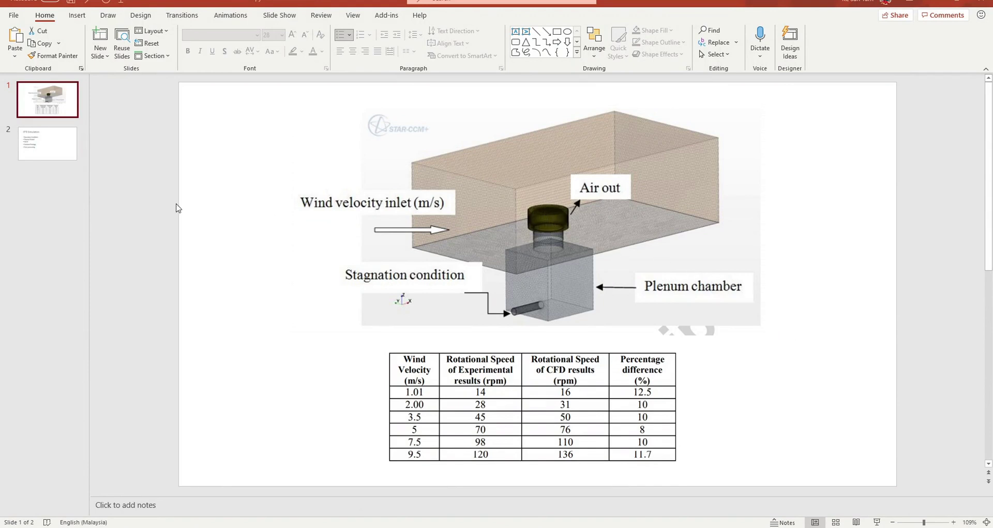
- Show the CFD Simulation slide, slide 2, in PowerPoint
click(51, 152)
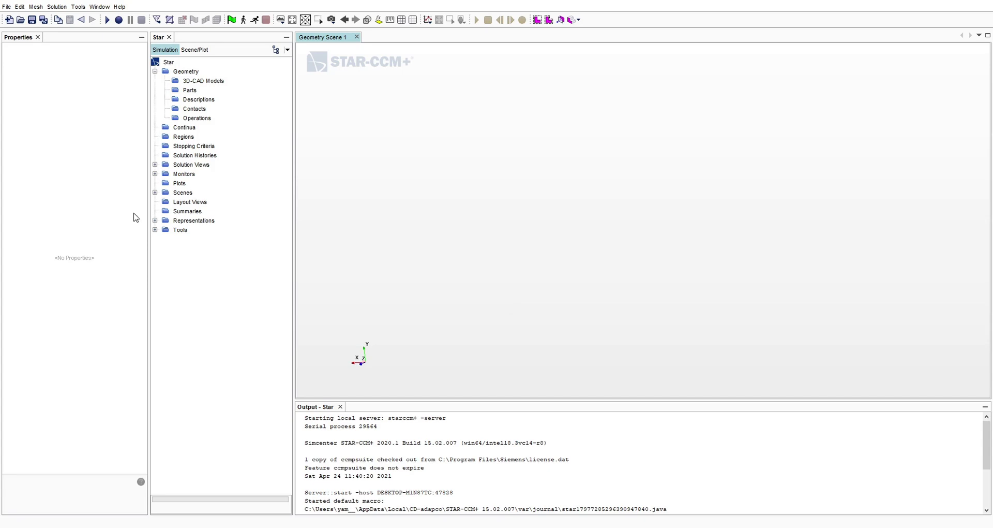
- Narrow the side panels and import Turbine_vent_8.x_t as surface geometry with default options
drag(148, 208, 136, 203)
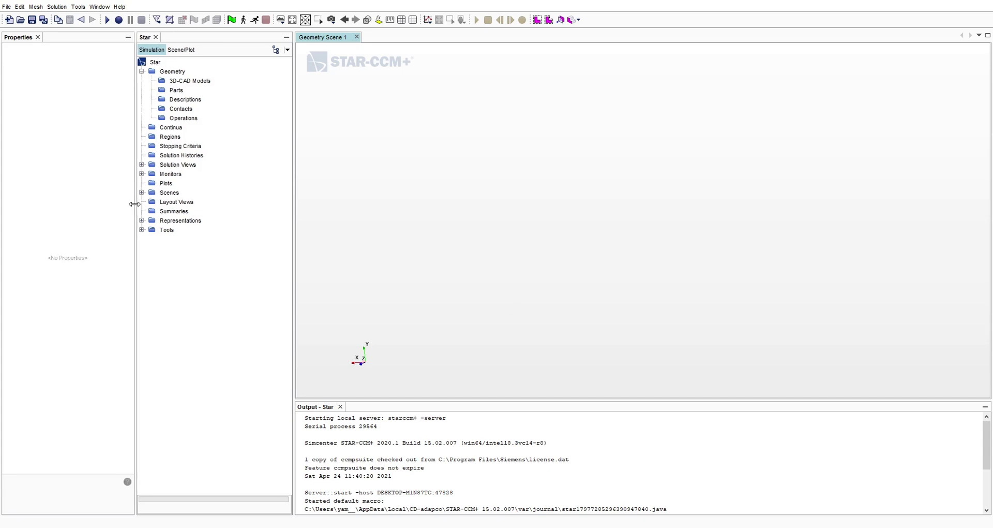
drag(293, 176, 246, 176)
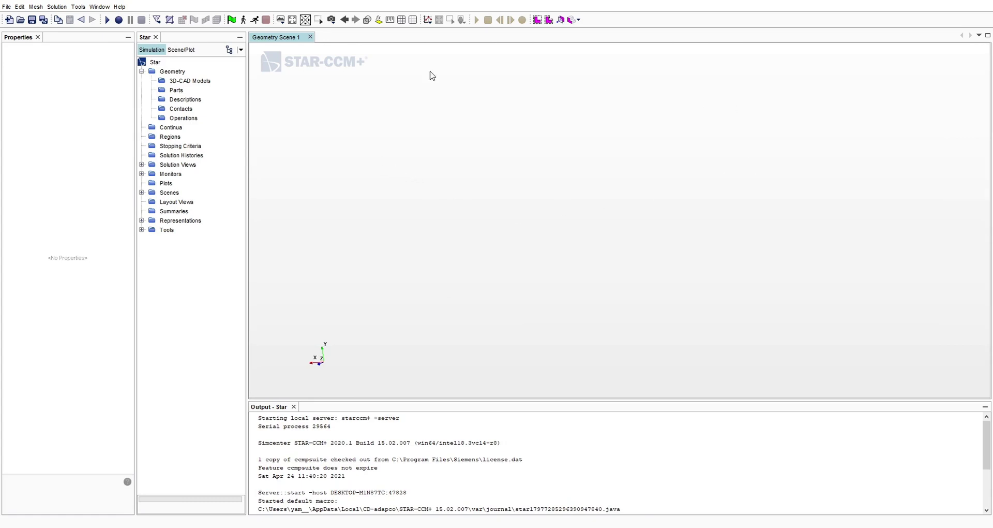
click(7, 7)
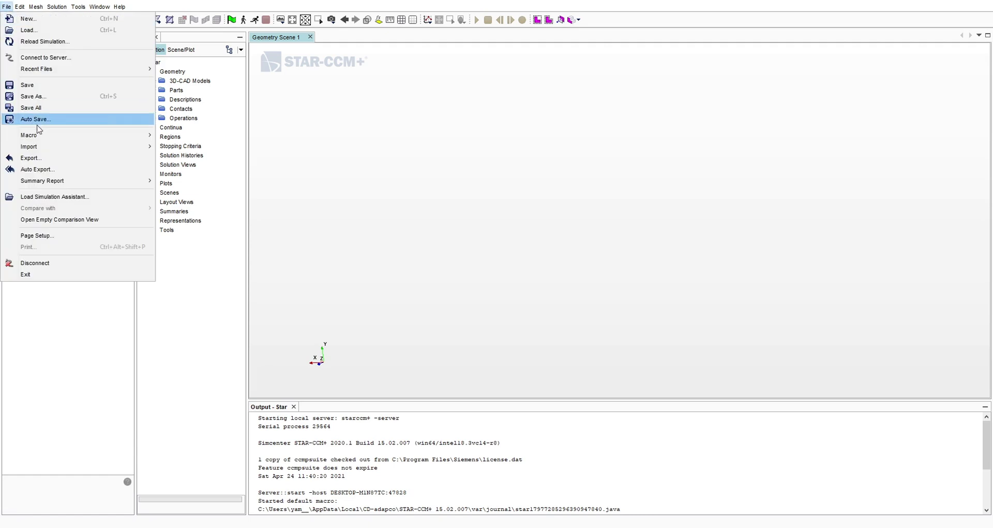
click(176, 146)
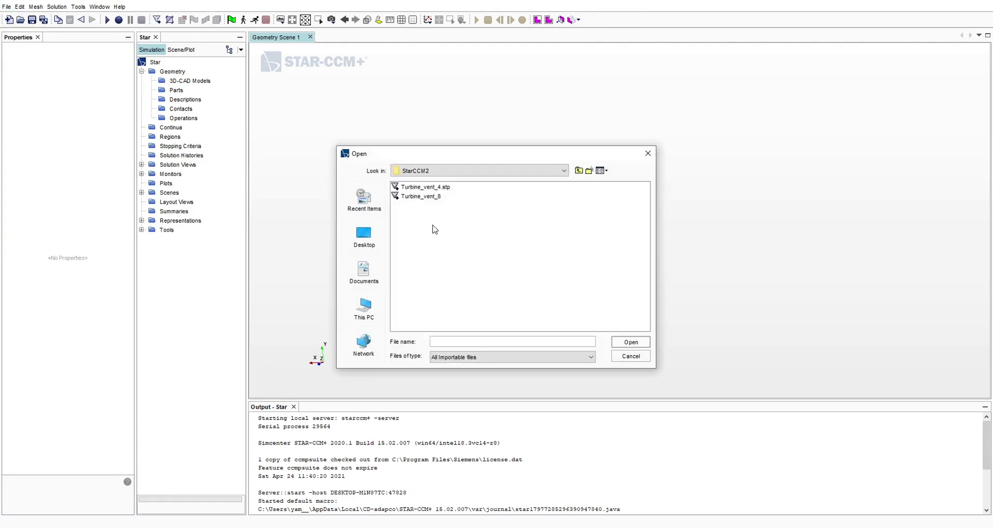
click(429, 197)
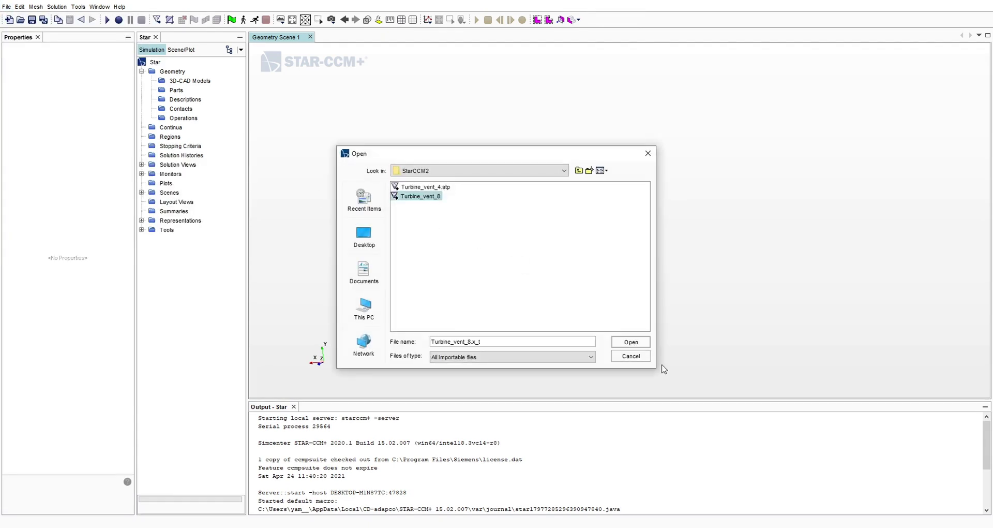
click(631, 342)
click(502, 393)
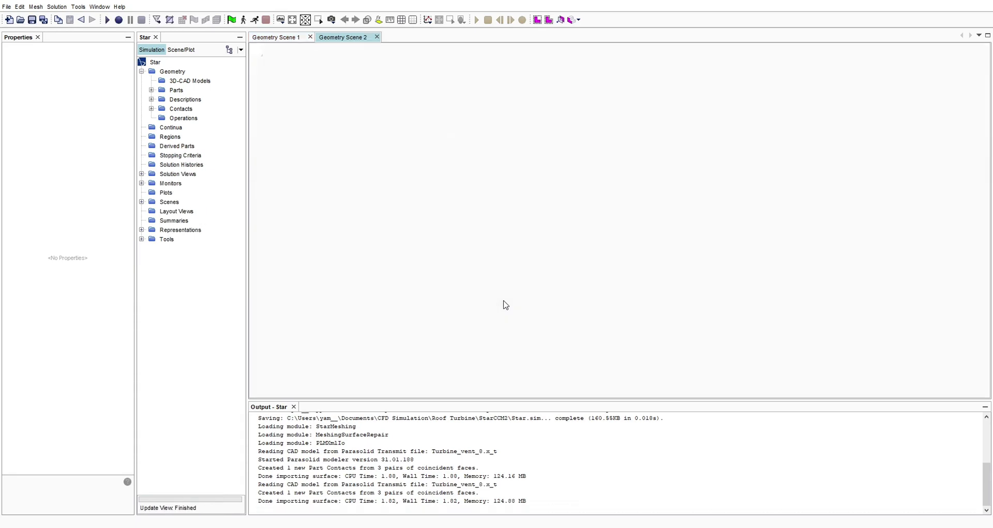
- Close the empty Geometry Scene 1 and expand Geometry > Parts > Assembly 1
drag(746, 180, 497, 176)
click(311, 37)
mouse_move(699, 222)
mouse_down()
mouse_move(725, 230)
mouse_move(572, 248)
mouse_move(892, 276)
mouse_move(902, 233)
mouse_move(612, 191)
mouse_move(483, 224)
mouse_move(558, 216)
mouse_move(499, 219)
mouse_move(511, 204)
mouse_up()
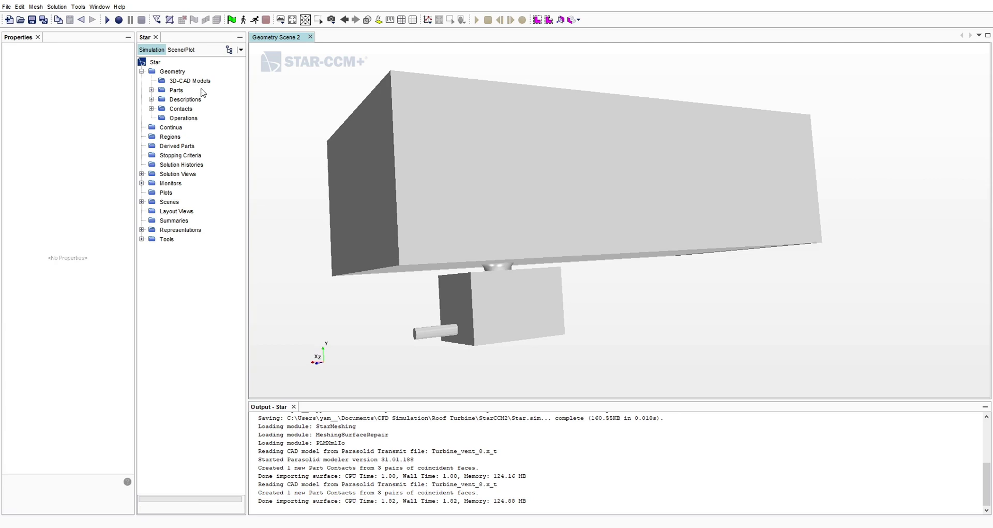
click(166, 73)
click(152, 90)
click(161, 100)
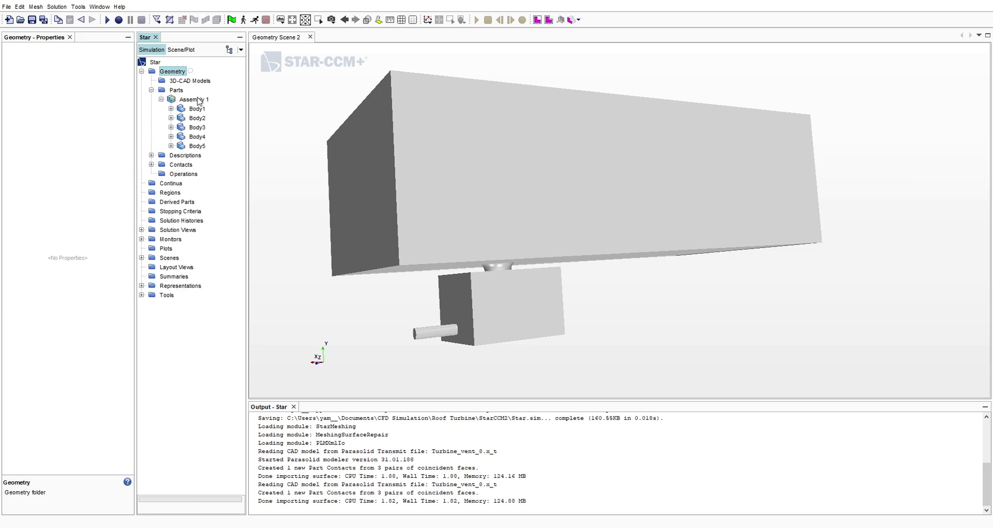
- Highlight Body1, Body2 (inlet cylinder) and Body3 (plenum chamber box) to identify them
drag(464, 211, 523, 199)
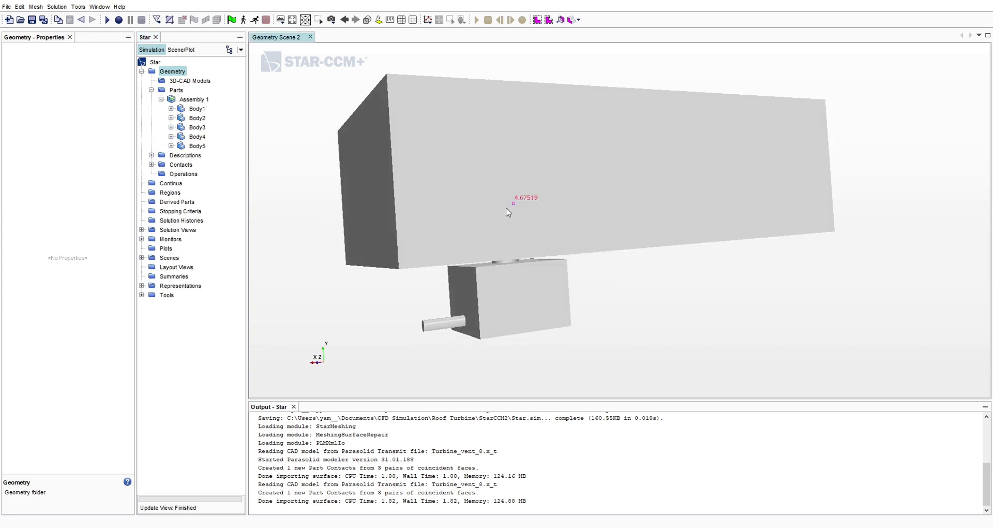
click(197, 109)
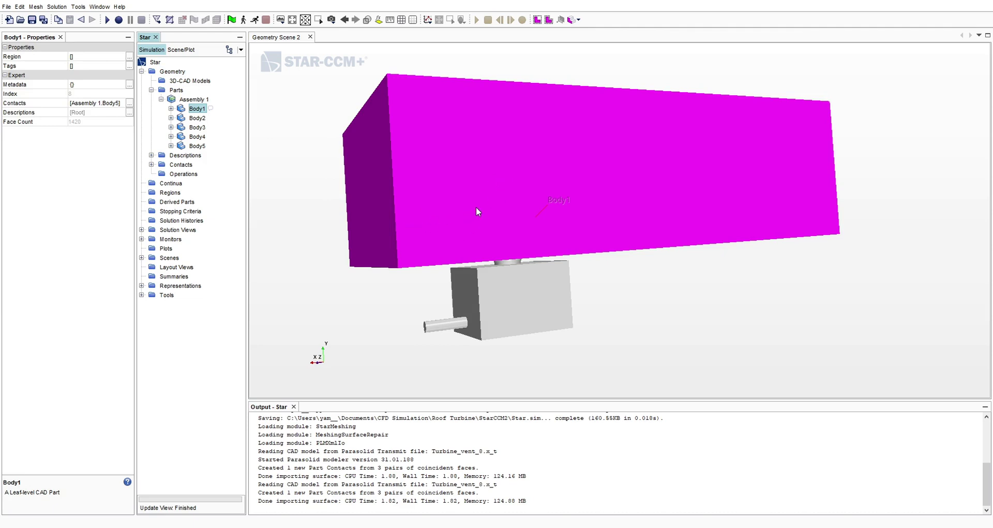
scroll(473, 210, up, 3)
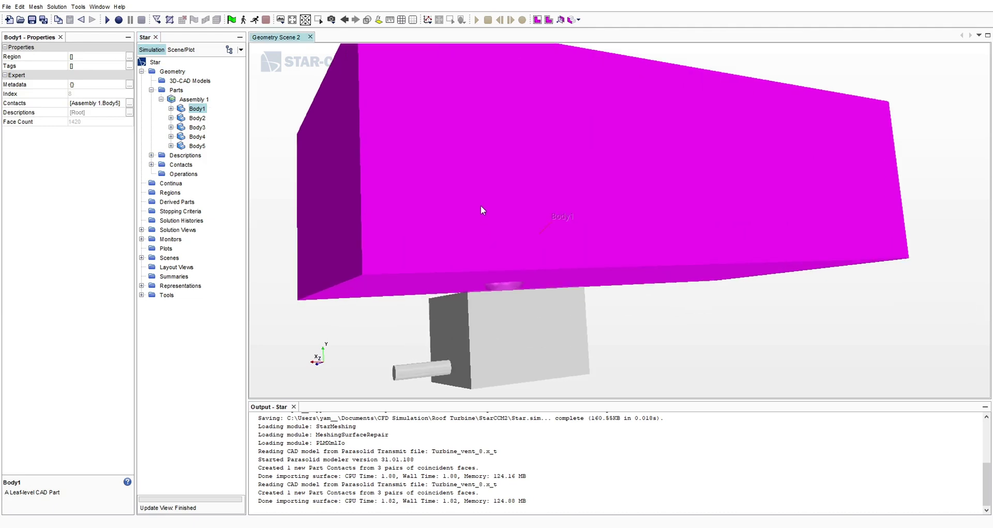
drag(601, 222, 533, 197)
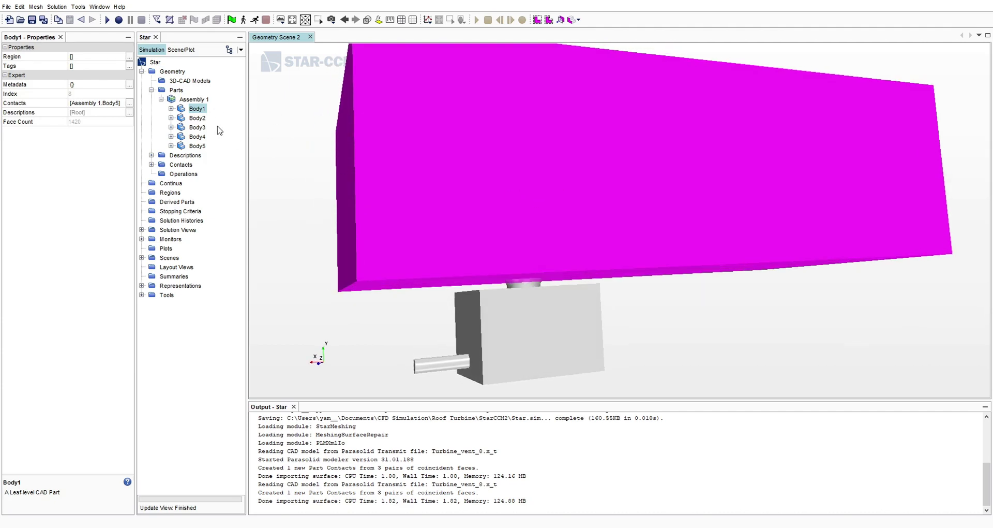
click(200, 119)
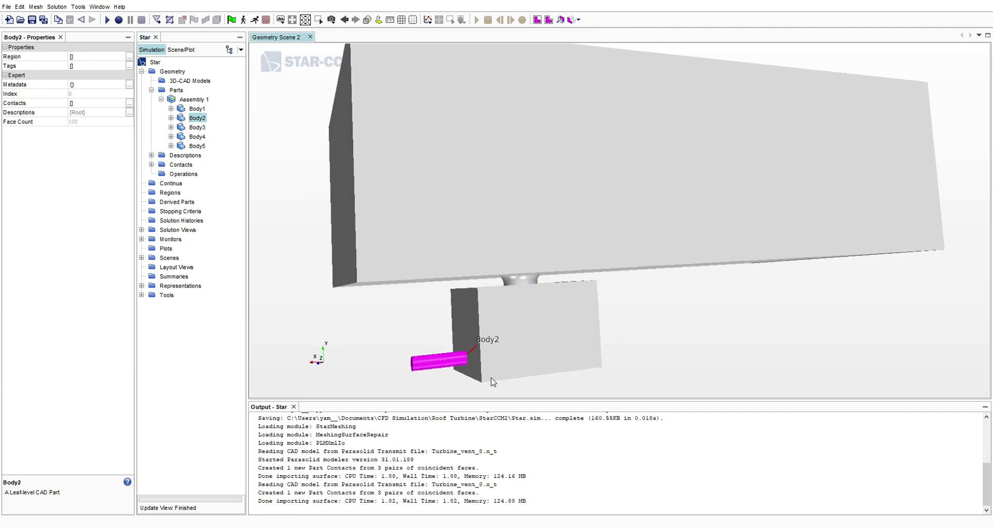
click(197, 127)
drag(533, 331, 454, 346)
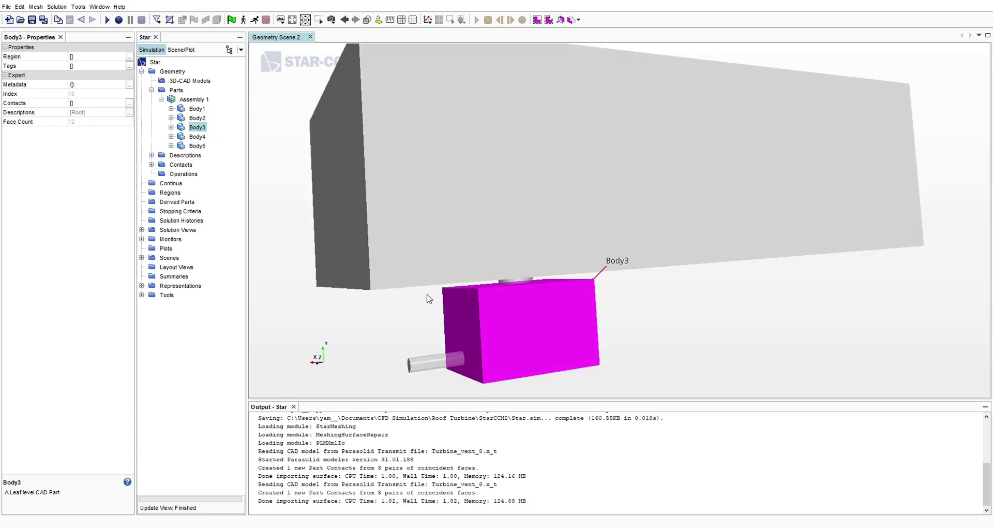
- Highlight Body4, the cup-shaped part, and Body5, viewing Body5 from beneath
click(197, 137)
drag(533, 321, 514, 308)
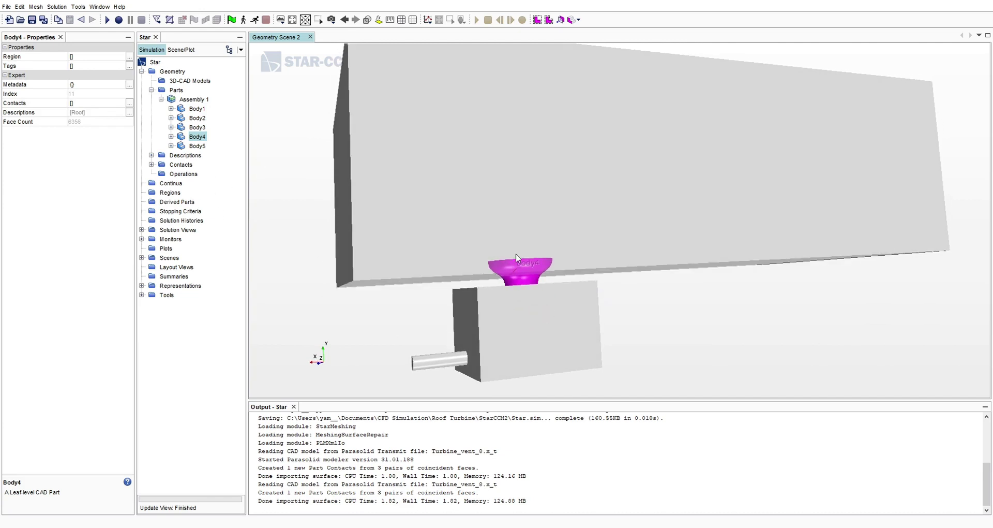
click(201, 134)
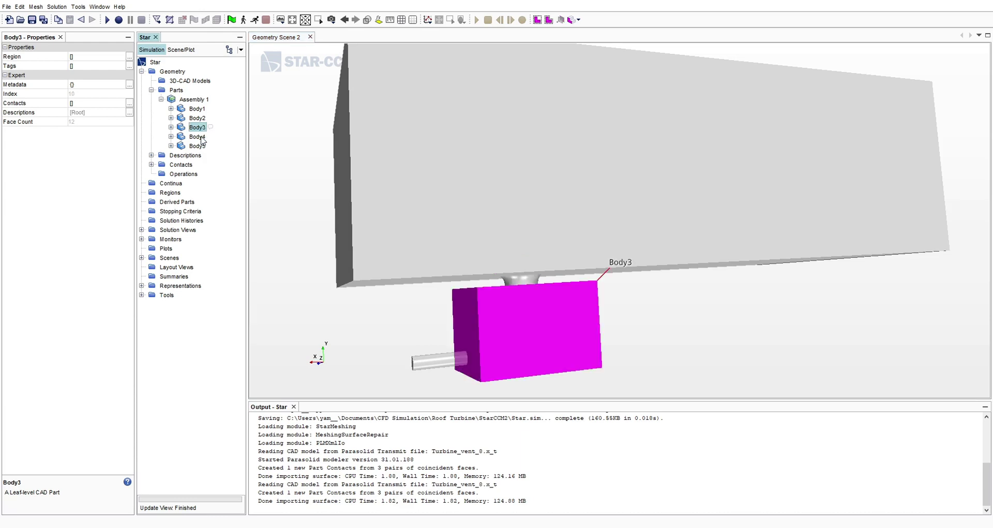
click(197, 147)
mouse_move(516, 261)
mouse_down()
mouse_move(553, 243)
mouse_move(512, 244)
mouse_up()
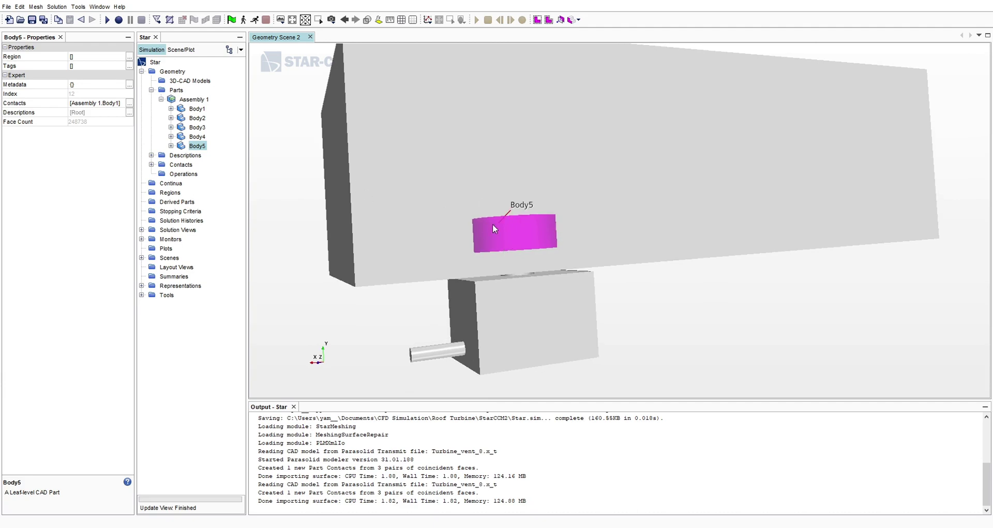
scroll(519, 227, up, 1)
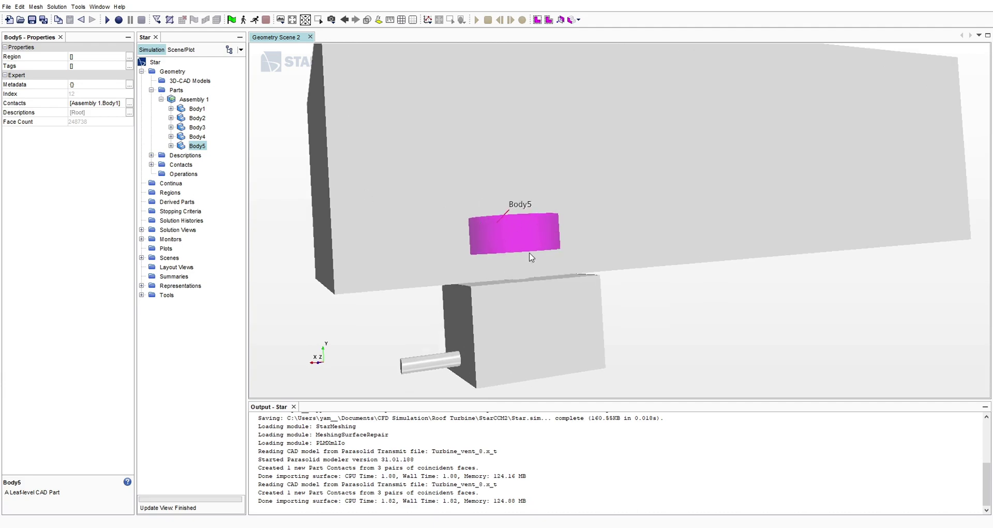
drag(592, 238, 679, 215)
click(198, 109)
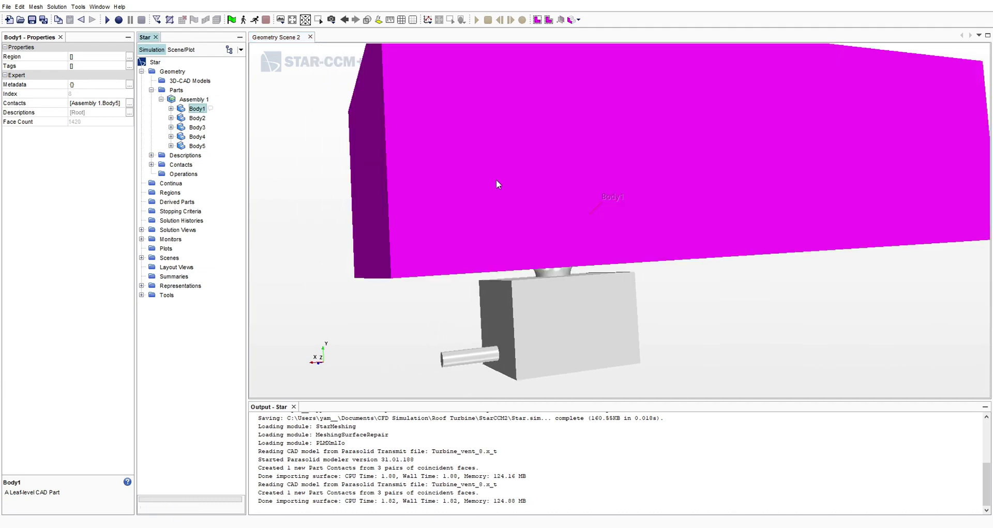
drag(498, 179, 434, 189)
drag(575, 220, 581, 215)
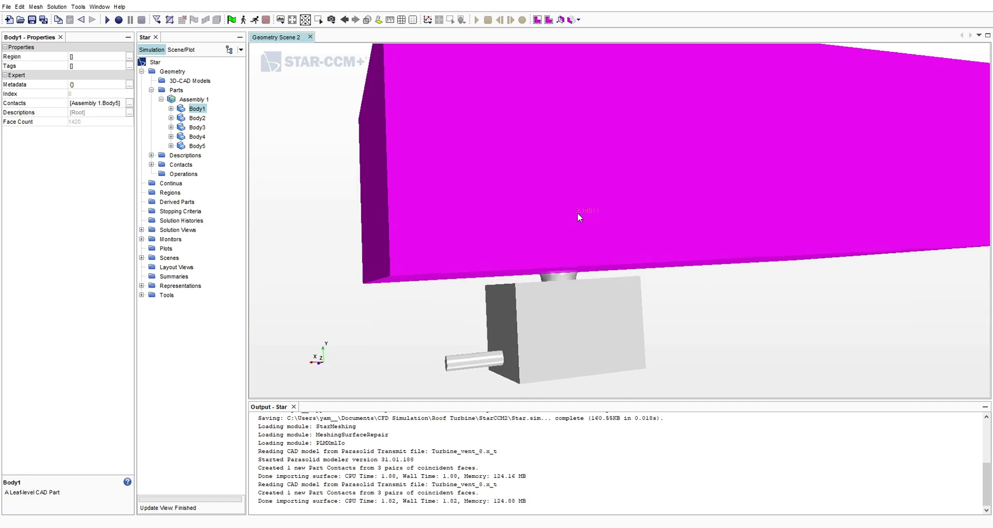
click(197, 146)
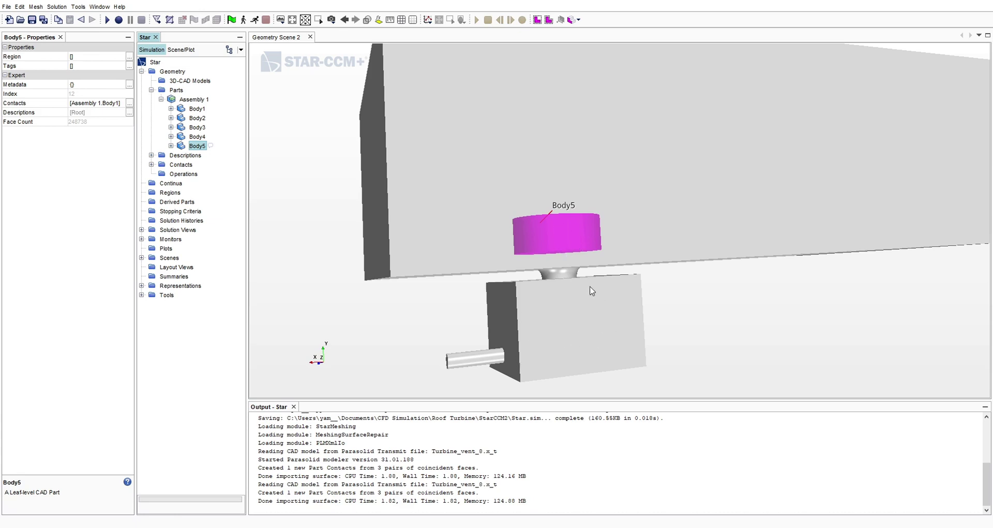
click(197, 136)
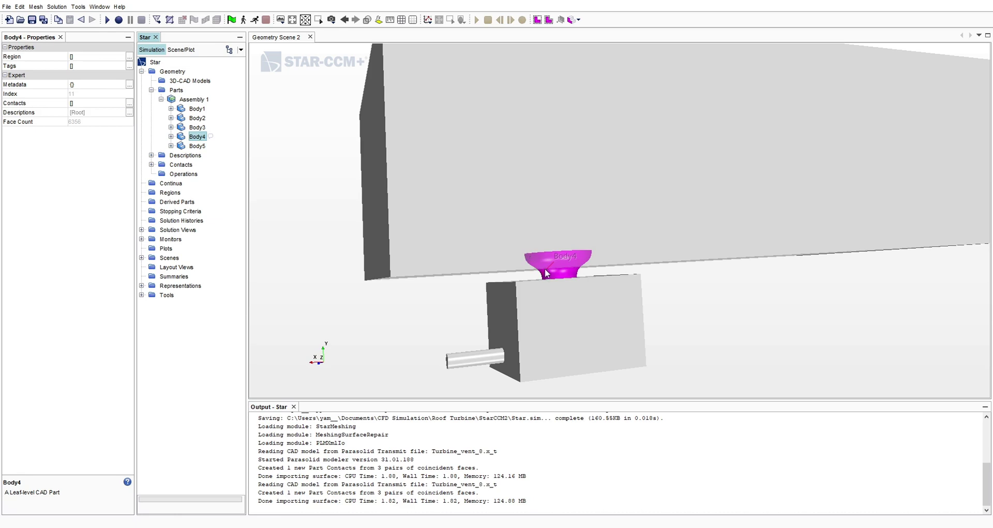
click(197, 146)
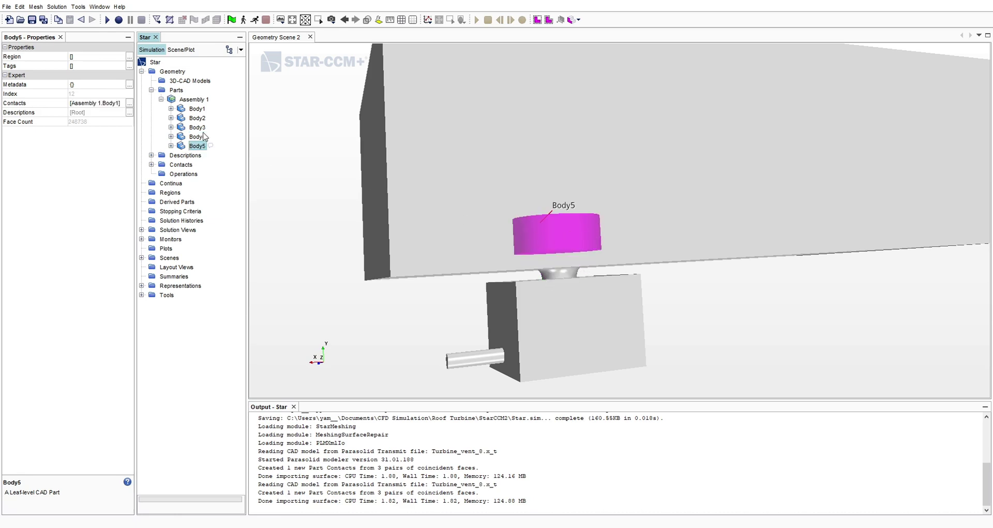
click(198, 127)
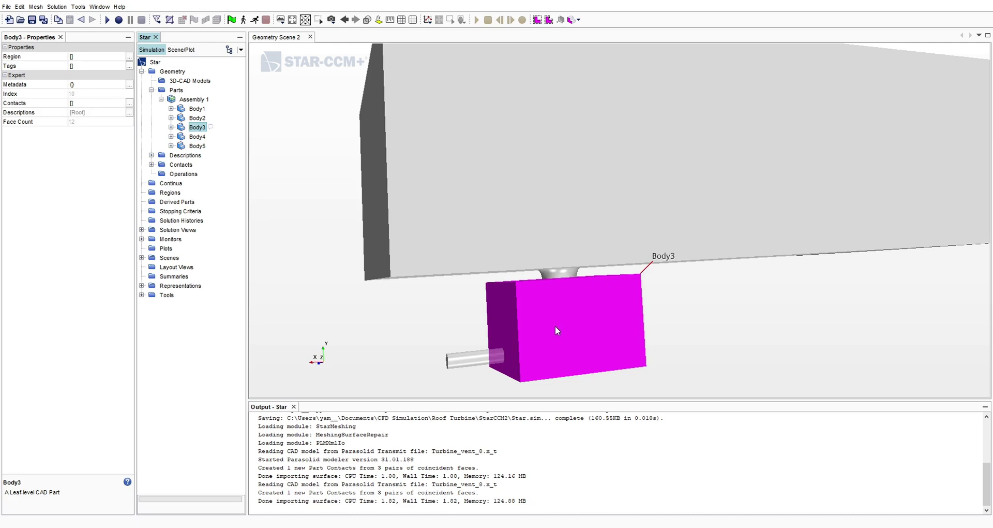
drag(550, 324, 585, 328)
click(195, 117)
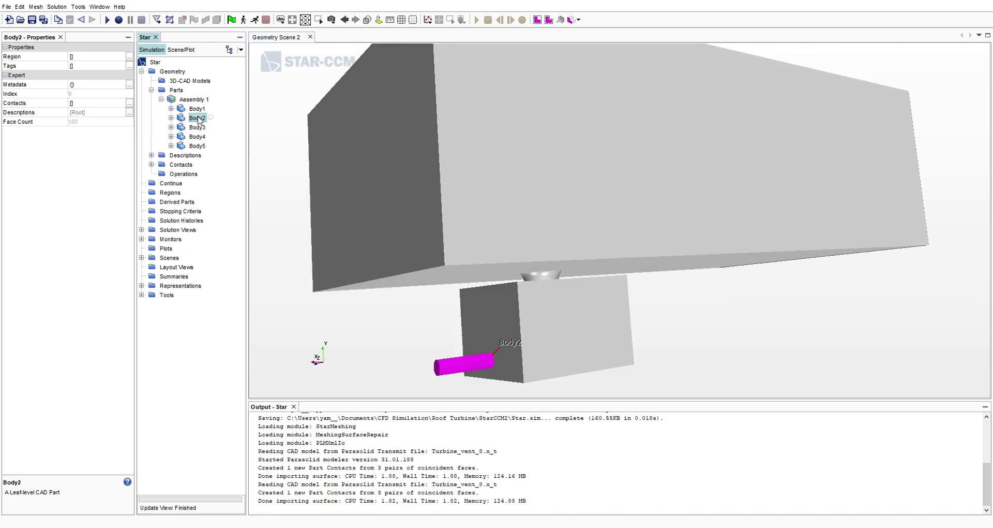
drag(545, 304, 447, 366)
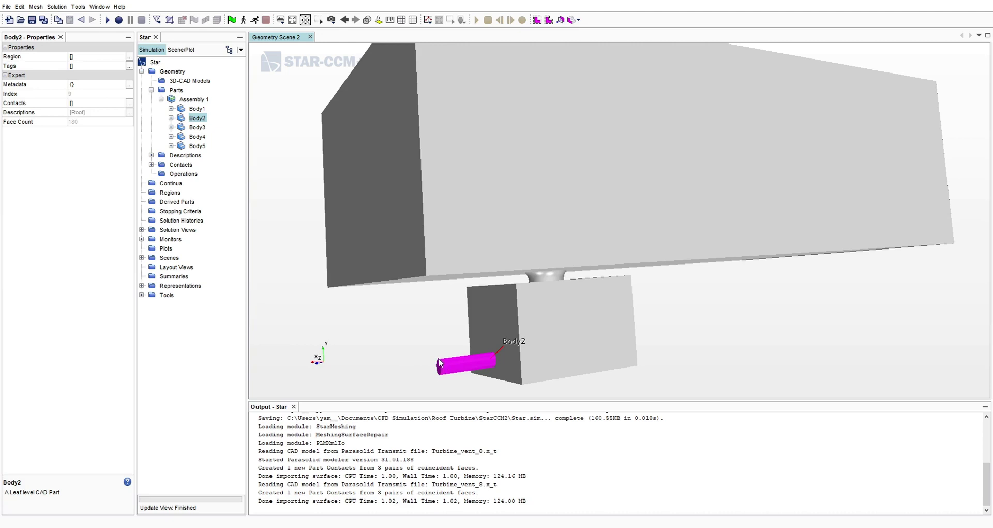
drag(573, 323, 581, 215)
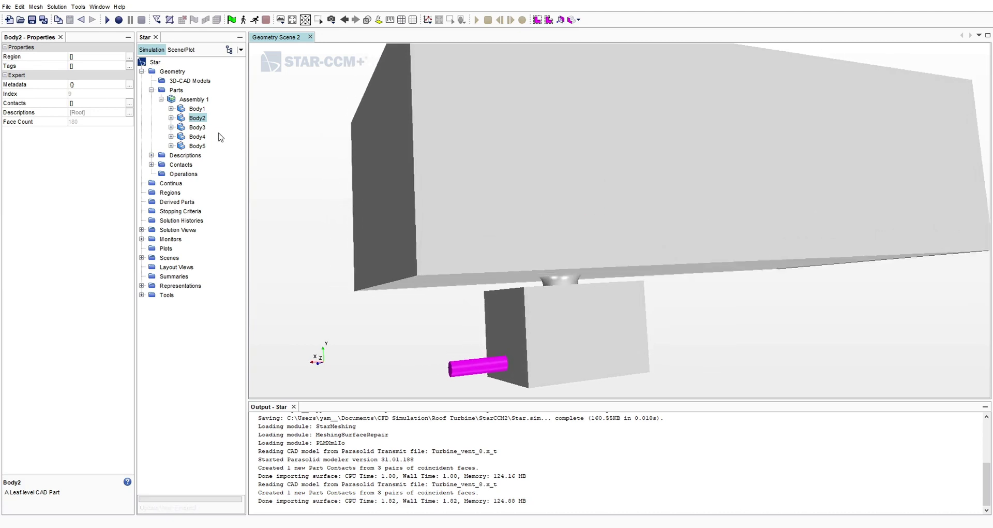
click(197, 108)
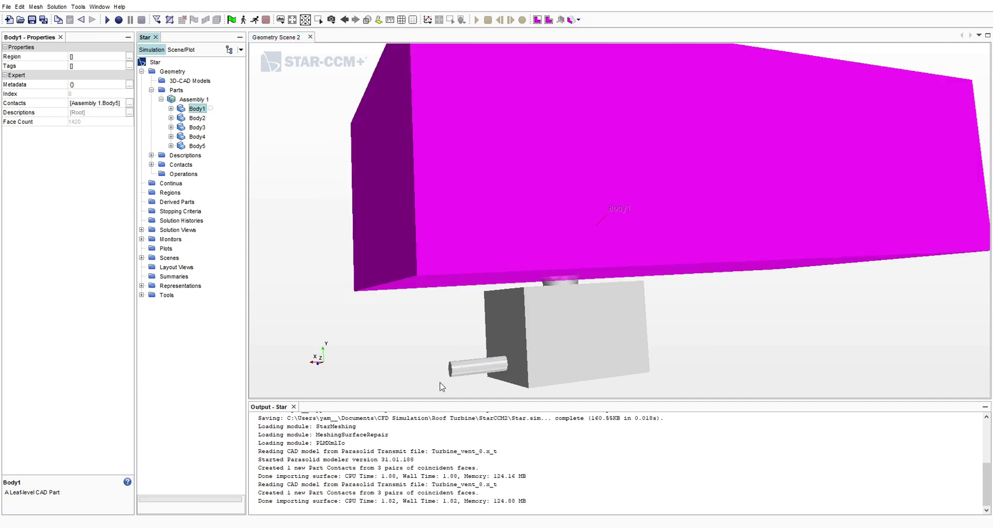
- Rename Body1 to Channel
key(F2)
text(Channel)
key(Return)
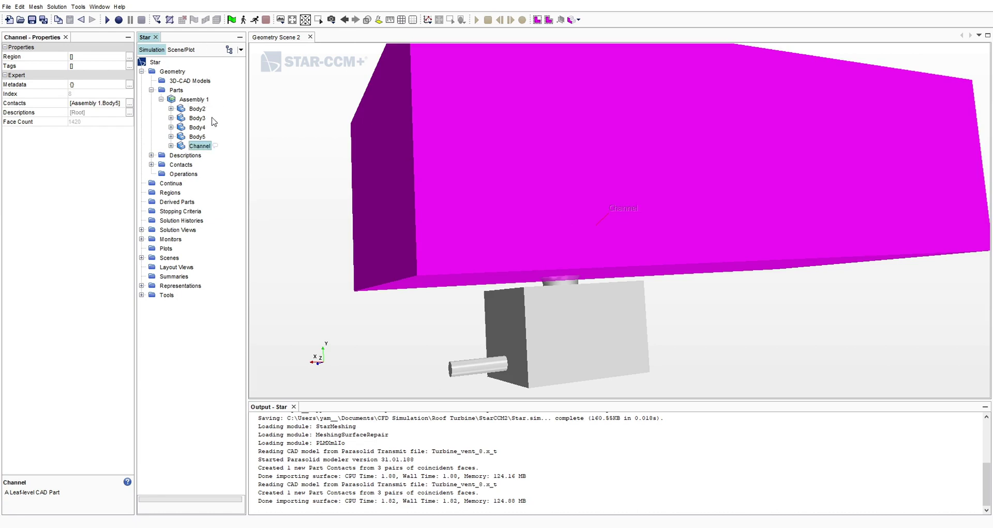
- Select Body5 and rename it Ventilator
click(200, 137)
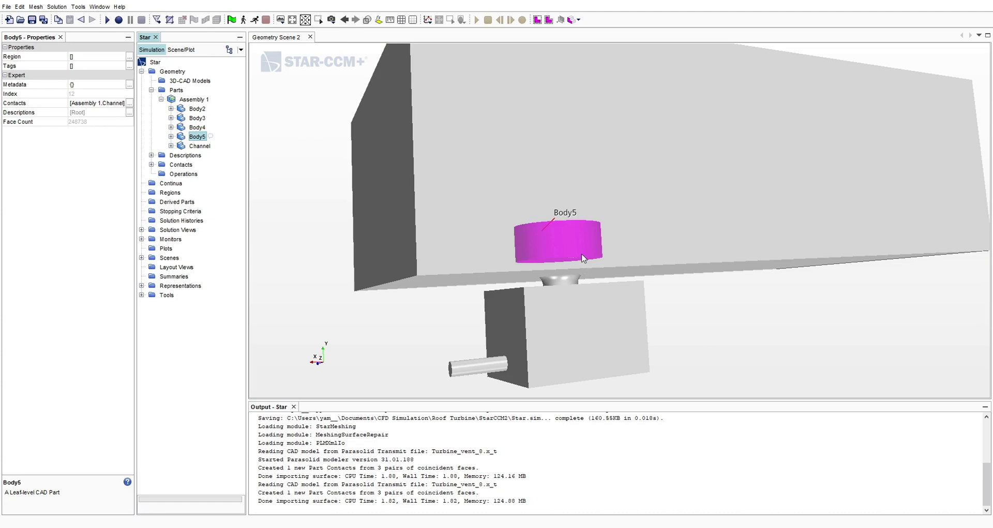
key(F2)
text(V)
key(Return)
drag(644, 266, 599, 230)
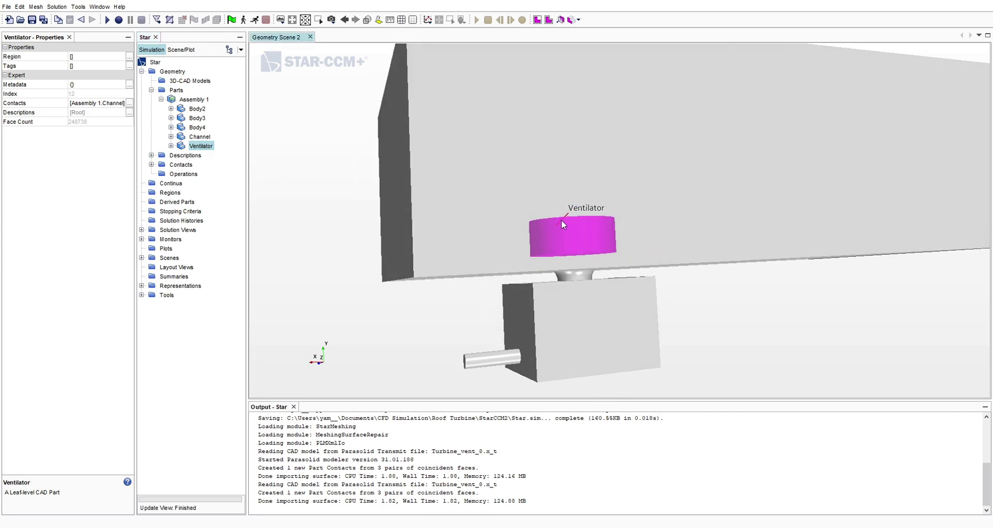
- Highlight Body2, Body3, Body4 and Channel in turn to identify each part
click(200, 117)
click(192, 138)
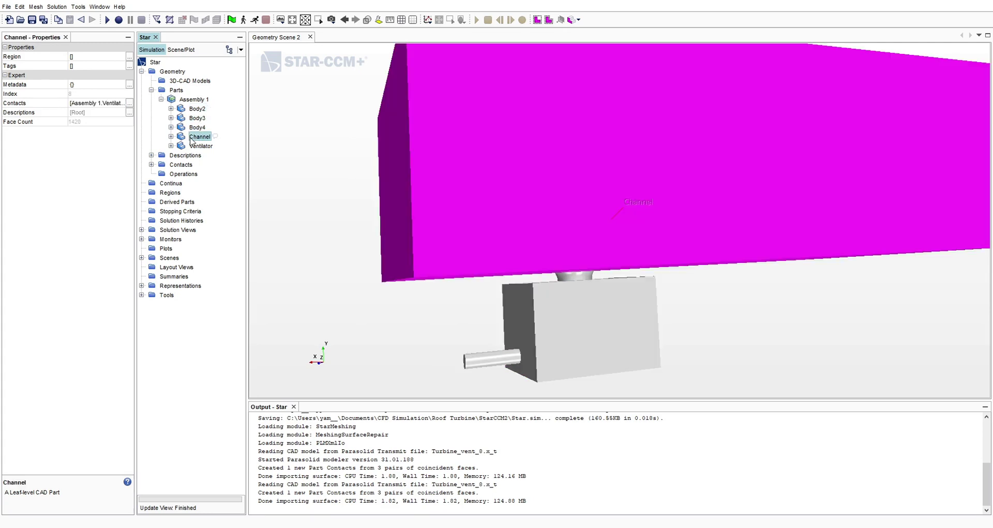
click(197, 128)
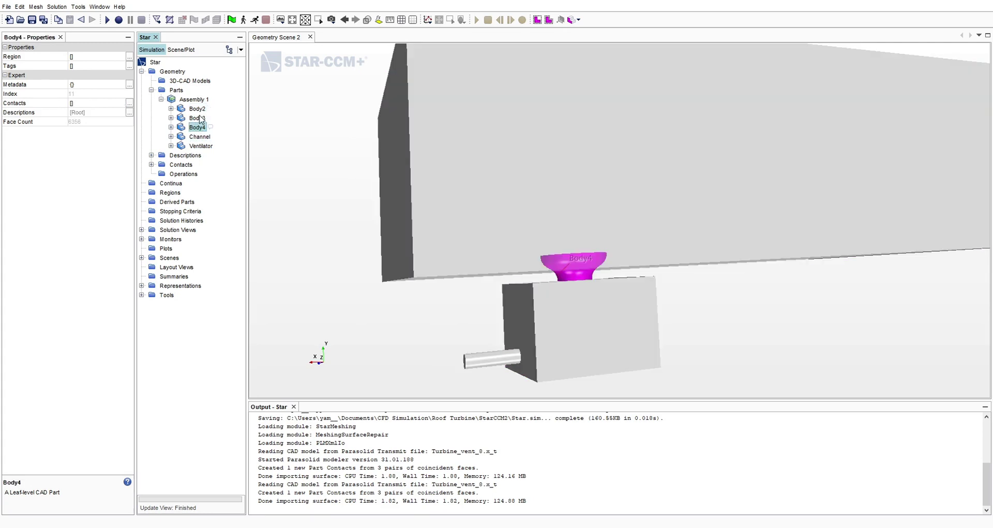
click(197, 118)
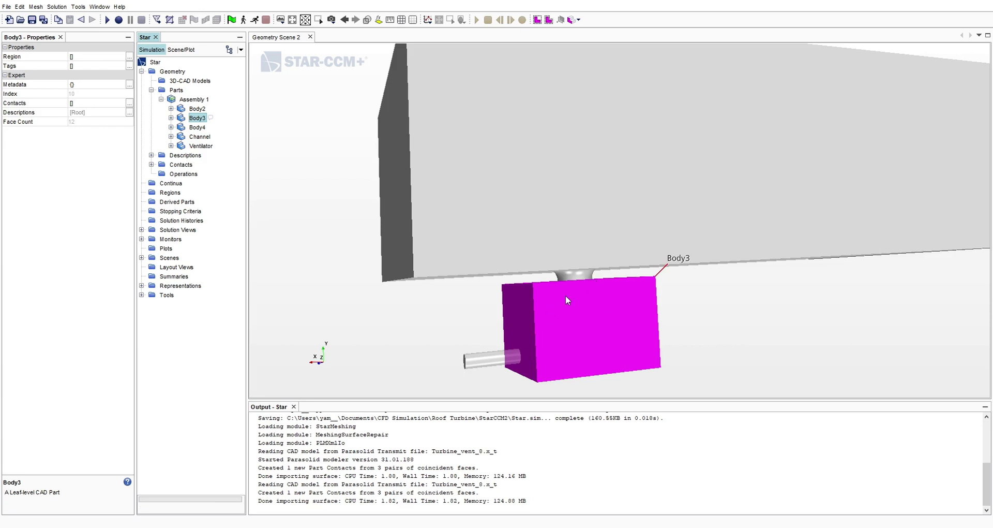
click(199, 128)
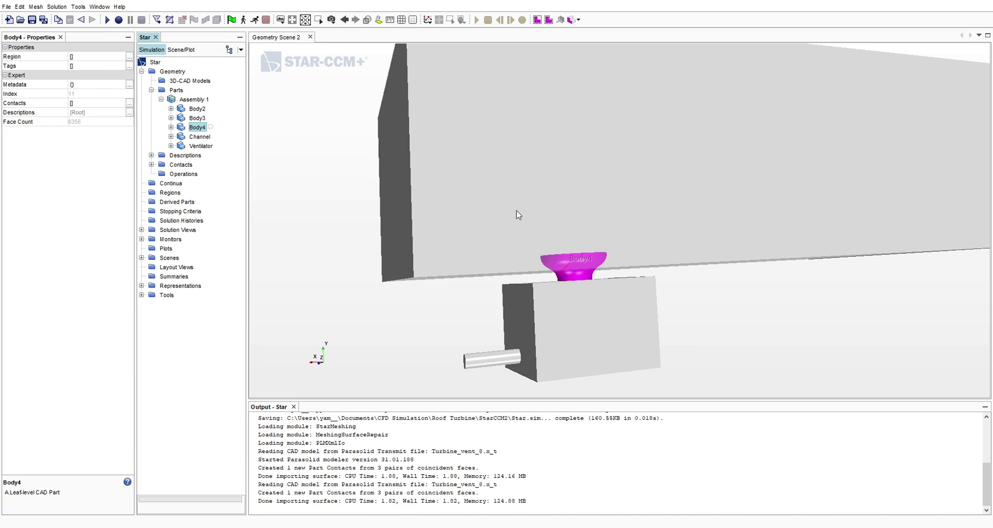
click(197, 109)
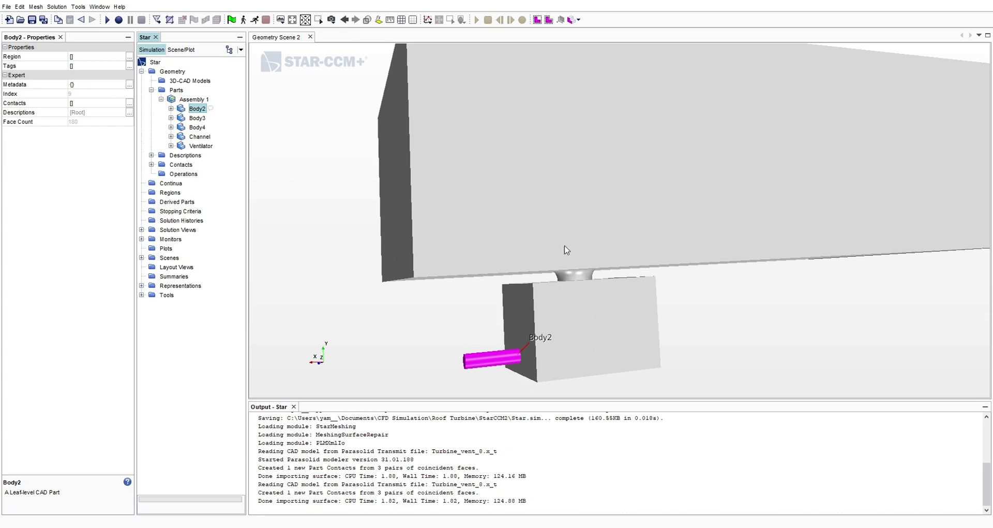
- Unite Body2, Body3 and Body4 in Discrete mode and inspect the new Unite part
shift+click(199, 128)
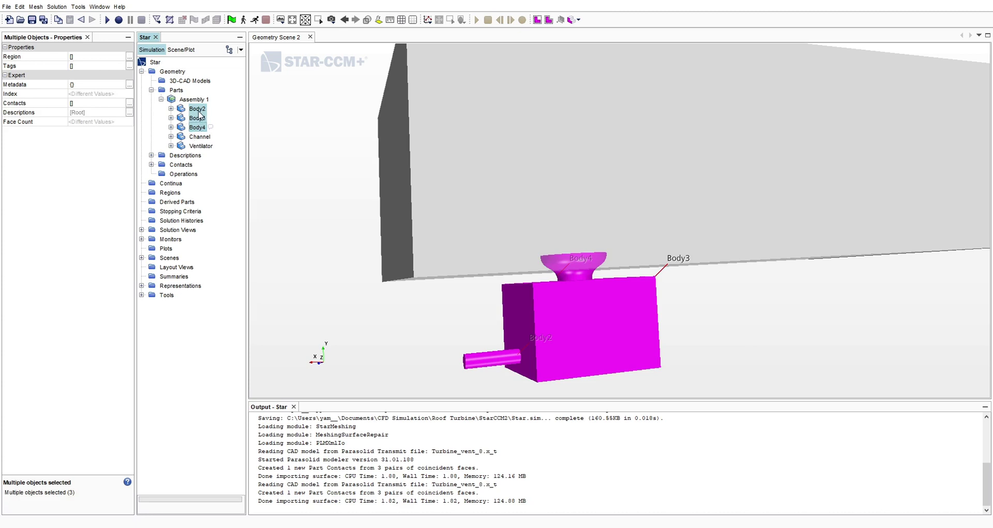
right_click(198, 110)
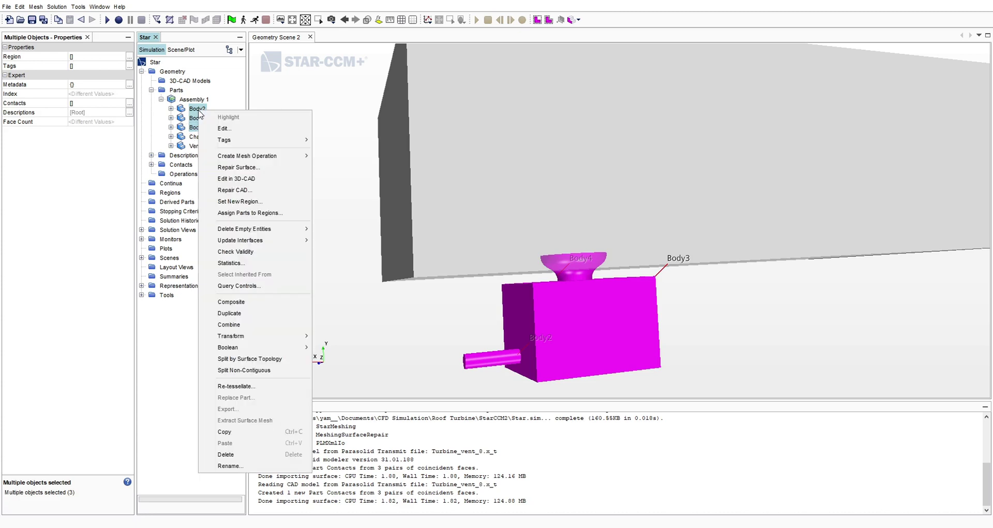
mouse_move(269, 340)
mouse_move(305, 349)
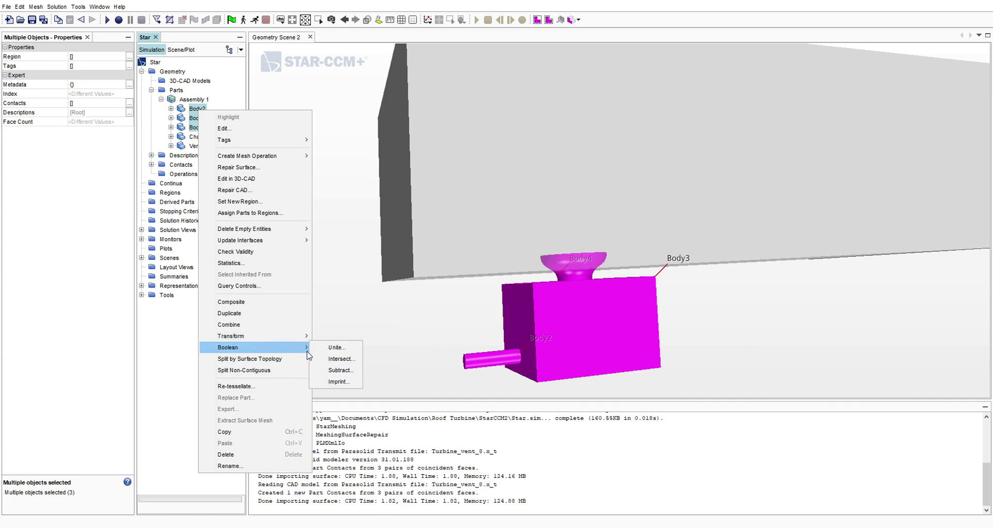
click(335, 347)
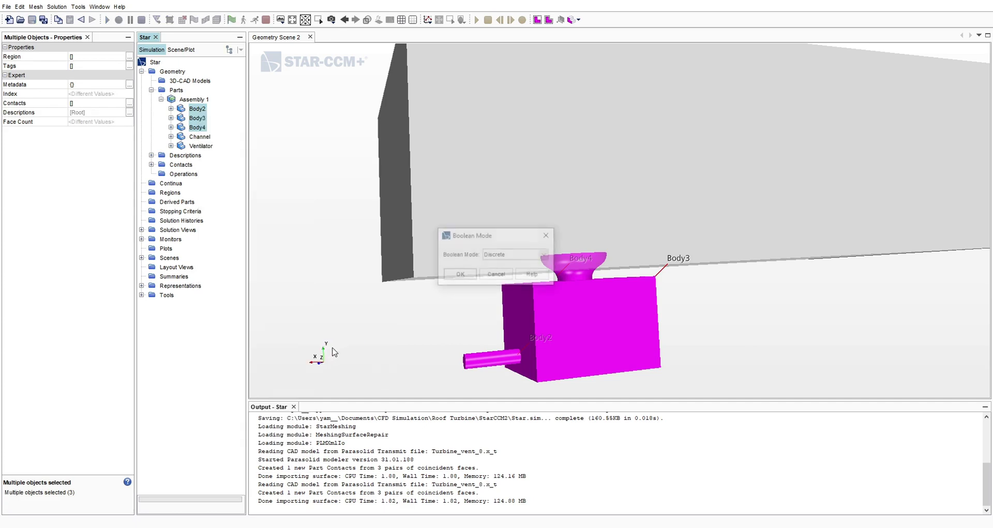
click(459, 275)
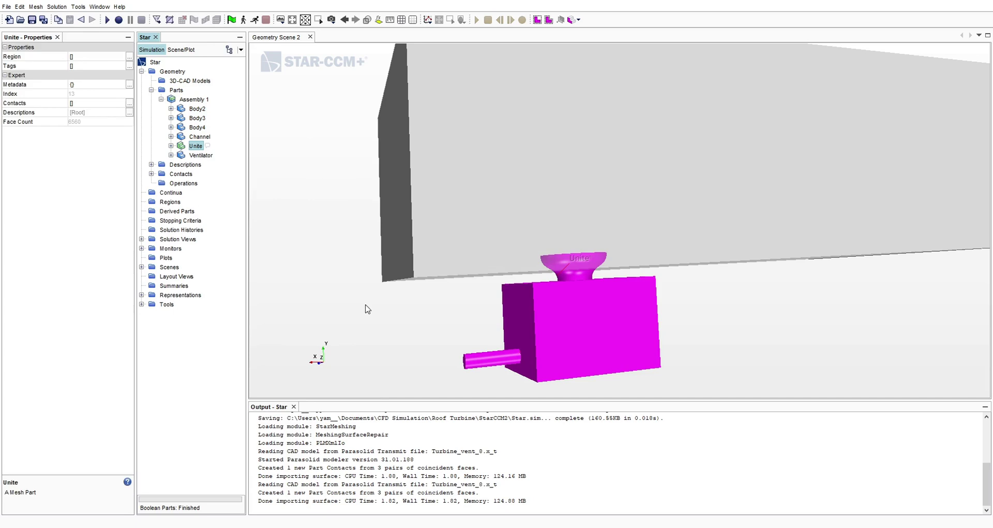
click(196, 147)
drag(529, 285, 561, 303)
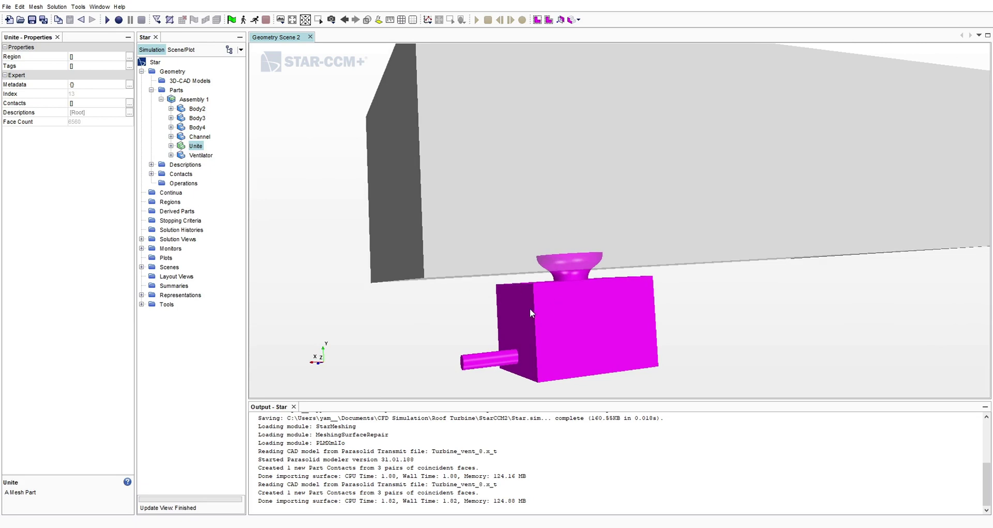
drag(600, 330, 582, 261)
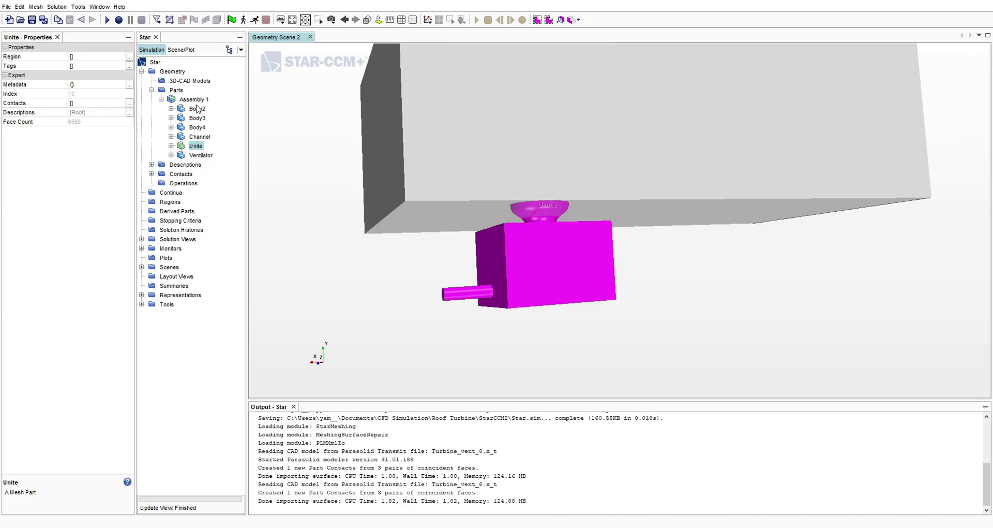
- Rename the Unite part to Chamber
scroll(539, 259, up, 3)
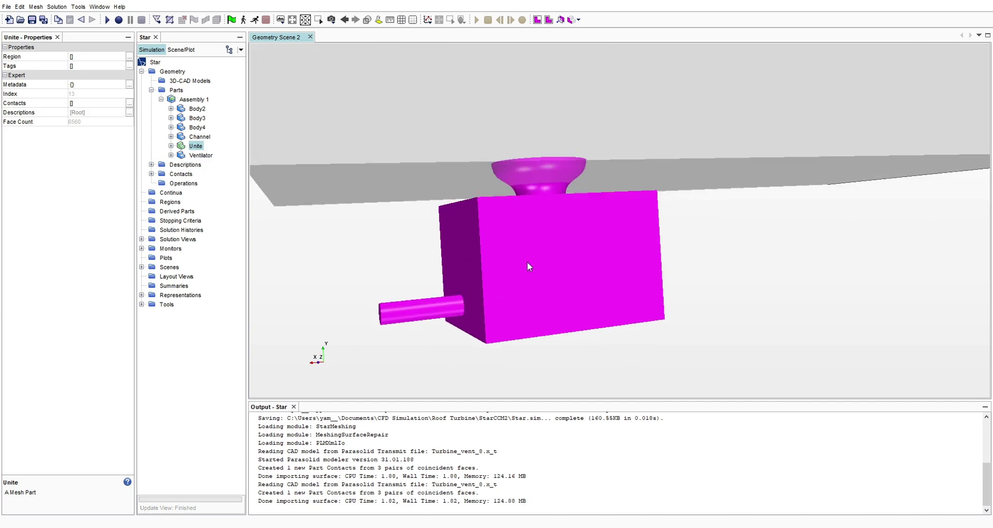
key(F2)
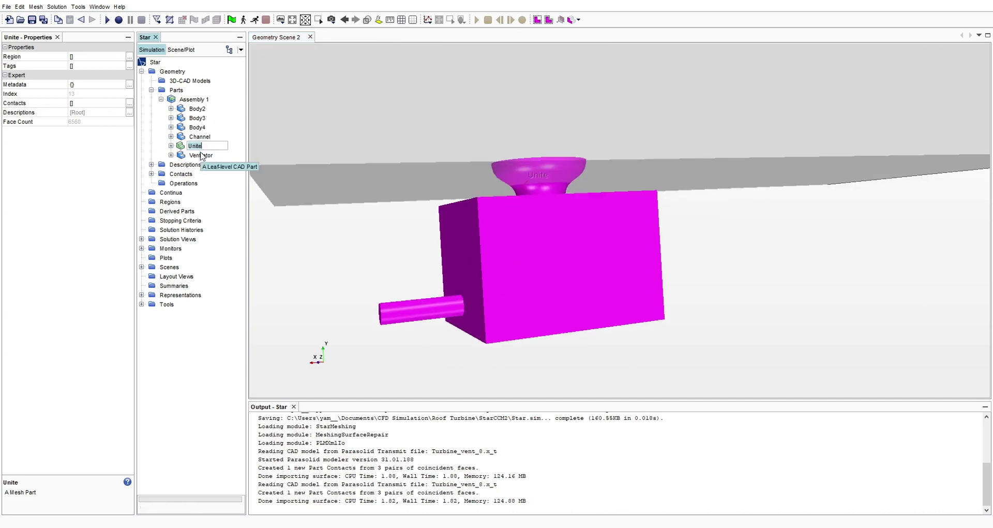
text(Chamber)
key(Return)
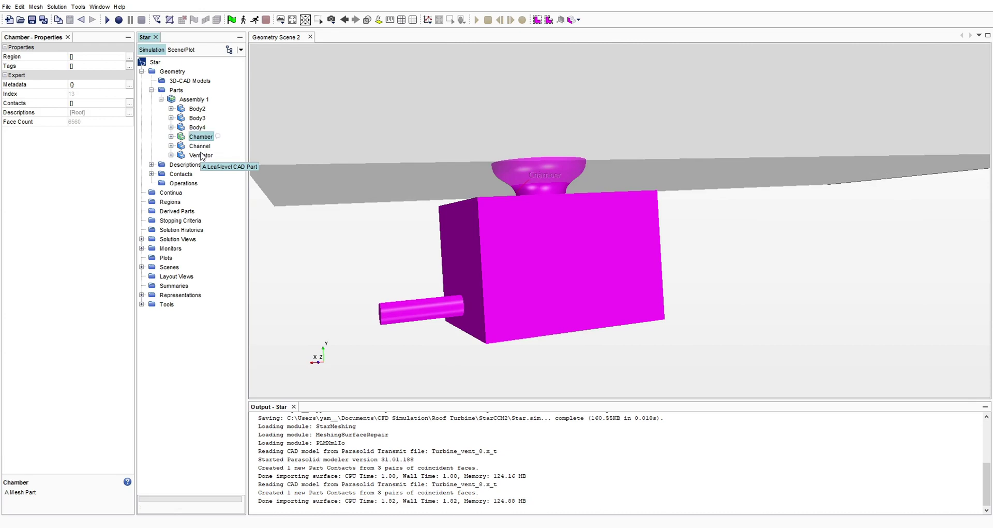
- Delete the old Body2, Body3 and Body4 parts
click(197, 127)
shift+click(199, 109)
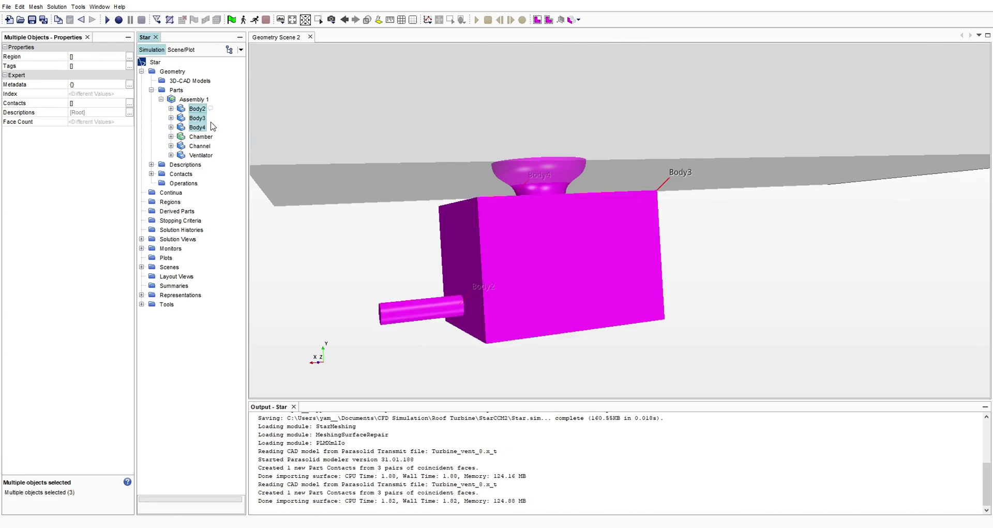
key(Delete)
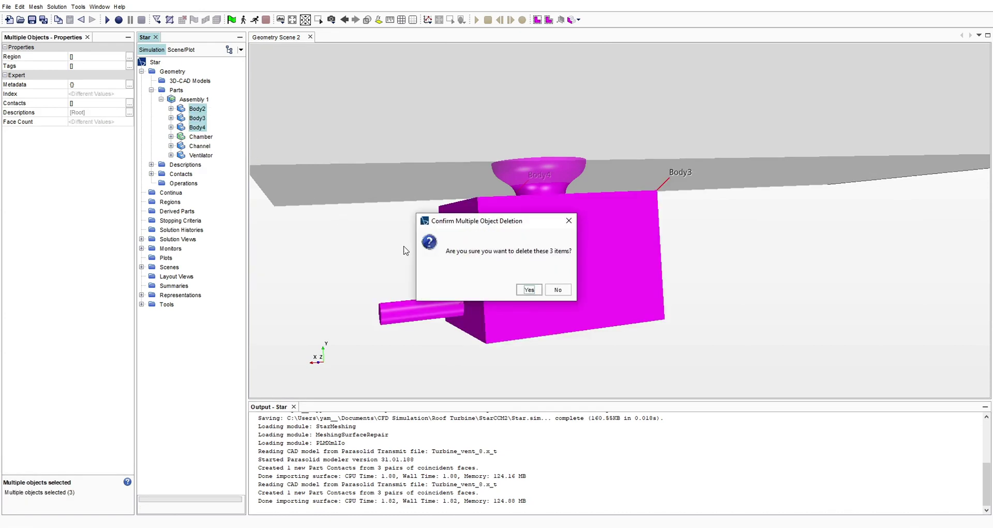
click(528, 290)
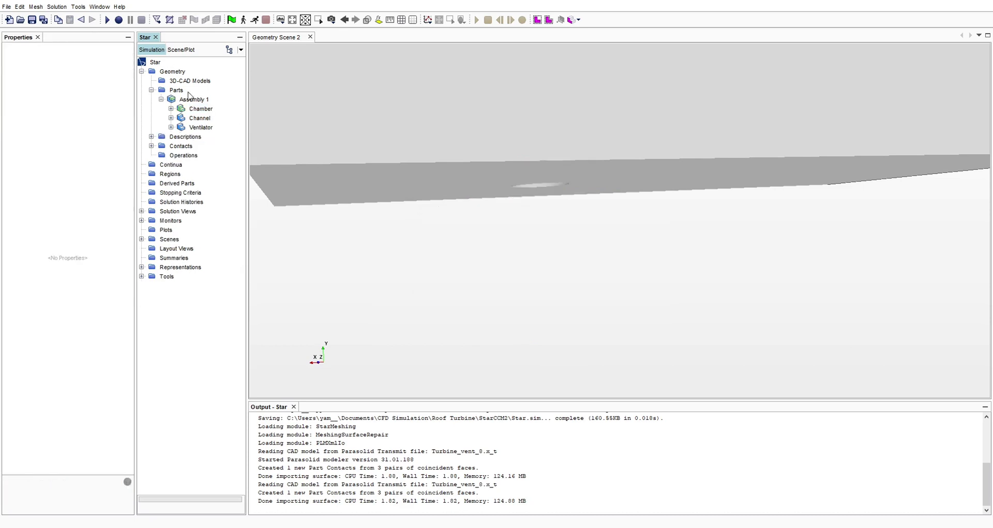
- Move Chamber, Channel and Ventilator directly under Parts and request deleting Assembly 1
click(201, 109)
click(200, 126)
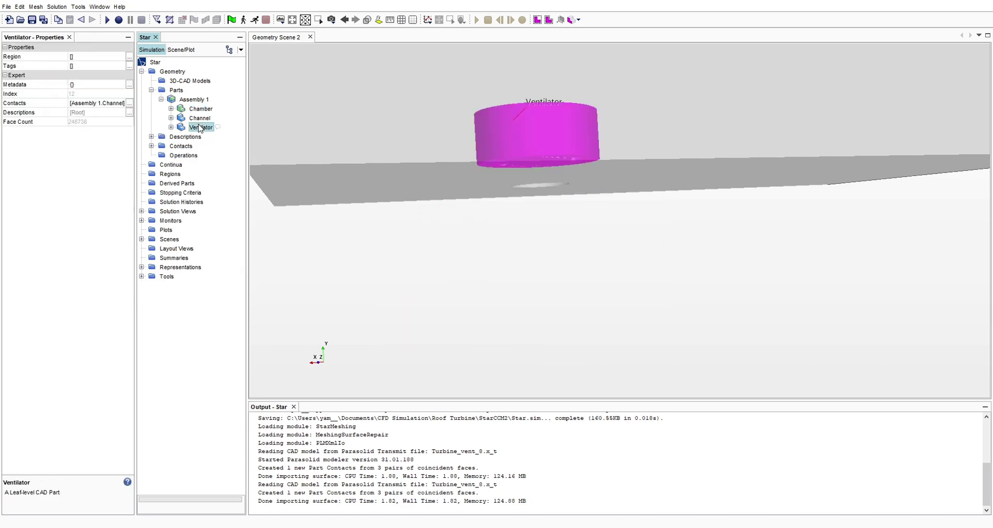
click(198, 135)
click(199, 126)
click(196, 117)
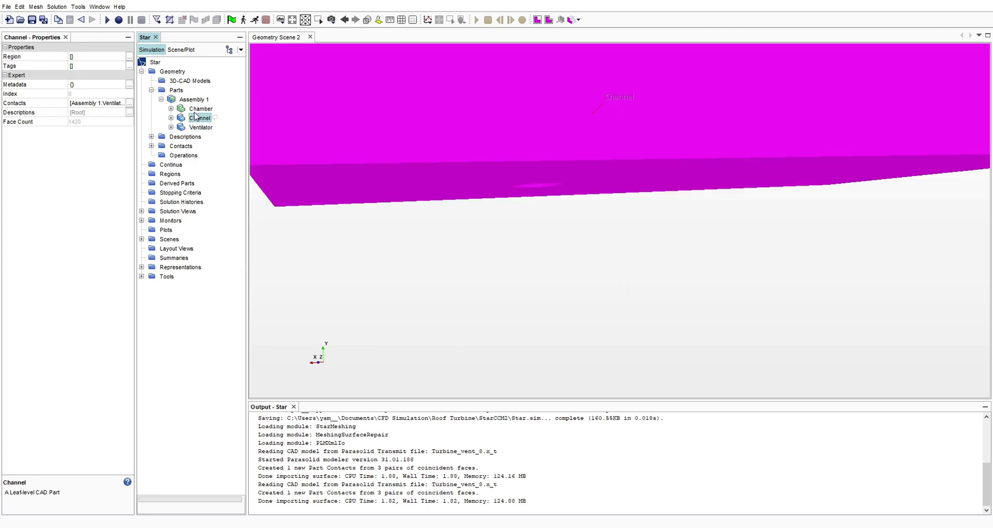
click(199, 109)
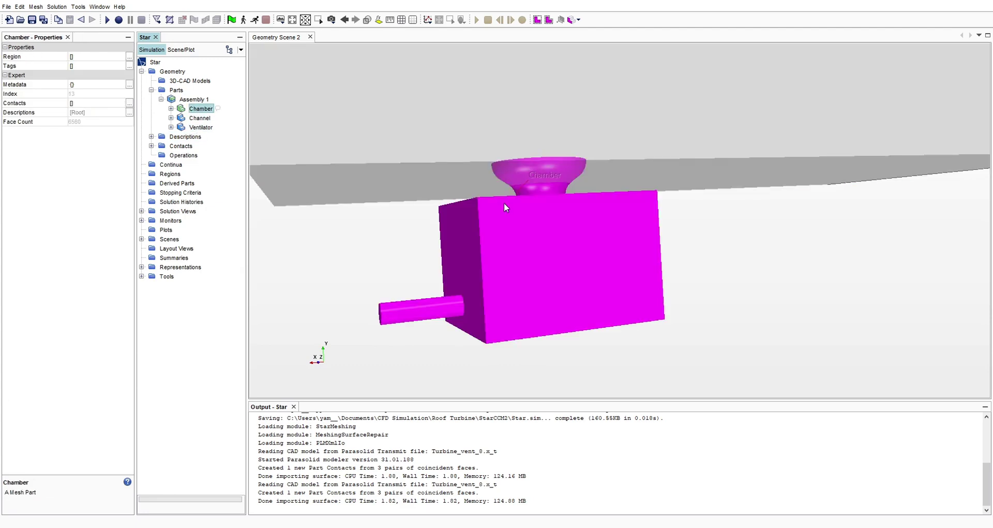
scroll(510, 197, down, 5)
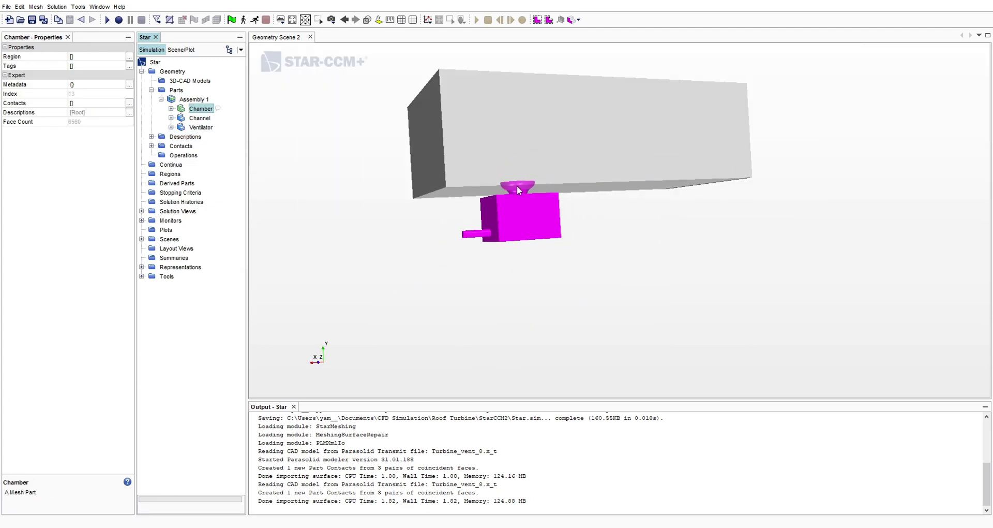
shift+click(200, 127)
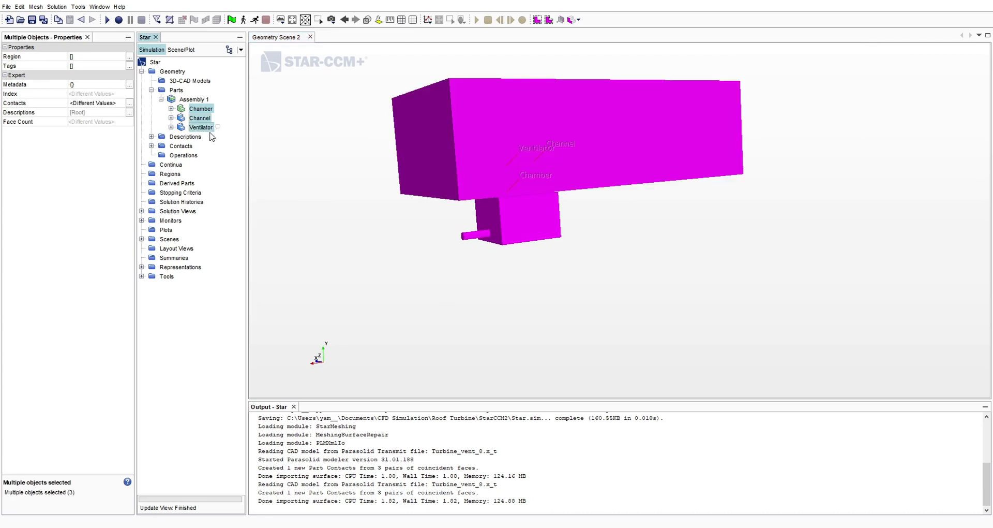
drag(200, 111, 177, 91)
click(201, 101)
key(Delete)
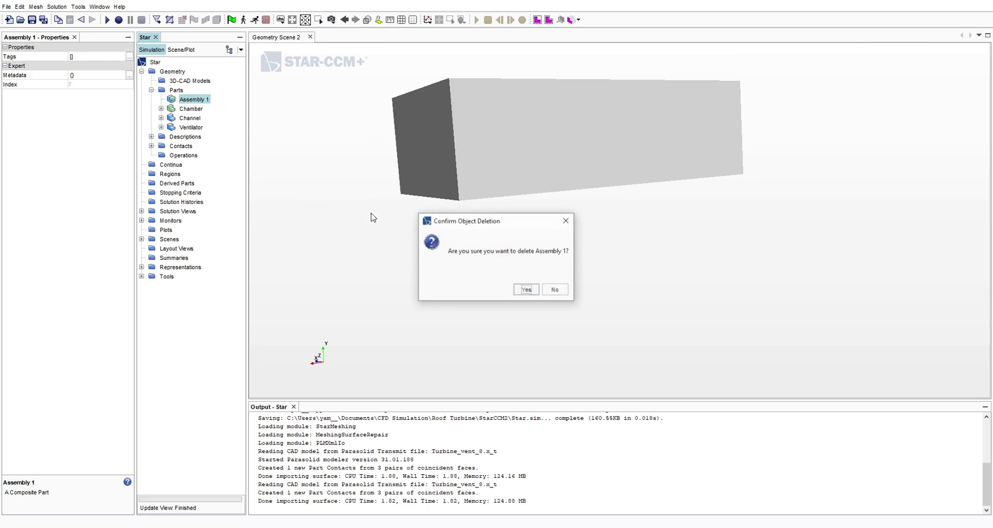
- Confirm deleting Assembly 1 and expand Chamber to show its contents
click(525, 288)
click(161, 99)
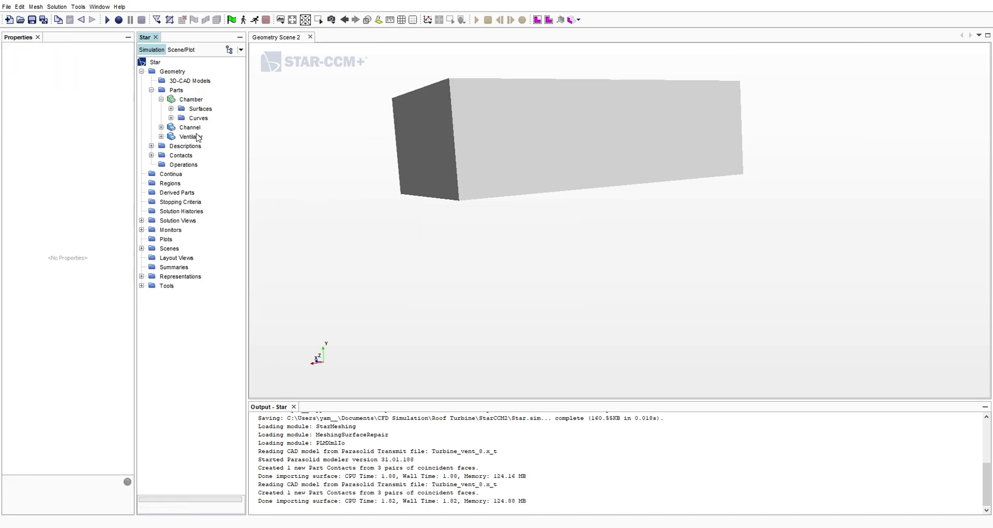
scroll(401, 153, up, 3)
mouse_move(459, 172)
mouse_down()
mouse_move(516, 188)
mouse_move(521, 176)
mouse_up()
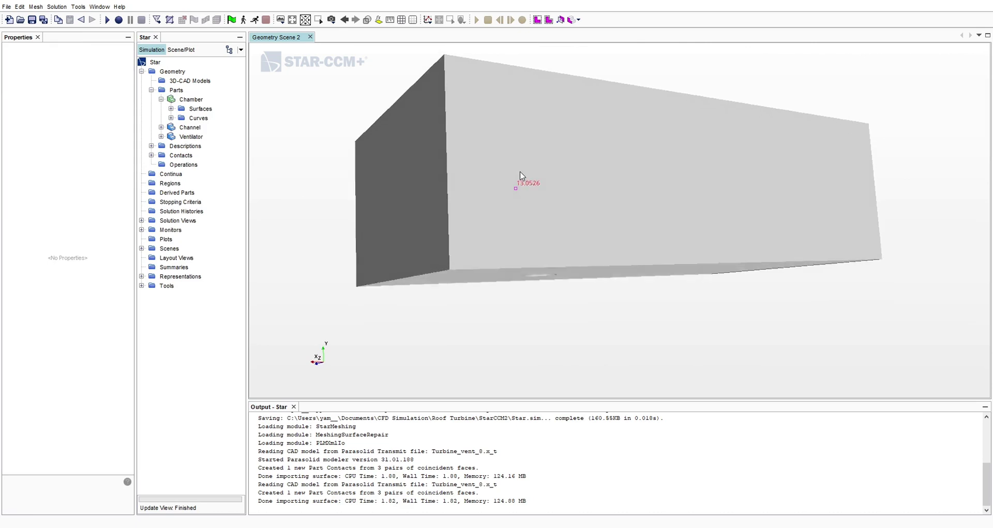
- Close Geometry Scene 2, create Geometry Scene 3, and list Chamber's surfaces
click(310, 37)
click(282, 20)
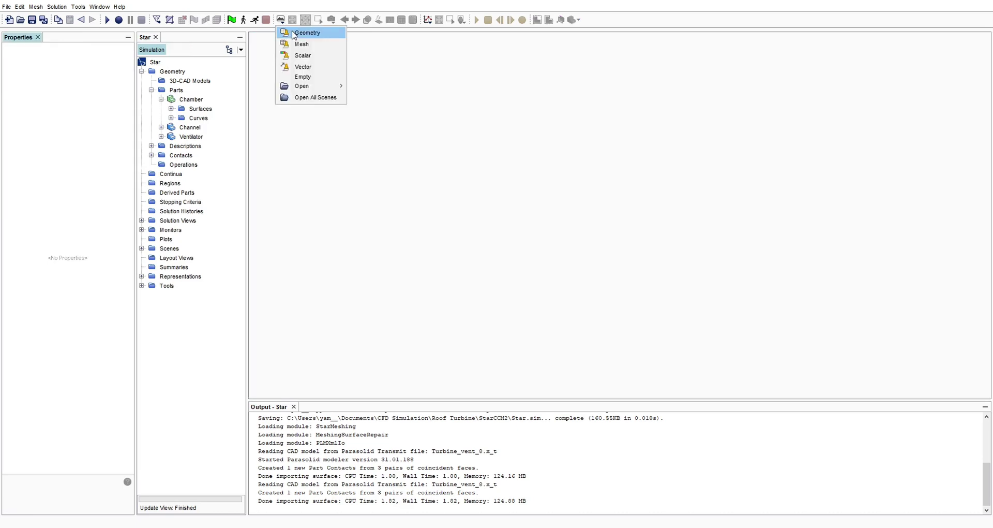
click(290, 32)
mouse_move(541, 226)
mouse_down()
mouse_move(603, 222)
mouse_move(381, 224)
mouse_move(435, 288)
mouse_move(409, 228)
mouse_move(584, 217)
mouse_move(340, 191)
mouse_move(355, 116)
mouse_move(427, 152)
mouse_move(343, 153)
mouse_move(343, 106)
mouse_move(435, 155)
mouse_move(315, 188)
mouse_move(525, 126)
mouse_move(422, 133)
mouse_move(414, 58)
mouse_move(457, 31)
mouse_move(484, 155)
mouse_move(487, 146)
mouse_move(454, 143)
mouse_up()
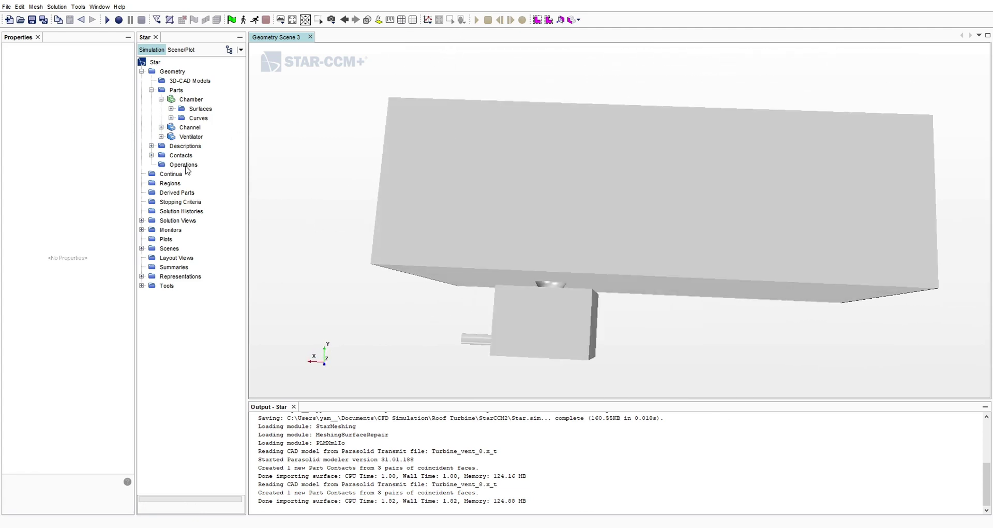
drag(691, 313, 650, 258)
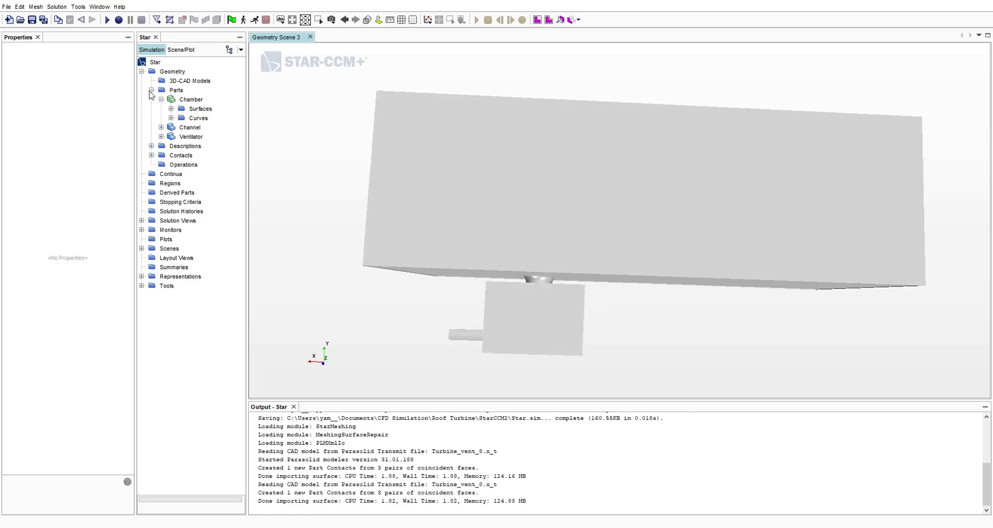
click(171, 108)
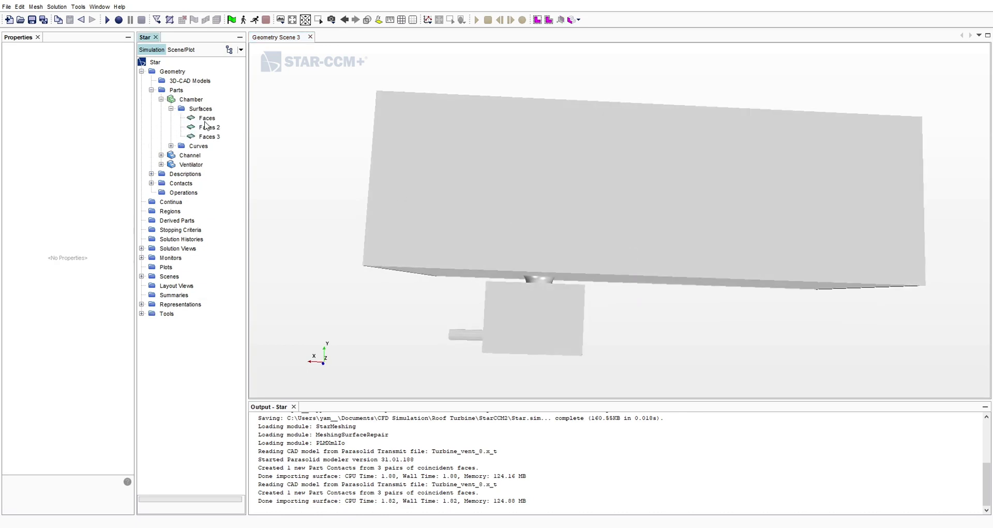
- Combine Chamber's Faces, Faces 2 and Faces 3 into one Faces surface
click(206, 121)
drag(435, 178, 437, 169)
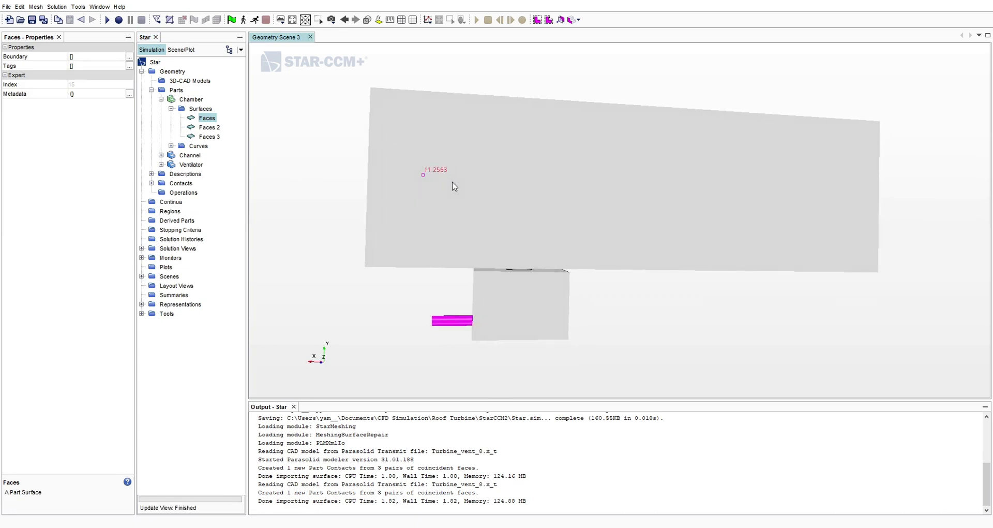
shift+click(210, 137)
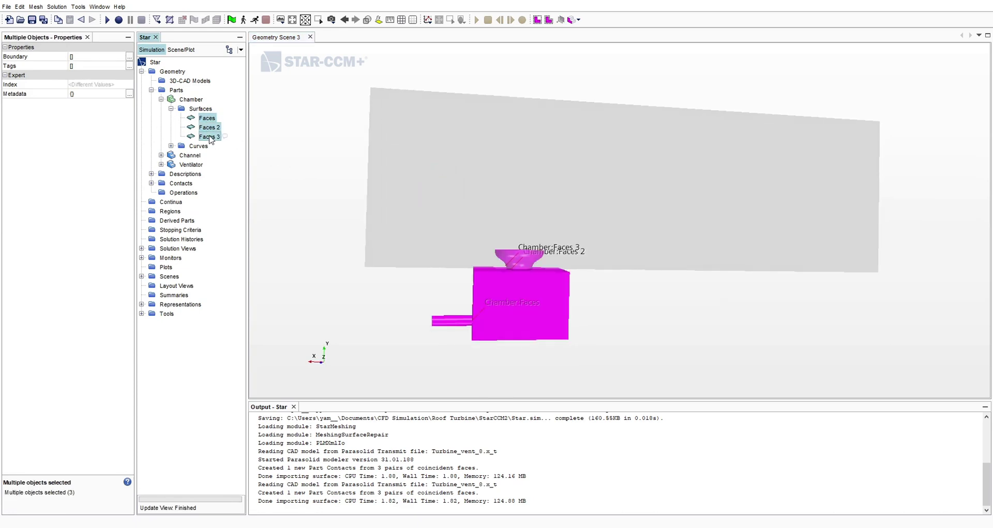
right_click(211, 138)
click(249, 225)
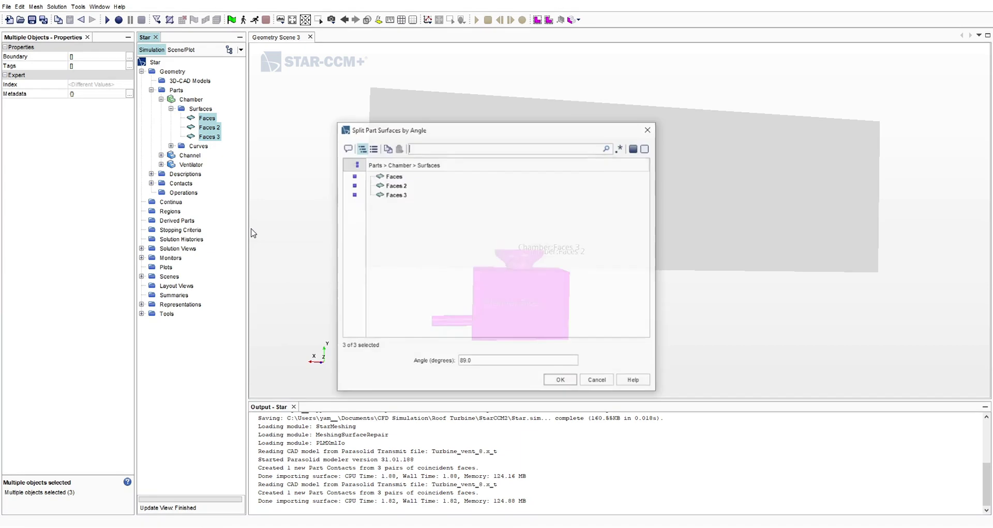
key(Escape)
right_click(209, 128)
click(269, 236)
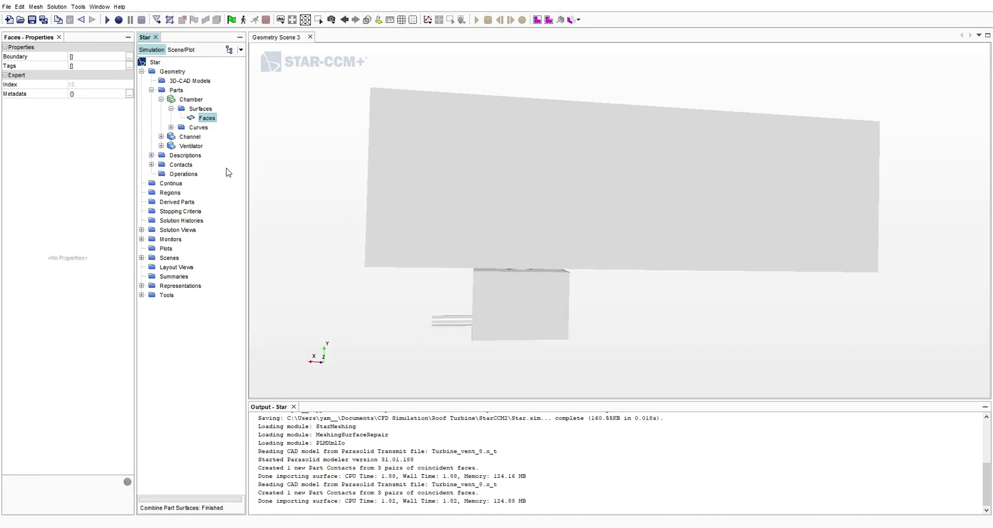
- Reselect the combined Faces surface and orbit the view to inspect the chamber
drag(572, 265, 608, 234)
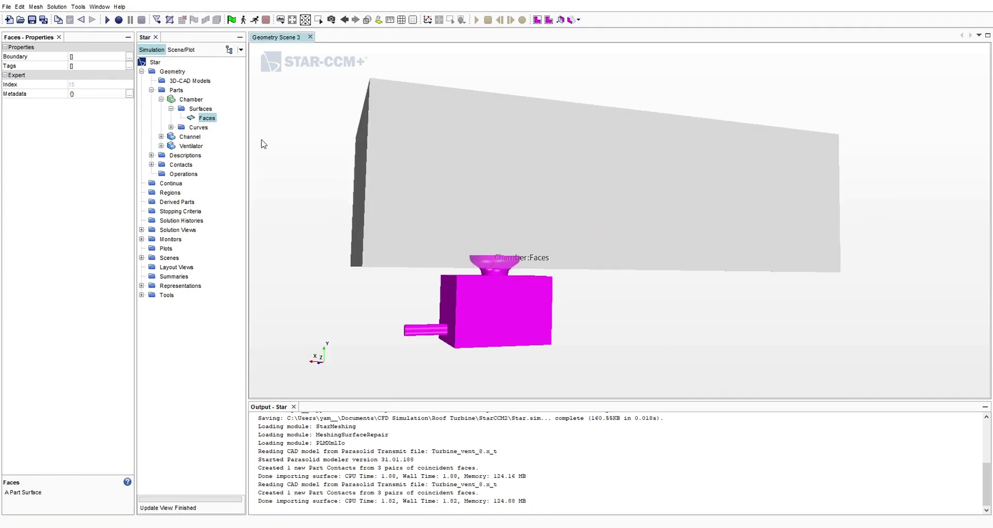
click(200, 109)
click(207, 118)
drag(277, 155, 338, 178)
drag(503, 251, 497, 293)
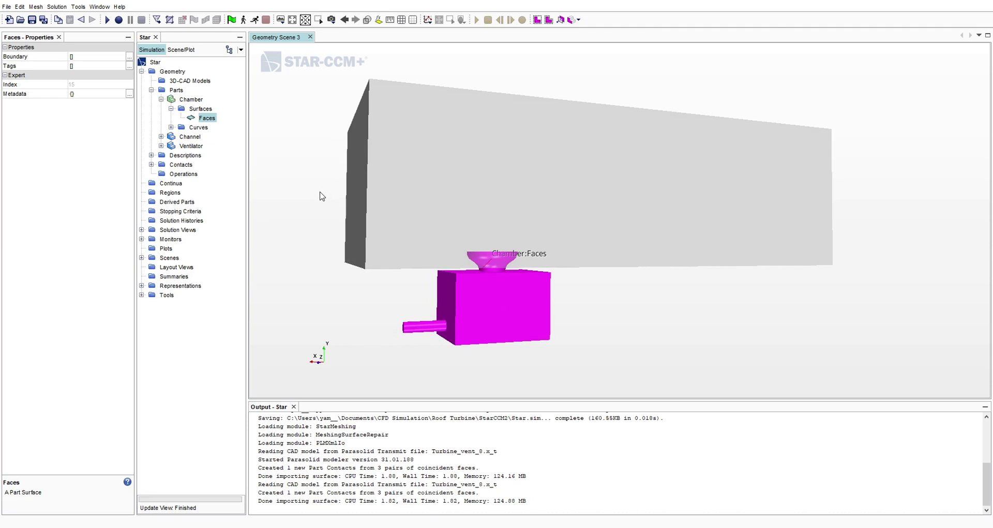
drag(275, 166, 450, 248)
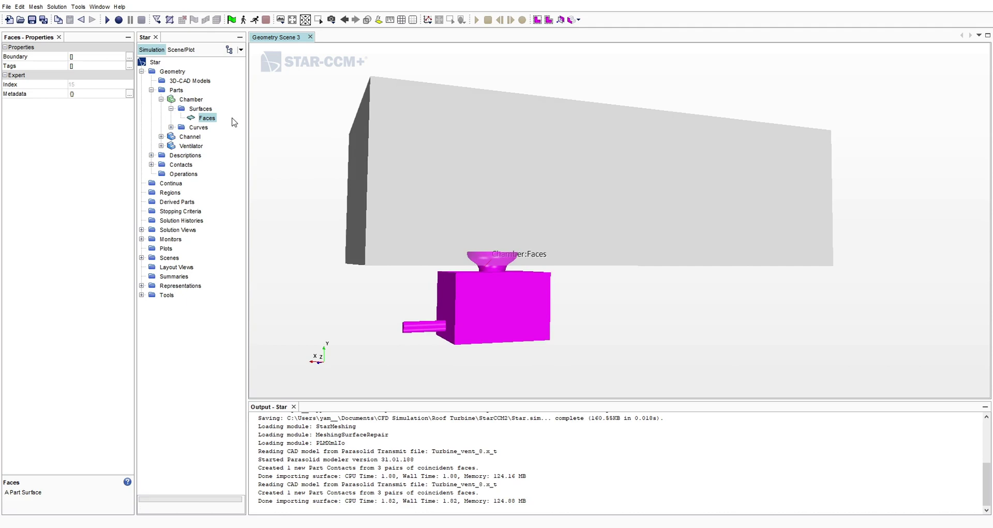
right_click(208, 119)
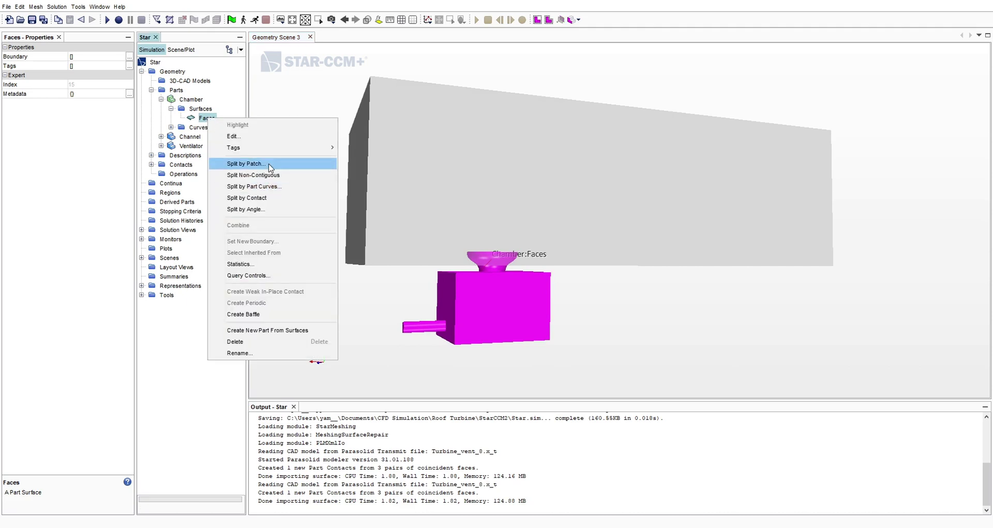
- Start Split by Patch on Faces and orbit around the patch-coloured box
click(562, 257)
drag(552, 251, 450, 266)
scroll(428, 271, up, 5)
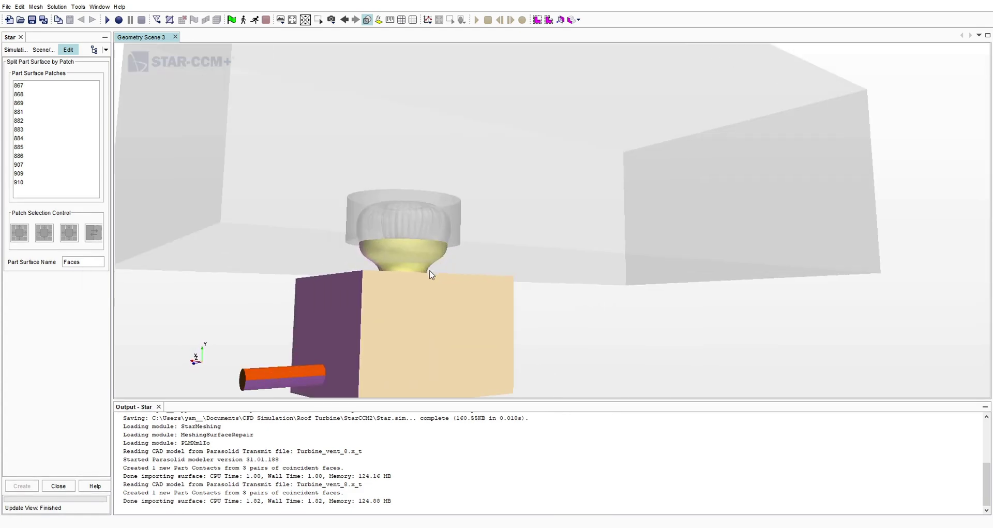
middle_drag(457, 328, 488, 209)
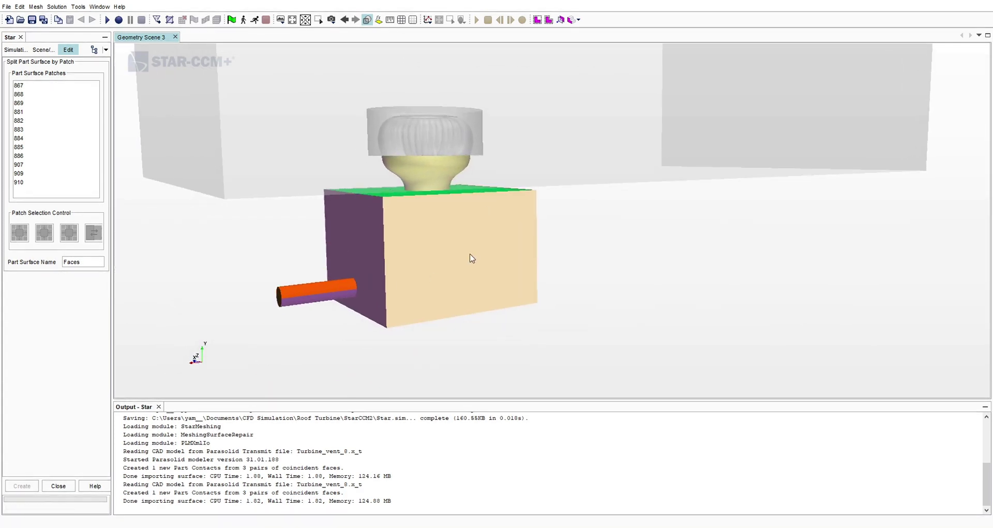
mouse_move(450, 225)
mouse_down()
mouse_move(501, 184)
mouse_move(466, 219)
mouse_move(493, 238)
mouse_move(446, 291)
mouse_move(497, 215)
mouse_up()
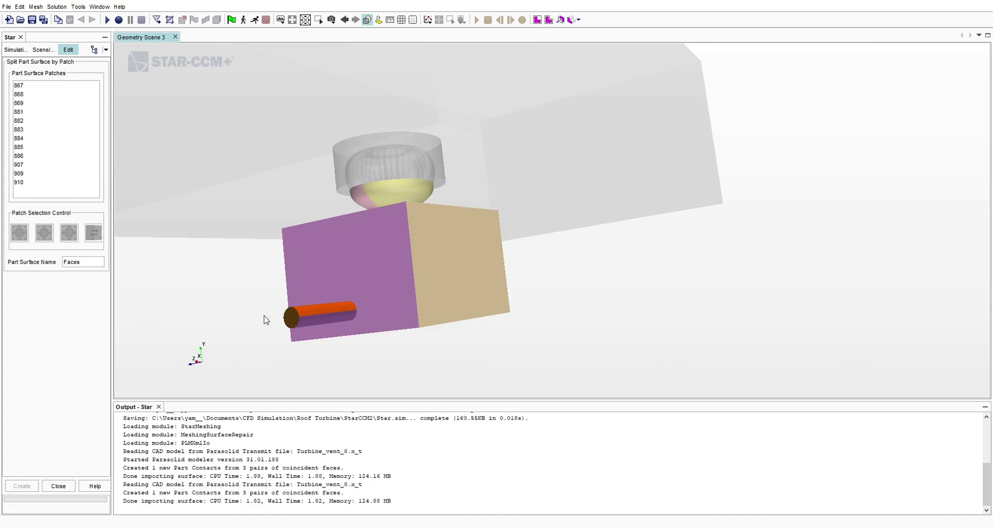
drag(410, 294, 388, 132)
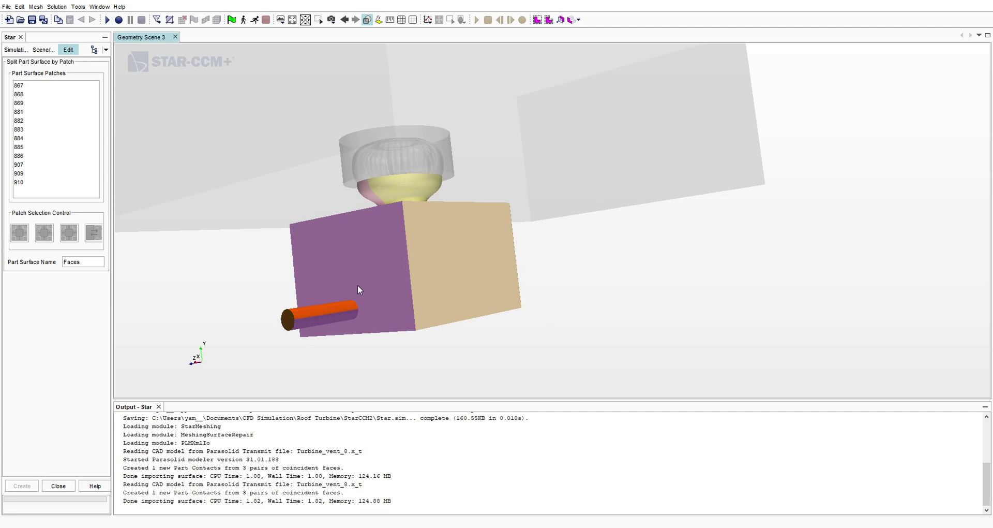
- Orbit and zoom around the box and turbine to inspect the green top and beige side patches
drag(428, 253, 433, 174)
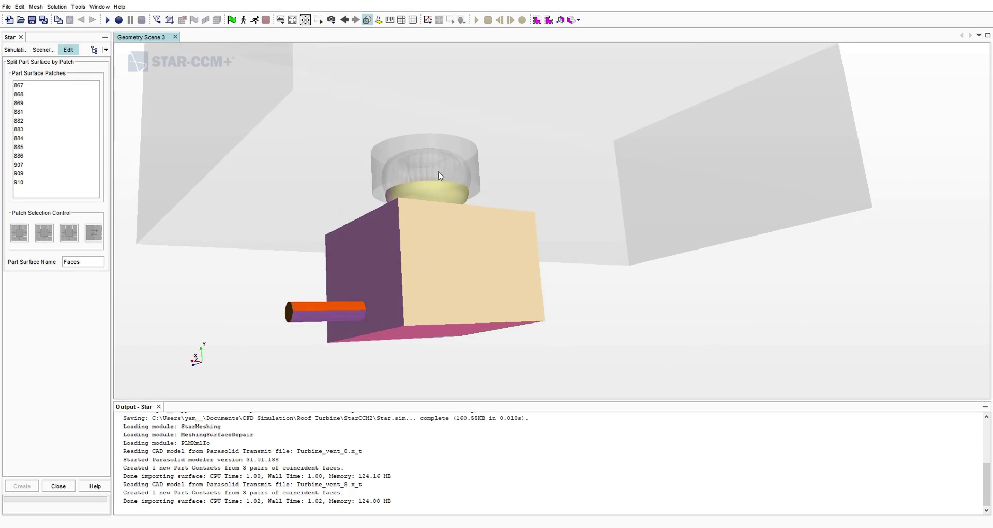
drag(460, 181, 437, 158)
scroll(407, 154, up, 6)
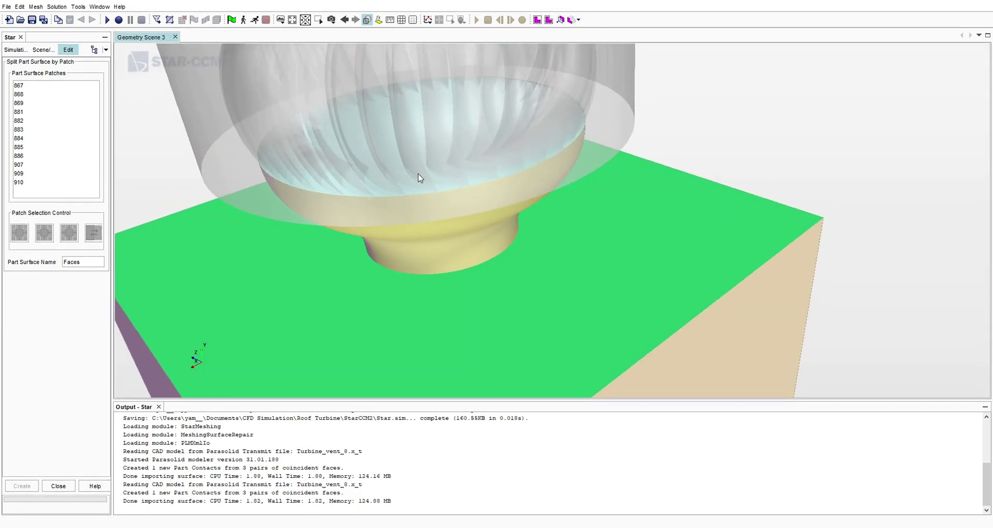
drag(530, 118, 412, 88)
drag(314, 98, 450, 182)
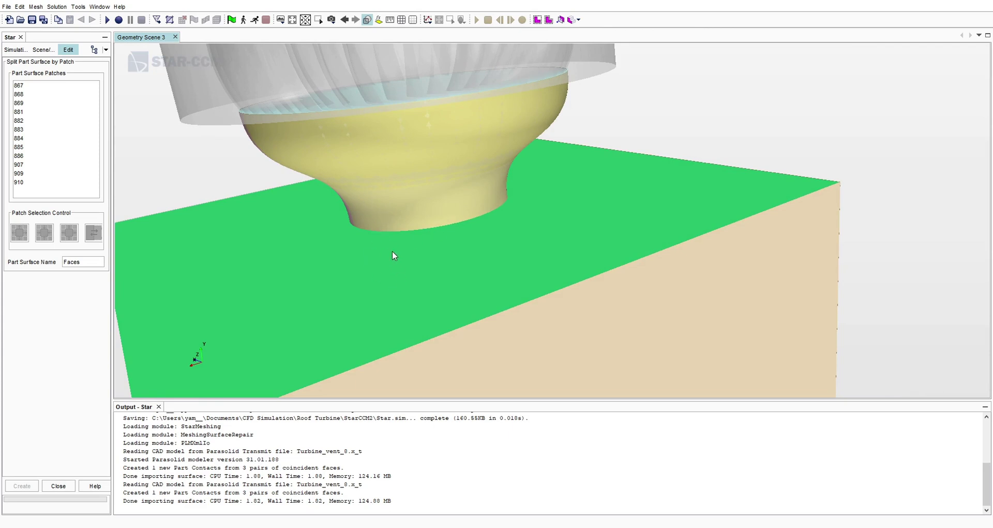
scroll(403, 261, down, 5)
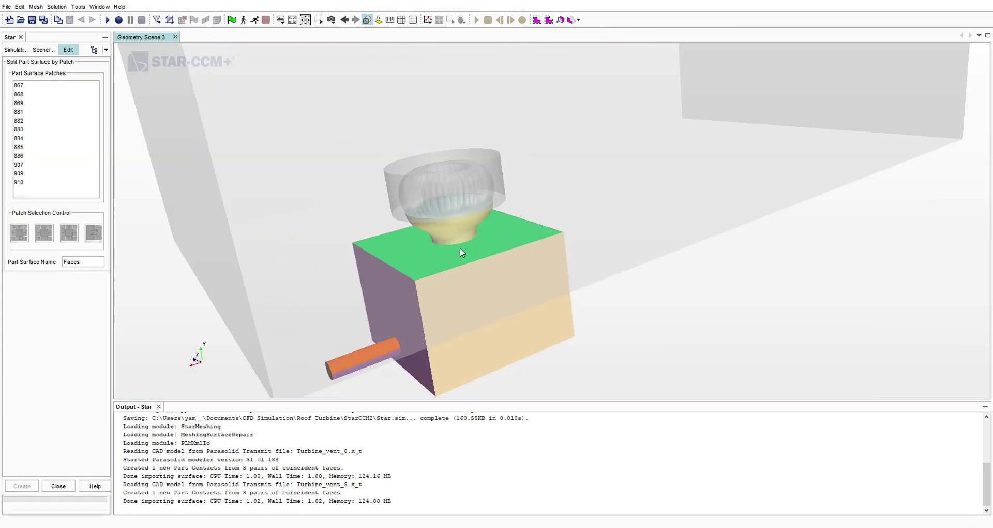
drag(460, 248, 429, 227)
scroll(455, 260, up, 5)
drag(455, 260, 492, 245)
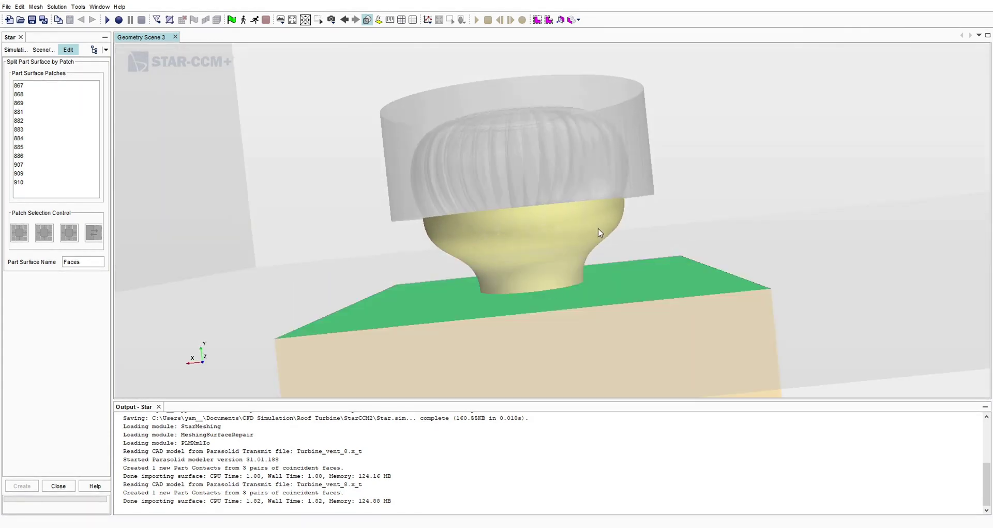
drag(524, 244, 407, 228)
drag(290, 213, 291, 318)
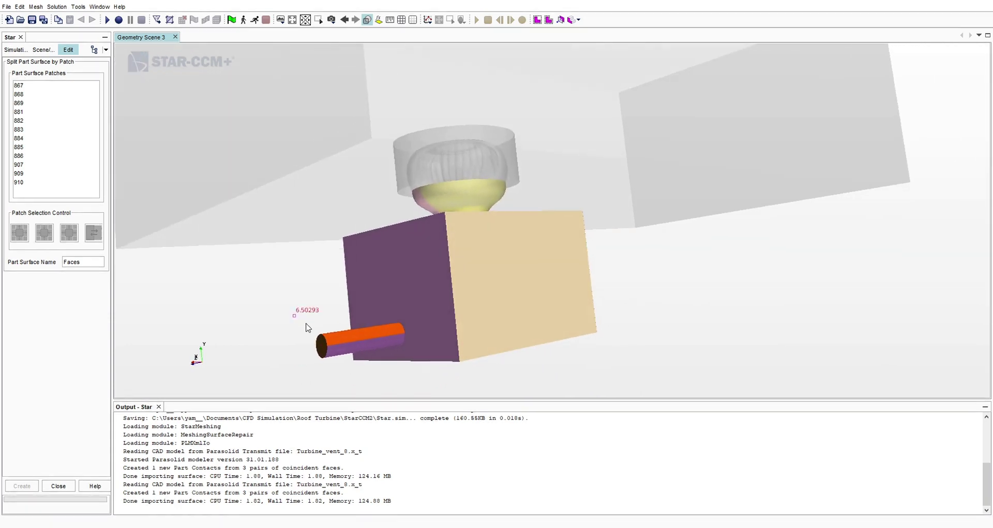
- Split patch 869 off Faces into a new part surface named Inflow
click(39, 86)
click(33, 182)
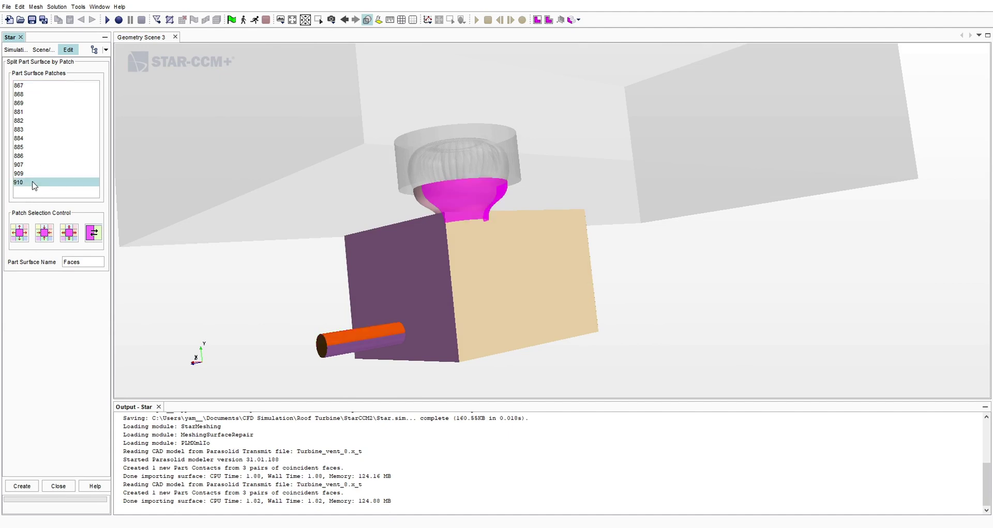
drag(36, 176, 42, 106)
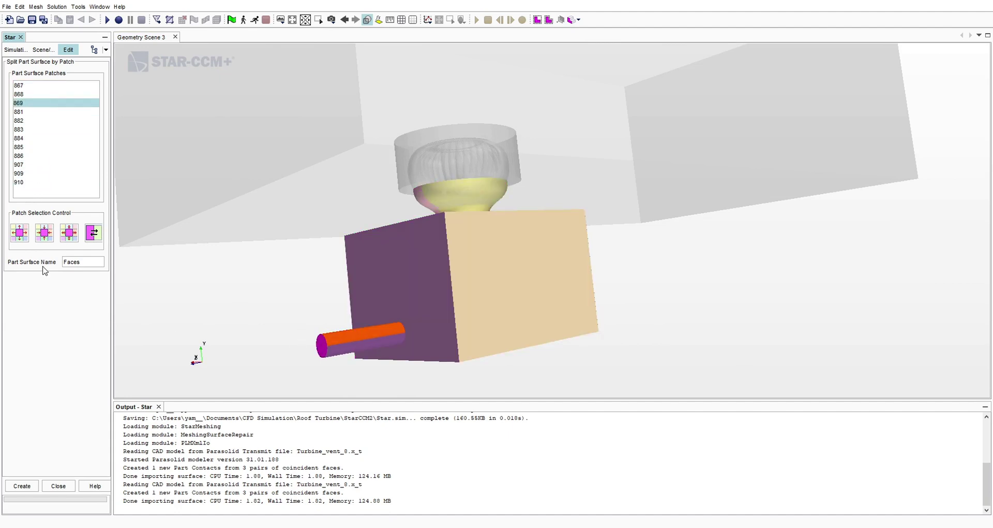
double_click(89, 262)
text(Inflow)
click(21, 485)
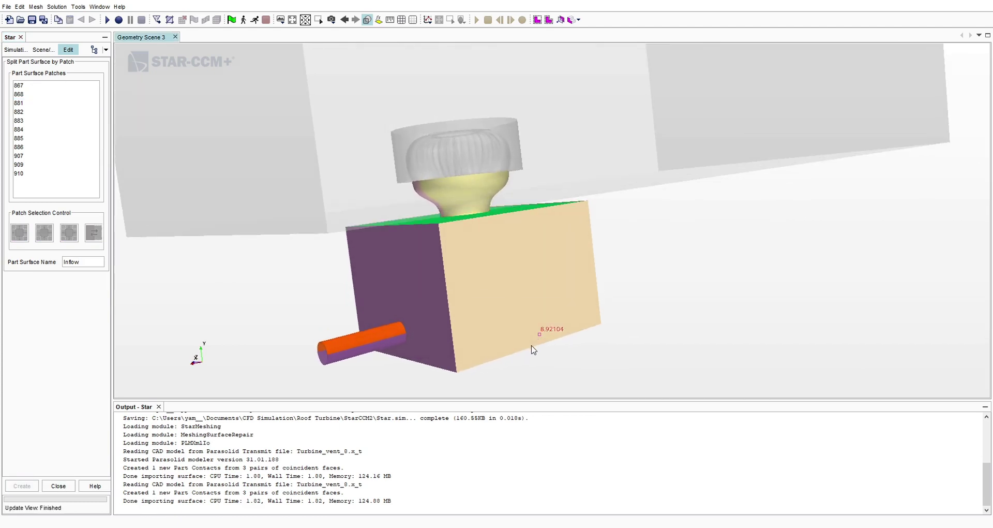
- Select the turbine's inner disc patch and start naming its new surface Interface
drag(523, 344, 448, 180)
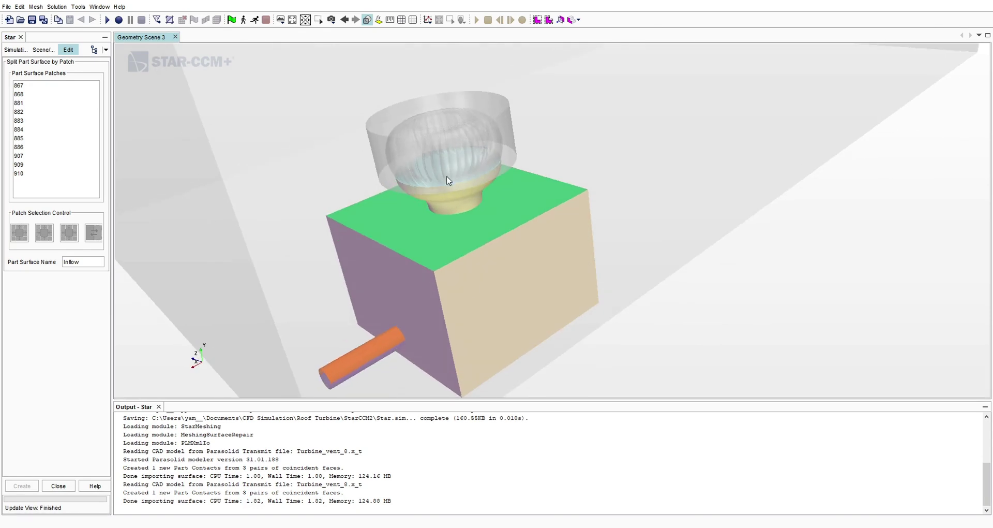
click(449, 181)
drag(86, 261, 37, 263)
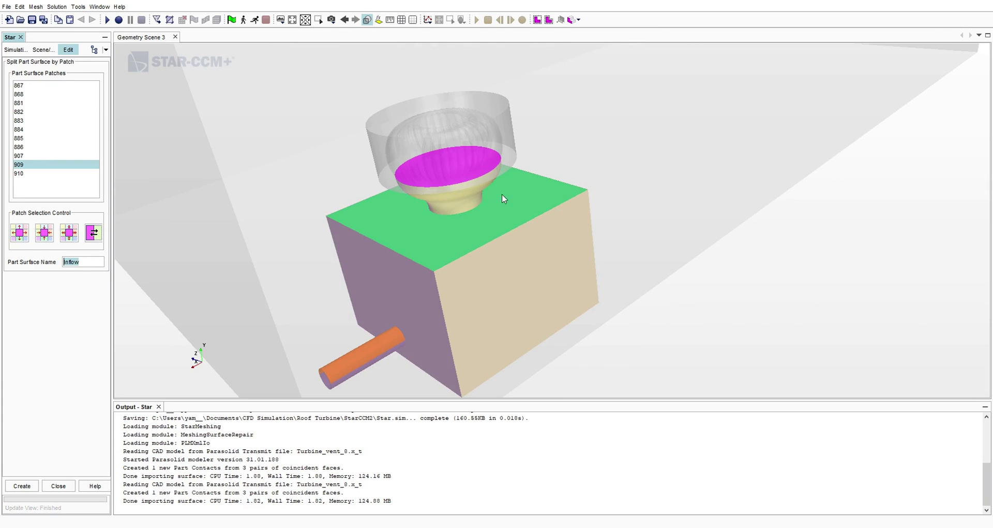
text(I)
- Create surface Interface from disc patch 909 and Interface2 from funnel patches 907 and 910
click(22, 485)
drag(512, 259, 368, 232)
click(448, 221)
click(319, 217)
ctrl+click(414, 237)
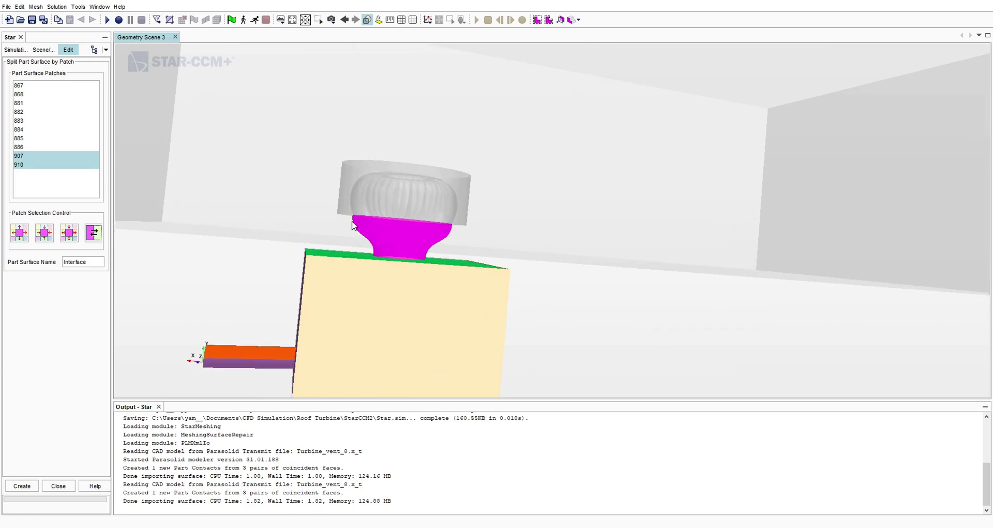
click(94, 261)
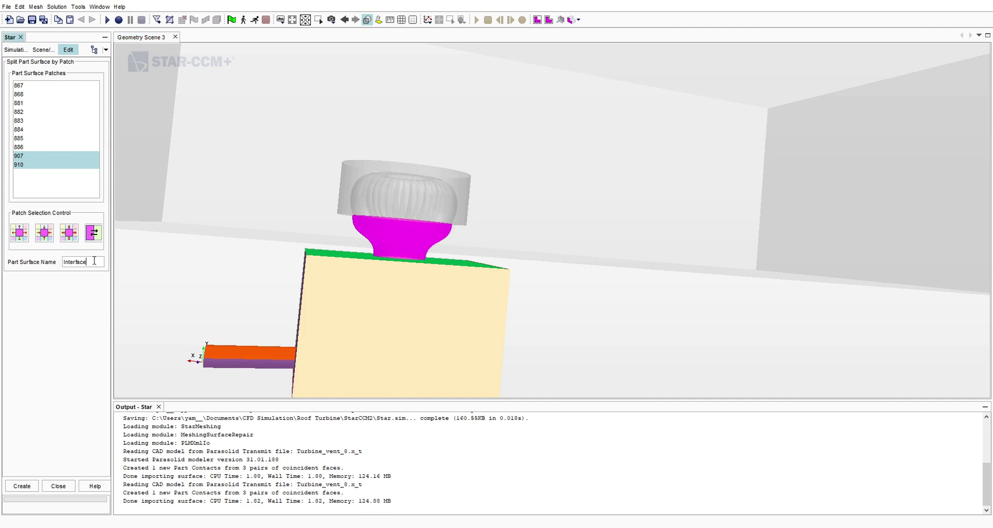
click(22, 486)
- Select the box's remaining patches 867–886, starting with top face patch 886
drag(422, 370, 464, 257)
click(29, 147)
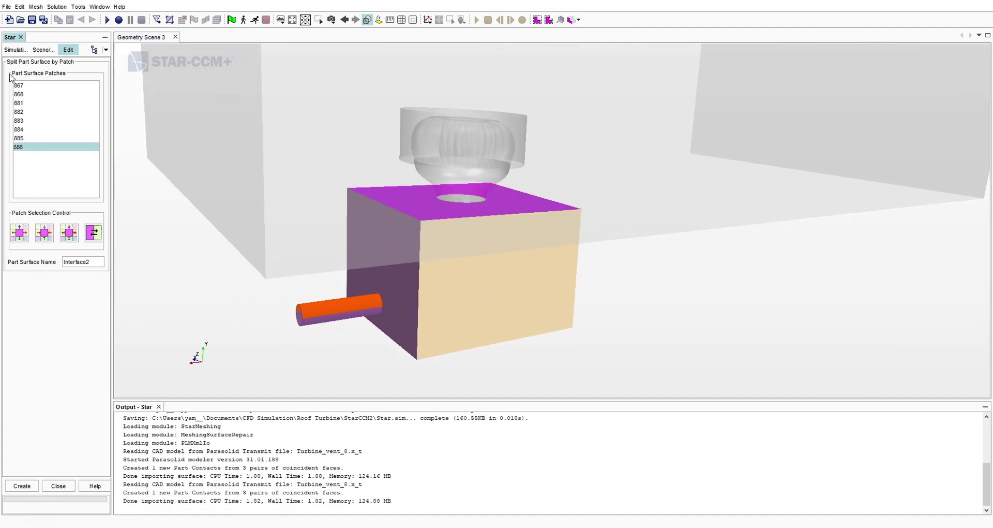
shift+click(20, 86)
drag(331, 377, 362, 269)
- Close the split-by-patch tool and rename Chamber's Faces surface to Wall
click(58, 486)
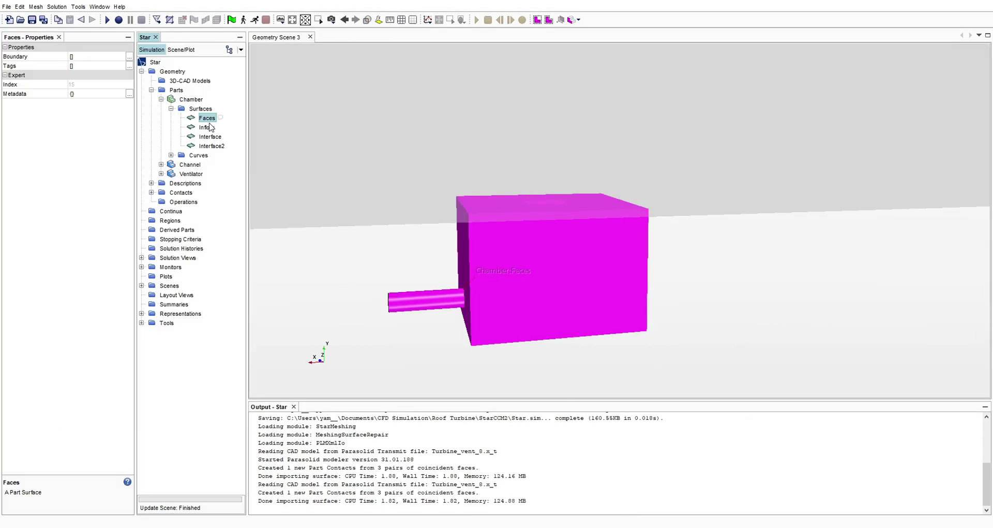
key(F2)
text(Wall)
key(Return)
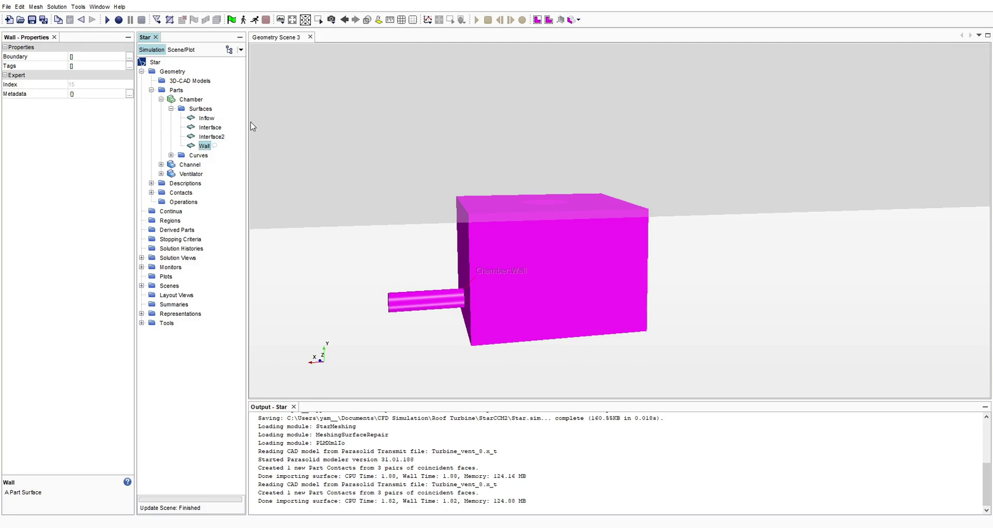
- Rename the Interface surface to Interface1 after comparing it with Interface2
click(209, 128)
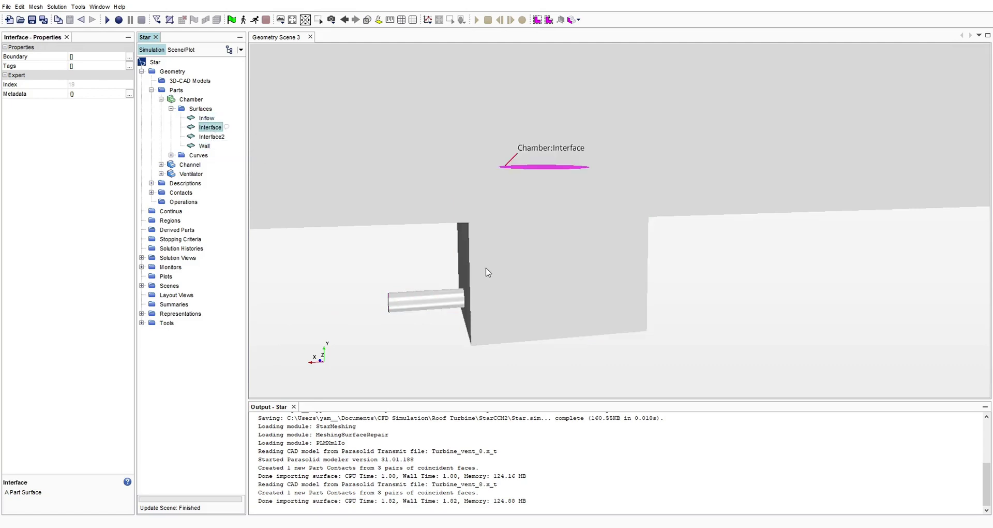
click(212, 137)
click(212, 127)
click(222, 128)
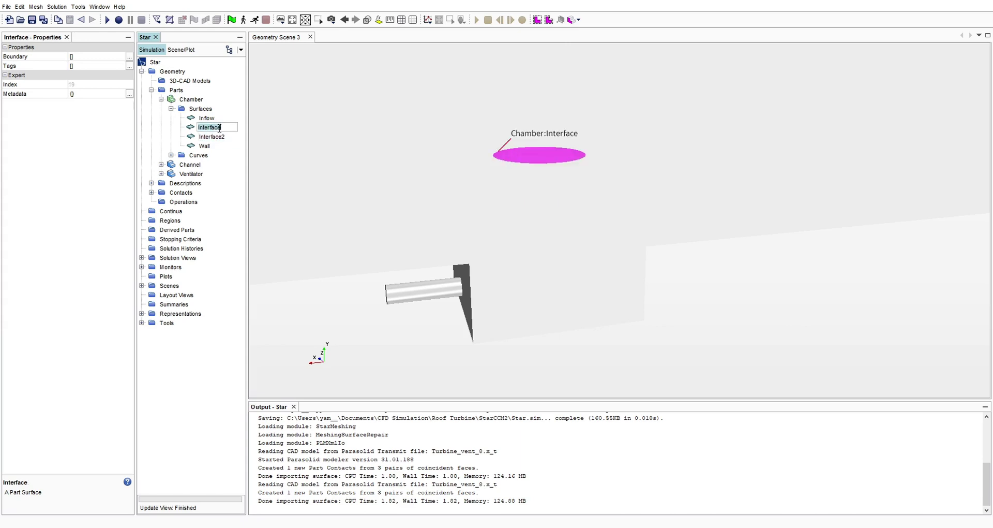
text(1)
key(Return)
- Review the Interface2, Wall and Inflow surfaces in the geometry view
click(212, 136)
drag(468, 245, 470, 231)
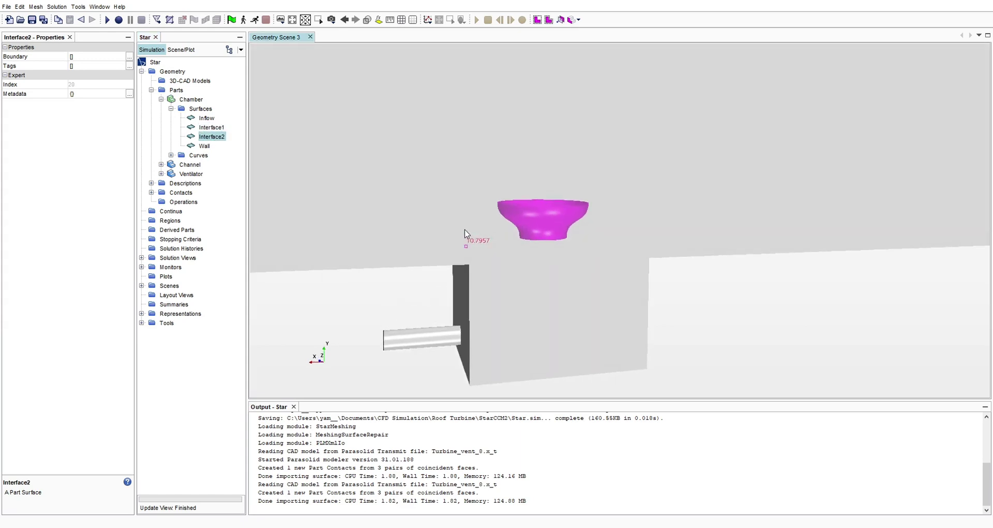
click(204, 146)
drag(497, 267, 363, 261)
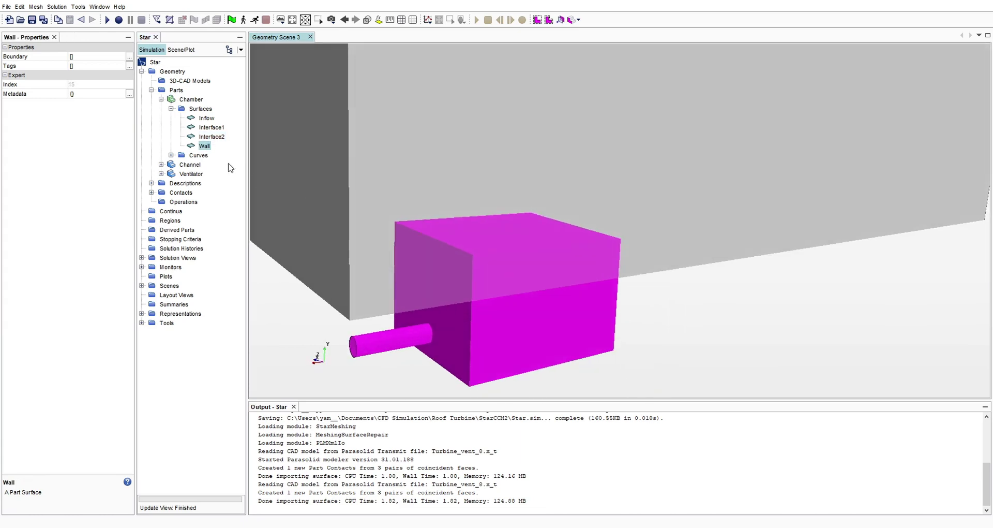
click(210, 118)
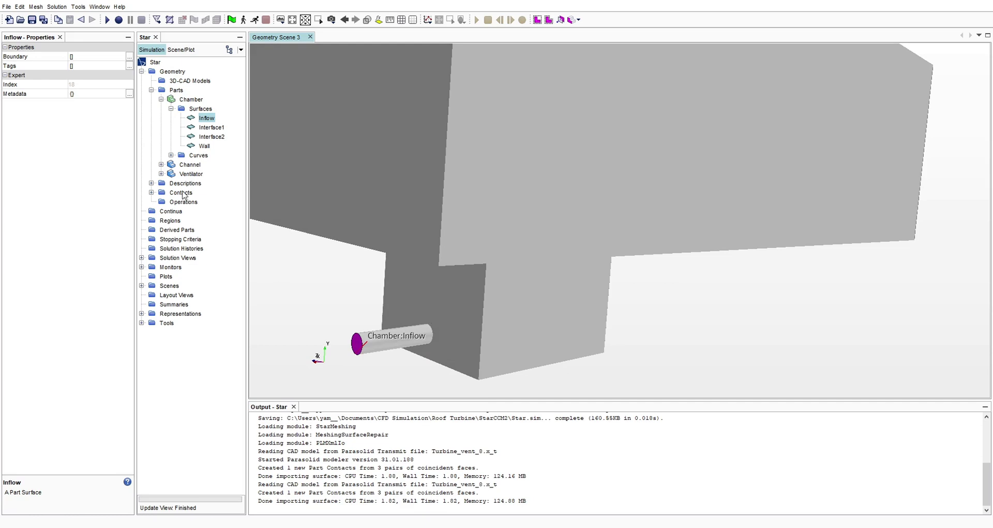
drag(456, 287, 549, 296)
- Expand the Channel part's Surfaces node and highlight its Faces surface
click(161, 165)
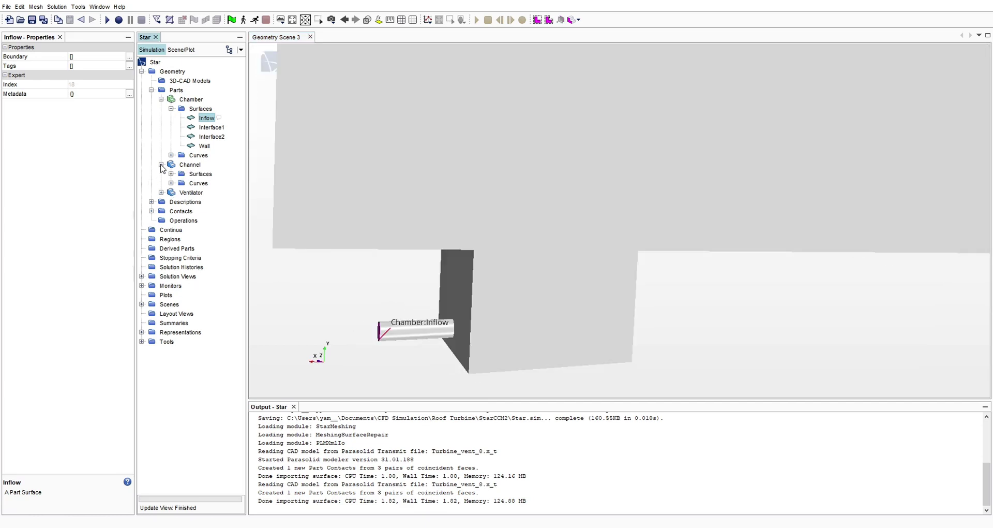
click(172, 174)
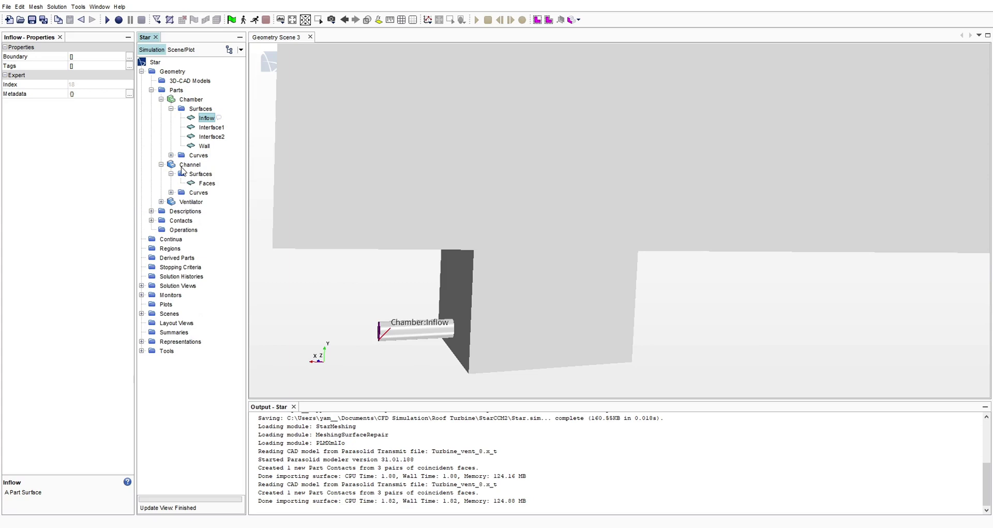
click(206, 184)
drag(574, 202, 538, 211)
drag(305, 151, 964, 222)
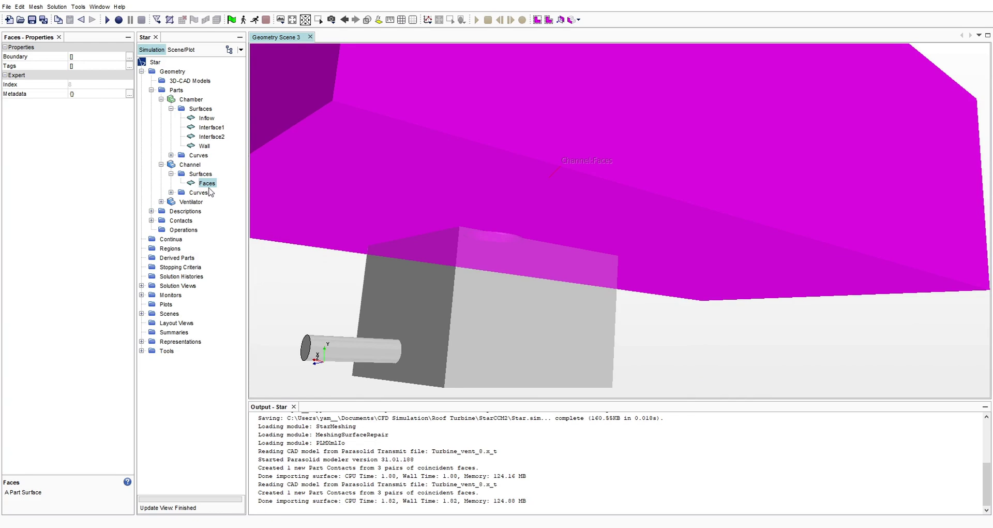
- Split Channel's Faces by patch, making end face patch 838 the Inlet surface
right_click(211, 188)
click(327, 226)
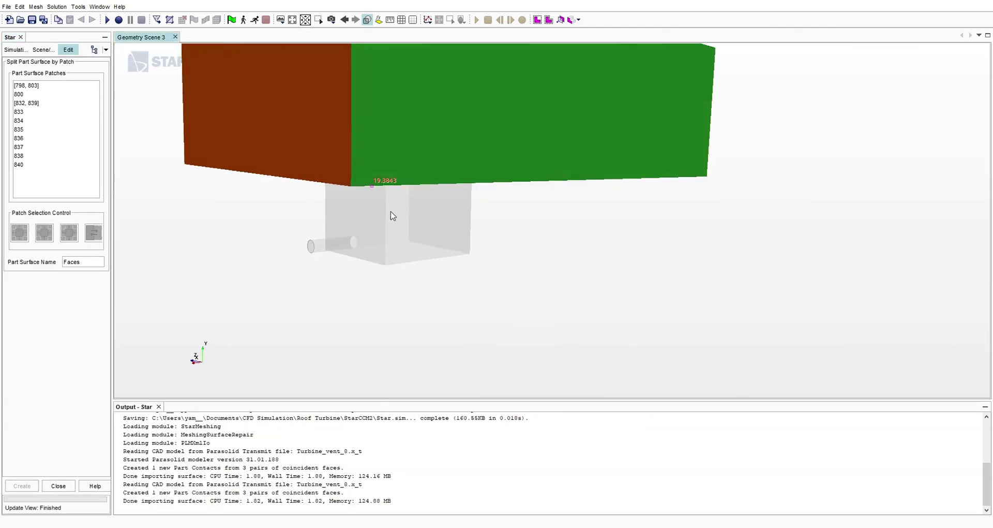
click(231, 113)
double_click(78, 262)
text(Inlet)
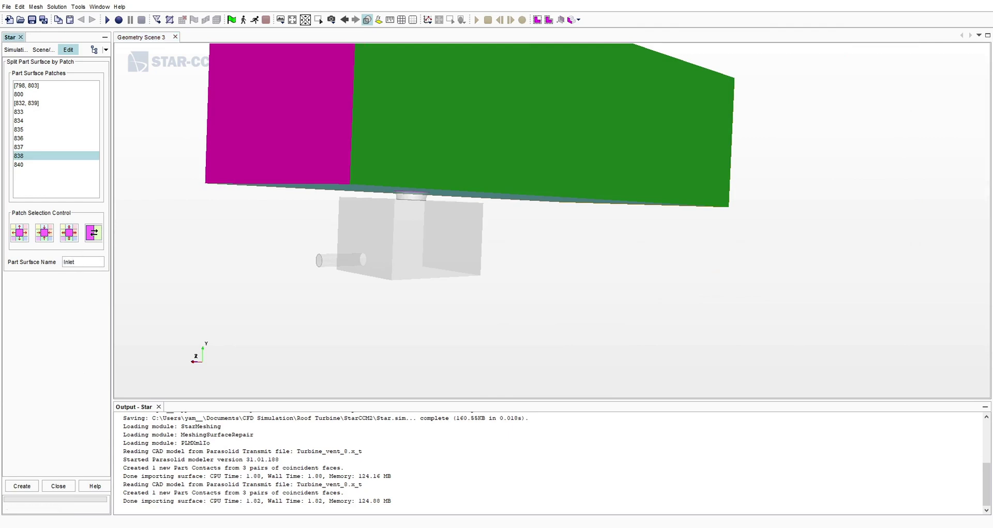
click(22, 486)
- Make the opposite end face, patch 837, the Outlet surface
drag(632, 188, 858, 141)
click(857, 141)
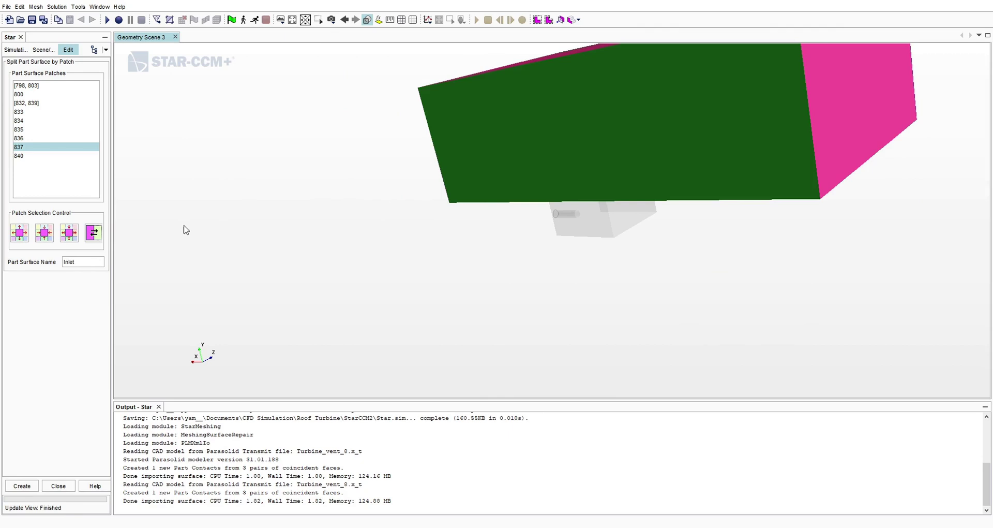
click(76, 263)
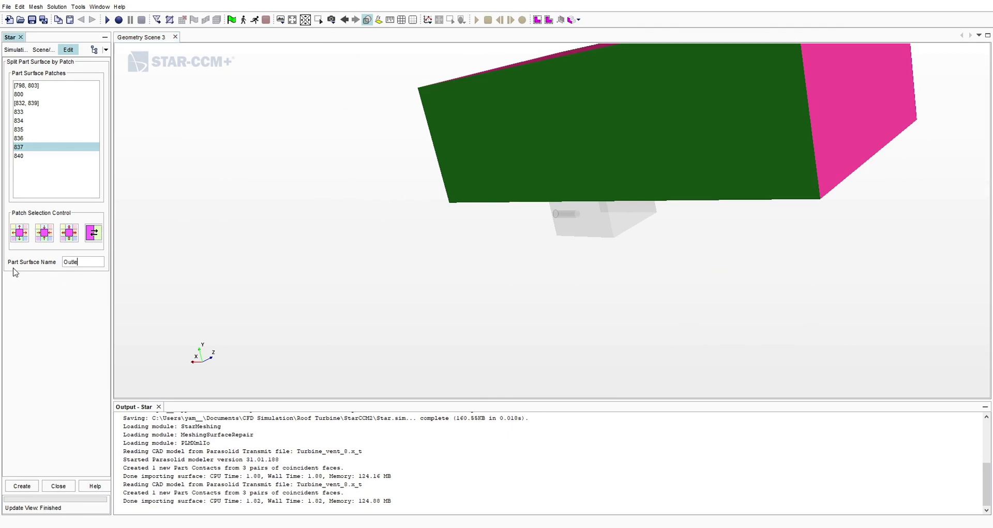
click(22, 486)
- Group side patches 833, 834, 835 and 836 into a Wall surface
drag(629, 165, 643, 197)
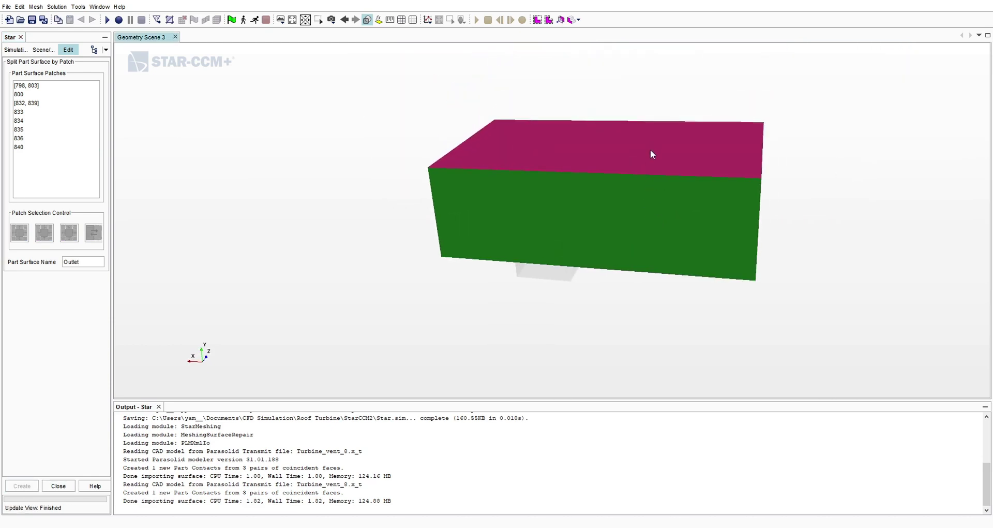
click(639, 209)
mouse_move(713, 153)
mouse_down()
mouse_move(566, 160)
mouse_move(705, 148)
mouse_up()
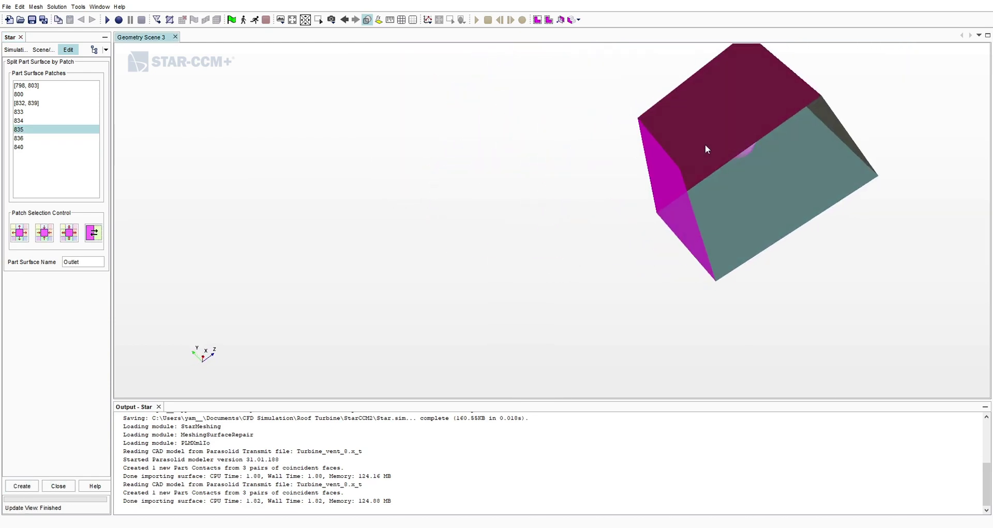
ctrl+click(820, 114)
drag(820, 116, 762, 200)
ctrl+click(832, 204)
drag(832, 204, 857, 168)
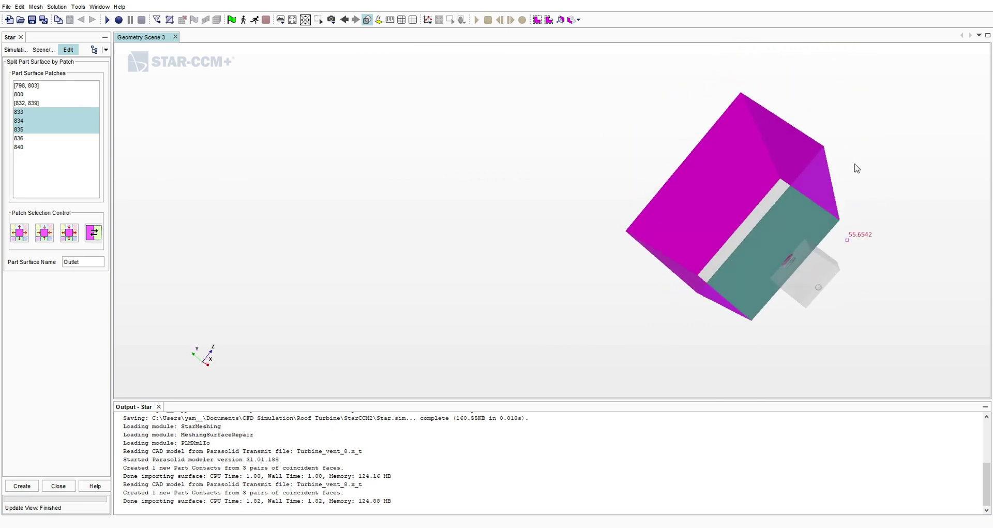
ctrl+click(783, 204)
drag(526, 290, 347, 282)
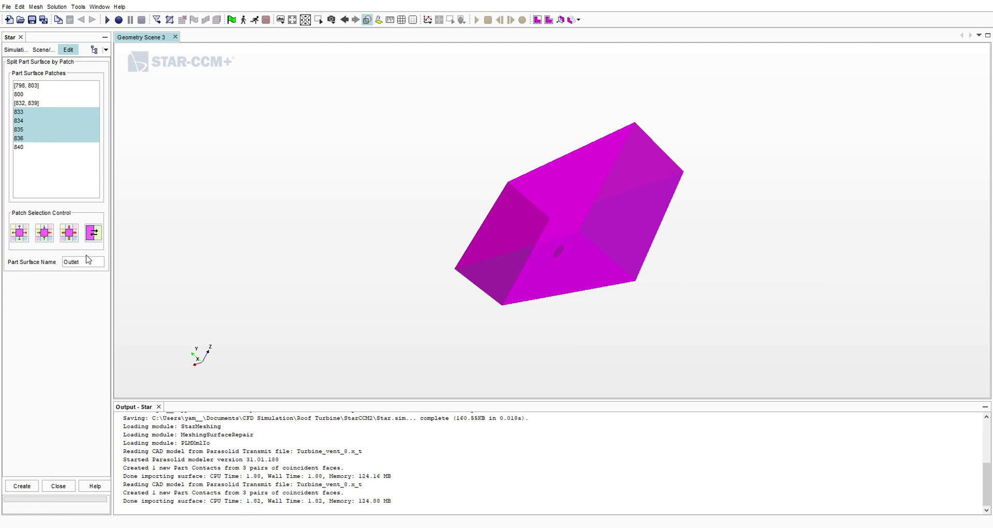
drag(87, 258, 29, 262)
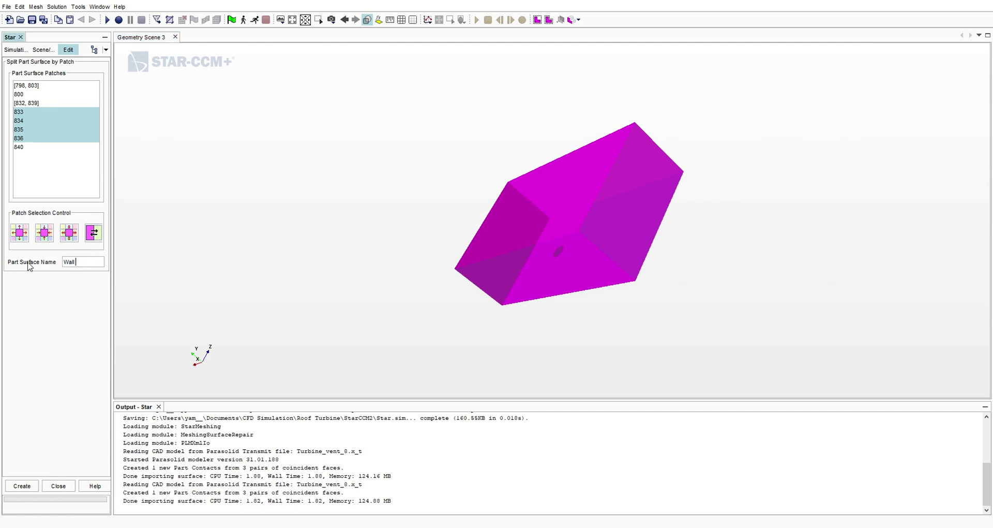
click(20, 485)
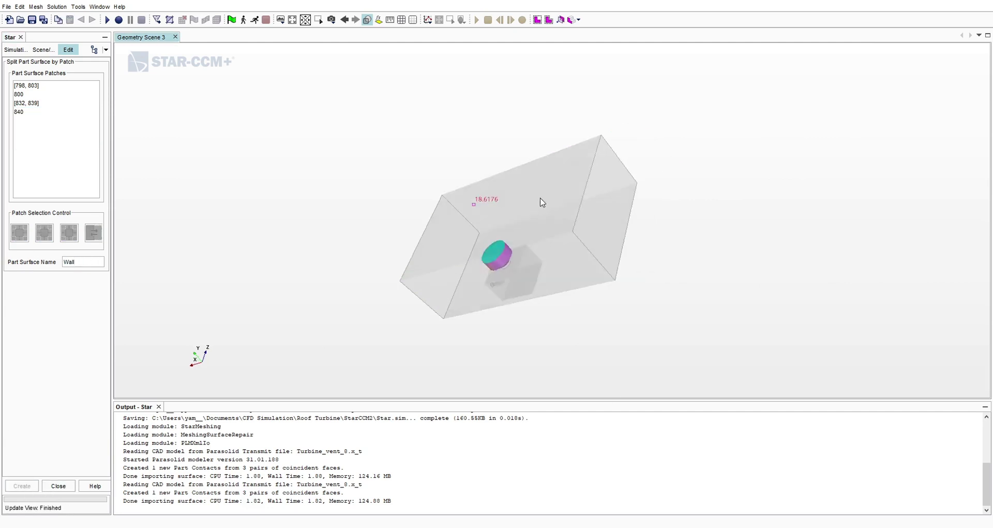
- Create Interface1 from the cylinder's top patch 800 and side patches [798, 803]
drag(336, 336, 567, 178)
scroll(567, 178, up, 10)
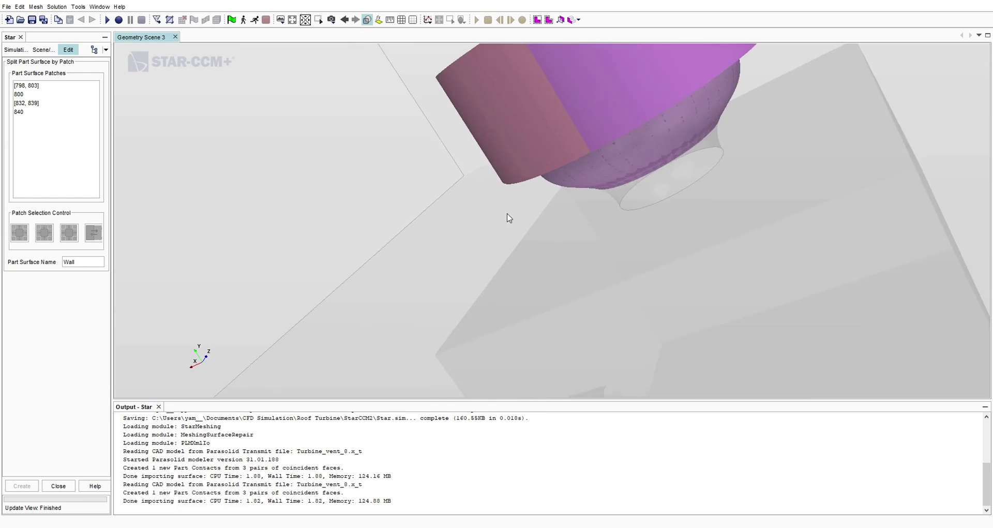
drag(510, 218, 414, 223)
drag(579, 214, 594, 294)
drag(554, 256, 560, 148)
drag(677, 216, 582, 141)
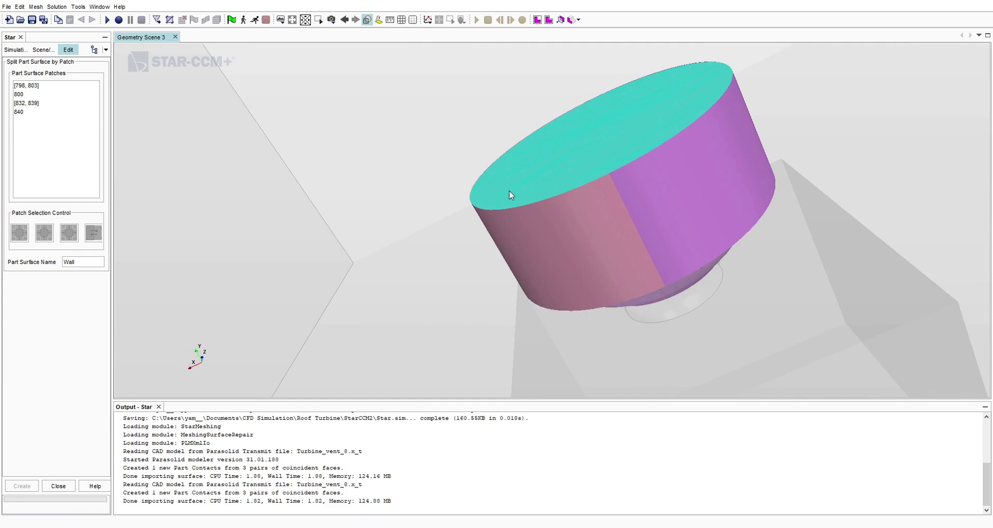
click(592, 154)
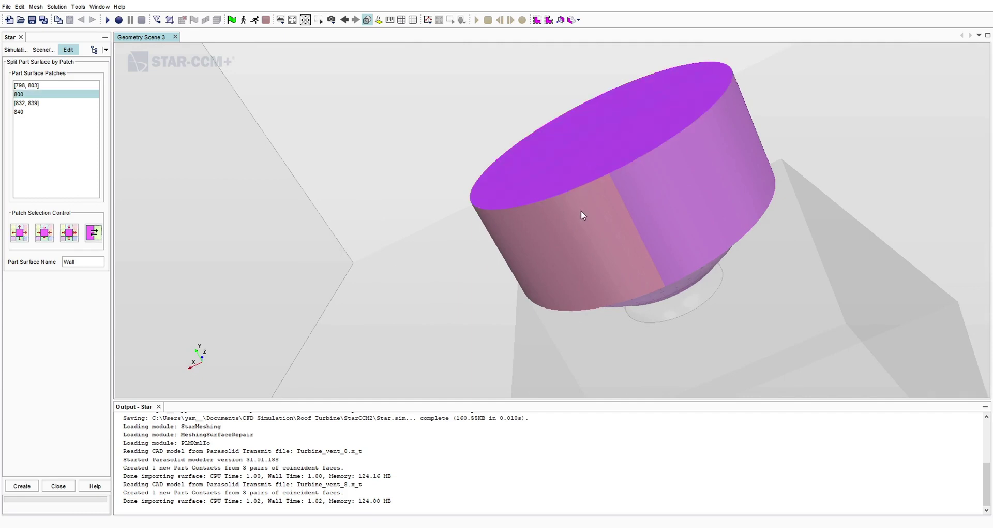
ctrl+click(659, 198)
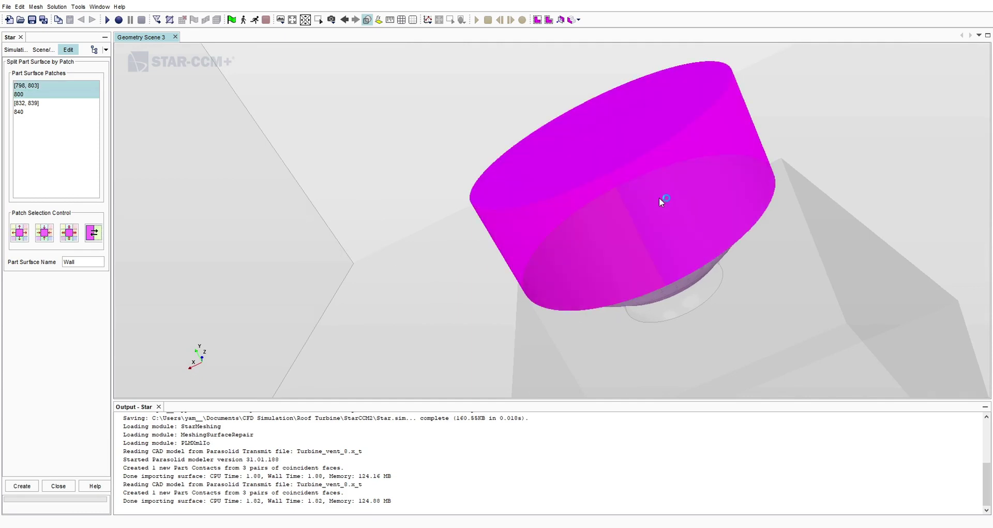
double_click(82, 261)
text(Interface1)
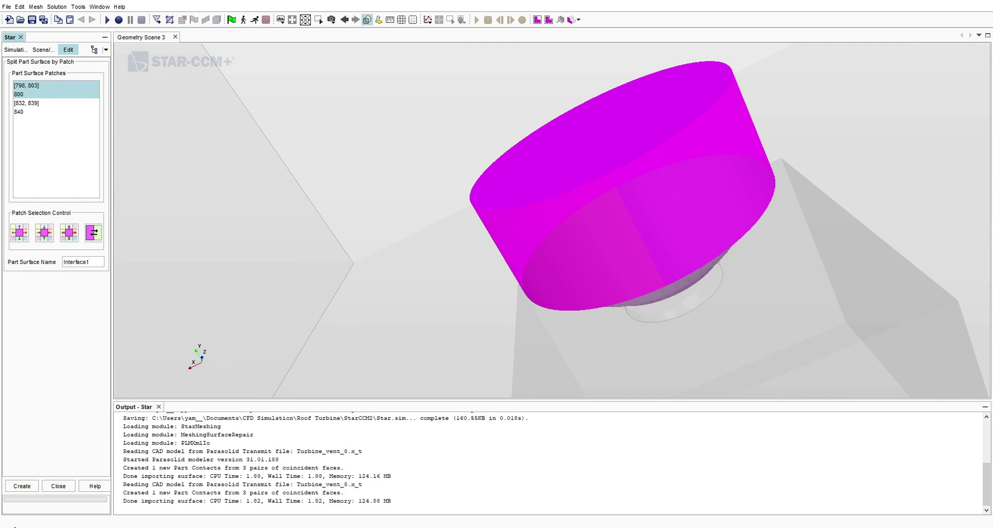
click(21, 489)
- Create Interface2 from the lower ring patch [832, 839]
drag(532, 362, 413, 290)
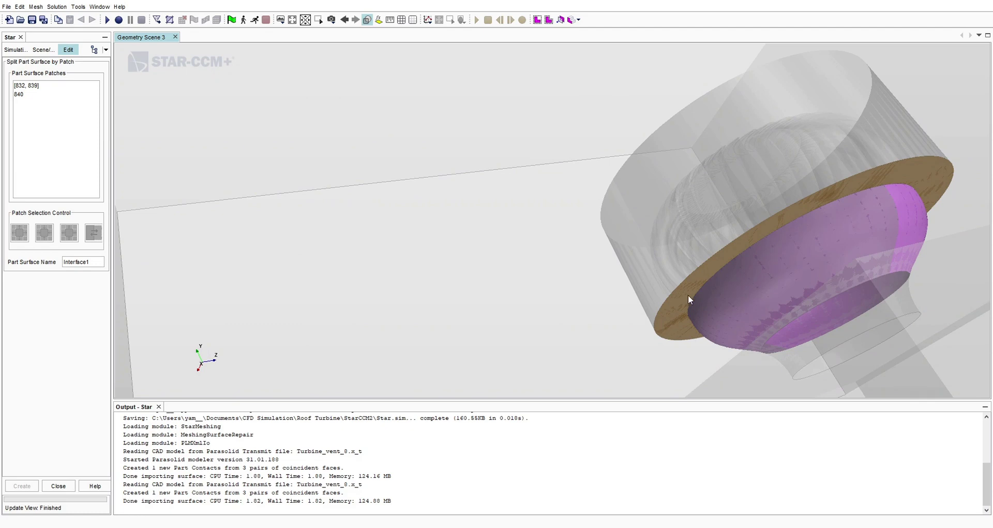
drag(754, 302, 784, 227)
click(826, 266)
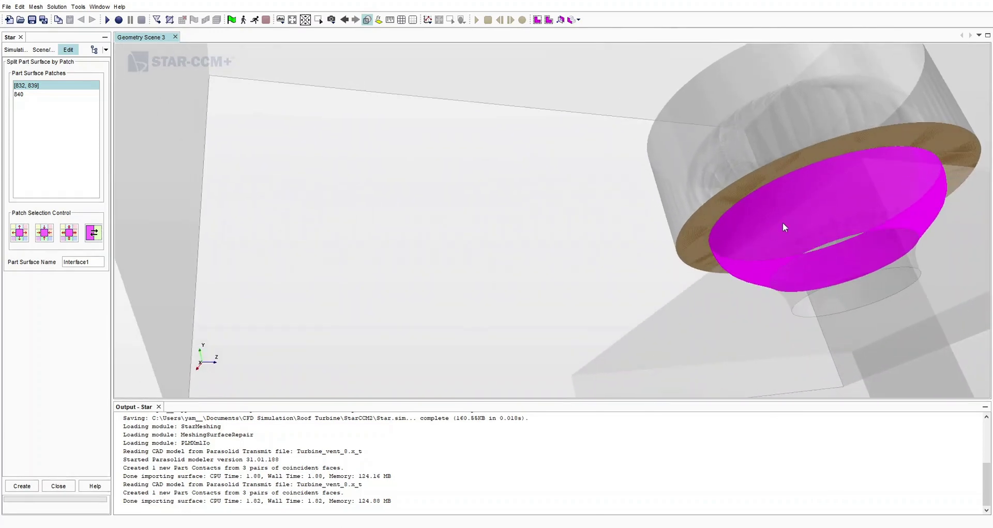
click(90, 261)
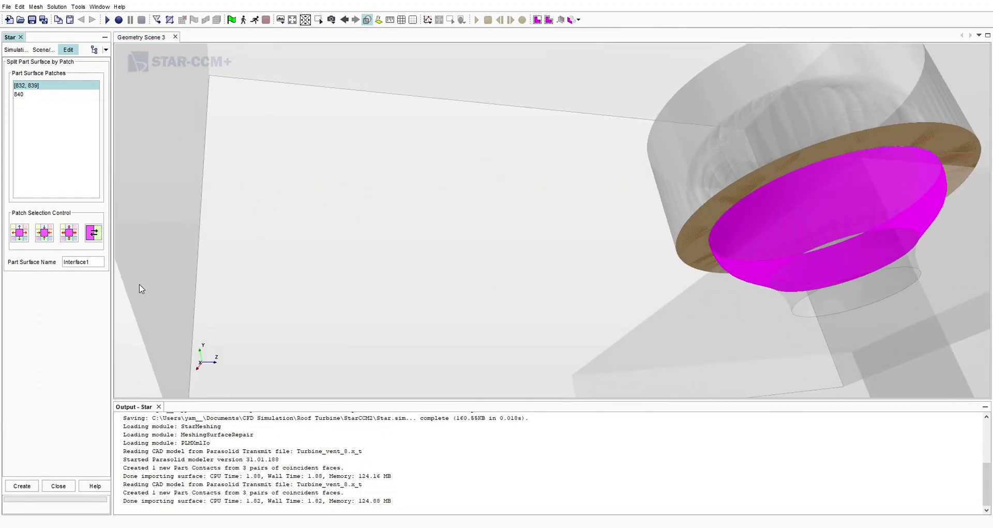
scroll(319, 249, down, 2)
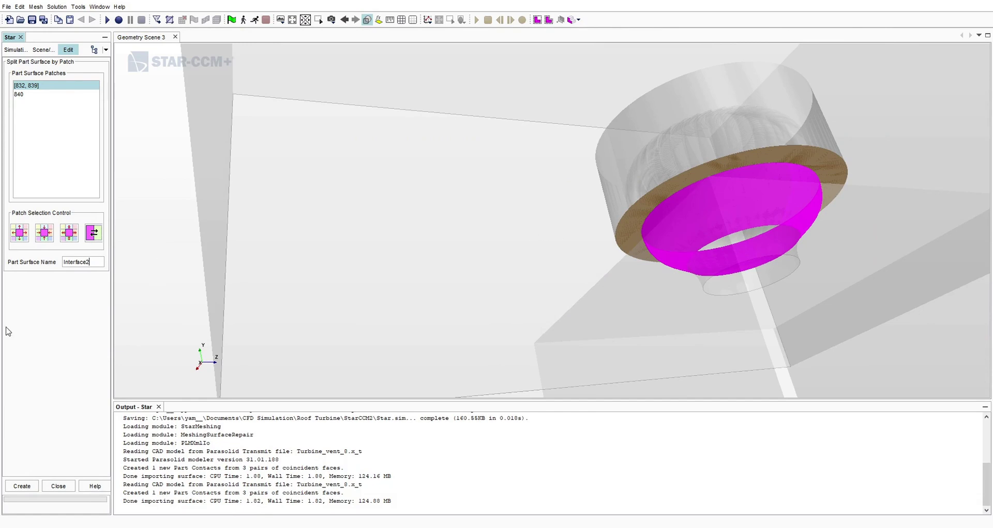
click(35, 485)
- Inspect the leftover thin ring patch 840 and close the split tool
click(27, 86)
drag(499, 196, 630, 224)
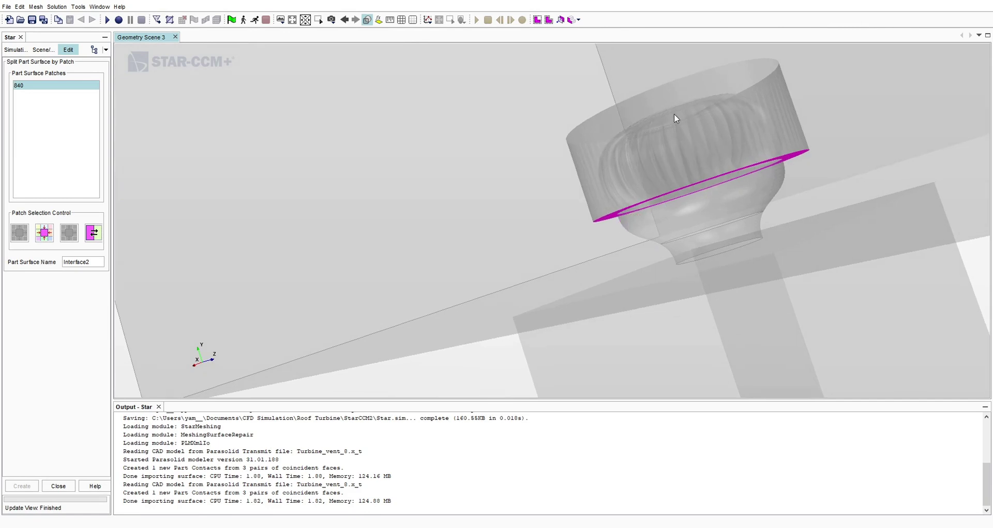
click(58, 486)
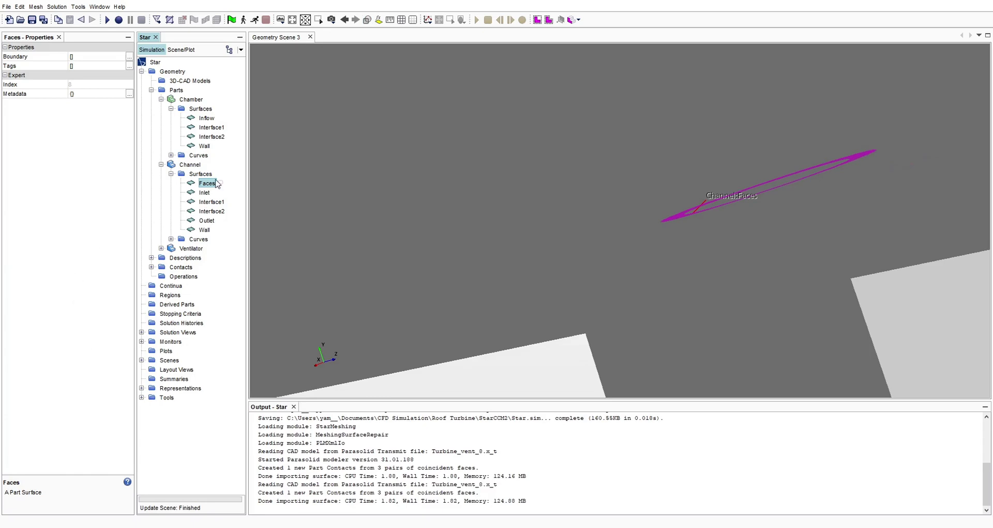
- Combine Channel's leftover Faces surface into Interface1
click(221, 203)
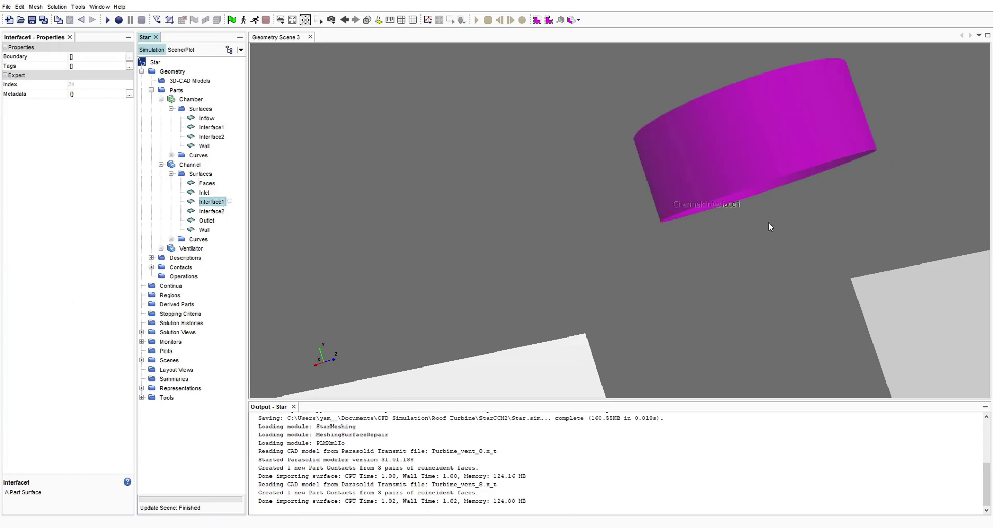
ctrl+click(215, 183)
right_click(212, 184)
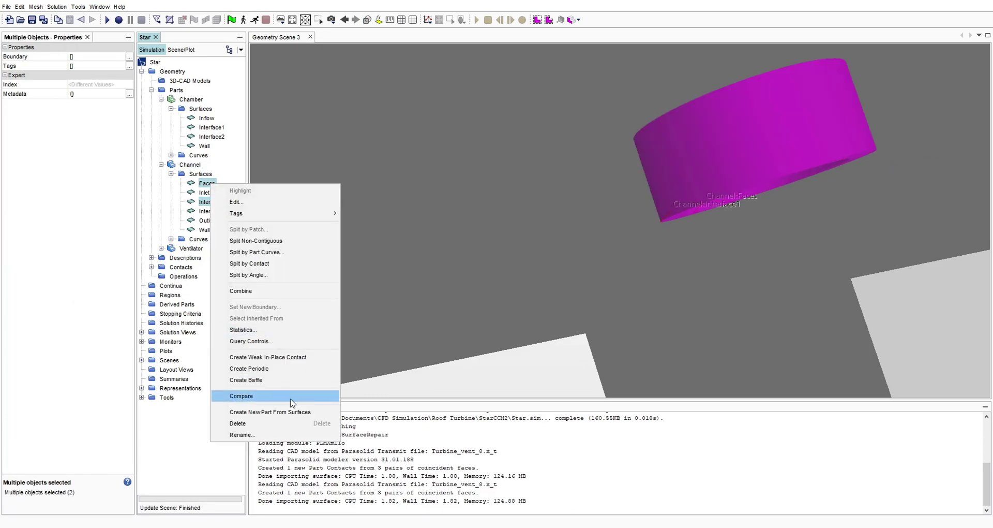
click(258, 291)
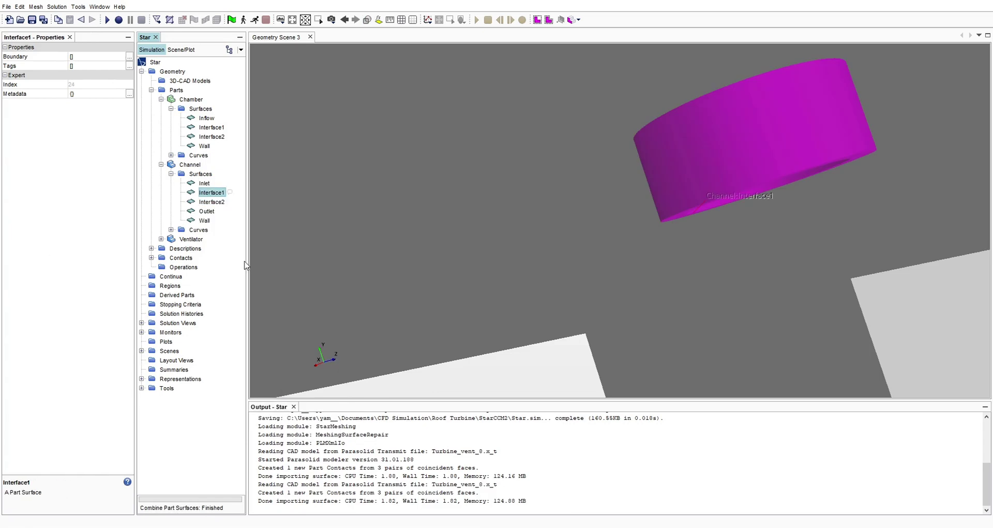
drag(544, 221, 834, 211)
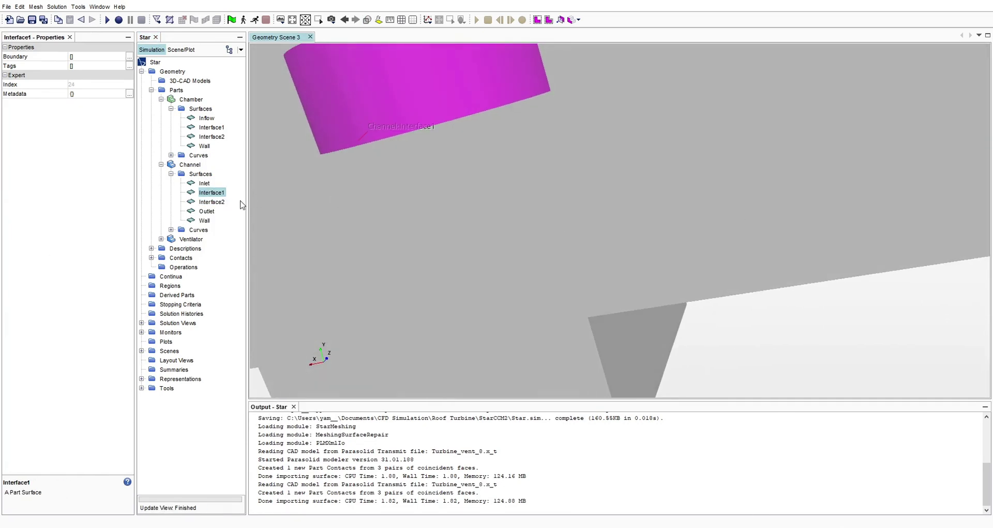
- Combine Ventilator's CircPattern.2, Faces and Fill.2 surfaces into one surface
click(161, 238)
click(171, 248)
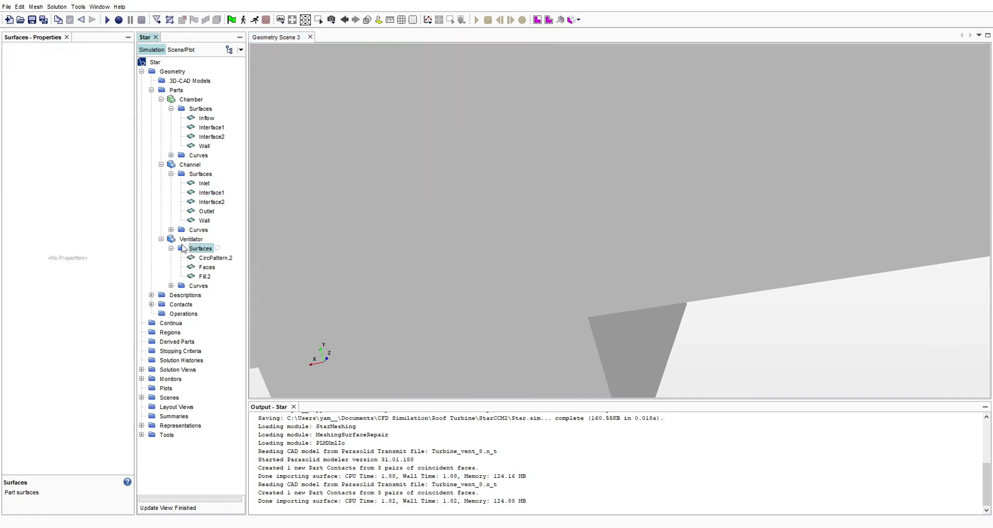
click(191, 239)
click(217, 258)
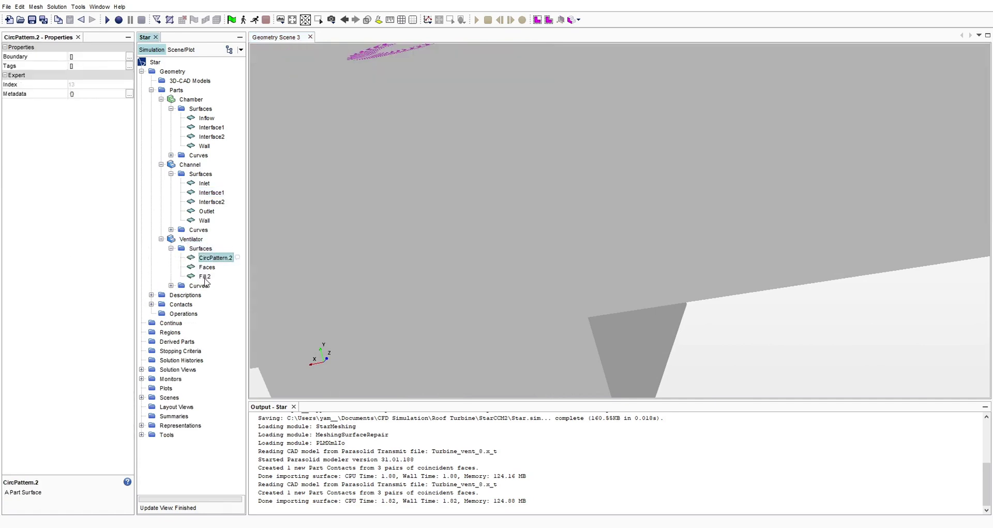
shift+click(205, 278)
right_click(207, 268)
click(228, 377)
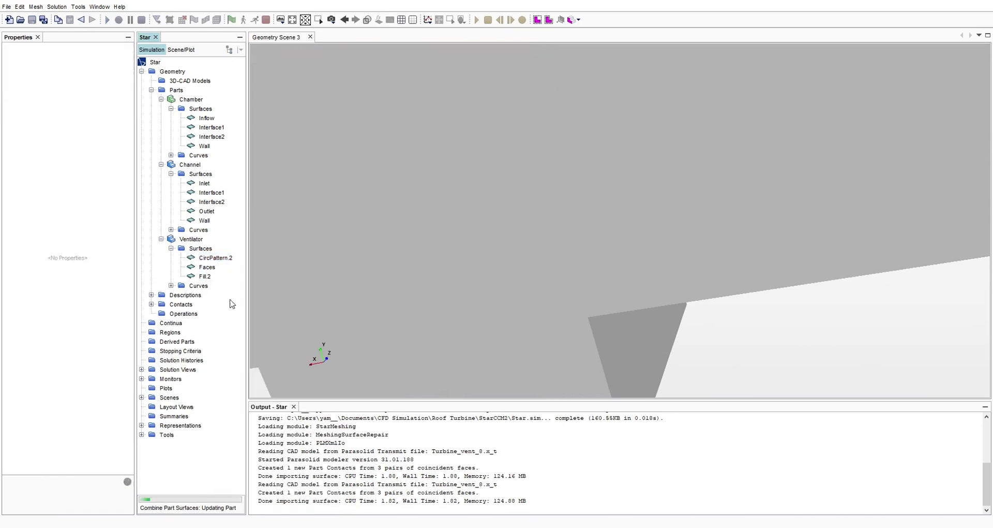
- Highlight the combined CircPattern.2 surface to check it in the geometry view
click(201, 249)
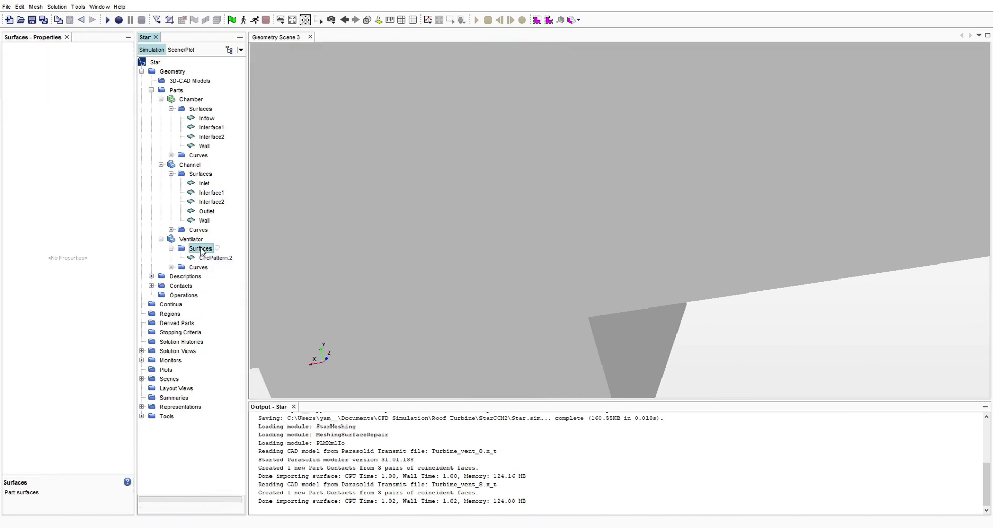
drag(319, 217, 262, 237)
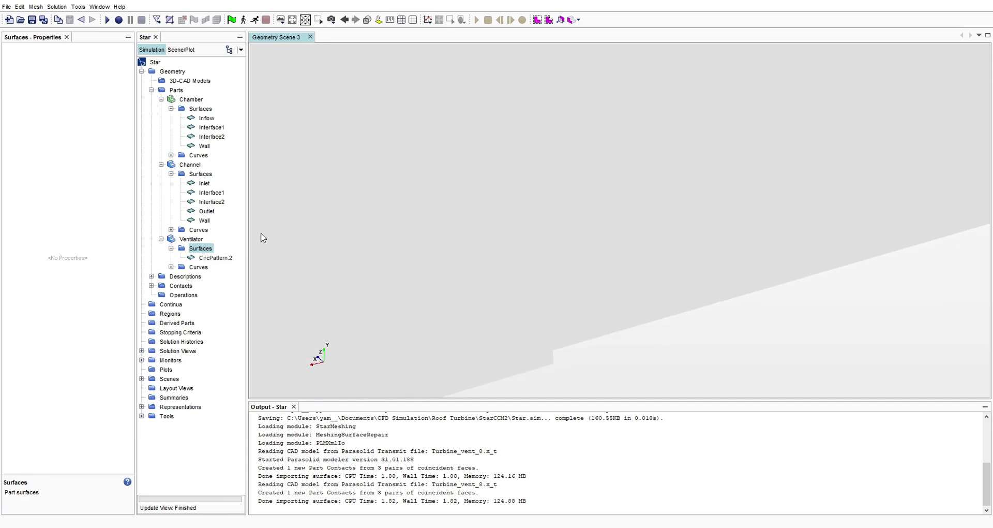
click(202, 258)
drag(418, 143, 392, 142)
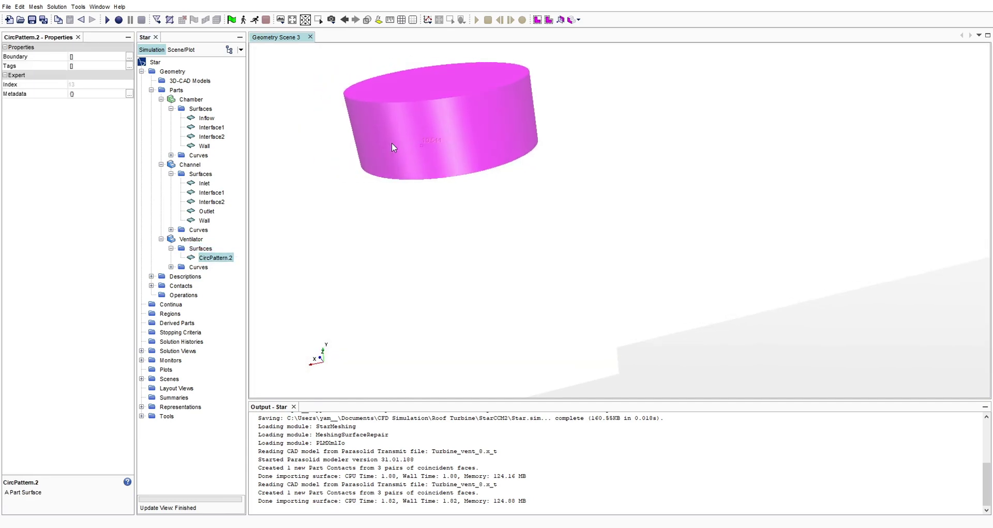
- Split CircPattern.2 by patch, turning the outer cylinder patches into Interface1
right_click(201, 257)
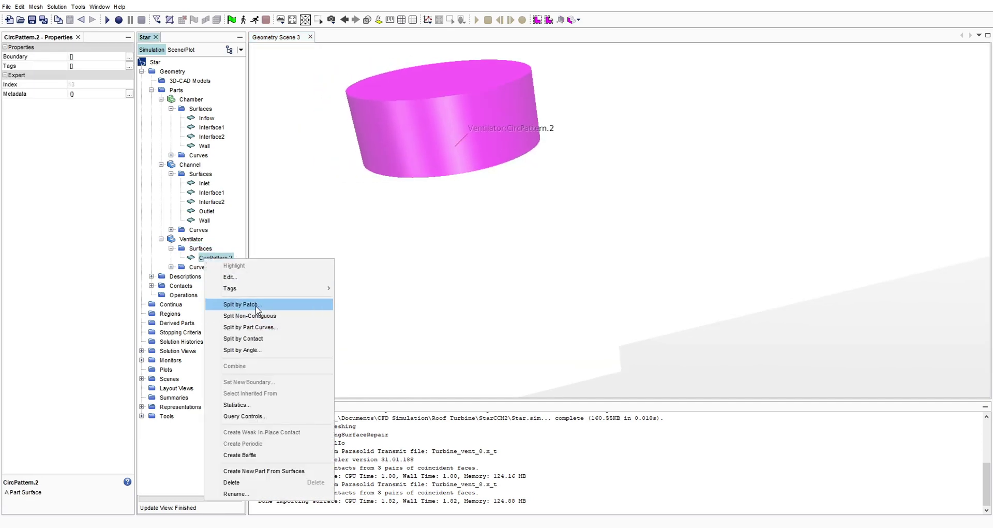
click(257, 309)
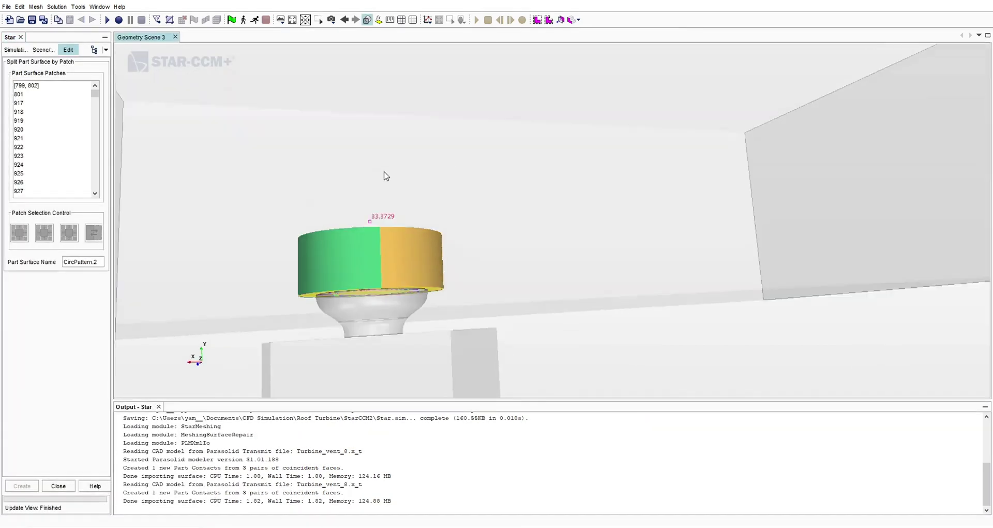
drag(384, 175, 347, 121)
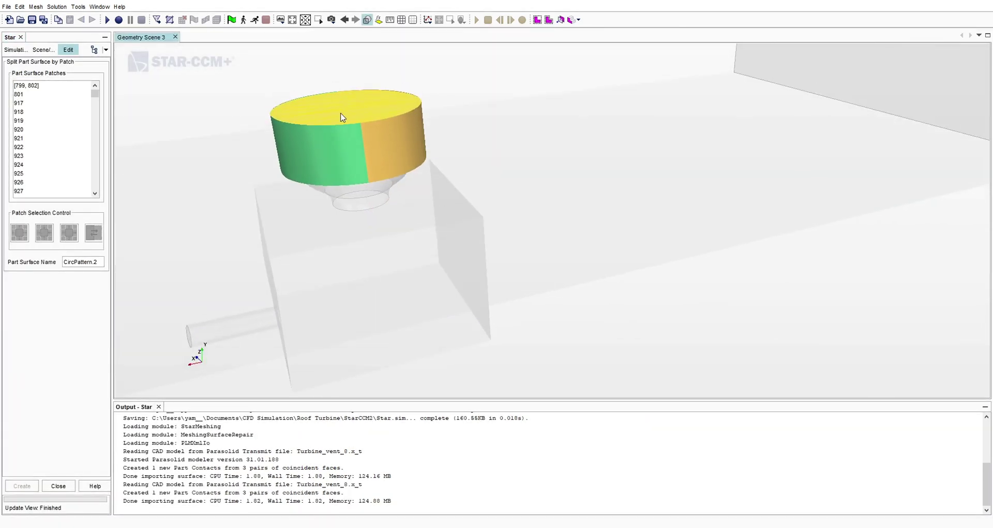
scroll(313, 124, up, 5)
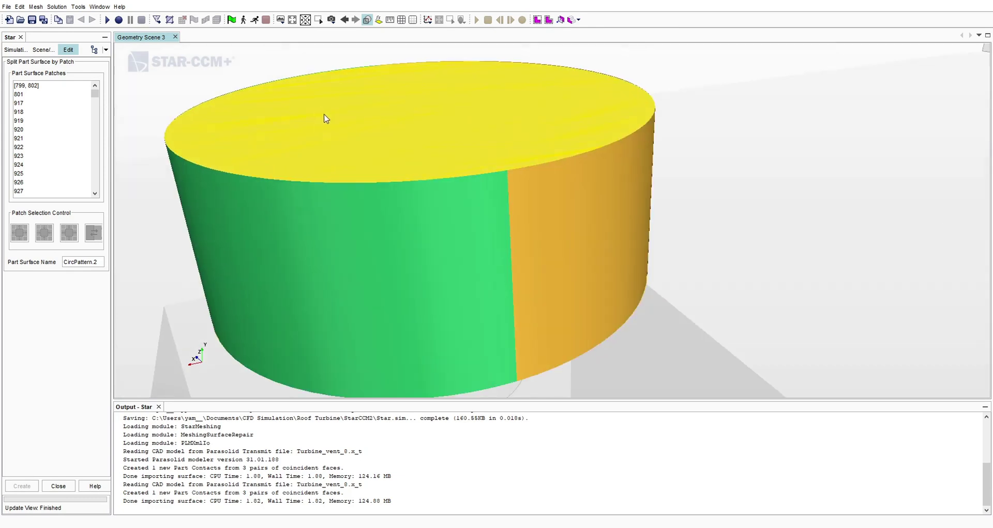
click(564, 249)
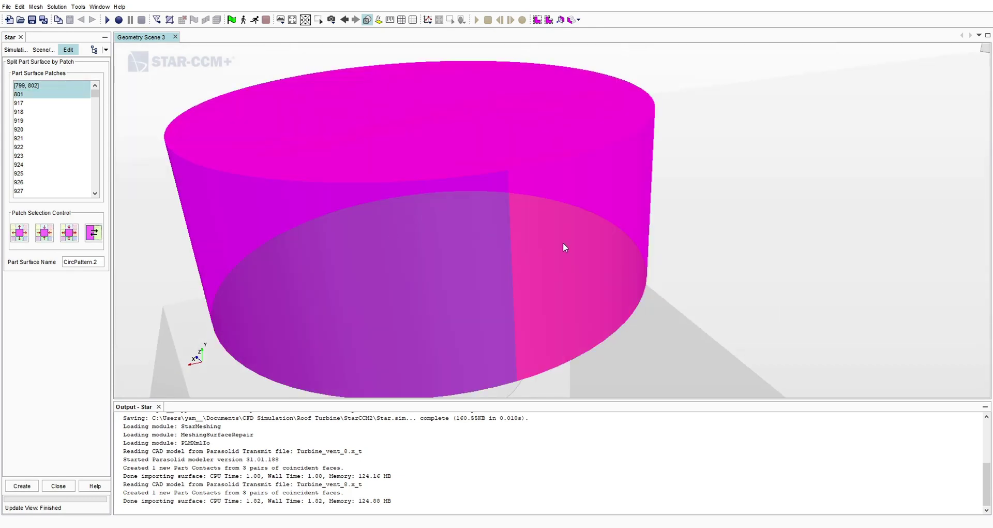
drag(99, 261, 15, 260)
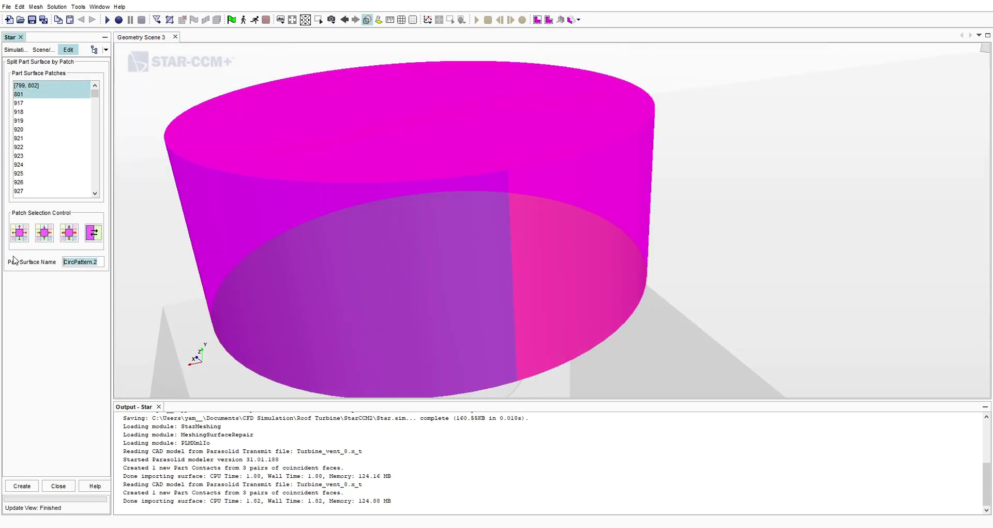
key(BackSpace)
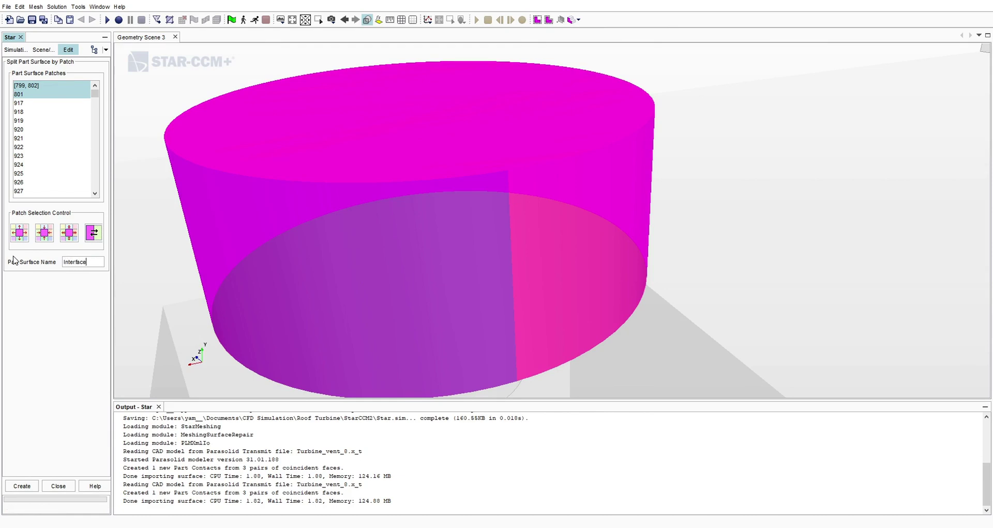
scroll(495, 238, down, 6)
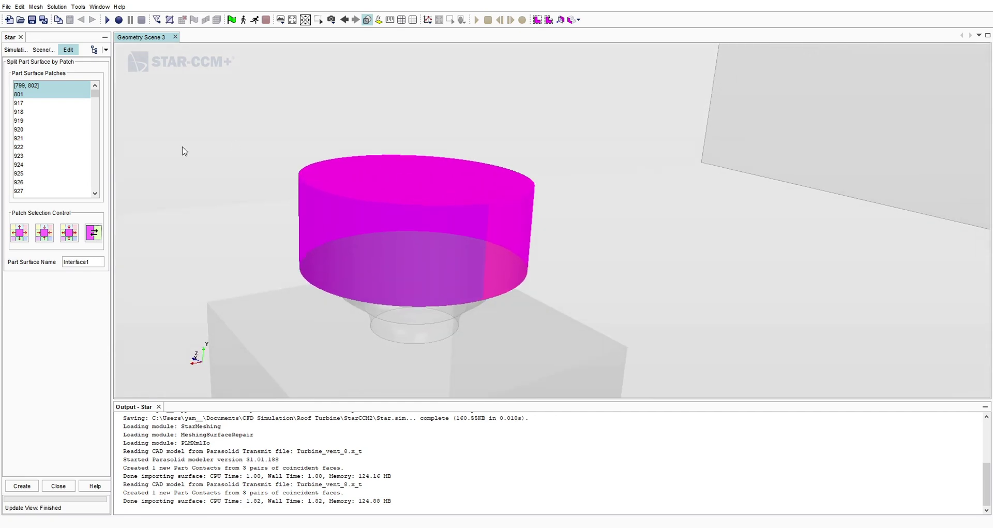
click(23, 487)
- Make the bottom ring patch Interface2 and close the split tool
drag(437, 228, 467, 296)
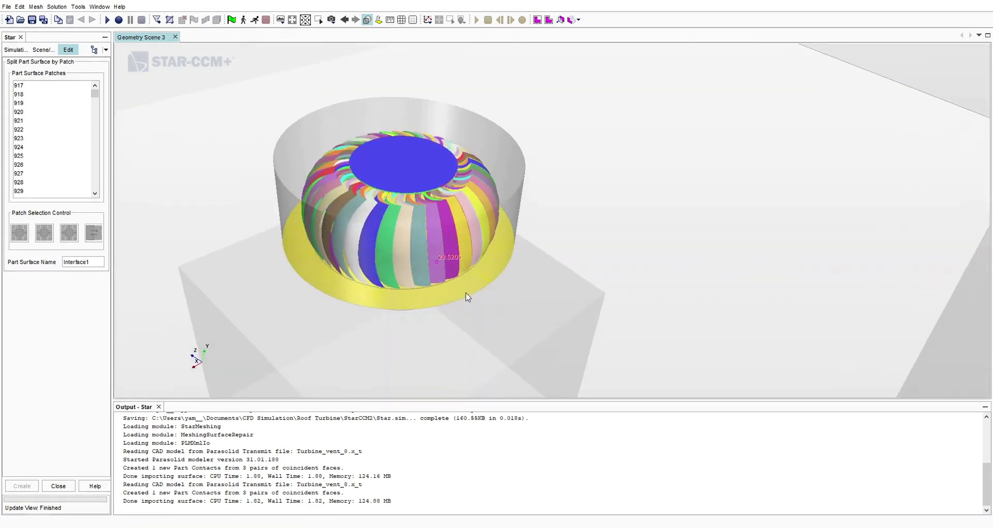
click(440, 293)
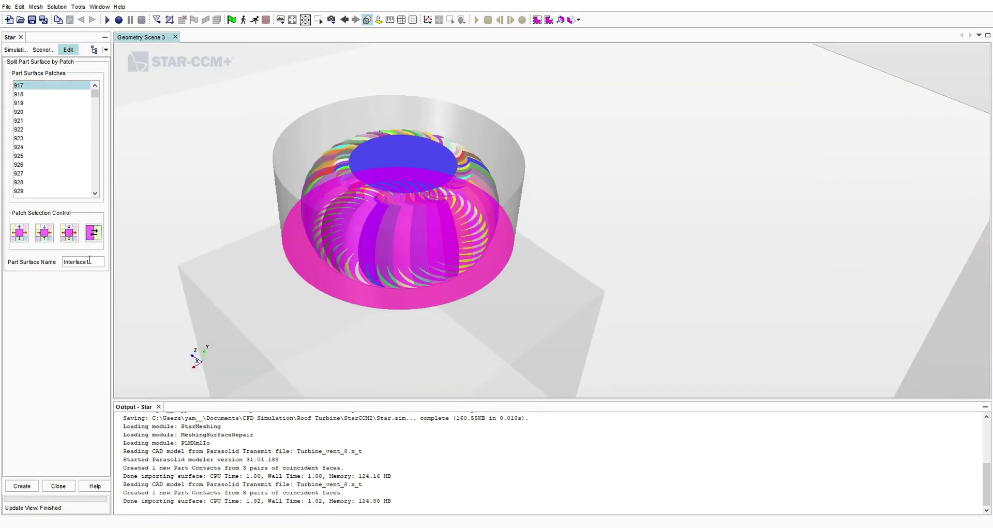
click(5, 257)
drag(375, 303, 410, 207)
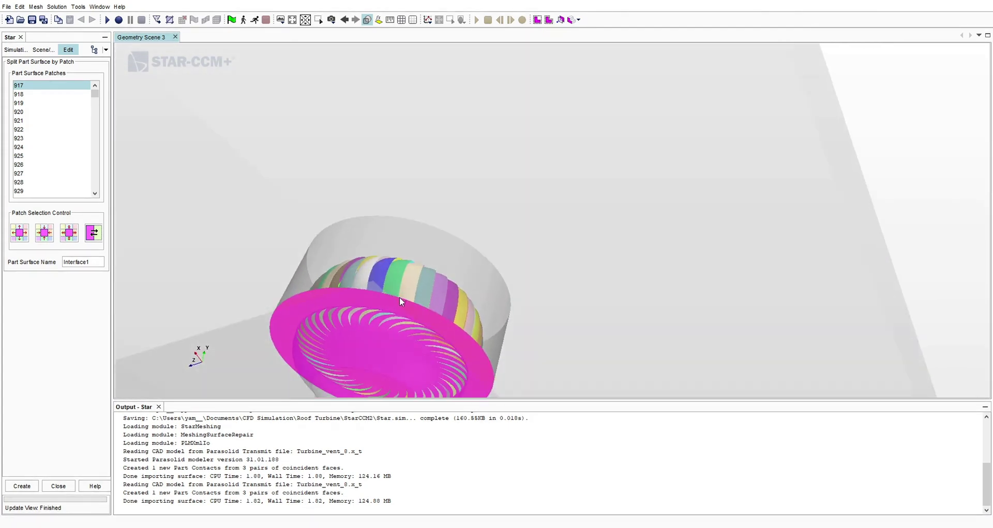
drag(419, 351, 404, 237)
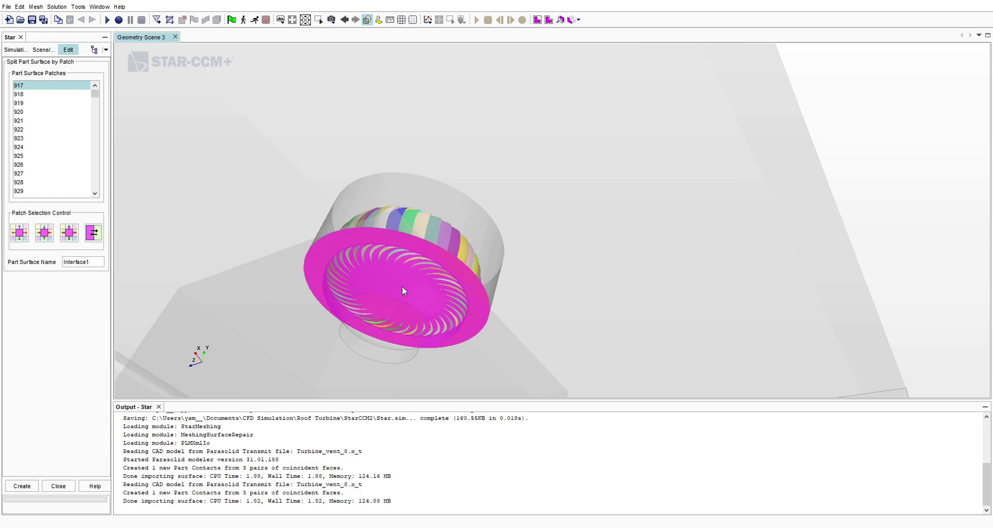
mouse_move(405, 281)
mouse_down()
mouse_move(411, 300)
mouse_move(421, 288)
mouse_up()
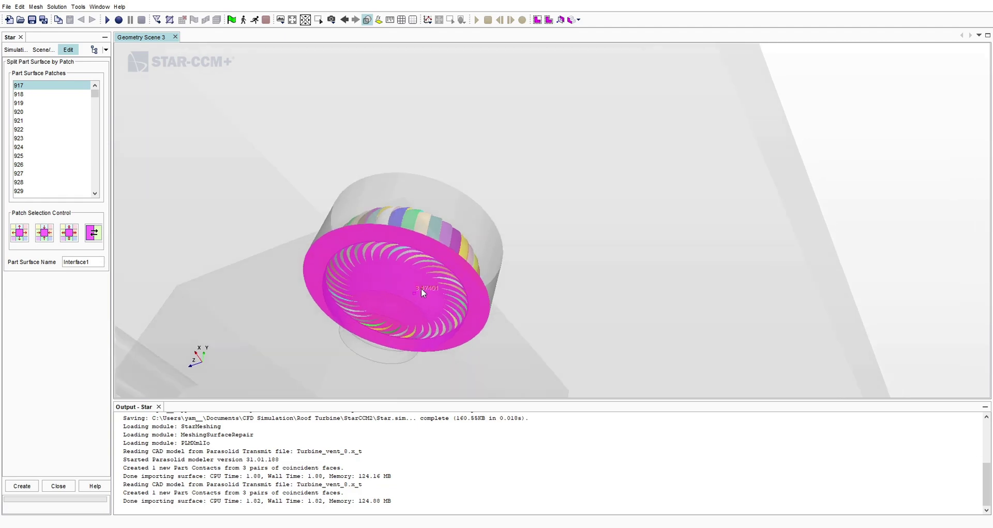
click(96, 262)
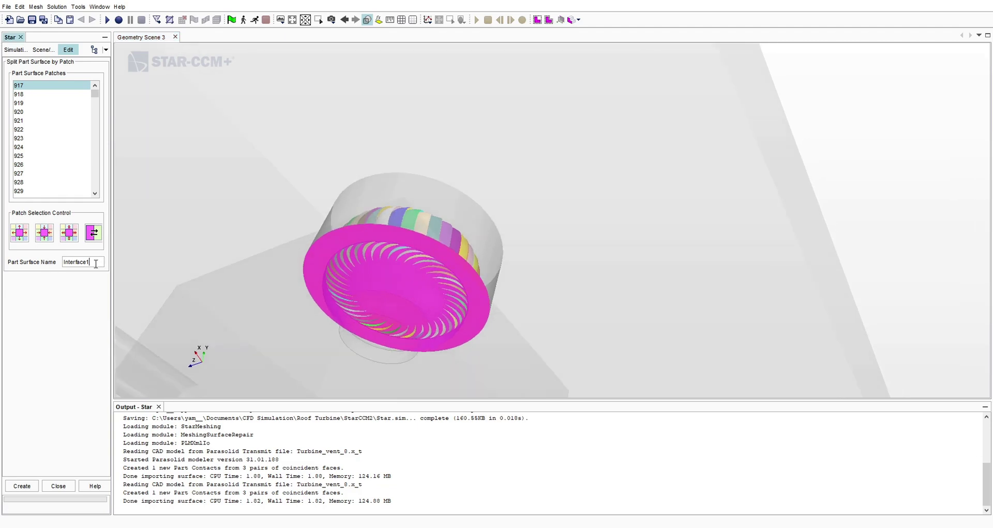
click(21, 486)
drag(537, 234, 491, 151)
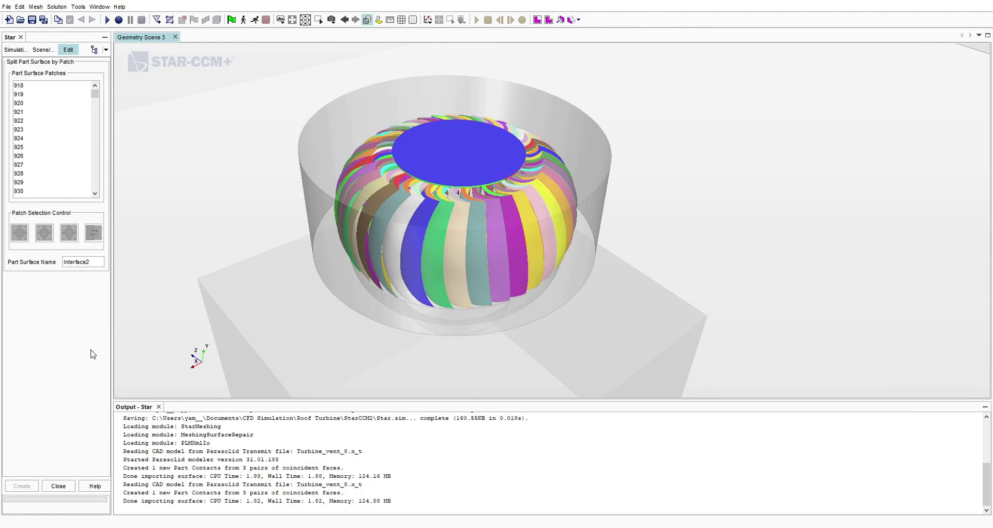
click(58, 486)
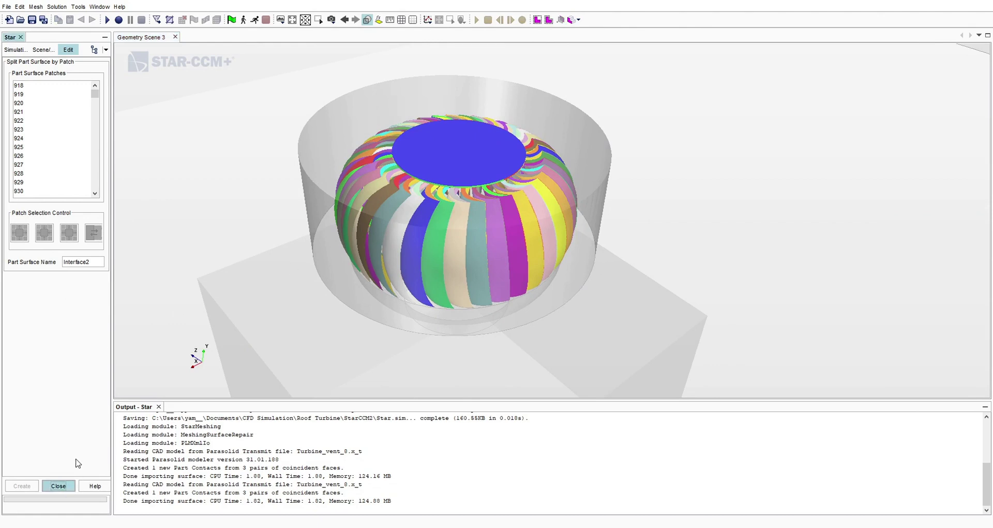
- Rename Ventilator's remaining CircPattern.2 fan surface to Turbine
click(216, 268)
click(216, 258)
drag(440, 233, 411, 278)
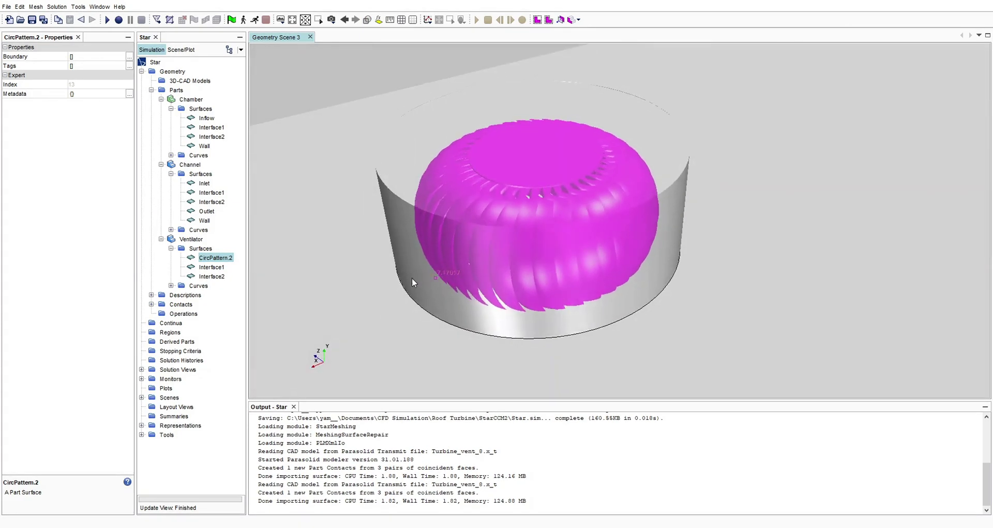
click(224, 257)
text(Turbine)
key(Return)
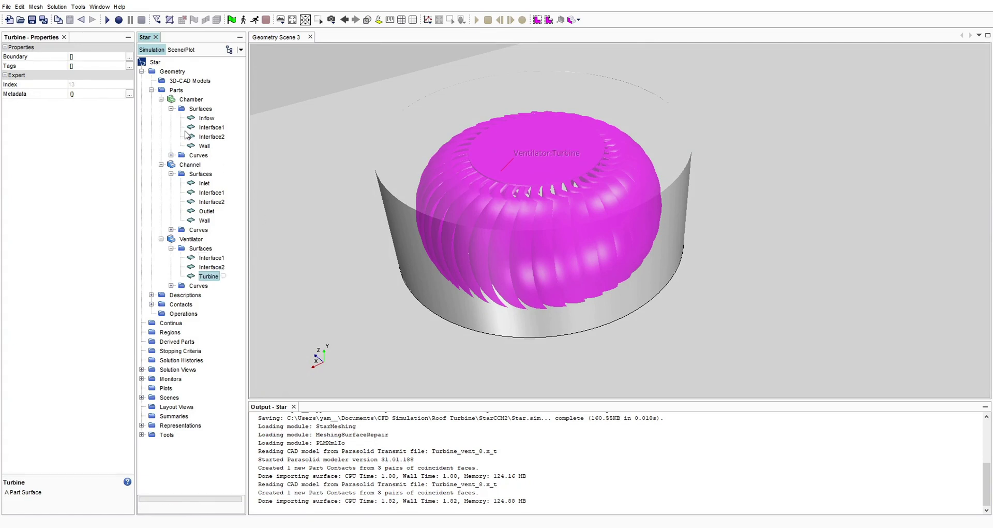
drag(517, 311, 625, 229)
drag(522, 188, 497, 176)
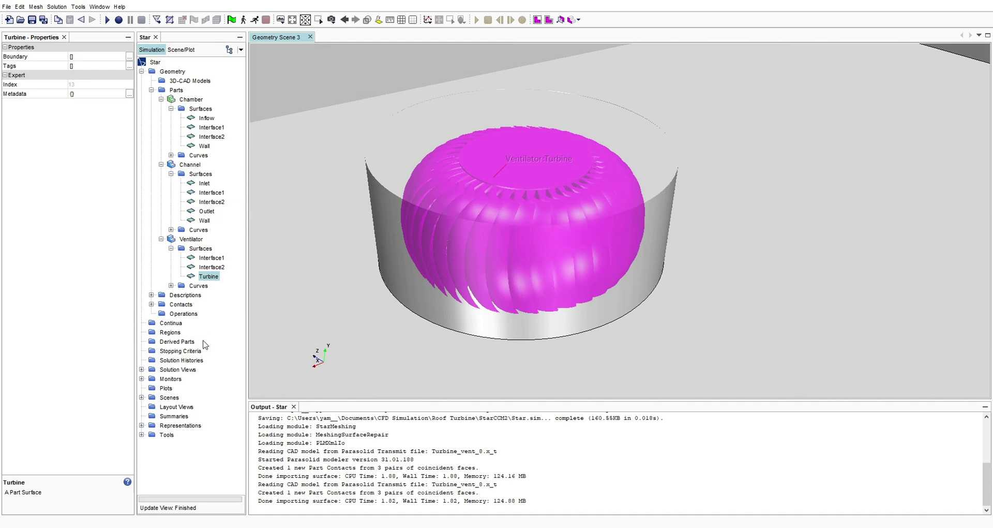
click(170, 323)
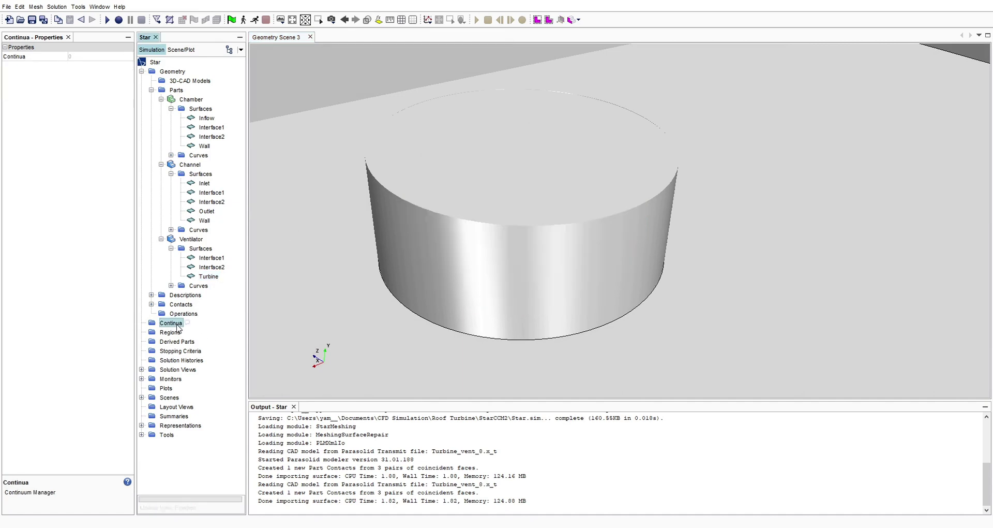
- Add a New Physics Continuum under Continua, creating Physics 1
click(171, 332)
click(174, 325)
right_click(173, 325)
click(174, 324)
right_click(166, 326)
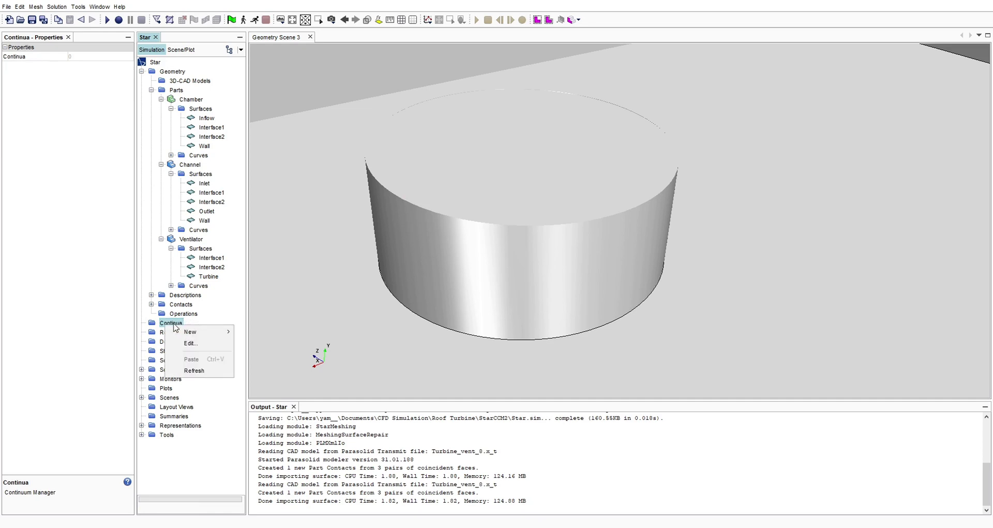
mouse_move(180, 332)
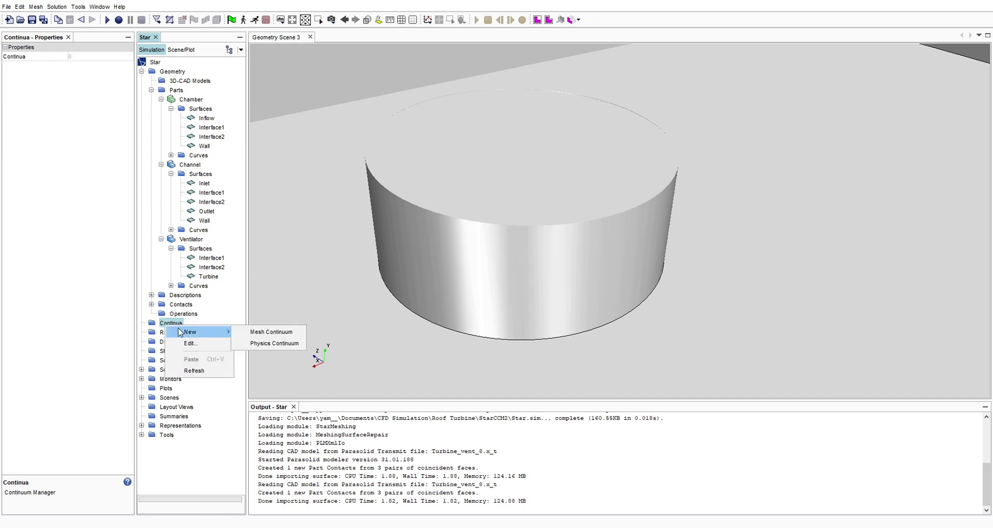
click(266, 344)
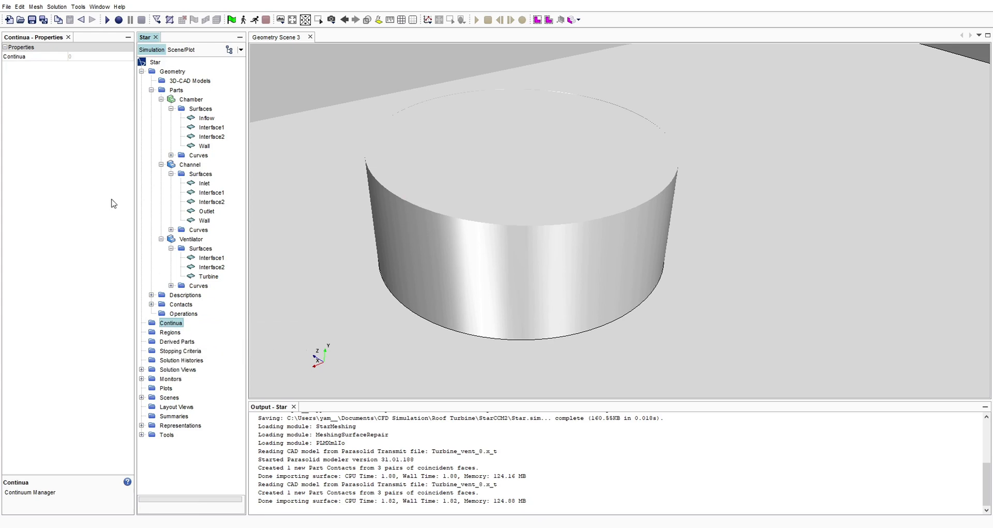
click(170, 325)
click(180, 333)
click(172, 351)
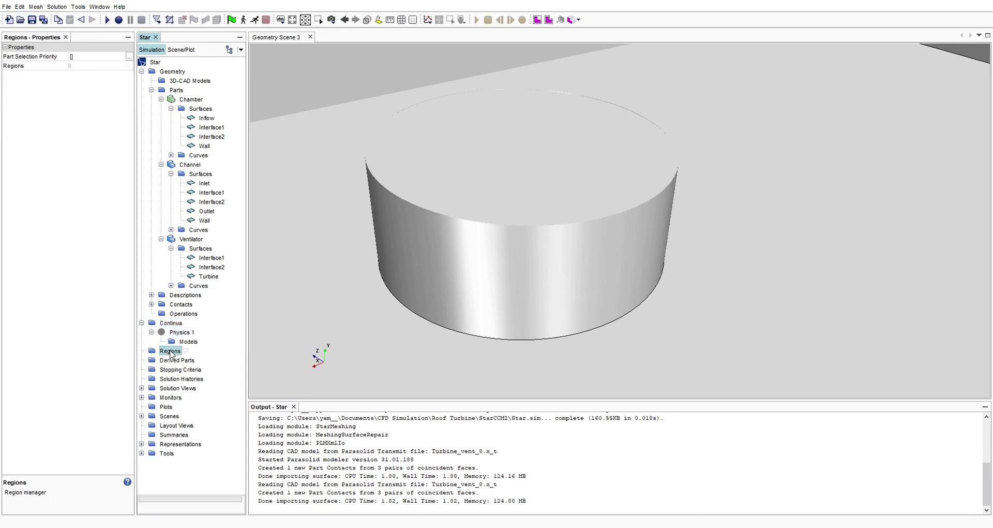
- Create a new fluid region, Region 1, under Regions
right_click(172, 352)
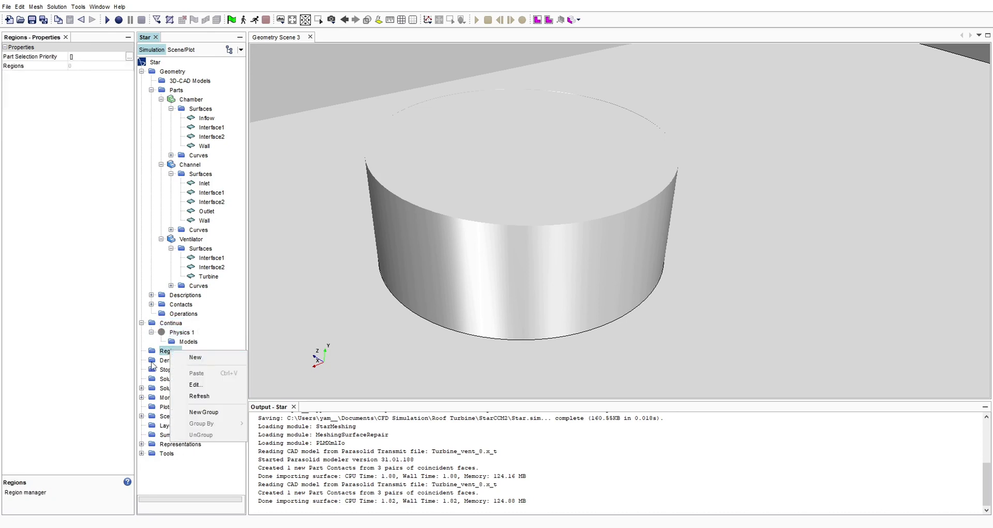
key(Escape)
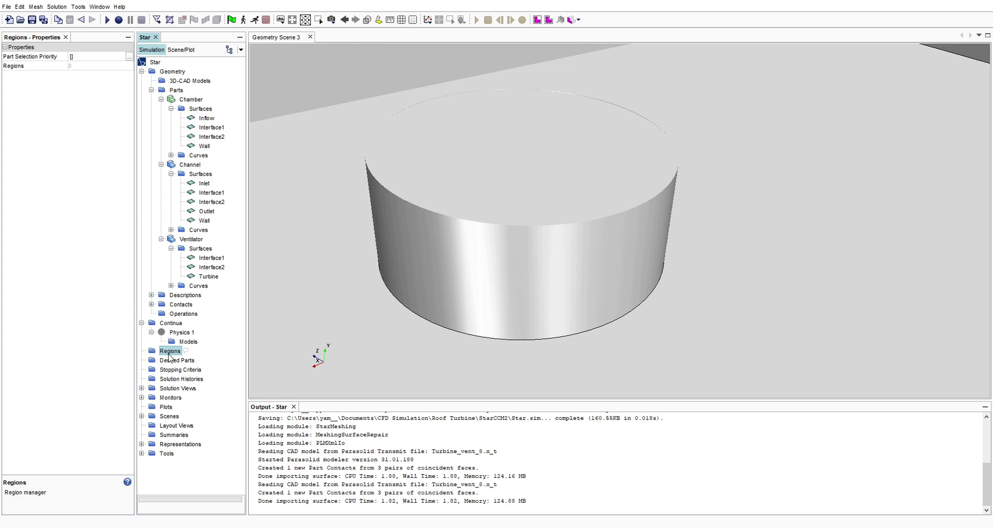
right_click(169, 357)
key(Escape)
right_click(176, 356)
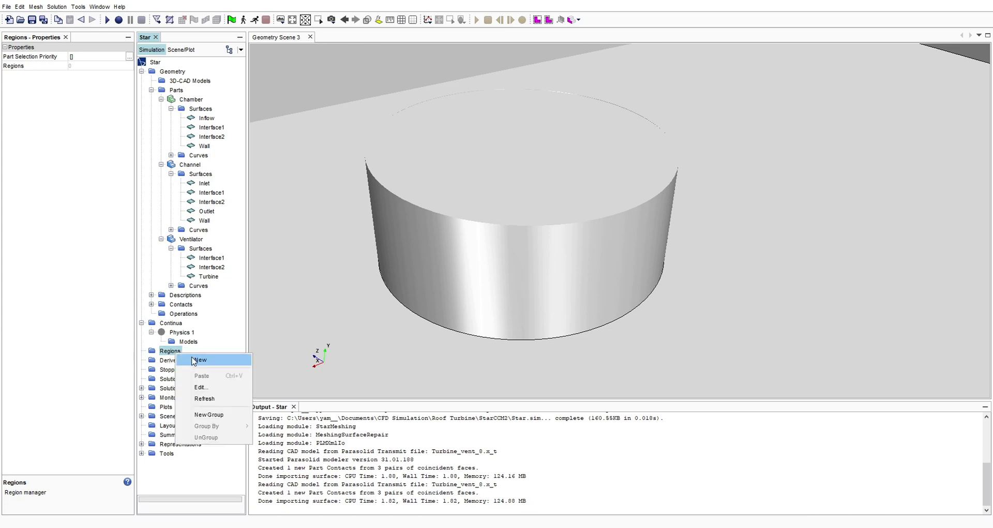
click(193, 360)
- Zoom out and rotate the view until the full channel box and inlet pipe are visible
scroll(232, 351, down, 1)
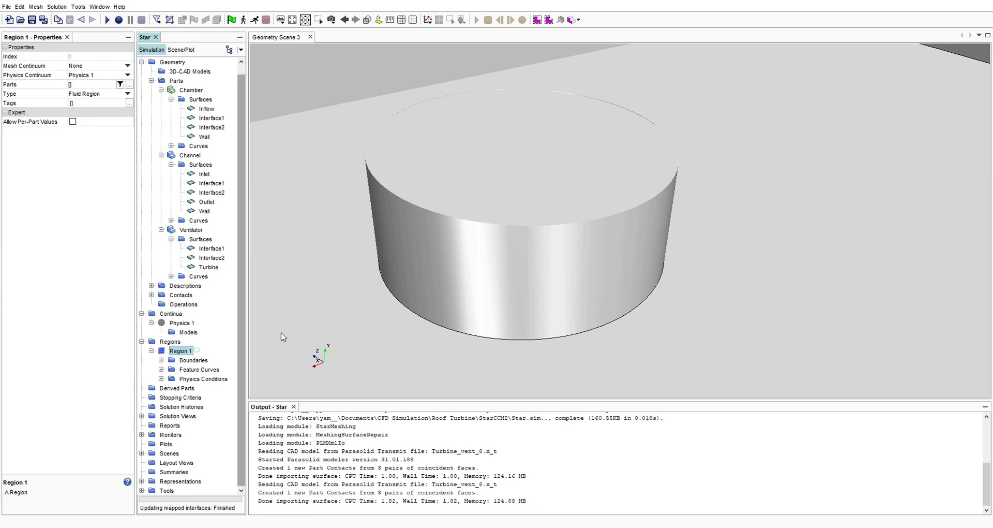
scroll(437, 281, up, 6)
scroll(491, 252, down, 5)
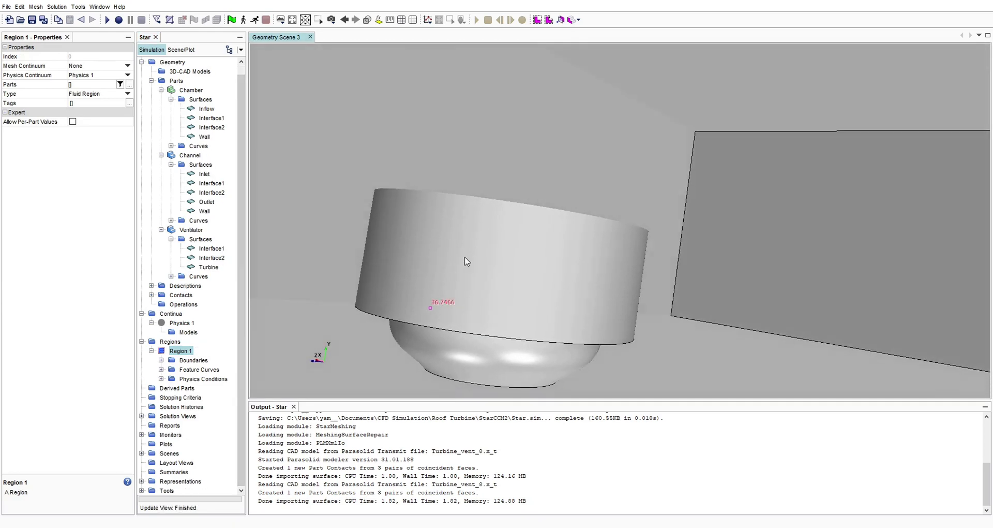
scroll(464, 259, up, 5)
scroll(399, 249, down, 5)
scroll(428, 279, up, 5)
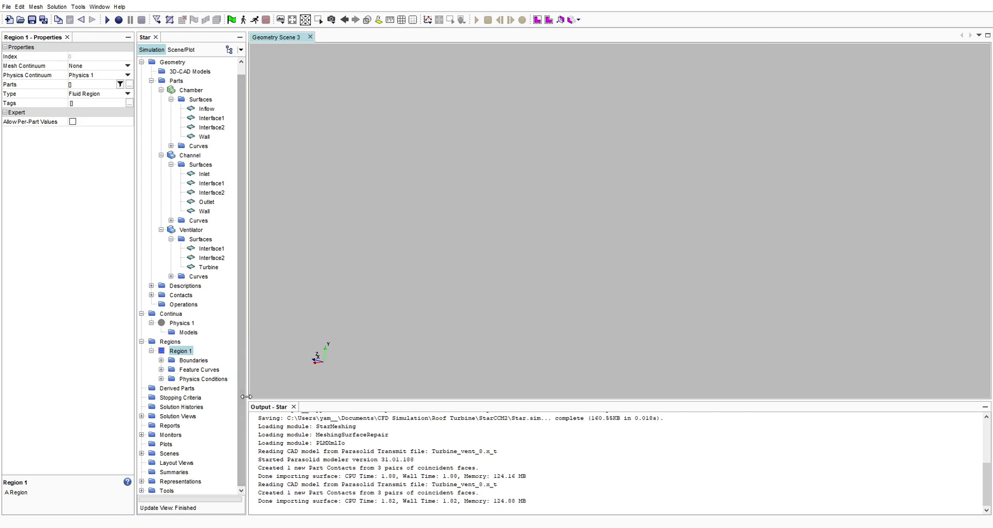
drag(247, 396, 249, 397)
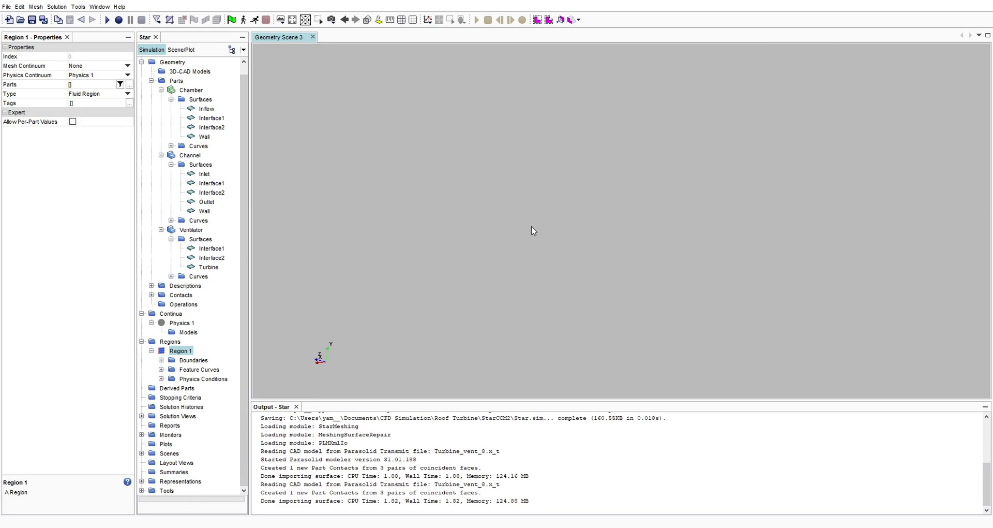
scroll(481, 259, down, 5)
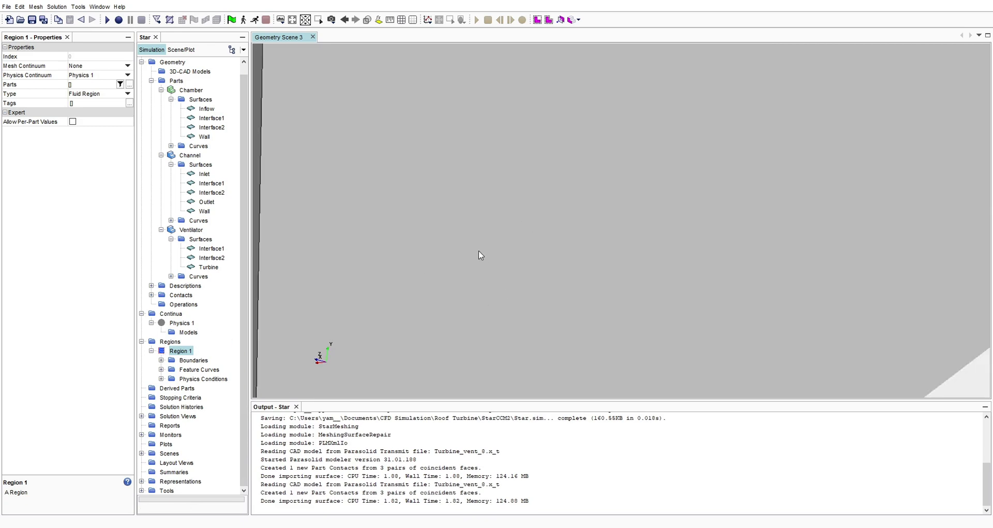
scroll(443, 240, down, 5)
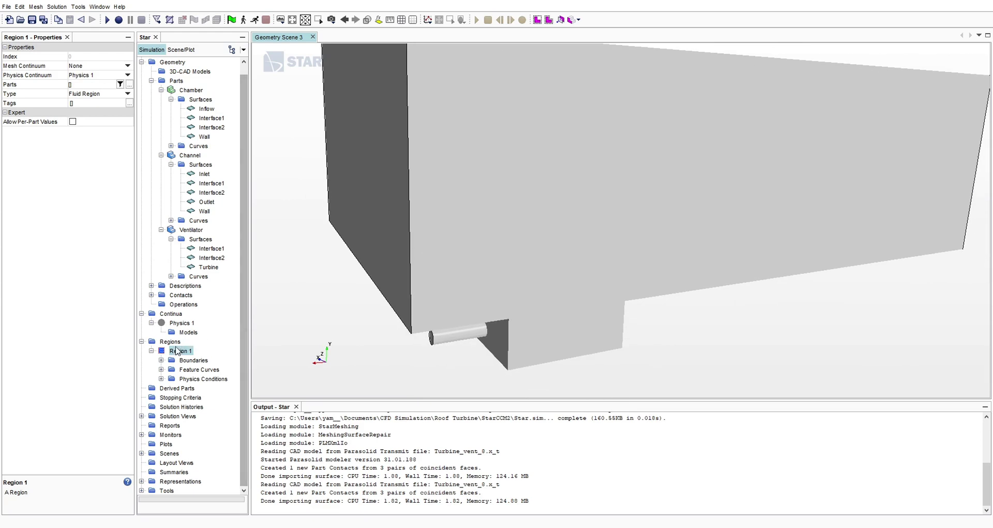
drag(606, 215, 603, 213)
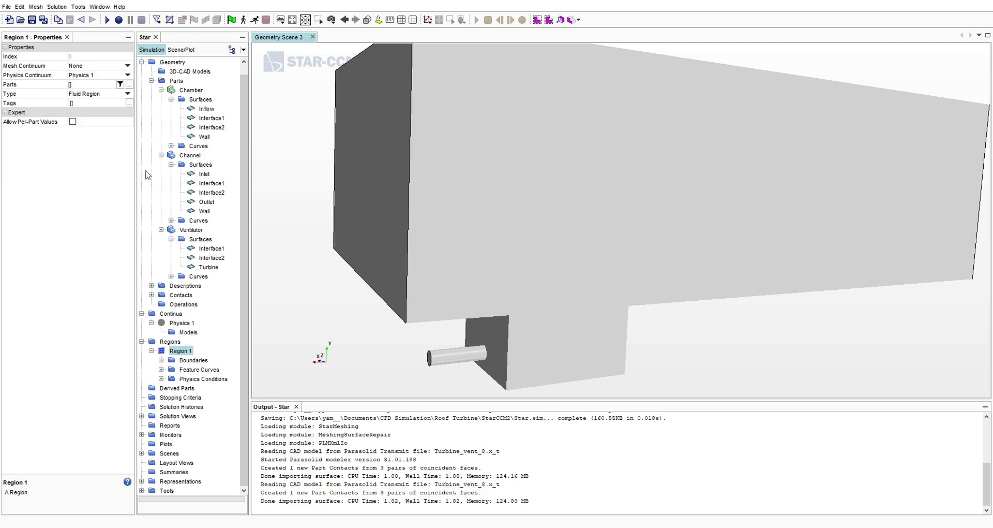
- Rename Region 1 to Channel
right_click(175, 344)
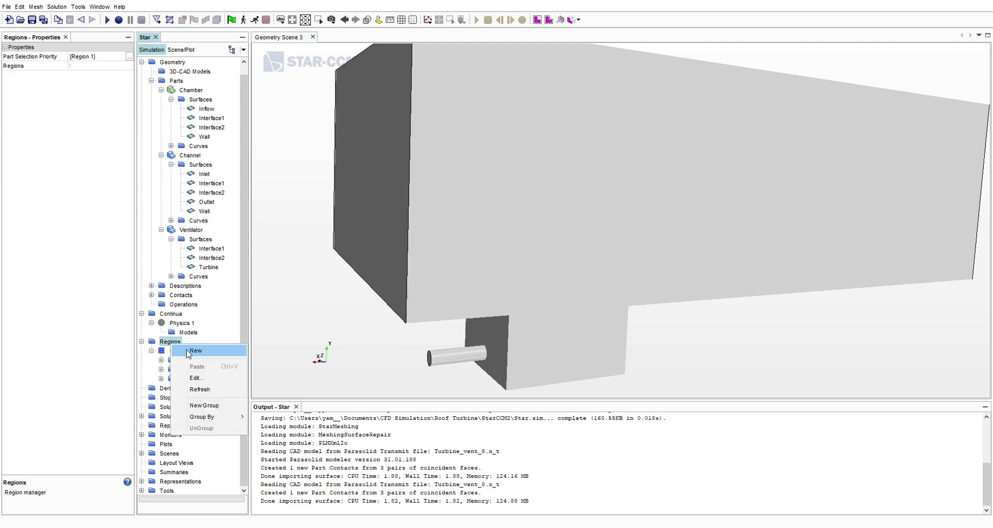
click(183, 353)
click(182, 353)
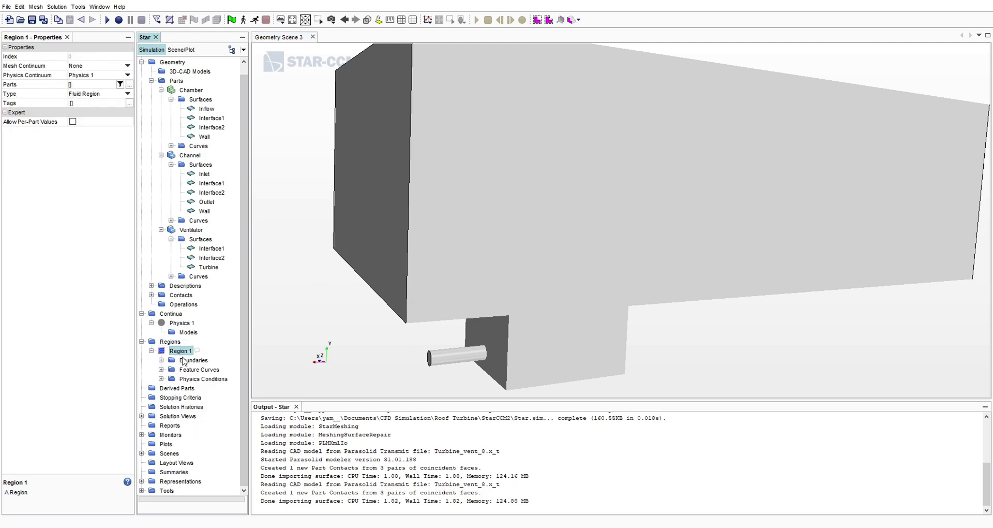
text(Channel)
key(Return)
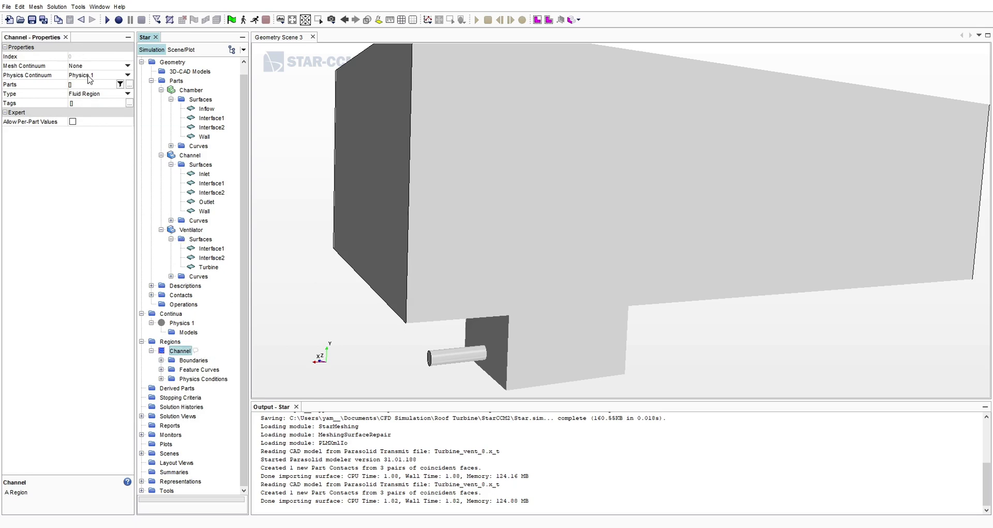
click(182, 324)
click(180, 344)
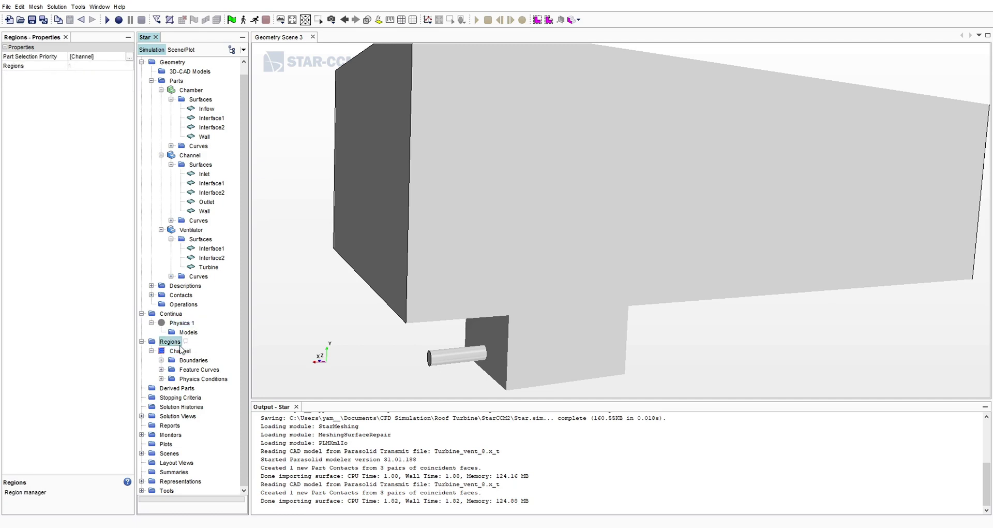
click(180, 353)
- Add a second region and name it Chamber
right_click(171, 344)
click(197, 351)
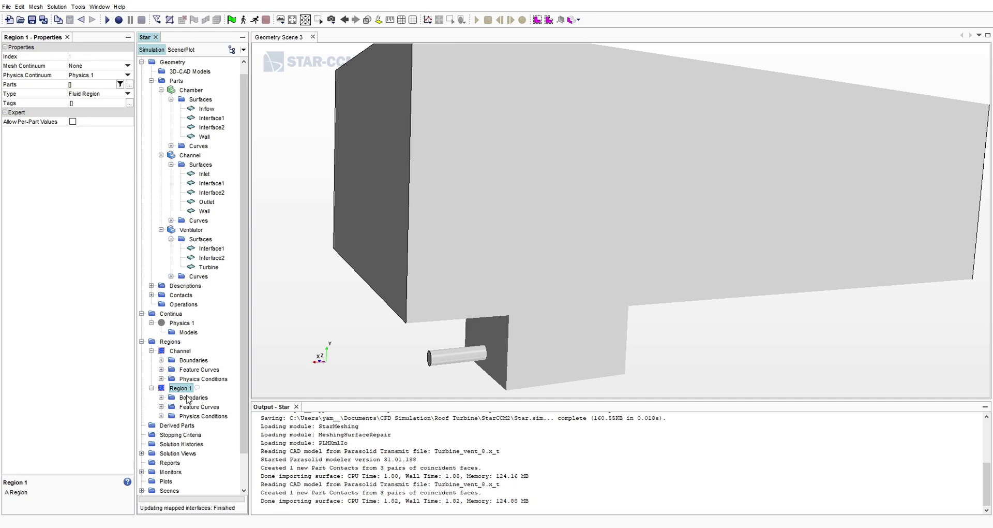
key(F2)
text(C)
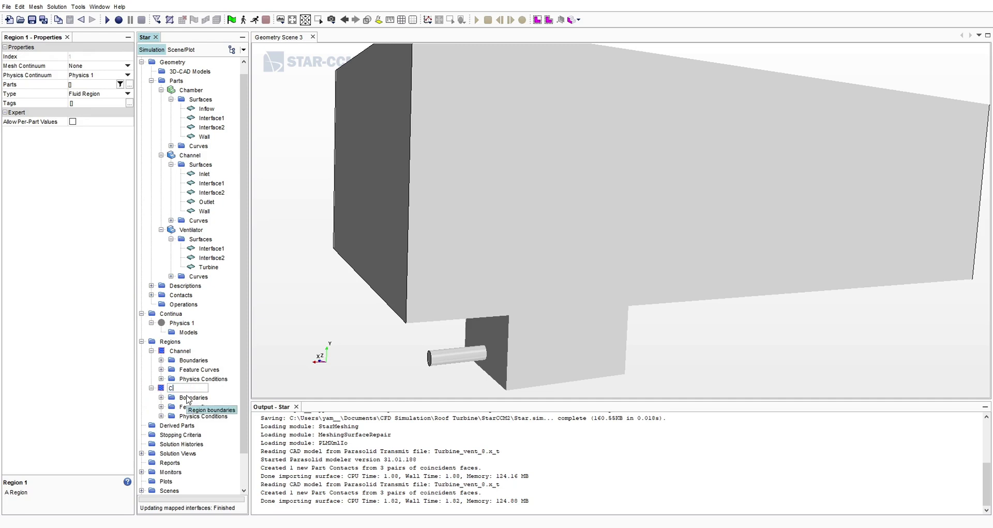
text(hamber)
key(Return)
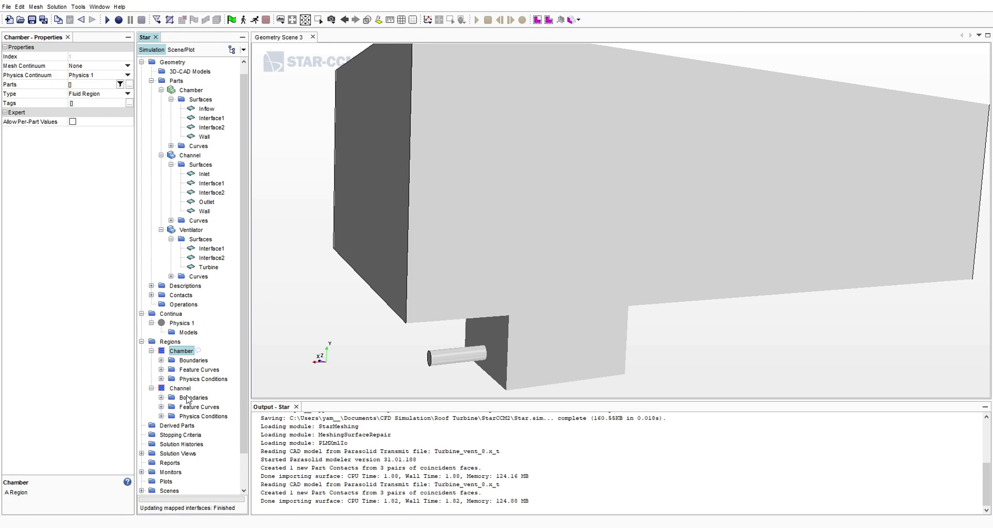
- Add a third region and name it Ventilator
click(170, 341)
right_click(175, 342)
click(186, 354)
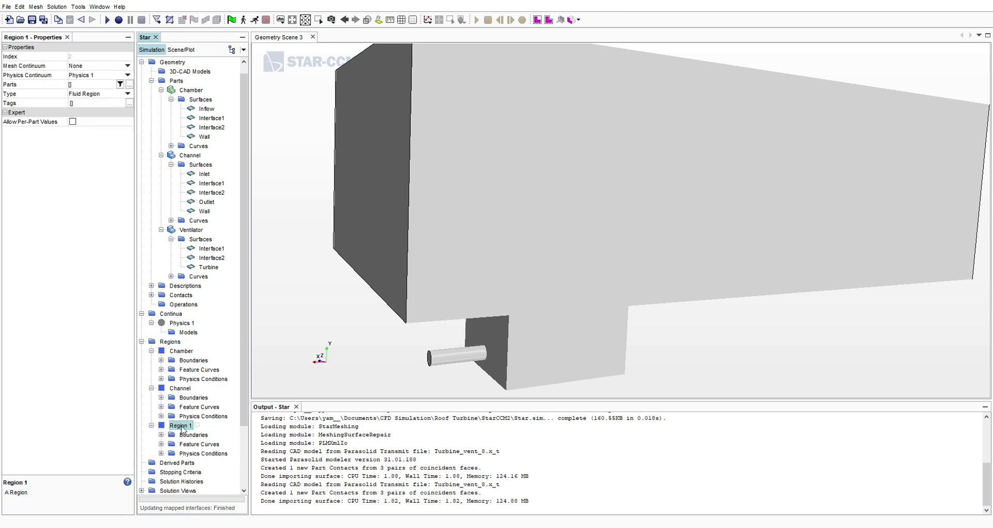
click(185, 425)
text(Ventila)
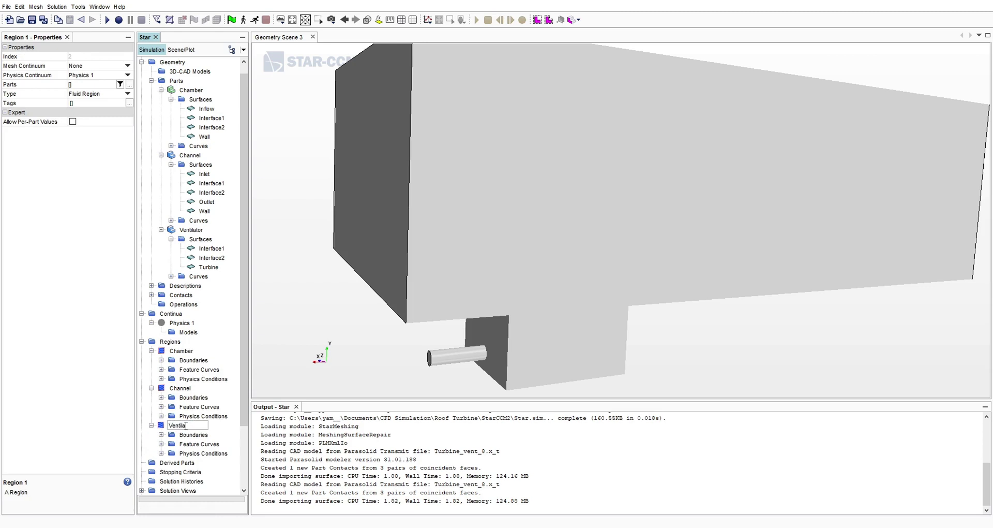
key(Return)
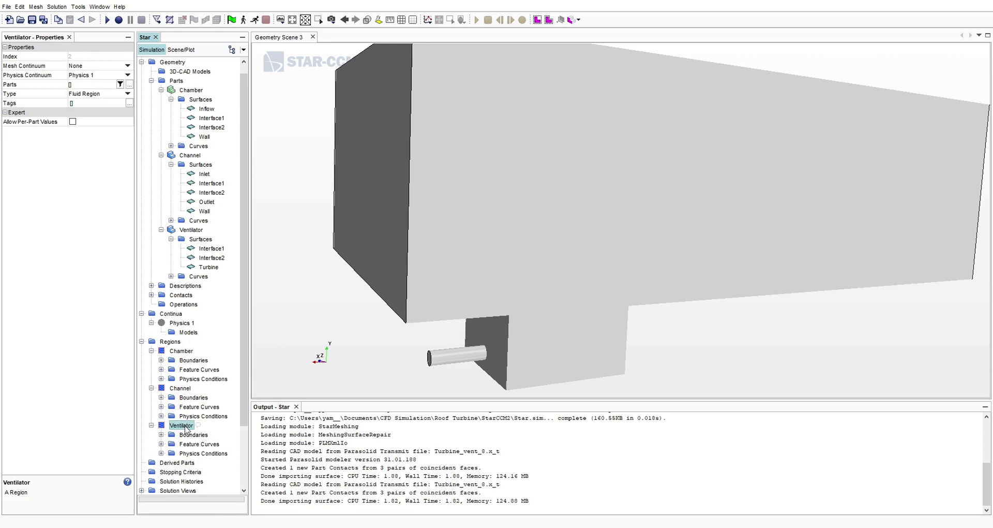
click(185, 355)
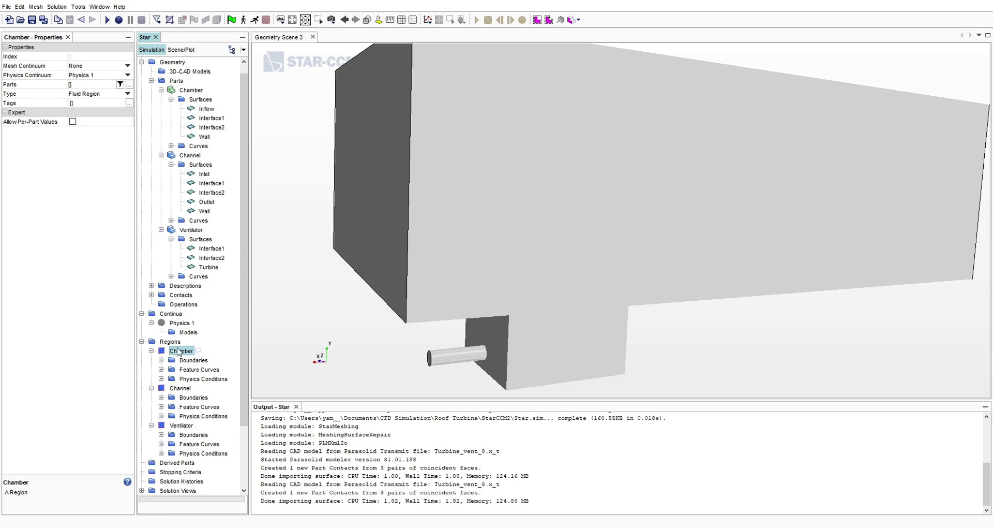
click(93, 85)
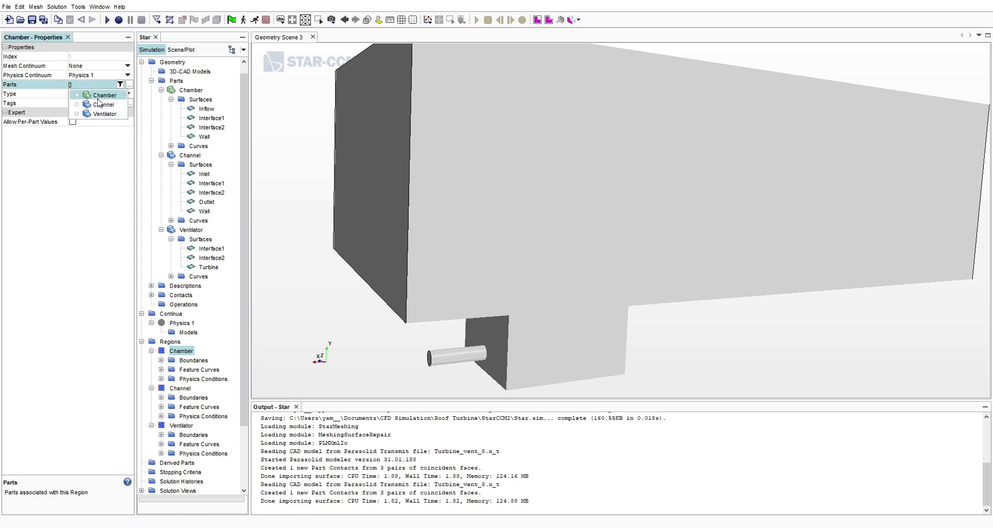
- Assign the Channel part to the Channel region and the Ventilator part to the Ventilator region
click(184, 388)
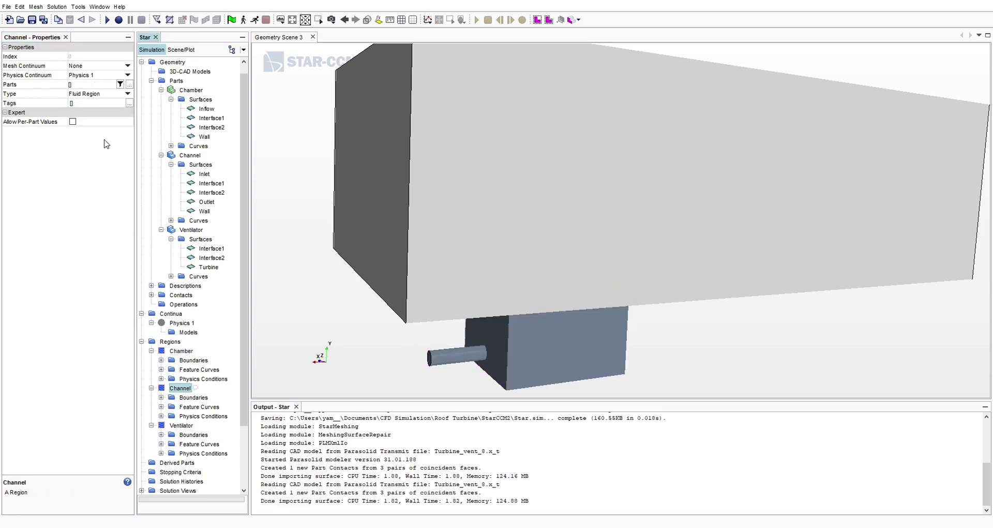
click(89, 85)
click(80, 106)
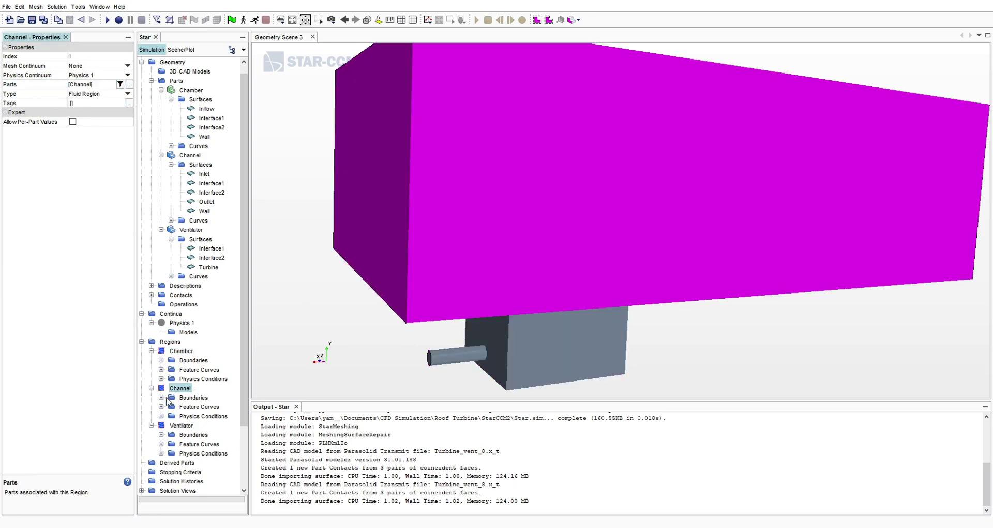
click(184, 425)
click(92, 85)
click(92, 114)
- Expand the Chamber region's Boundaries to reveal its Default boundary
drag(588, 240, 540, 237)
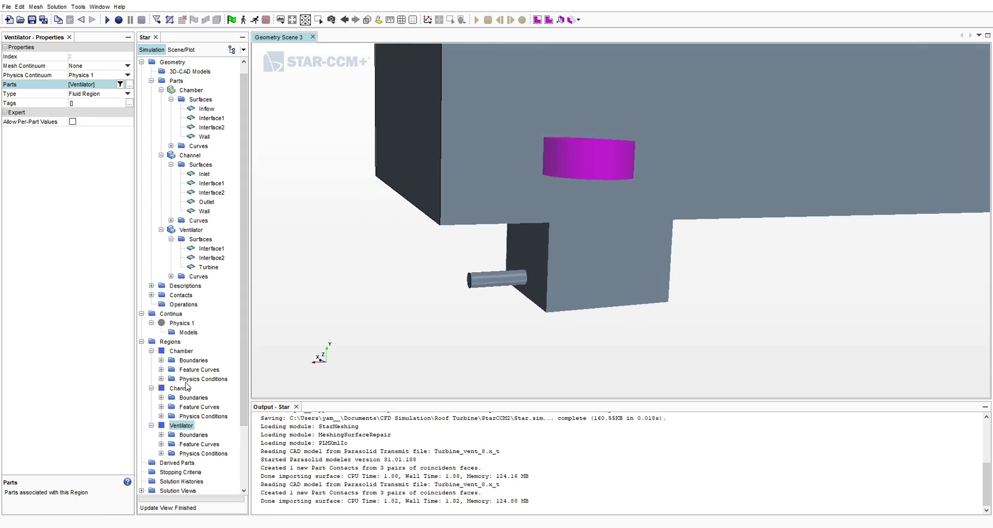
click(181, 351)
click(183, 360)
click(161, 360)
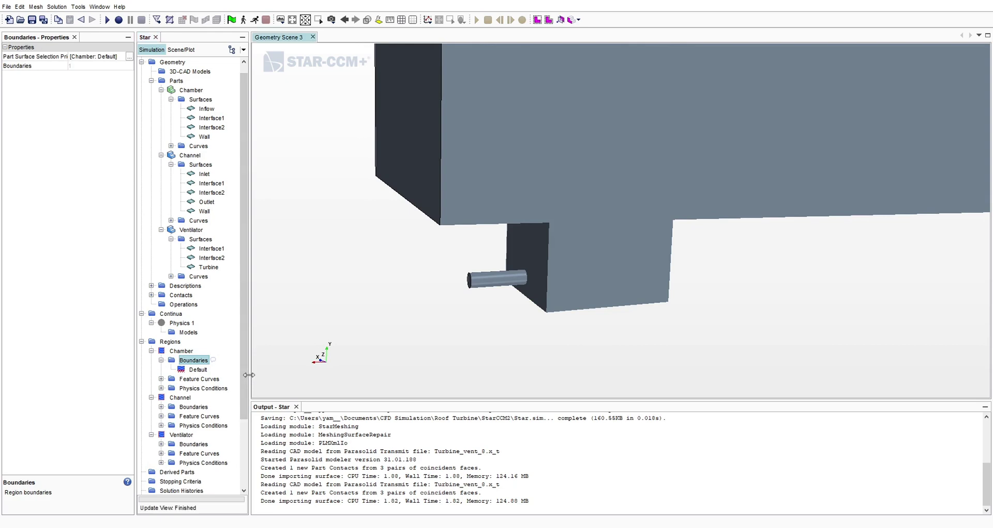
- Add Boundary 1 to the Chamber region and assign it the Chamber Wall surface
drag(249, 376, 262, 376)
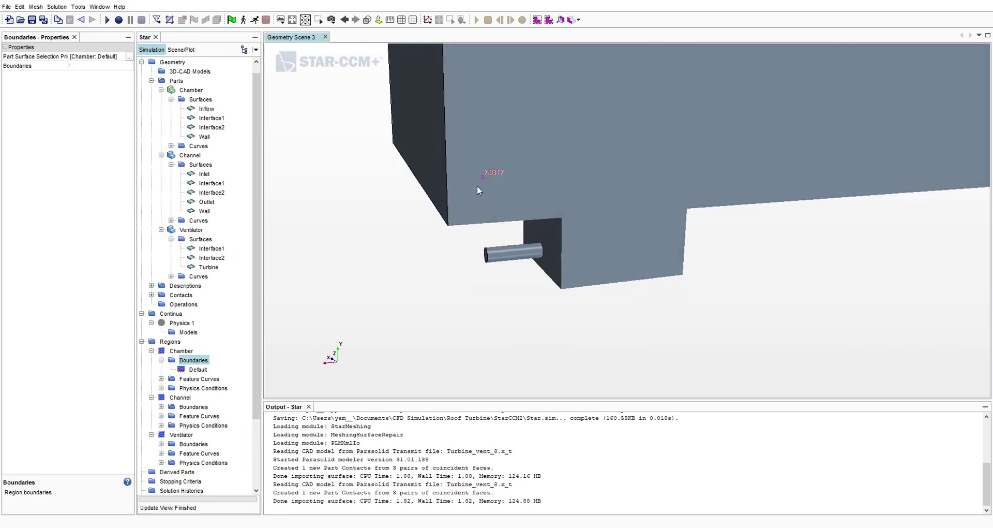
drag(477, 186, 551, 141)
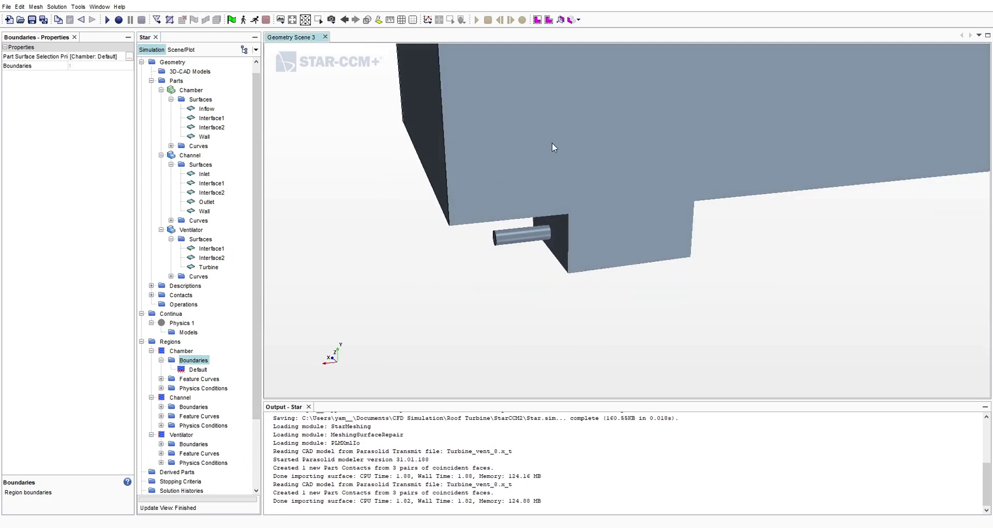
click(196, 369)
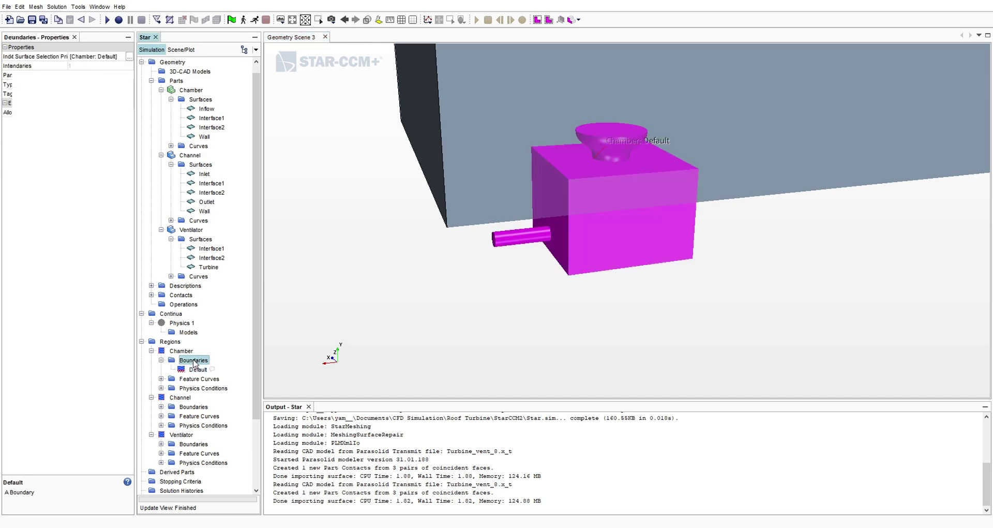
right_click(195, 362)
click(206, 367)
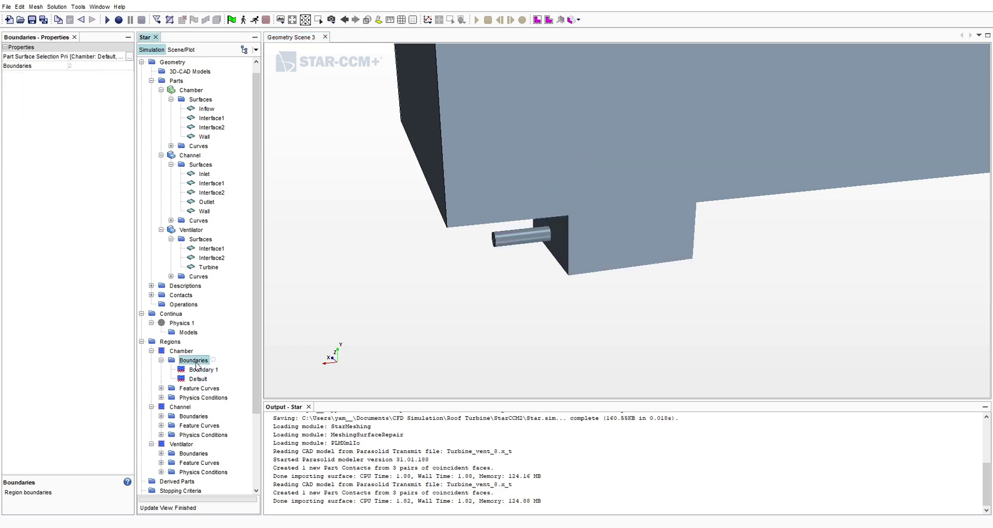
click(199, 370)
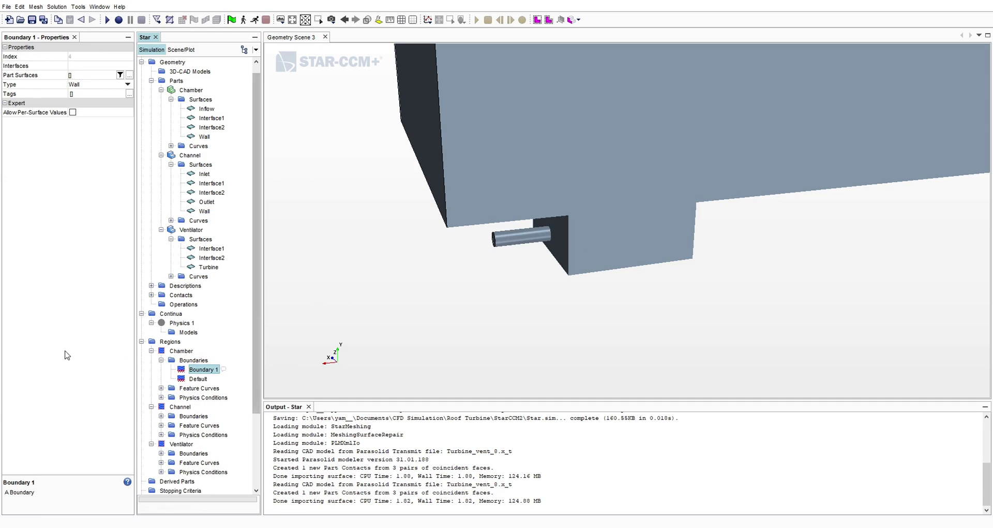
click(86, 77)
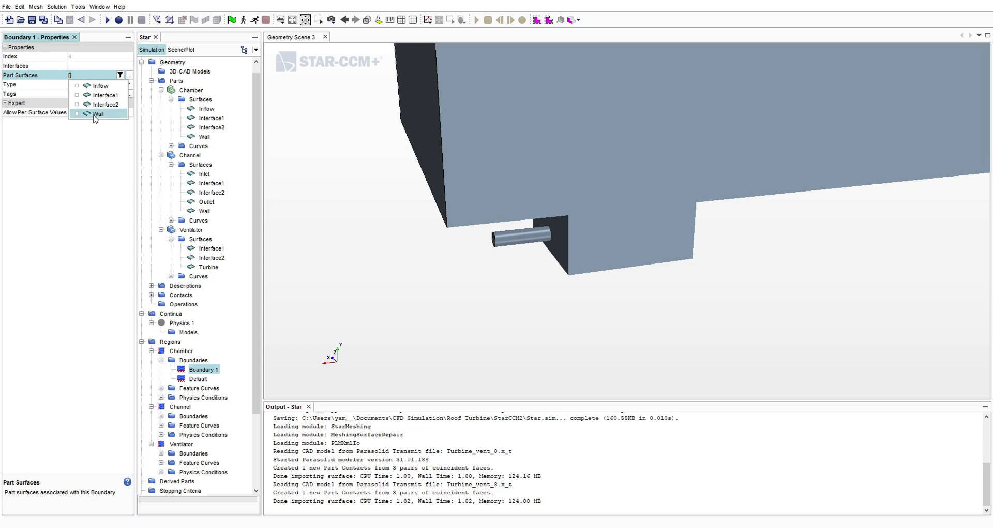
click(75, 169)
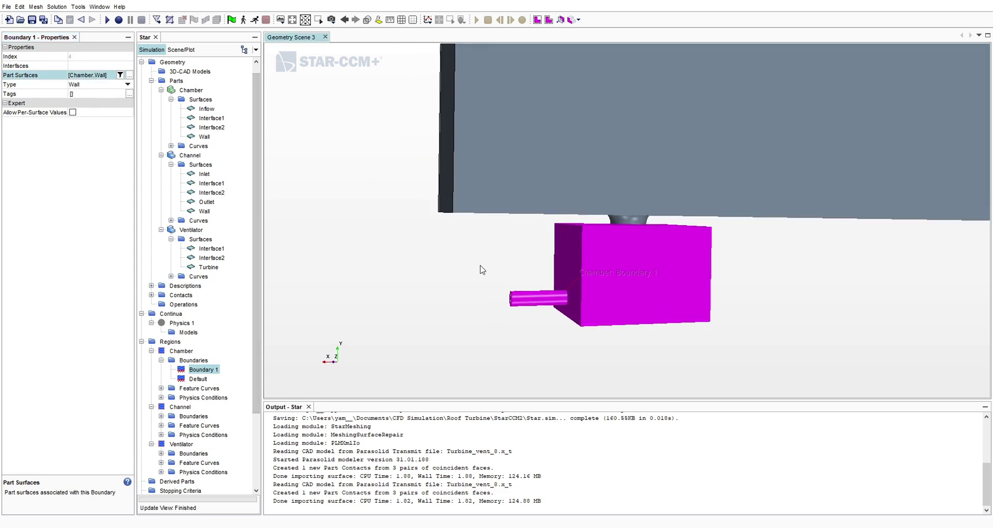
- Rename the Chamber's Boundary 1 to Wall
click(202, 359)
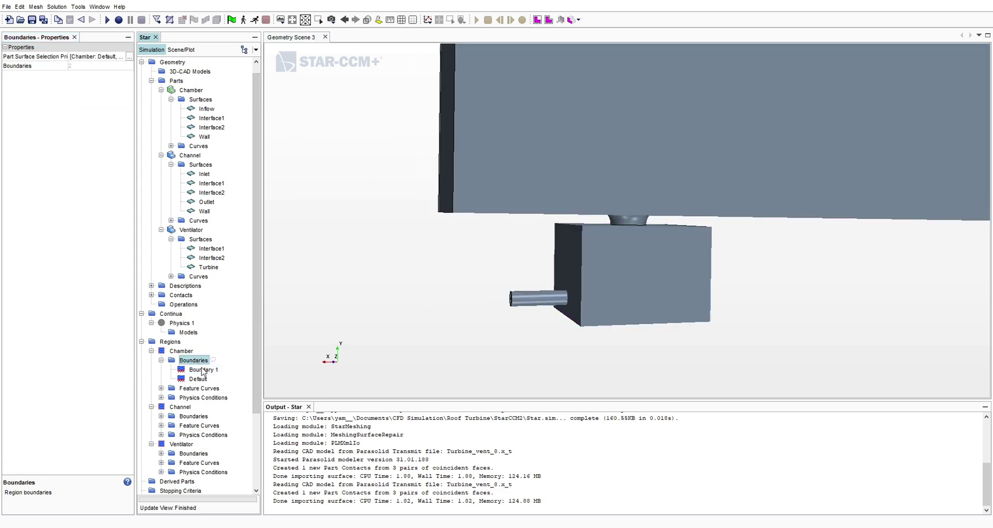
text(Wav)
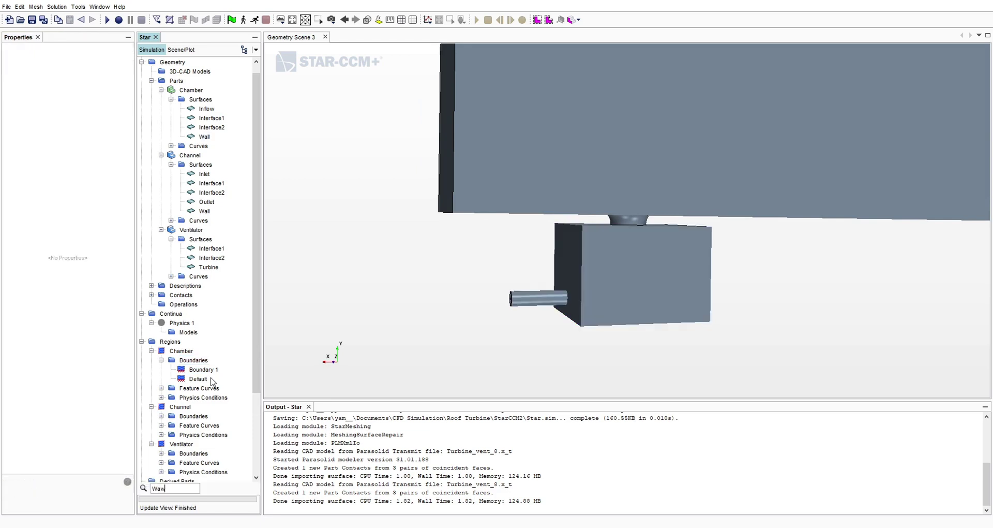
key(Escape)
click(197, 368)
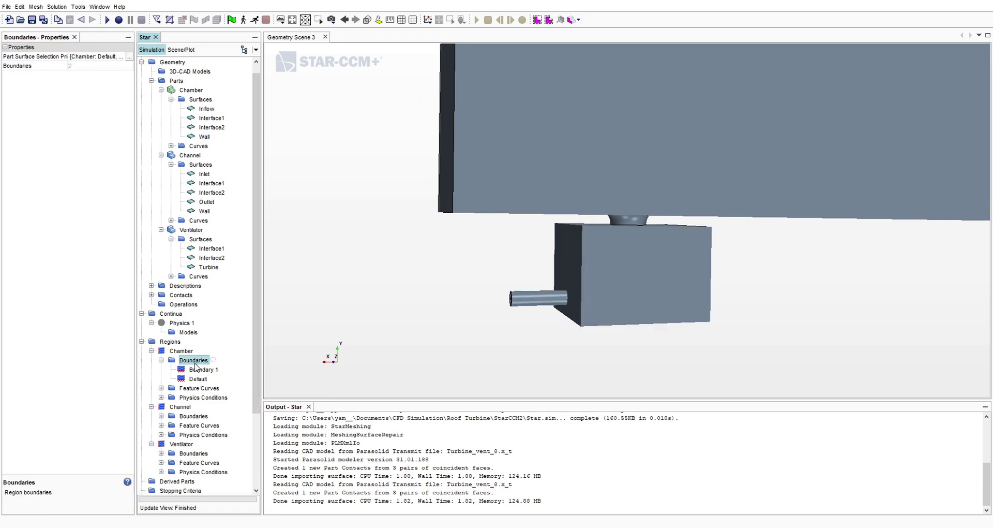
click(212, 371)
text(Wall)
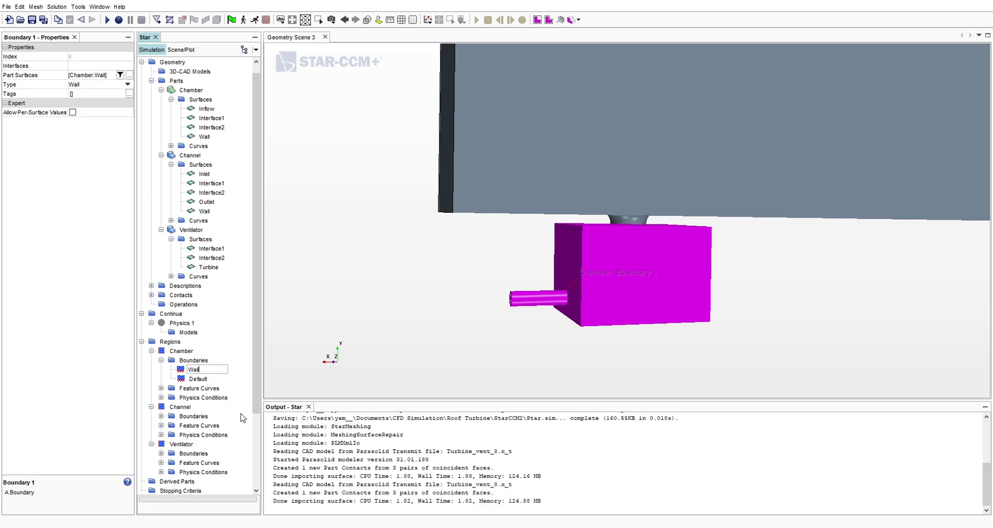
key(Return)
click(197, 371)
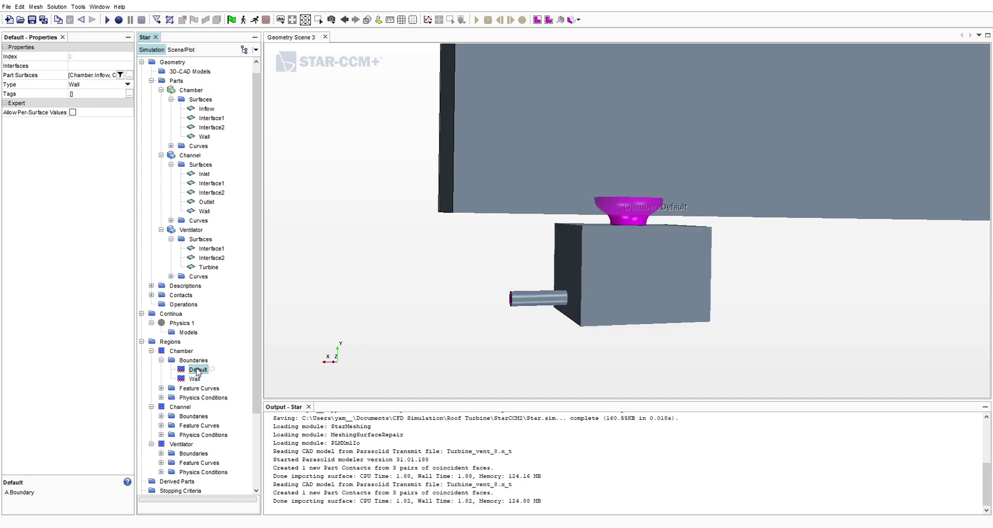
- Restrict the Chamber Default boundary's part surfaces to Interface1 only
drag(615, 268, 691, 259)
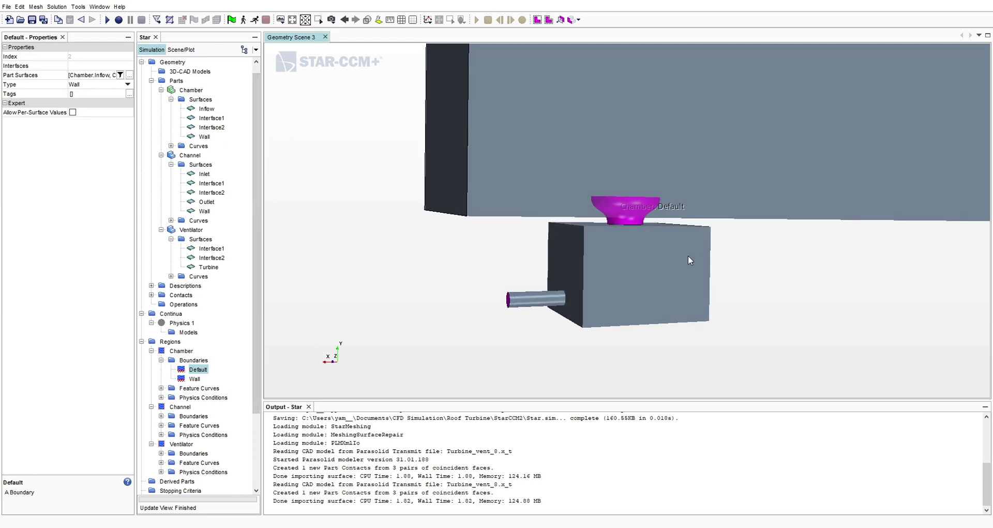
drag(619, 266, 616, 221)
scroll(618, 222, up, 2)
scroll(620, 222, up, 1)
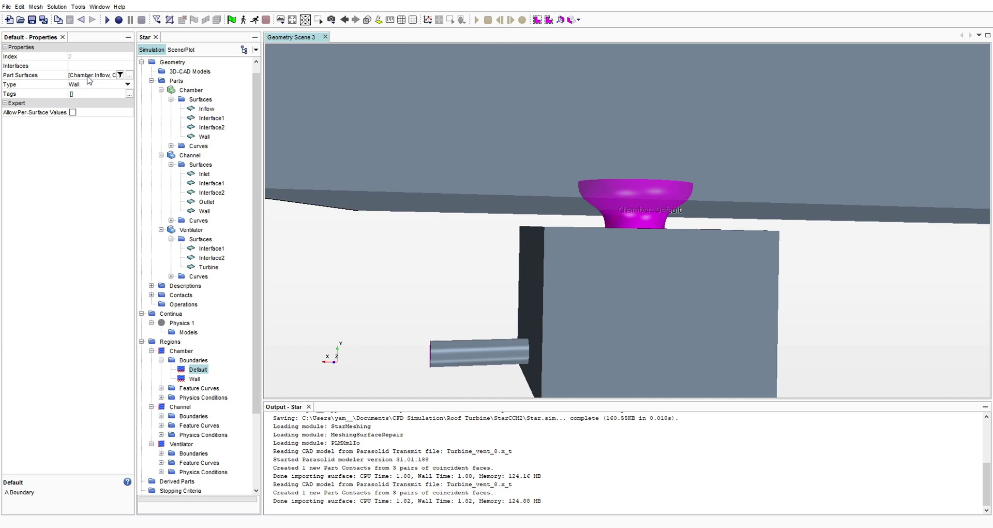
mouse_move(603, 178)
mouse_down()
mouse_move(631, 202)
mouse_move(607, 175)
mouse_up()
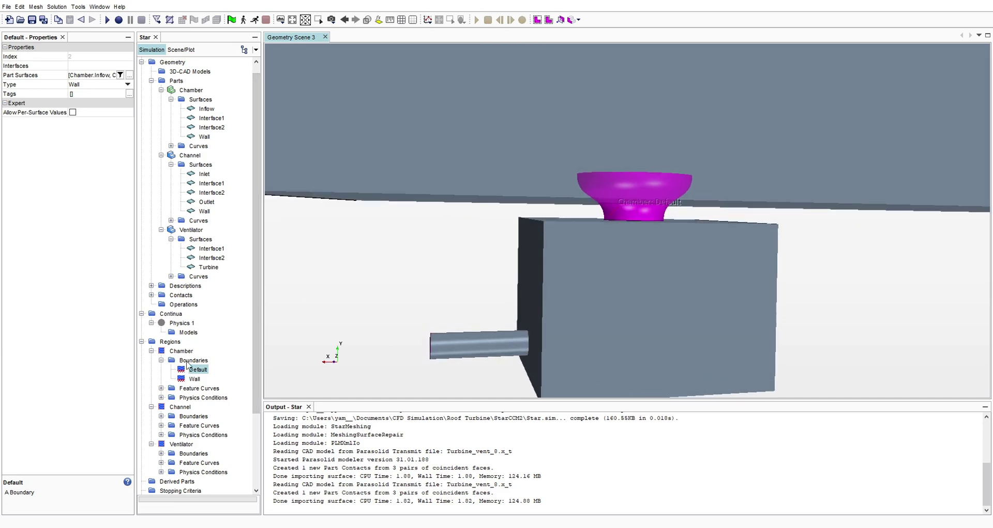
click(104, 84)
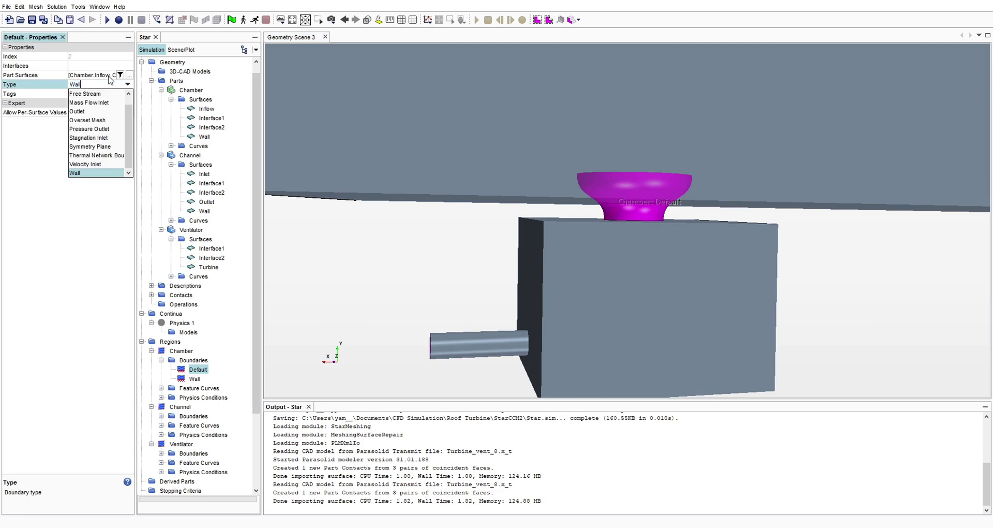
click(109, 77)
click(110, 76)
click(106, 96)
click(106, 104)
click(103, 153)
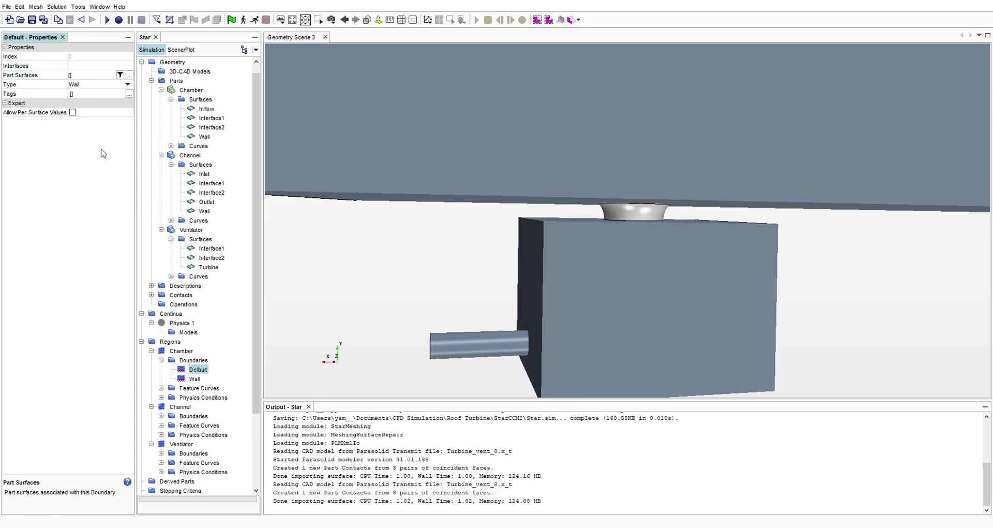
click(102, 78)
click(107, 96)
click(81, 197)
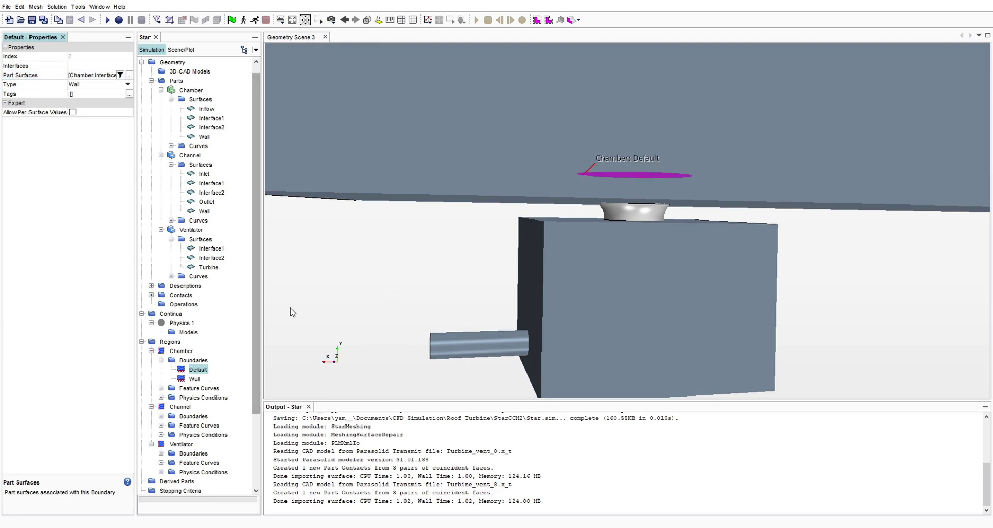
- Rename the Default boundary to Interface1
click(195, 360)
click(198, 369)
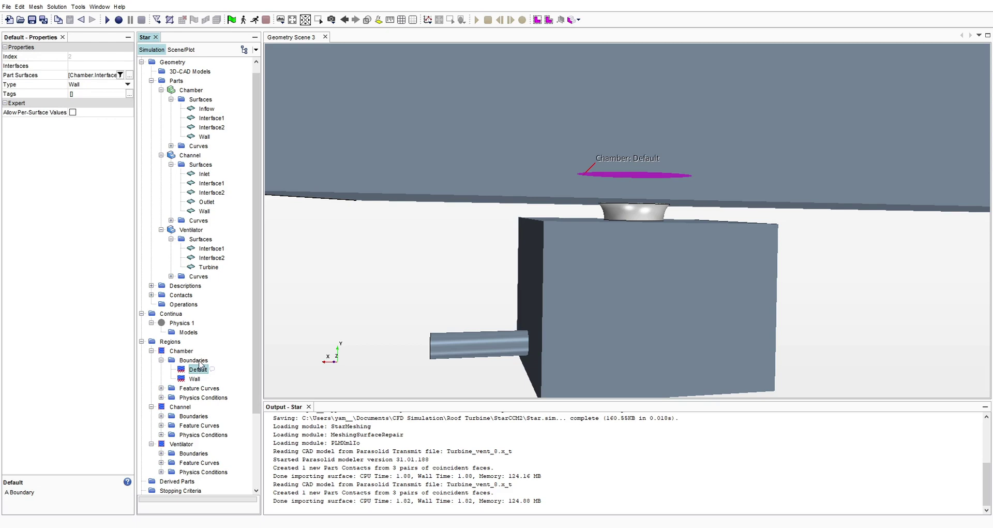
click(199, 370)
text(Interface1)
key(Return)
scroll(235, 403, down, 4)
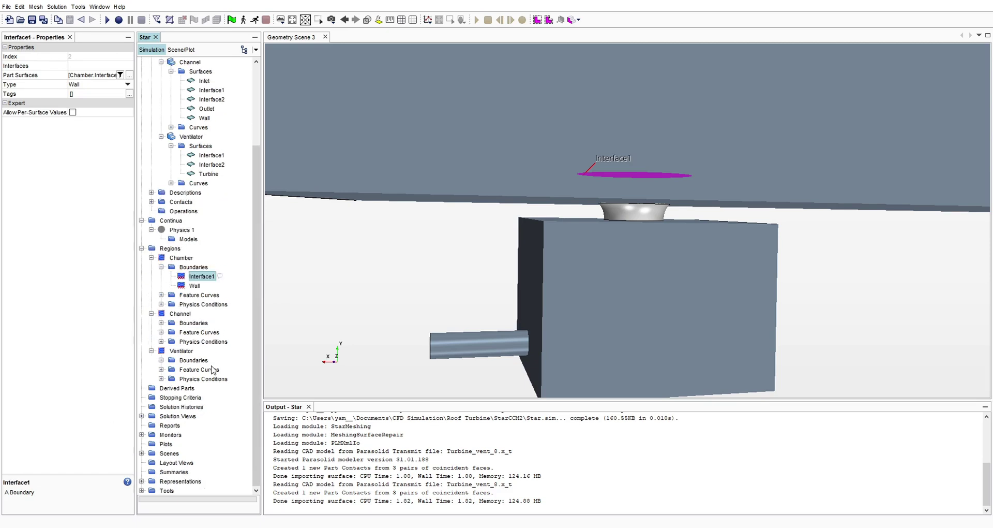
- Add a Chamber boundary holding the Interface2 surface and name it Interface2
click(190, 267)
right_click(190, 268)
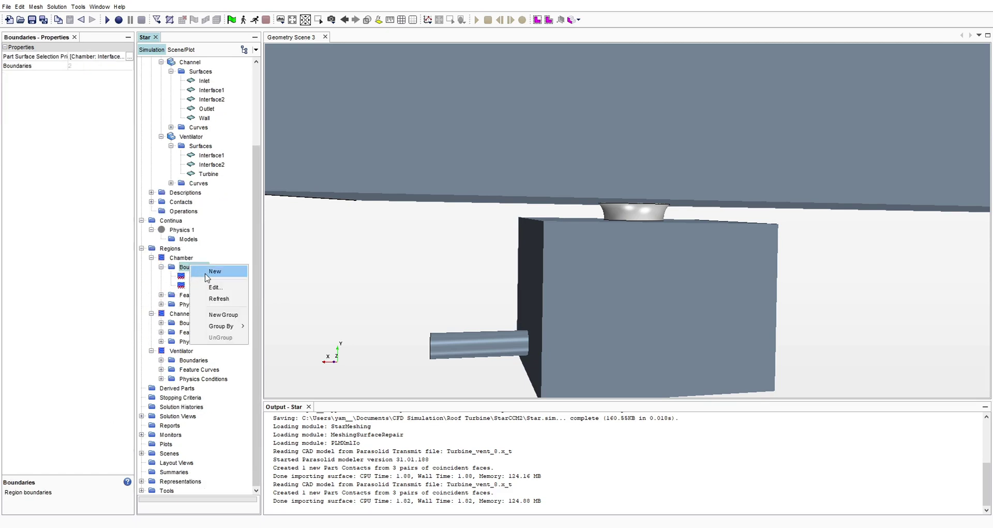
click(207, 271)
click(87, 76)
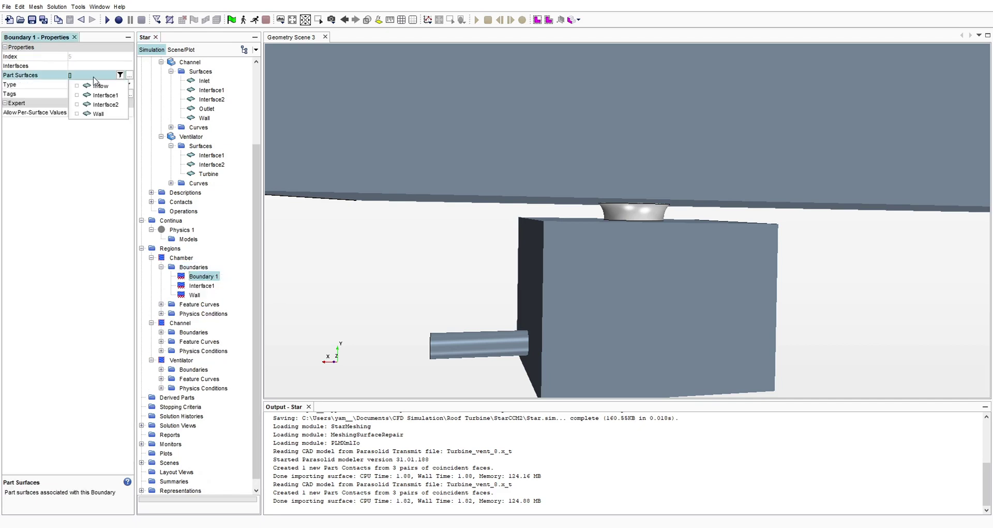
click(93, 106)
click(44, 108)
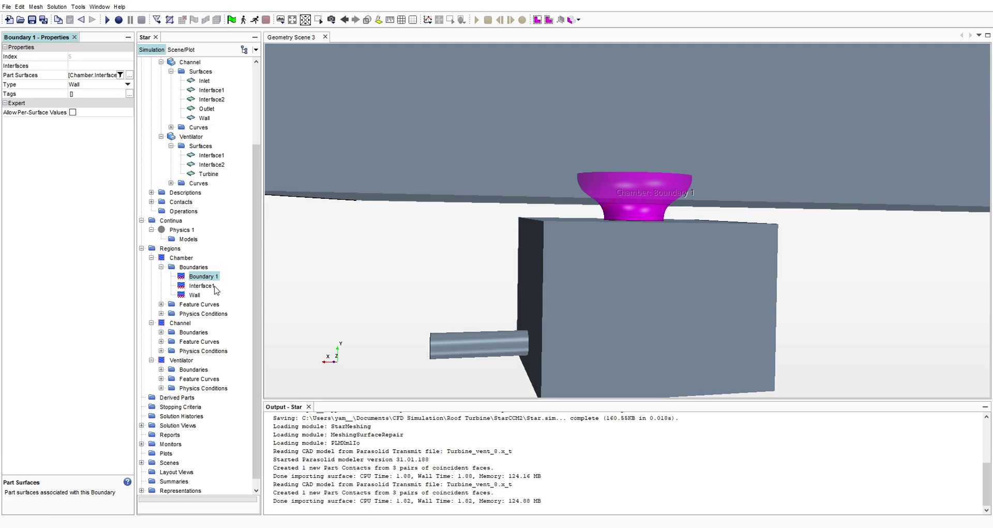
click(210, 275)
text(Inet)
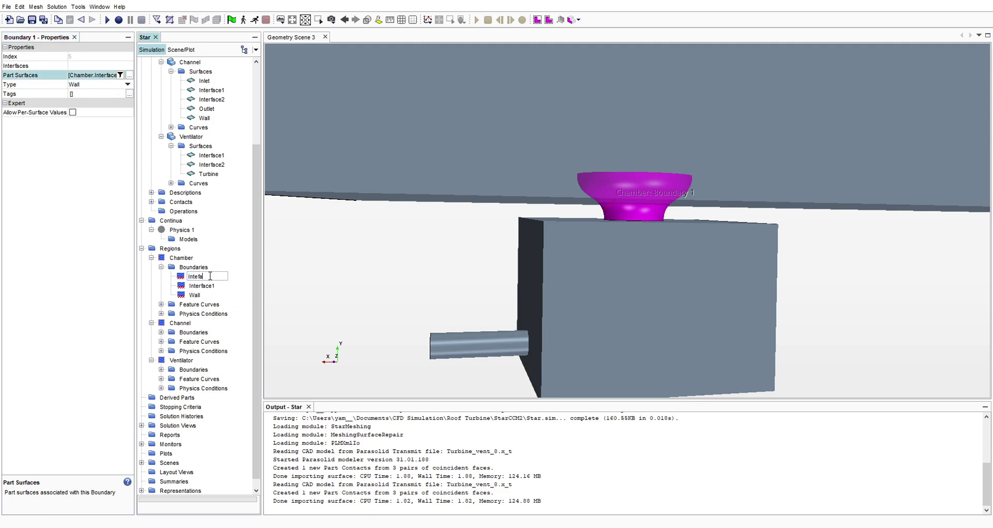
text(rface2)
key(Return)
- Add another Chamber boundary holding the Inflow surface and name it Inflow
click(196, 267)
right_click(195, 268)
click(207, 270)
click(89, 75)
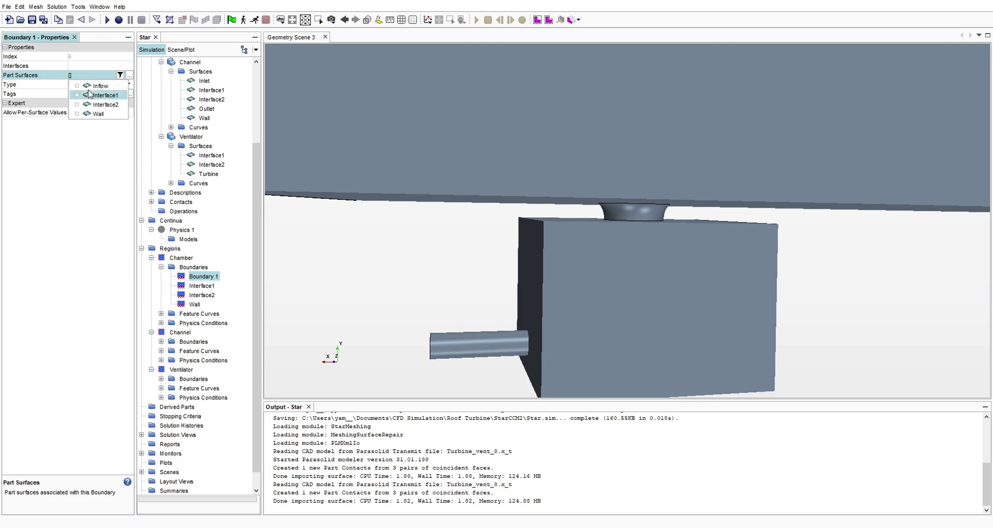
click(98, 86)
click(203, 276)
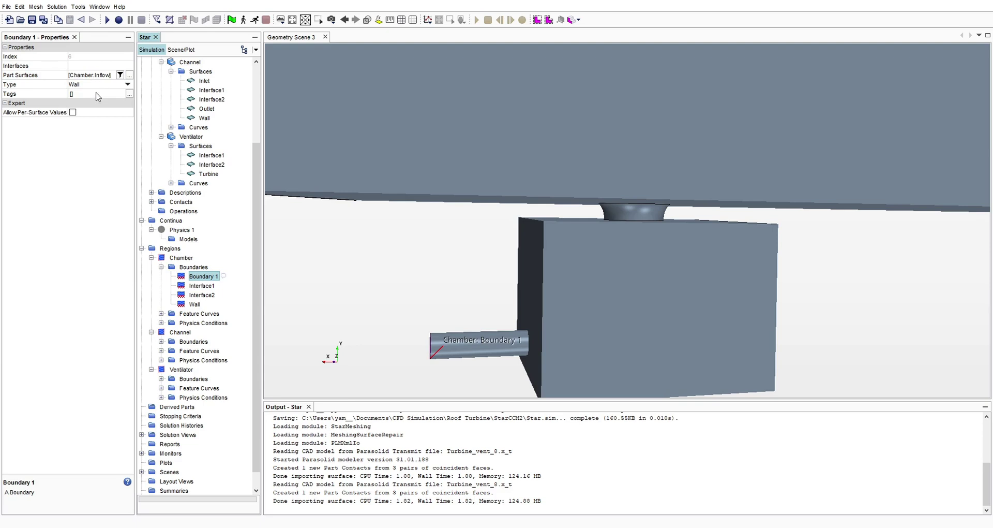
click(212, 278)
text(Inflow)
key(Return)
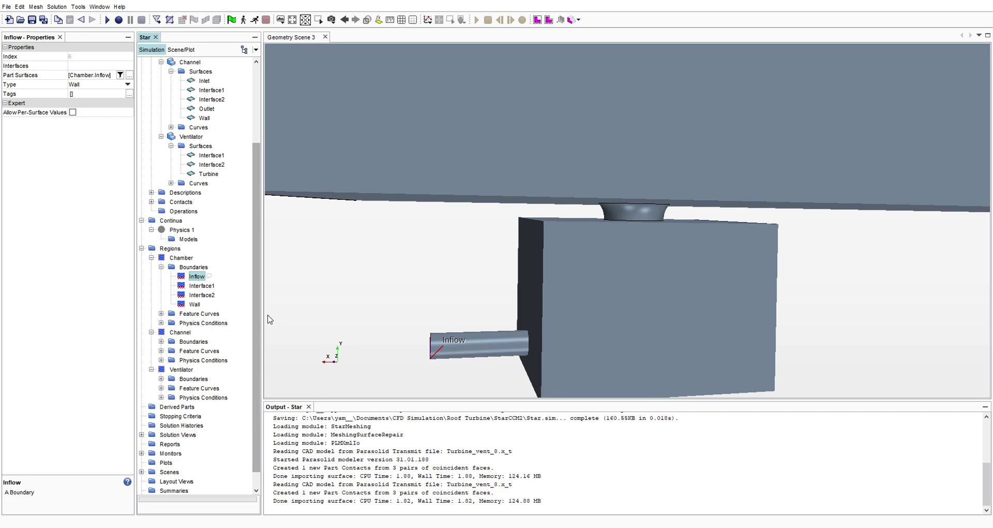
drag(264, 314, 272, 314)
scroll(230, 309, down, 1)
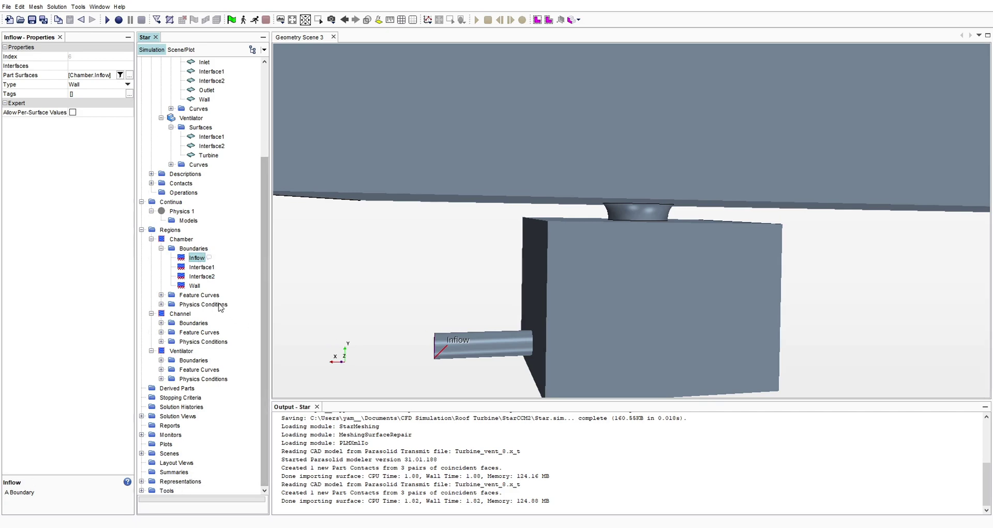
click(213, 269)
click(202, 276)
click(195, 286)
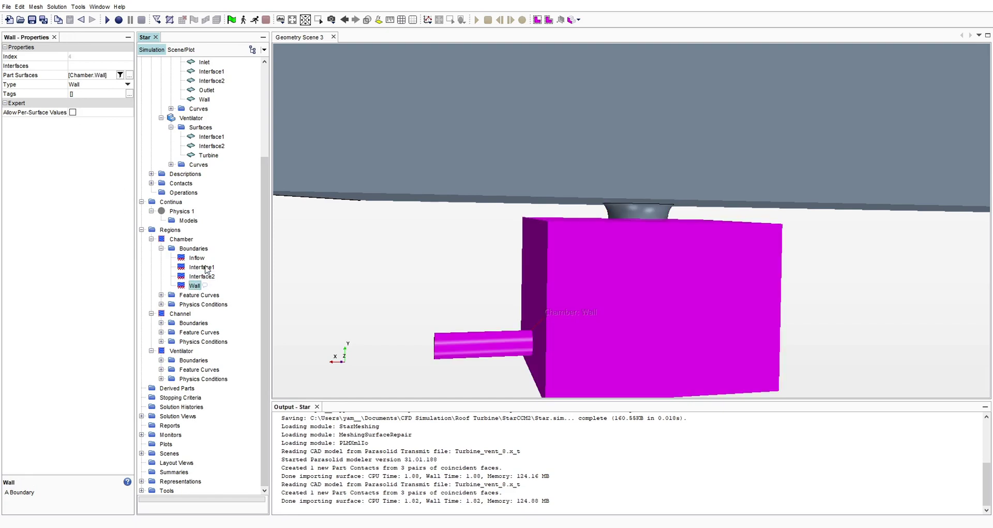
click(201, 276)
click(202, 267)
click(196, 258)
drag(557, 255, 576, 253)
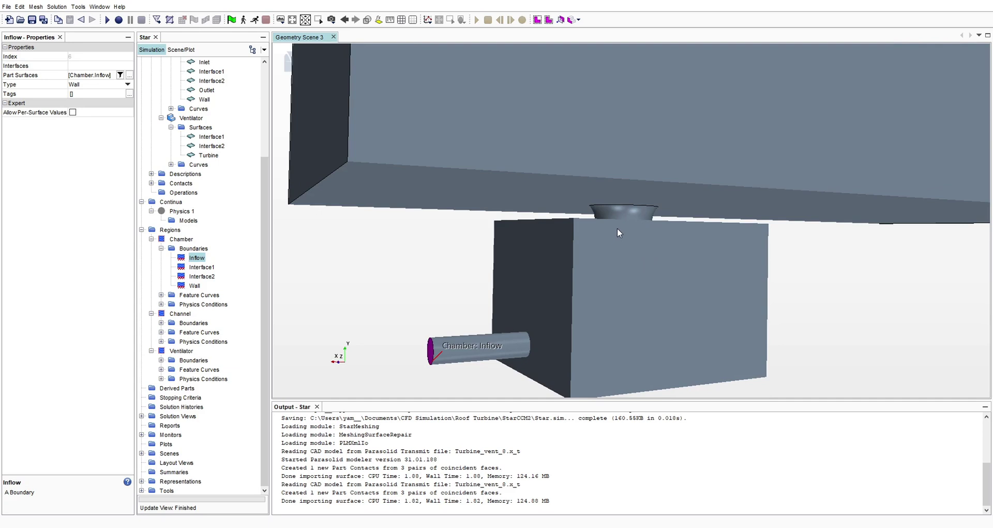
drag(617, 229, 603, 230)
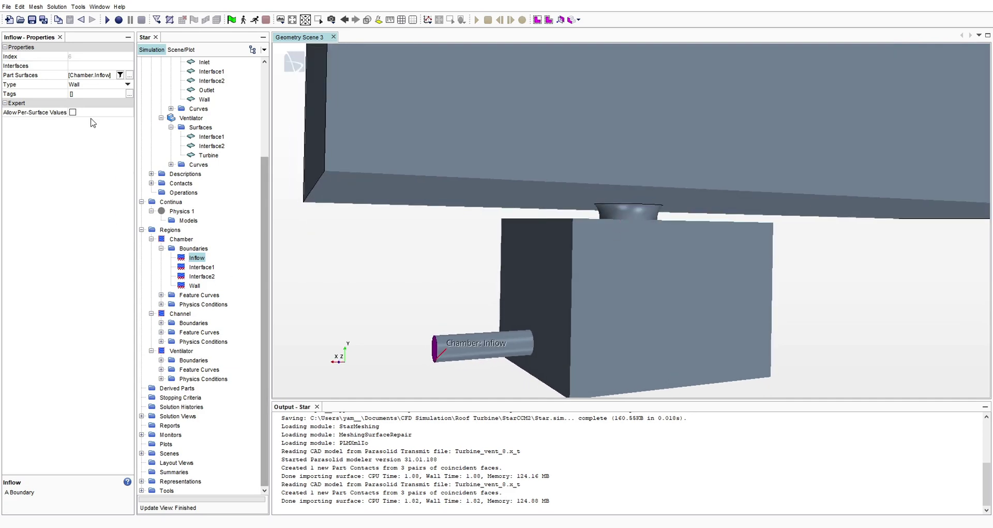
click(98, 85)
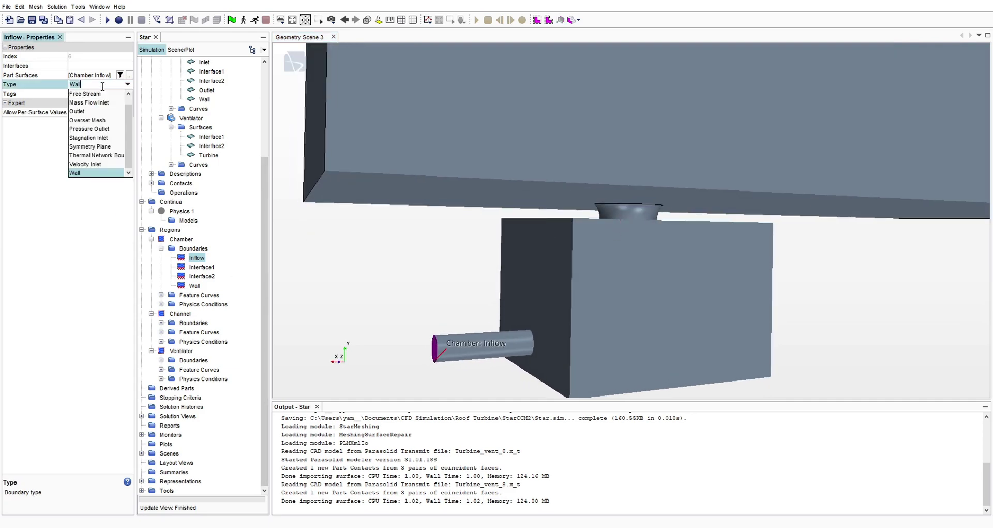
click(50, 237)
drag(499, 324, 551, 278)
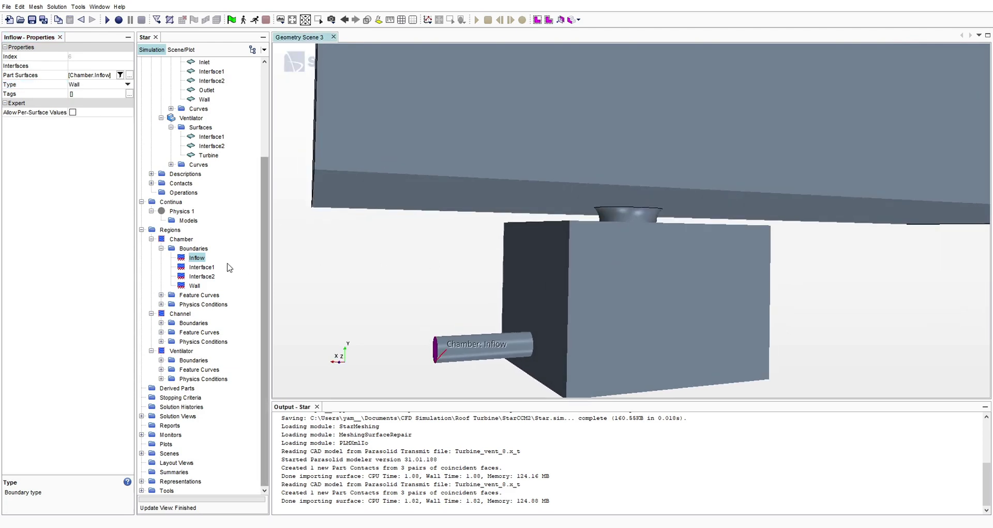
click(194, 286)
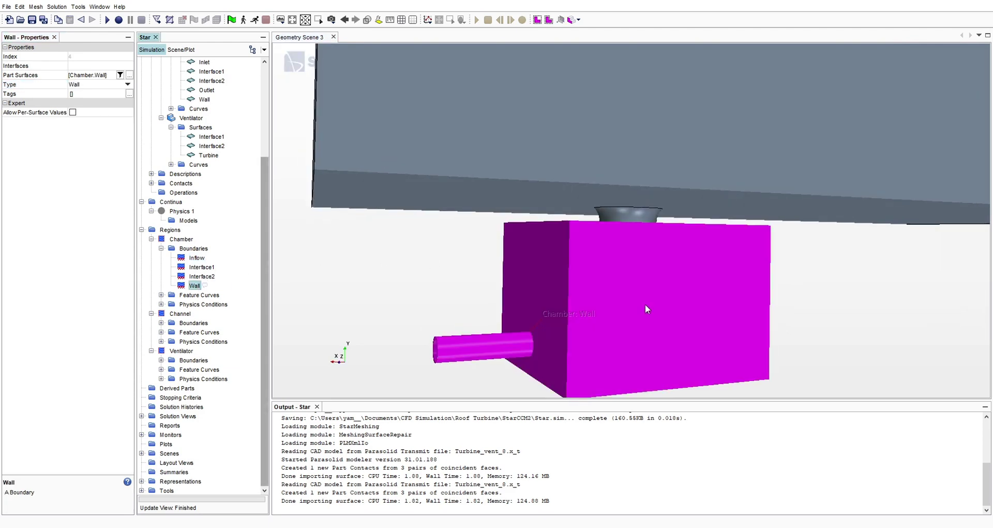
click(204, 275)
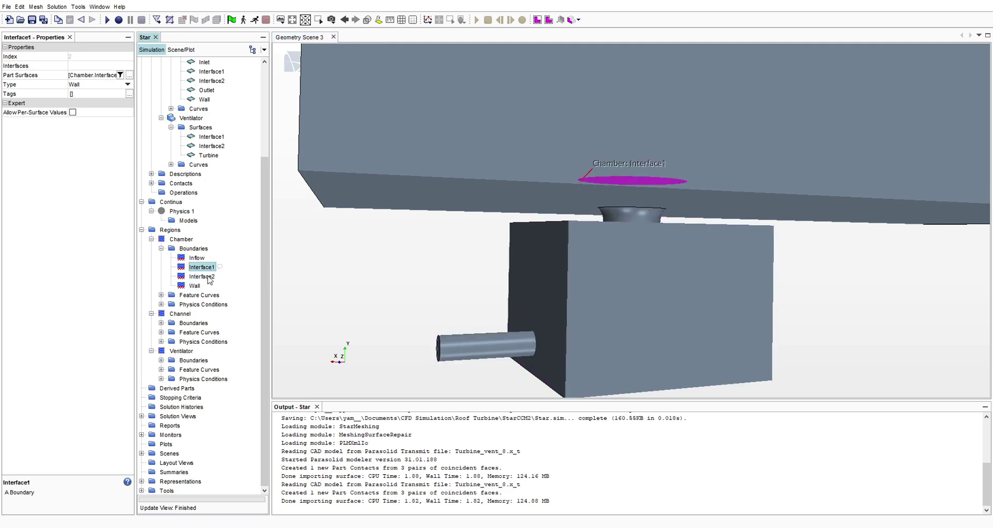
click(202, 267)
click(205, 277)
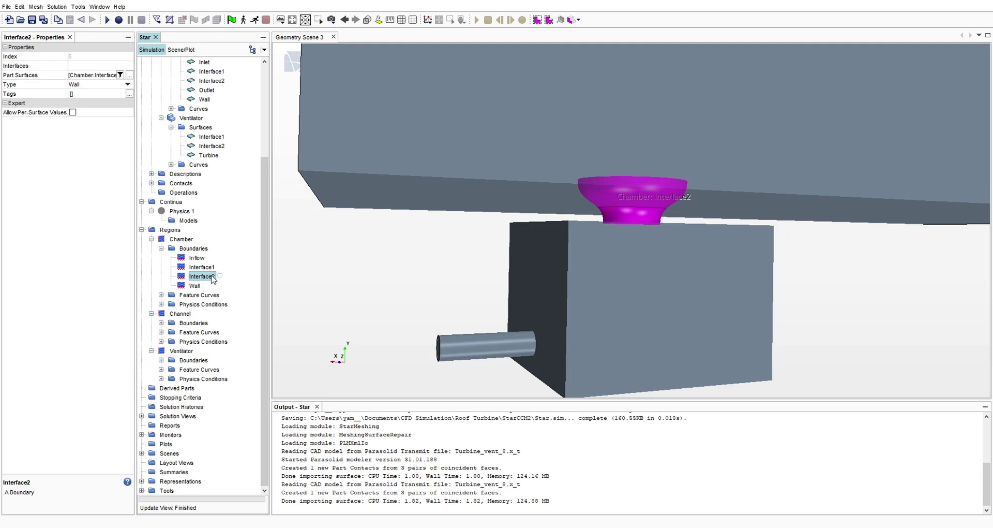
mouse_move(614, 222)
mouse_down()
mouse_move(632, 221)
mouse_move(620, 216)
mouse_up()
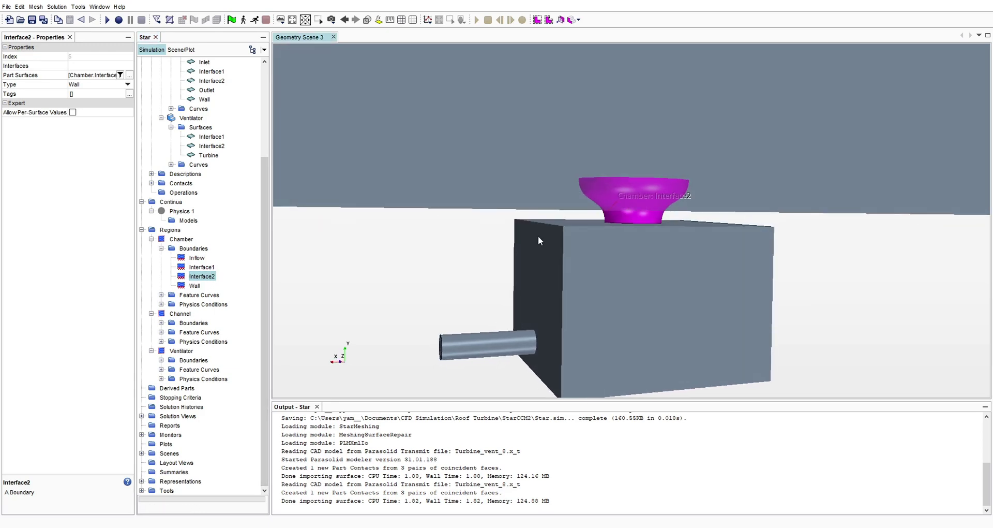
scroll(614, 191, up, 1)
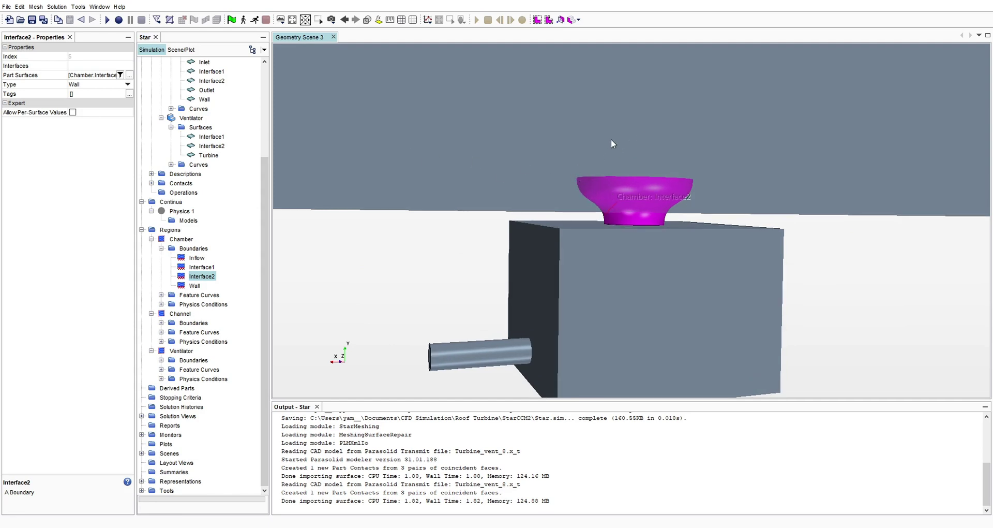
- Change the Chamber's Inflow boundary type from Wall to Stagnation Inlet
click(196, 258)
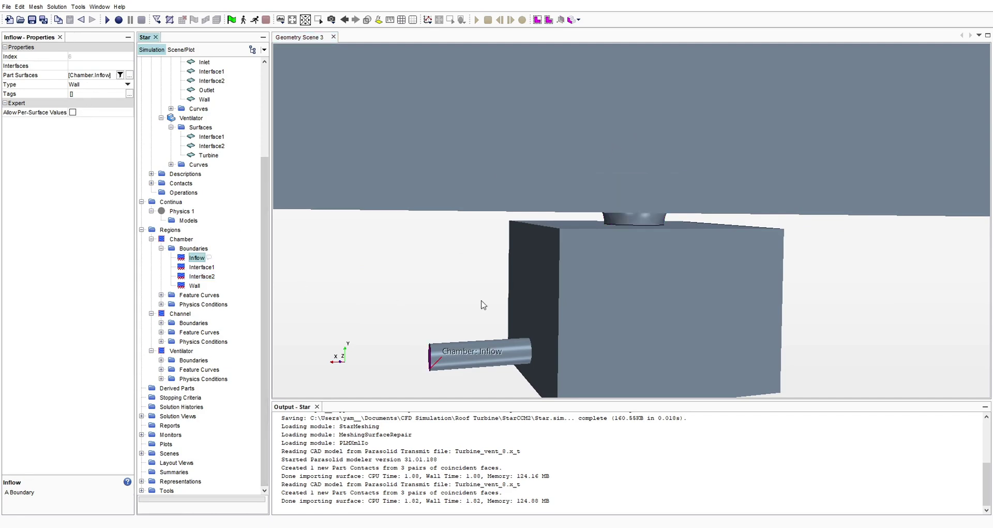
drag(483, 305, 587, 305)
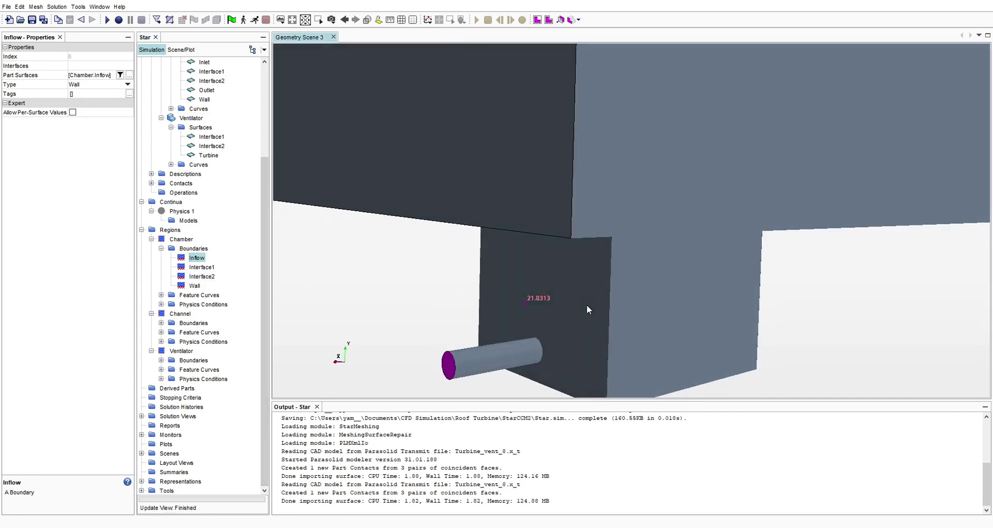
click(87, 84)
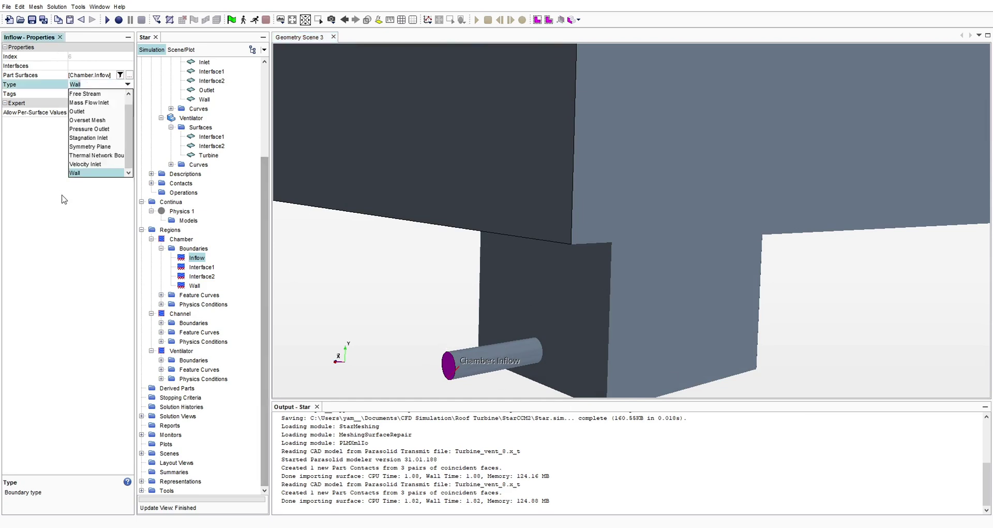
click(103, 138)
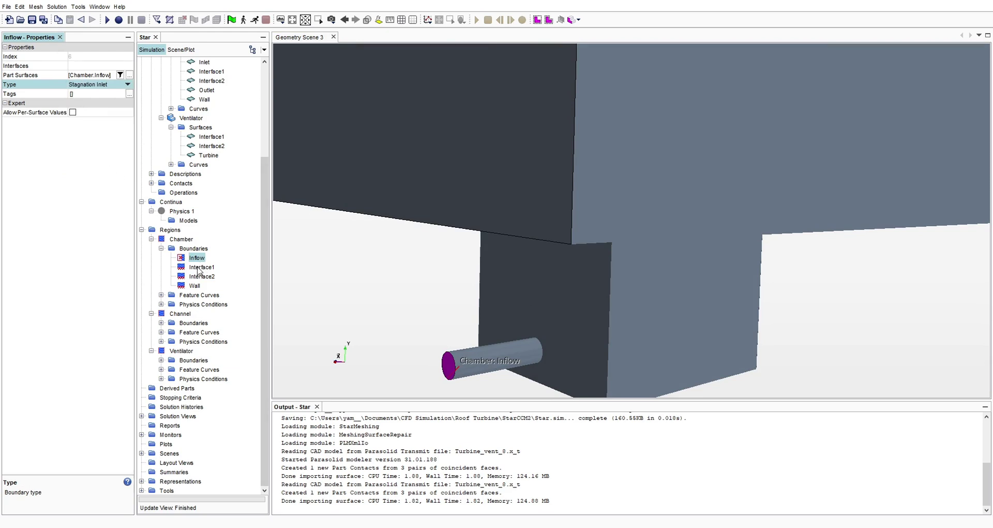
- Widen the simulation tree pane and select the Channel region
click(197, 258)
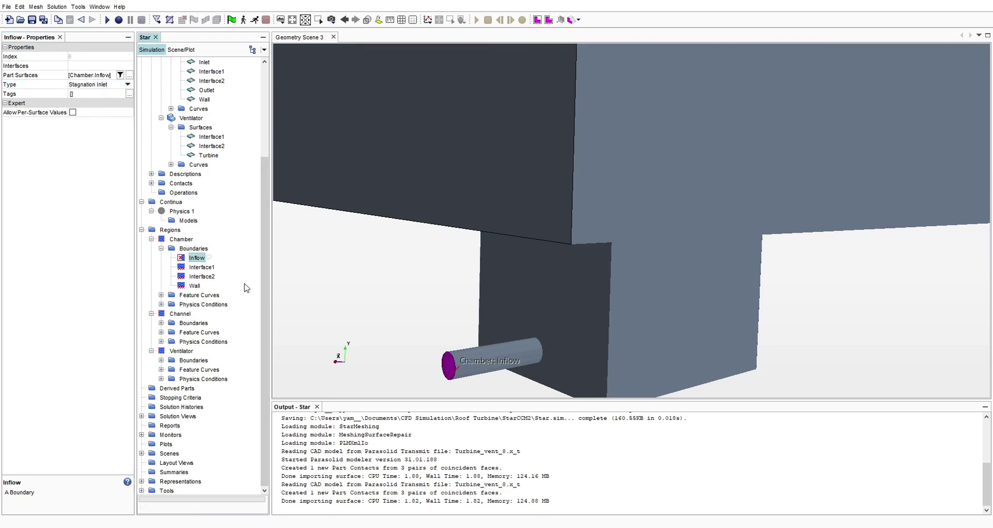
drag(270, 286, 277, 286)
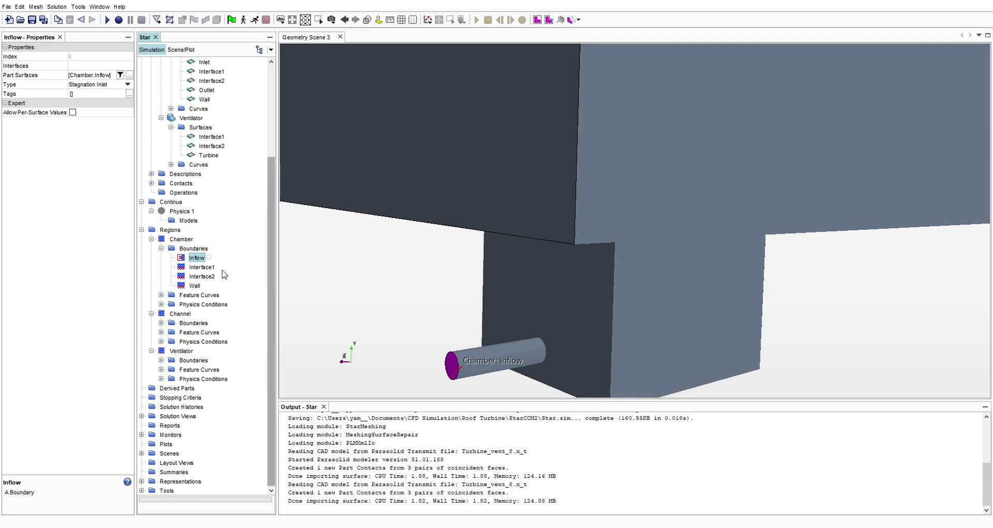
click(180, 314)
- Expand the Channel region's Boundaries and add a first new boundary
drag(636, 252, 627, 258)
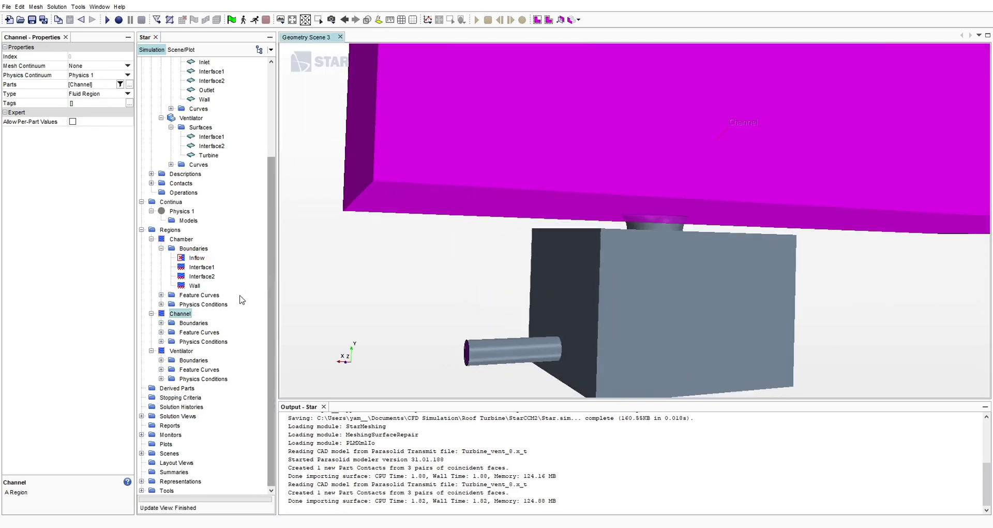
click(162, 323)
scroll(196, 233, up, 5)
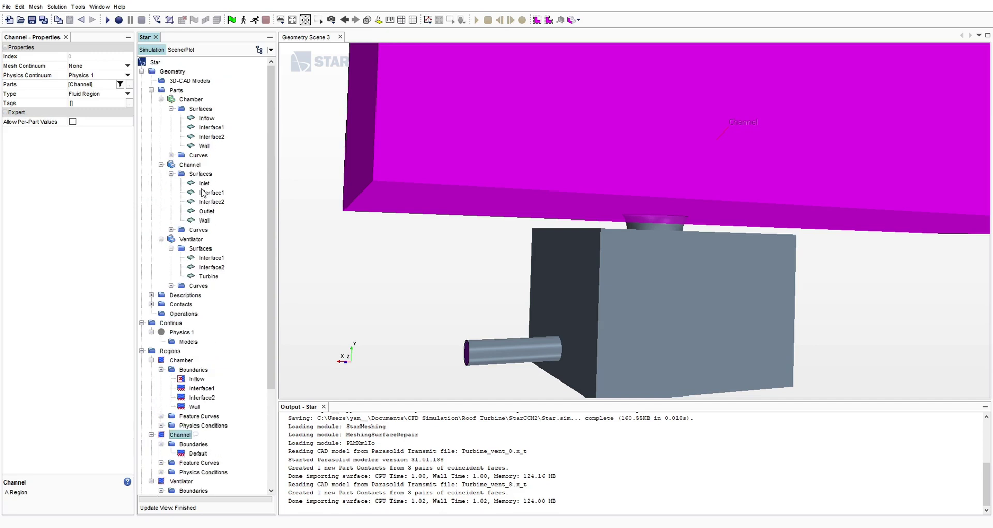
scroll(206, 324, down, 5)
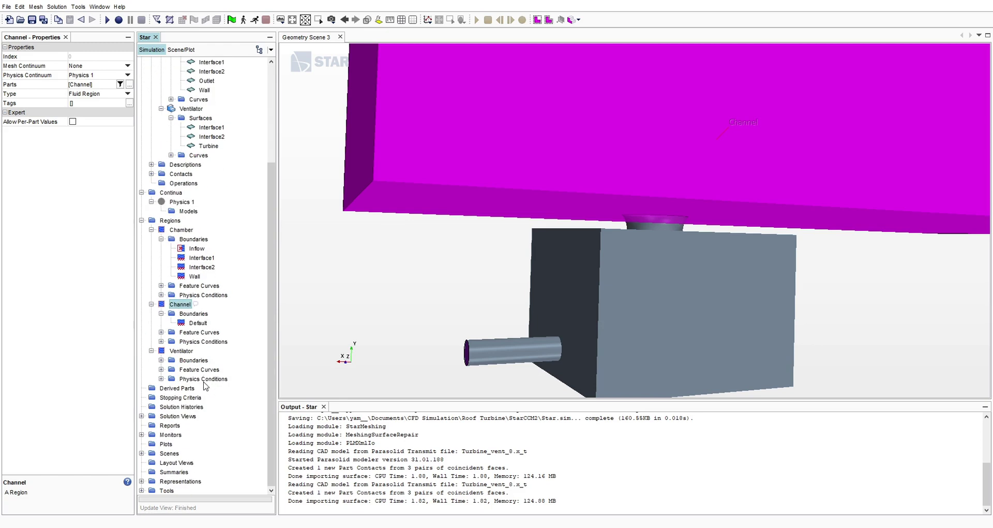
click(204, 316)
right_click(204, 316)
click(221, 322)
- Add three more new boundaries to Channel, giving Boundary 1 through Boundary 4
right_click(205, 317)
click(222, 321)
right_click(203, 316)
click(220, 322)
right_click(202, 319)
click(207, 324)
click(207, 323)
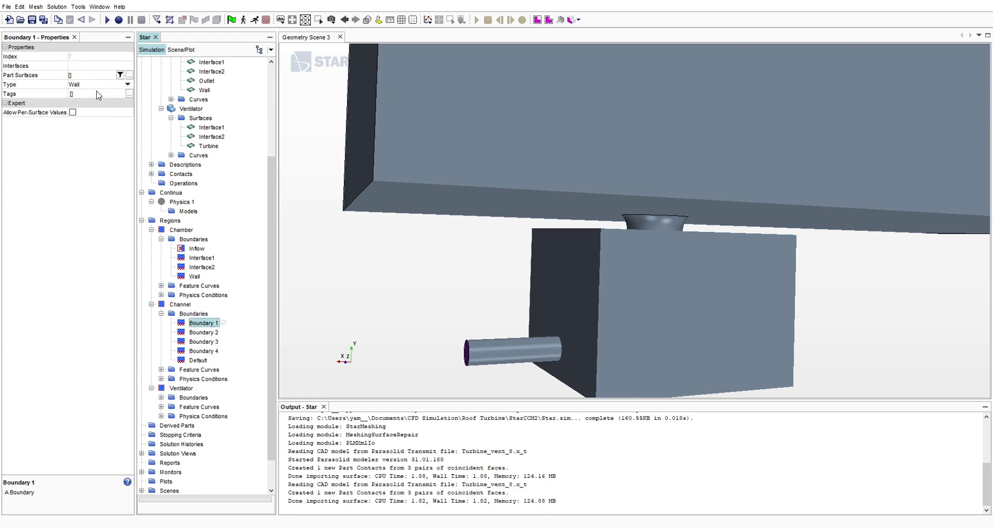
- Keep Boundary 1 typed as Wall and check the Channel region's parts
click(97, 84)
click(50, 268)
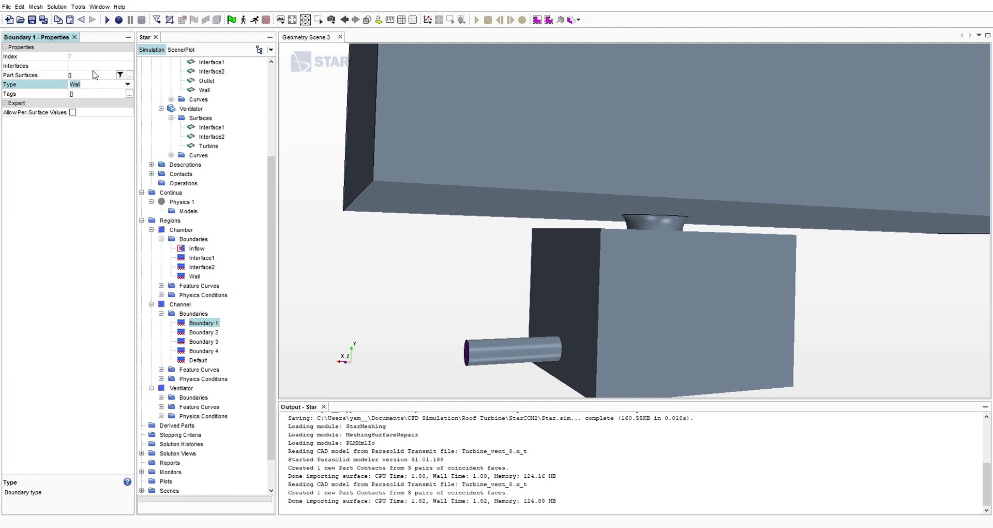
click(179, 297)
click(177, 303)
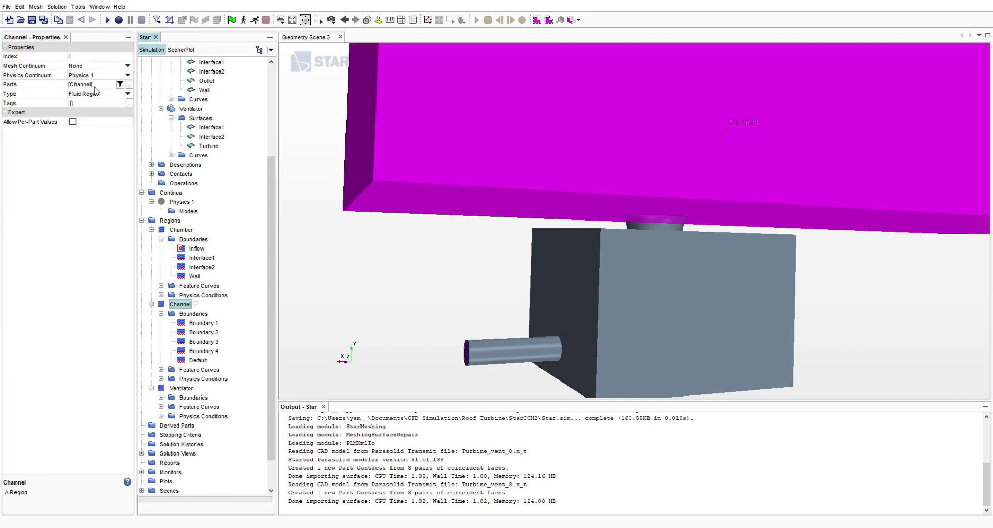
click(95, 86)
- Assign the Channel wall surface to Boundary 1 and rename it 'Wall'
click(204, 323)
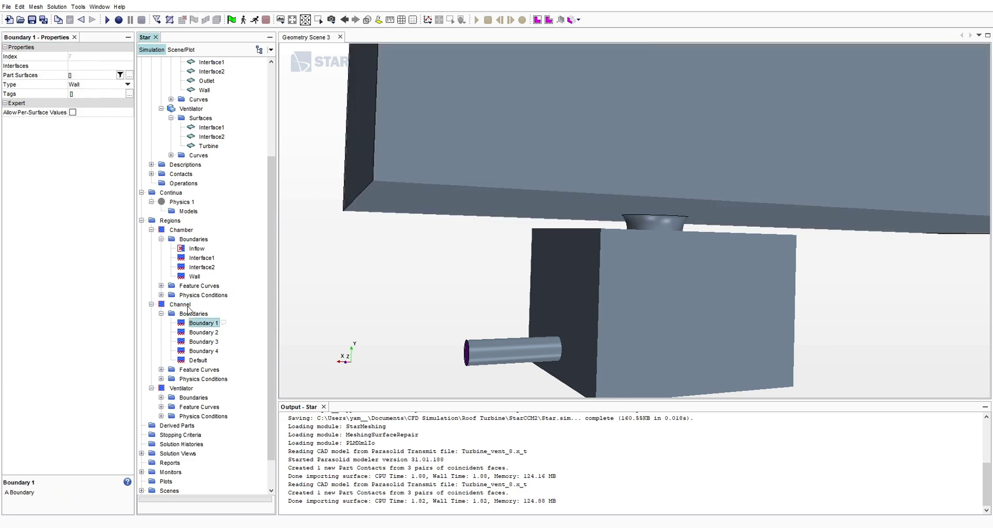
click(92, 76)
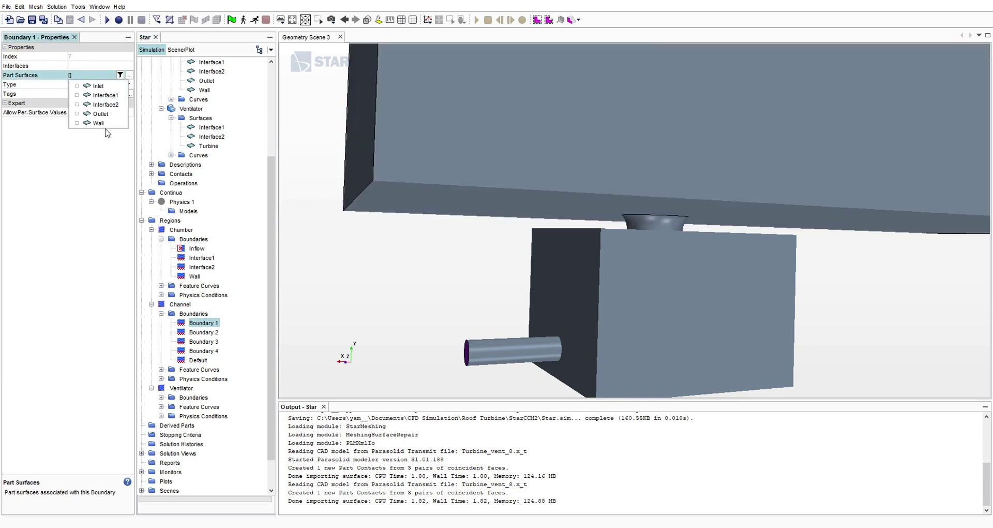
click(94, 244)
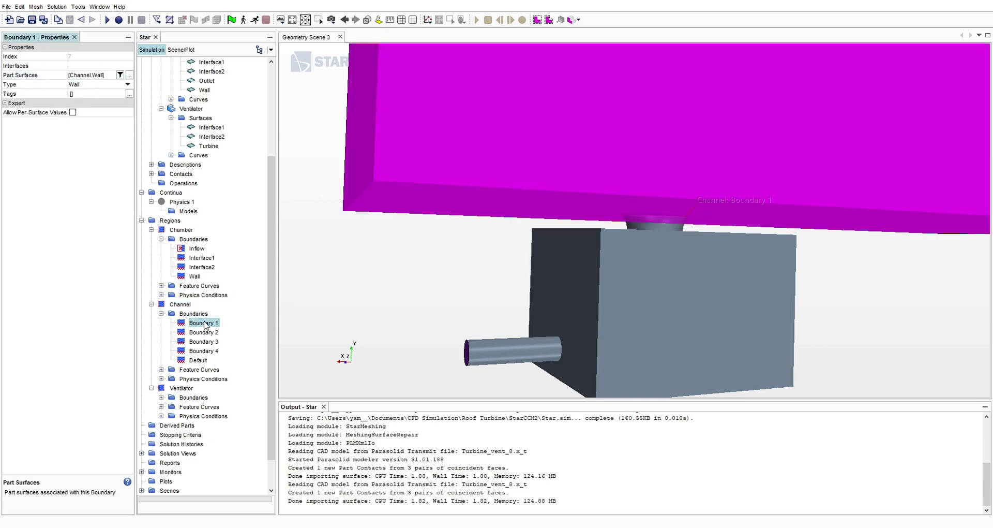
click(205, 324)
click(206, 323)
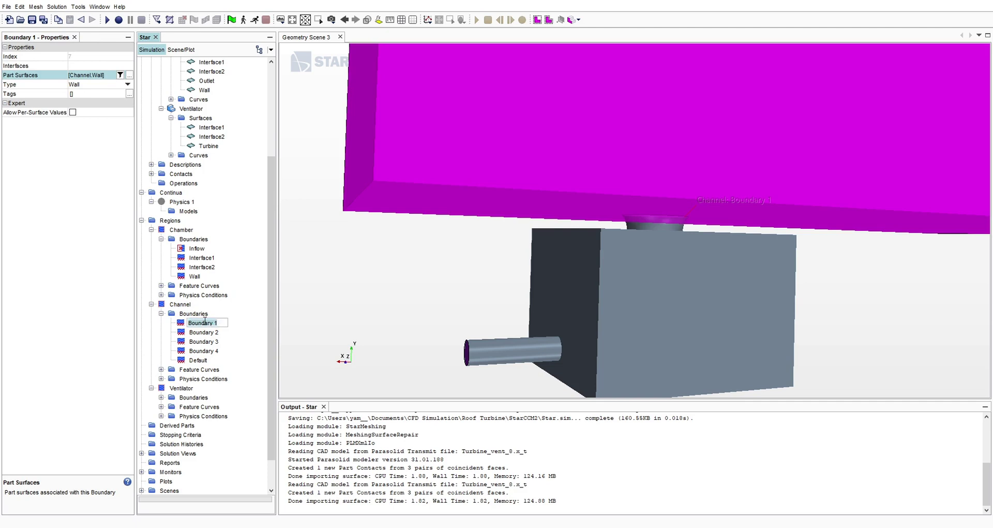
key(ctrl+a)
text(Wall)
key(Return)
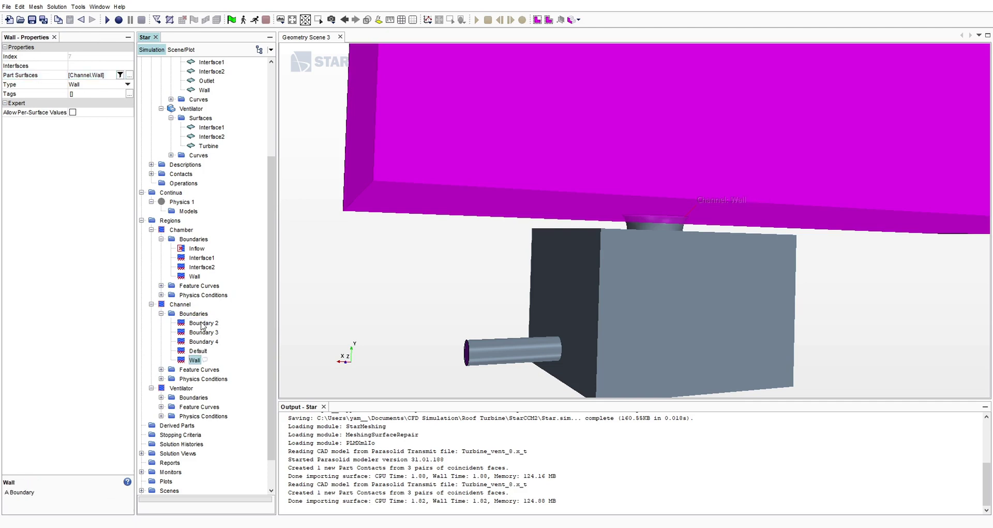
- Give Boundary 2 the Inlet surface, make it a Velocity Inlet, and rename it 'Inlet'
click(202, 323)
click(98, 75)
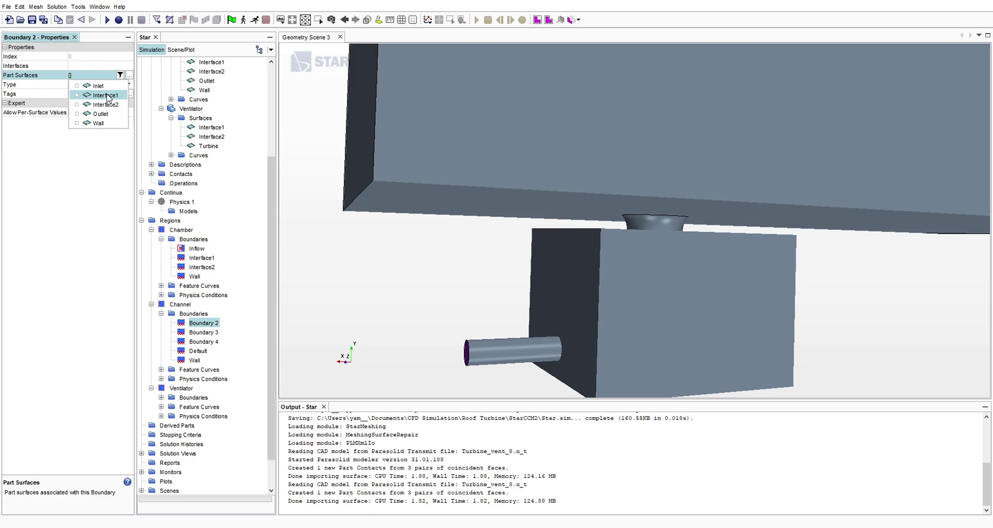
click(110, 87)
click(75, 181)
click(89, 85)
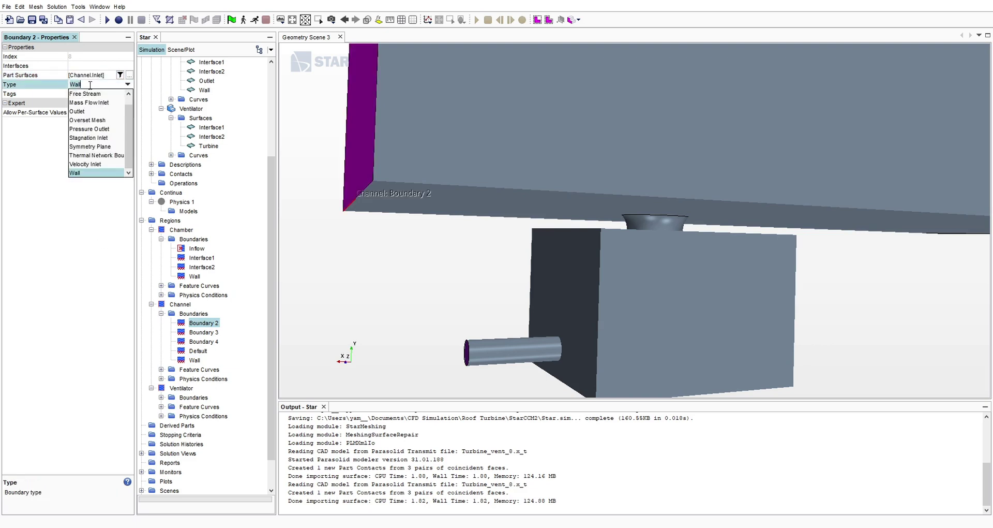
click(88, 164)
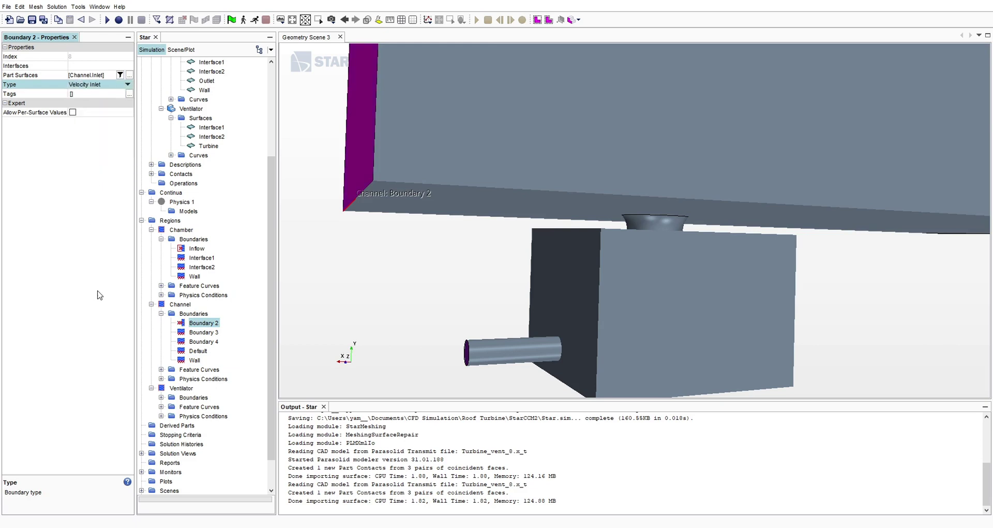
click(206, 324)
text(I)
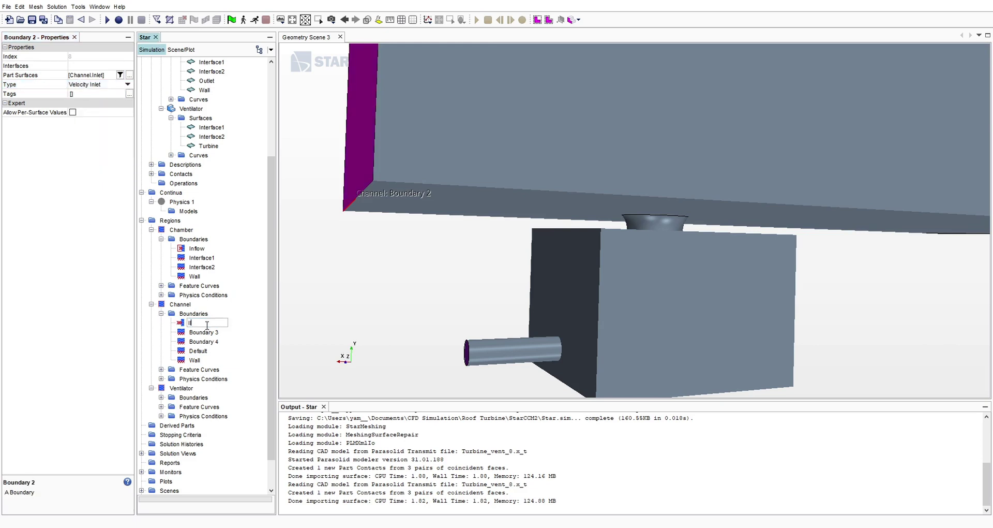
text(nlet)
key(Return)
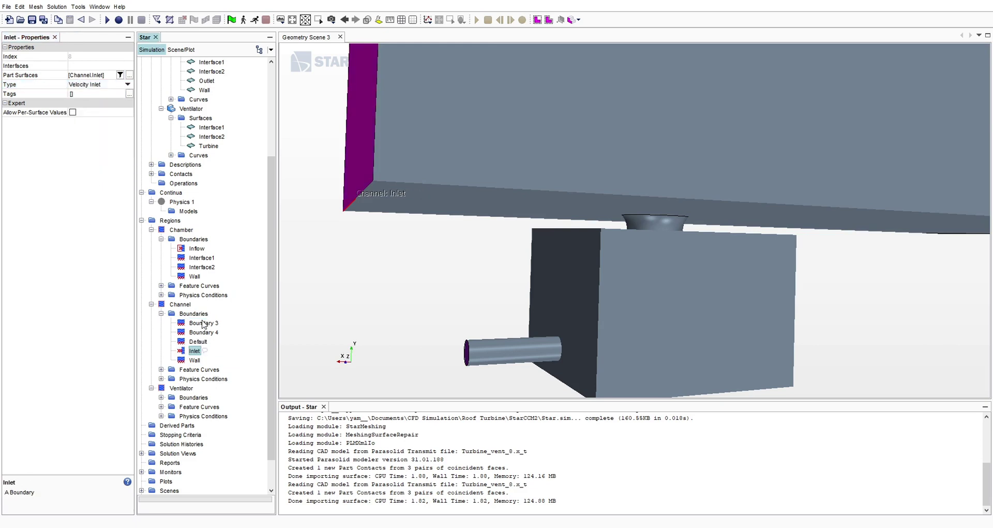
click(202, 323)
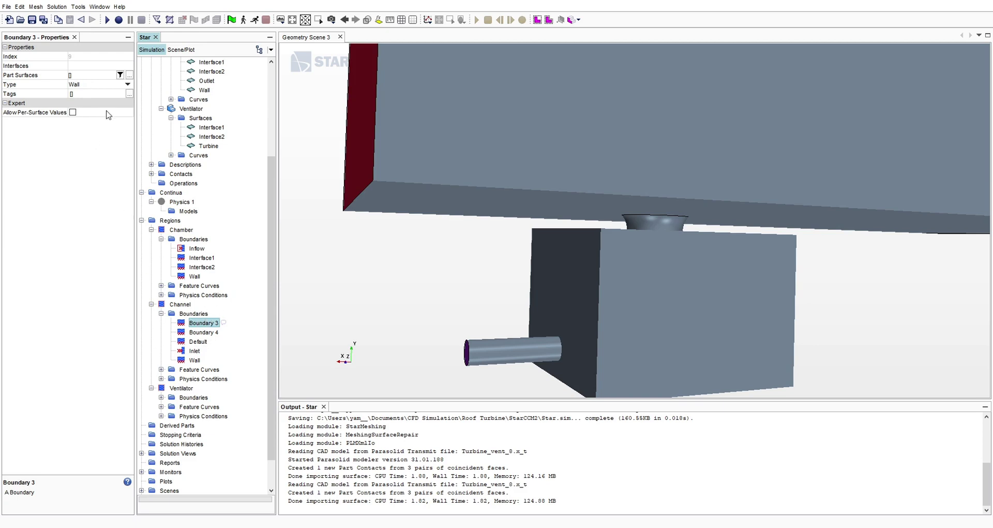
- Give Boundary 3 the Outlet surface, make it a Pressure Outlet, and rename it 'Outlet'
click(96, 76)
click(100, 114)
click(103, 290)
click(89, 84)
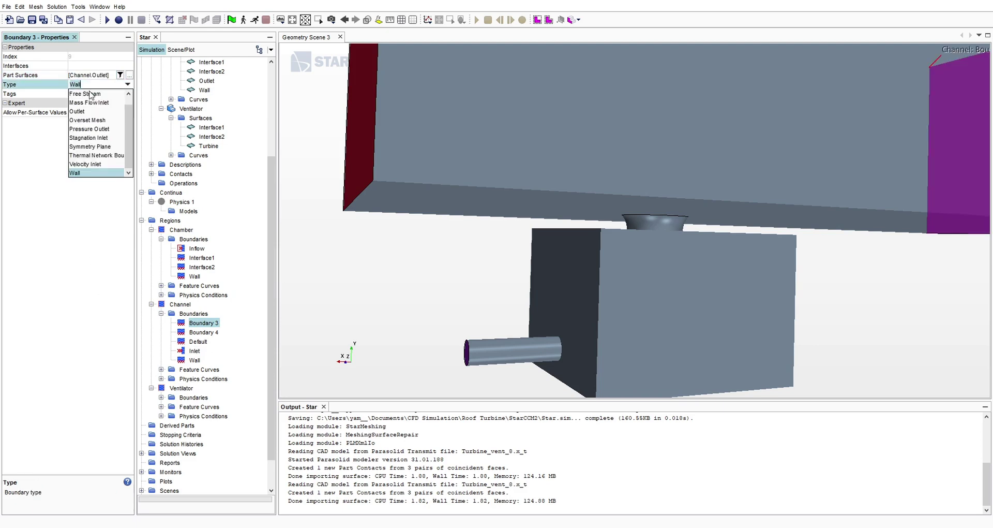
click(107, 131)
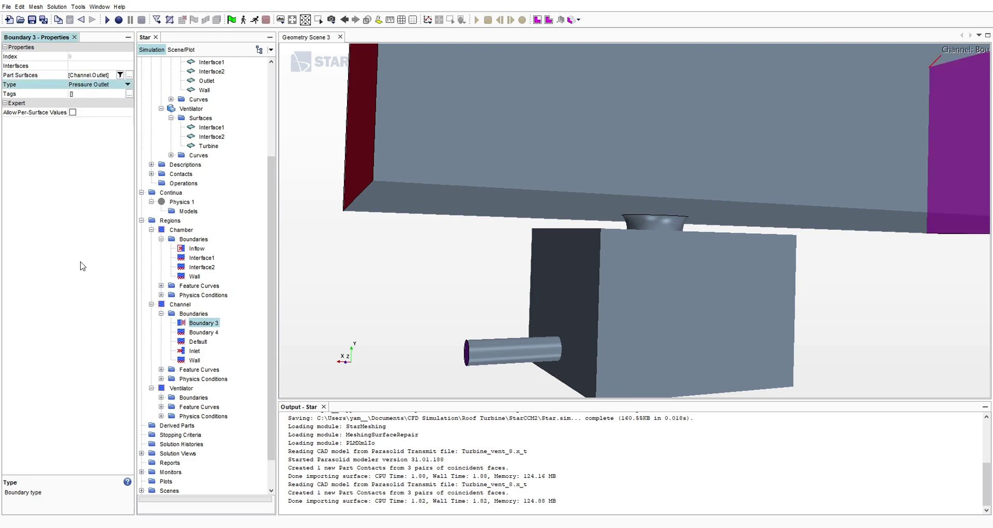
click(193, 319)
text(O)
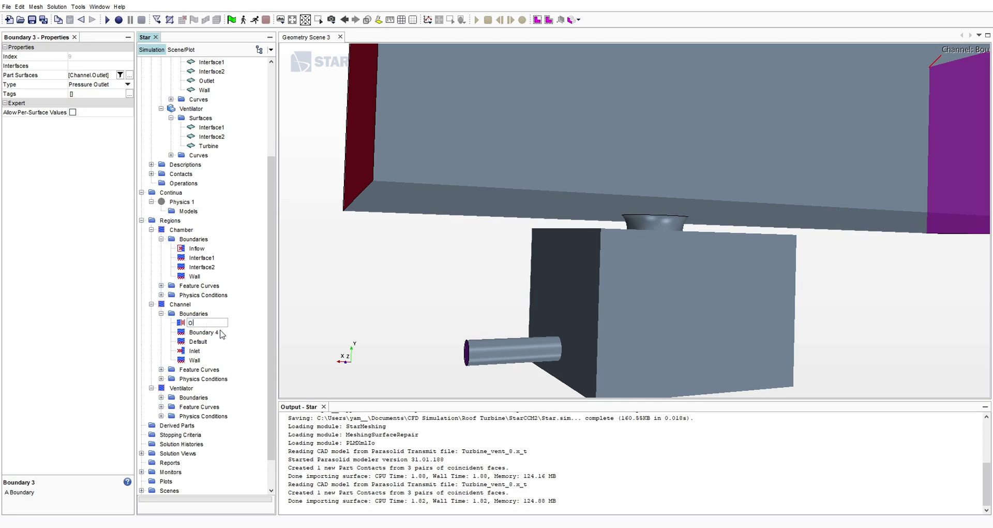
text(utlet)
key(Return)
- Assign the Interface1 surface to Boundary 4 and rename it 'Interface1'
click(210, 324)
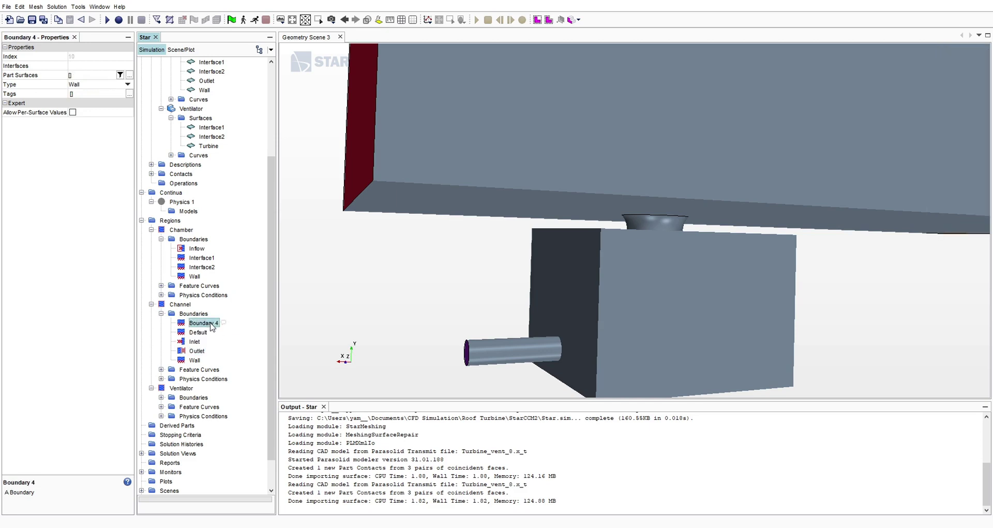
click(87, 76)
click(92, 95)
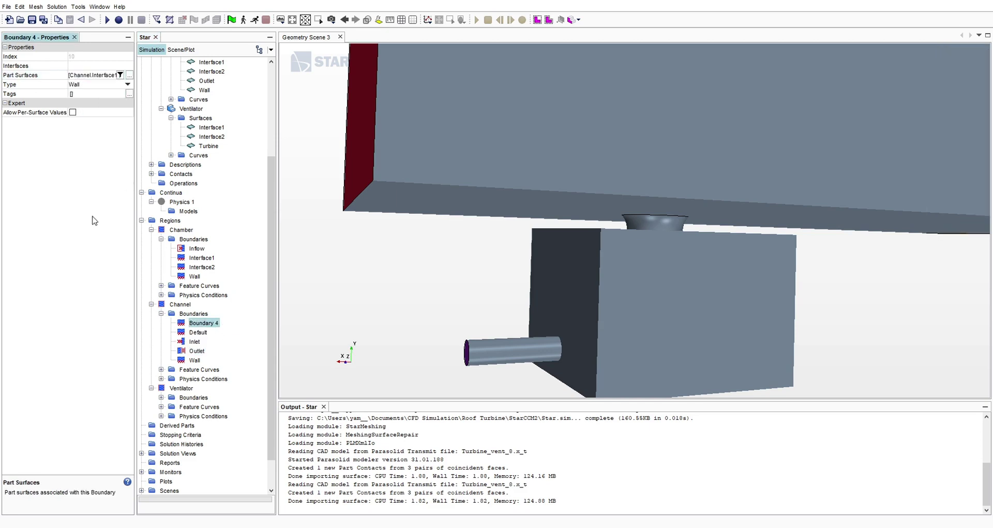
click(205, 324)
text(Interface)
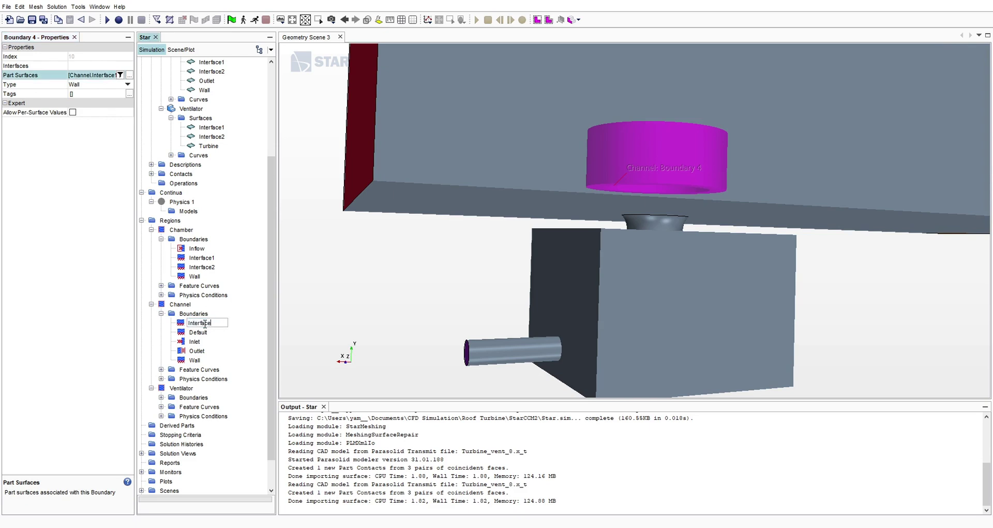
text(12)
key(BackSpace)
key(Return)
- Rename the Default boundary to 'Interface2' and check the Interface1 and Interface2 part surfaces
click(203, 323)
click(207, 323)
text(Inte)
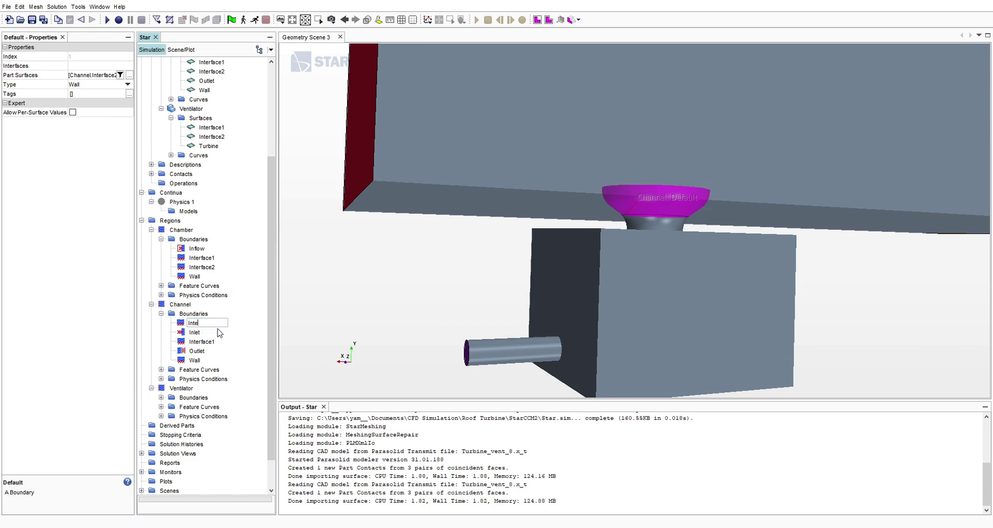
text(2)
key(Return)
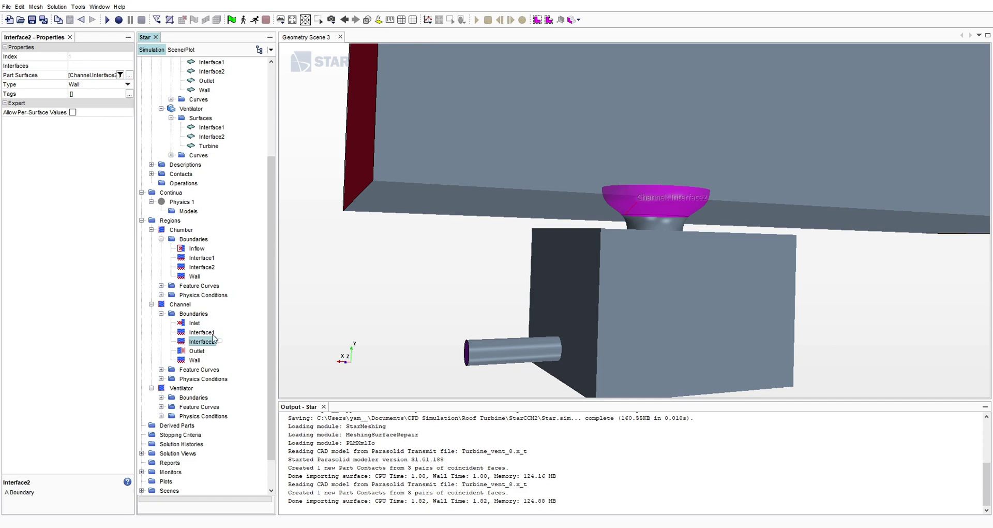
click(213, 334)
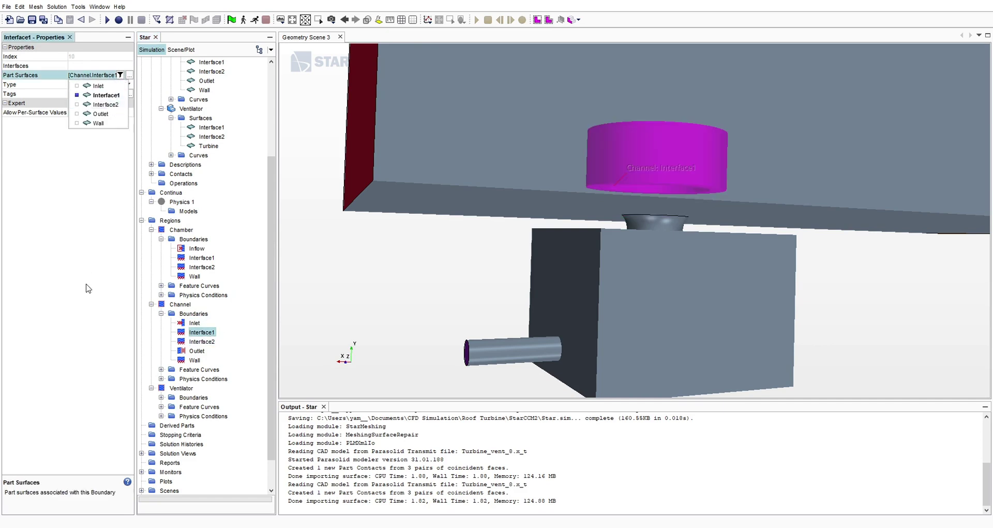
click(211, 343)
click(93, 76)
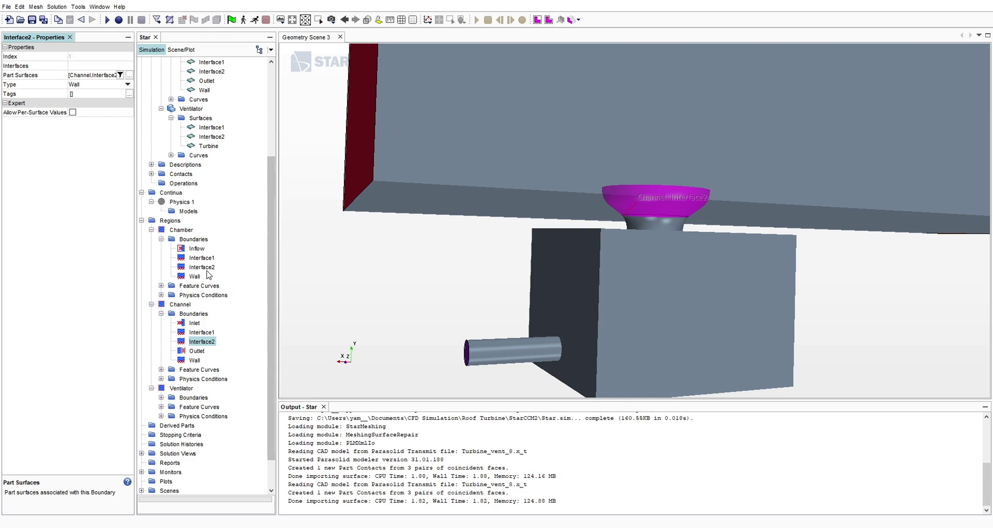
scroll(192, 393, down, 2)
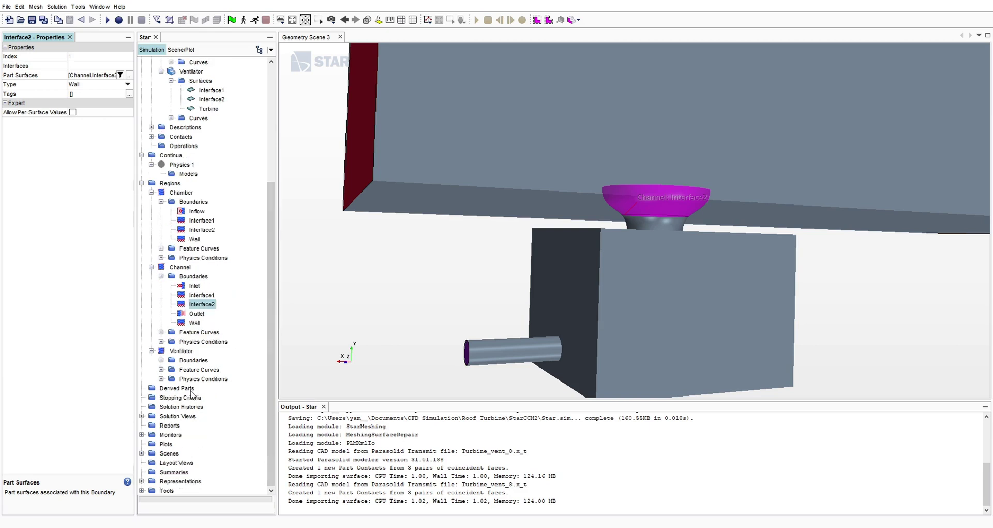
- Expand the Ventilator region's Boundaries and add two new boundaries
click(181, 351)
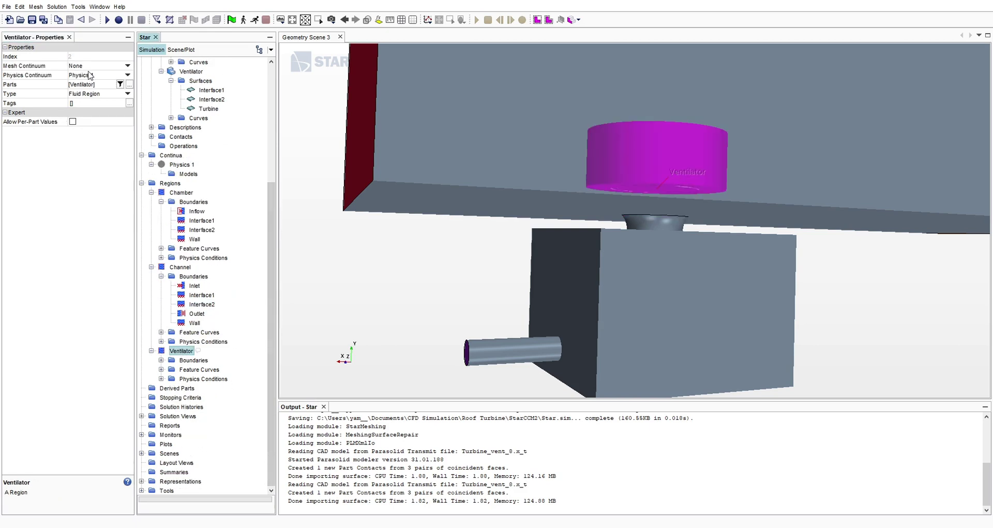
right_click(182, 351)
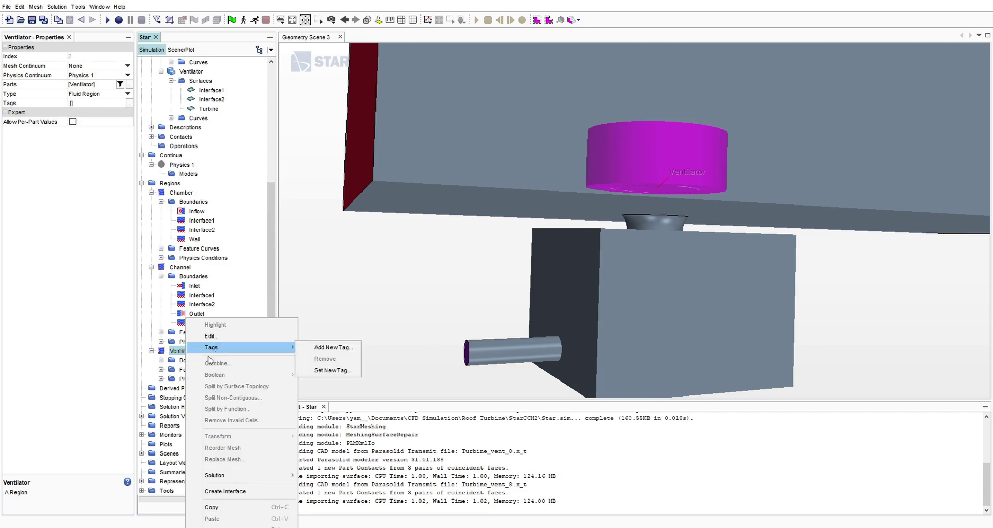
click(160, 367)
click(162, 360)
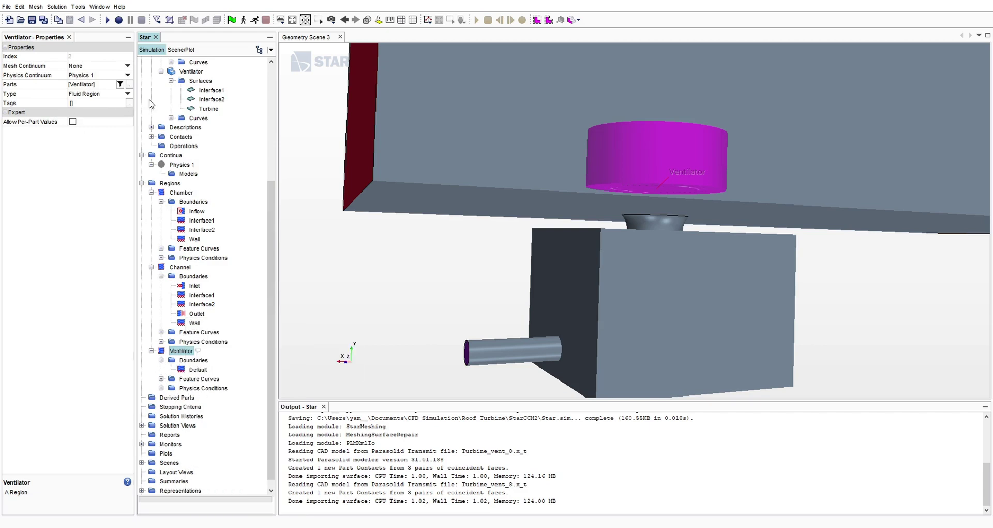
scroll(151, 104, up, 6)
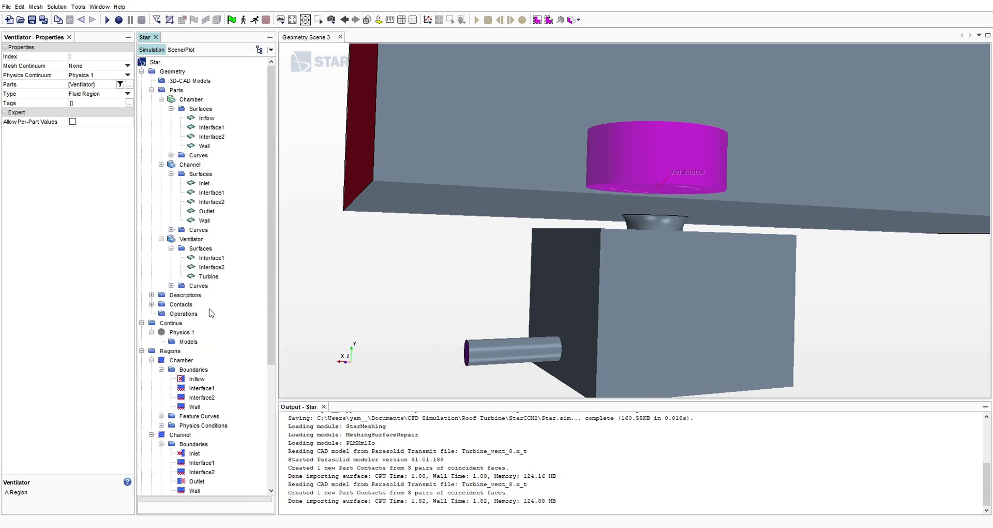
scroll(210, 312, down, 6)
right_click(192, 352)
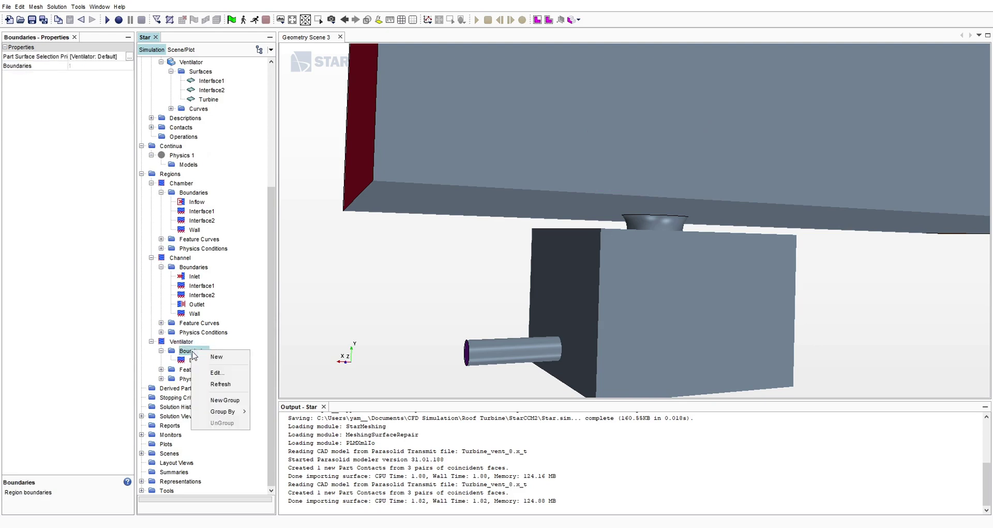
click(193, 354)
right_click(193, 353)
click(217, 356)
right_click(197, 354)
click(210, 359)
- Rename Boundary 1 to 'Interface1' and assign it the Ventilator Interface1 surface
click(208, 360)
text(Ine)
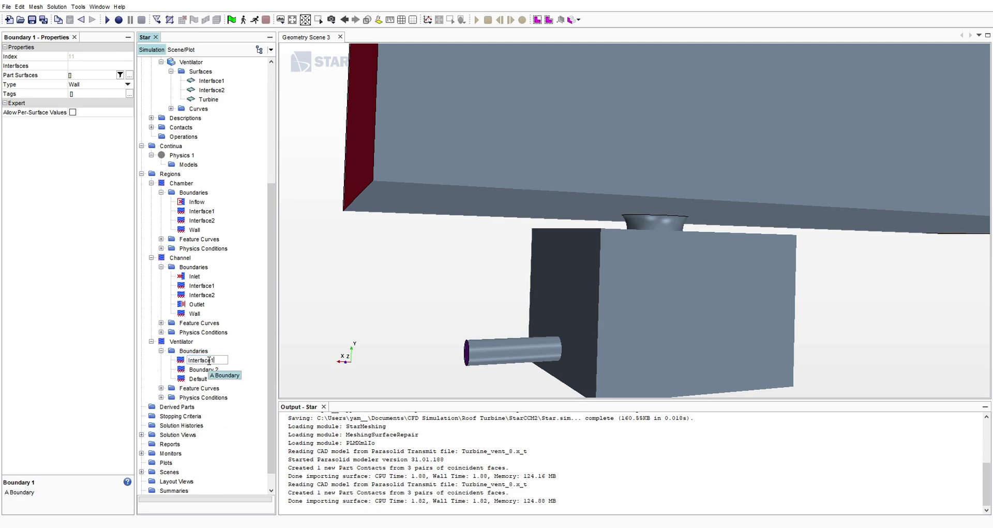
key(Return)
click(97, 84)
click(97, 74)
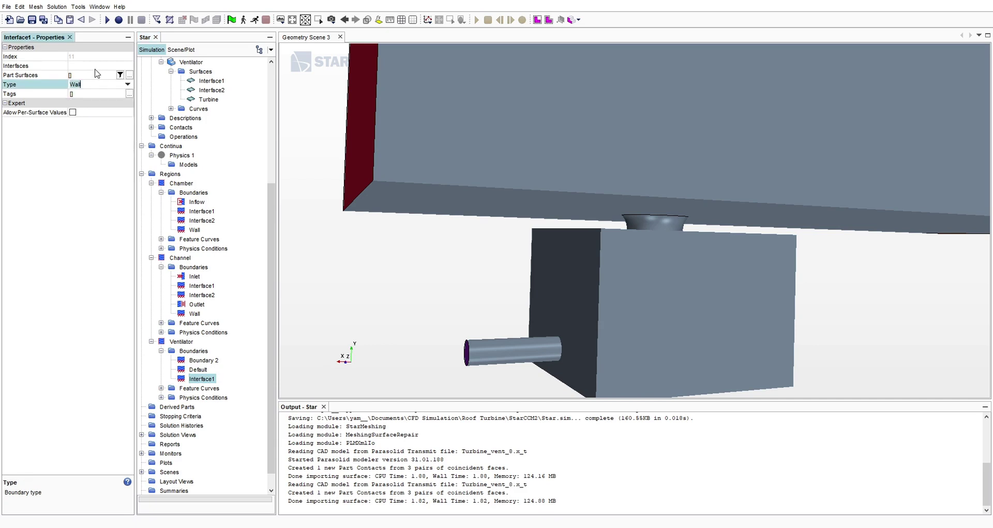
click(96, 75)
click(101, 86)
click(140, 310)
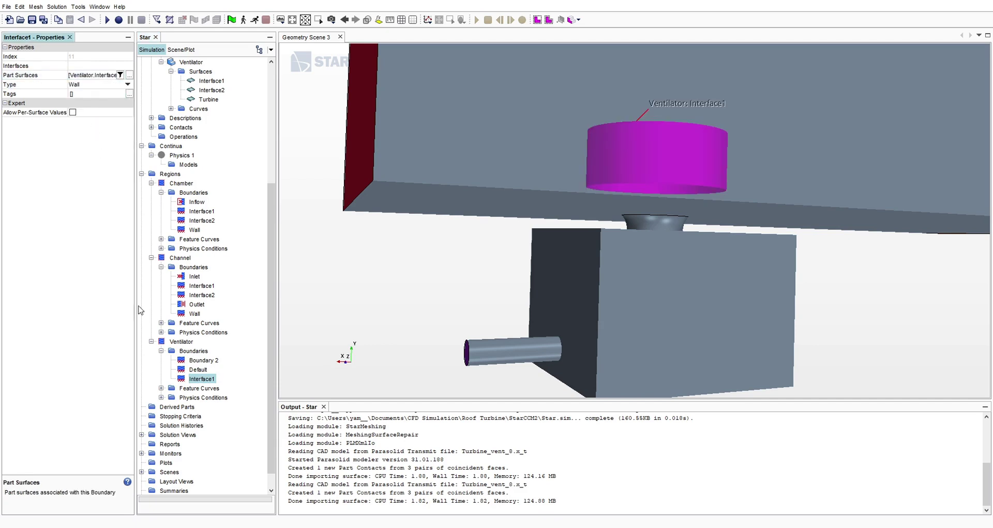
- Limit the Default boundary to the Turbine surface and rename it 'Turbine'
click(198, 369)
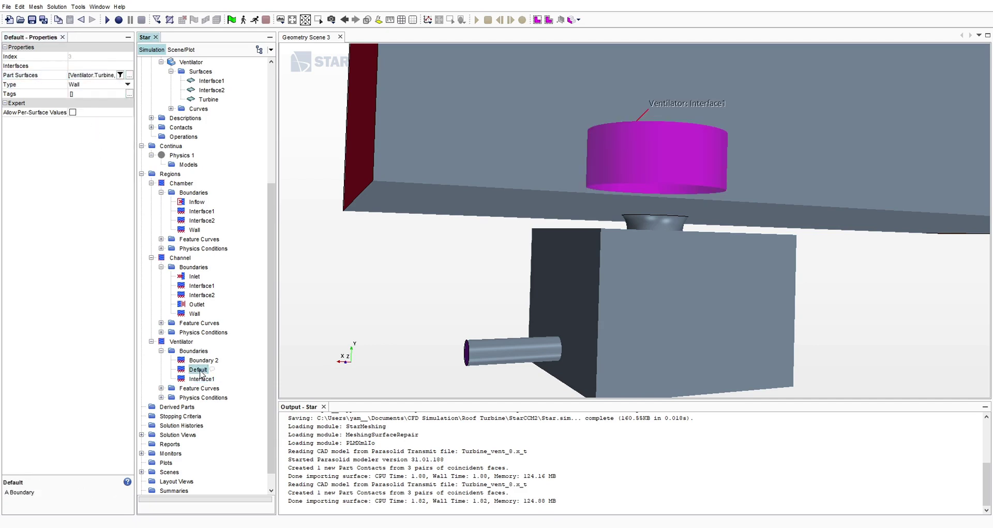
click(97, 75)
click(88, 134)
click(201, 370)
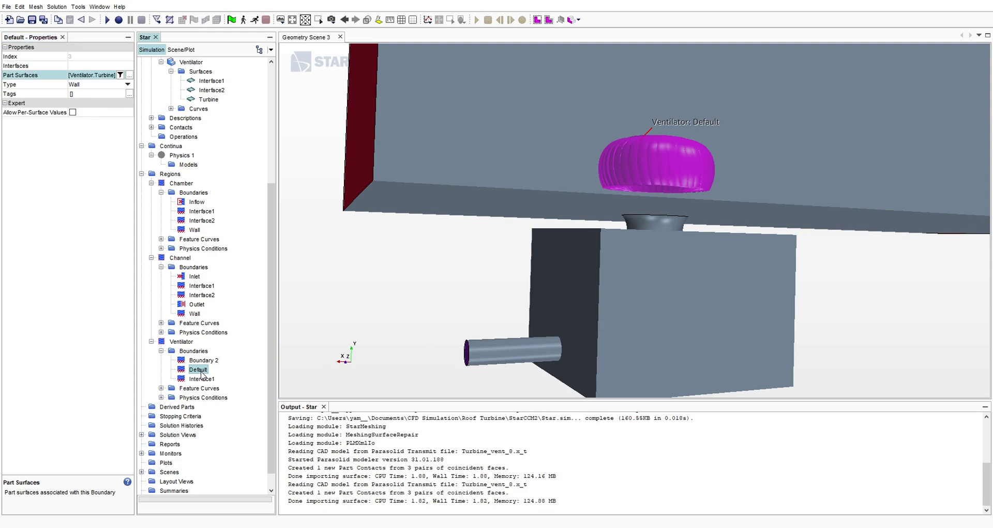
text(Turbine)
key(Return)
- Rename Boundary 2 to 'Interface2' and assign it the Ventilator Interface2 surface
click(205, 361)
key(F2)
text(Inter)
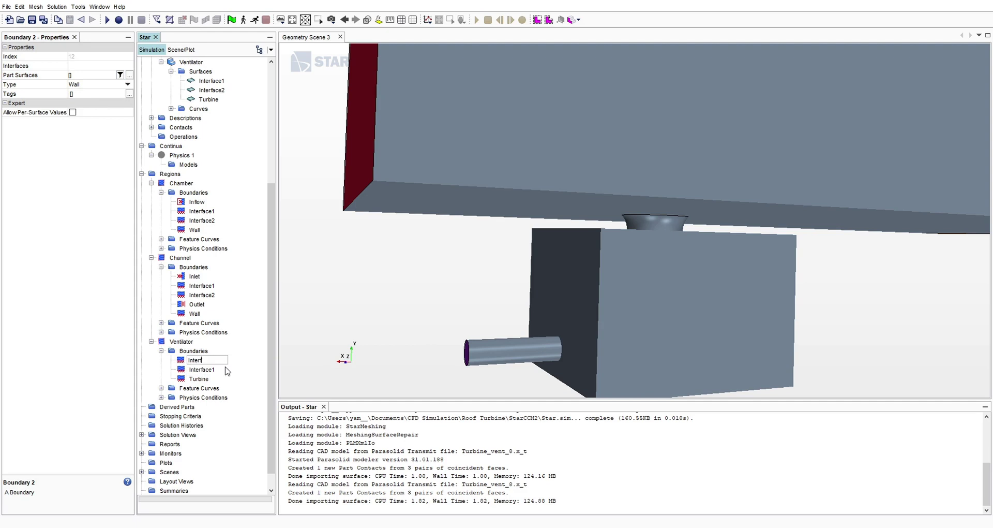
text(face)
key(Return)
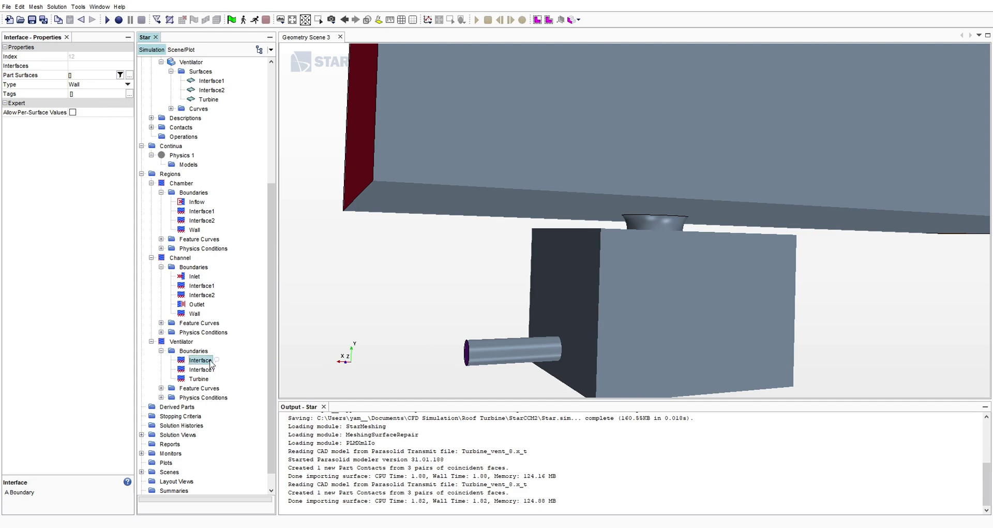
click(210, 360)
text(2)
key(Return)
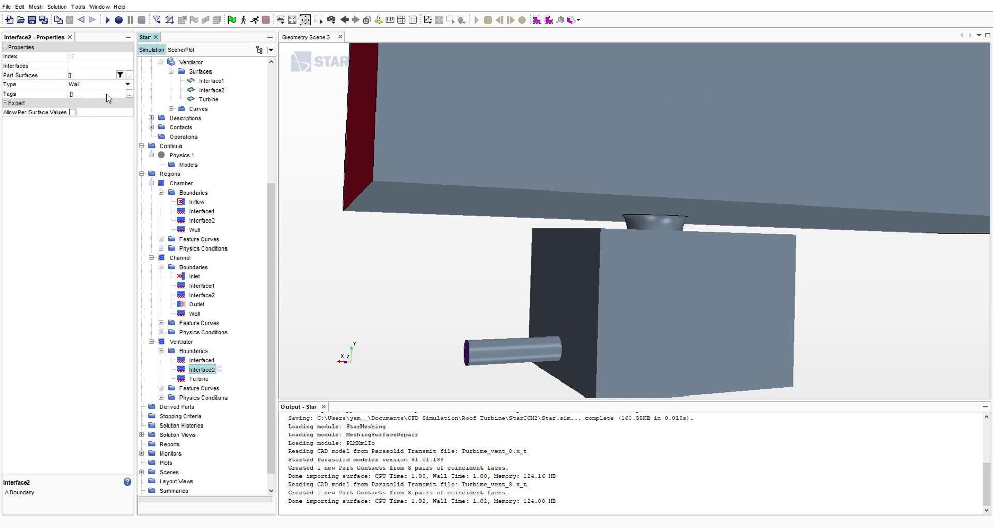
click(93, 75)
click(82, 94)
click(89, 213)
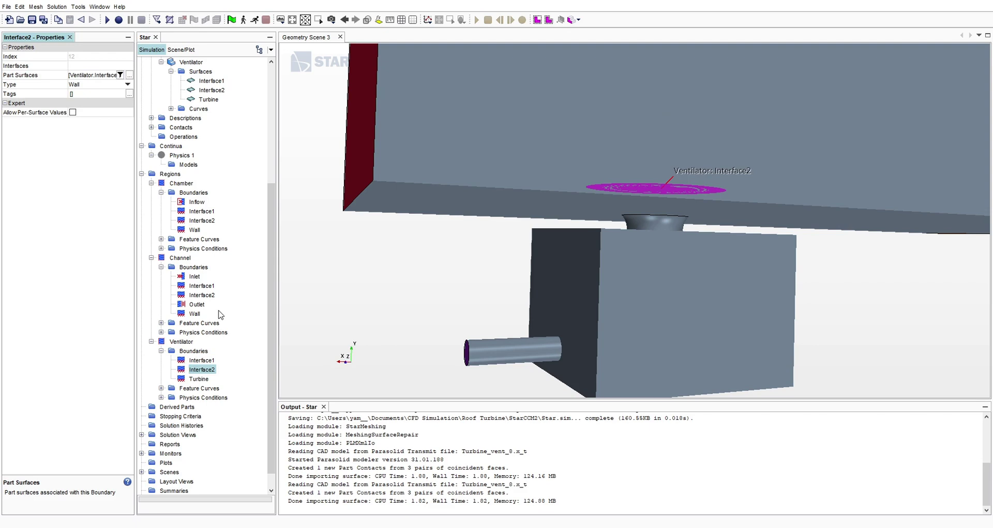
drag(667, 151, 669, 149)
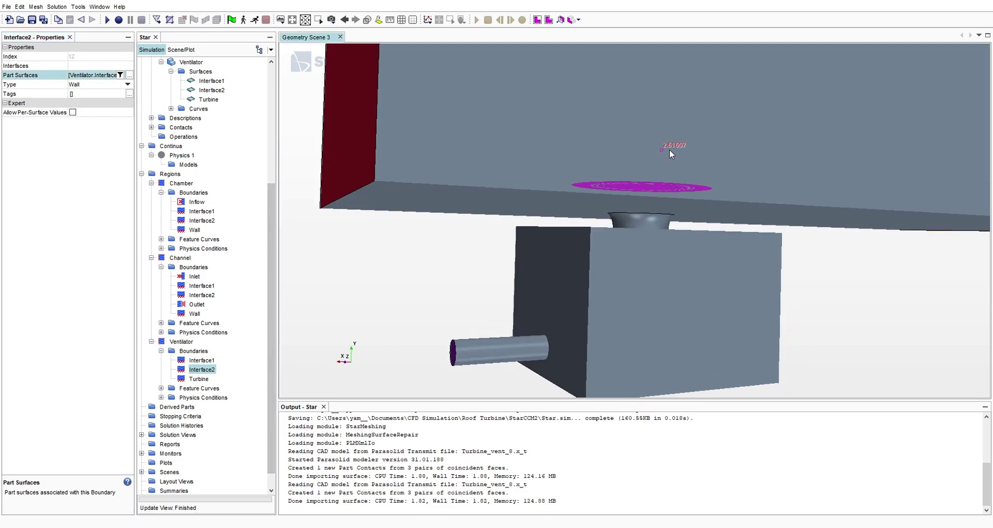
drag(570, 150, 569, 176)
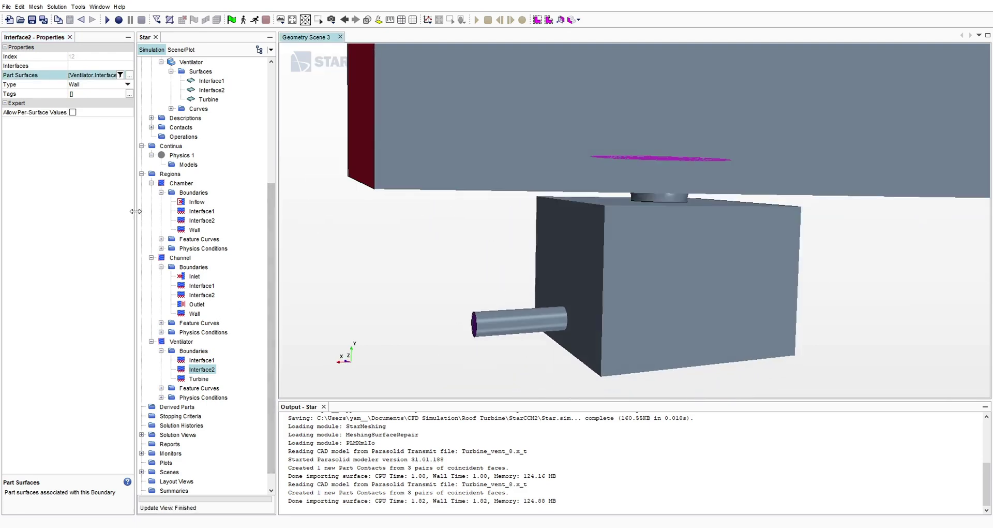
click(182, 184)
click(201, 211)
scroll(592, 173, up, 5)
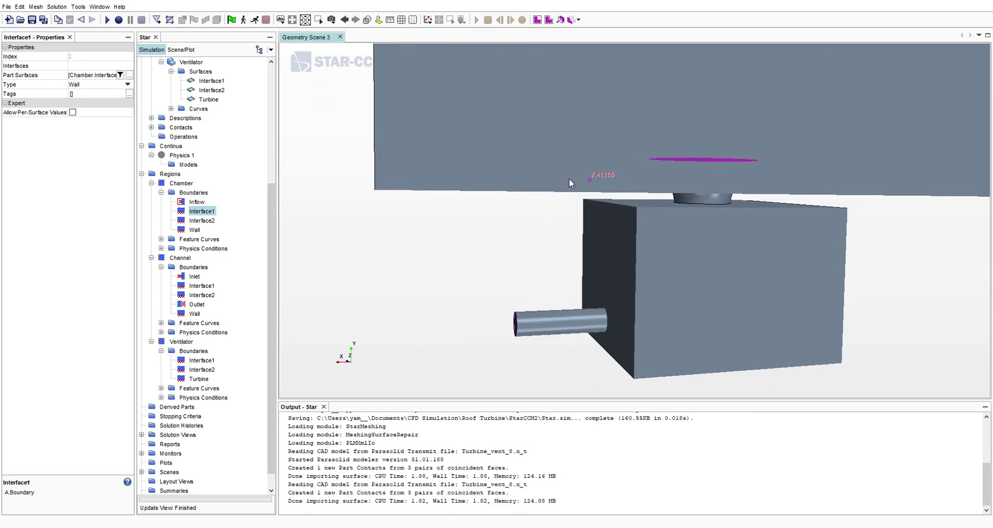
drag(709, 189, 715, 187)
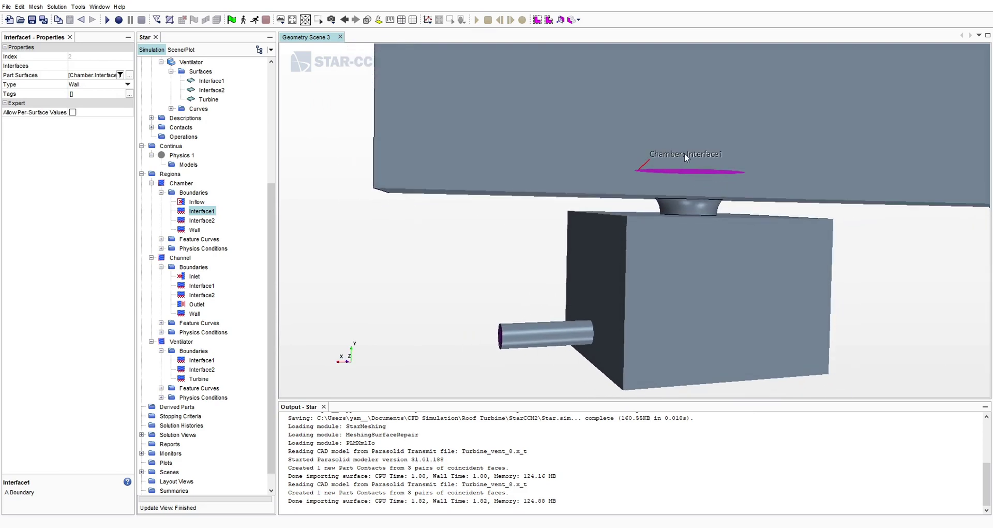
drag(685, 157, 657, 202)
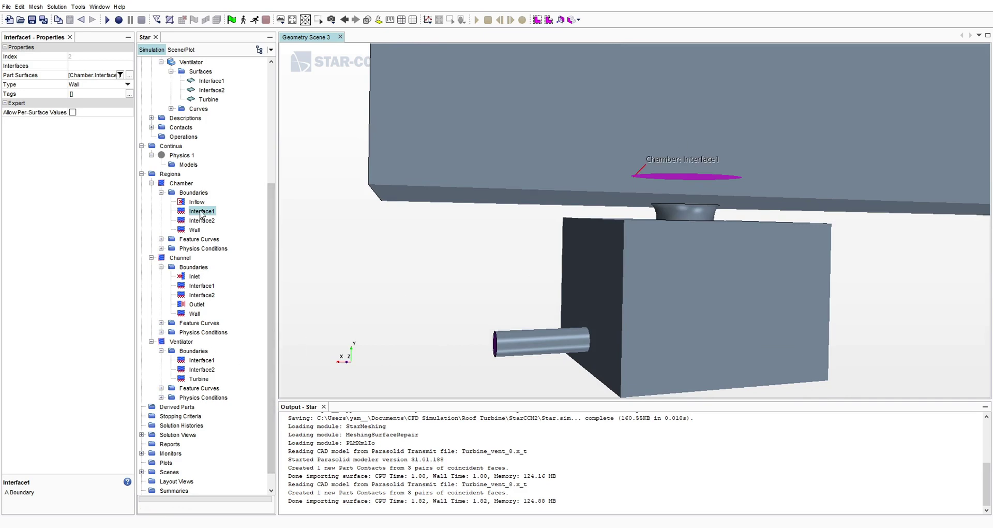
scroll(696, 191, up, 5)
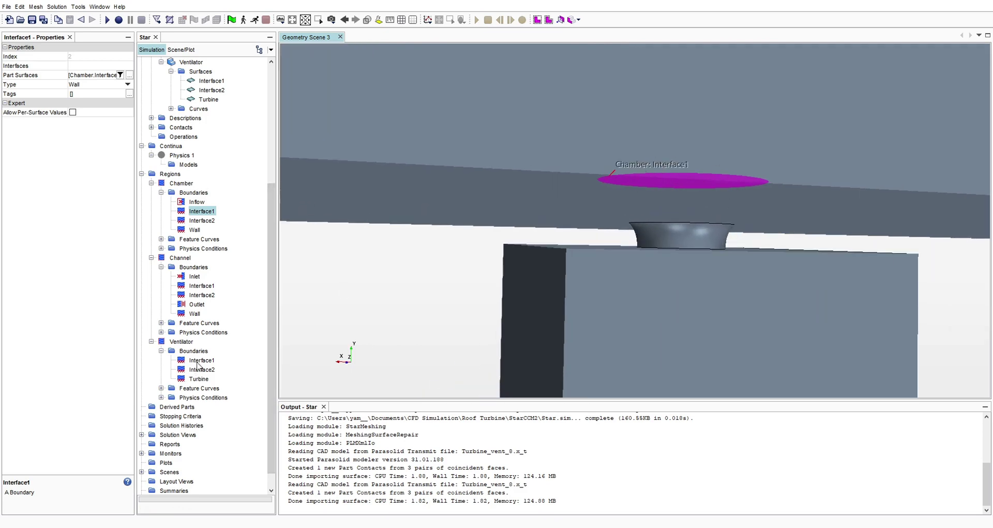
drag(576, 263, 635, 197)
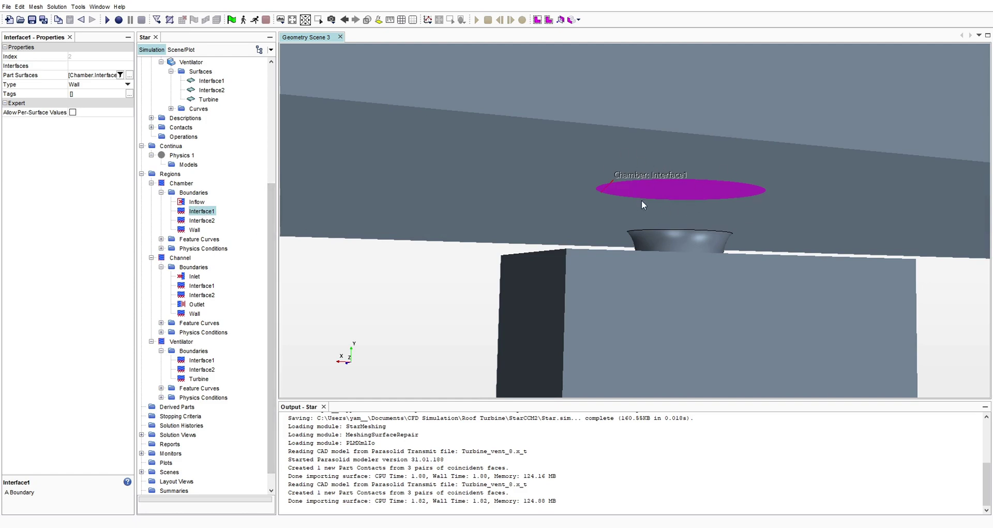
drag(643, 205, 659, 186)
drag(616, 228, 641, 191)
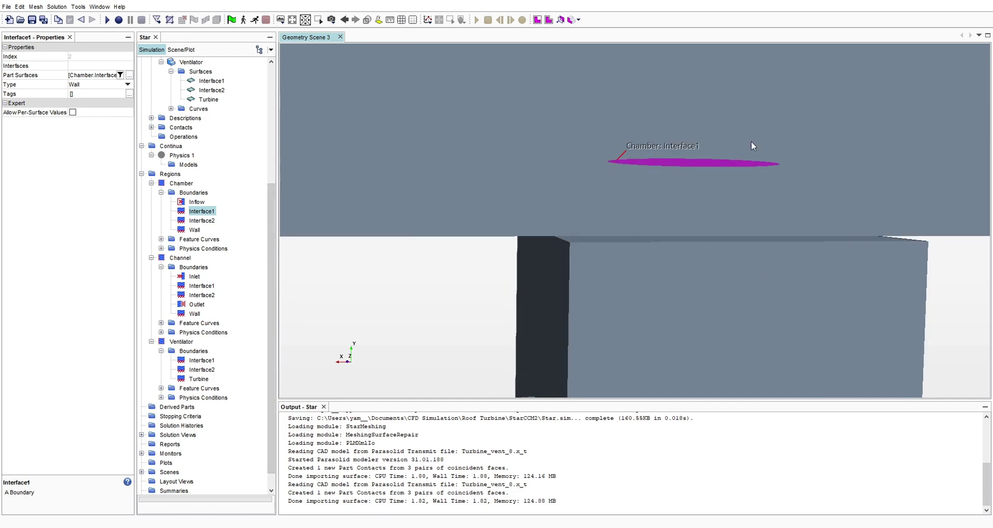
click(203, 361)
click(187, 369)
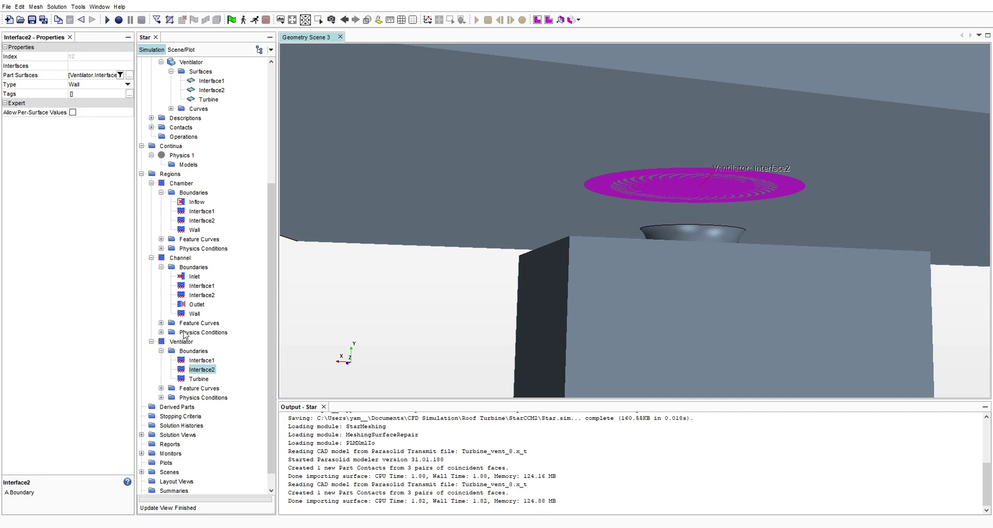
ctrl+click(208, 214)
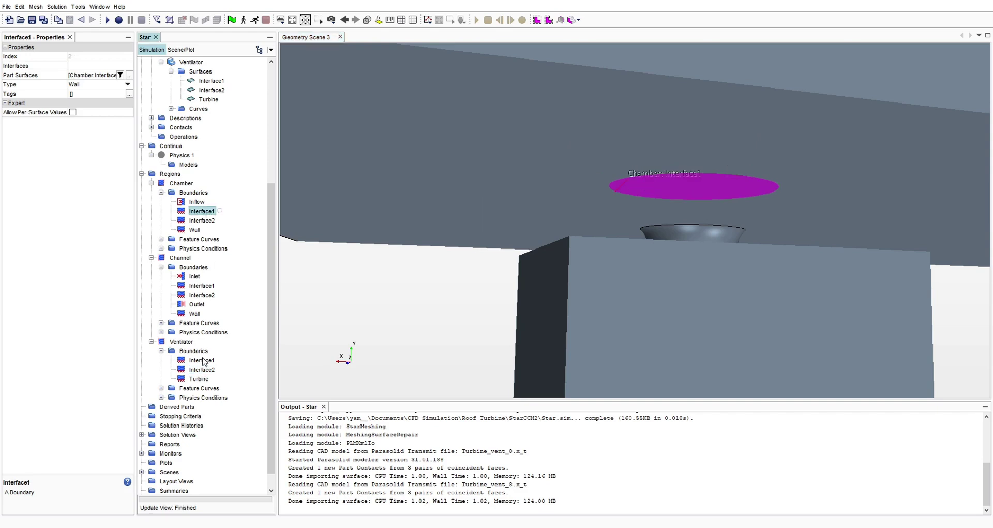
right_click(208, 213)
click(276, 255)
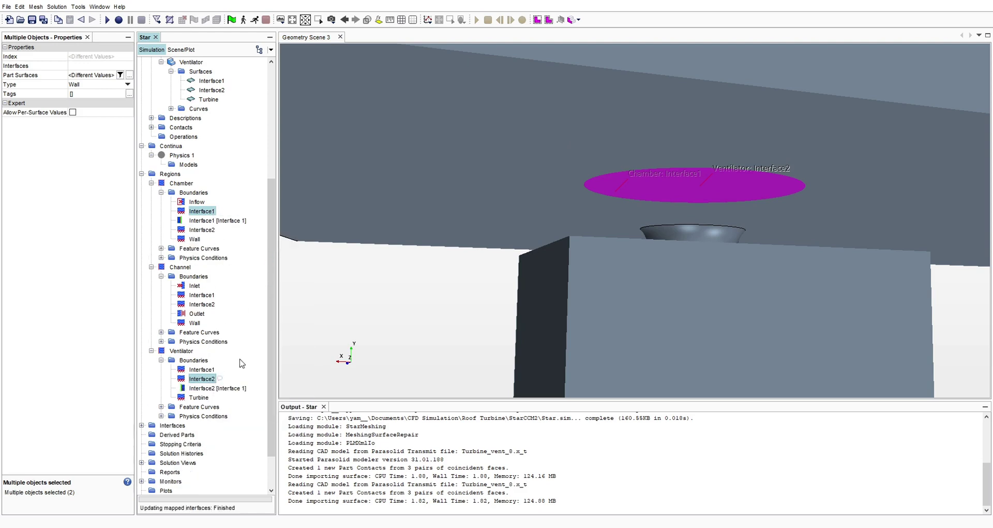
drag(495, 193, 645, 187)
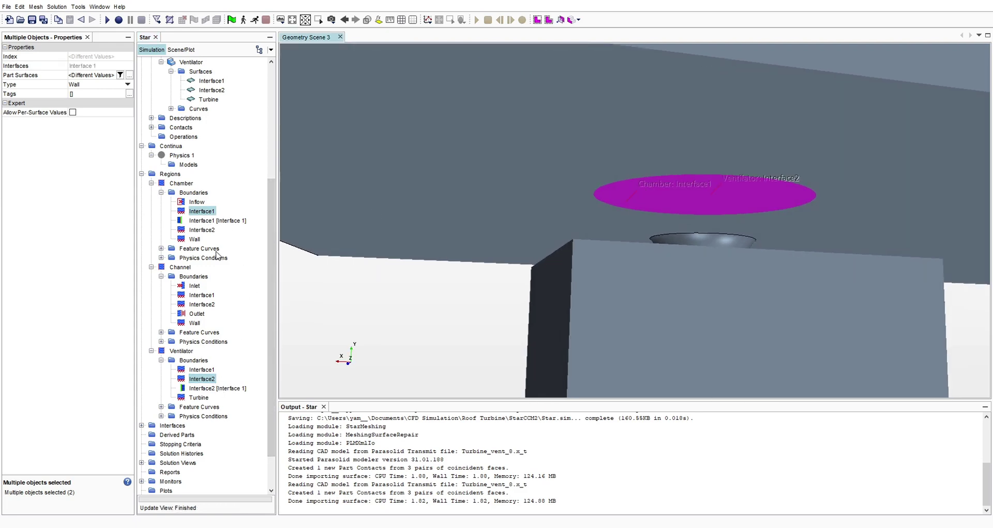
click(216, 230)
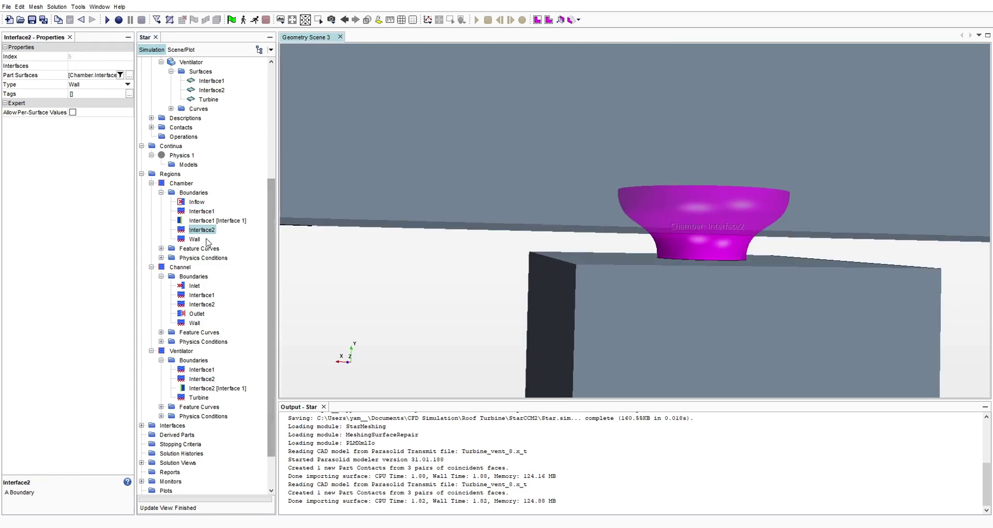
drag(723, 238, 641, 241)
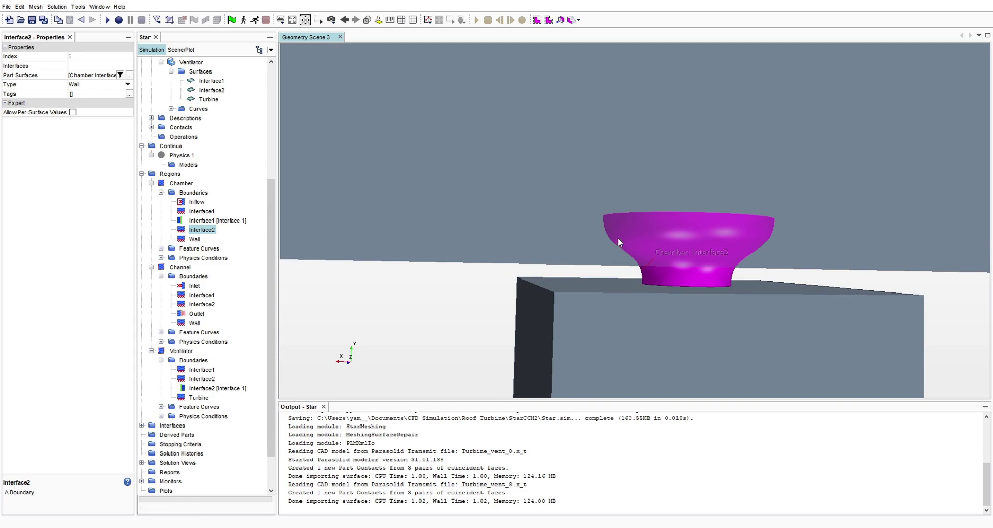
drag(640, 236, 613, 233)
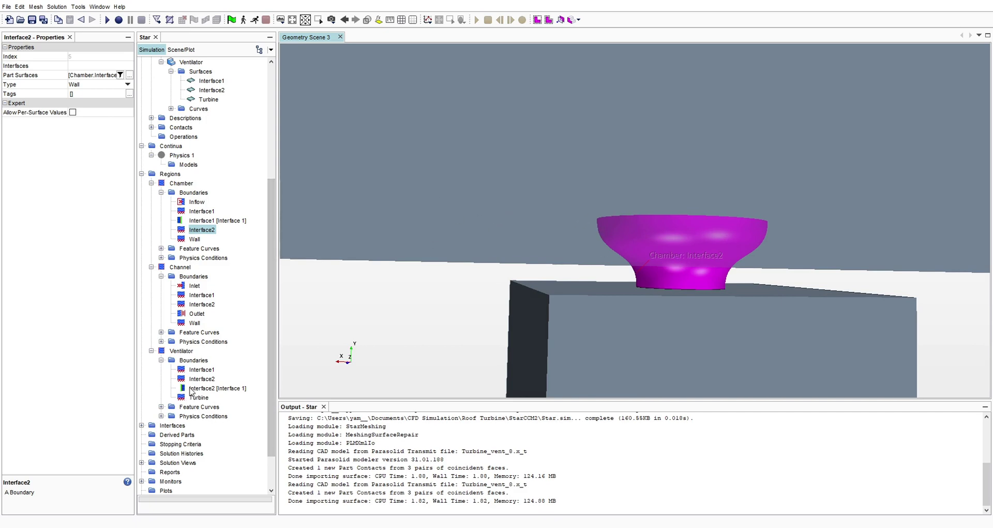
click(205, 370)
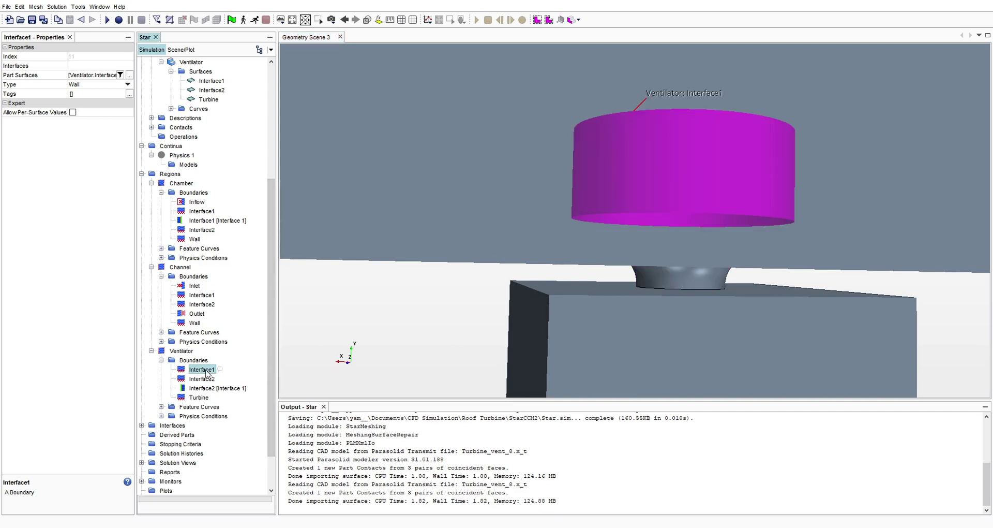
- Inspect the Interface1 and Interface2 boundaries of the Channel and Chamber regions
click(200, 296)
click(201, 307)
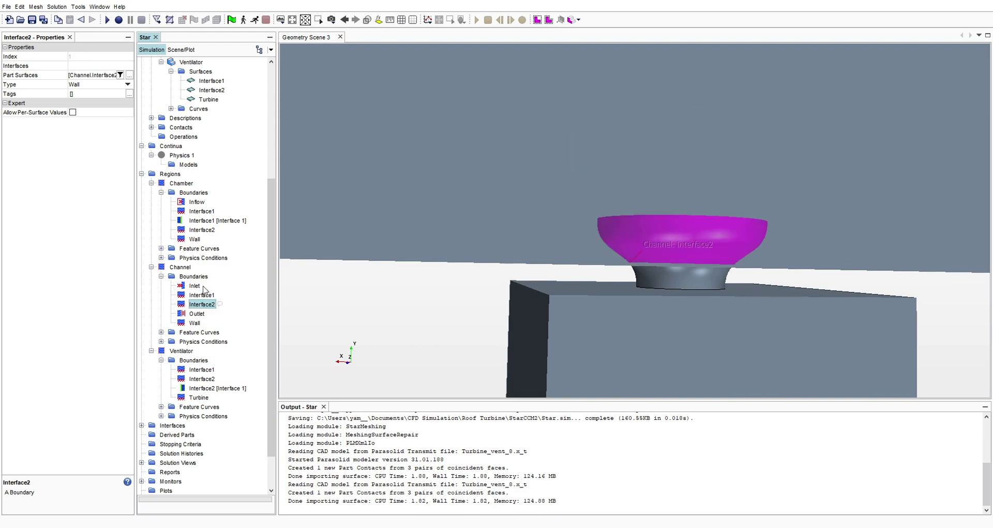
click(208, 212)
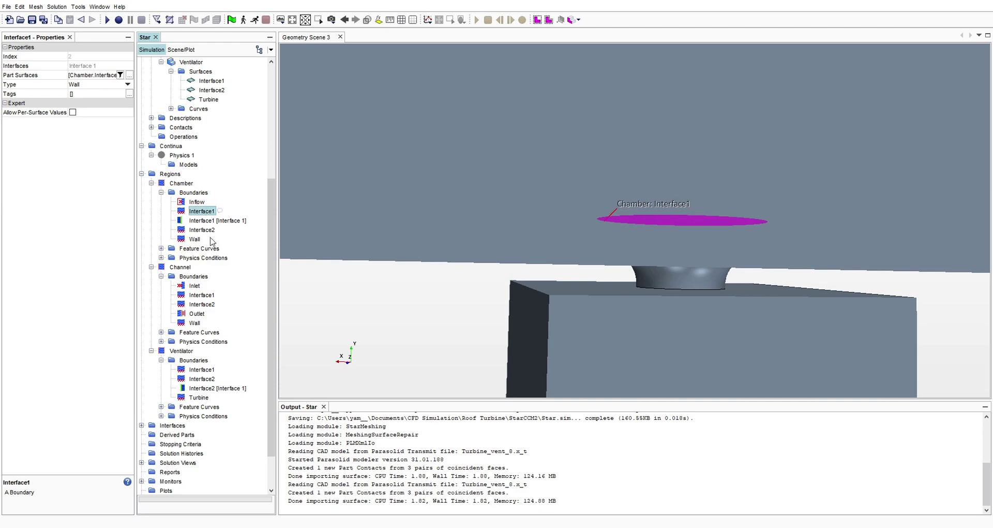
click(212, 219)
click(207, 230)
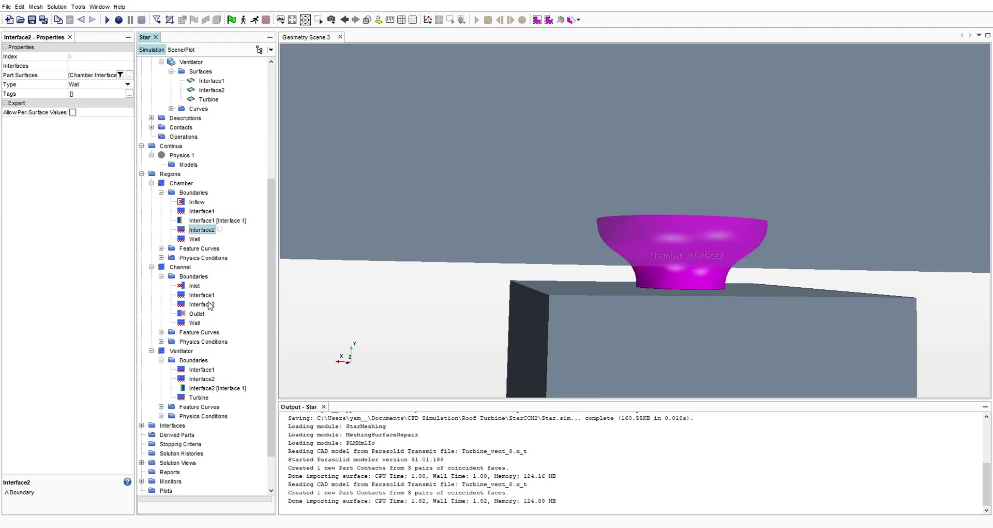
- Select Channel Interface2 together with Chamber Interface2 and create Interface 2 from them
click(209, 305)
ctrl+click(203, 231)
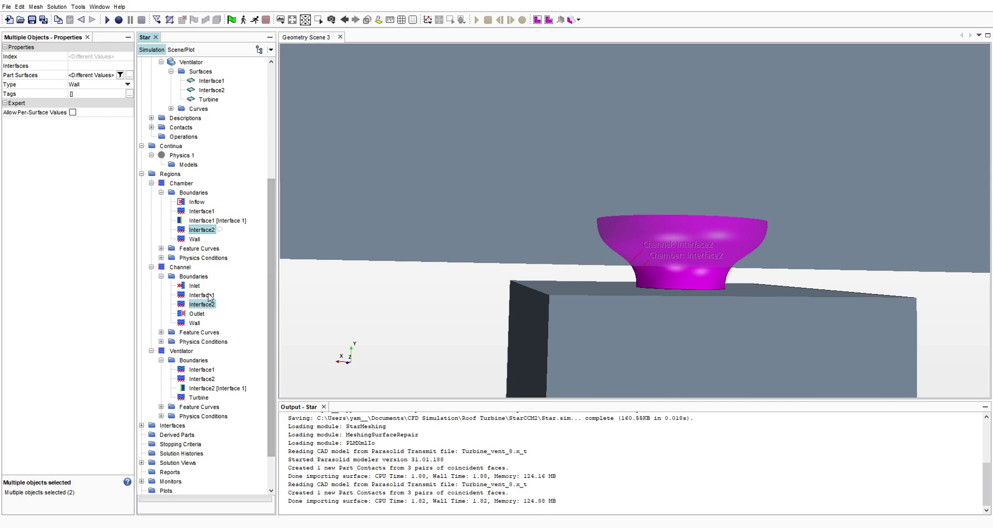
click(205, 305)
ctrl+click(207, 231)
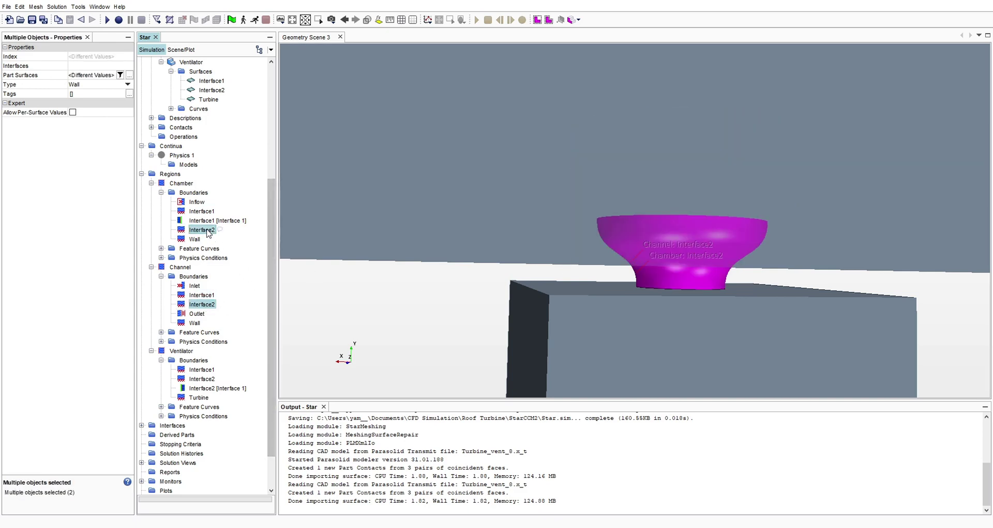
right_click(208, 229)
click(247, 275)
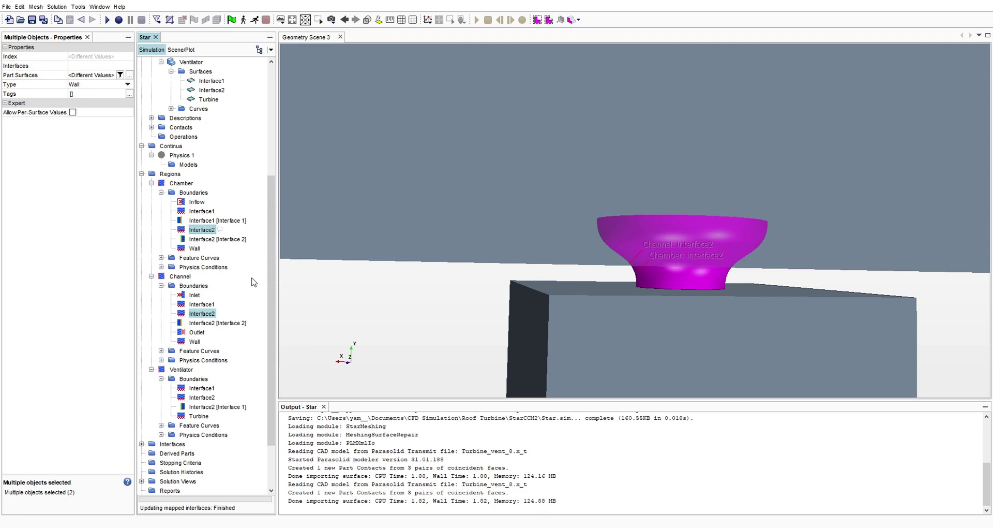
scroll(238, 250, down, 2)
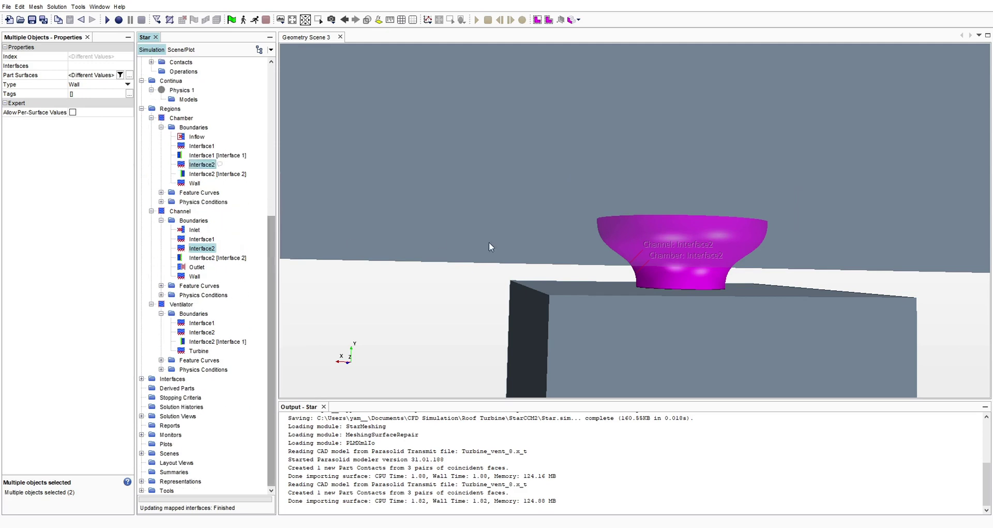
drag(672, 237, 668, 242)
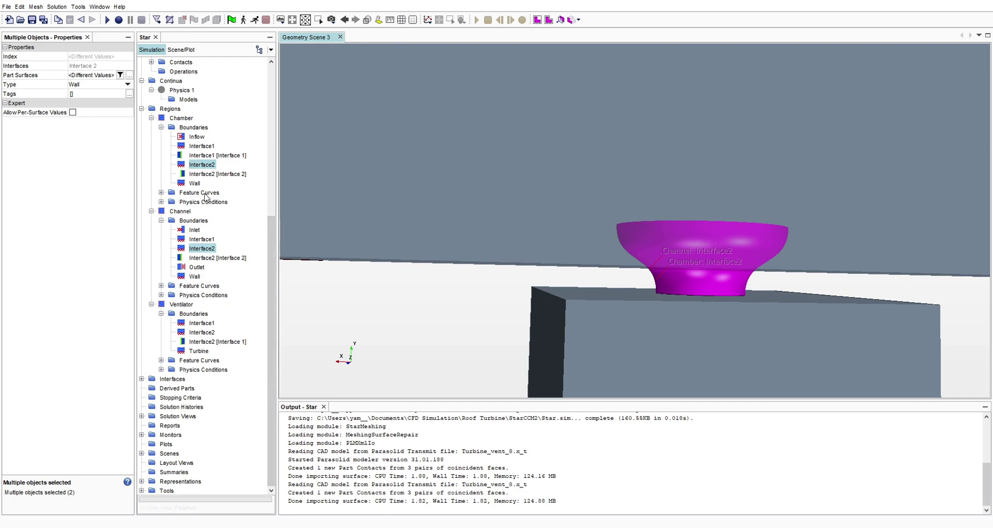
- Select Channel Interface1 together with Ventilator Interface1 and create Interface 3 from them
click(211, 241)
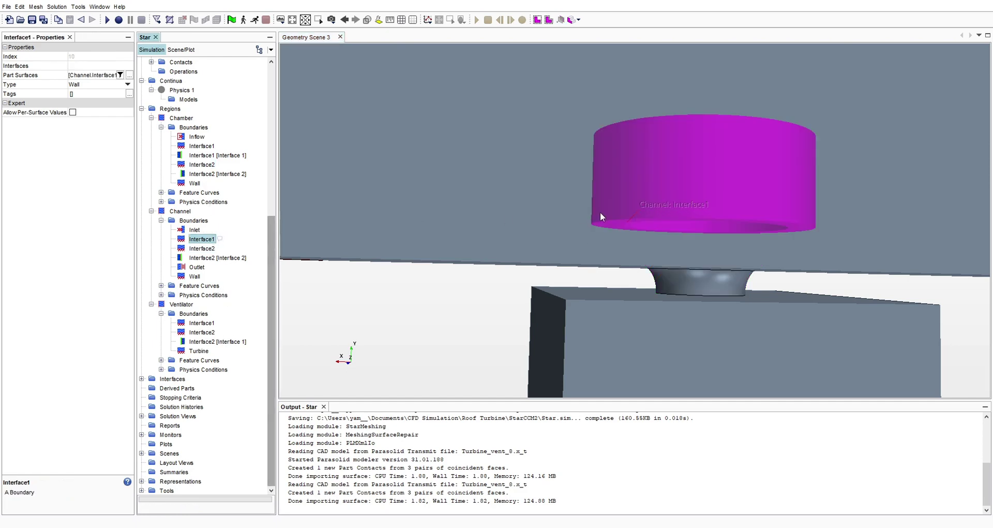
drag(578, 213, 630, 206)
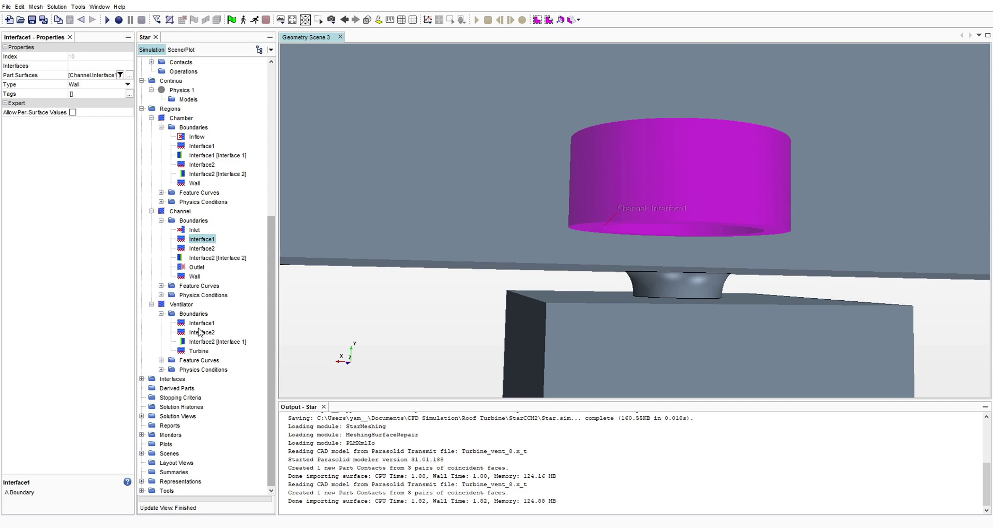
drag(639, 204, 514, 249)
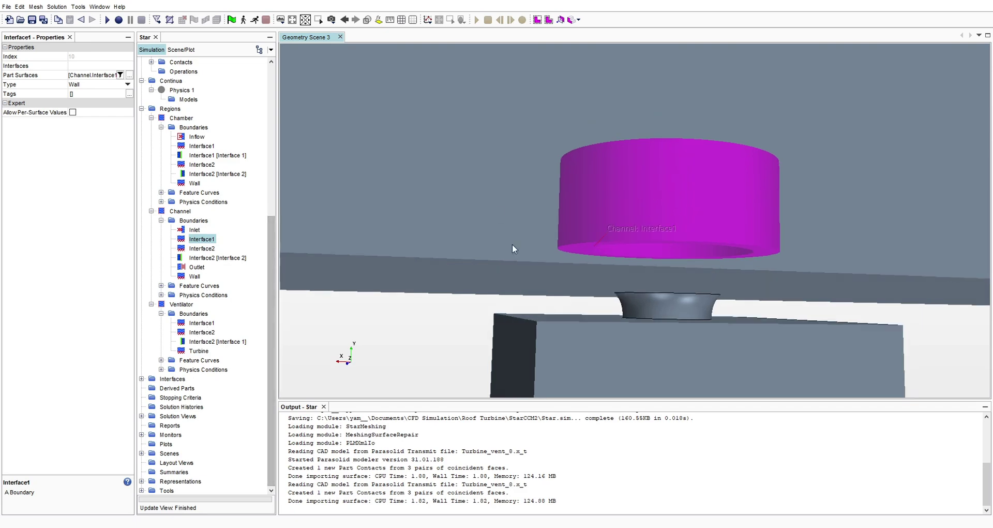
click(203, 323)
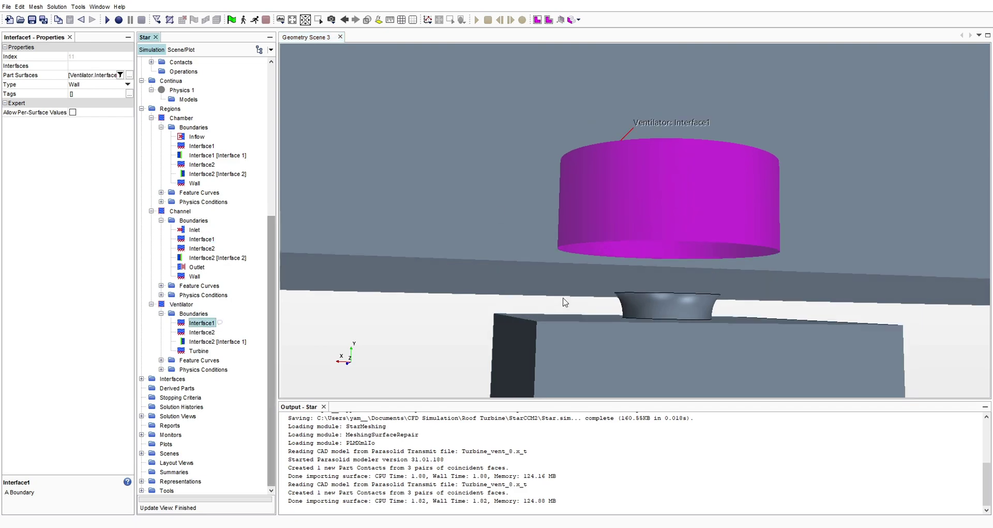
click(205, 239)
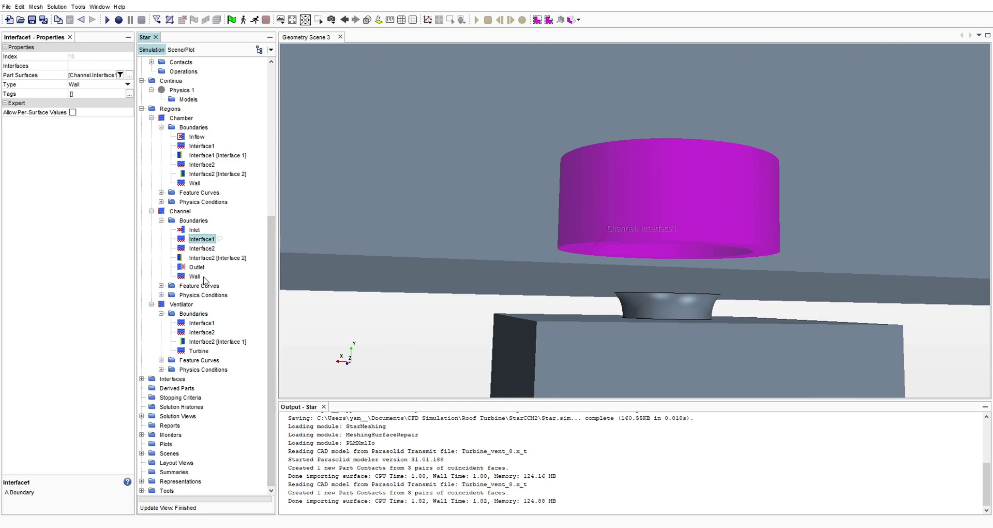
ctrl+click(201, 323)
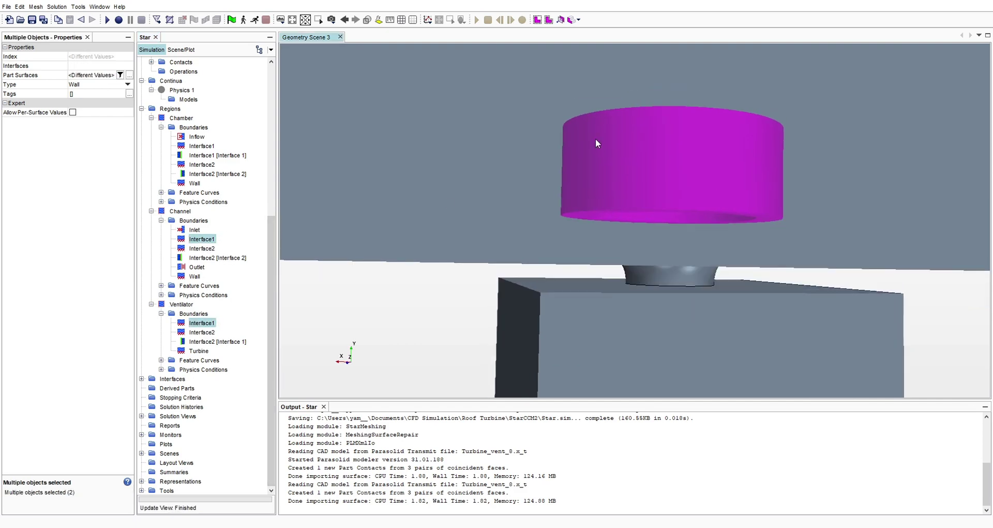
right_click(208, 239)
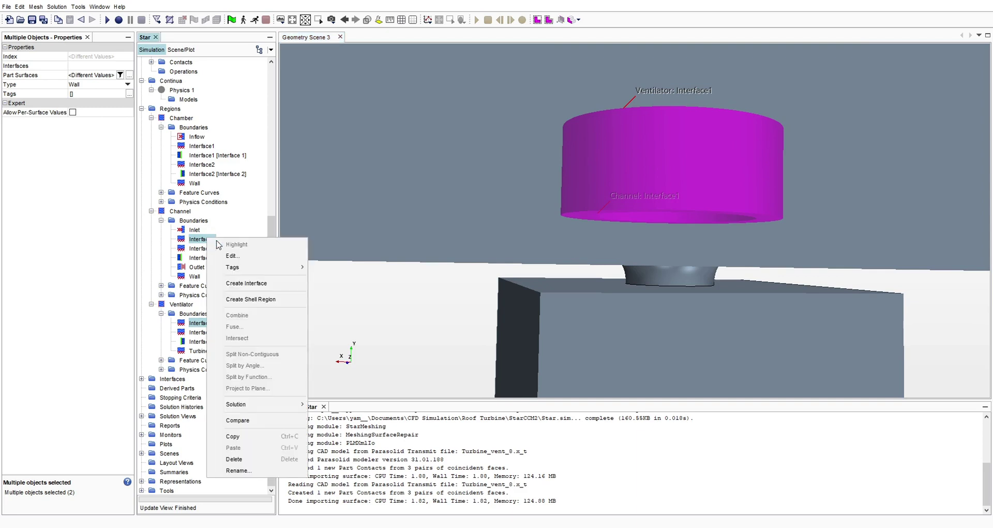
click(270, 286)
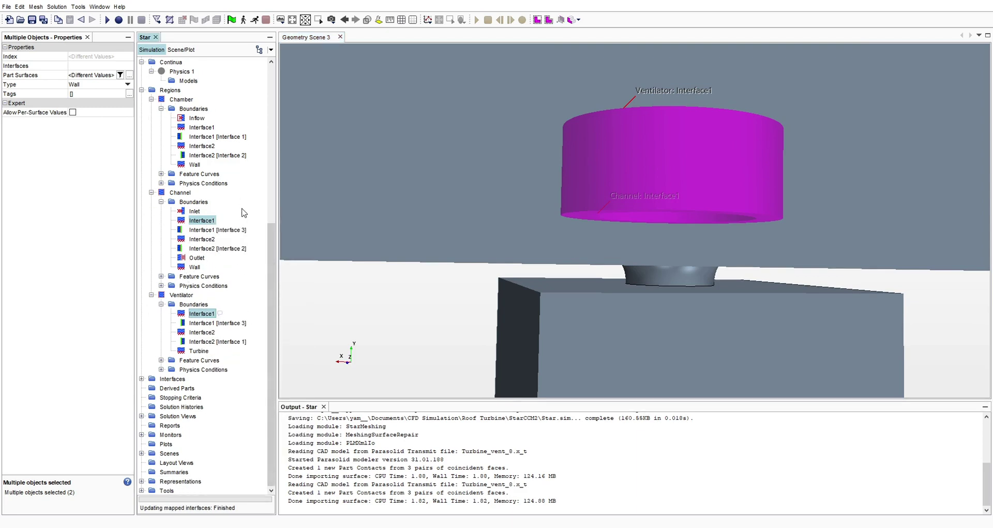
click(632, 155)
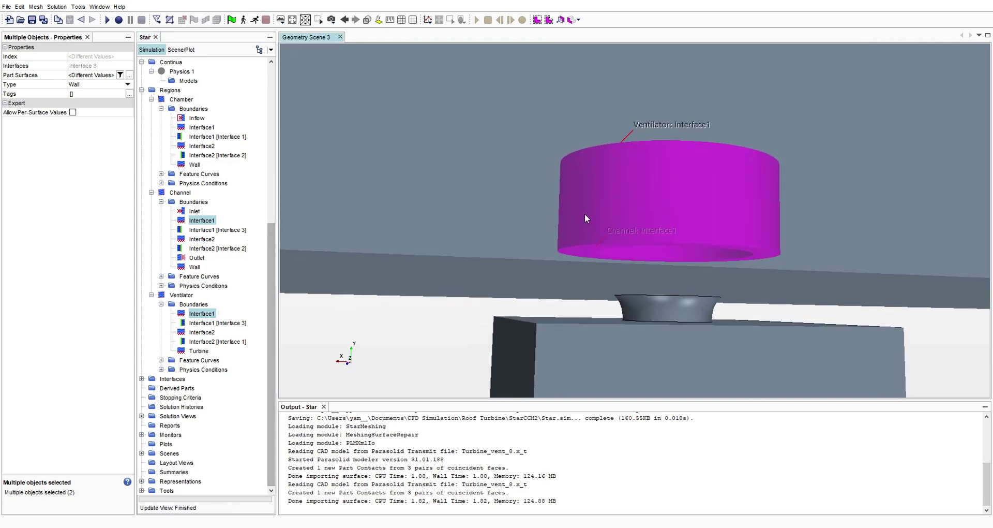
click(142, 379)
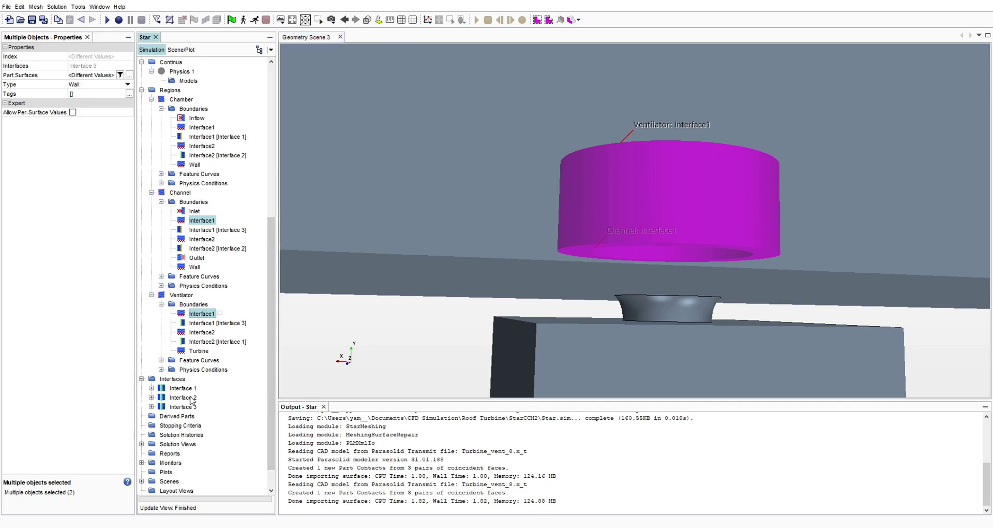
drag(697, 222, 554, 272)
click(176, 388)
drag(671, 226, 675, 219)
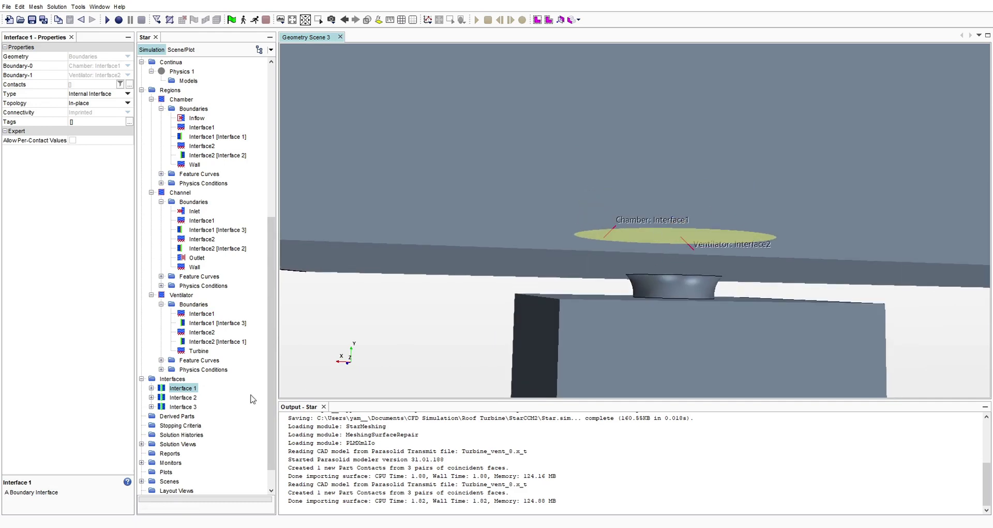
click(181, 398)
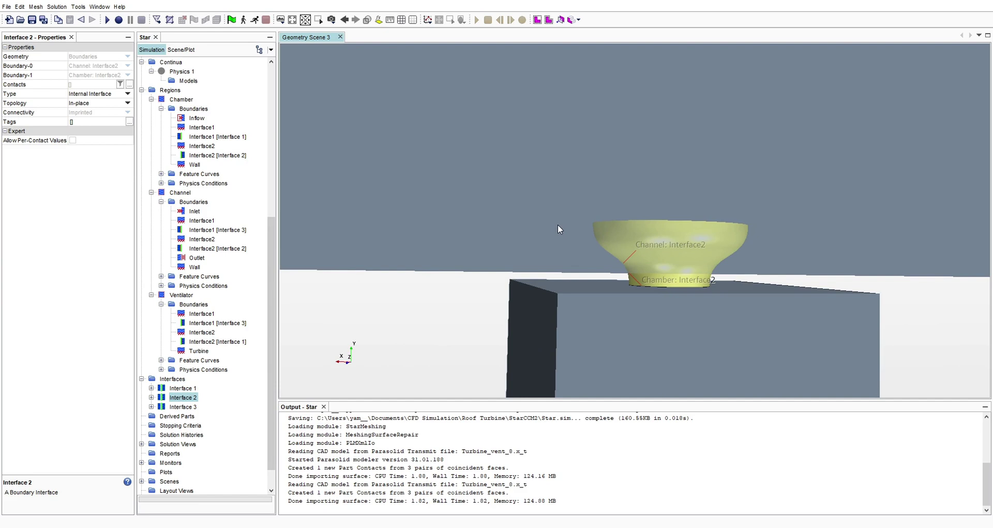
drag(558, 224, 626, 247)
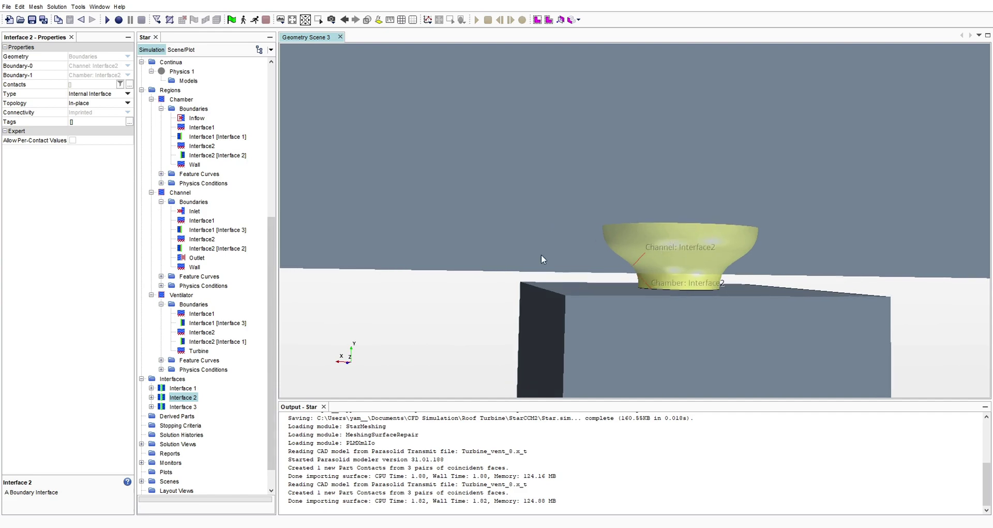
click(184, 407)
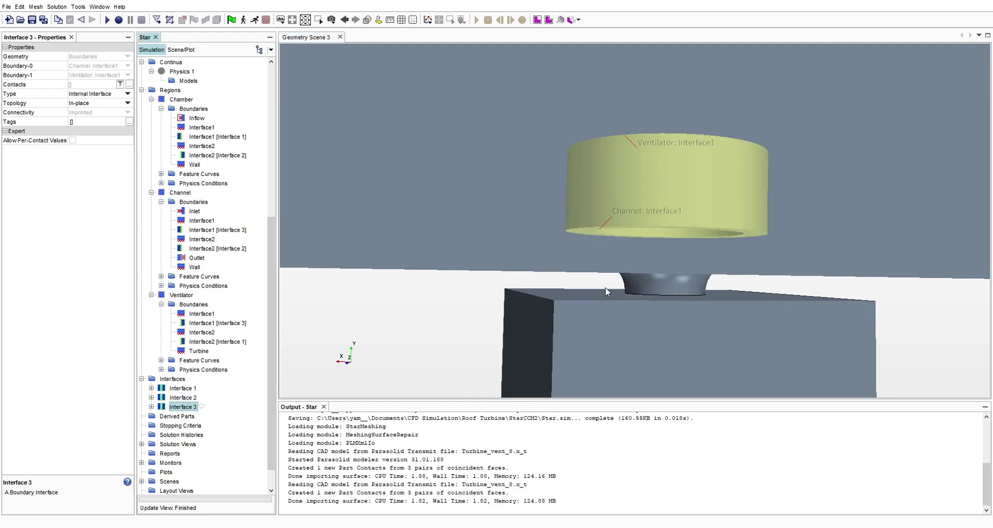
drag(594, 295, 433, 328)
click(183, 388)
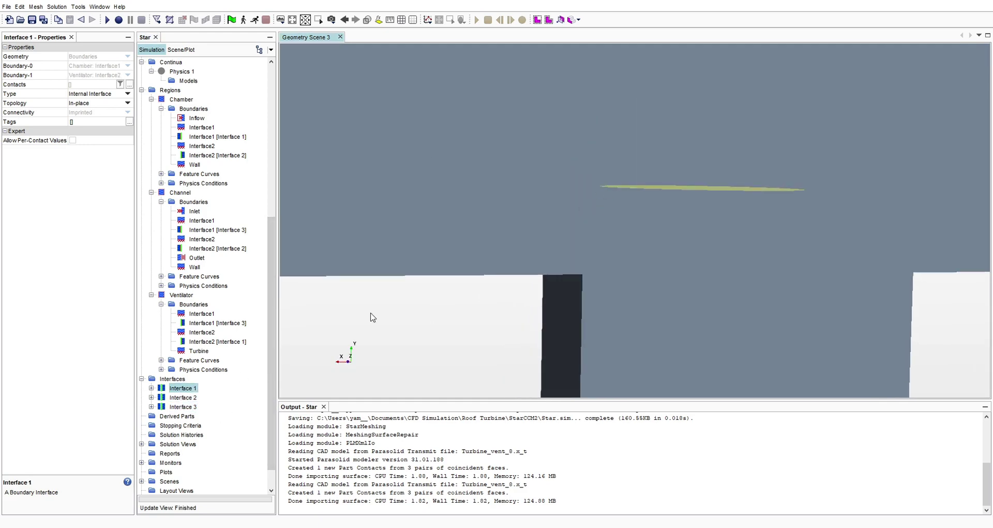
click(191, 398)
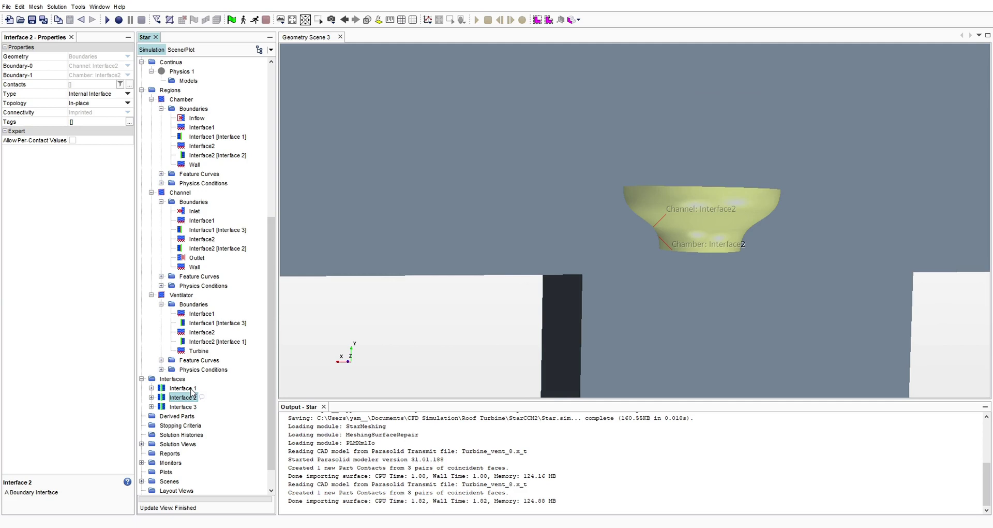
drag(667, 282, 665, 271)
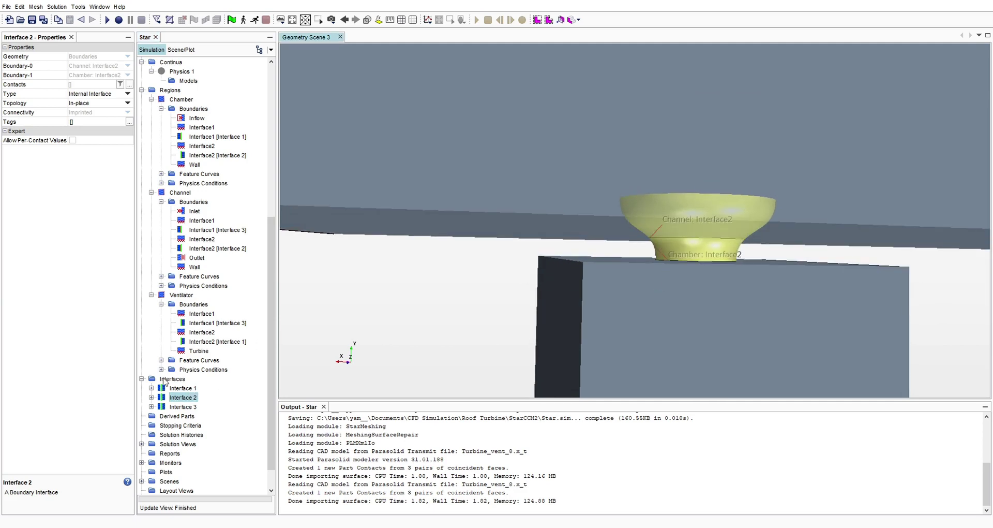
drag(667, 218, 665, 216)
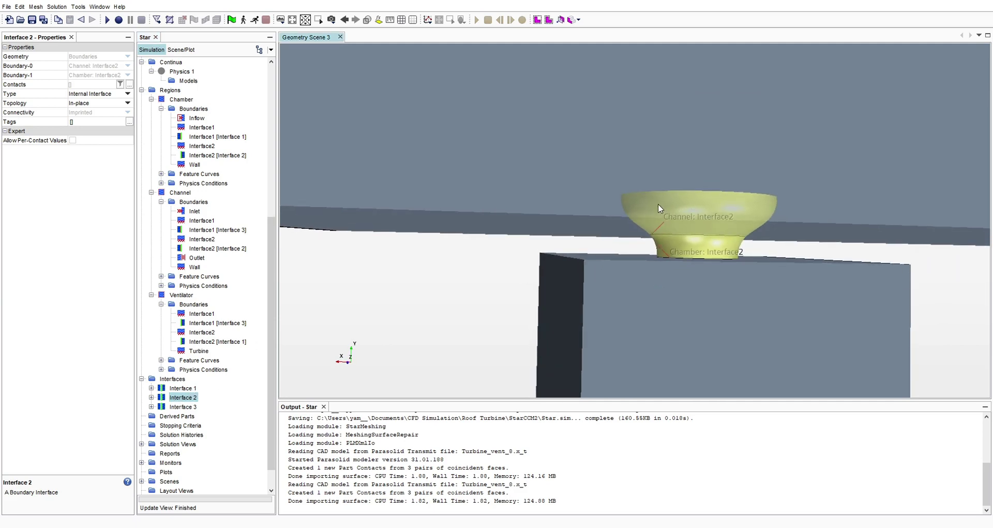
click(183, 388)
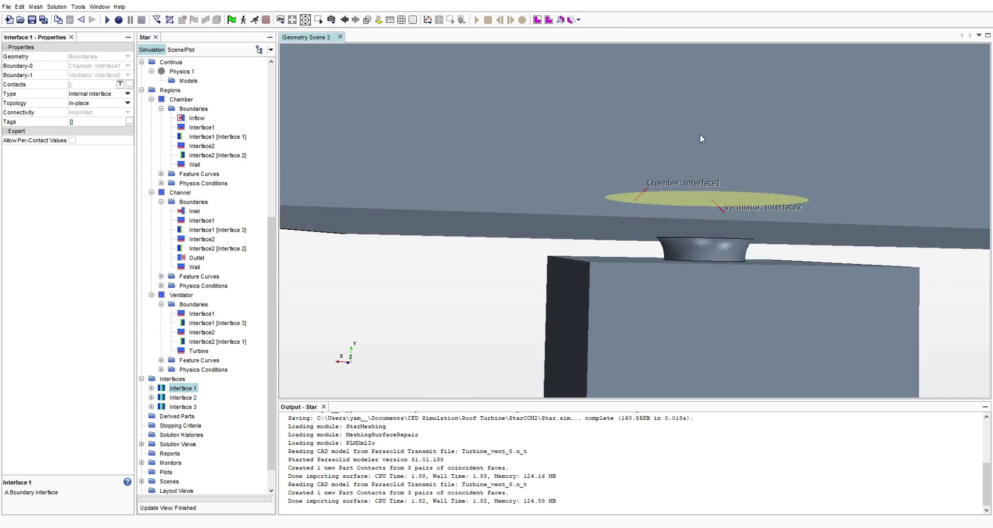
click(184, 407)
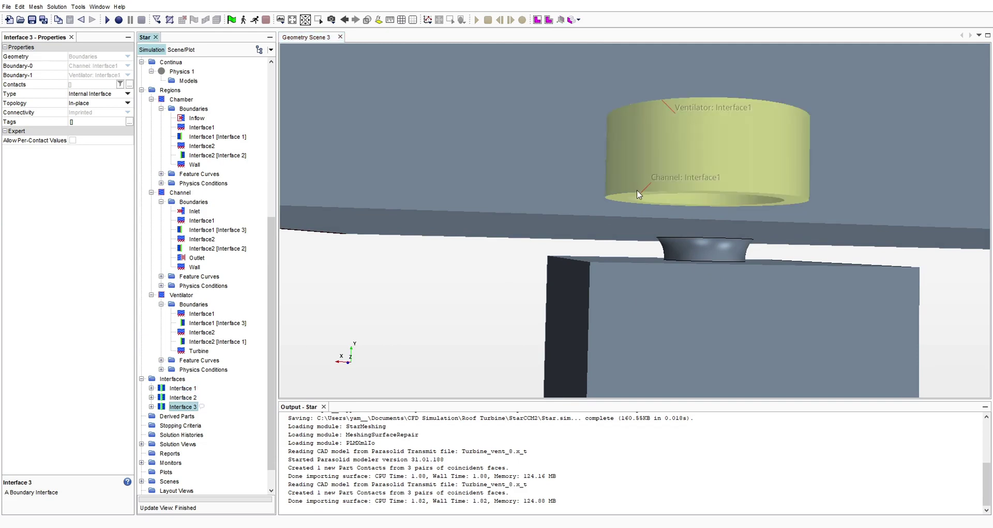
drag(516, 107, 479, 90)
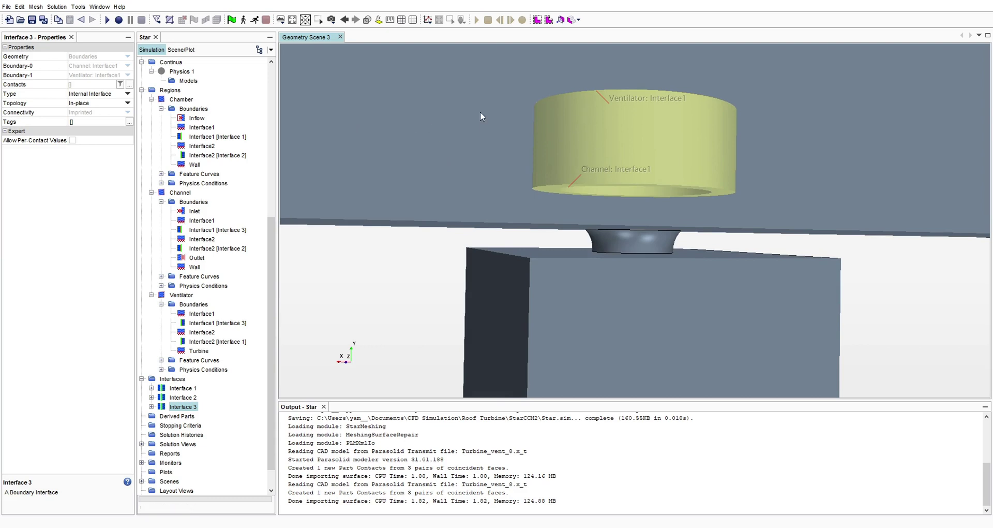
drag(480, 110, 542, 123)
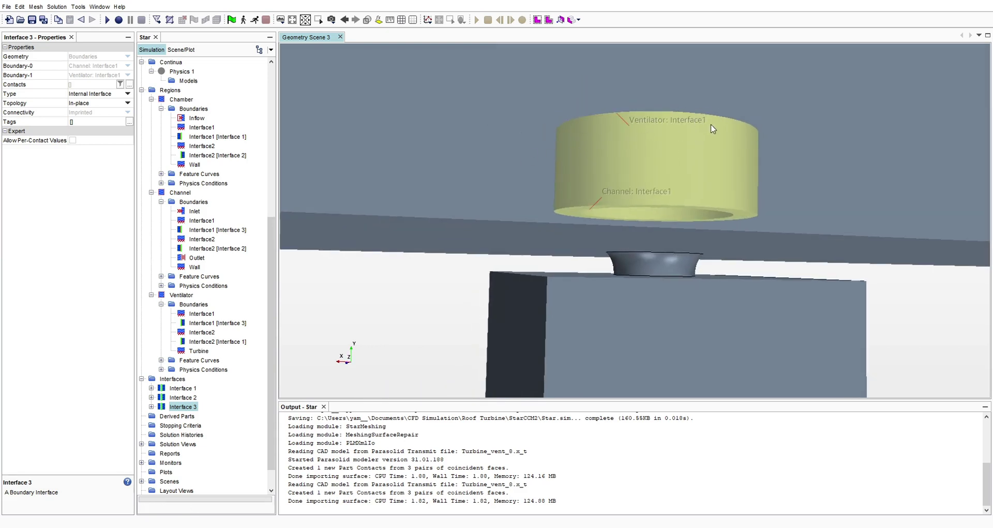
drag(709, 129, 547, 172)
click(183, 397)
drag(584, 254, 595, 196)
drag(712, 217, 609, 155)
drag(642, 184, 669, 172)
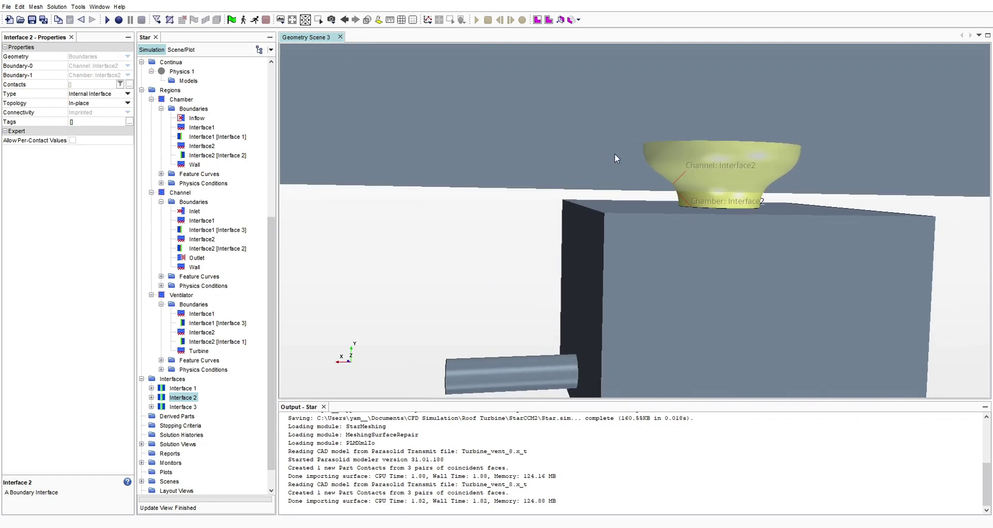
click(151, 397)
key(Down)
- Change Interface 2's type from internal interface to Baffle Interface
click(161, 406)
click(196, 416)
click(185, 398)
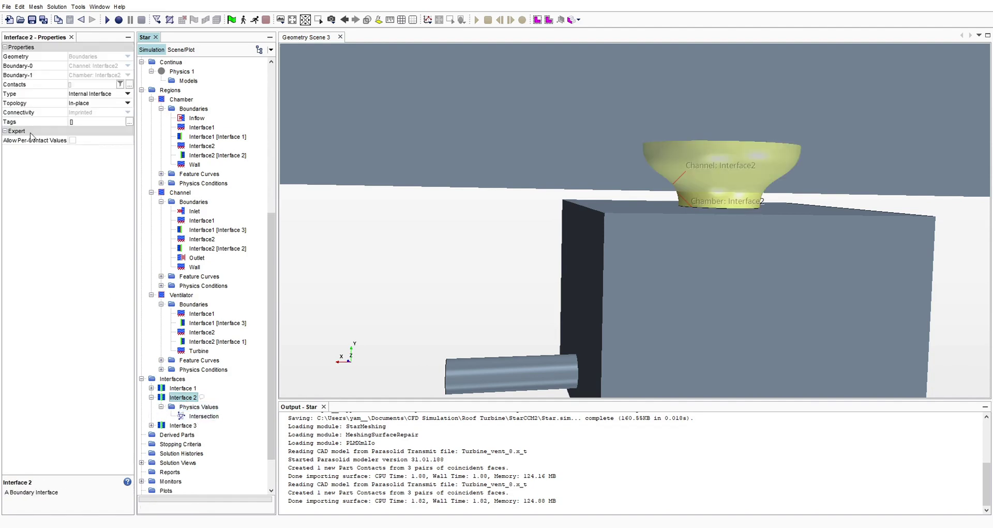
click(152, 398)
click(110, 99)
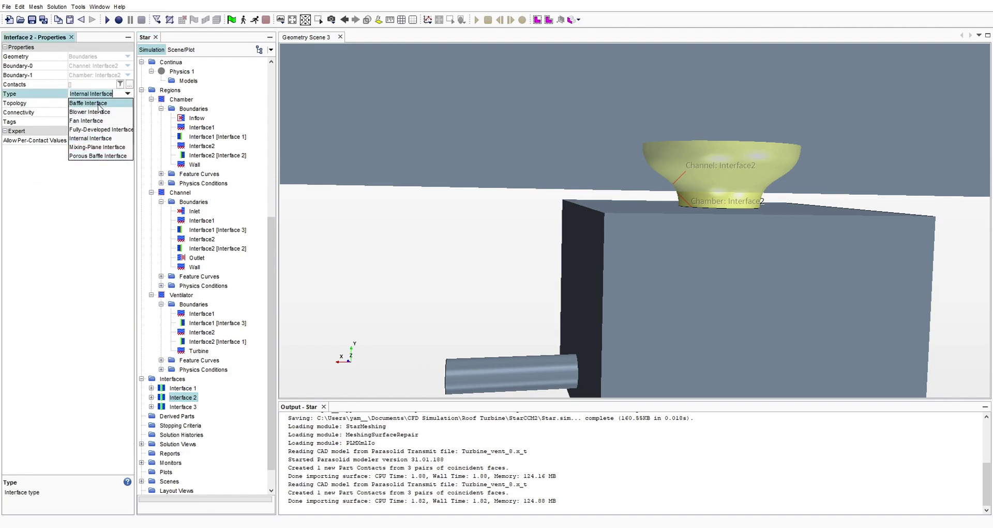
click(101, 103)
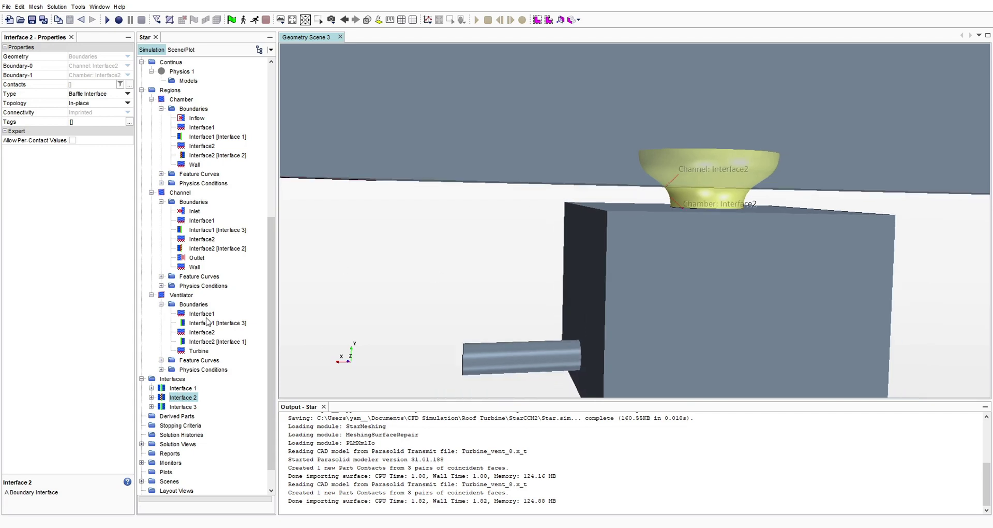
- Check the CFD Simulation outline slide in PowerPoint, then return to STAR-CCM+
scroll(193, 205, up, 3)
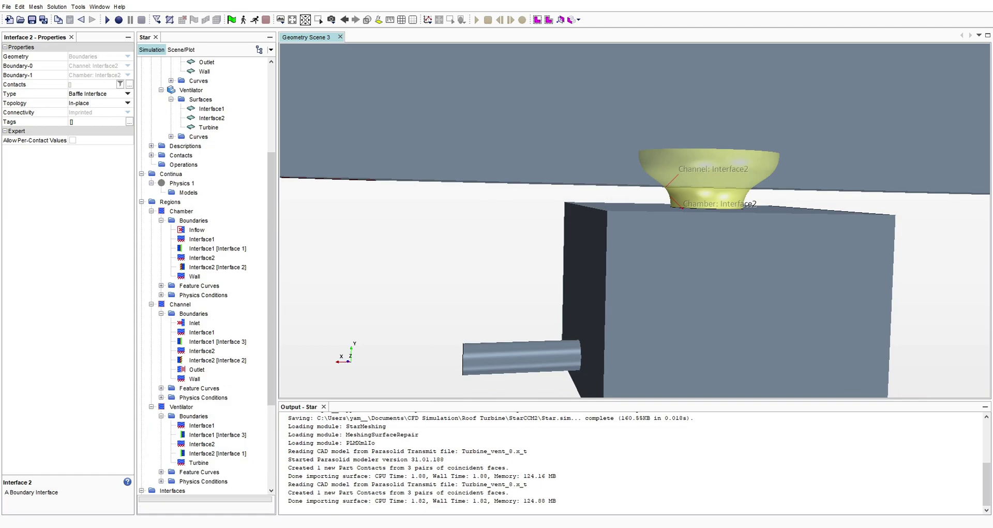
click(471, 491)
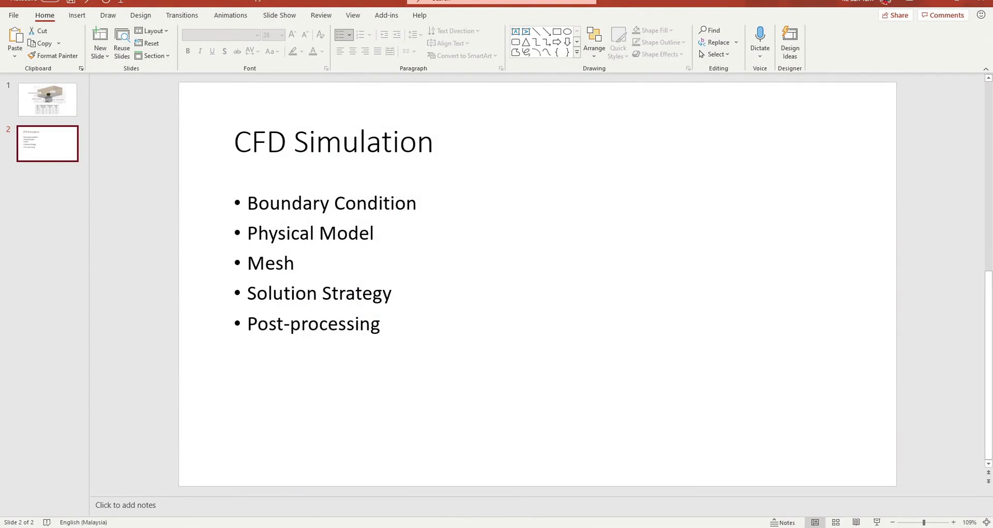
click(492, 492)
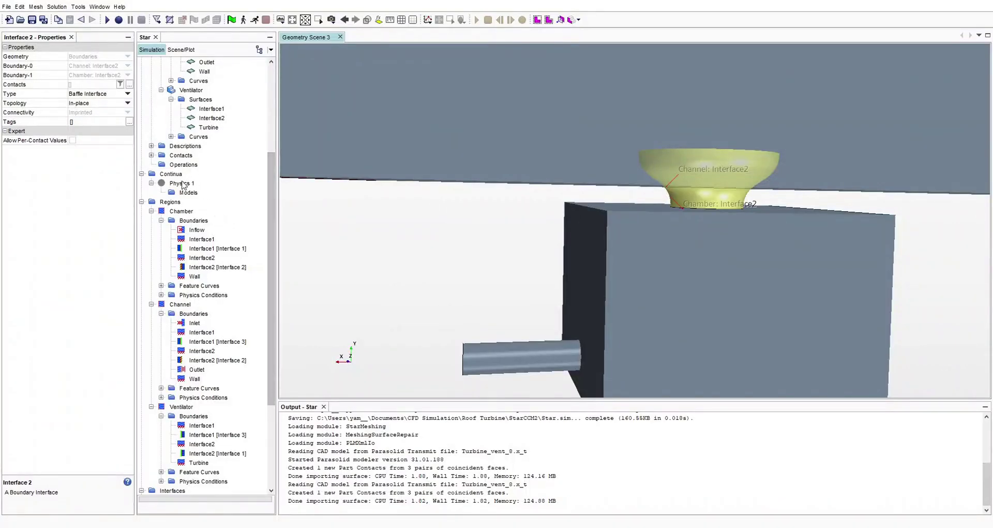
- Rename the Physics 1 continuum to Air
scroll(189, 179, up, 5)
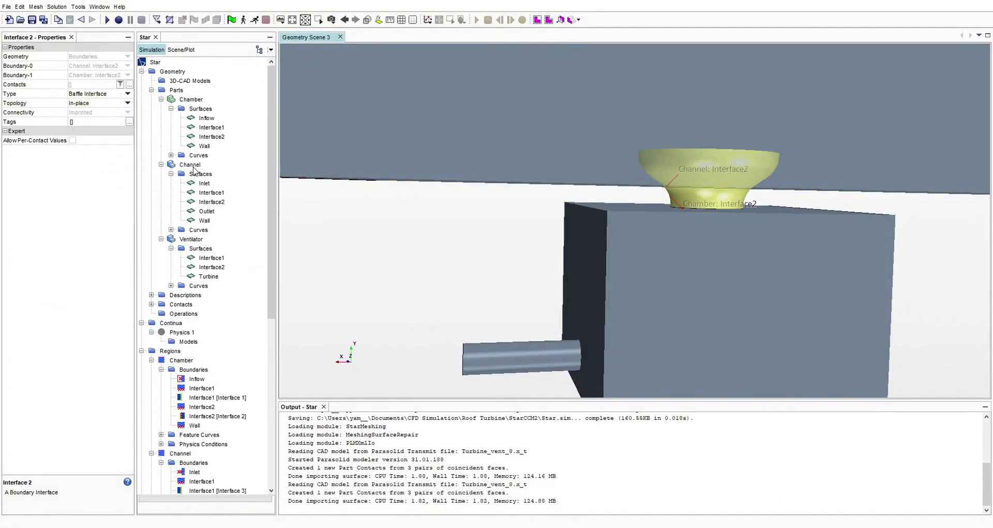
click(180, 334)
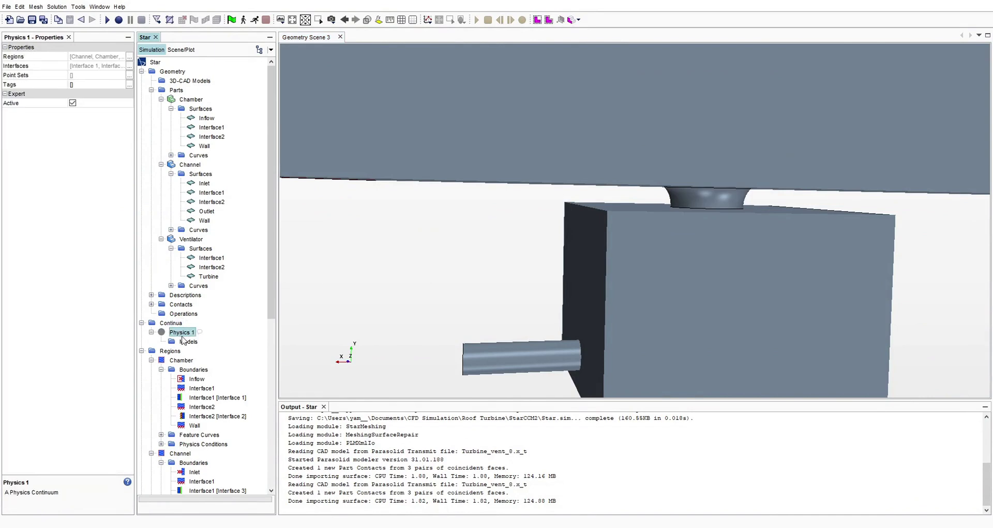
click(184, 333)
text(Aior)
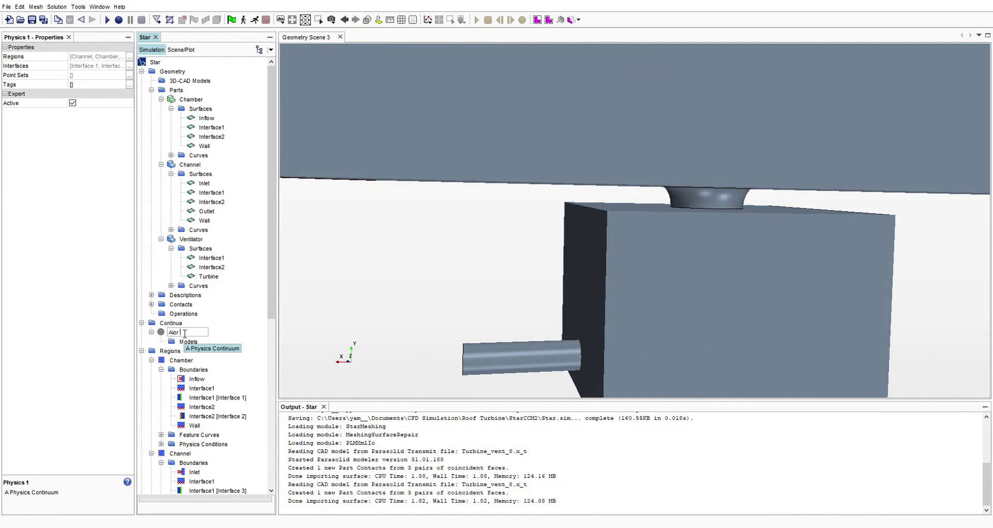
text(r)
key(Return)
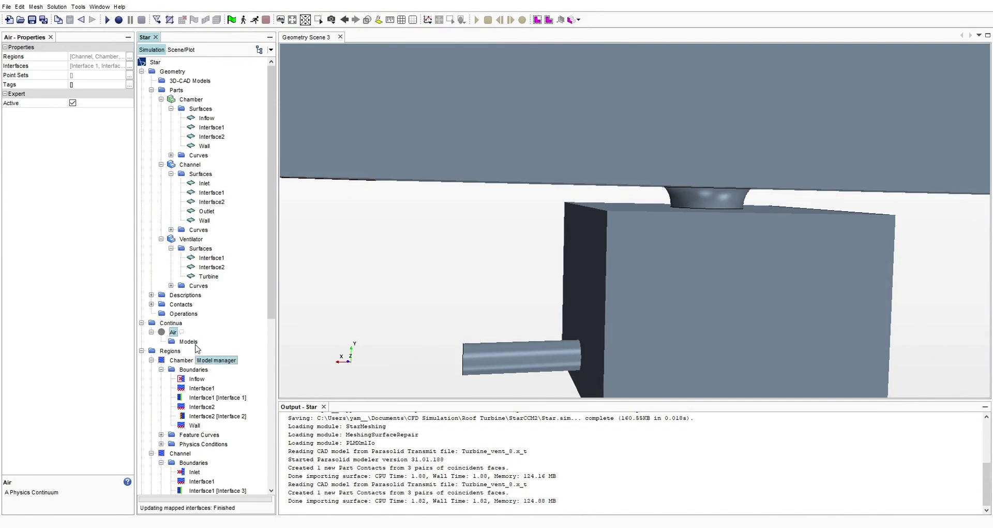
- Enable Three Dimensional, Gas, Implicit Unsteady and Coupled Flow models for Air
click(192, 343)
double_click(192, 342)
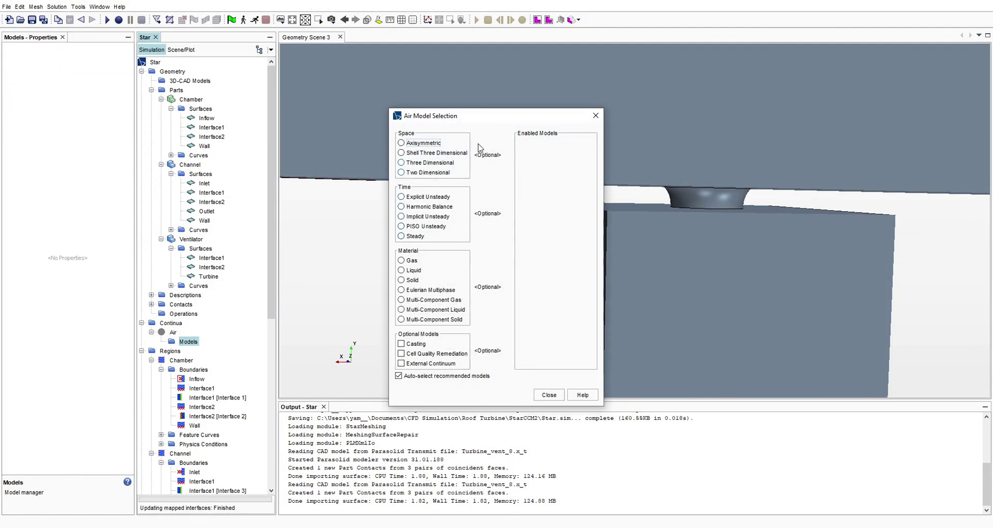
drag(568, 205, 727, 204)
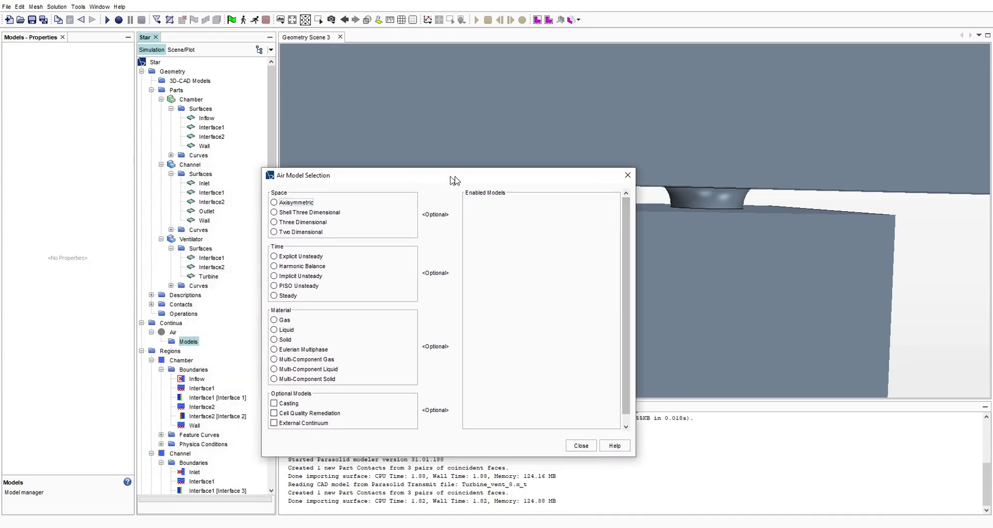
click(320, 223)
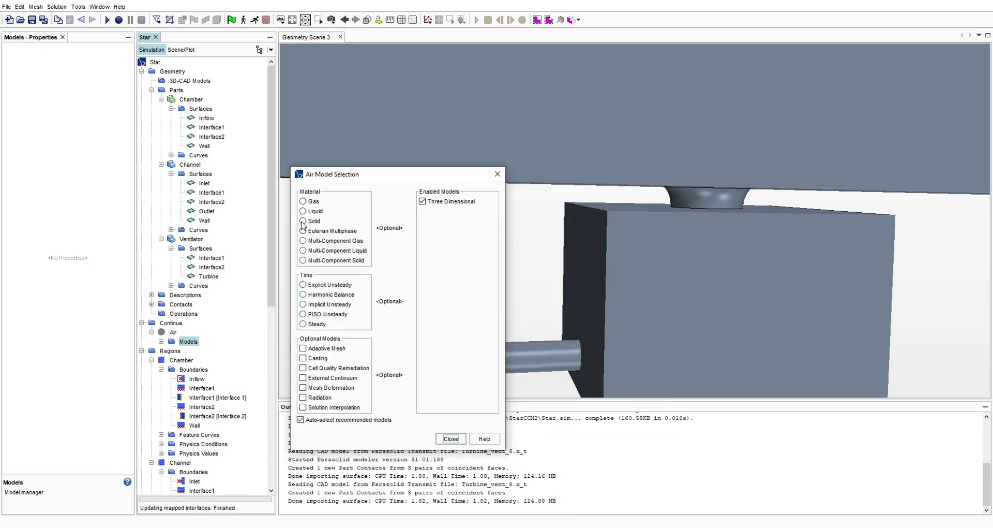
click(313, 202)
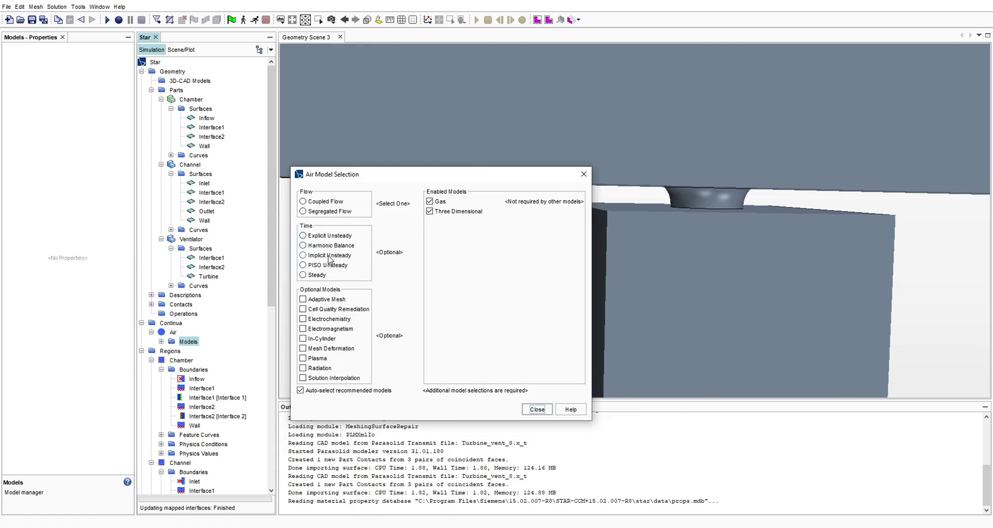
click(329, 256)
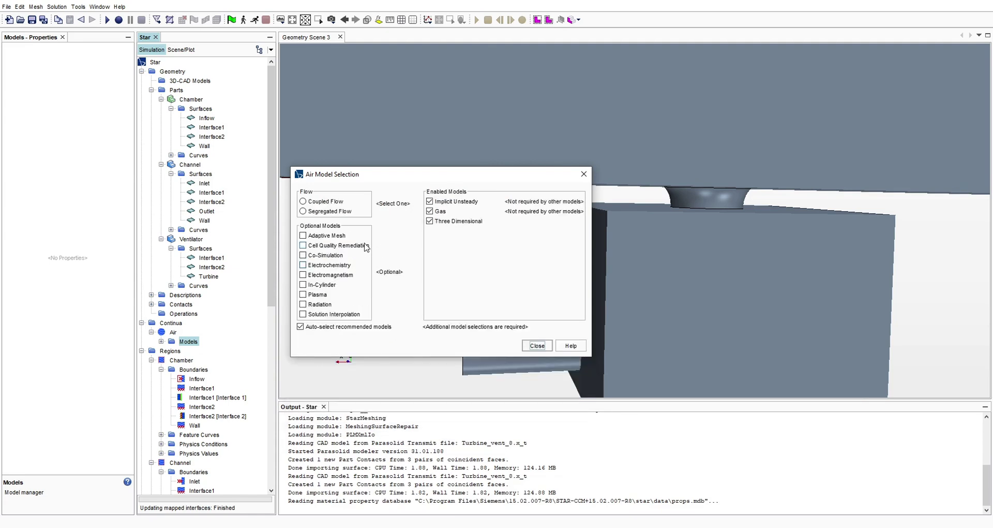
click(327, 202)
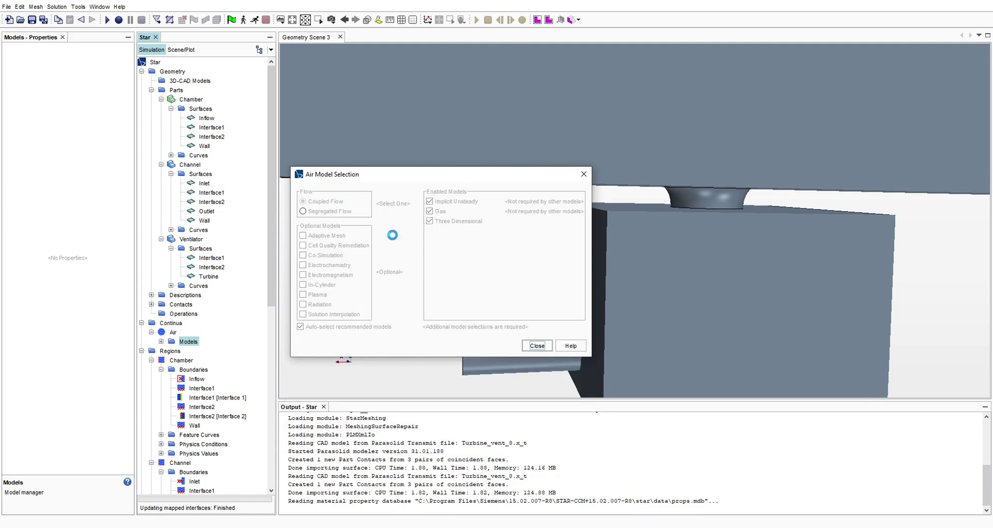
drag(411, 180, 437, 102)
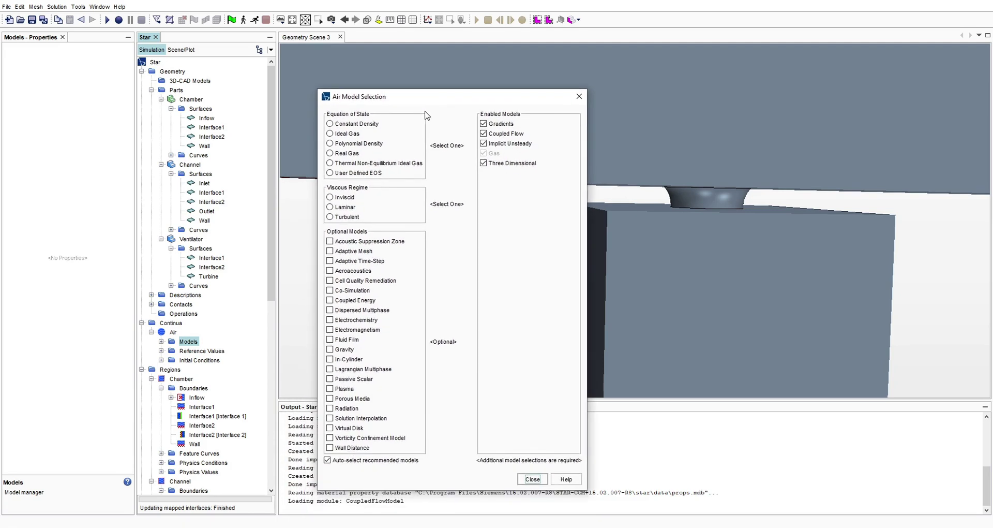
- Add Constant Density, turbulent K-Omega with Gamma Transition, Gravity and Adaptive Mesh models, then close
click(363, 126)
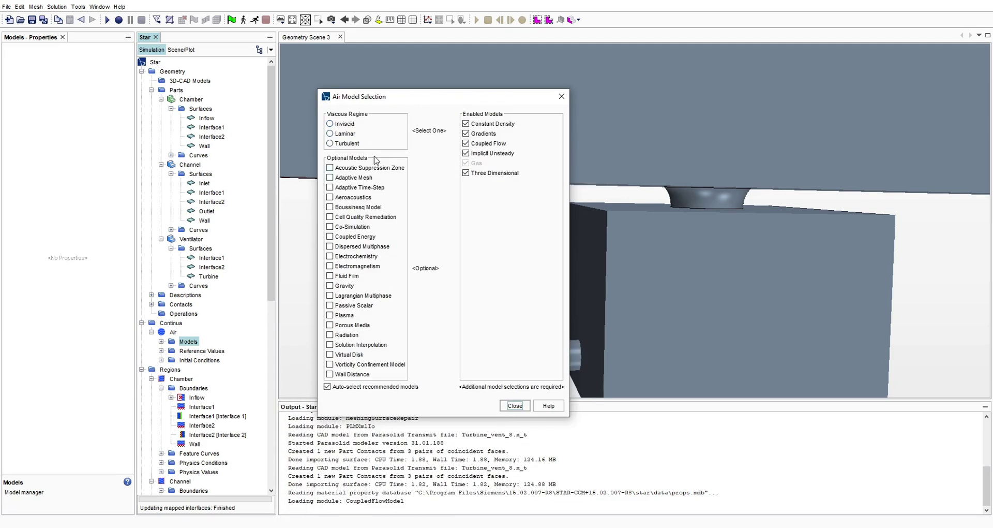
click(355, 143)
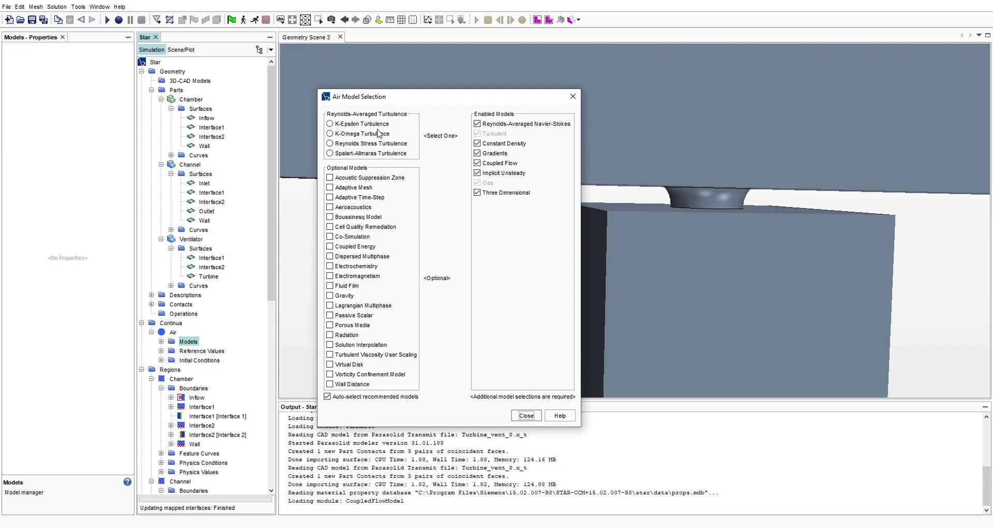
click(362, 134)
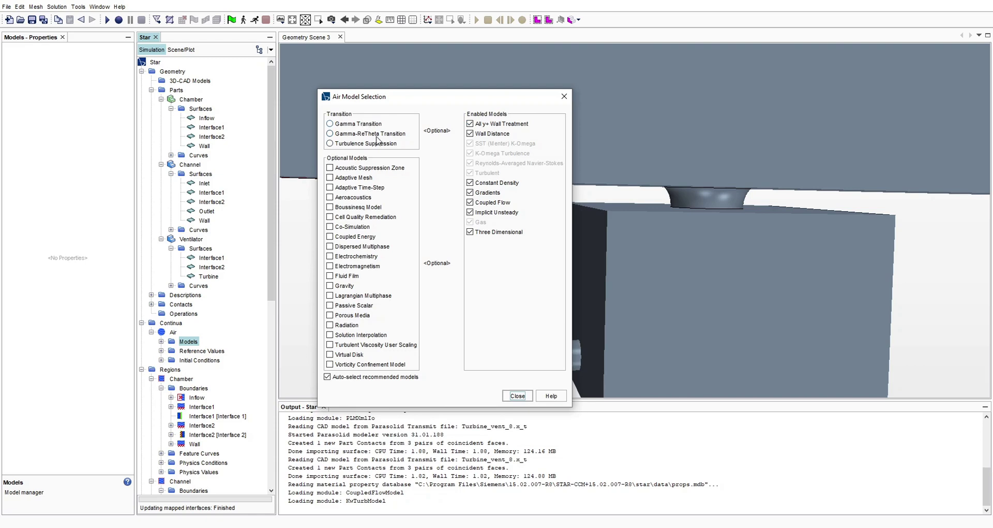
click(370, 124)
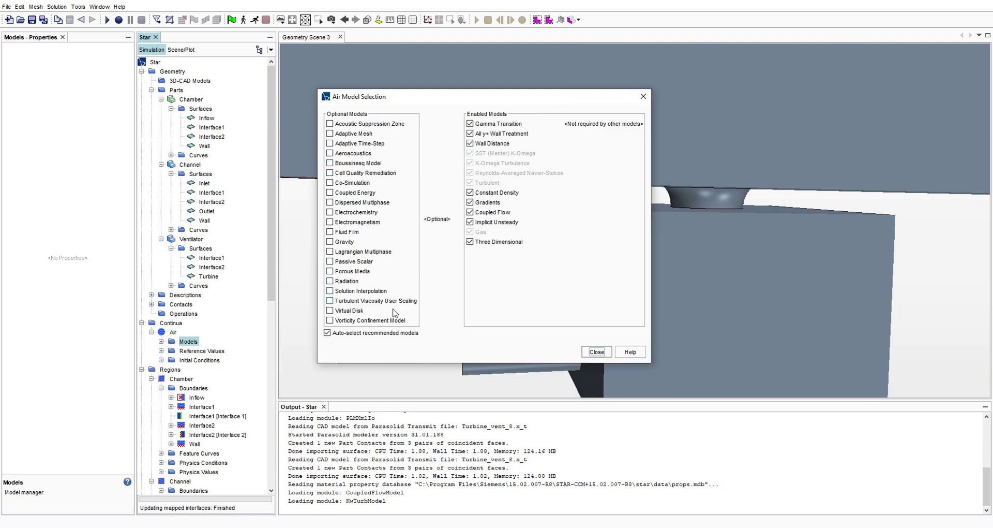
click(341, 243)
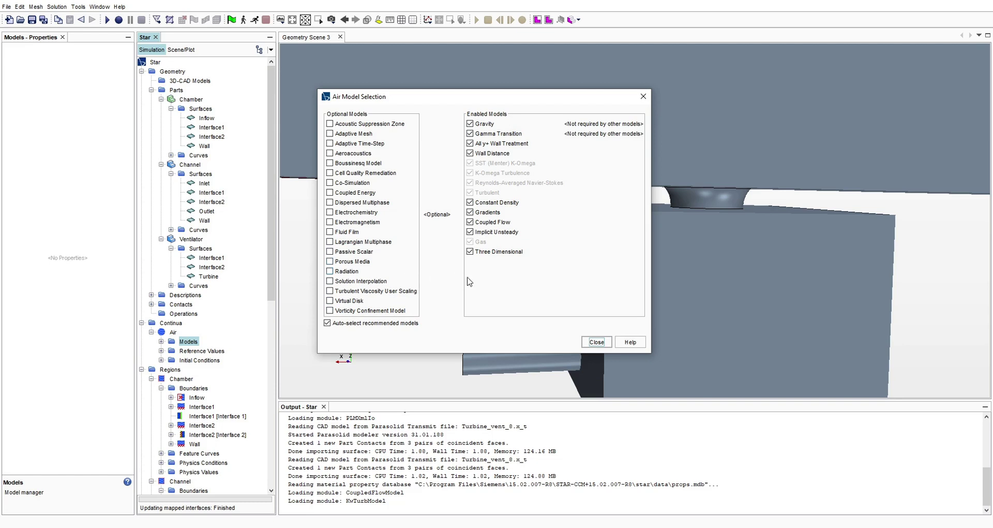
click(347, 133)
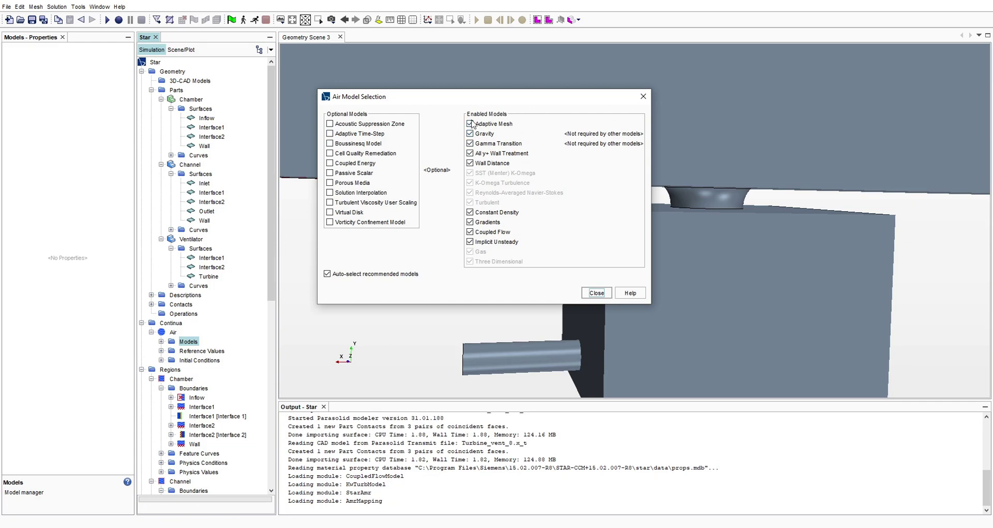
click(598, 292)
click(162, 342)
scroll(189, 338, down, 5)
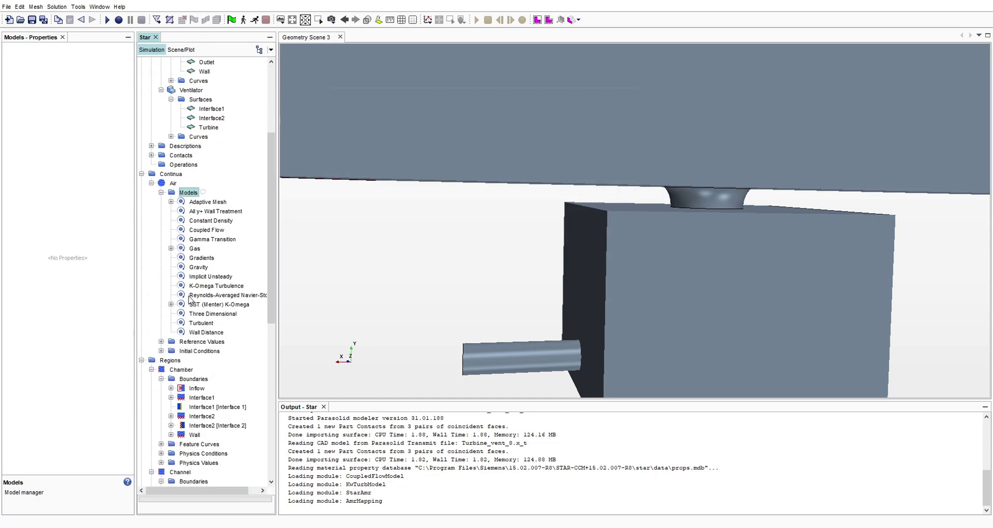
- Review Air's All y+ Wall Treatment, Constant Density and Coupled Flow model nodes
drag(277, 213, 286, 212)
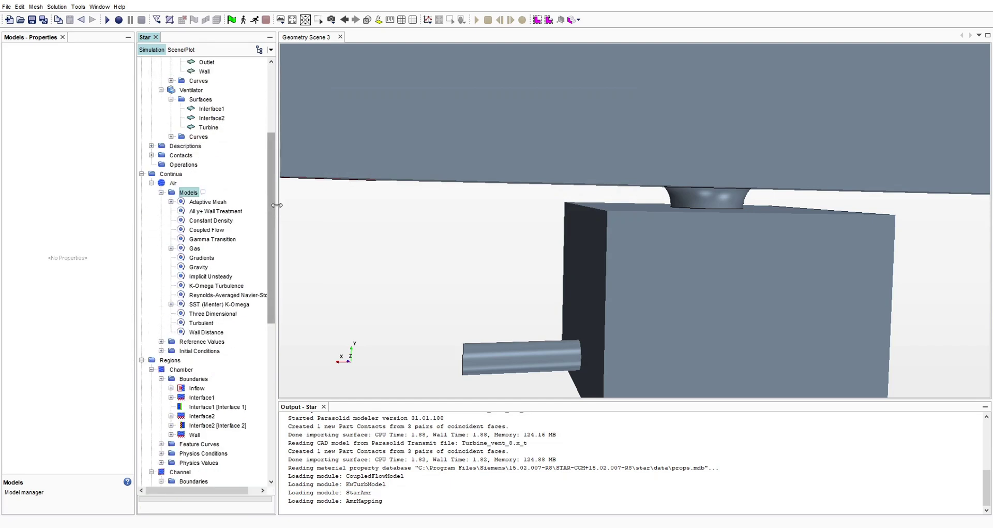
click(224, 213)
click(223, 220)
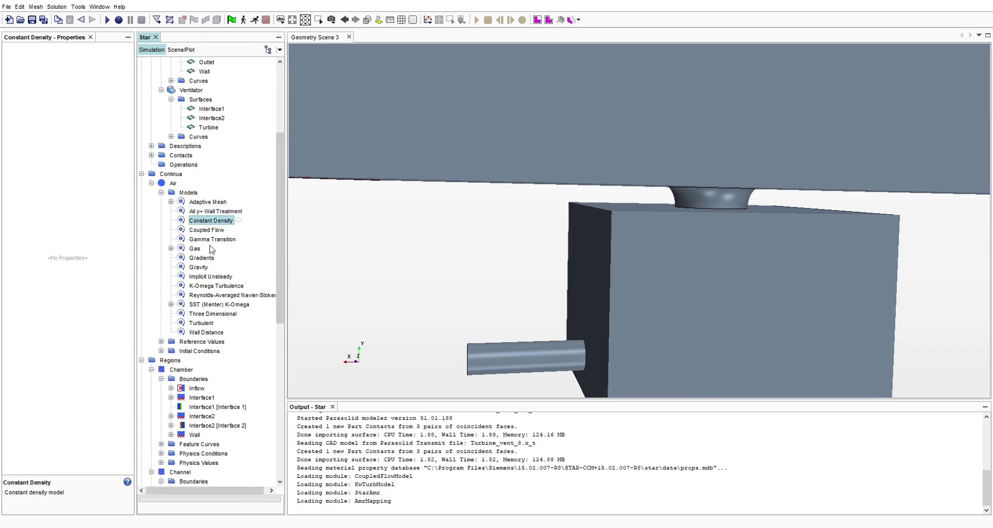
click(171, 249)
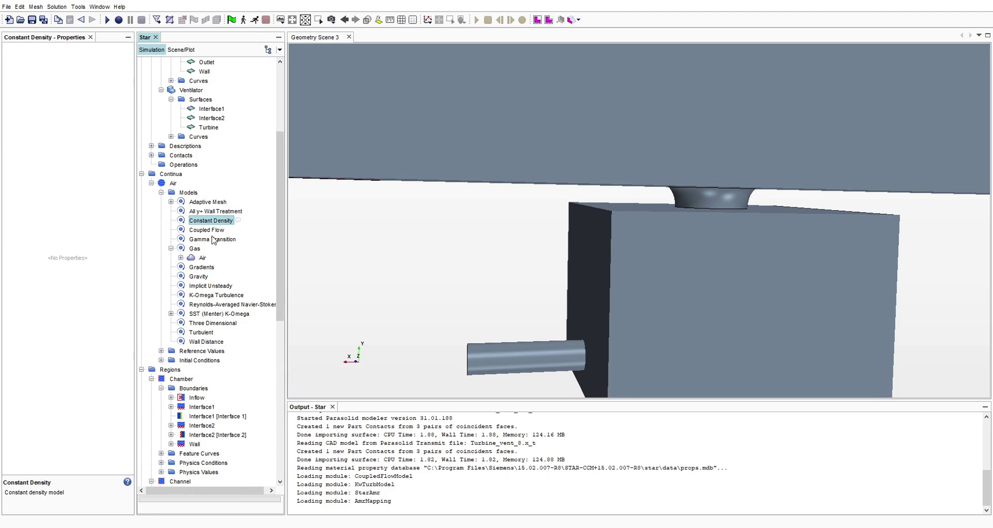
click(209, 230)
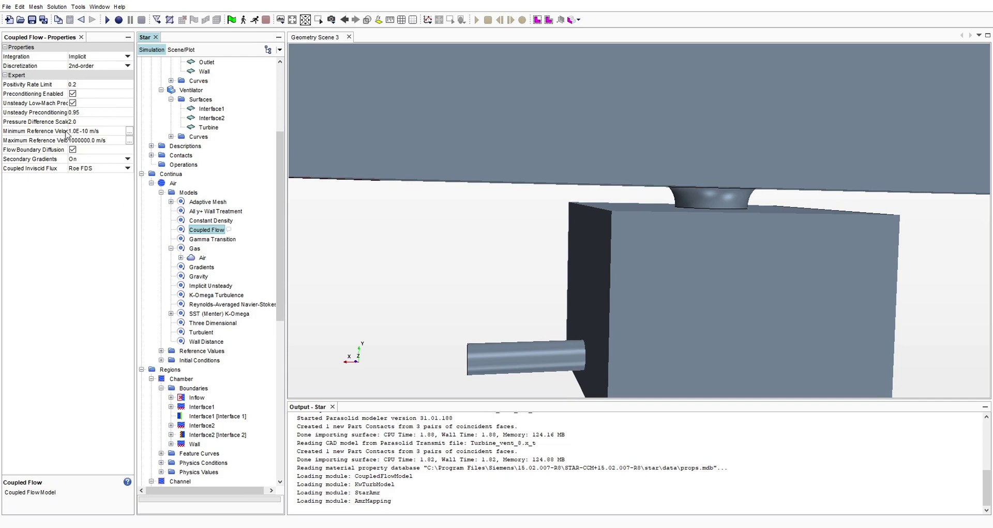
- Check Air's constant density 1.18415 kg/m^3 and dynamic viscosity 1.85508E-5 Pa-s
click(201, 258)
click(180, 257)
click(203, 267)
click(190, 267)
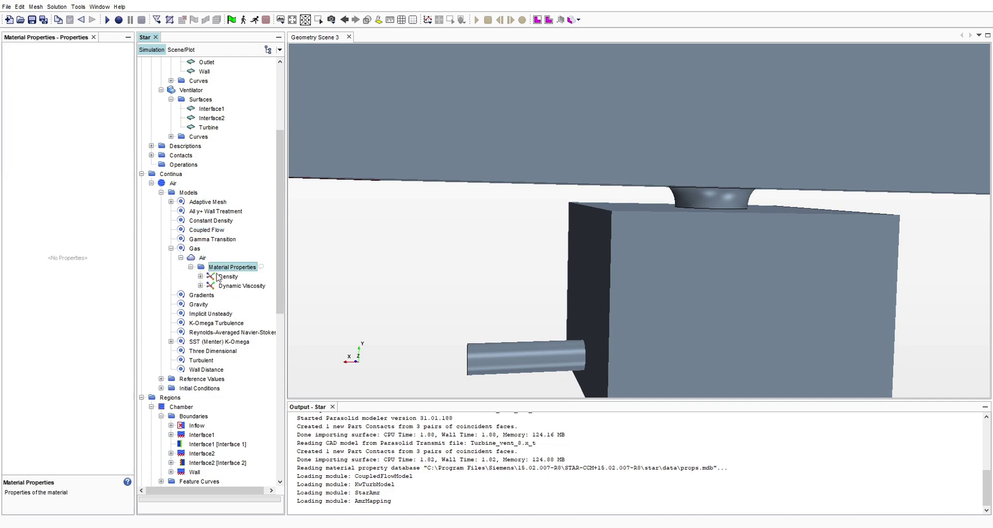
click(226, 276)
click(201, 276)
click(240, 285)
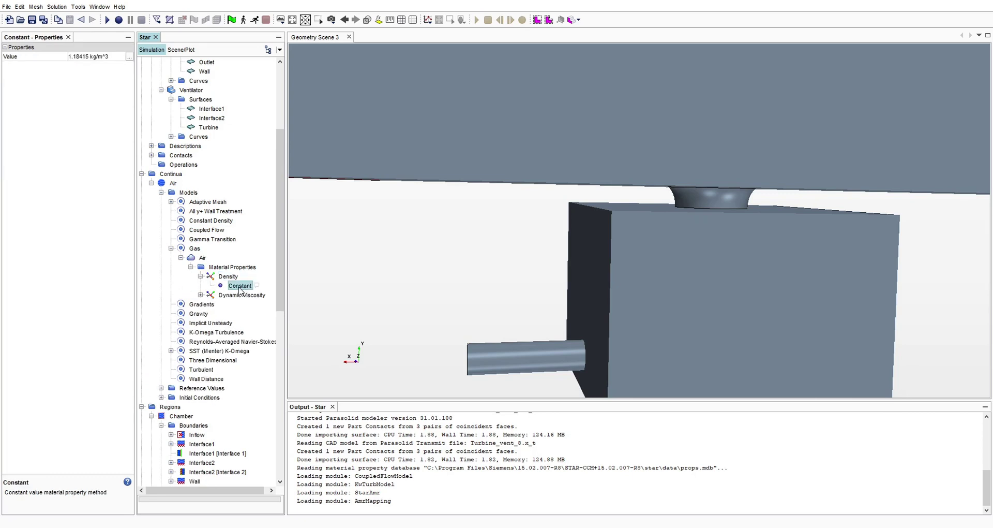
click(200, 295)
click(240, 304)
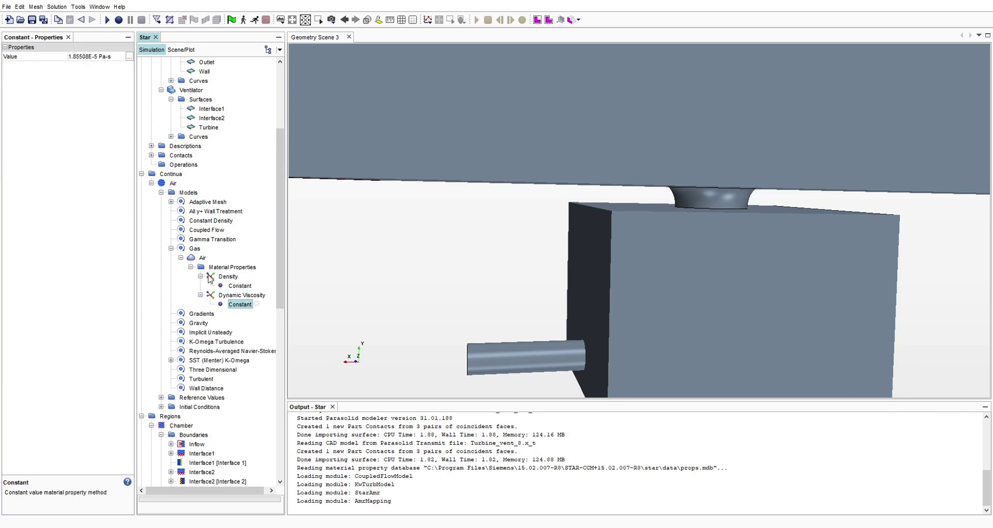
- Look over the Gradients and Gravity model nodes
click(201, 314)
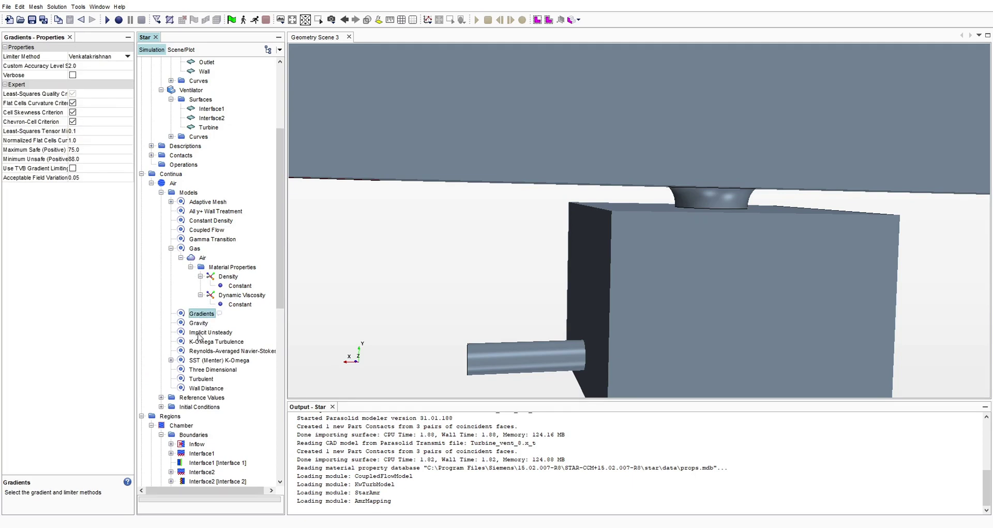
click(200, 323)
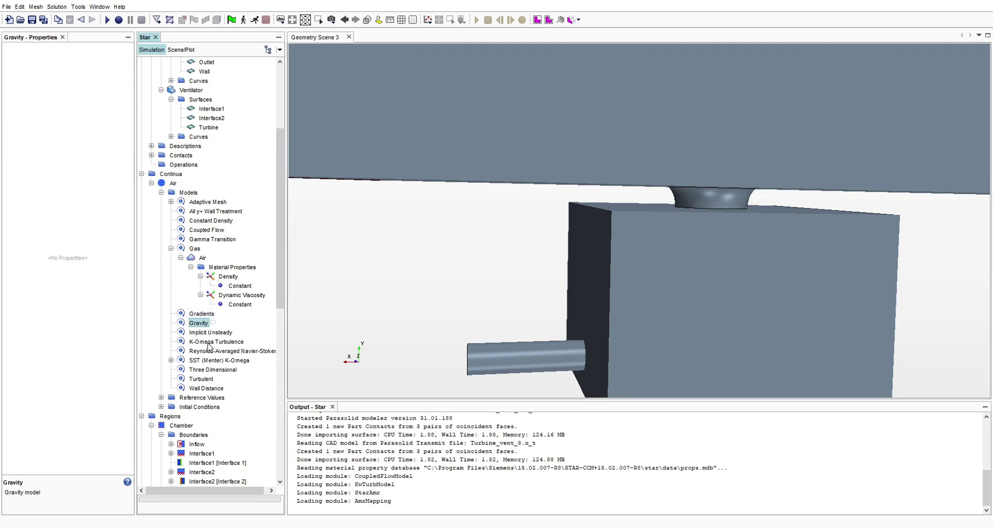
drag(496, 311, 534, 304)
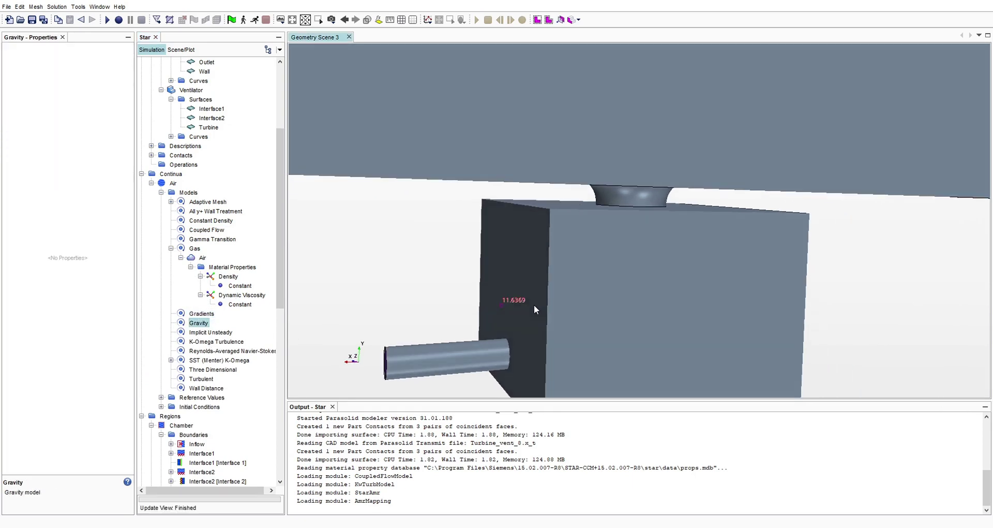
- Set the gravity reference value to [0.0, -9.81, 0.0] m/s^2
click(198, 323)
click(160, 398)
scroll(176, 389, down, 3)
click(198, 332)
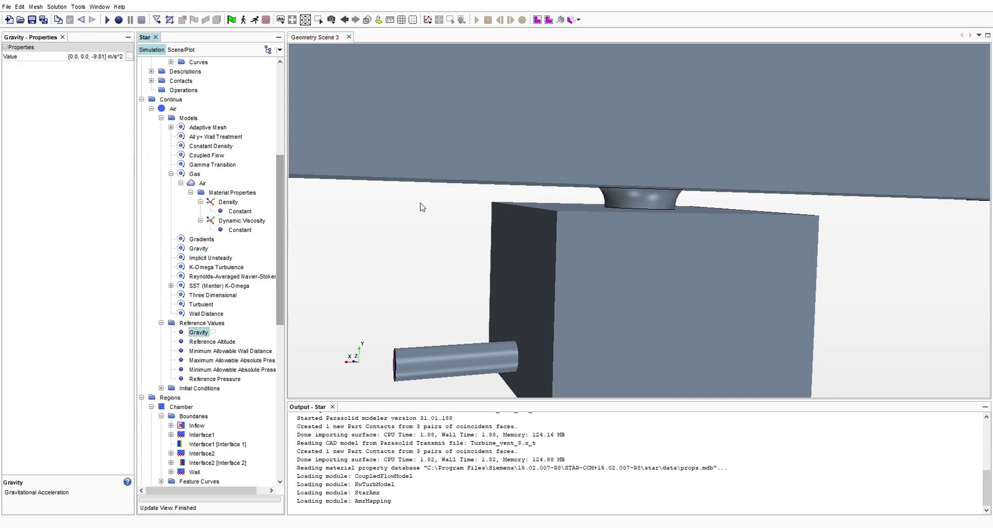
scroll(443, 182, down, 4)
mouse_move(477, 152)
mouse_down()
mouse_move(471, 216)
mouse_move(410, 242)
mouse_move(470, 158)
mouse_up()
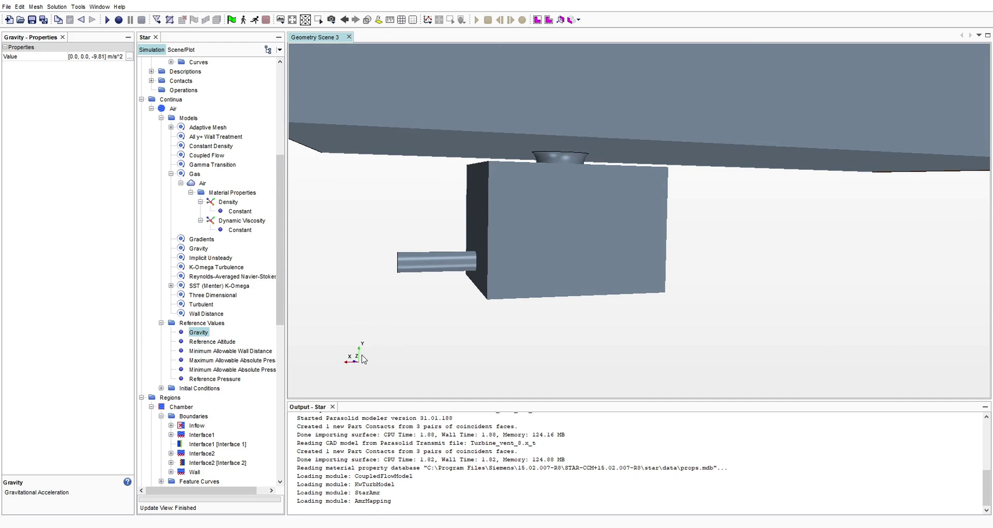
click(107, 55)
drag(107, 56, 95, 55)
key(BackSpace)
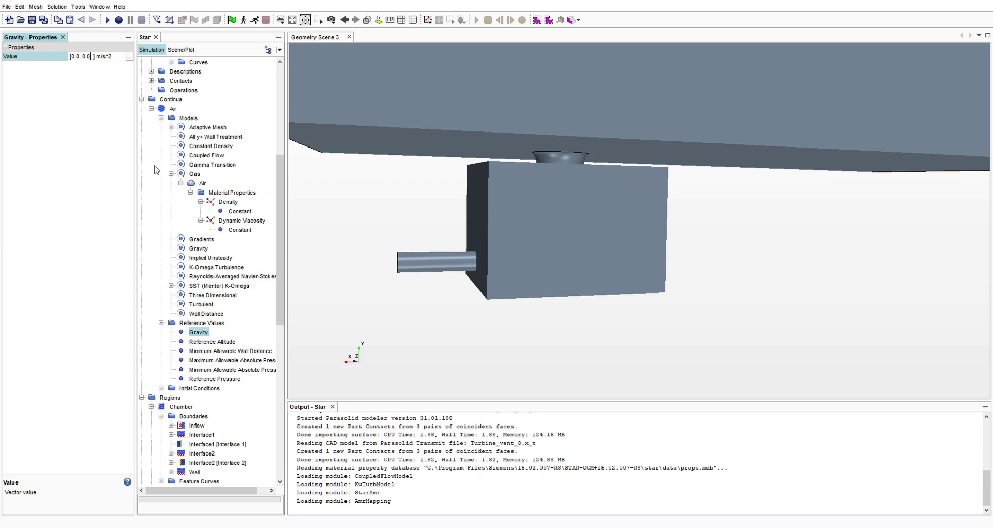
text(-9.81, )
text(0.0)
key(Return)
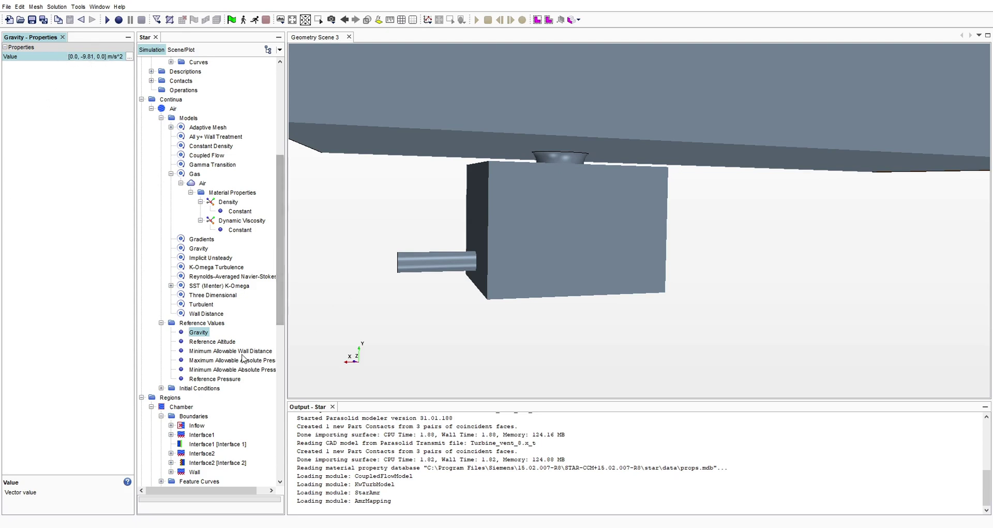
- Expand Initial Conditions and check the initial pressure value
click(161, 388)
drag(446, 167, 421, 221)
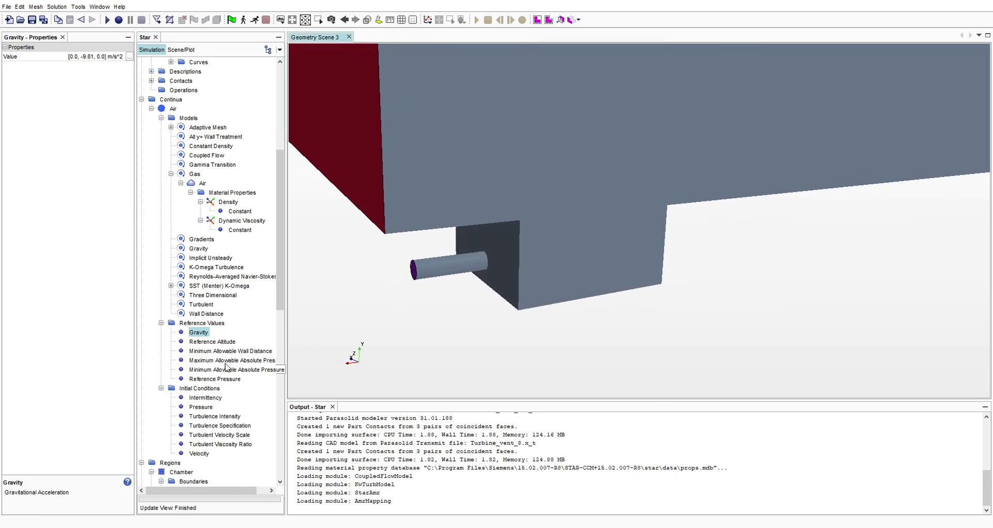
click(201, 407)
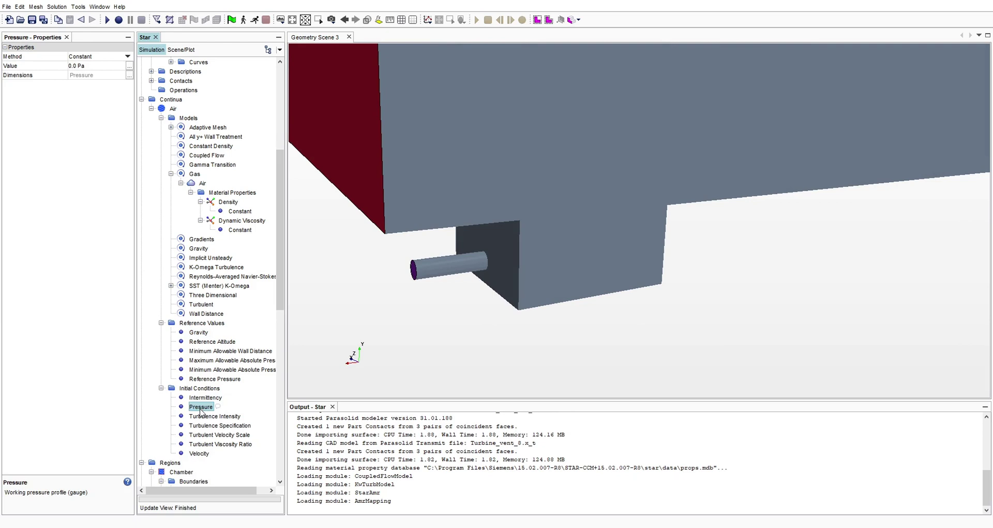
- Check turbulence intensity, specification, viscosity ratio 10.0 and the zero initial velocity
click(202, 416)
click(203, 426)
click(203, 444)
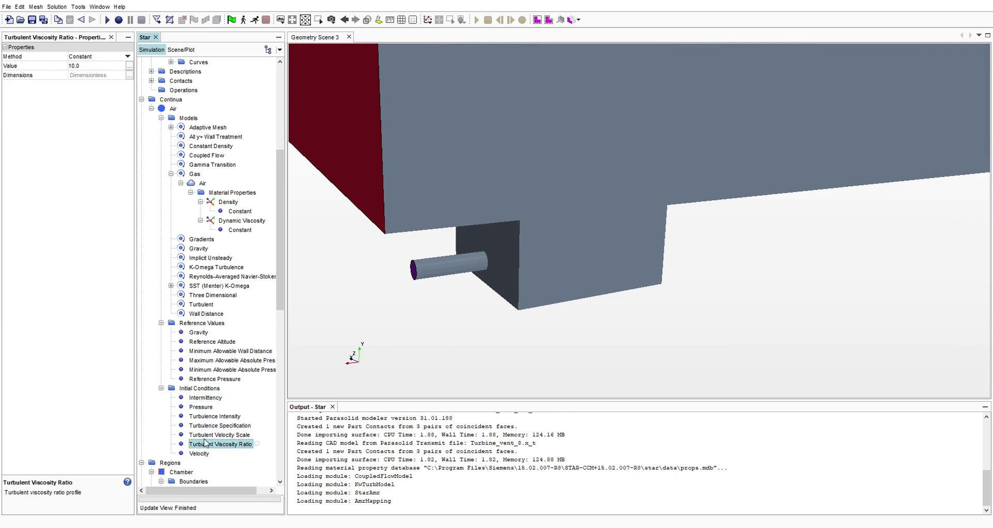
click(196, 452)
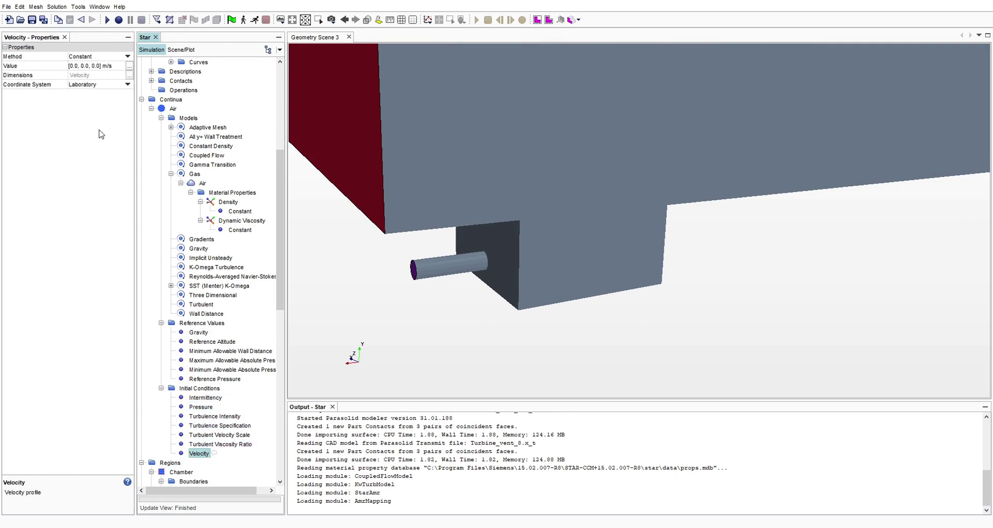
scroll(470, 181, down, 2)
scroll(470, 184, up, 2)
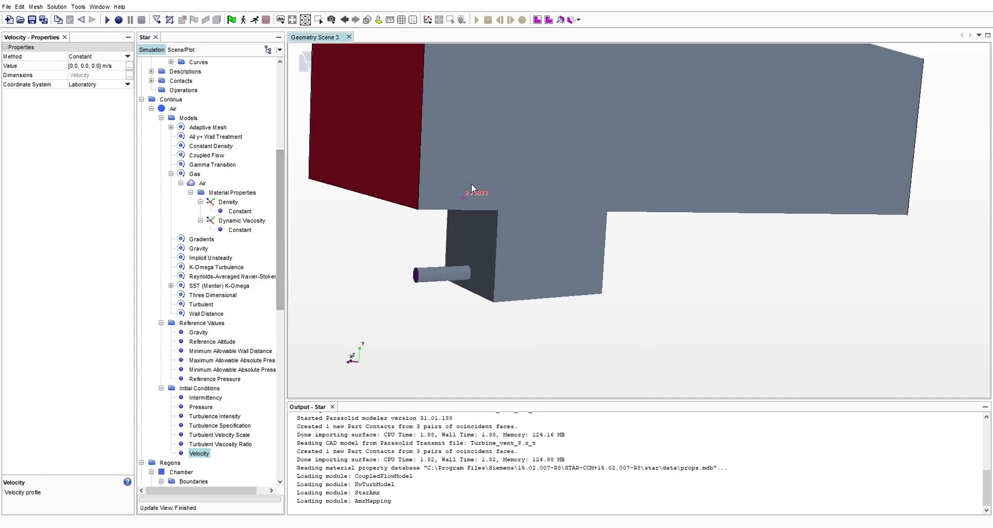
mouse_move(658, 152)
mouse_down()
mouse_move(587, 159)
mouse_move(582, 141)
mouse_move(588, 156)
mouse_move(556, 146)
mouse_move(608, 140)
mouse_move(641, 154)
mouse_up()
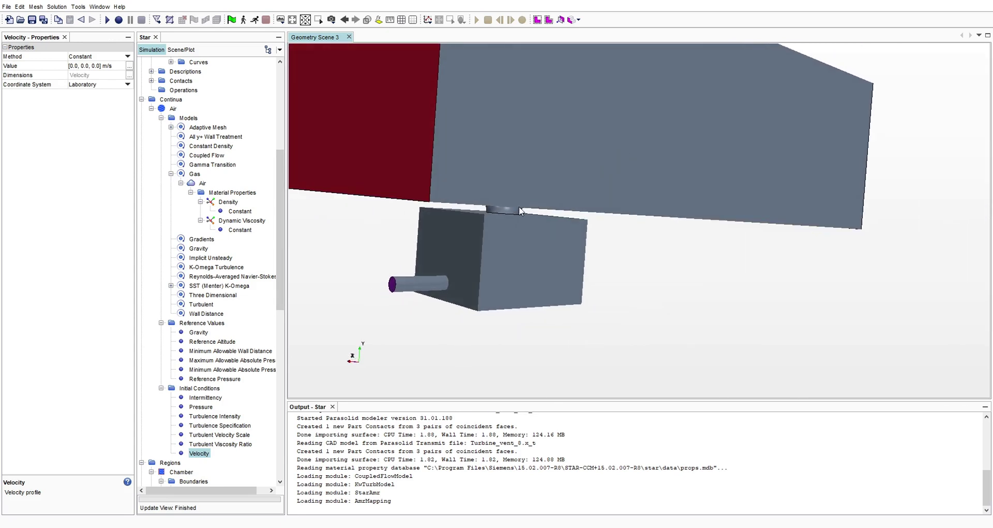
- Collapse the Models and Reference Values groups
scroll(244, 269, down, 4)
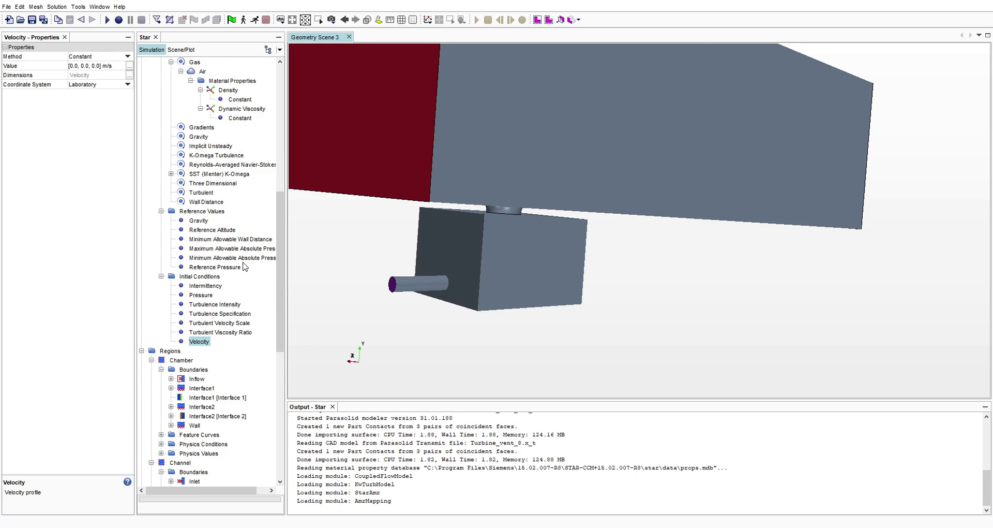
scroll(240, 268, up, 3)
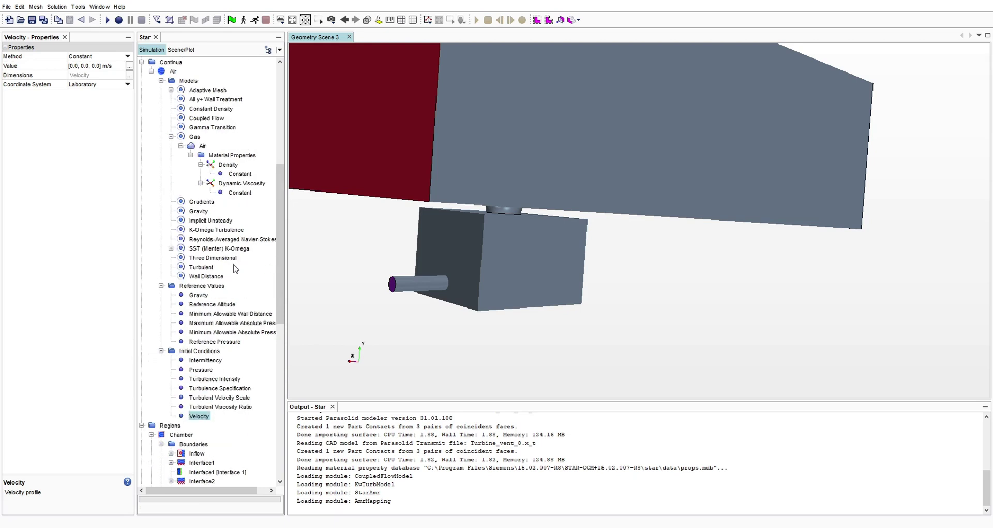
click(161, 81)
click(161, 91)
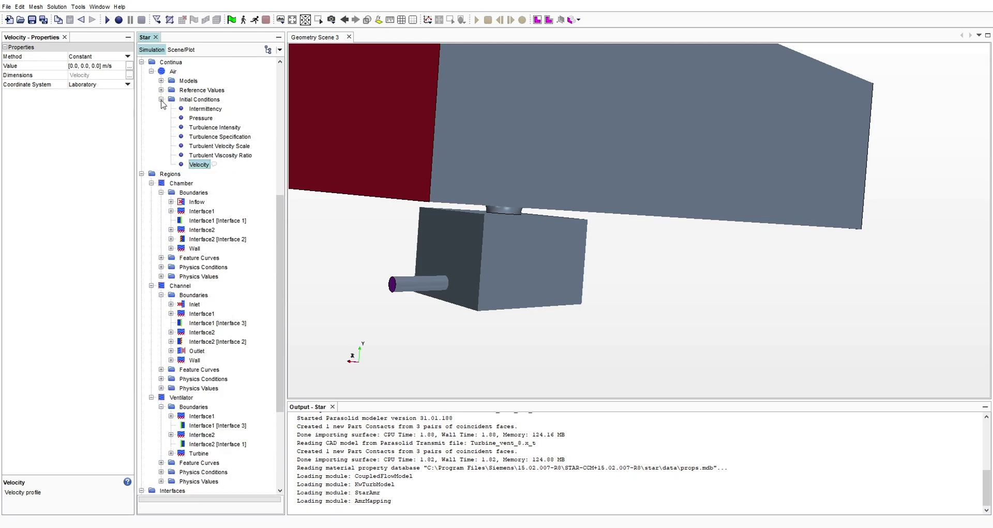
click(161, 99)
drag(487, 132, 279, 115)
click(161, 99)
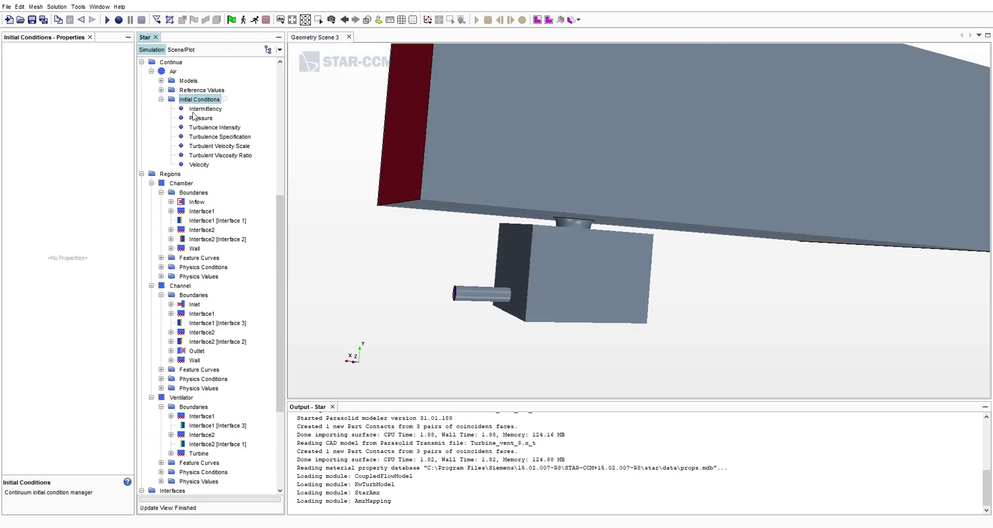
drag(560, 148, 563, 150)
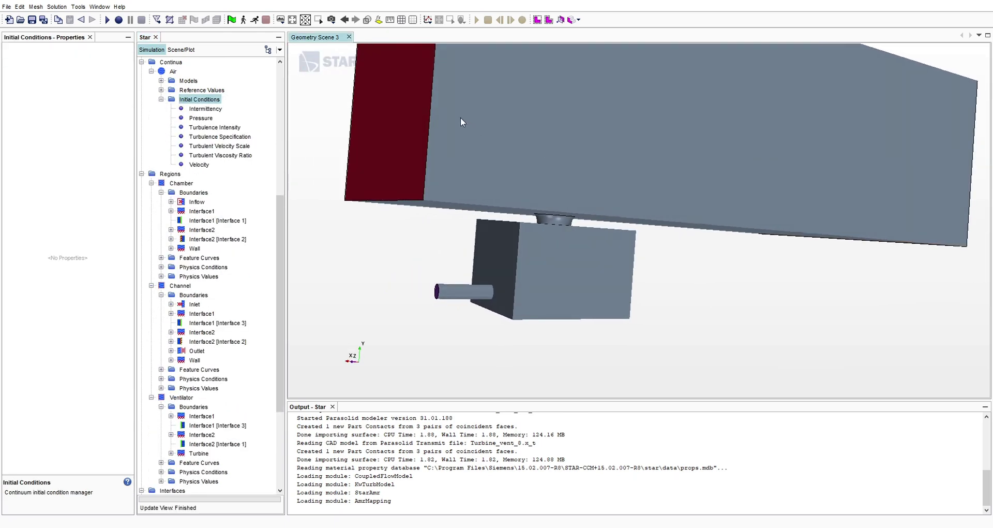
drag(473, 123, 434, 103)
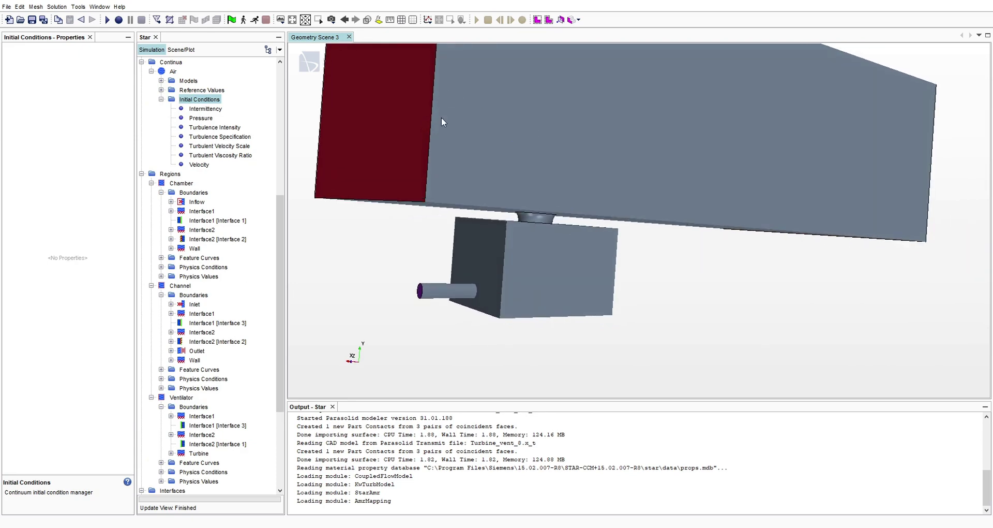
mouse_move(531, 144)
mouse_down()
mouse_move(526, 170)
mouse_move(498, 171)
mouse_up()
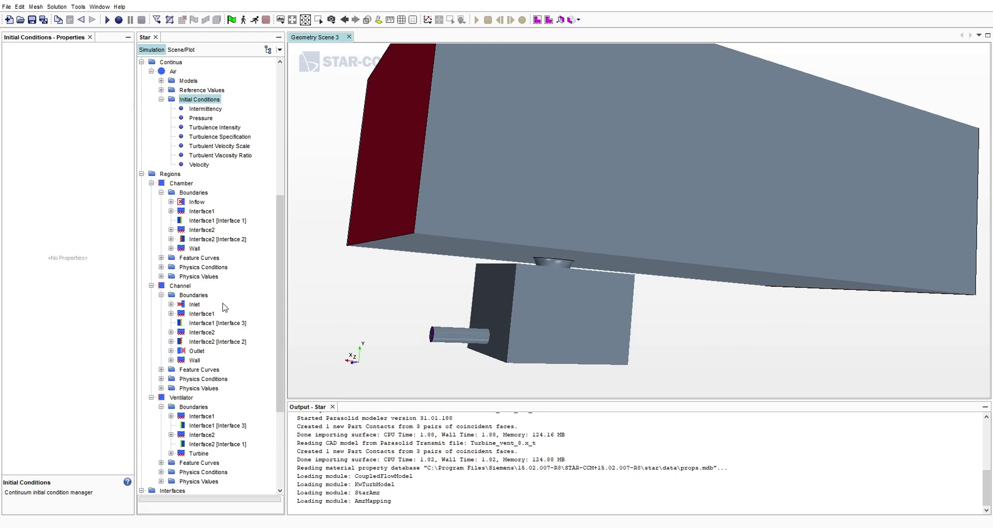
scroll(225, 308, down, 2)
scroll(262, 330, up, 1)
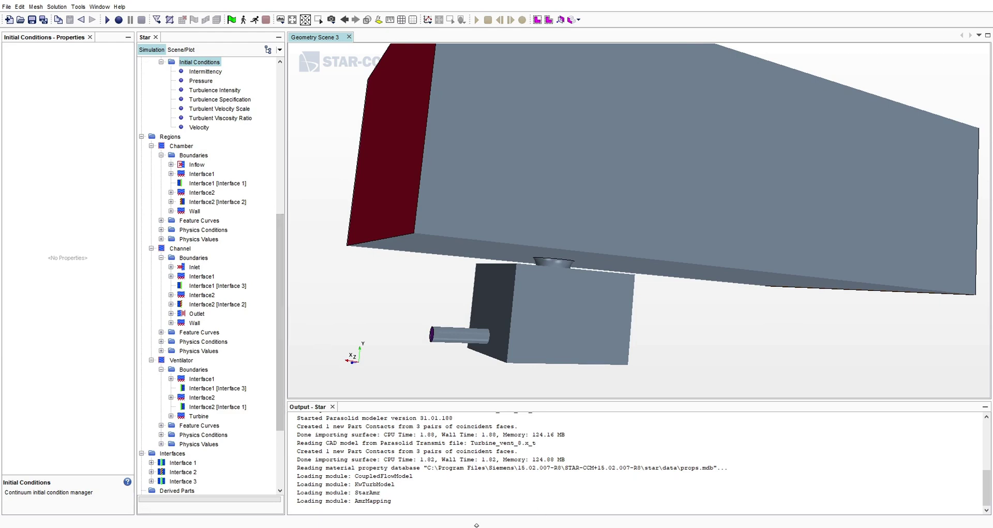
key(alt+Tab)
- Show the PowerPoint slide with the roof-turbine domain diagram and wind velocity table
key(Up)
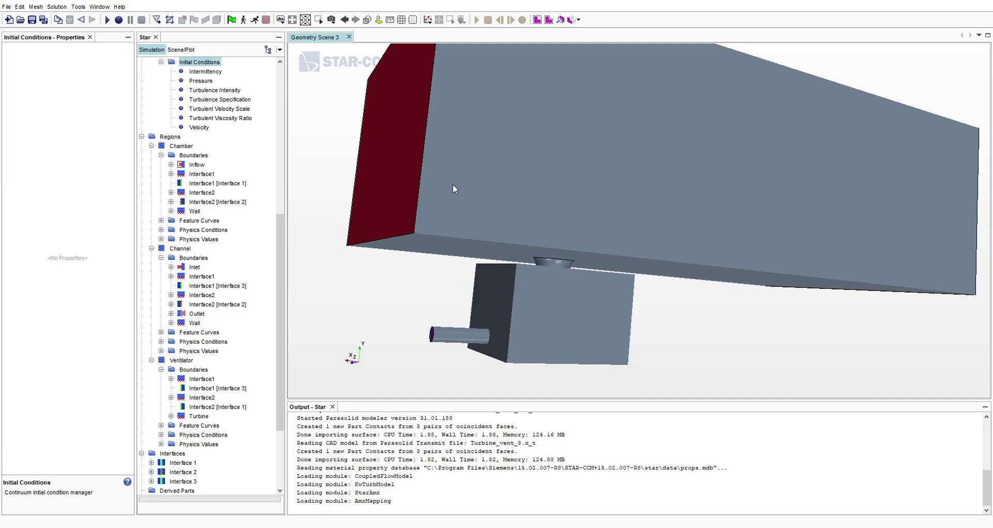
drag(453, 188, 480, 201)
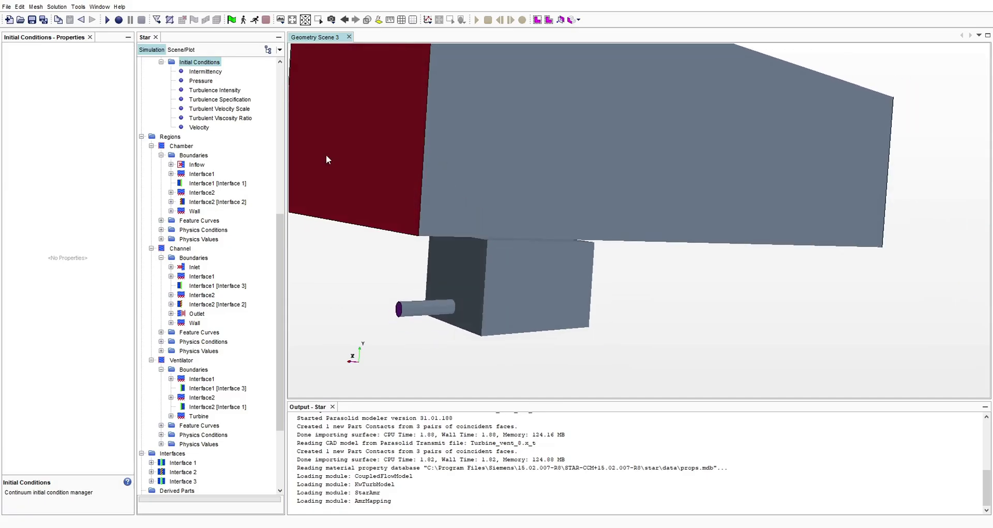
- Select Air's initial Velocity node and orbit the model around the box and duct
scroll(216, 139, up, 4)
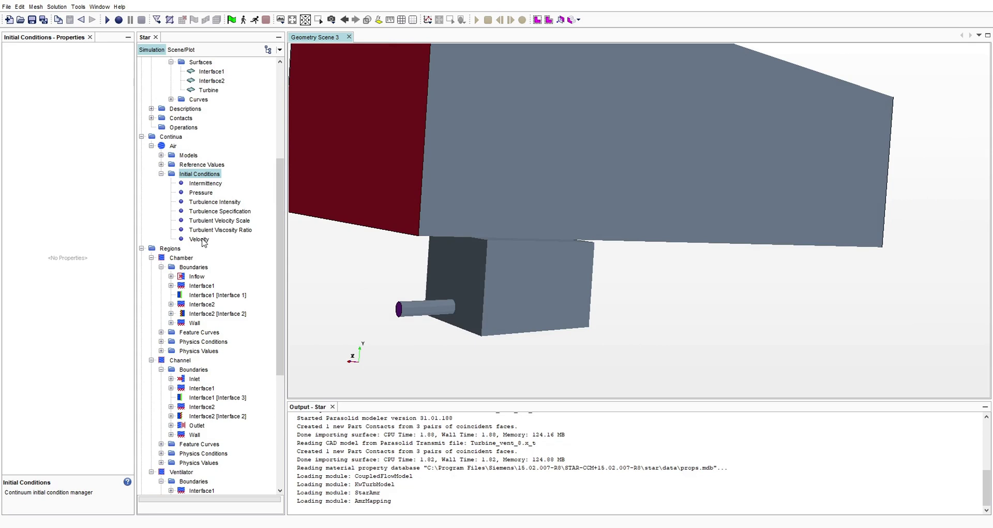
click(201, 239)
drag(471, 131, 507, 135)
drag(532, 228, 392, 124)
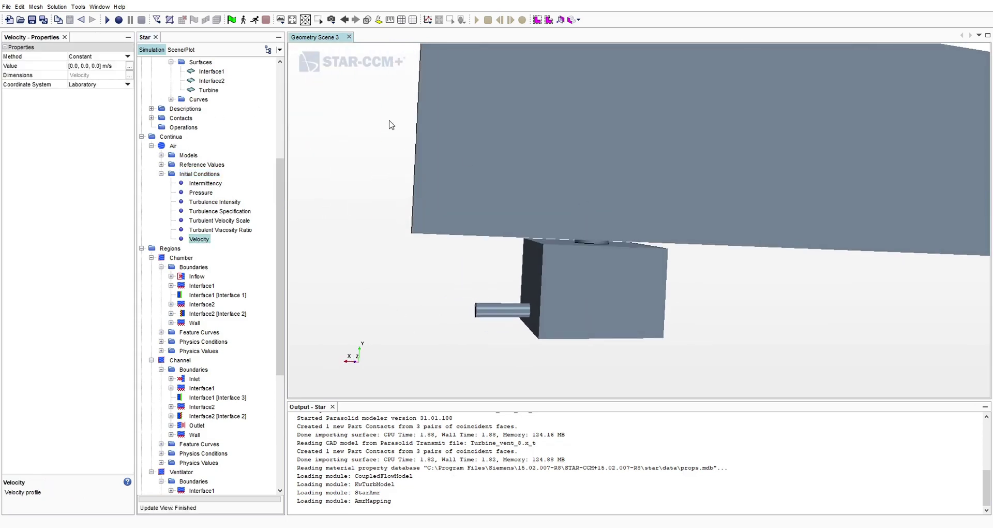
drag(640, 272, 512, 233)
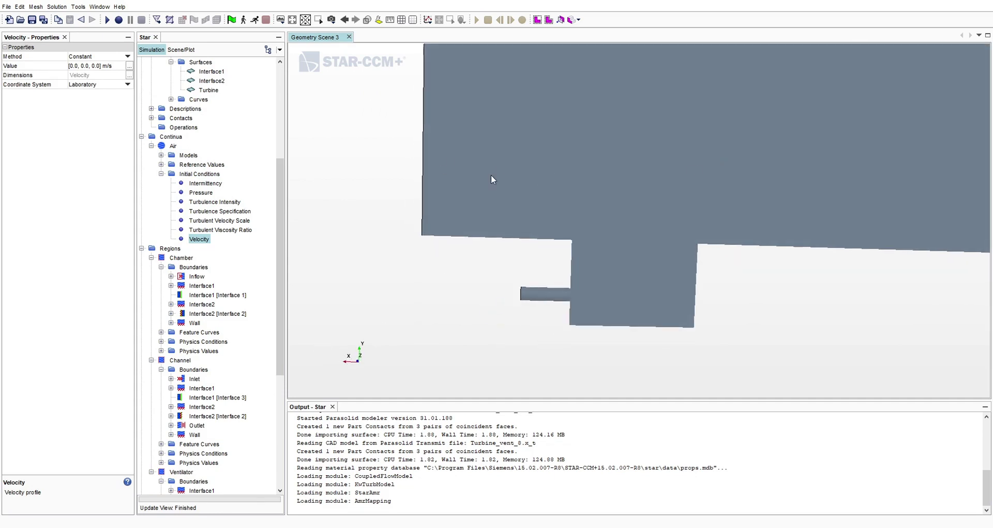
drag(696, 182, 356, 372)
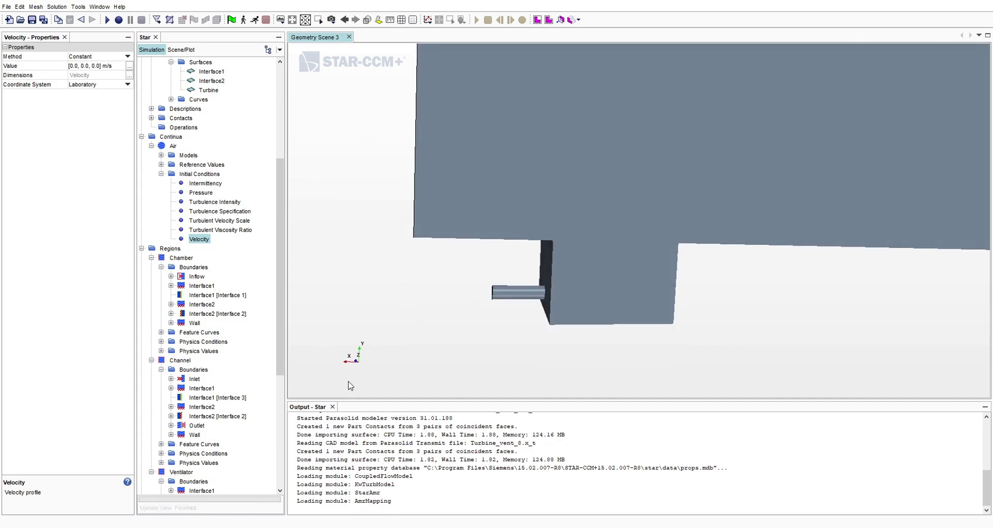
drag(552, 224, 369, 369)
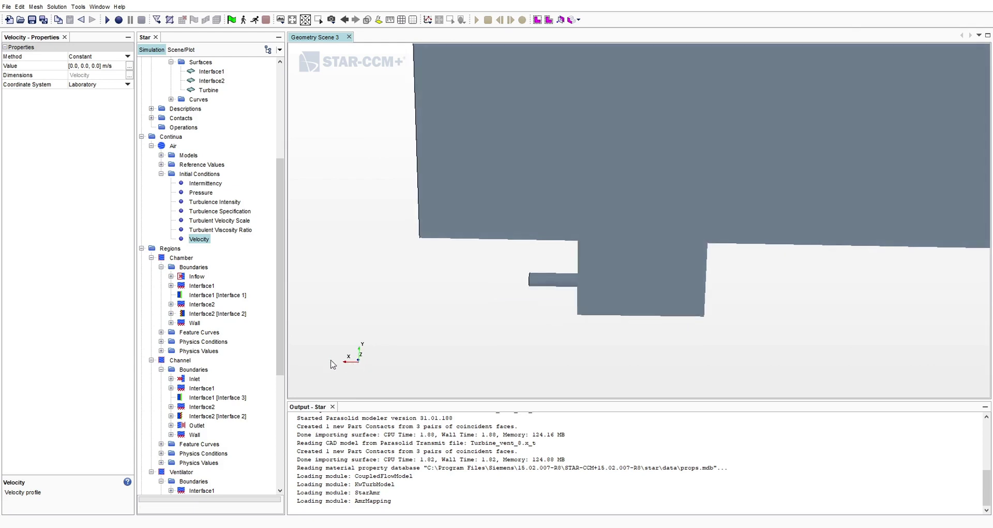
drag(540, 176, 581, 158)
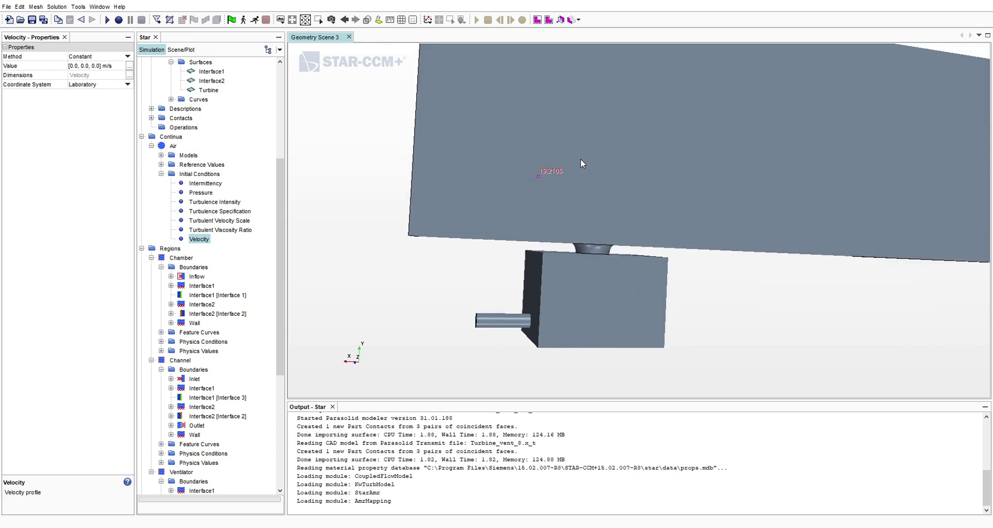
- Change the initial velocity's x component to -9.5, giving [-9.5, 0.0, 0.0] m/s
click(85, 65)
click(77, 66)
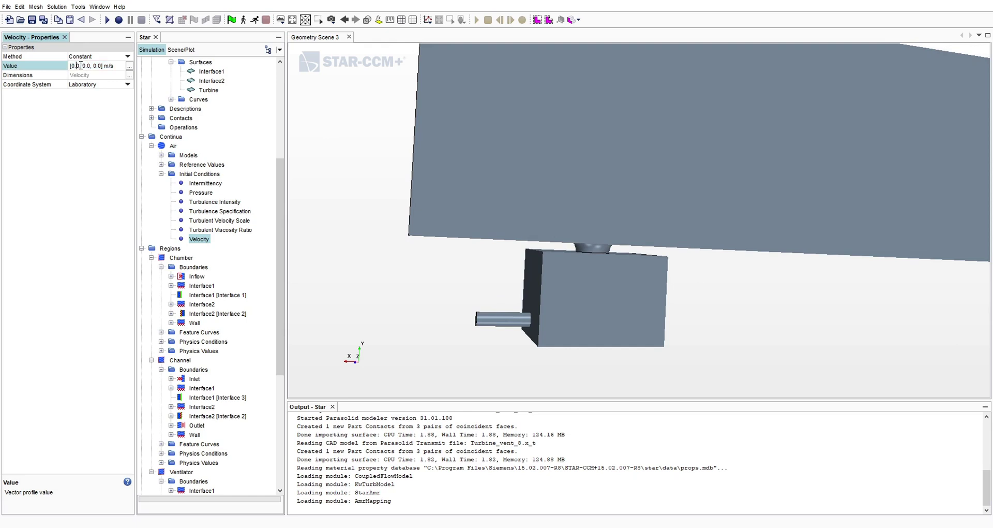
key(BackSpace)
key(BackSpace)
key(BackSpace)
text(-9.5)
key(Return)
drag(626, 137, 599, 161)
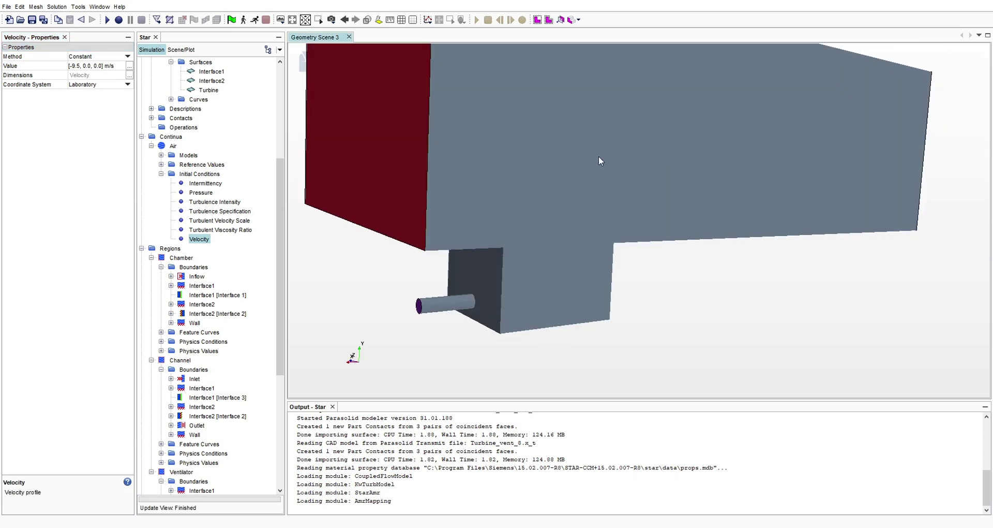
drag(693, 144, 378, 125)
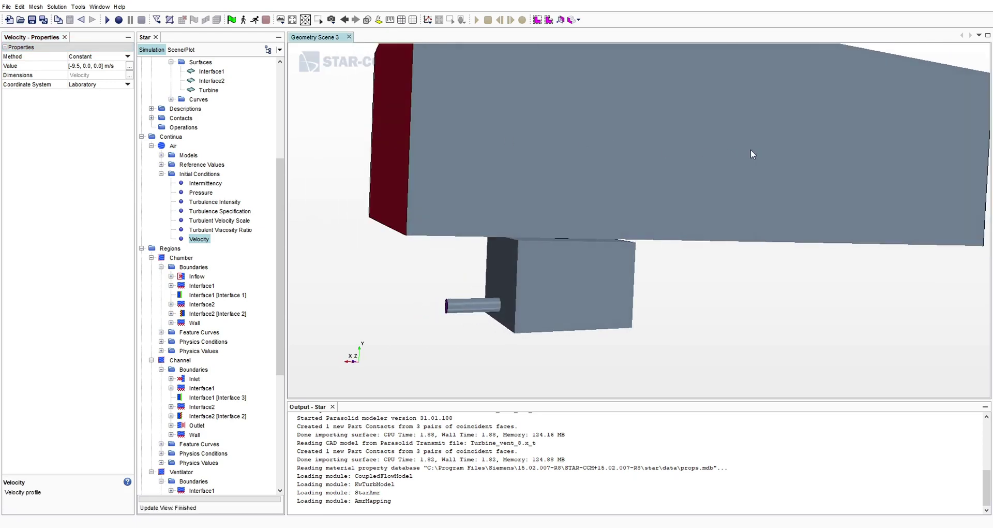
drag(577, 136, 581, 162)
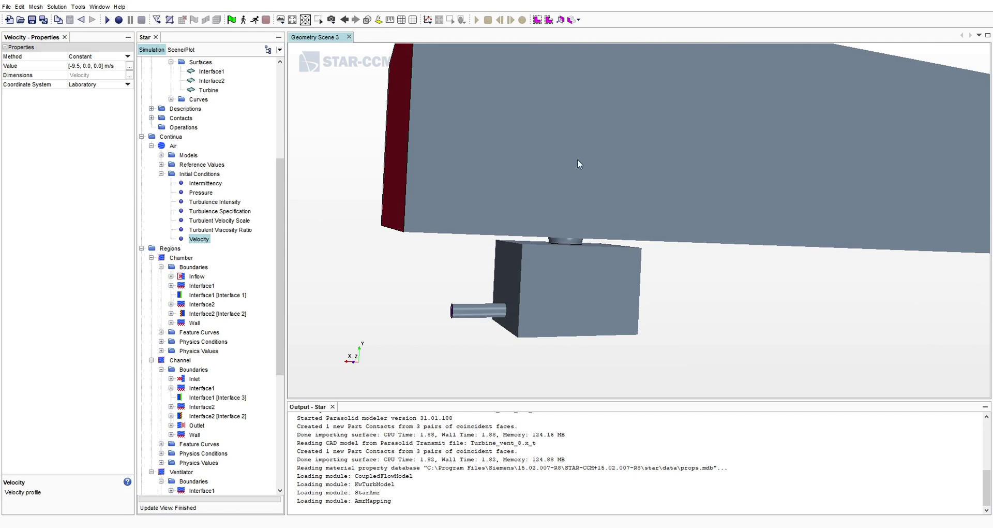
scroll(249, 180, up, 3)
scroll(249, 180, up, 2)
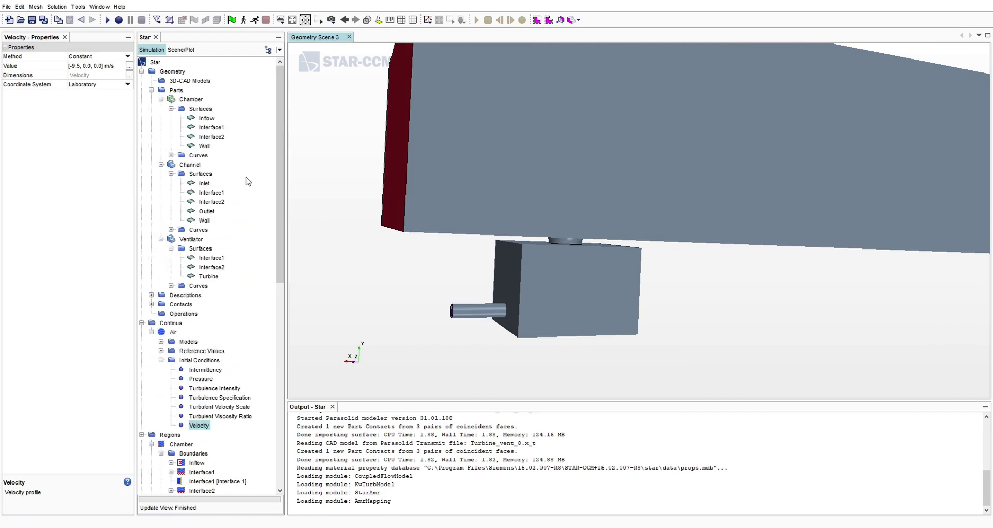
- Collapse and re-expand Continua, then show the Air continuum's properties
click(142, 324)
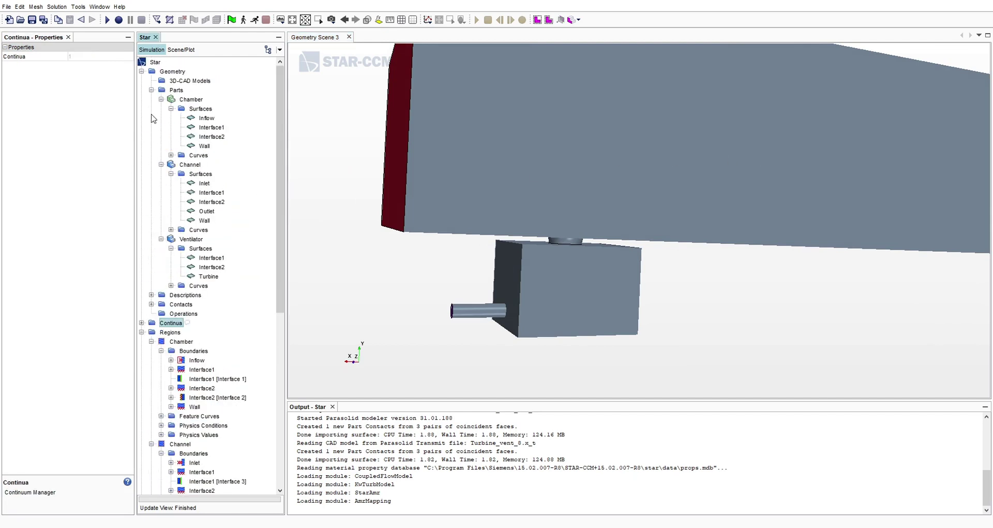
click(142, 323)
drag(532, 219, 561, 202)
scroll(182, 335, down, 3)
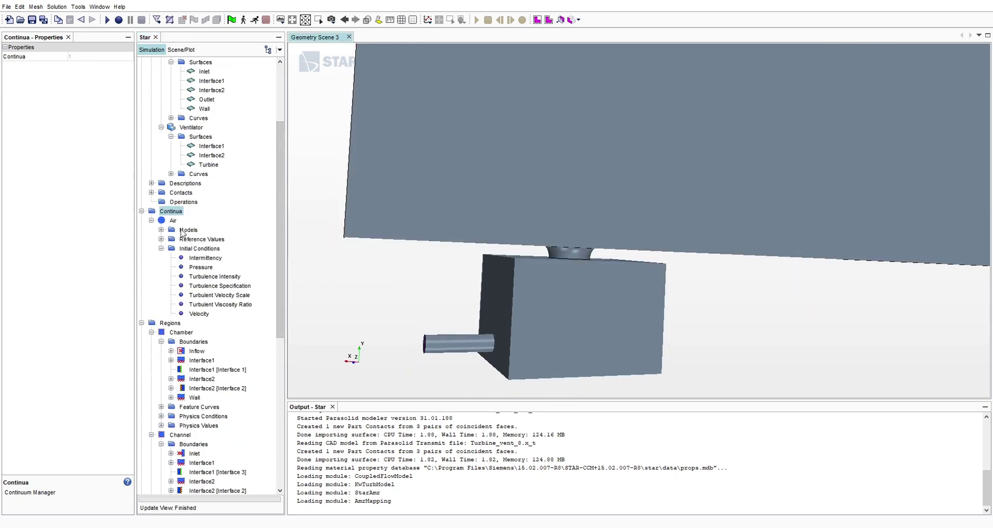
scroll(177, 195, down, 1)
click(174, 183)
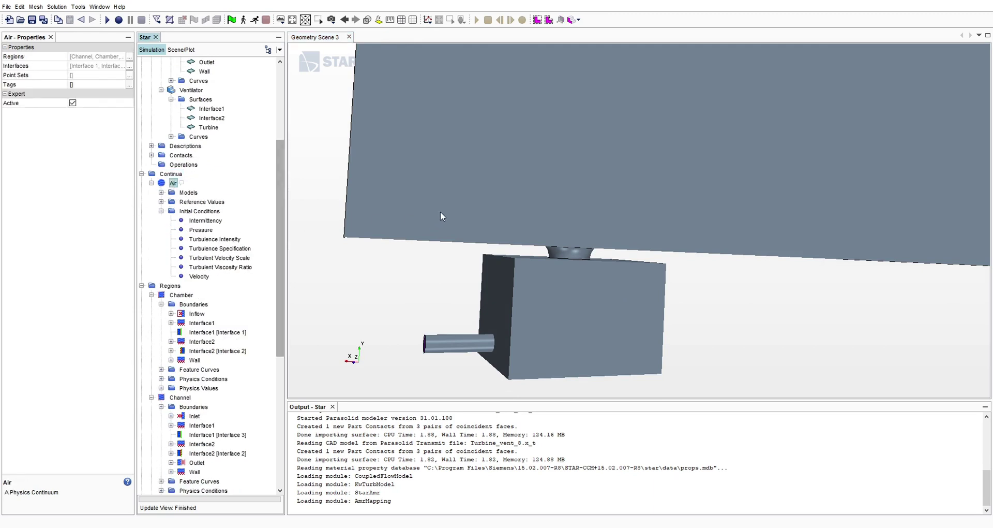
- Highlight the Chamber, Channel and Ventilator regions in turn in the model
scroll(235, 290, down, 2)
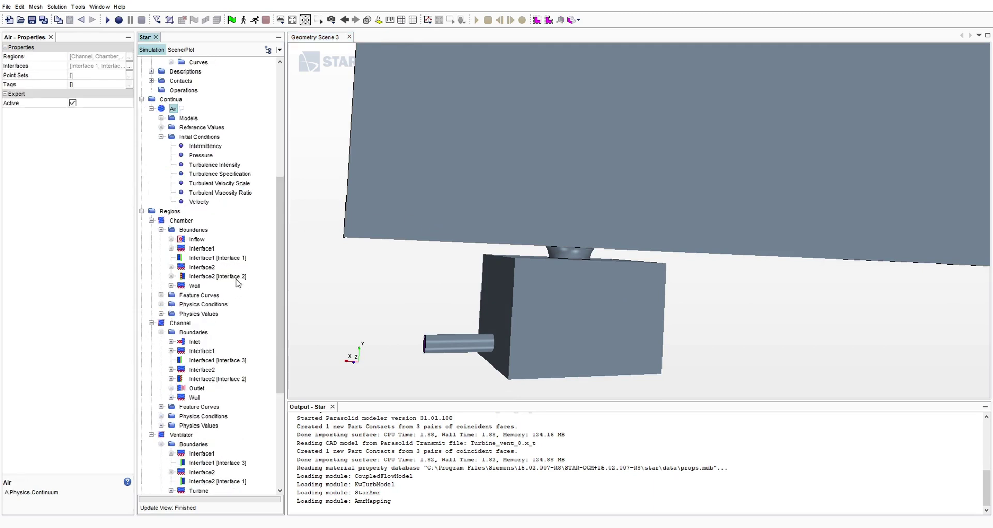
click(182, 221)
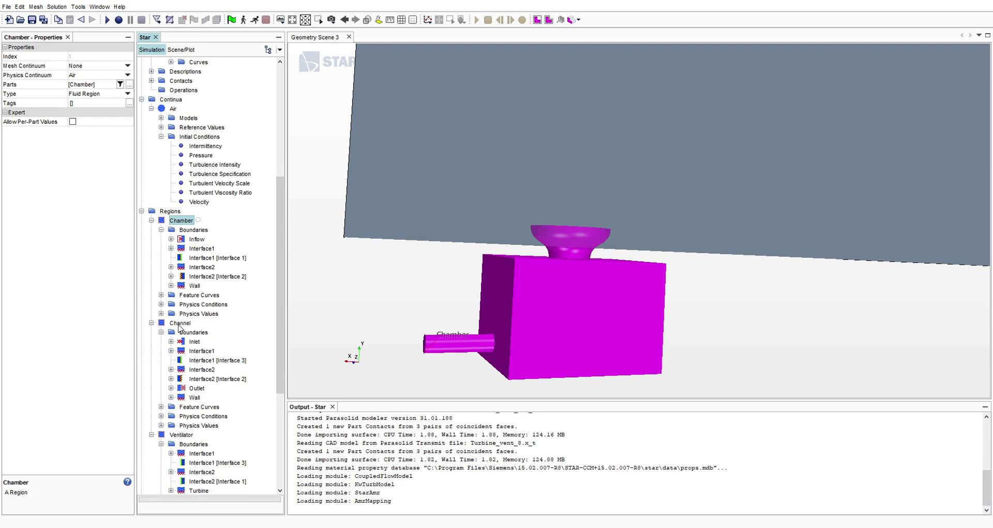
click(180, 324)
click(181, 435)
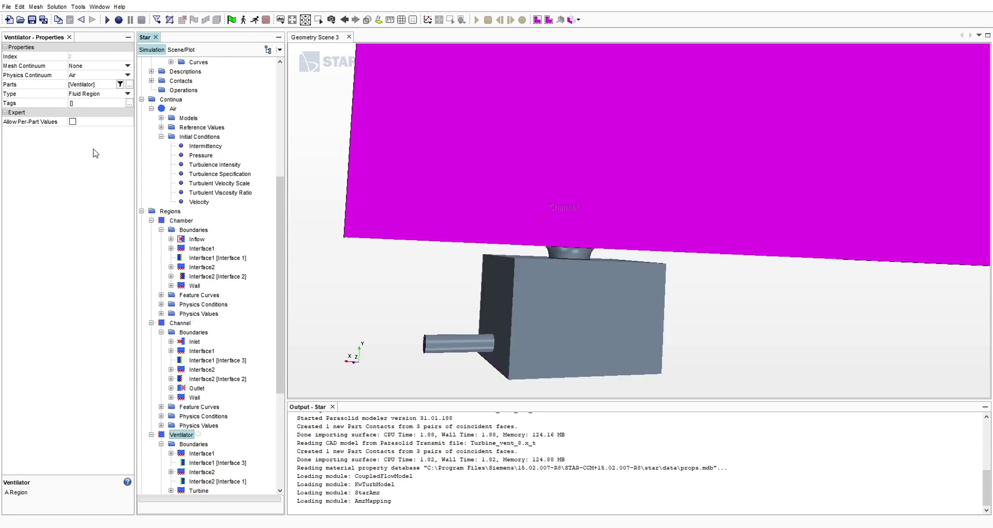
click(182, 221)
click(181, 321)
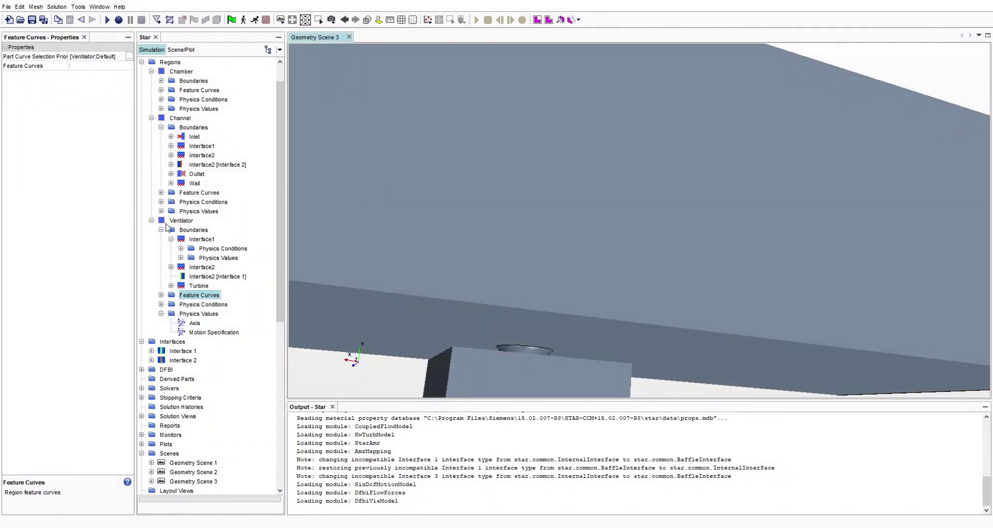
click(202, 146)
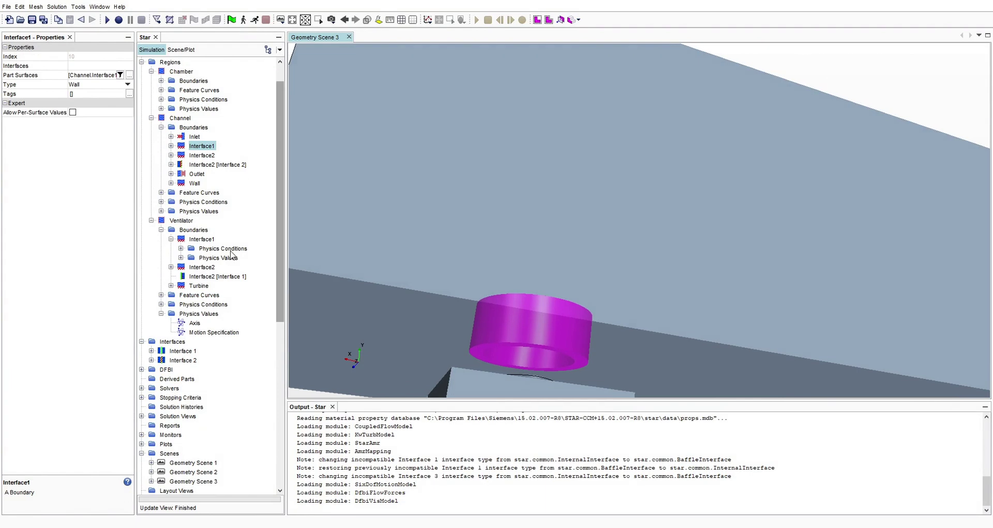
click(204, 240)
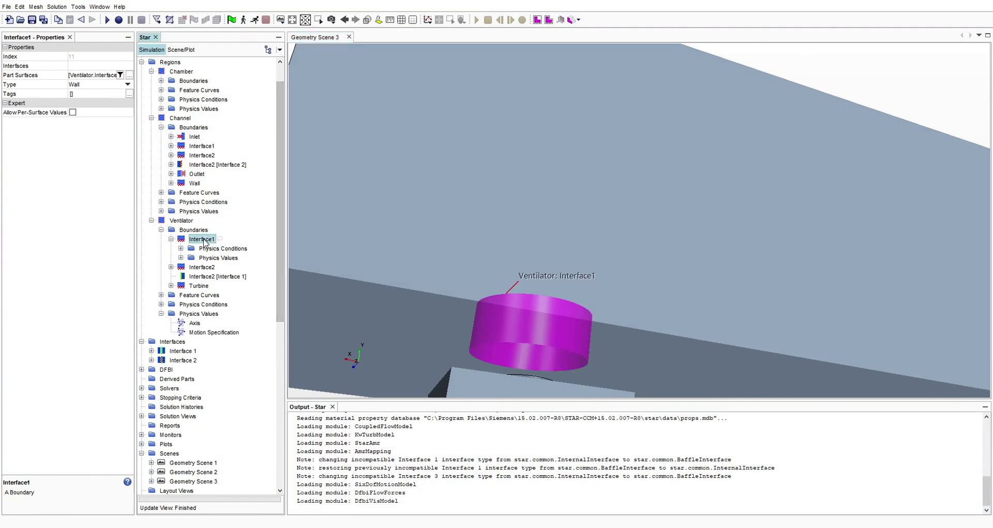
click(207, 147)
click(209, 155)
click(207, 165)
click(206, 159)
click(205, 146)
click(206, 155)
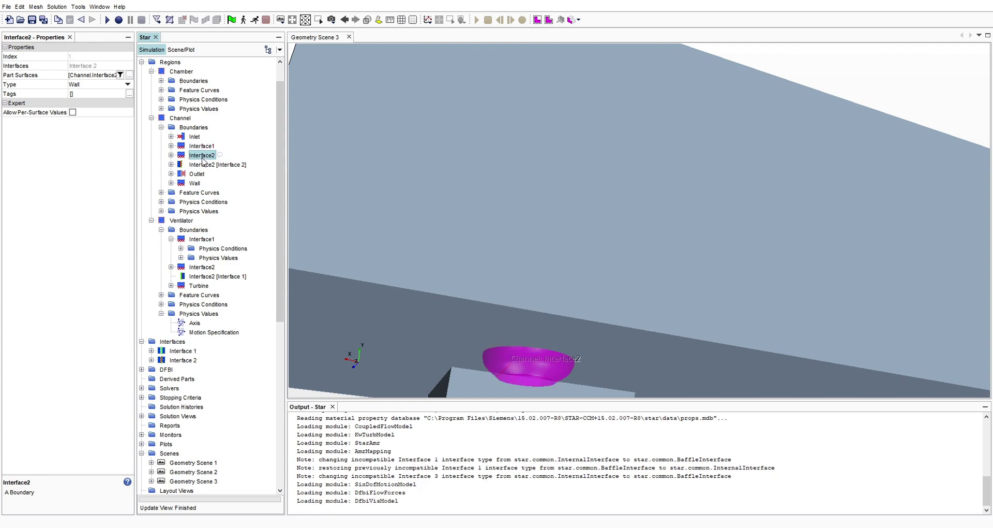
click(205, 174)
click(205, 164)
click(206, 147)
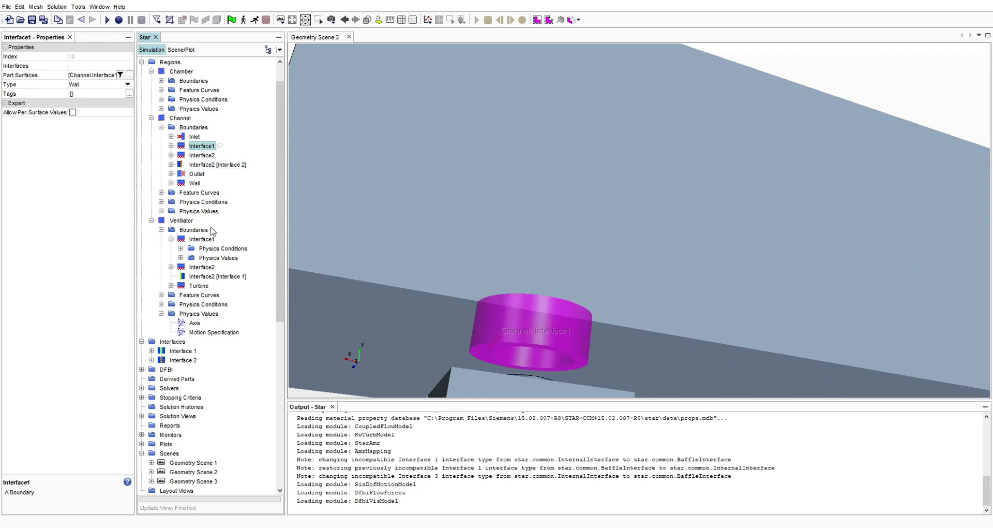
click(204, 240)
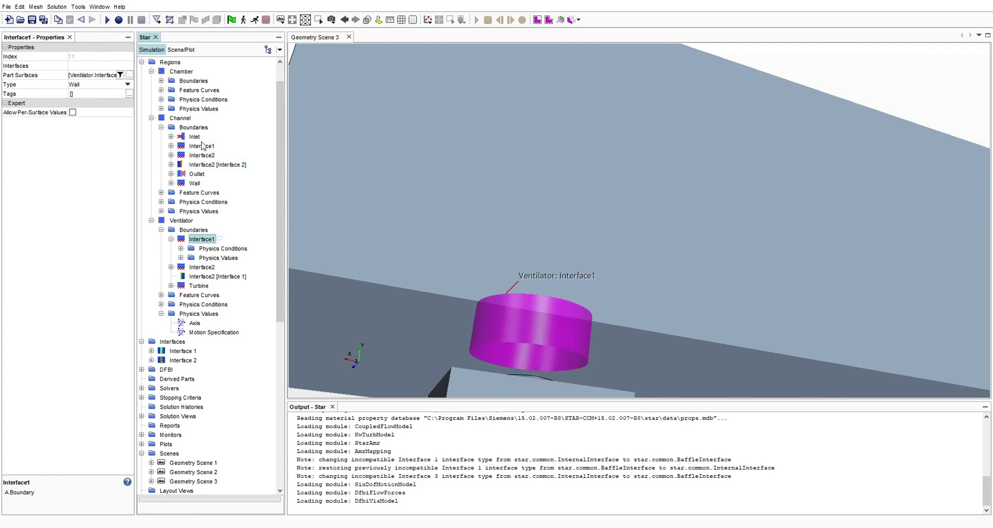
click(202, 146)
click(206, 240)
click(204, 149)
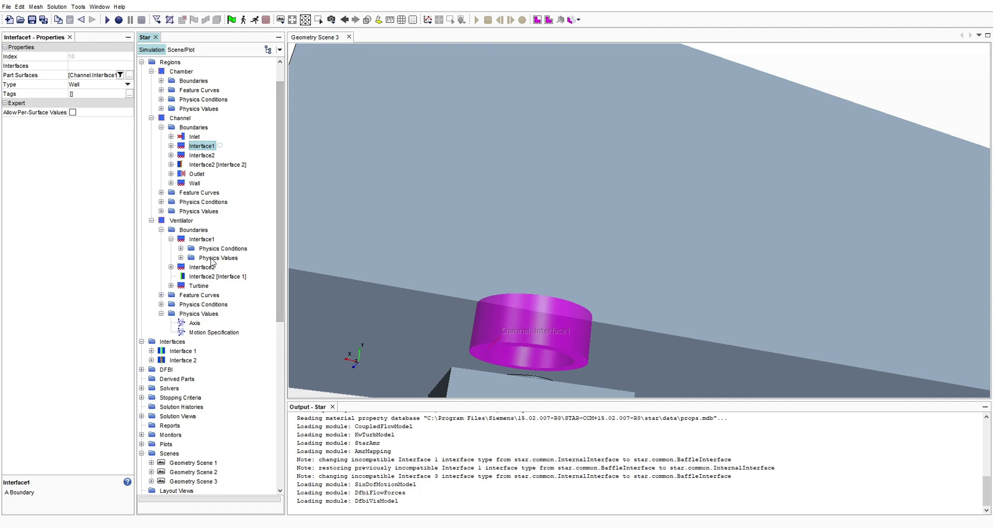
scroll(532, 332, up, 2)
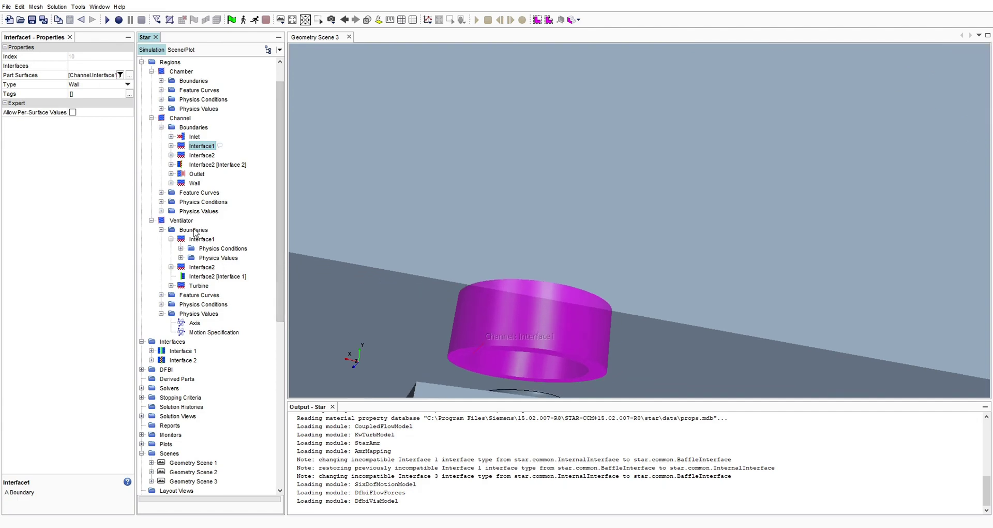
click(199, 286)
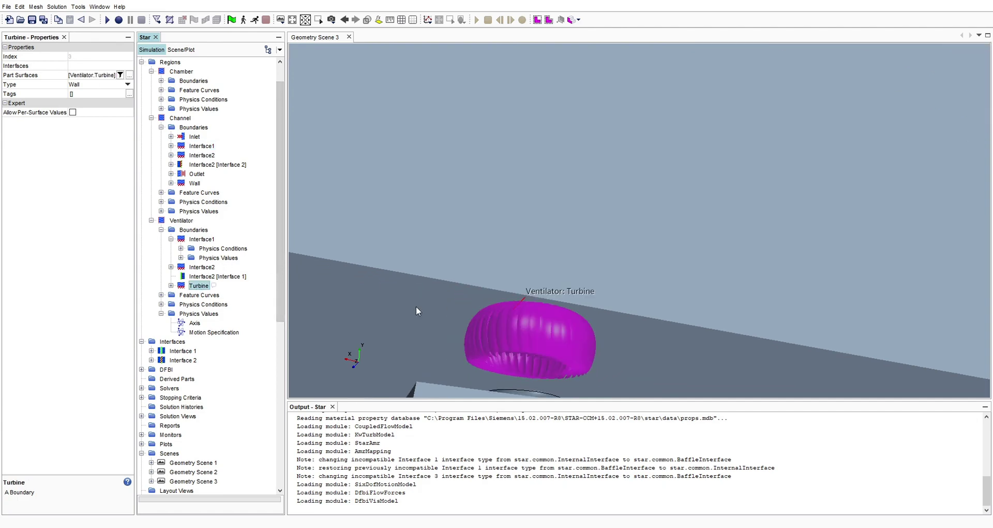
click(202, 268)
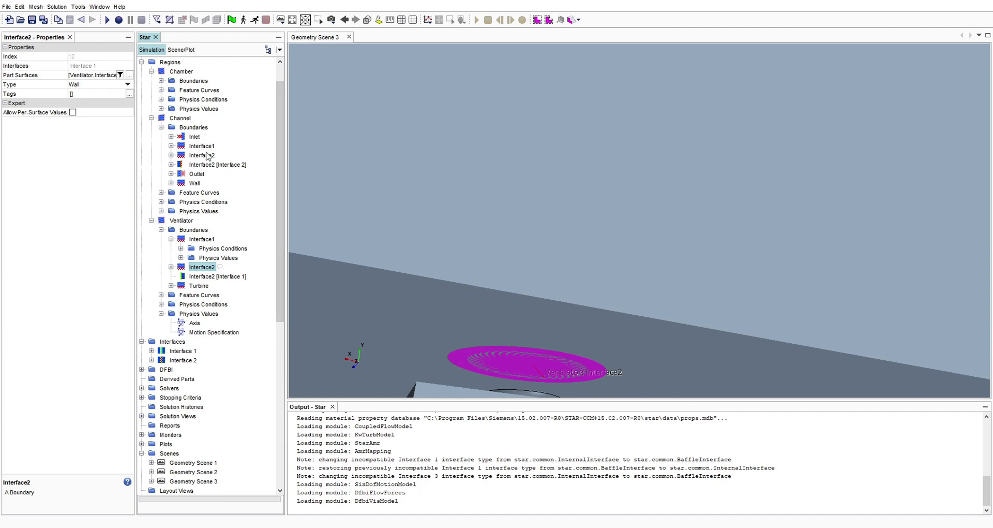
scroll(469, 290, down, 1)
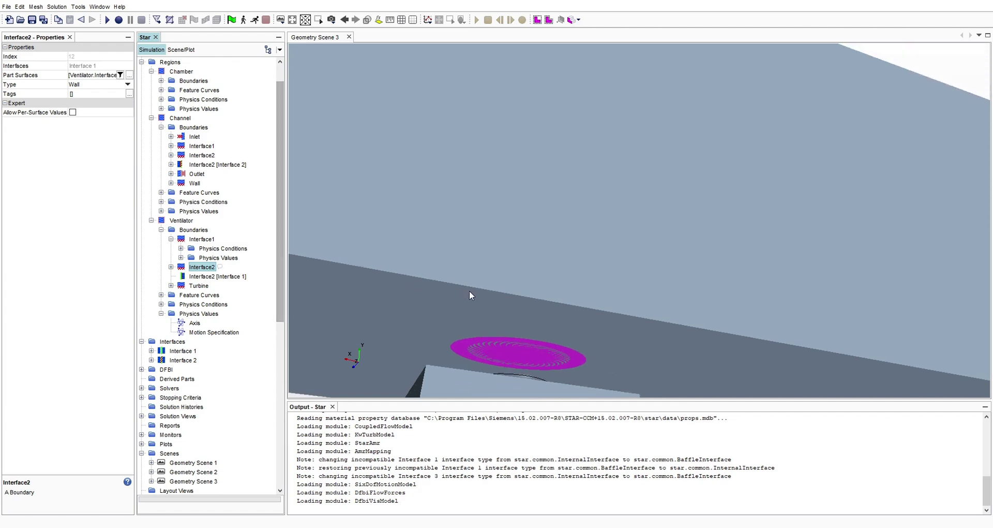
click(204, 156)
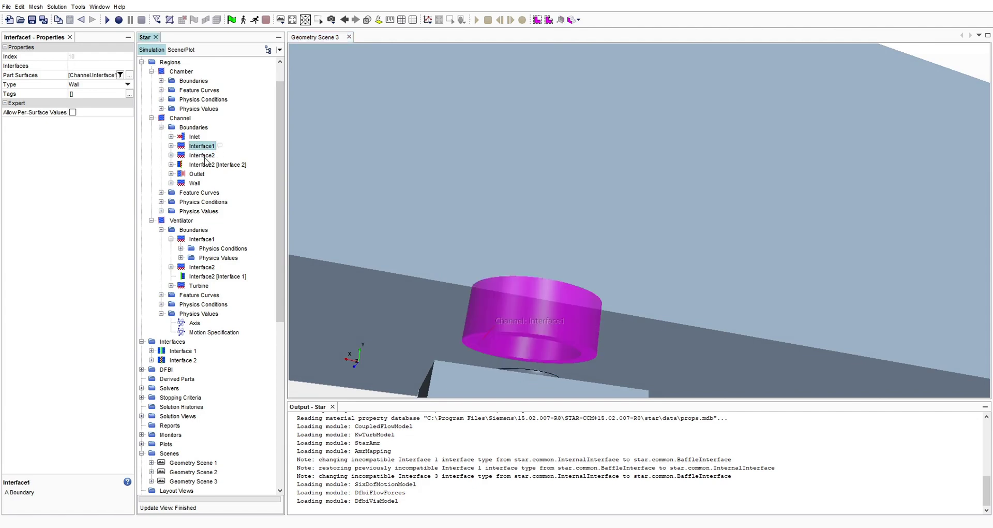
click(212, 240)
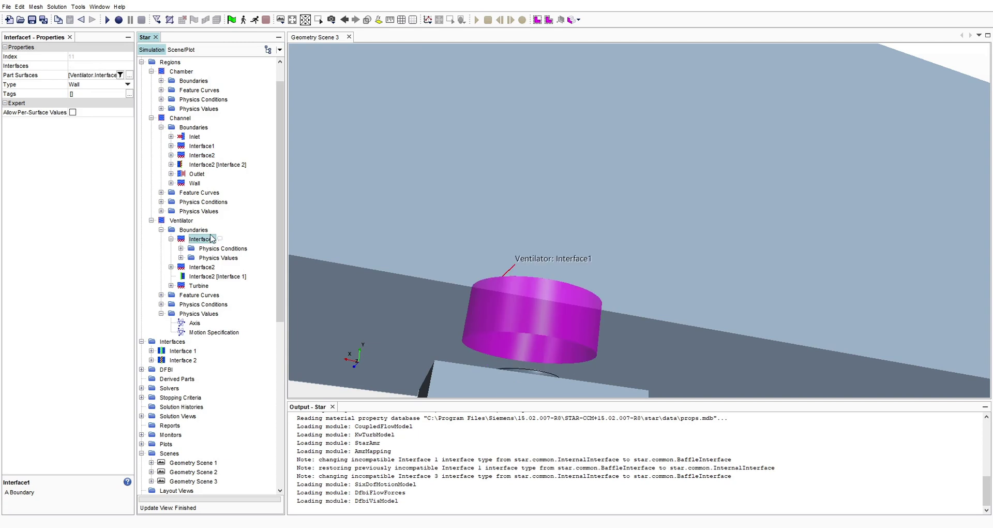
click(201, 147)
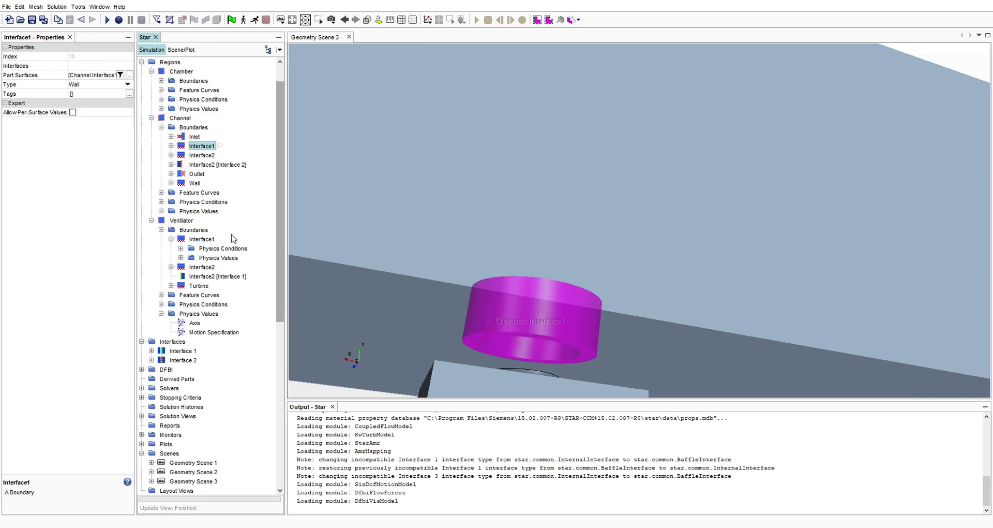
drag(481, 352, 498, 336)
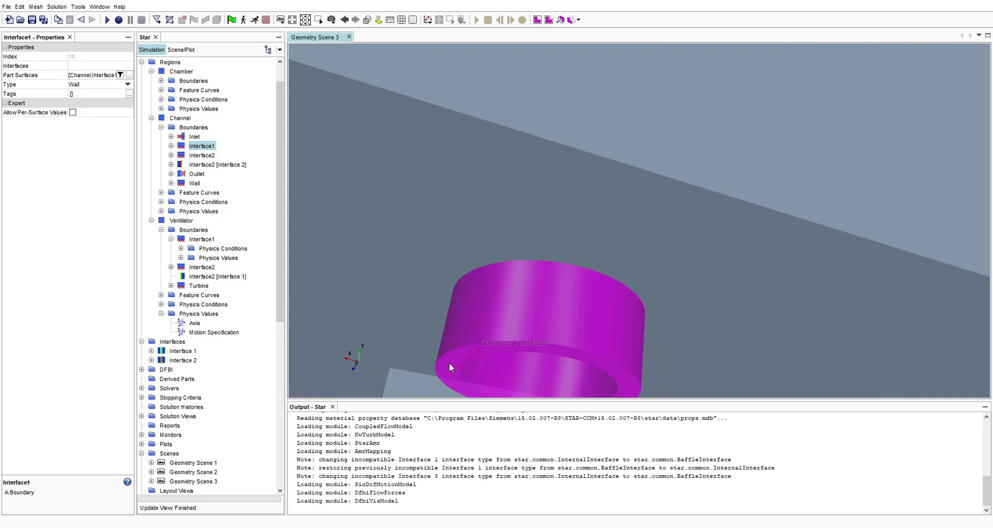
drag(510, 344, 389, 268)
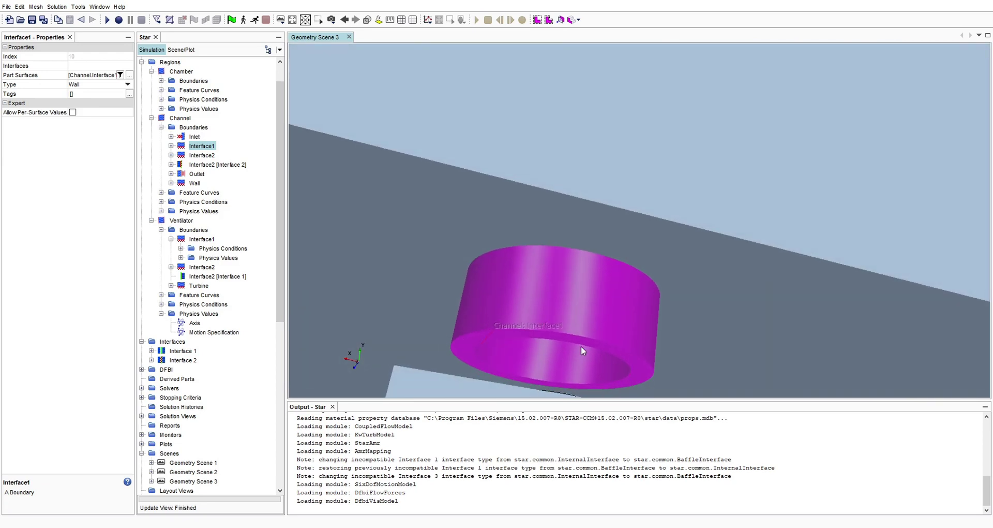
click(202, 267)
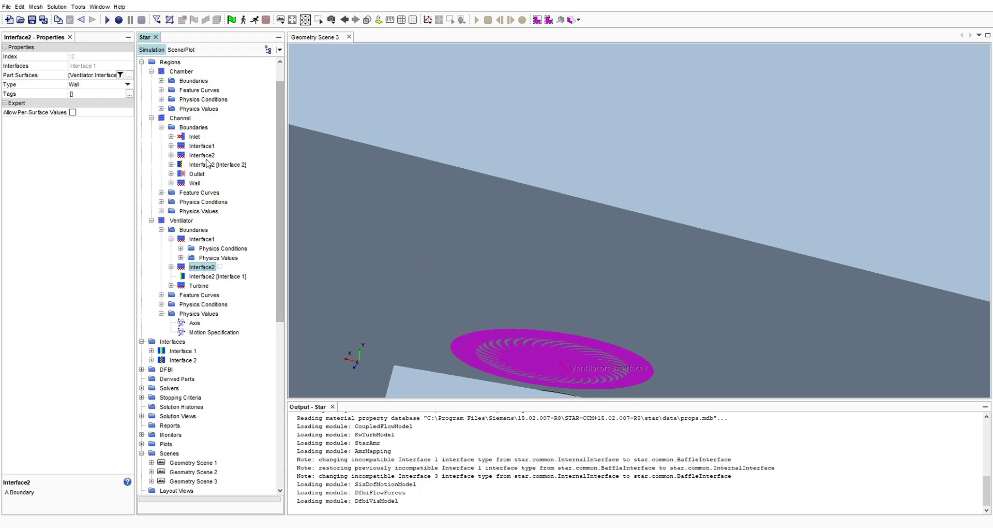
click(203, 156)
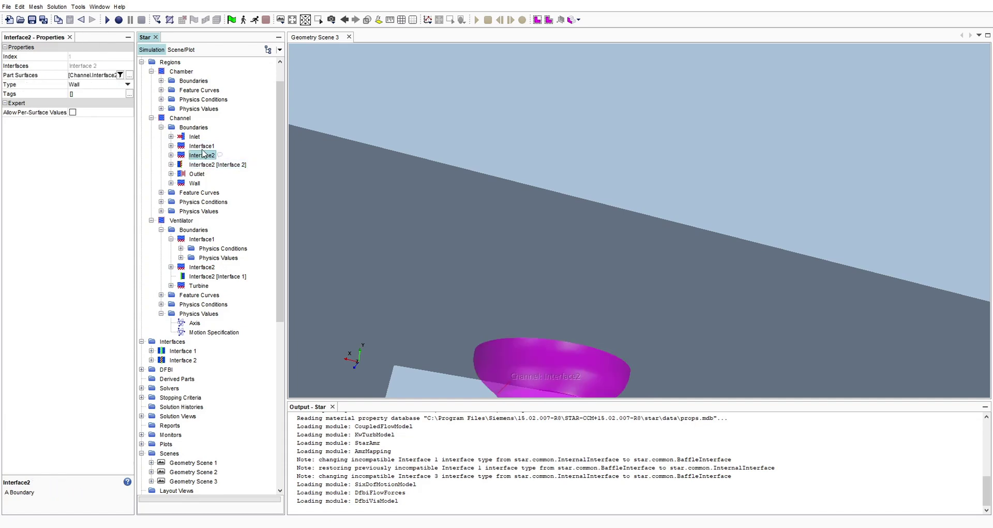
click(201, 147)
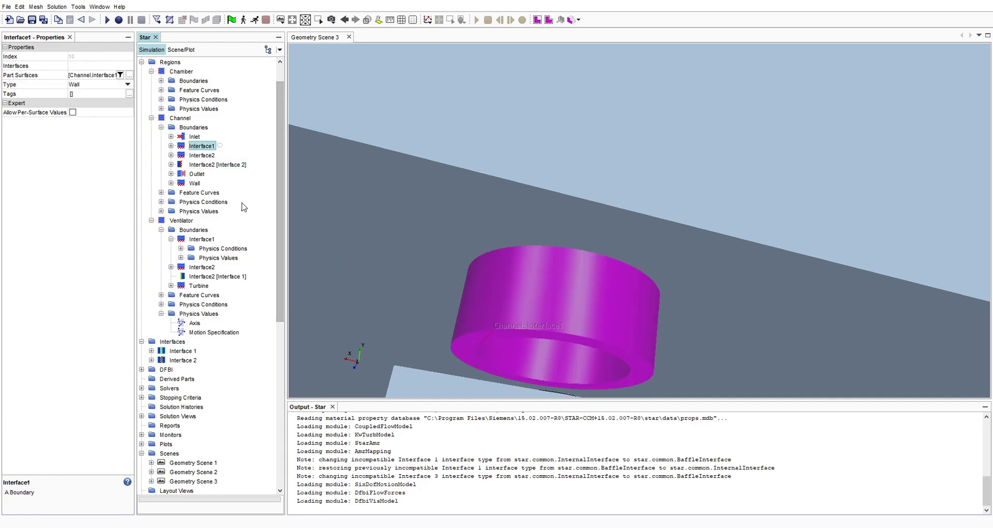
scroll(187, 140, up, 1)
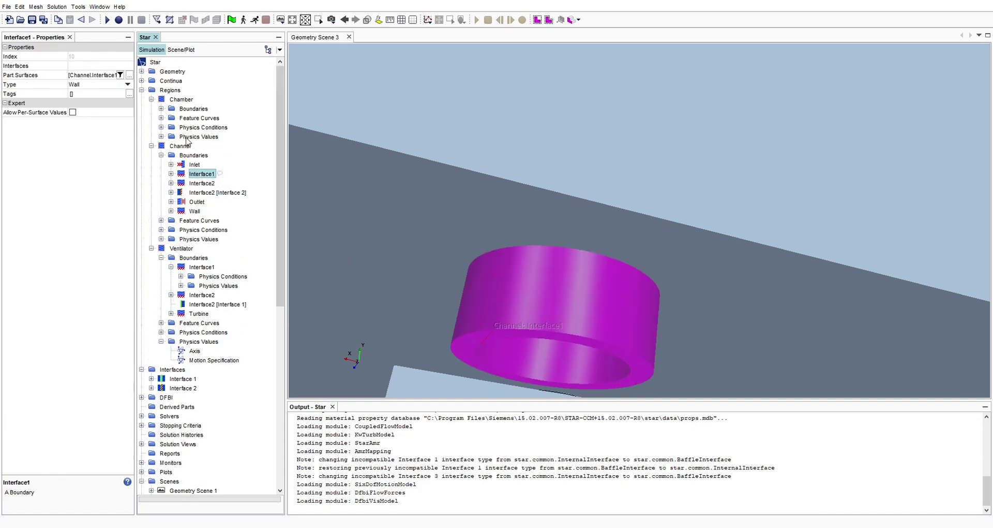
- Expand Geometry > Parts > Channel > Surfaces and select Interface1
click(141, 71)
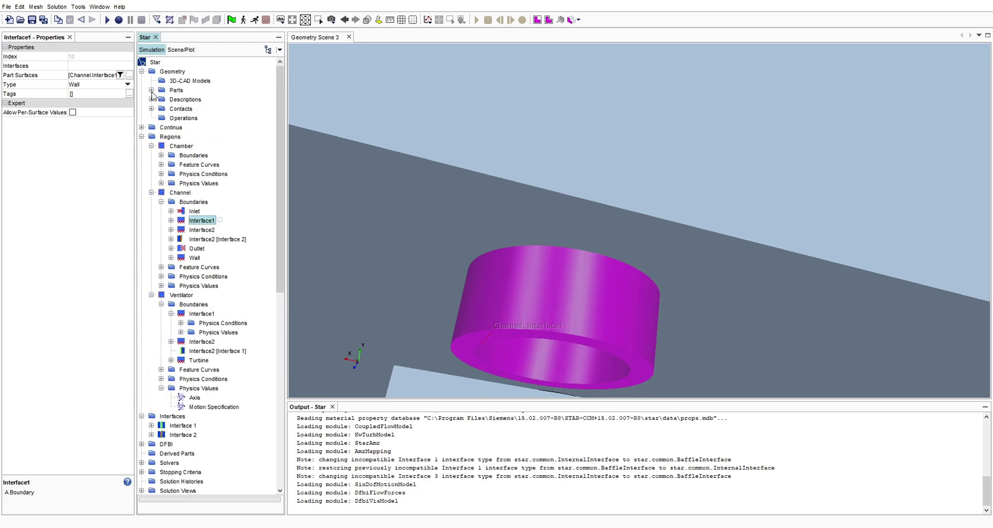
click(151, 91)
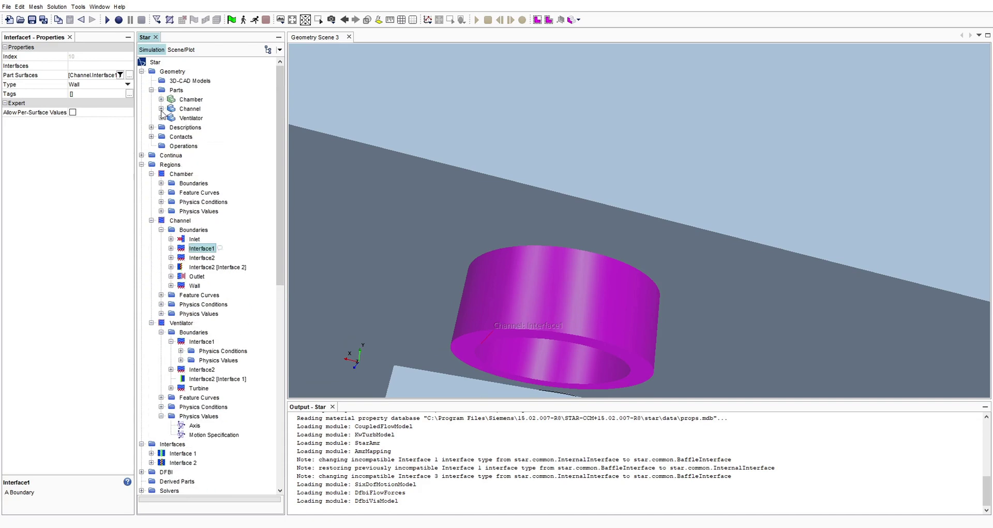
click(161, 109)
click(171, 118)
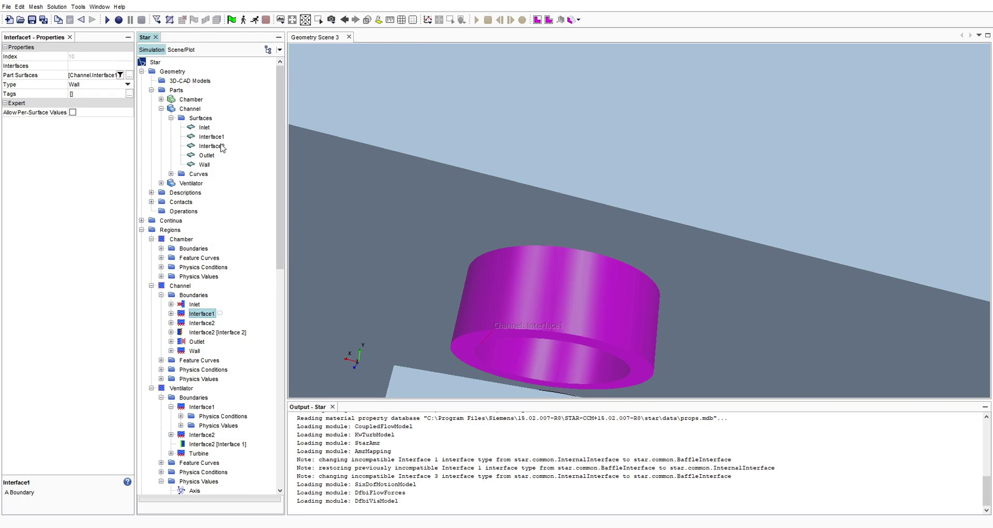
click(210, 137)
- Split patch 840, the bottom ring, off Interface1 into a new Interface3 surface
right_click(213, 137)
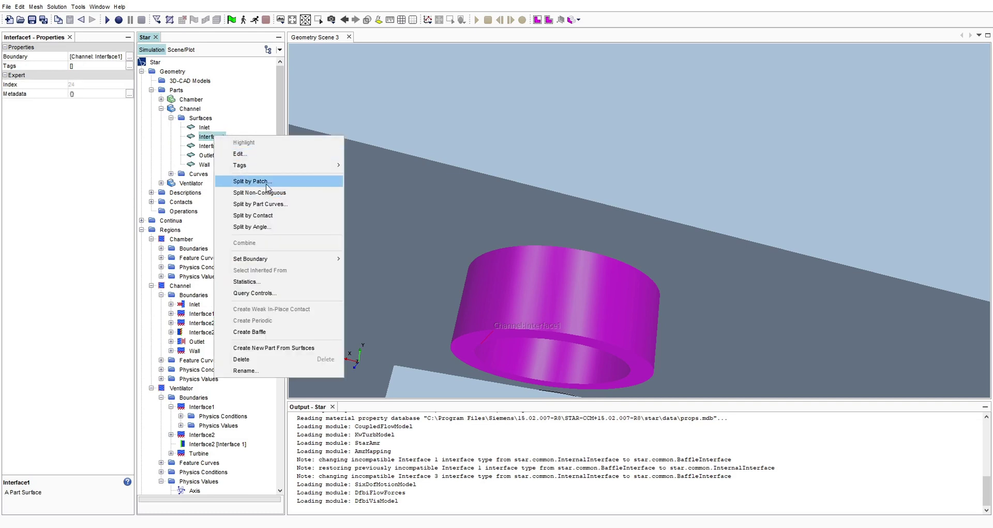
click(267, 186)
click(35, 94)
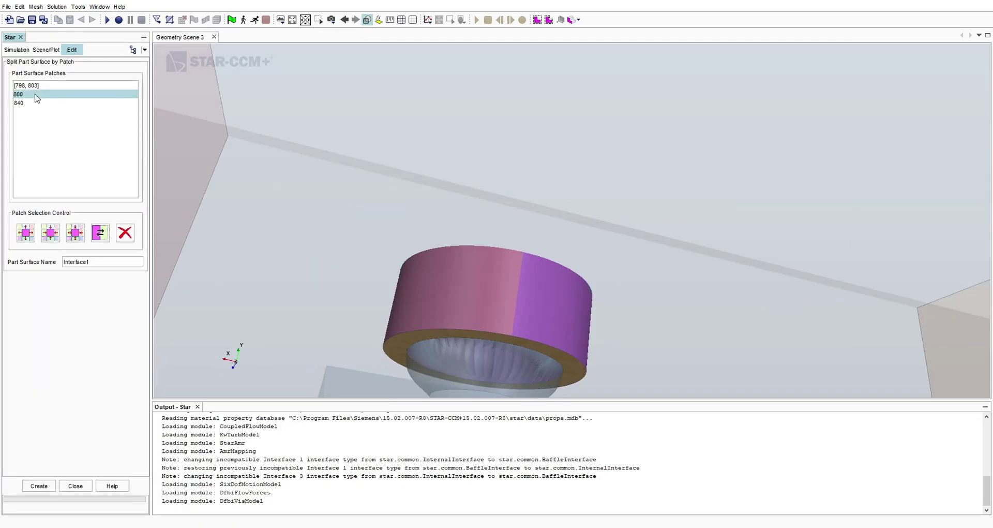
click(34, 104)
drag(449, 309, 463, 327)
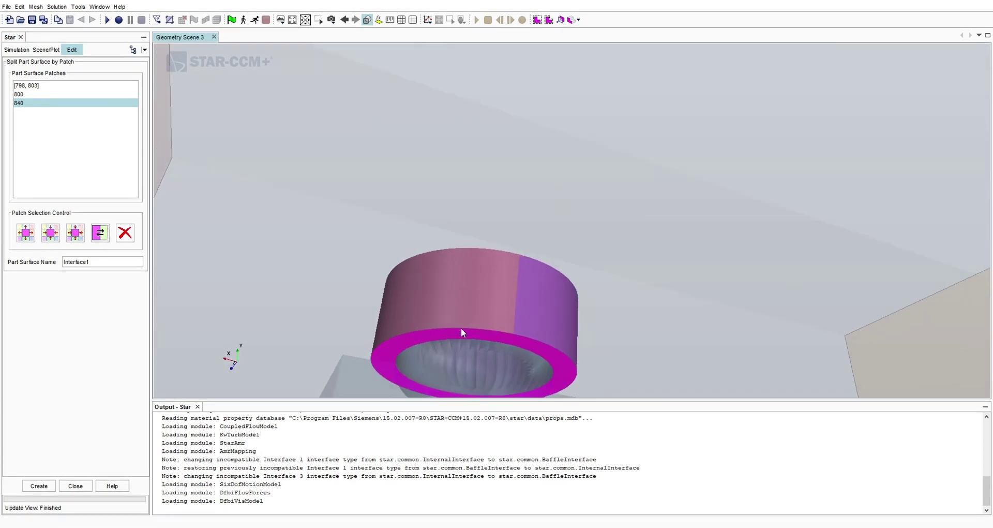
click(128, 262)
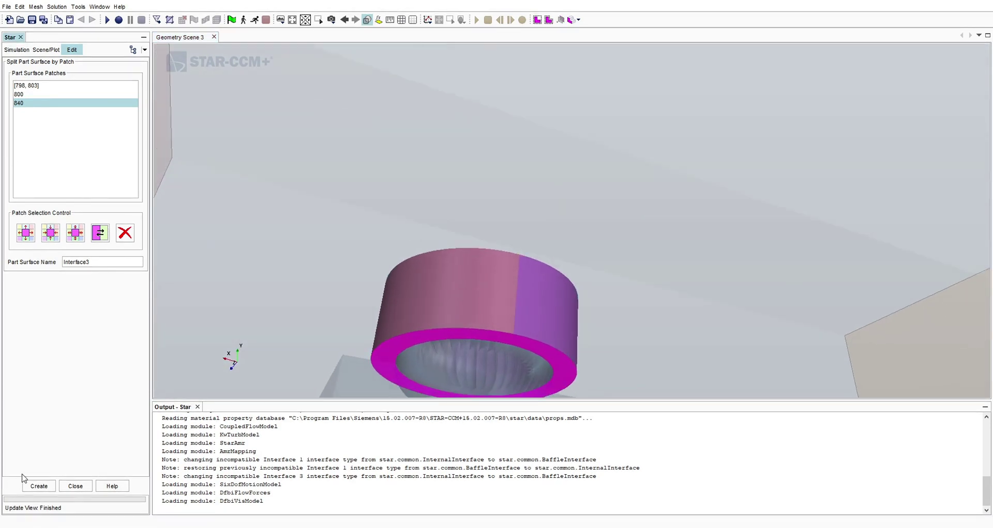
click(38, 486)
click(75, 485)
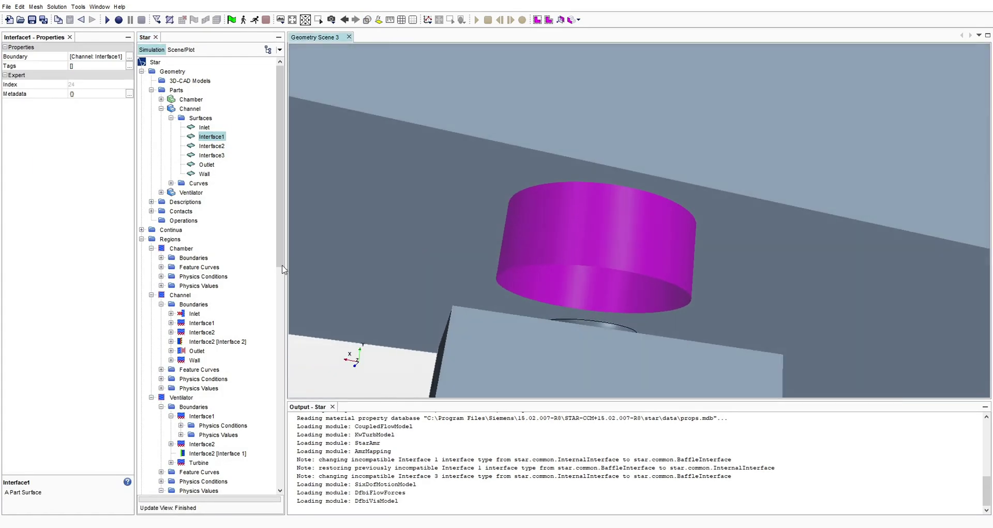
- Add a new Channel boundary assigned to the Interface3 part surface
scroll(231, 305, down, 3)
scroll(210, 199, up, 1)
scroll(224, 198, down, 1)
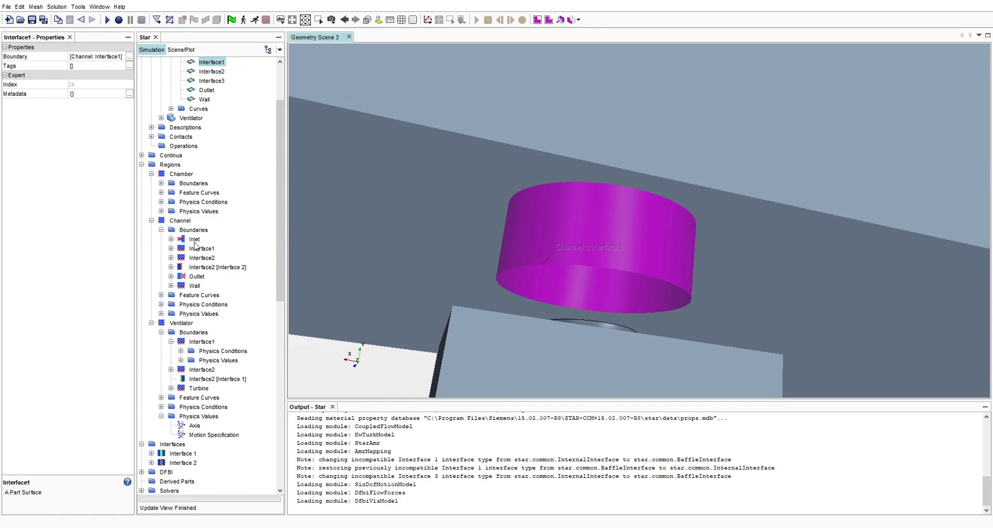
click(193, 230)
right_click(193, 230)
click(210, 234)
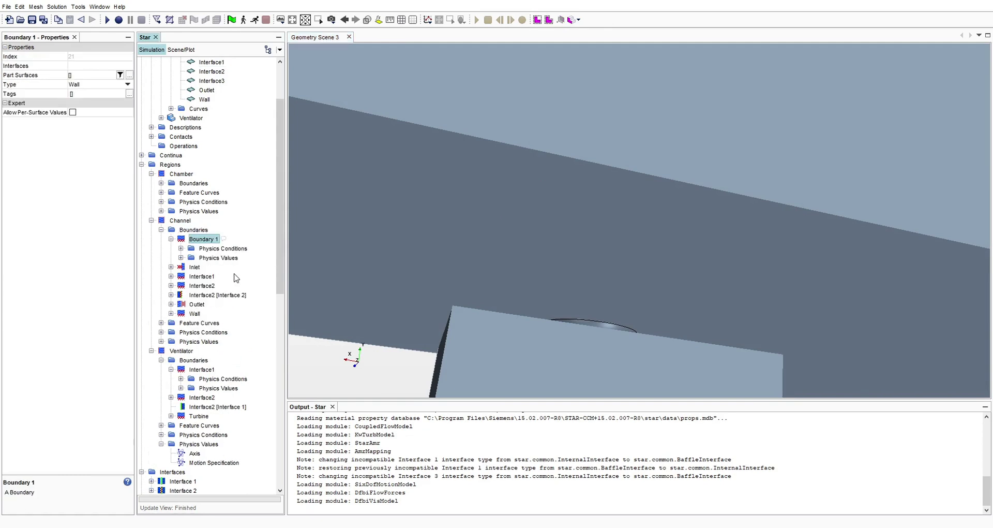
click(89, 75)
click(99, 114)
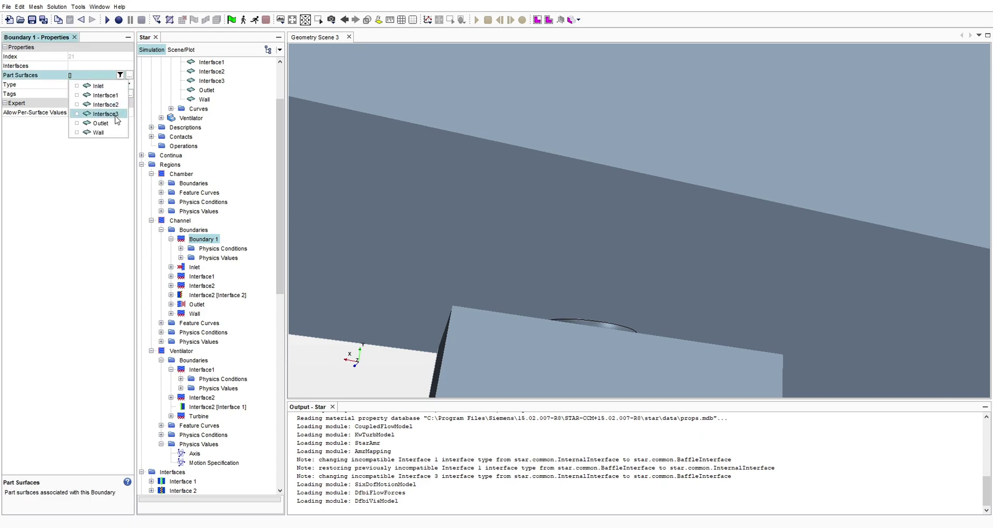
click(77, 200)
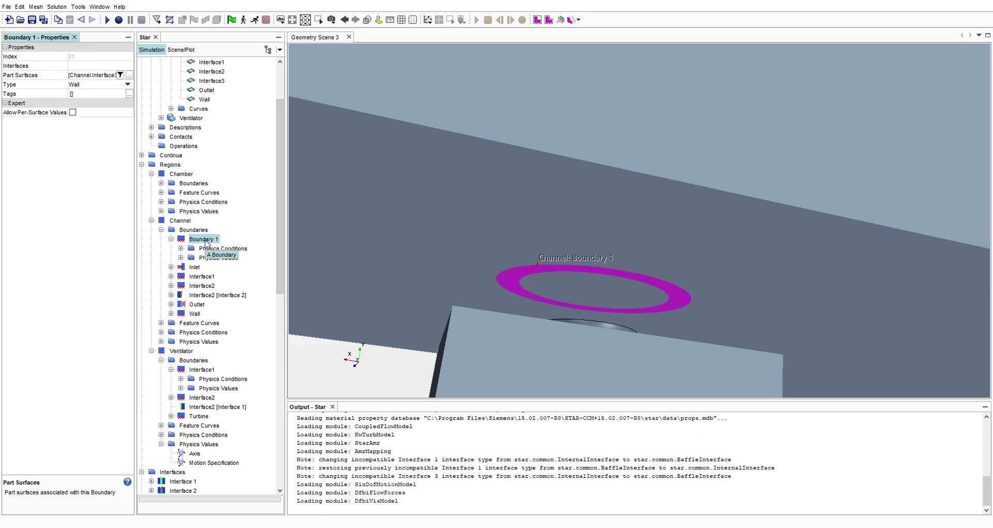
- Rename the new Boundary 1 to Interface3
click(205, 241)
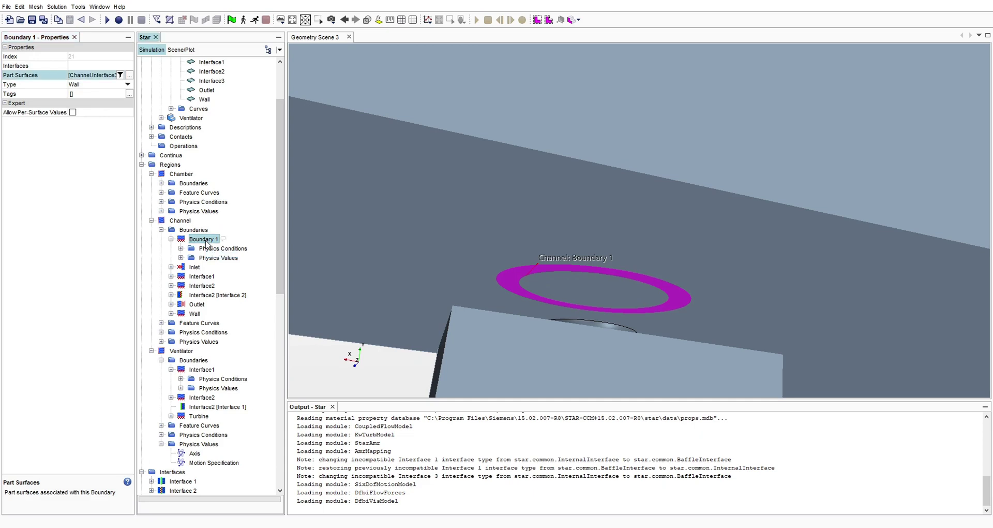
click(206, 241)
text(Interface3)
key(Return)
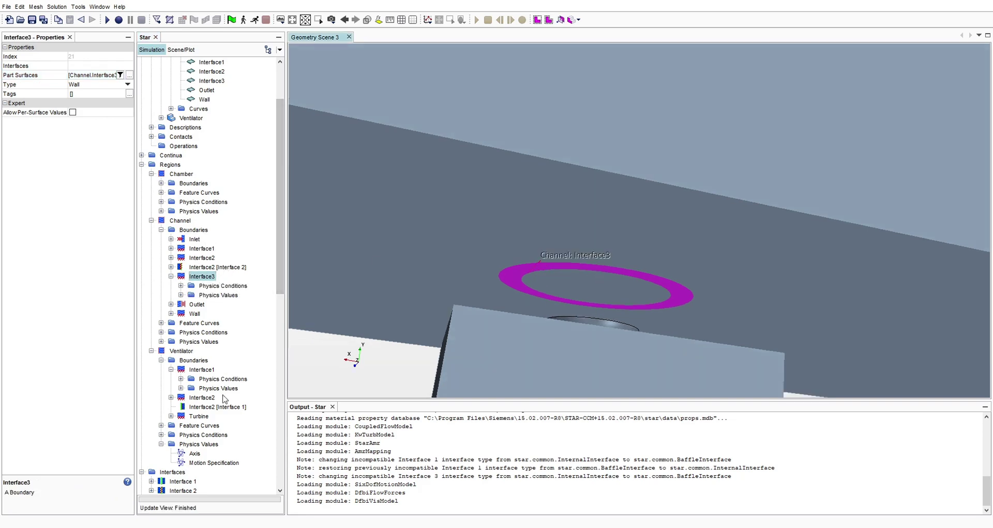
- Select the Channel and Ventilator Interface1 boundaries together
click(205, 370)
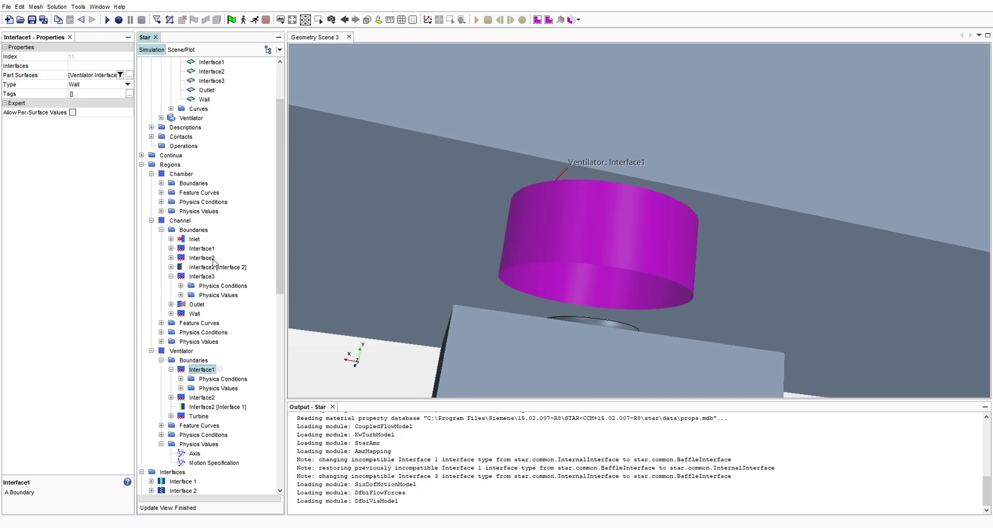
click(201, 248)
click(207, 370)
ctrl+click(202, 249)
- Create Interface 3 pairing the Ventilator Interface1 and Channel Interface1 boundaries
right_click(203, 248)
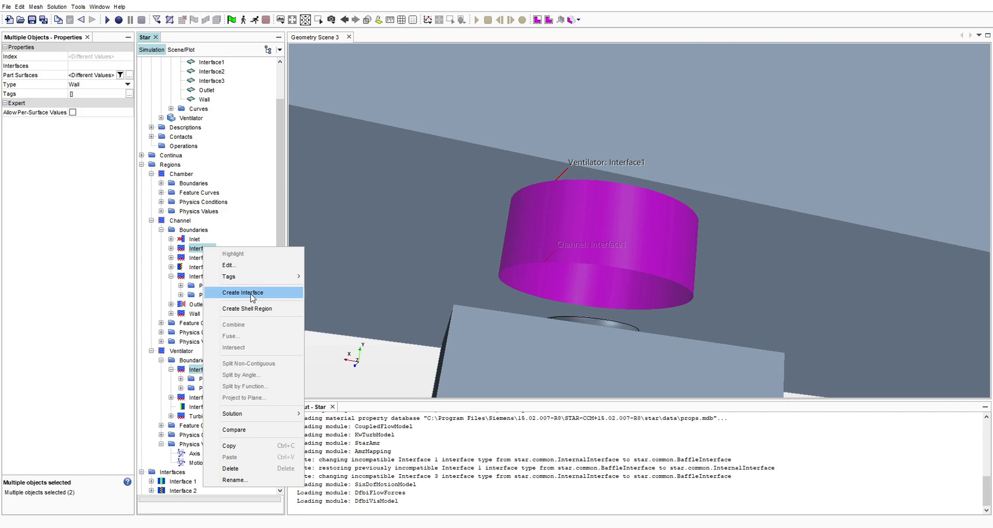
click(252, 294)
scroll(222, 279, down, 4)
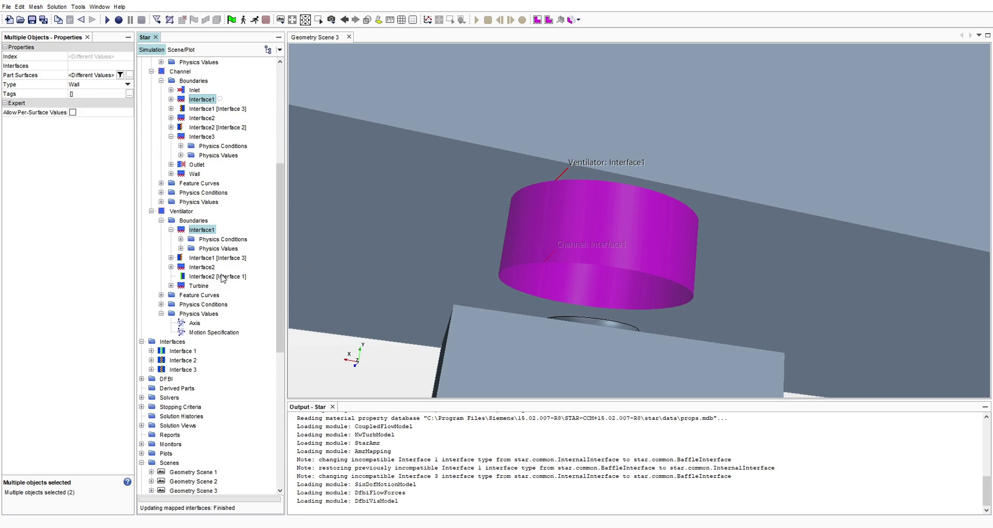
click(190, 369)
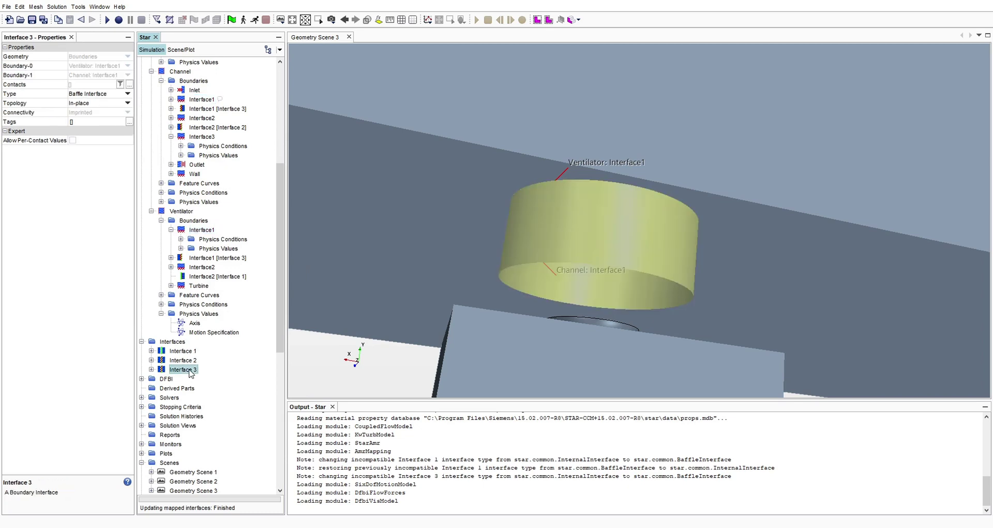
- Check Interface 3's type and its baffle boundary's type, leaving both unchanged
click(126, 95)
click(208, 229)
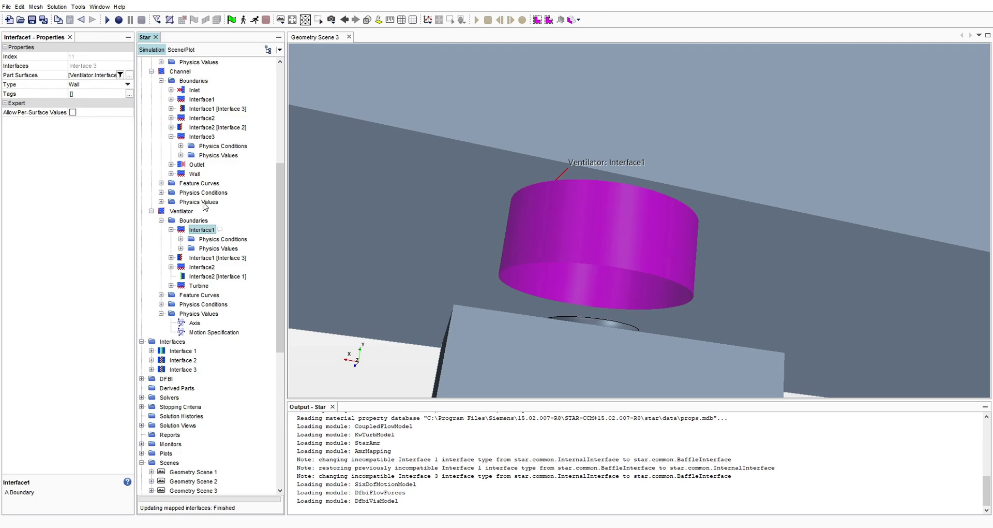
click(212, 100)
scroll(222, 115, up, 3)
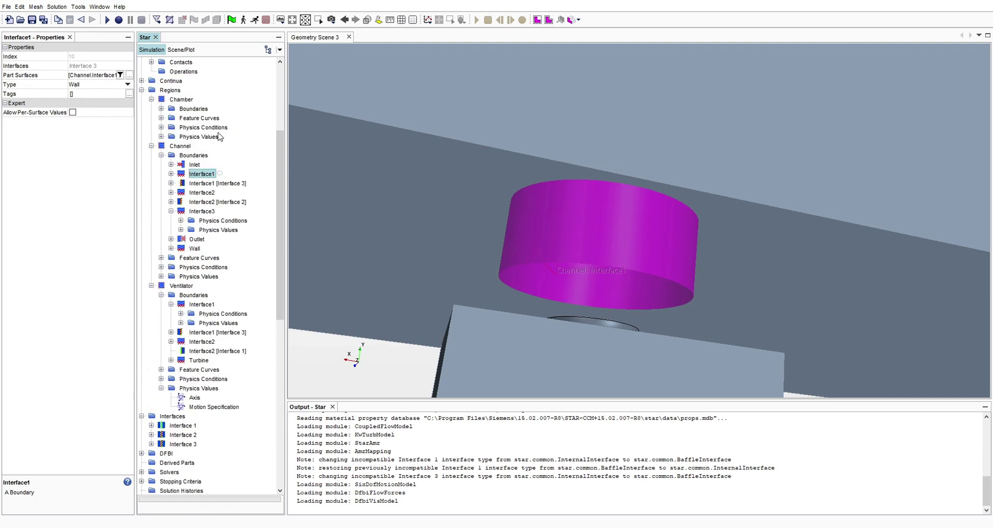
click(206, 182)
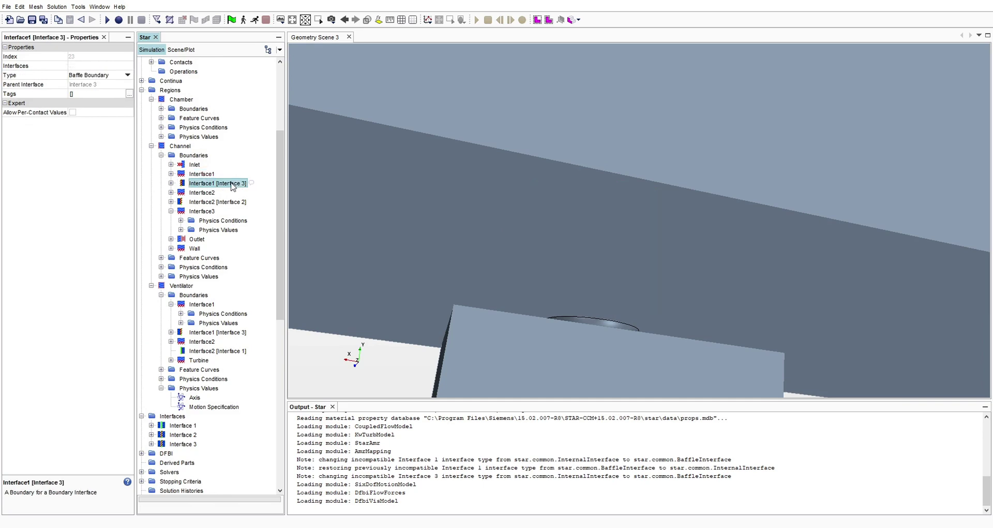
click(106, 78)
click(407, 177)
drag(437, 224, 439, 231)
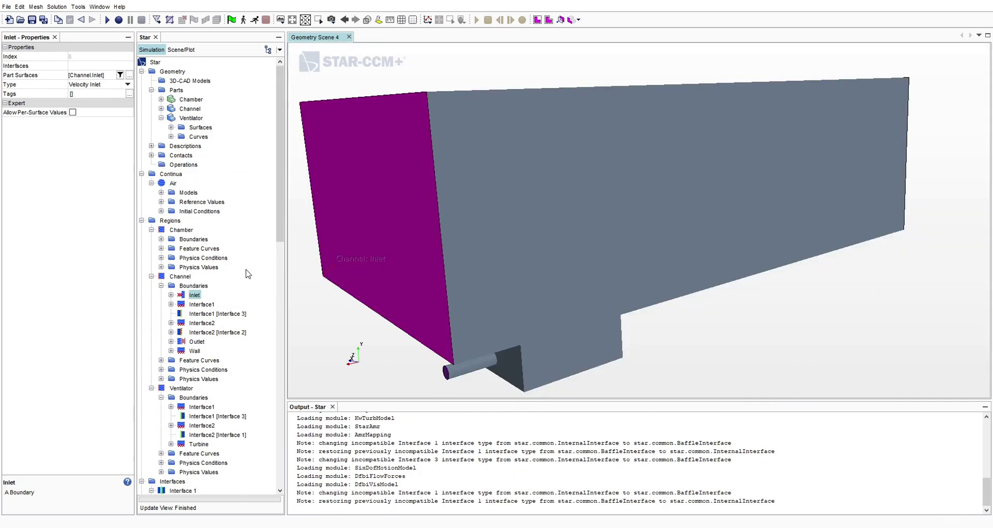
- Change the Channel Inlet's Velocity Magnitude from 1.0 m/s to 9.5 m/s
click(171, 295)
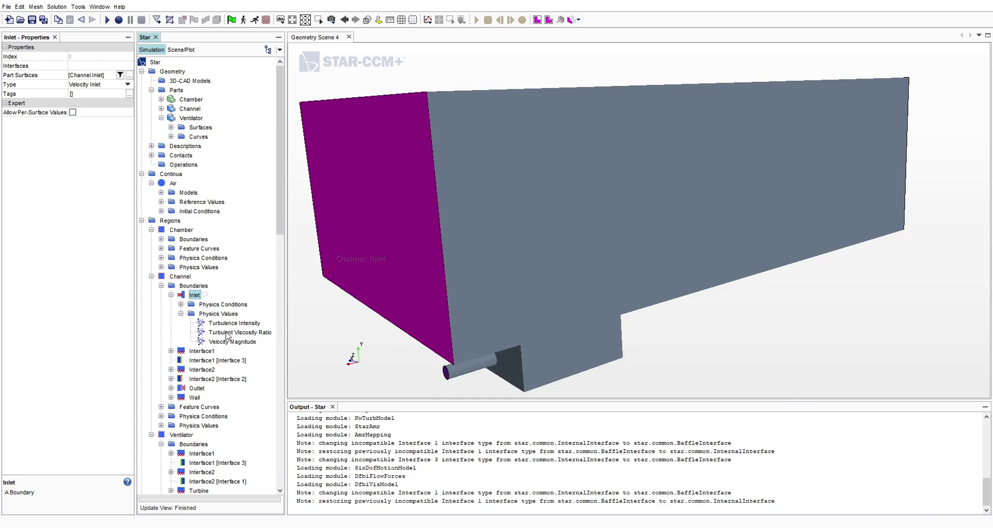
click(230, 341)
click(98, 67)
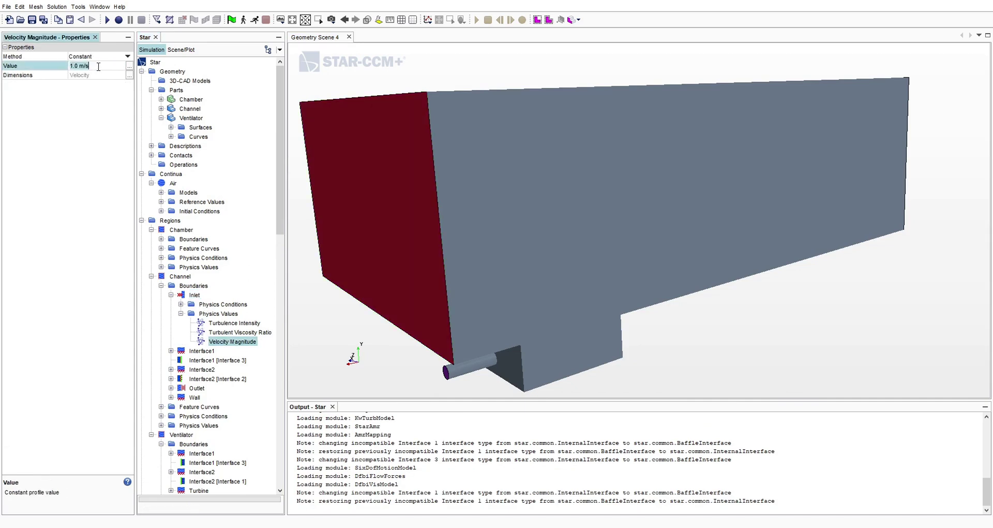
key(ctrl+a)
text(9)
key(Return)
scroll(218, 207, down, 1)
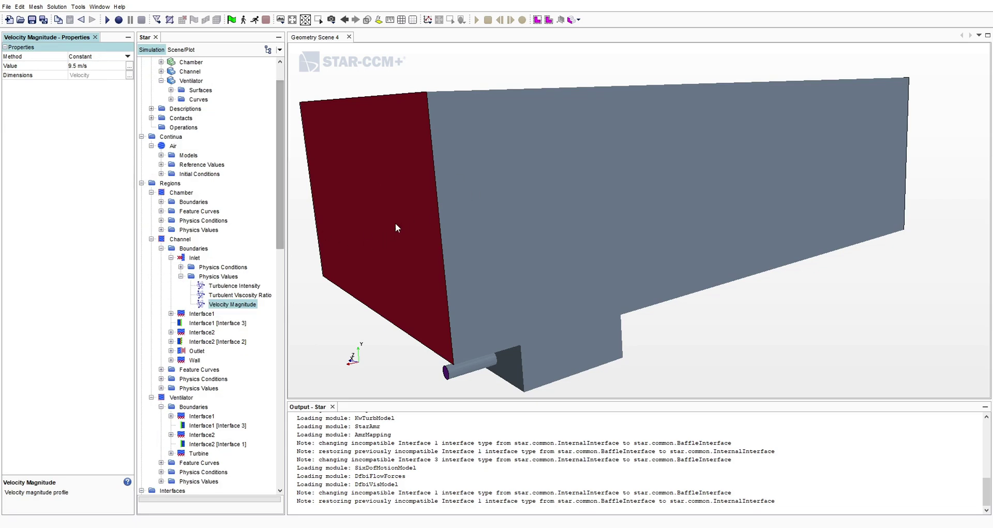
scroll(395, 222, down, 1)
drag(411, 198, 456, 192)
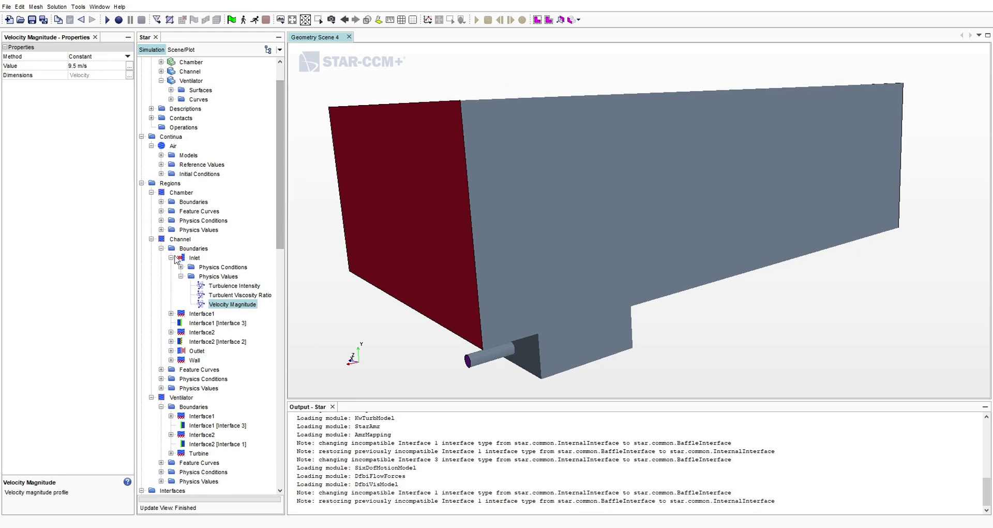
click(171, 258)
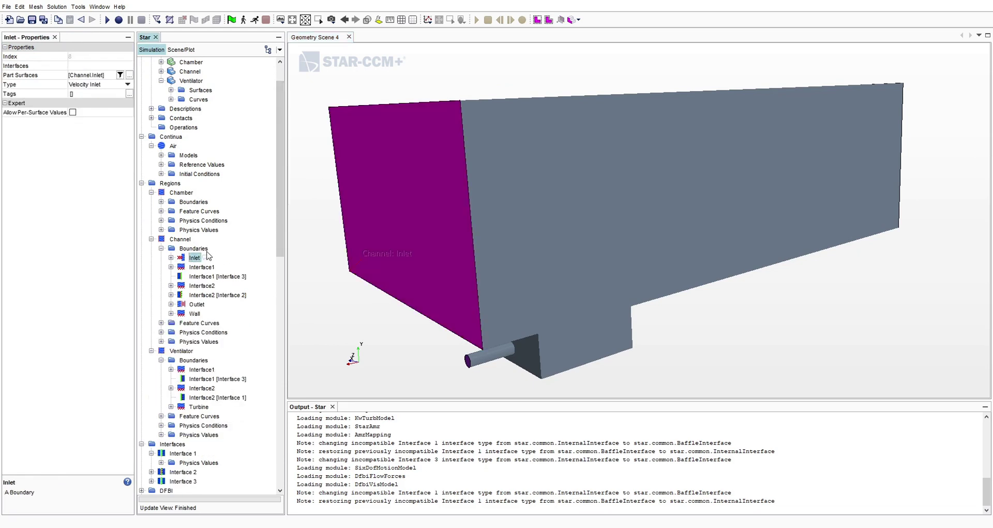
click(208, 268)
click(212, 276)
drag(362, 228, 287, 260)
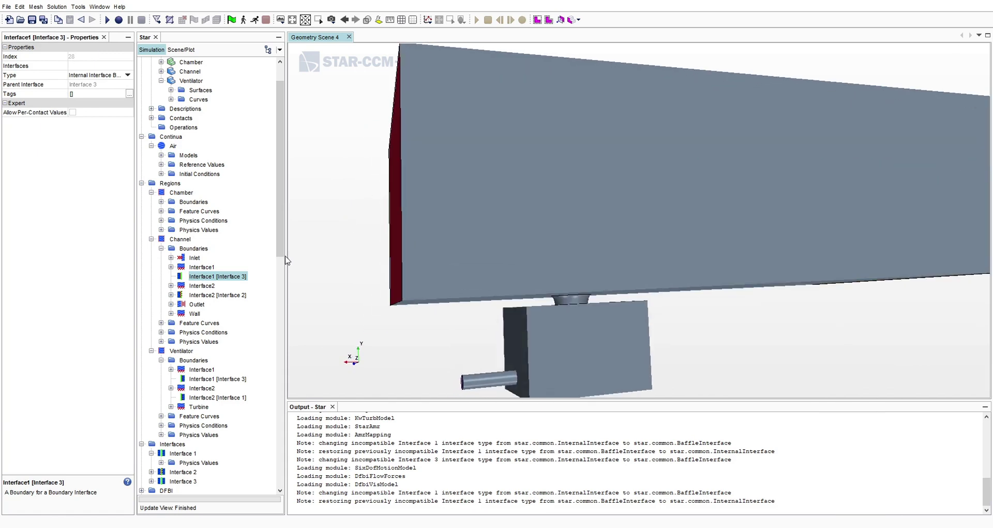
click(208, 295)
drag(528, 162, 316, 236)
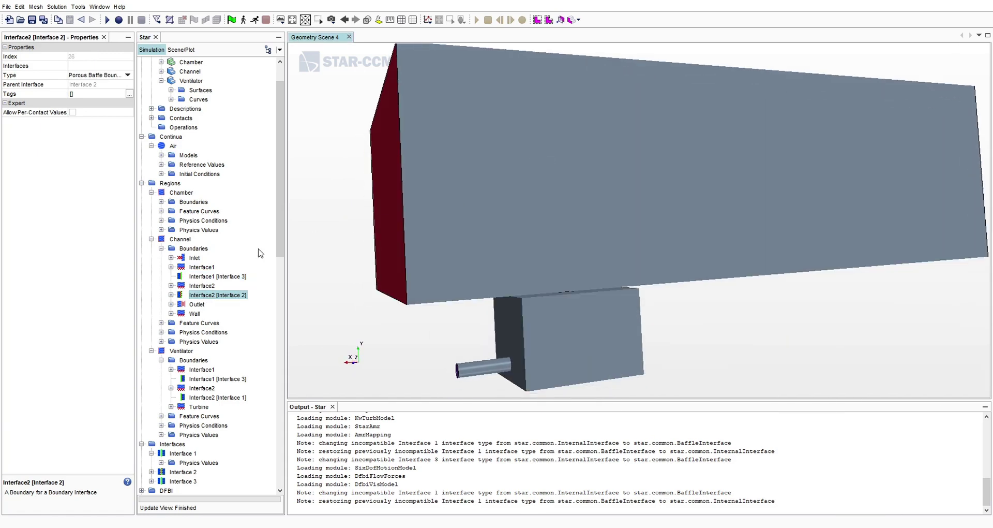
scroll(201, 325, down, 3)
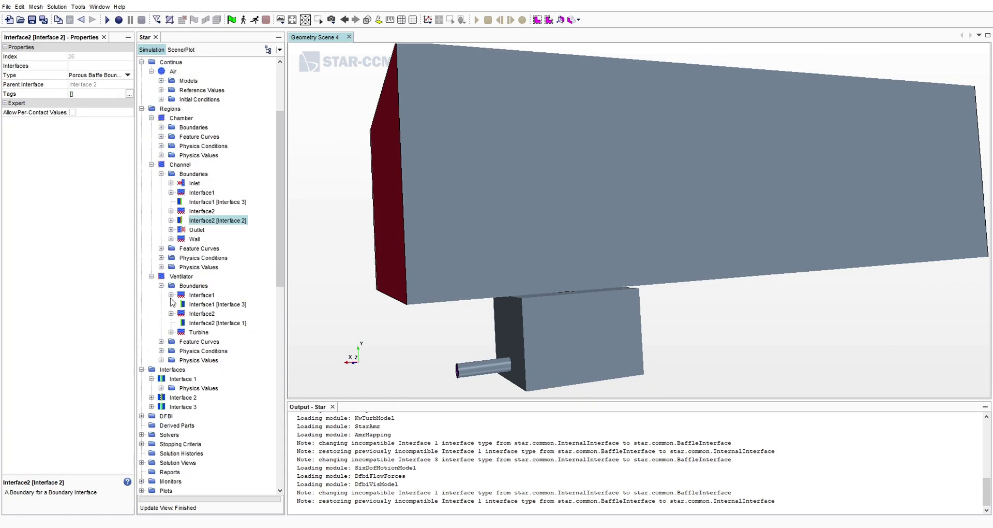
click(181, 380)
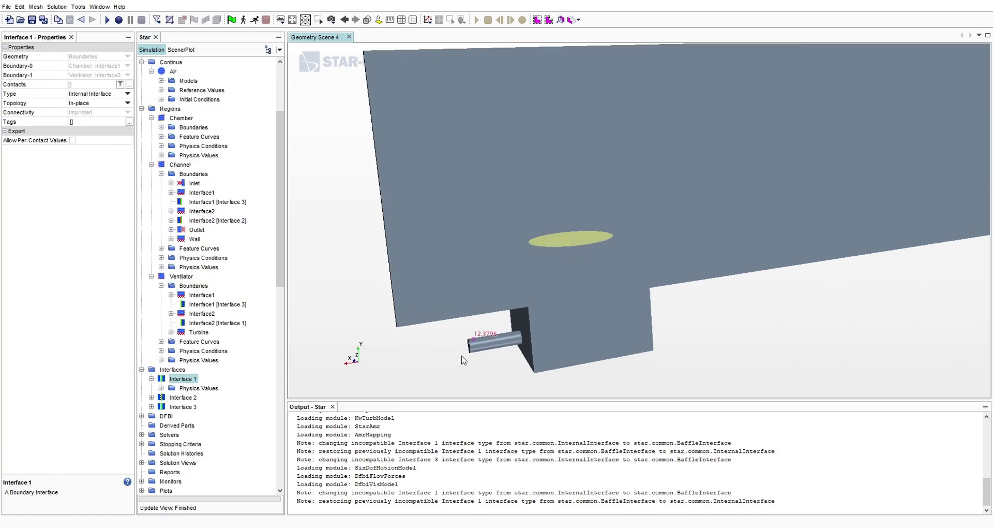
click(183, 398)
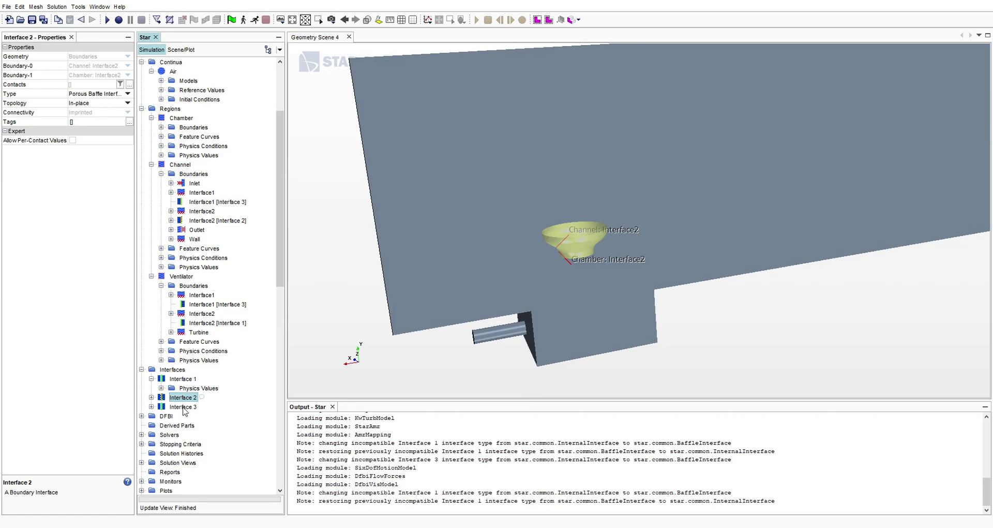
click(183, 407)
drag(564, 184, 563, 144)
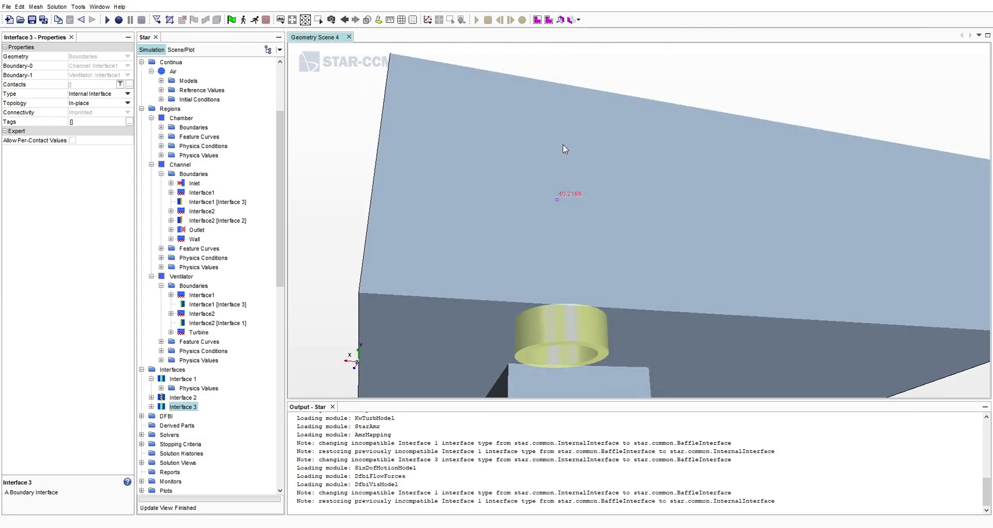
click(231, 221)
click(213, 202)
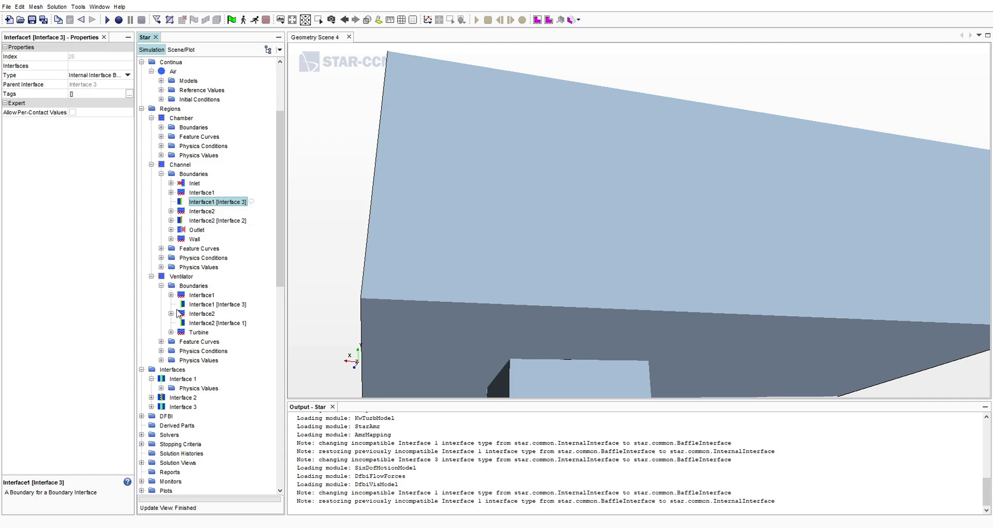
scroll(504, 212, down, 3)
scroll(504, 212, down, 1)
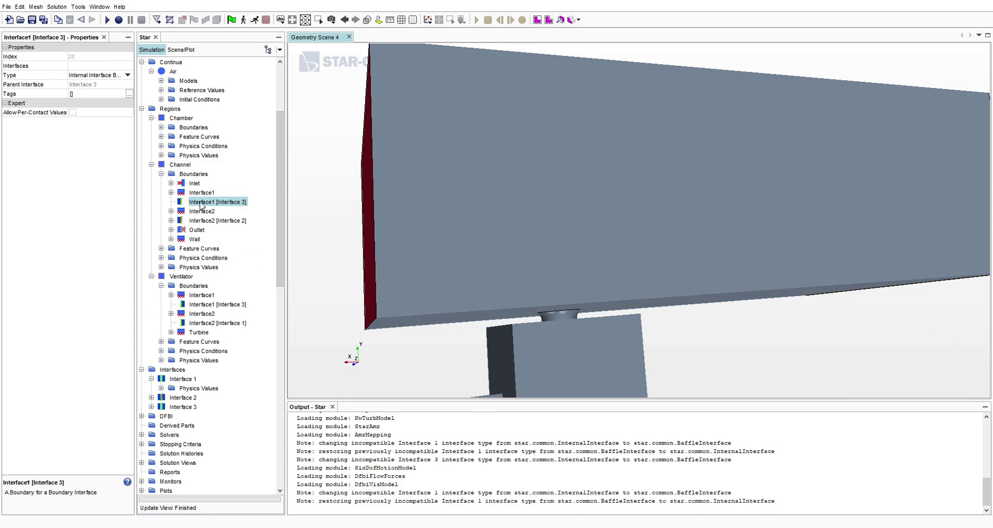
click(206, 221)
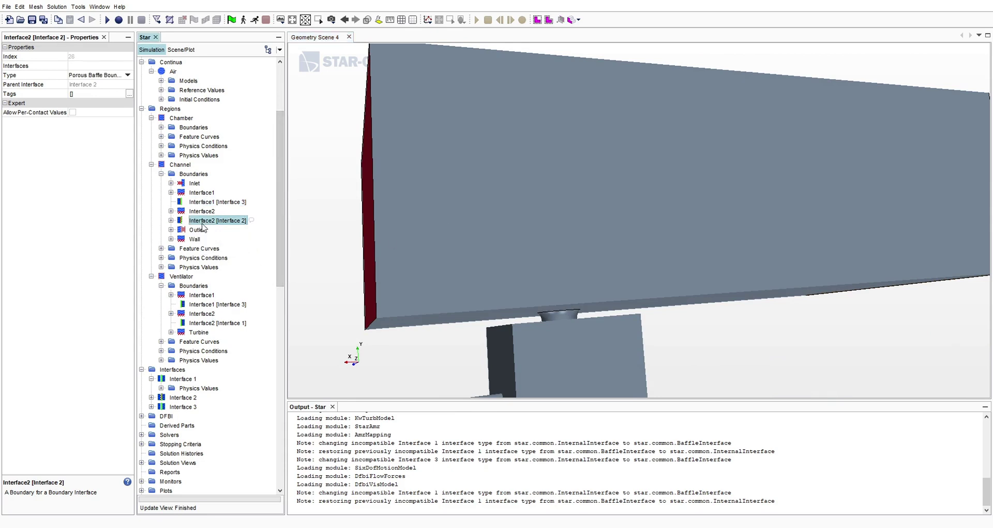
click(172, 220)
click(191, 212)
scroll(525, 289, up, 2)
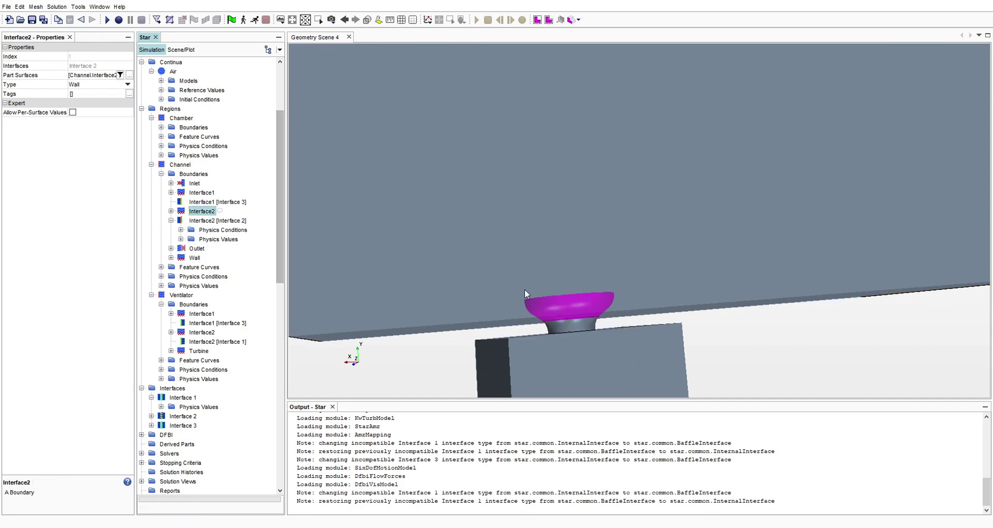
drag(534, 277, 490, 262)
click(205, 192)
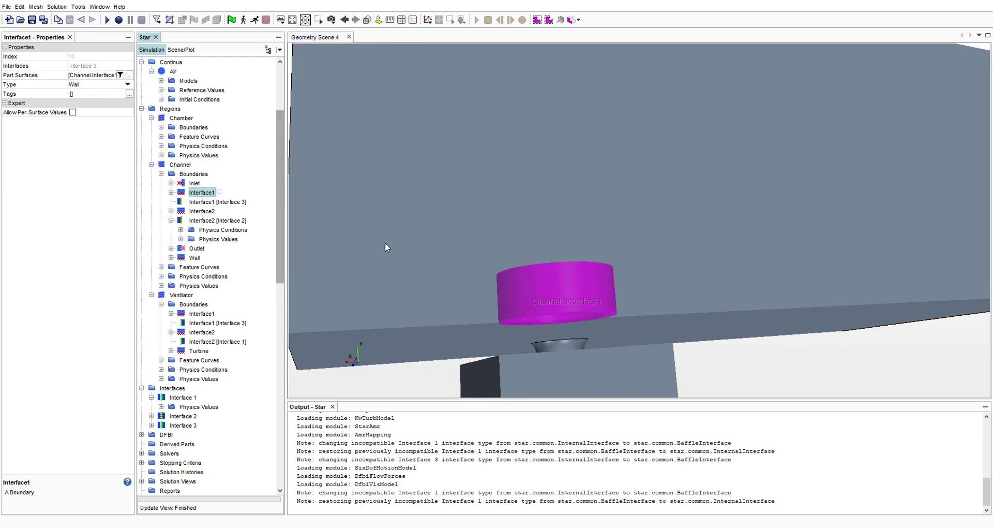
scroll(389, 230, up, 2)
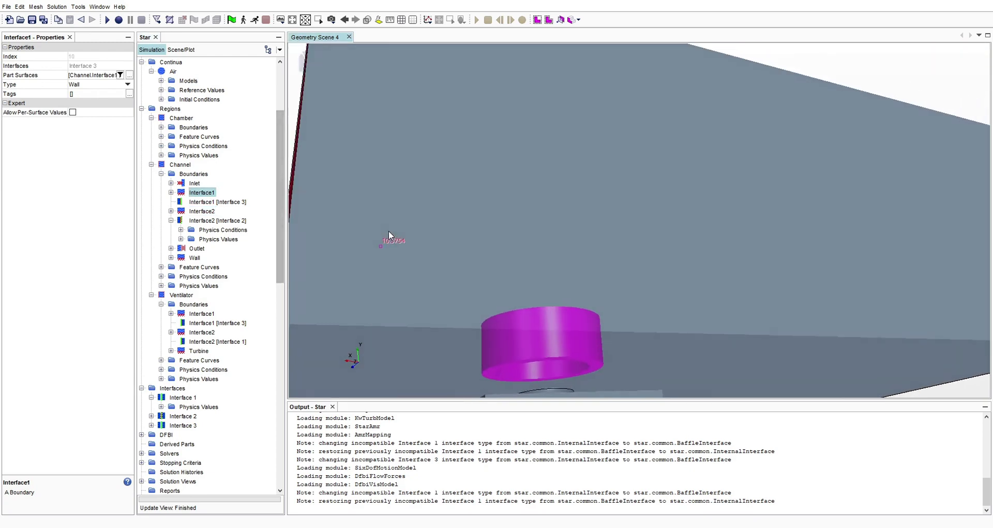
click(206, 314)
scroll(418, 293, up, 3)
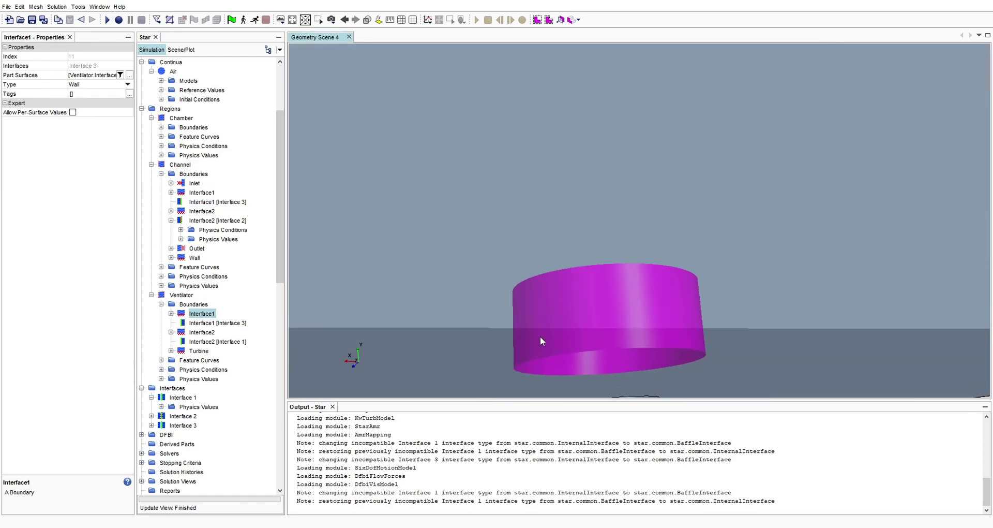
drag(596, 275, 562, 197)
click(202, 192)
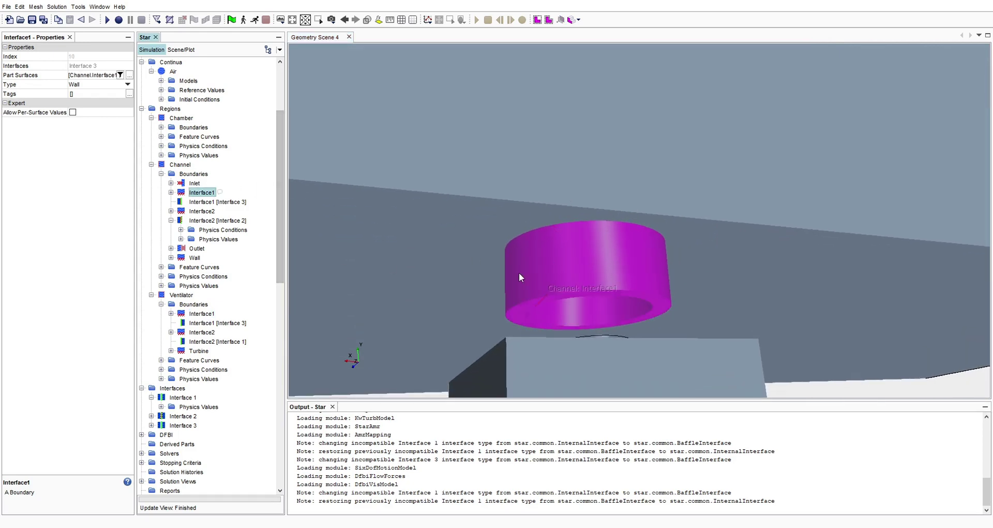
scroll(573, 304, up, 2)
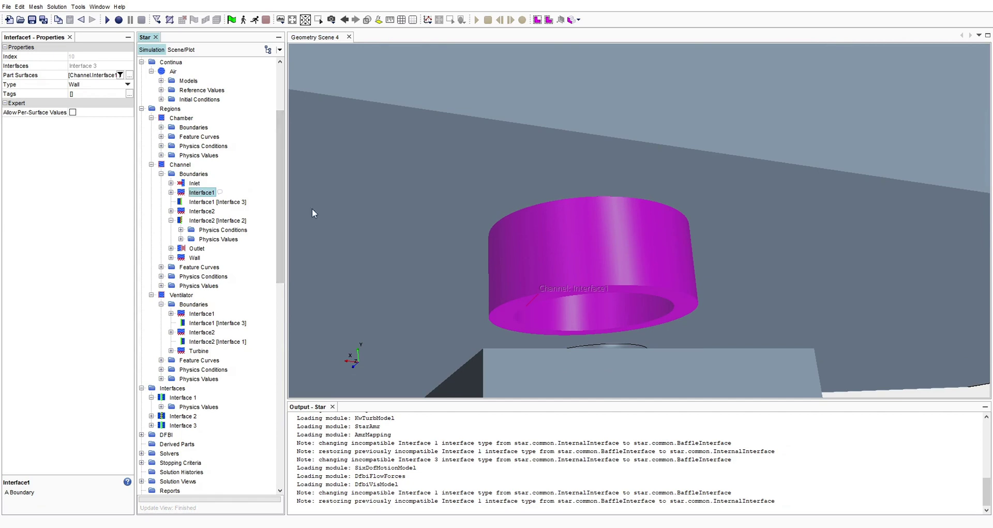
click(207, 314)
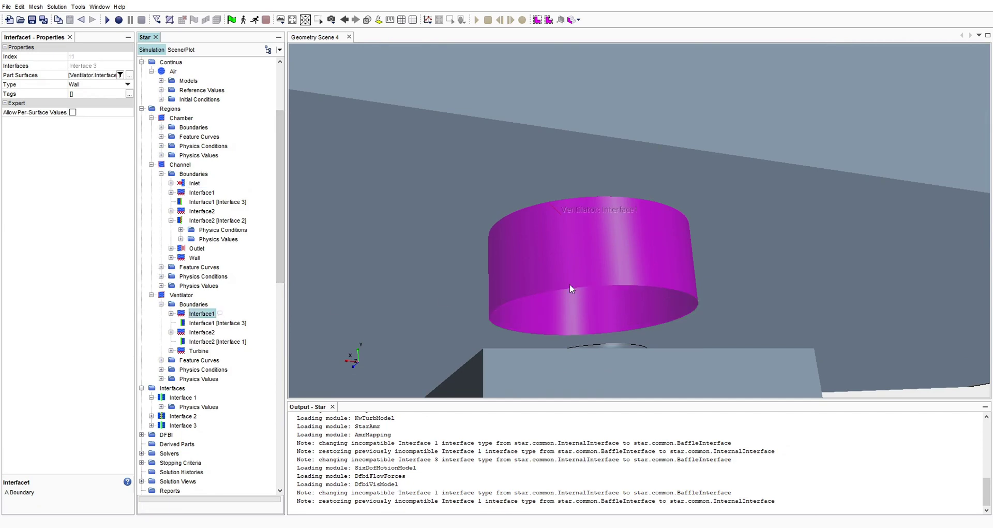
click(208, 193)
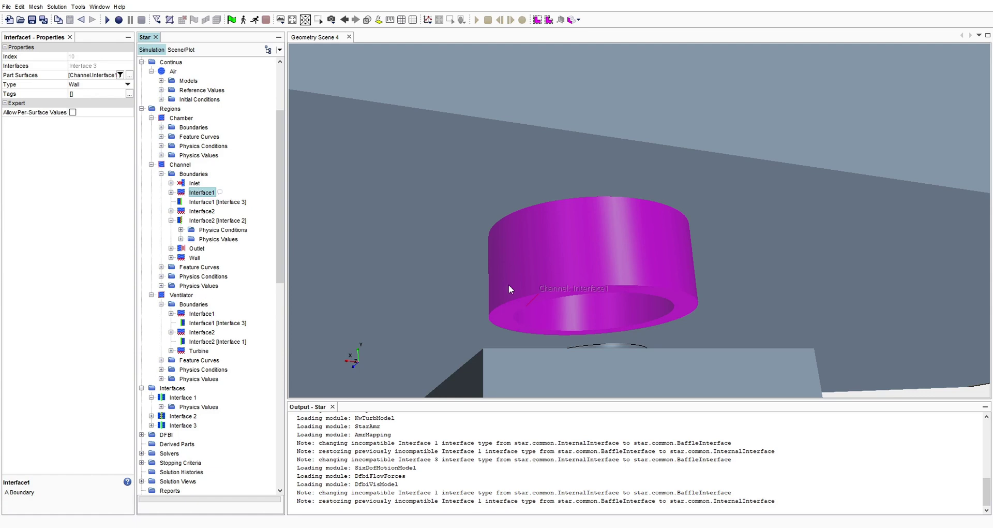
click(207, 314)
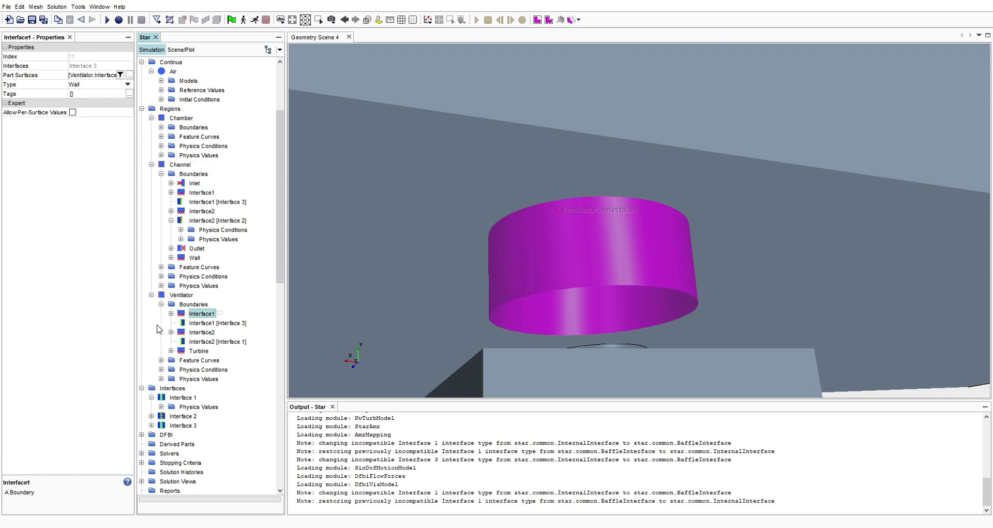
click(206, 195)
scroll(428, 260, up, 2)
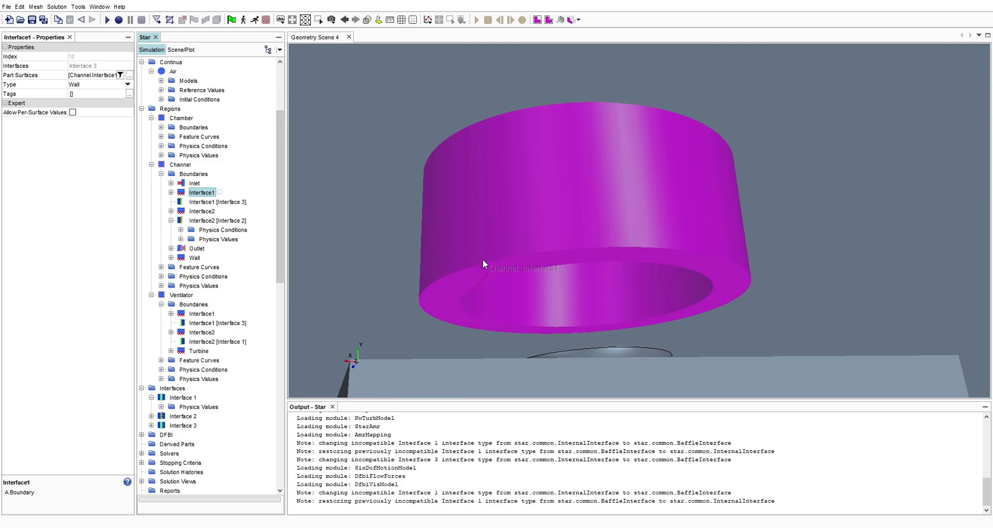
click(202, 332)
drag(580, 295, 587, 280)
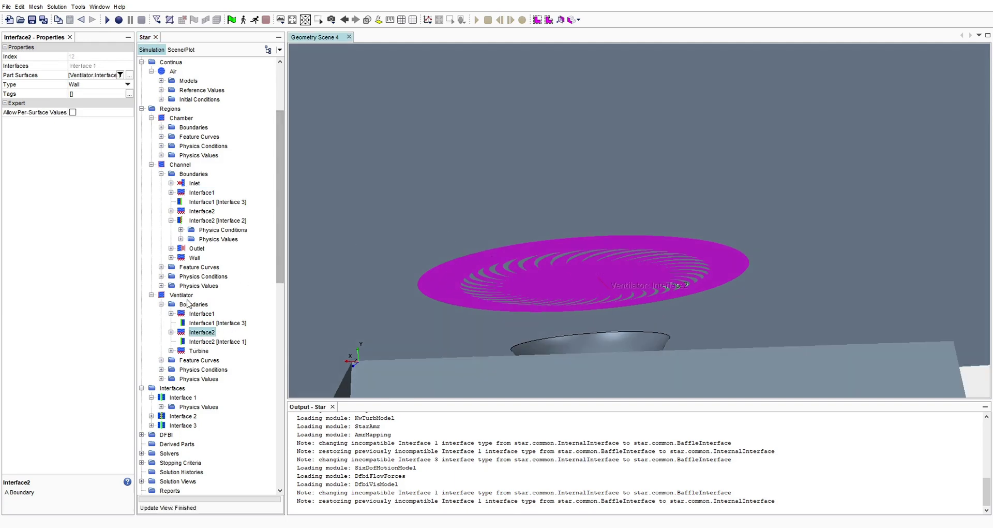
click(205, 201)
click(201, 193)
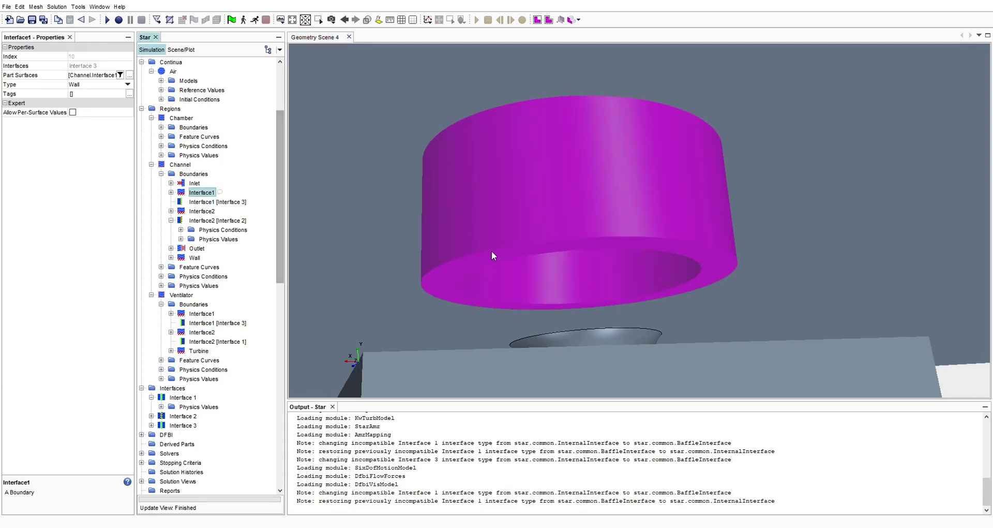
scroll(223, 144, up, 4)
drag(532, 220, 516, 252)
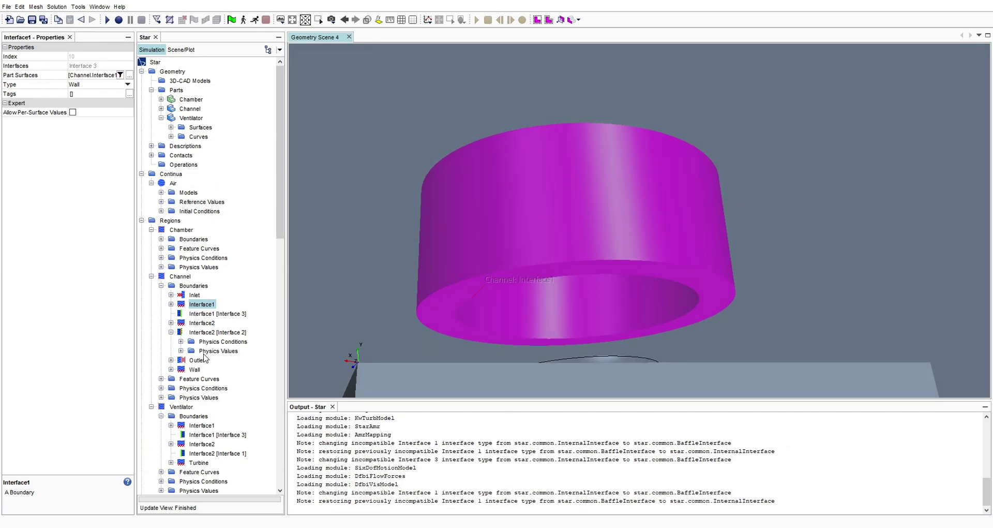
- Split patch 840, the bottom ring, off Channel's Interface1 as surface Interface3
click(161, 109)
click(170, 118)
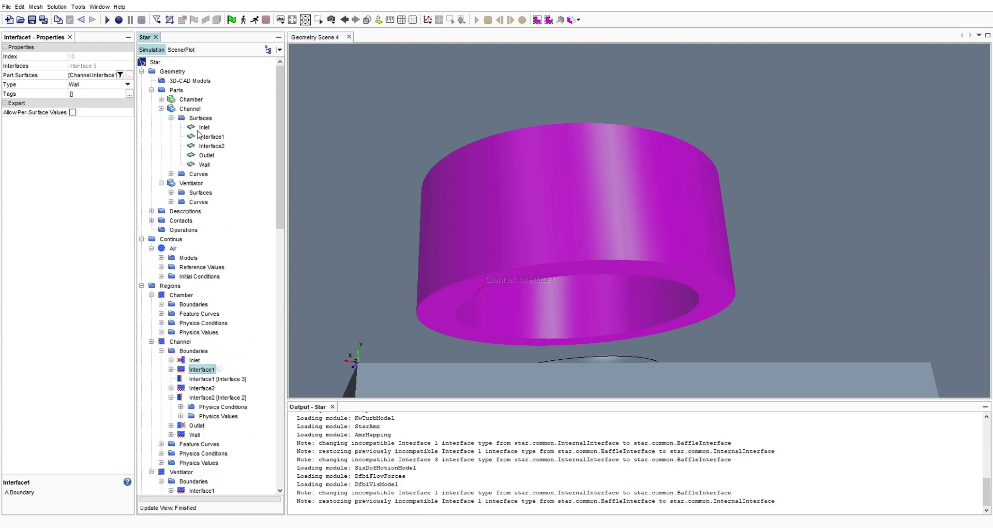
click(211, 137)
right_click(212, 139)
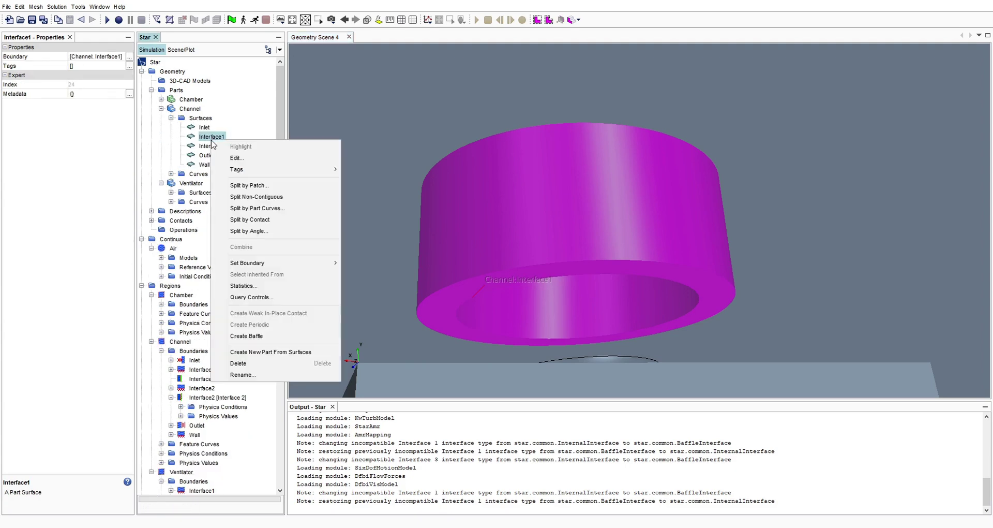
click(257, 185)
click(43, 103)
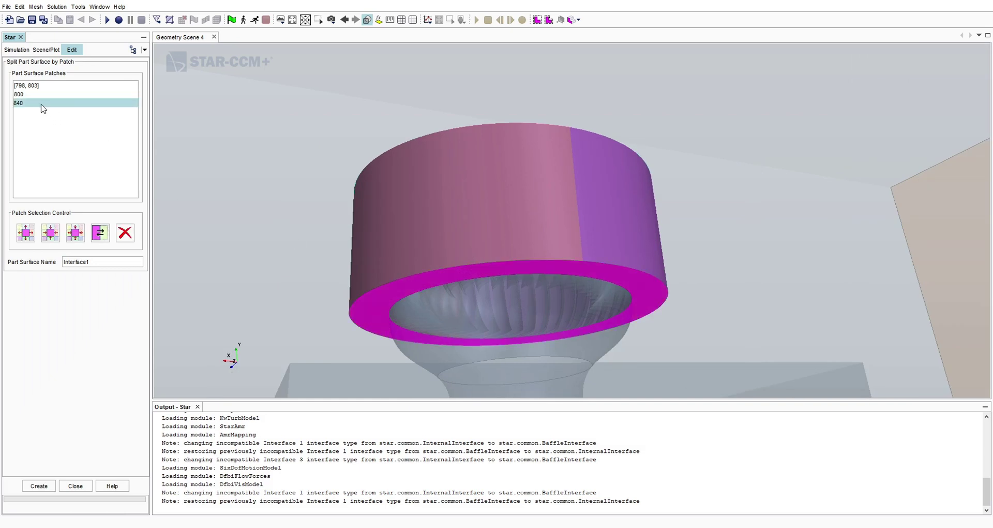
click(115, 261)
click(38, 486)
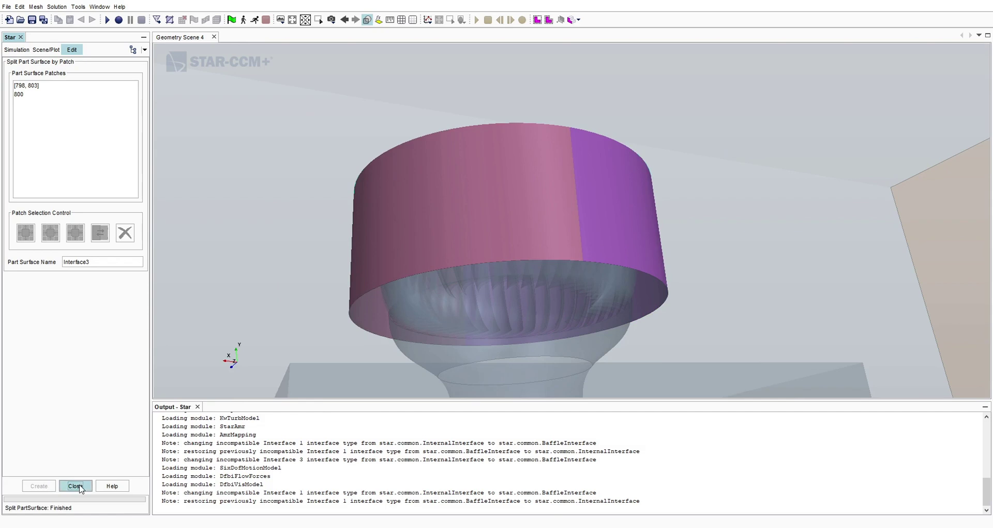
click(75, 486)
- Add a new boundary to the Channel region's Boundaries
click(216, 155)
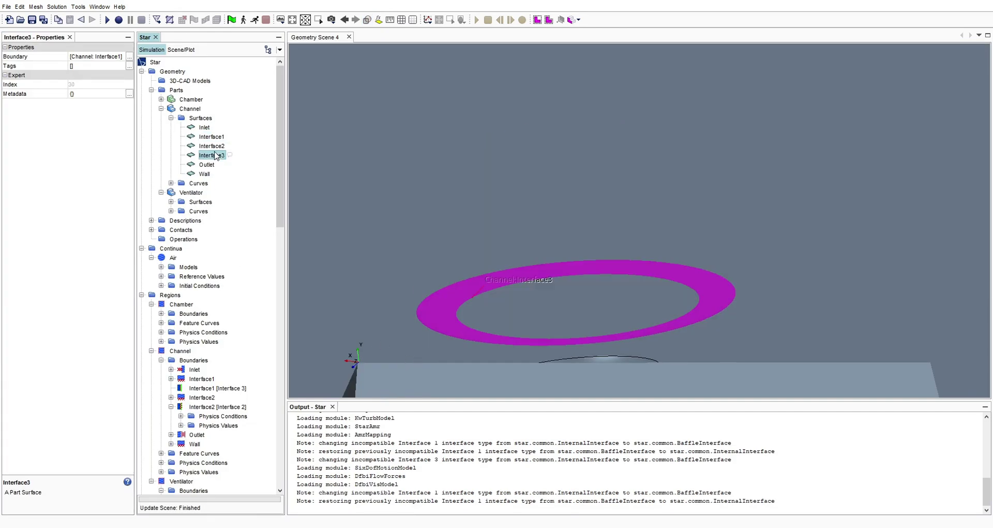
scroll(225, 353, down, 8)
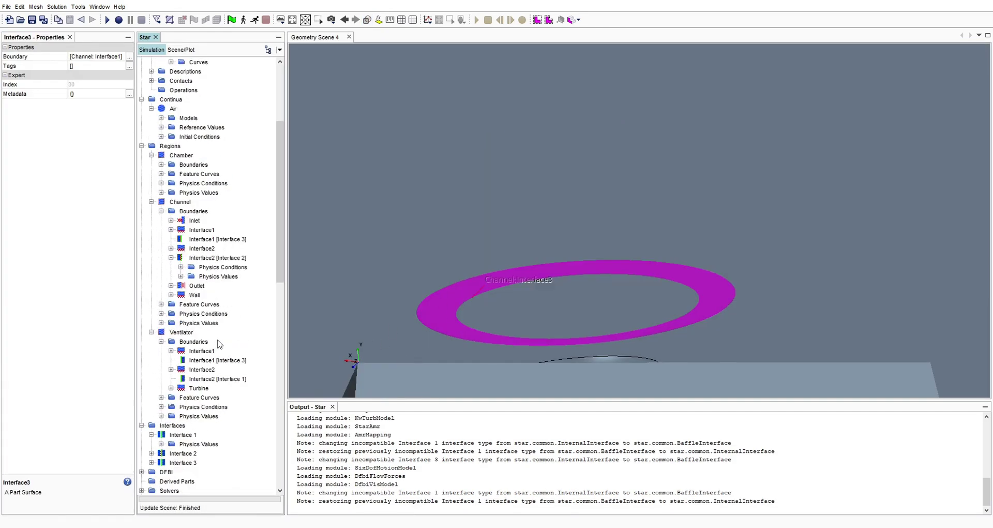
click(180, 127)
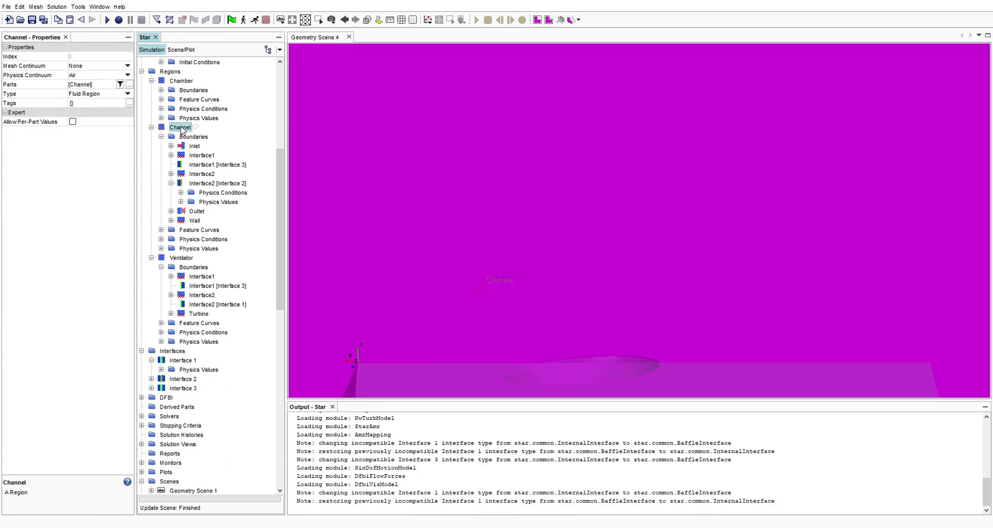
right_click(181, 127)
click(193, 137)
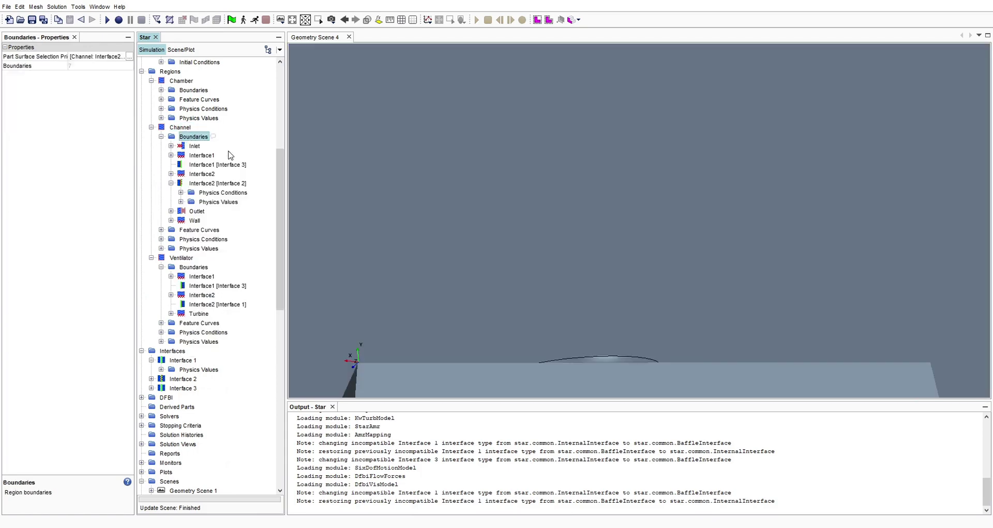
right_click(204, 138)
click(220, 140)
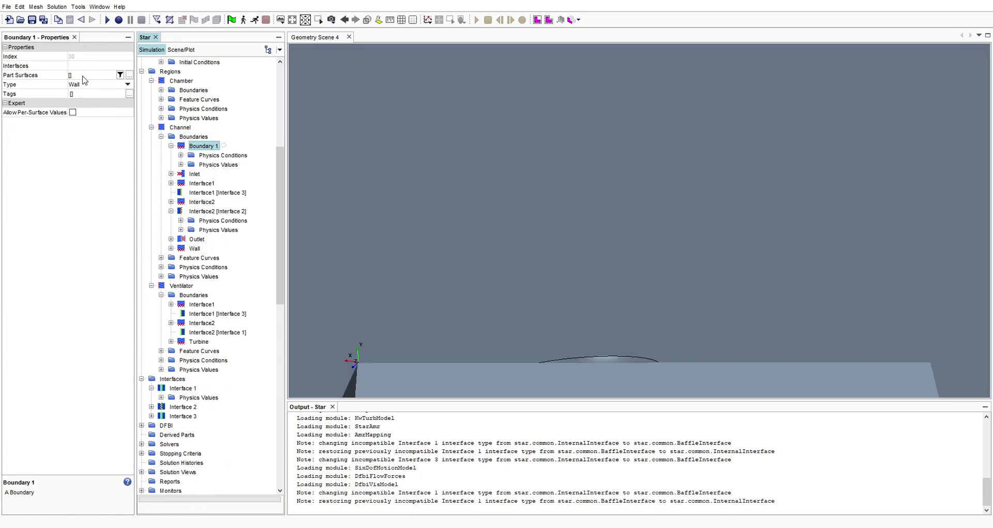
- Assign part surface Channel.Interface3 to the new boundary and rename it Interface3
click(88, 76)
click(90, 112)
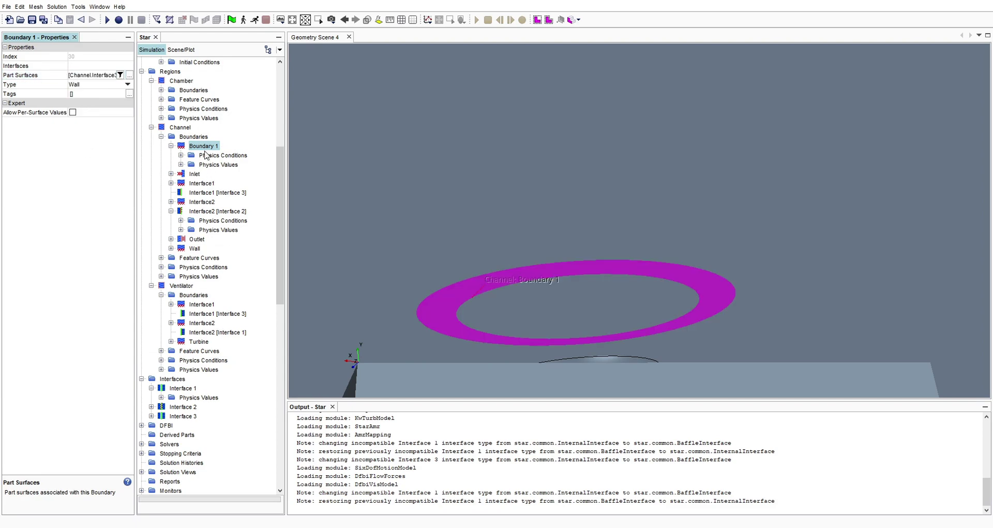
click(216, 147)
text(Interface3)
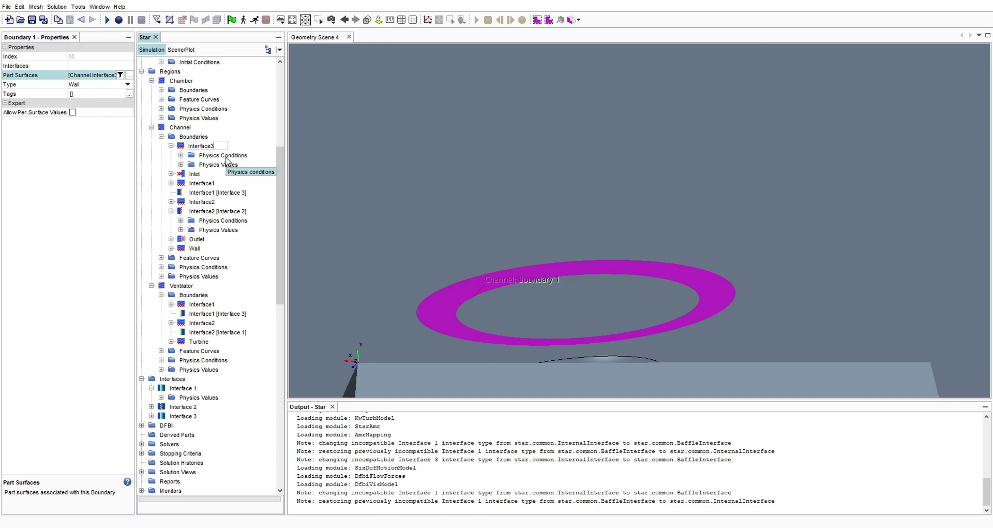
key(Return)
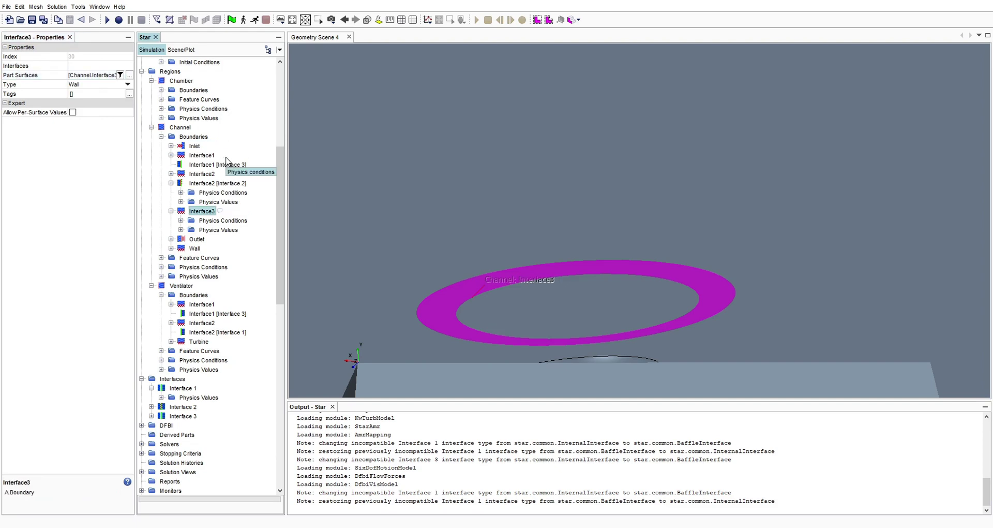
- Review the new Interface3 boundary beside the existing Interface1 and Interface2 boundaries
drag(594, 352, 557, 309)
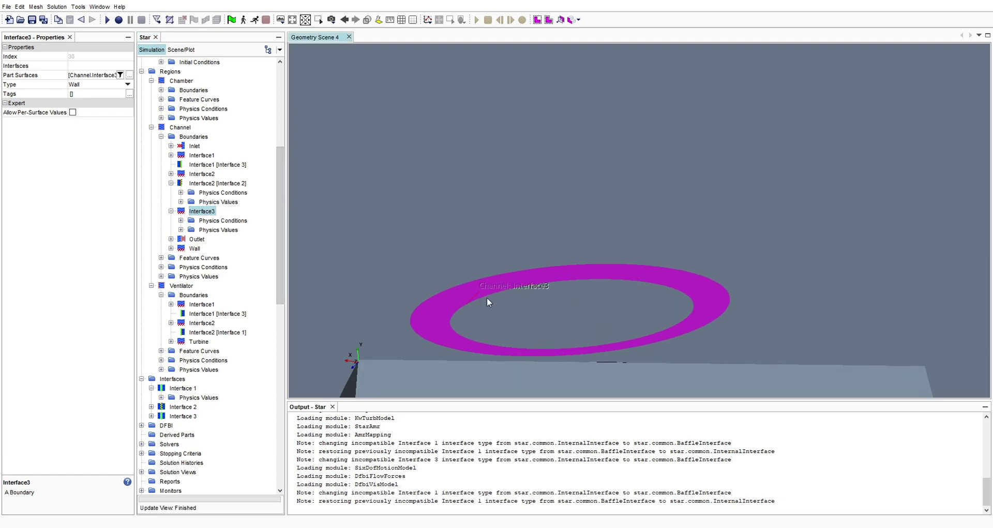
click(201, 212)
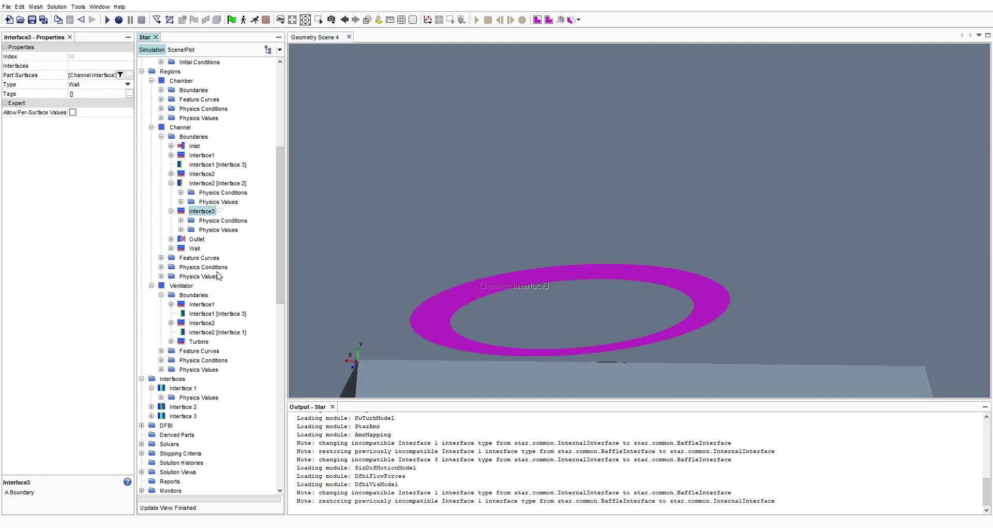
click(217, 313)
click(218, 332)
click(213, 314)
click(180, 286)
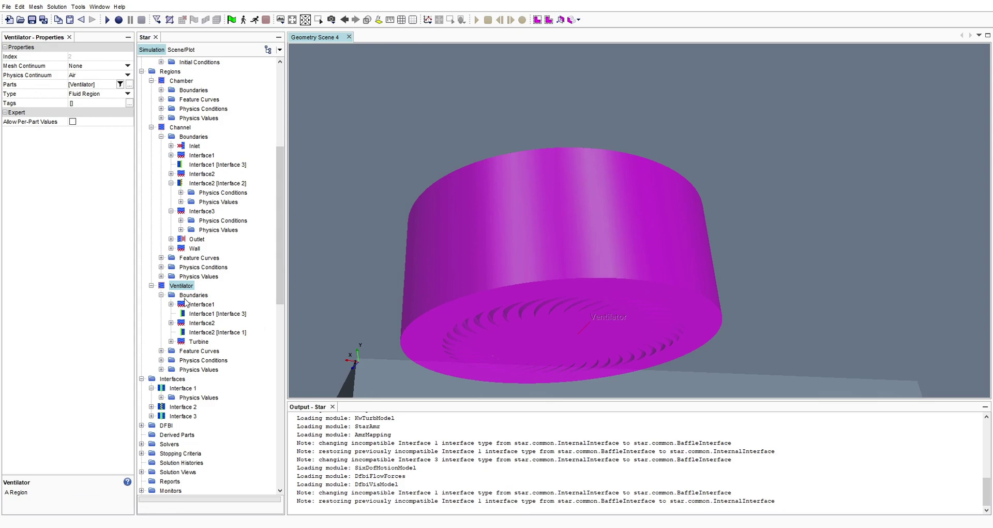
- Inspect the Ventilator's Interface2 and Channel's Interface1 [Interface 3] boundaries
click(202, 323)
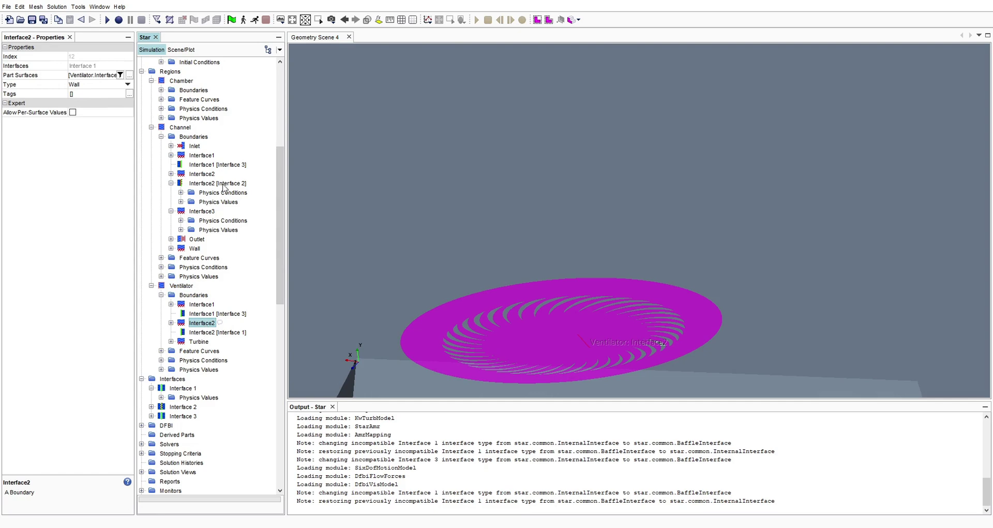
click(217, 165)
click(213, 333)
click(202, 323)
- Create Interface 4 pairing Channel Interface3 with Ventilator Interface2
click(202, 211)
ctrl+click(202, 322)
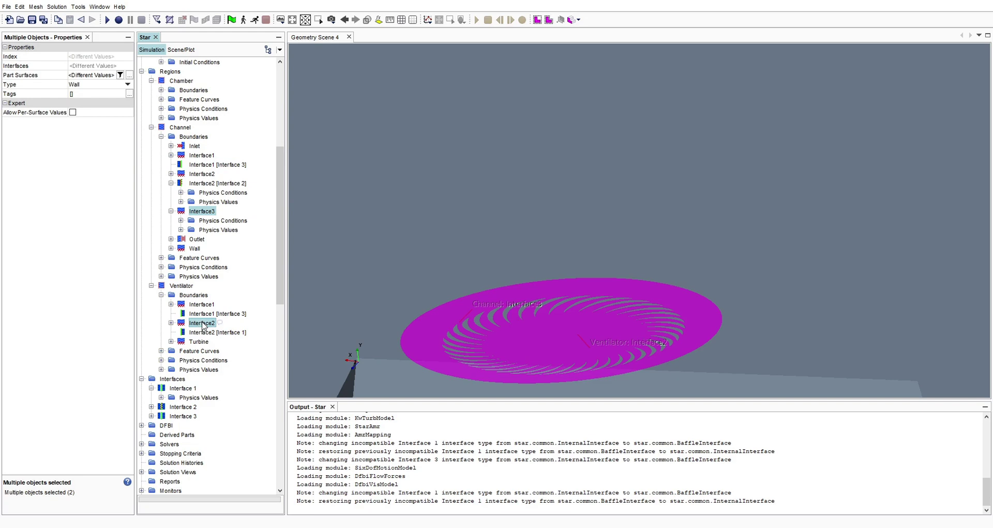
right_click(203, 212)
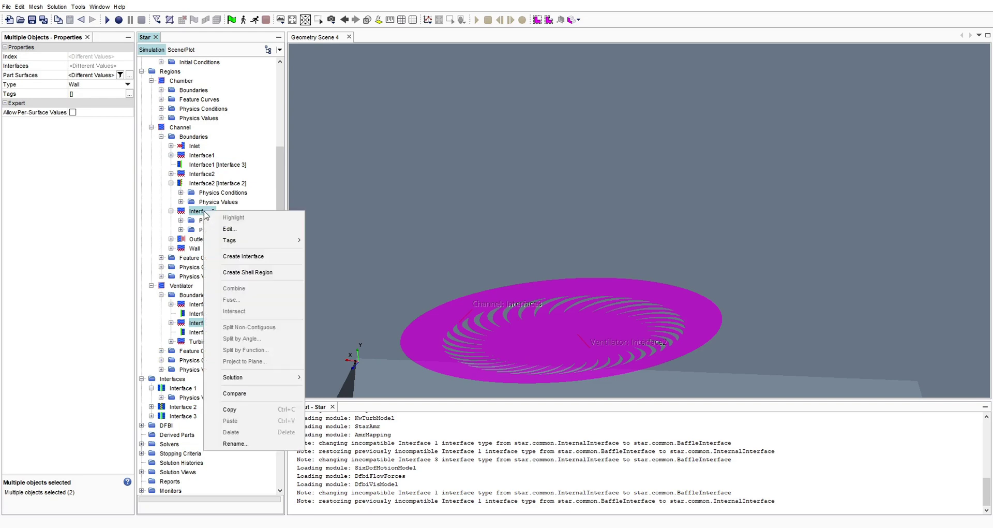
click(243, 263)
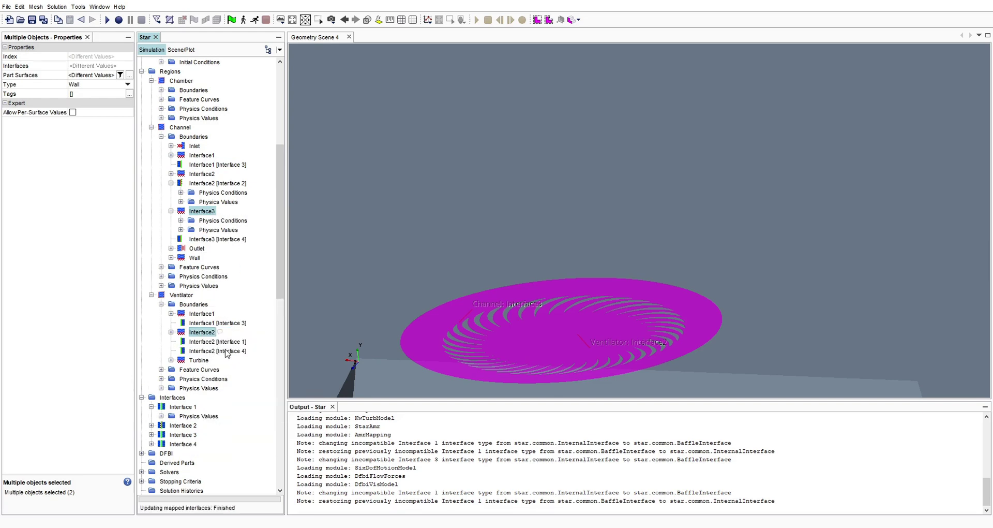
scroll(222, 357, down, 3)
click(183, 369)
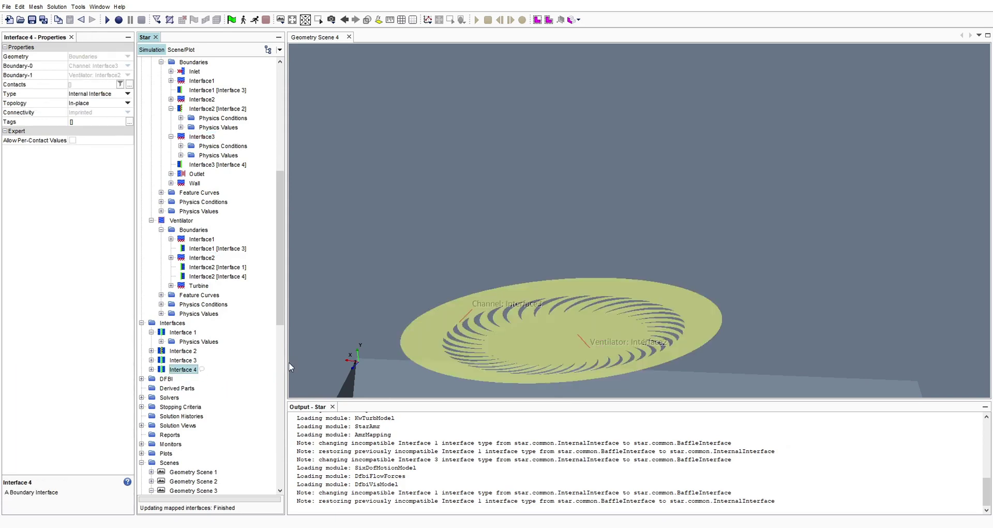
- Expand Interface 4 and inspect its Ventilator Interface2 and Channel Interface3 boundaries
click(151, 369)
click(186, 379)
click(183, 371)
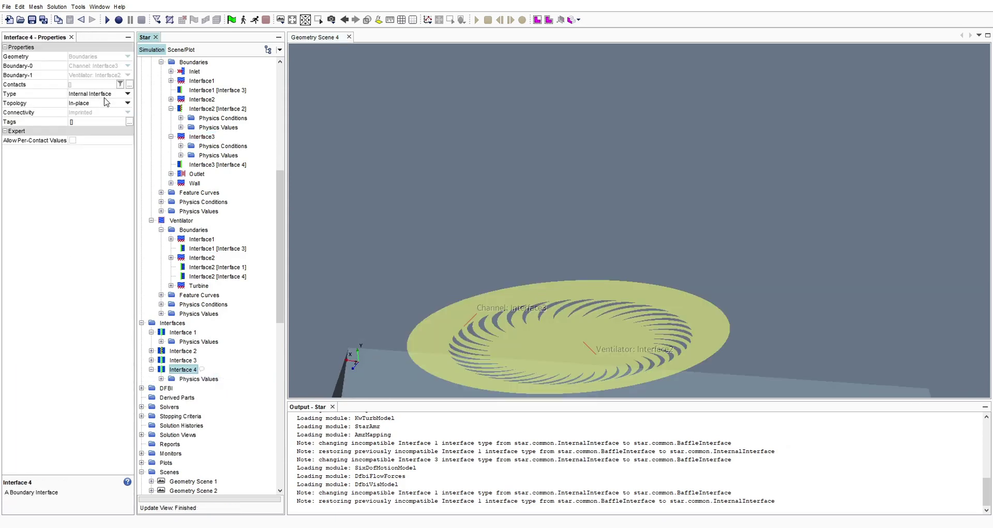
click(222, 278)
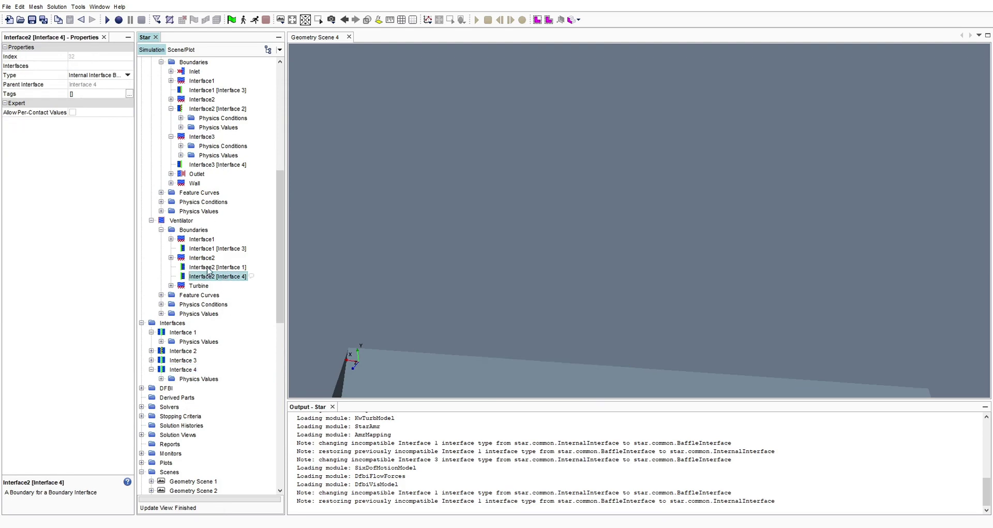
click(202, 257)
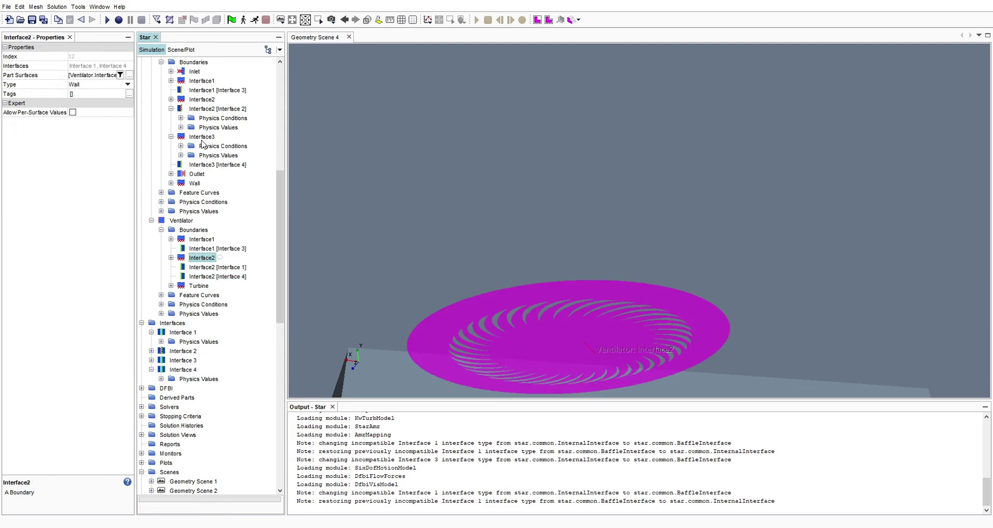
scroll(201, 242, up, 3)
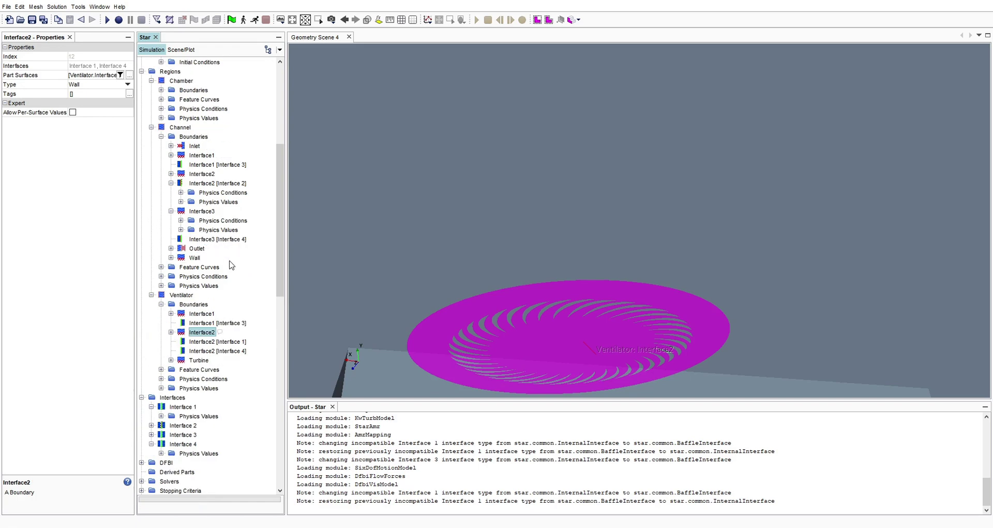
click(215, 239)
click(219, 230)
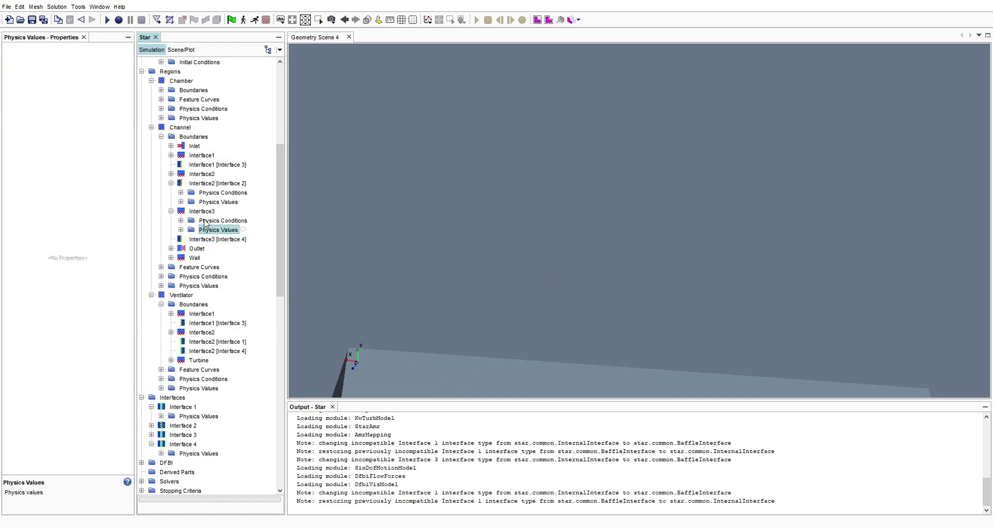
click(201, 211)
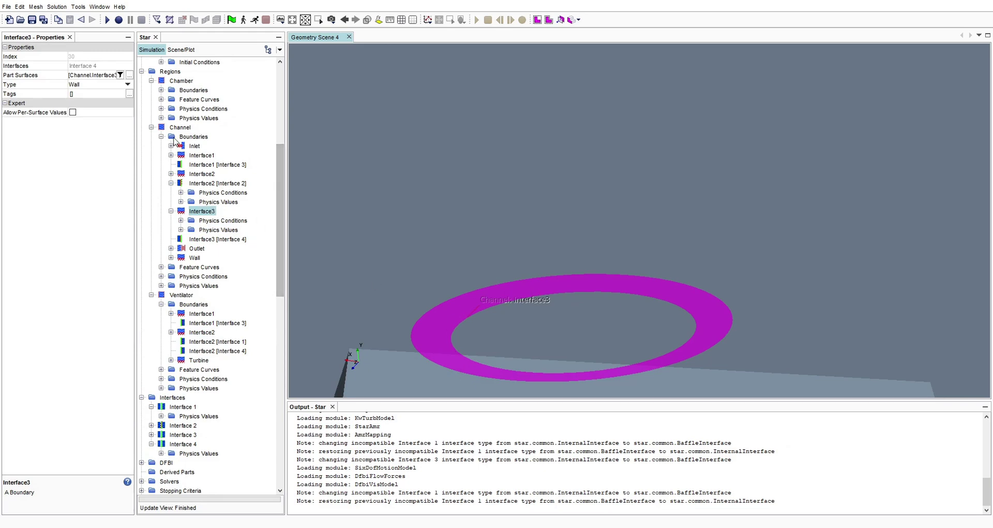
- Review the Ventilator's boundaries around its body, then collapse the Regions branch
click(207, 341)
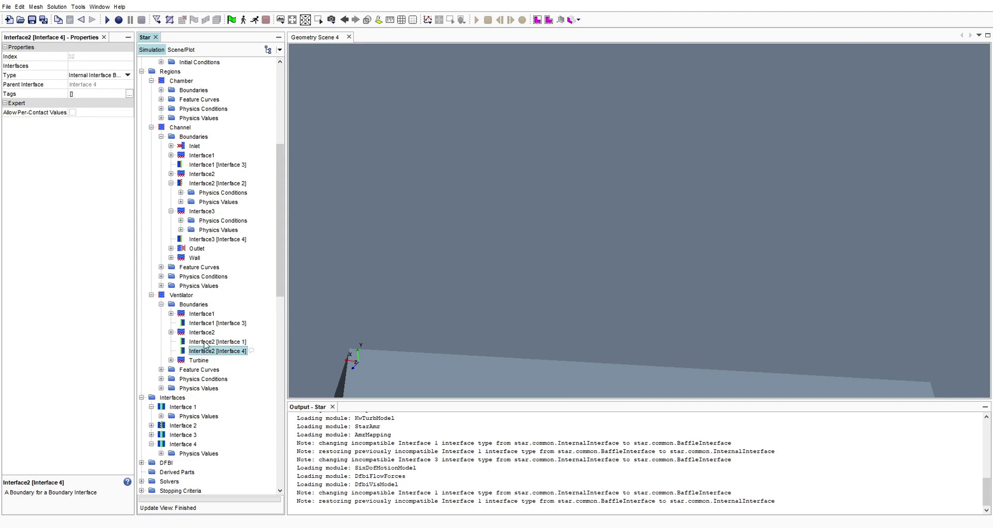
click(202, 332)
click(202, 314)
click(181, 295)
scroll(585, 272, down, 3)
mouse_move(585, 273)
mouse_down()
mouse_move(594, 310)
mouse_move(521, 185)
mouse_move(600, 284)
mouse_move(595, 258)
mouse_up()
scroll(178, 230, up, 3)
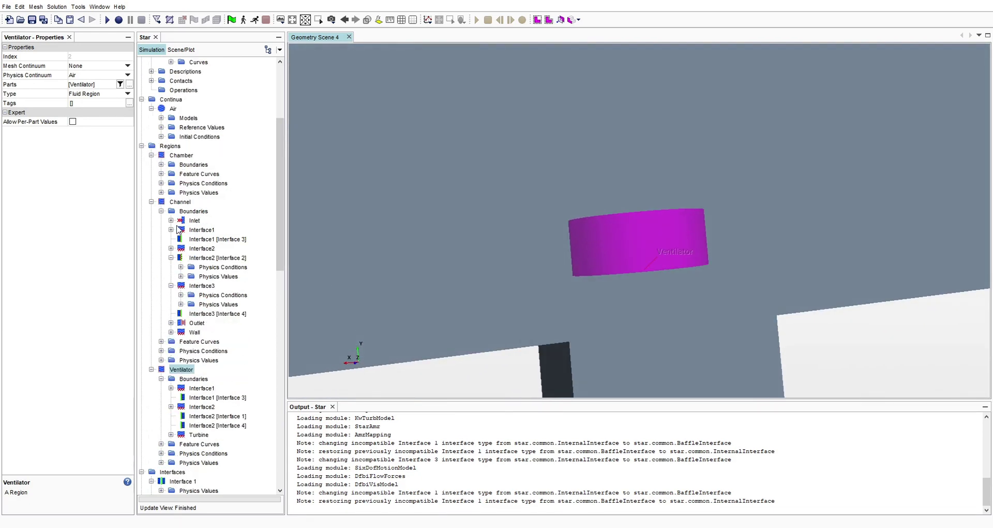
click(142, 147)
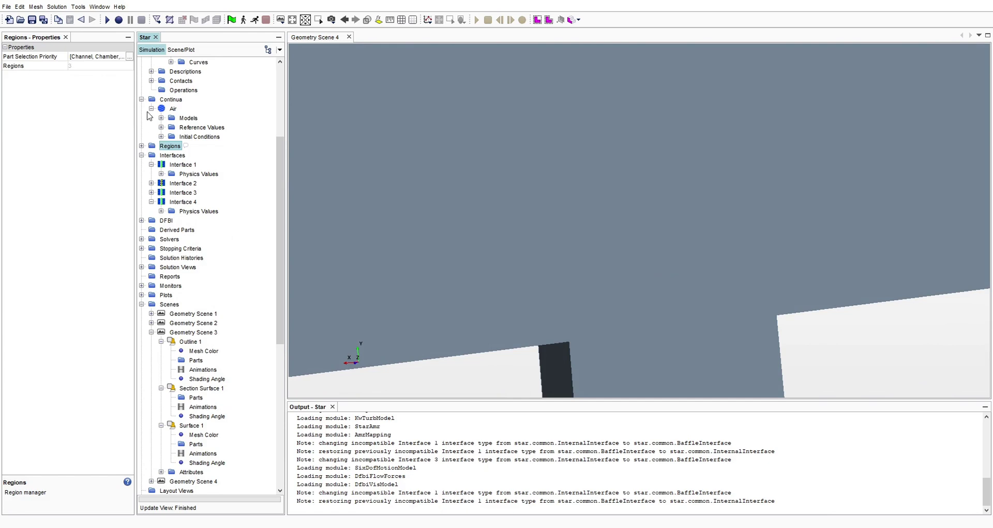
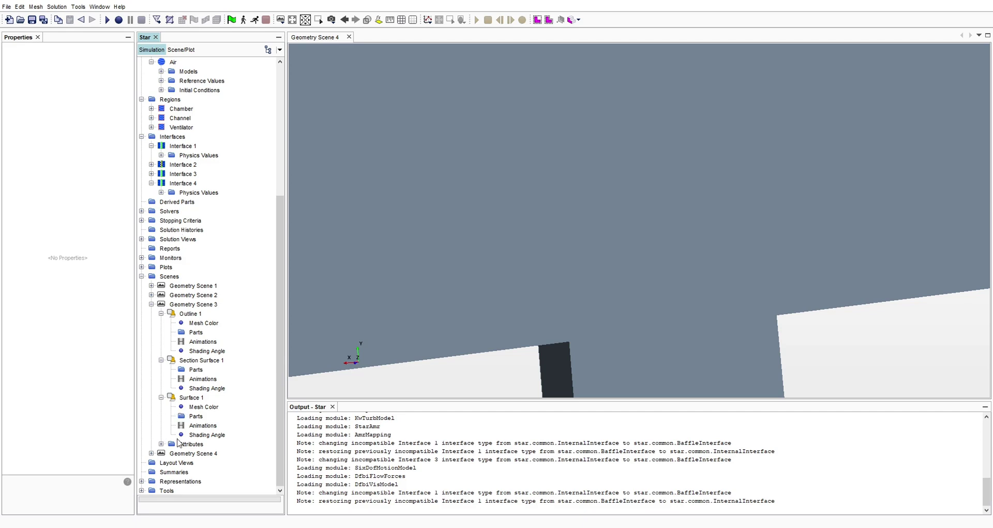
- Orbit Geometry Scene 4 to show the block's left side and expand the Tools folder
mouse_move(548, 190)
mouse_down()
mouse_move(553, 163)
mouse_move(590, 253)
mouse_up()
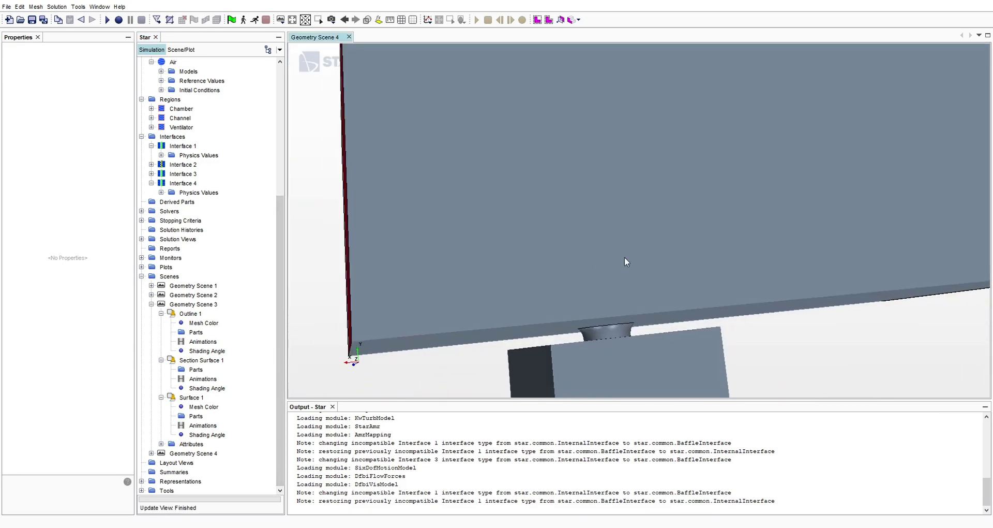
drag(327, 258, 406, 287)
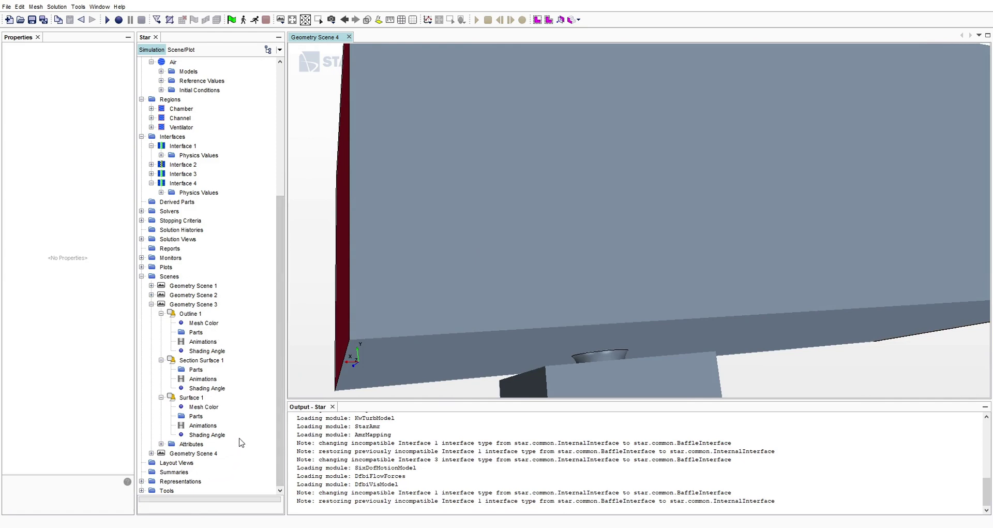
click(142, 491)
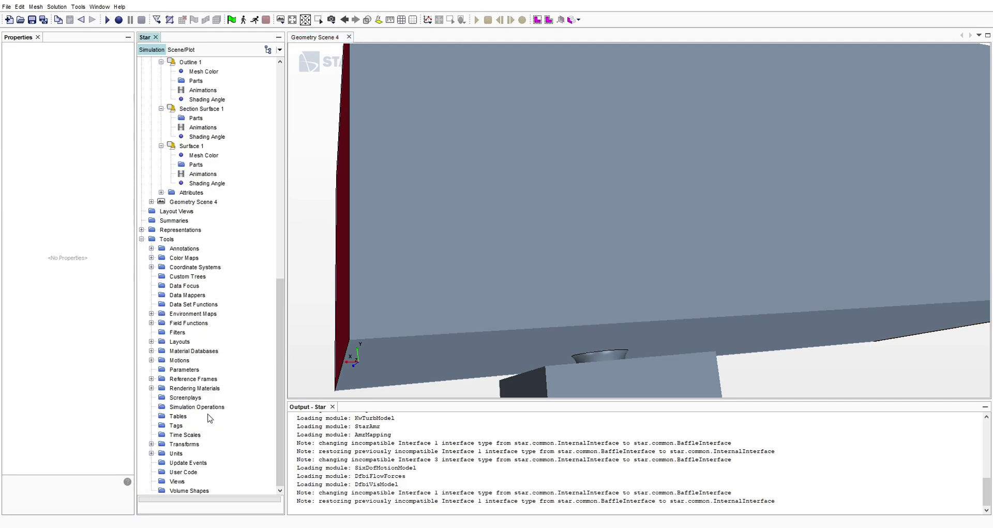
- Create a DFBI Rotation and Translation motion under Tools > Motions
click(151, 360)
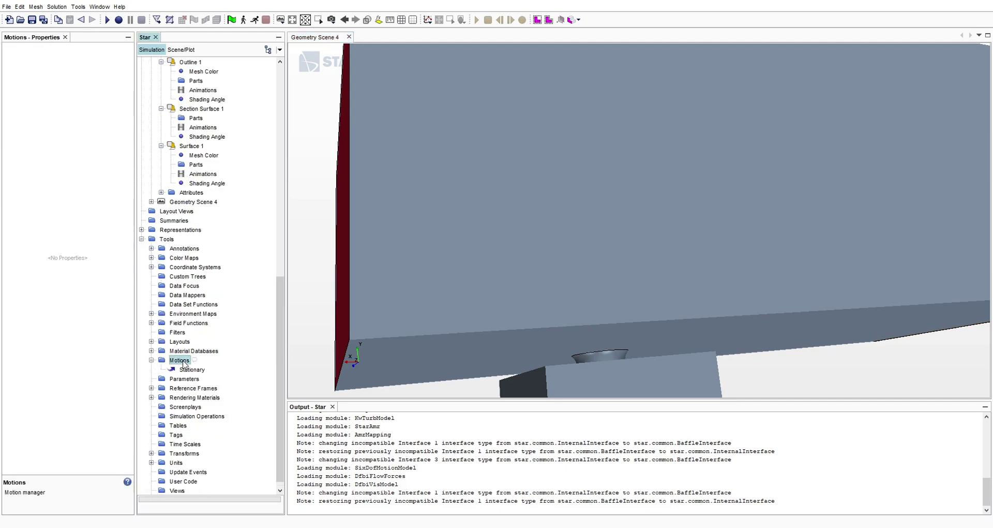
right_click(179, 360)
mouse_move(207, 369)
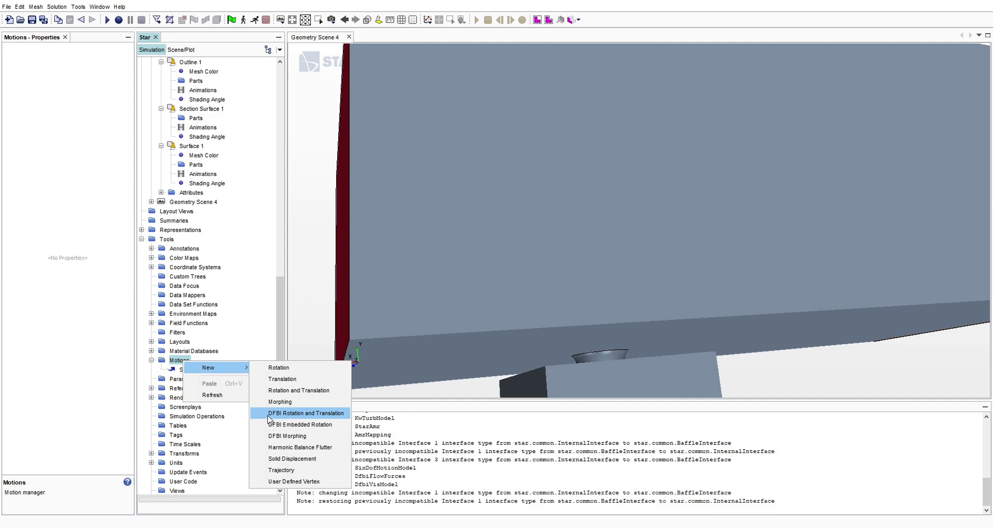
click(325, 418)
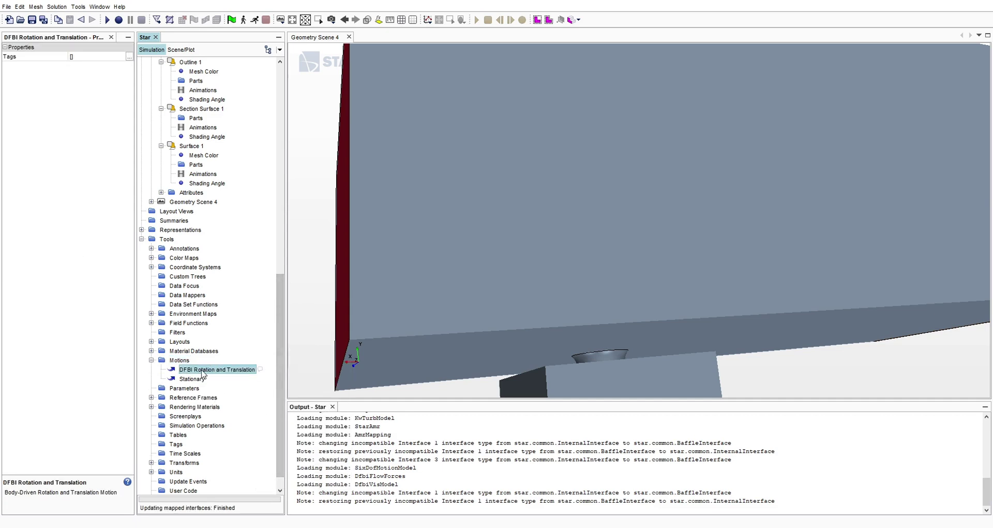
scroll(201, 361, up, 9)
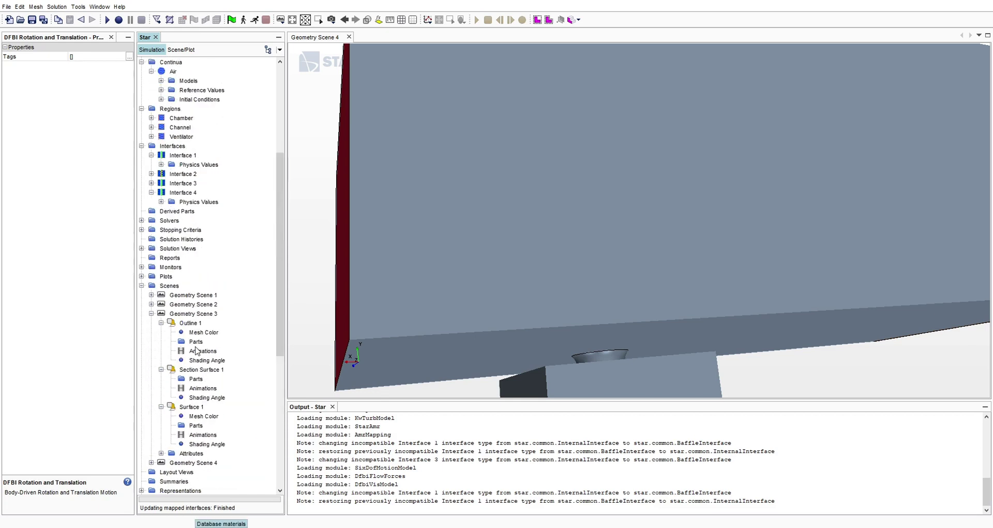
- Set the Ventilator region's Motion Specification to DFBI Rotation and Translation
scroll(190, 384, up, 5)
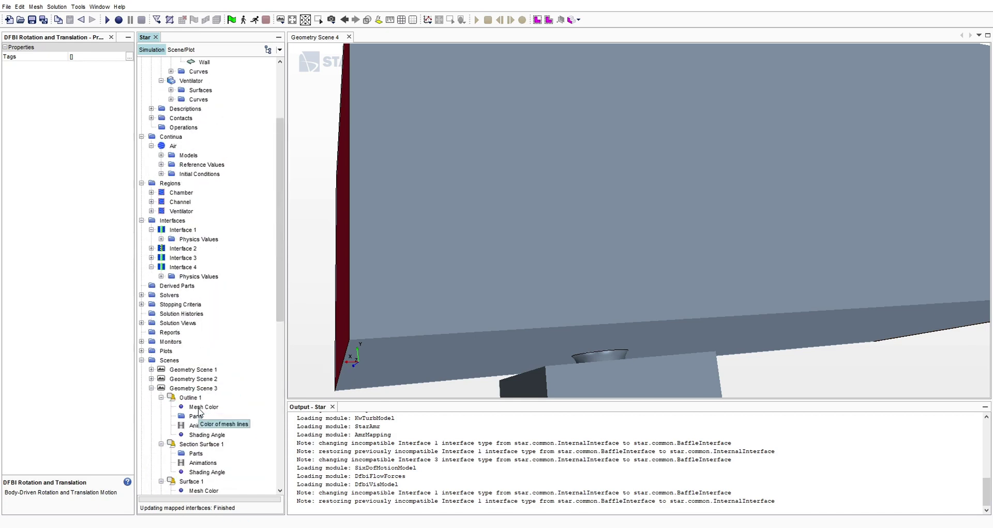
scroll(189, 385, up, 2)
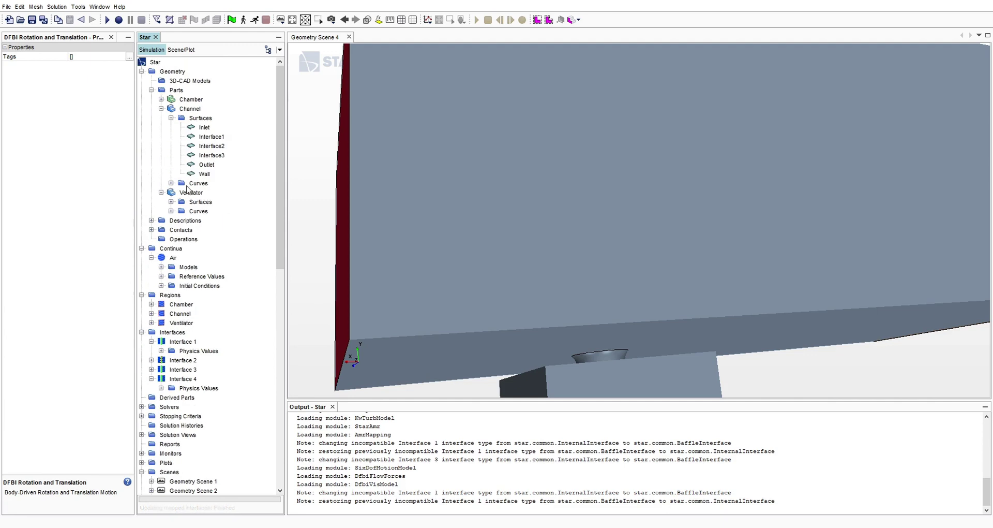
scroll(185, 249, down, 2)
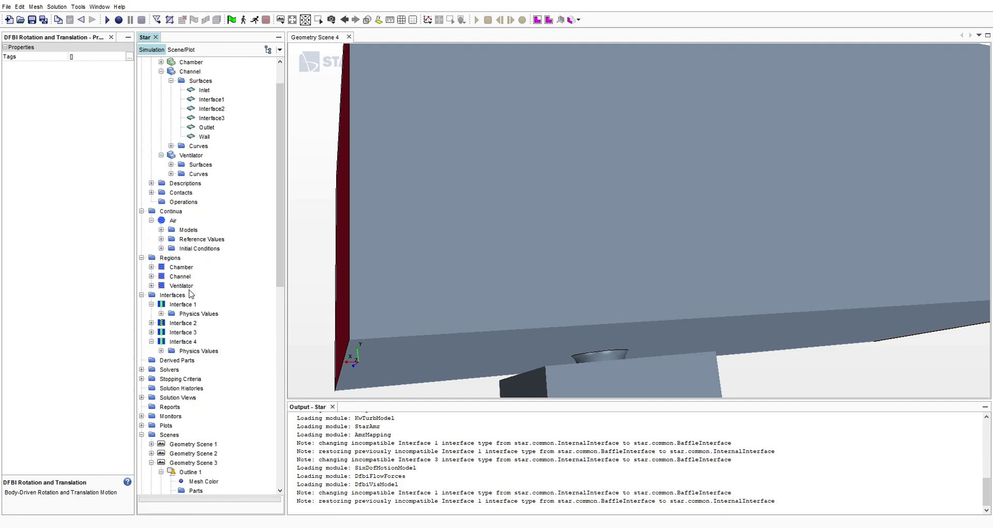
click(181, 286)
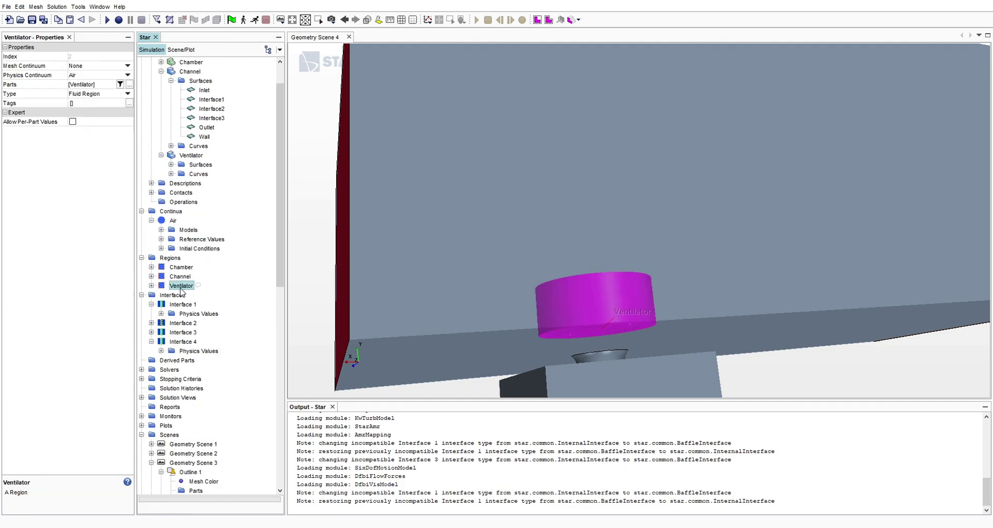
click(152, 286)
click(188, 323)
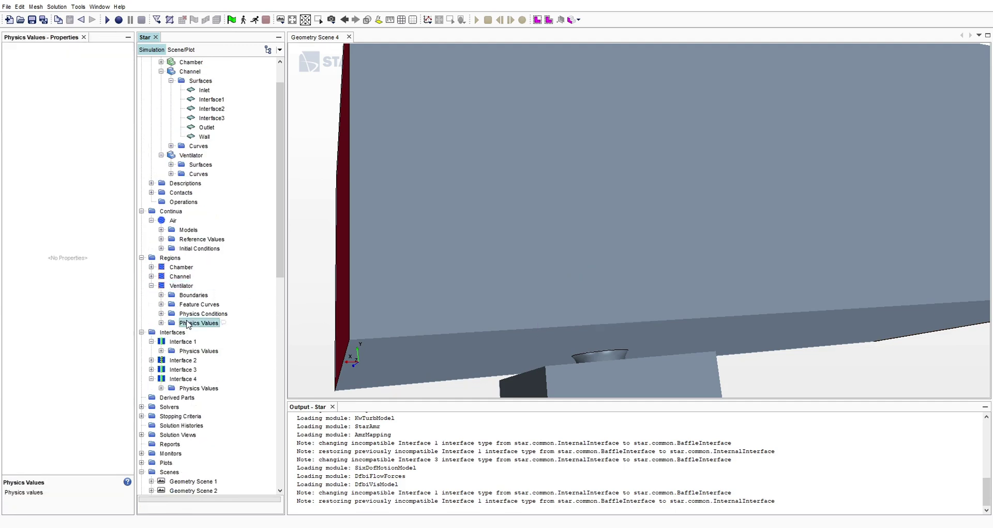
click(161, 323)
click(194, 333)
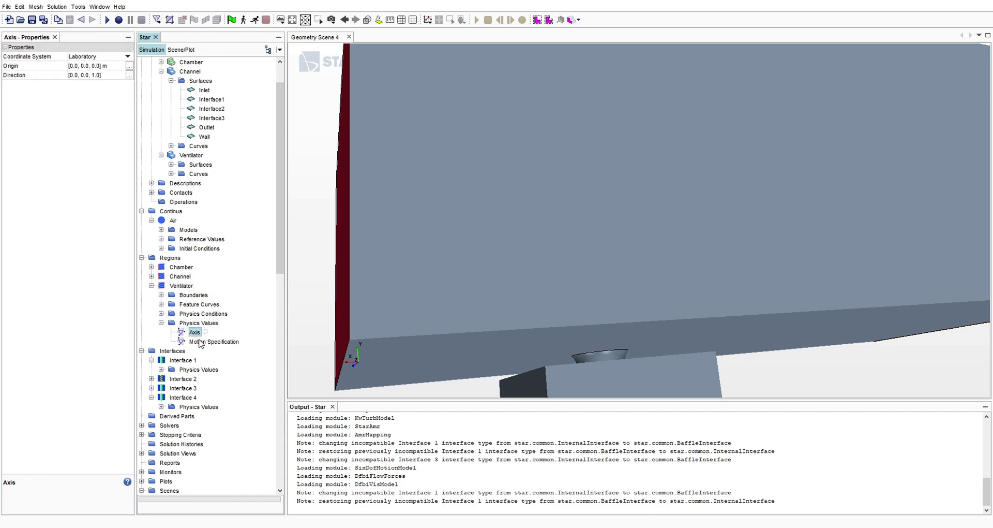
click(200, 341)
click(97, 58)
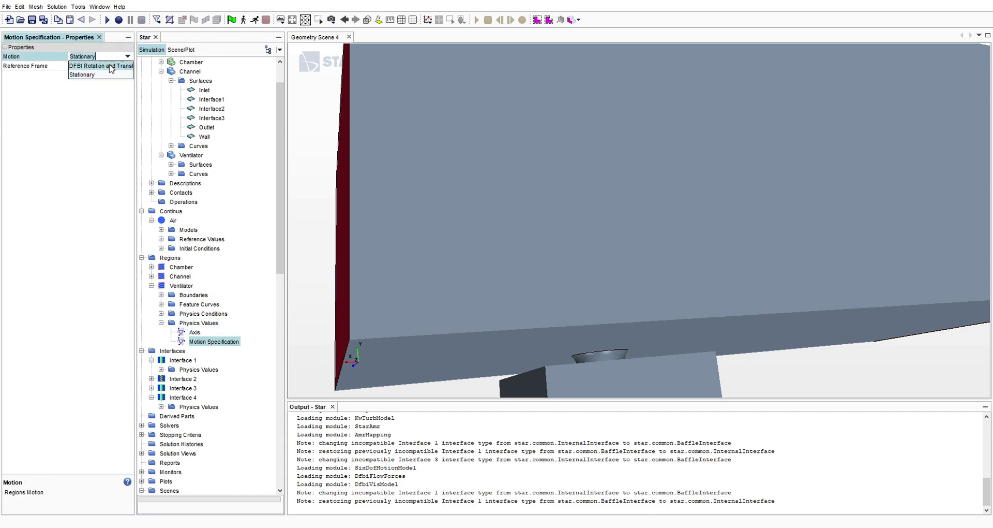
click(107, 68)
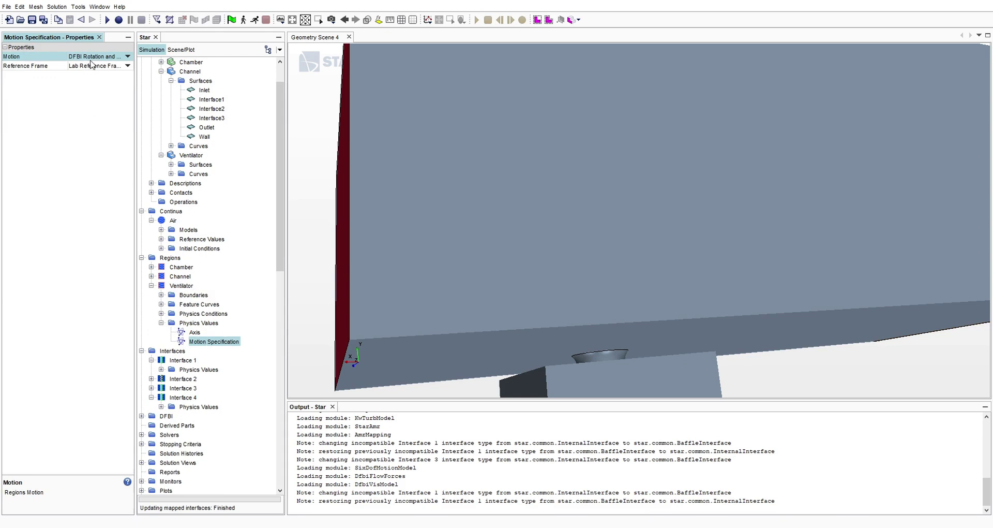
click(151, 286)
click(189, 285)
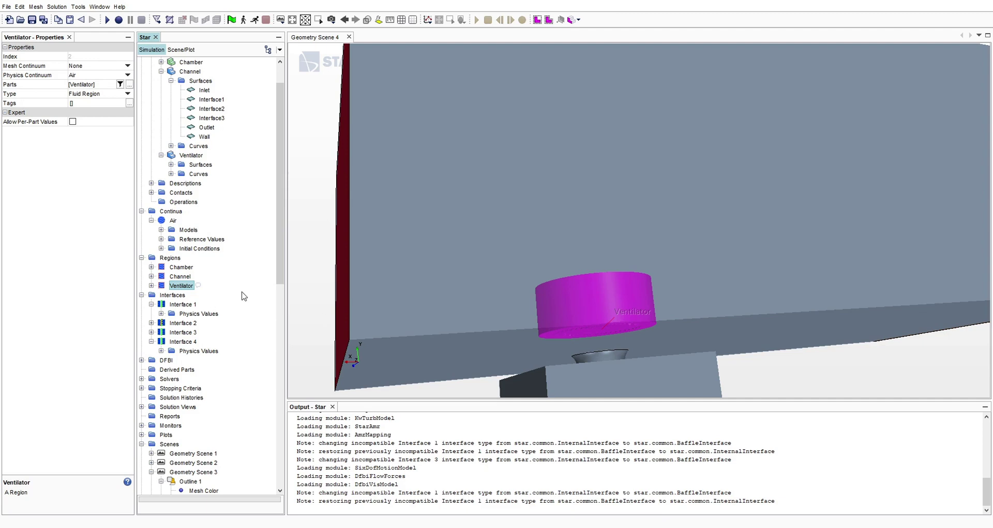
- Add a new 3D continuum body under DFBI > 6-DOF Bodies
scroll(244, 295, down, 2)
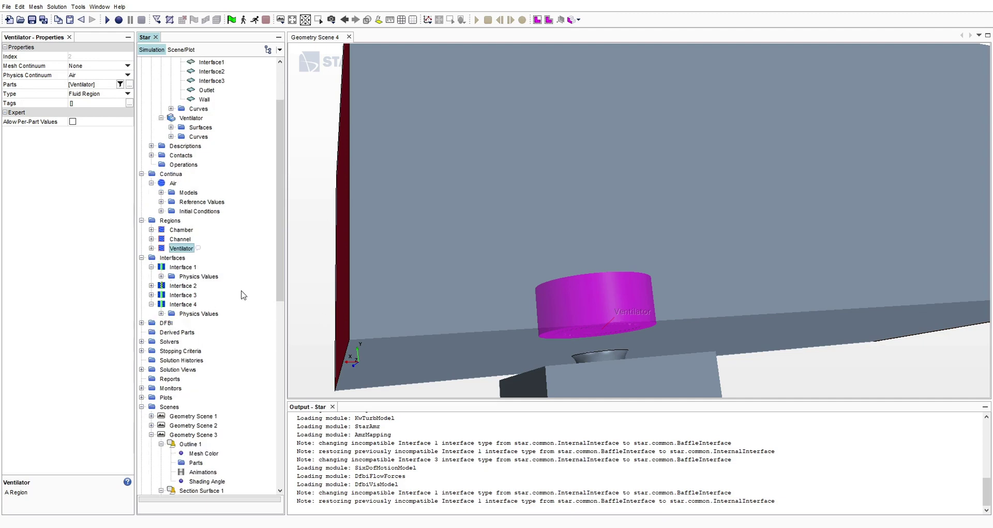
click(142, 323)
scroll(183, 333, down, 4)
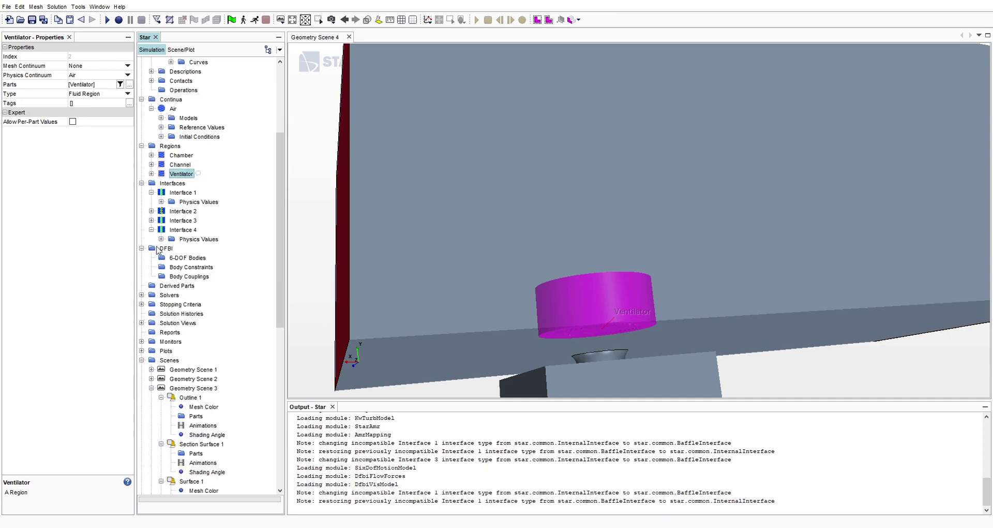
click(184, 261)
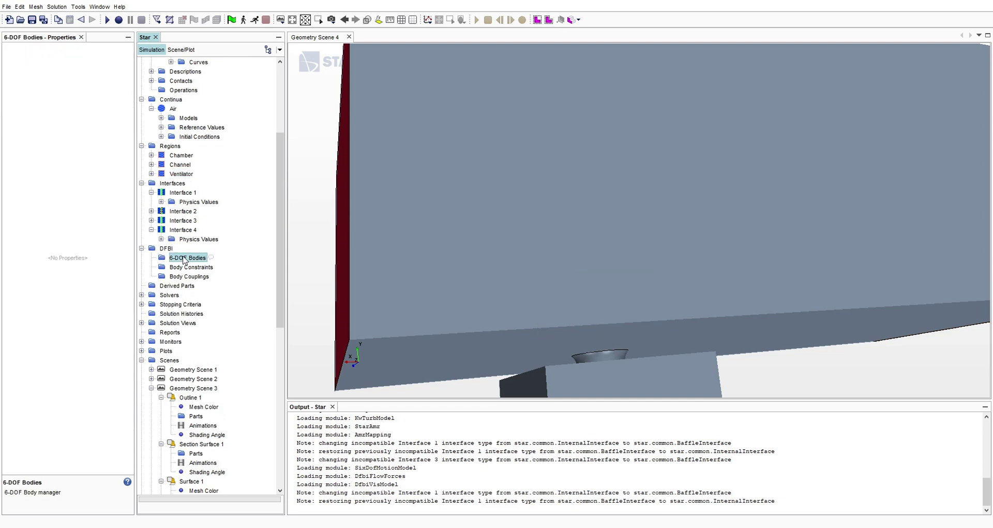
right_click(184, 259)
mouse_move(246, 266)
mouse_move(287, 274)
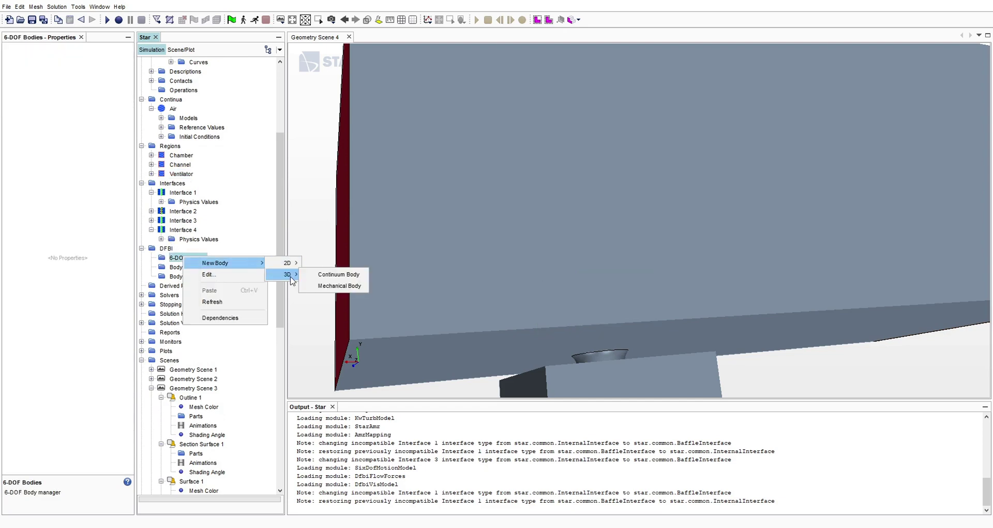
click(335, 281)
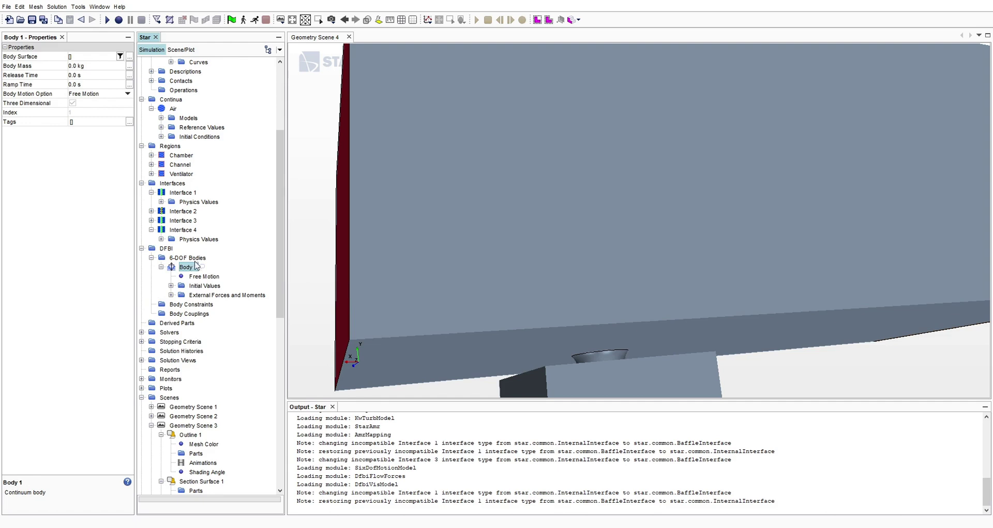
- Set the body's surface to the Ventilator's Turbine boundary and confirm
click(130, 57)
click(251, 86)
click(247, 84)
click(293, 121)
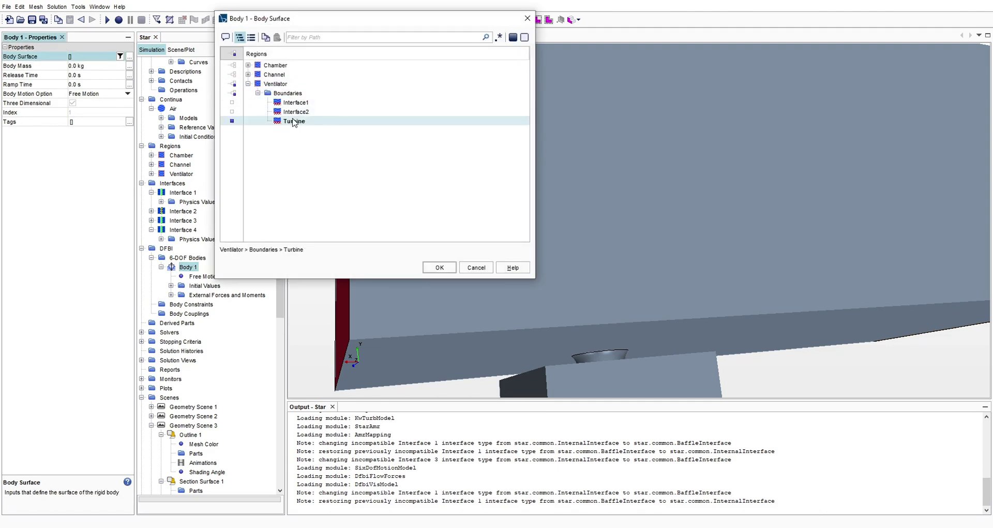
click(440, 268)
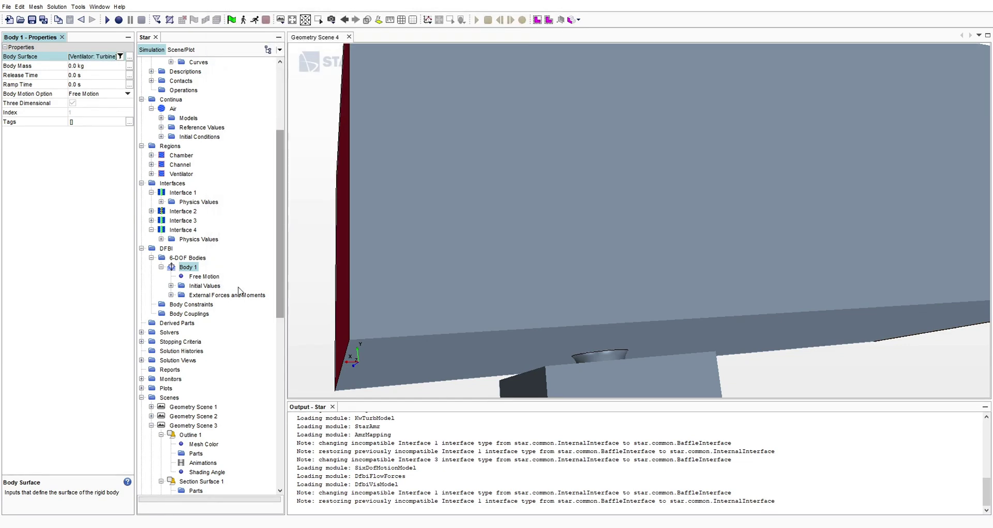
- Change Body 1's Body Motion Option from Free Motion to One-DOF Rotating Motion
click(202, 276)
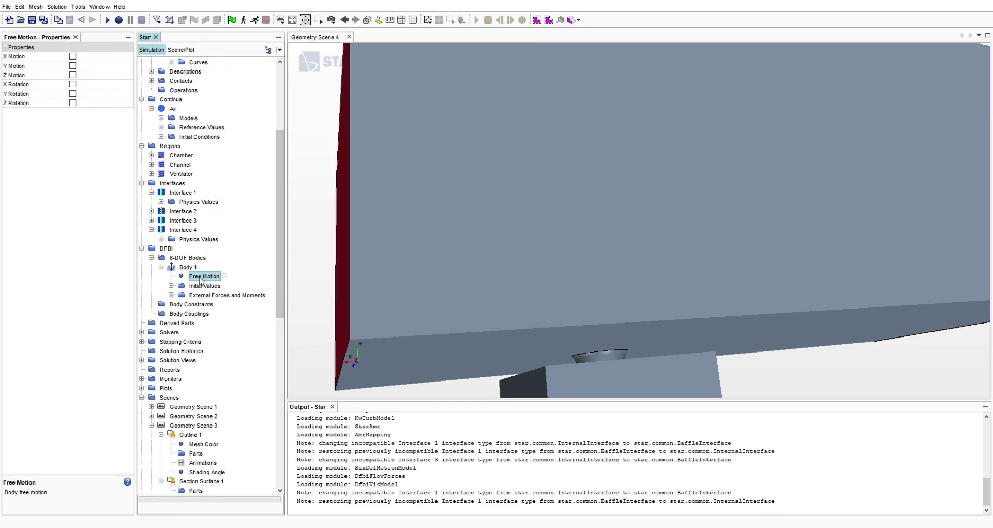
click(185, 269)
click(187, 259)
click(187, 267)
click(103, 95)
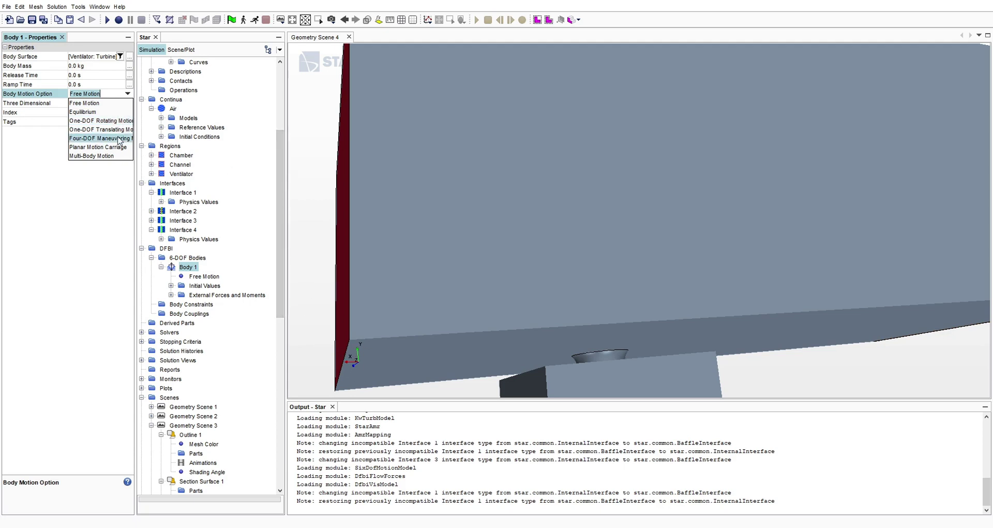
click(109, 121)
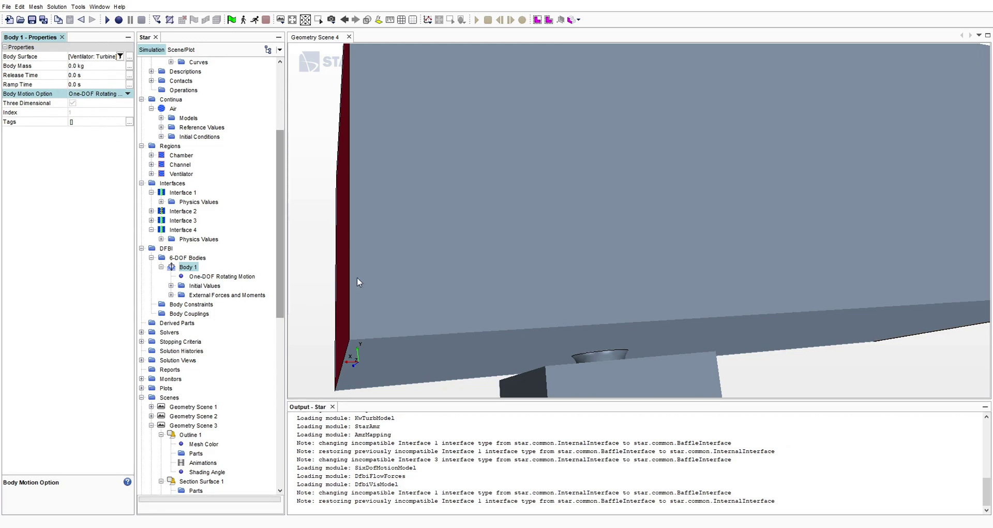
scroll(475, 280, up, 1)
scroll(475, 281, down, 1)
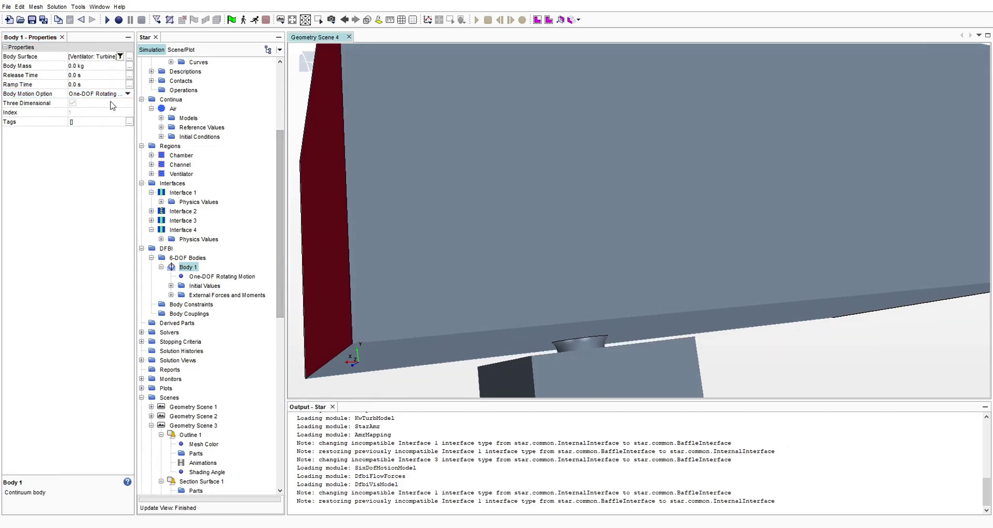
- Set Body 1's mass to 5.0 kg and its rotation axis direction to [0.0, 1.0, 0.0]
click(95, 67)
text(5)
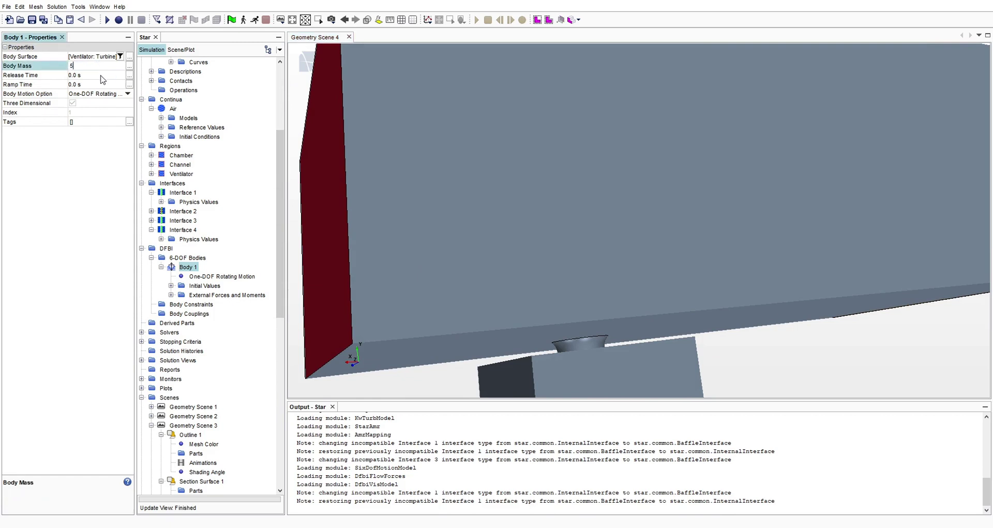
key(Return)
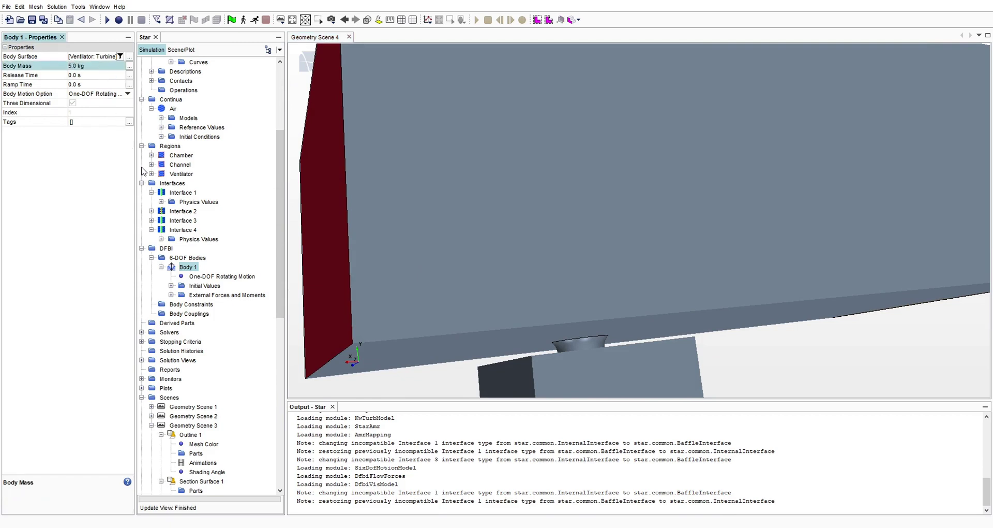
click(205, 277)
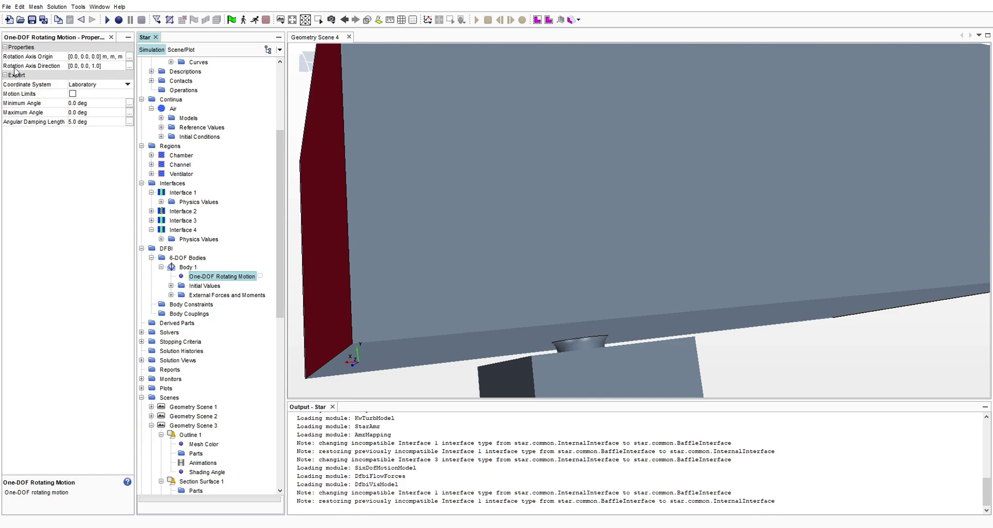
click(94, 66)
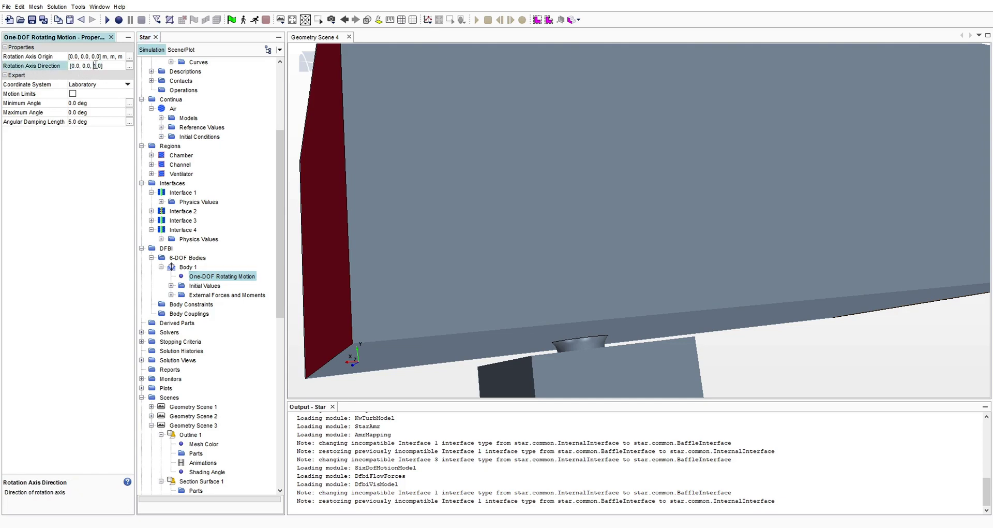
key(BackSpace)
key(BackSpace)
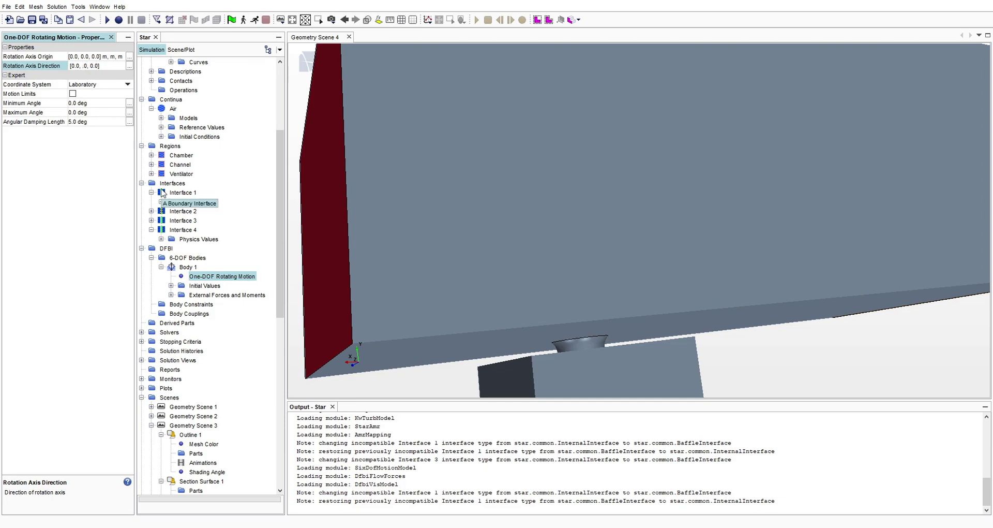
key(Return)
- Expand Initial Values and review angular velocity, centre of mass and moment of inertia
drag(430, 203, 414, 258)
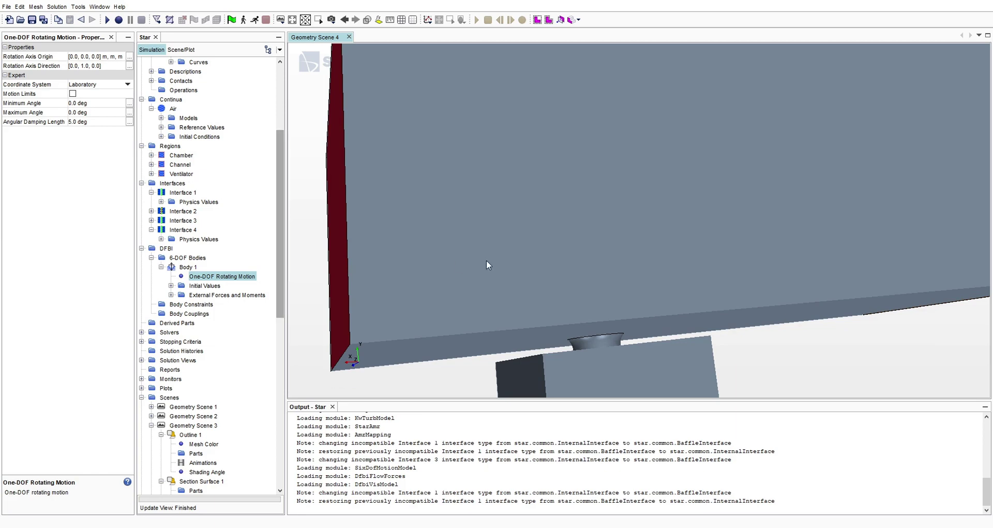
drag(488, 260, 491, 257)
click(170, 286)
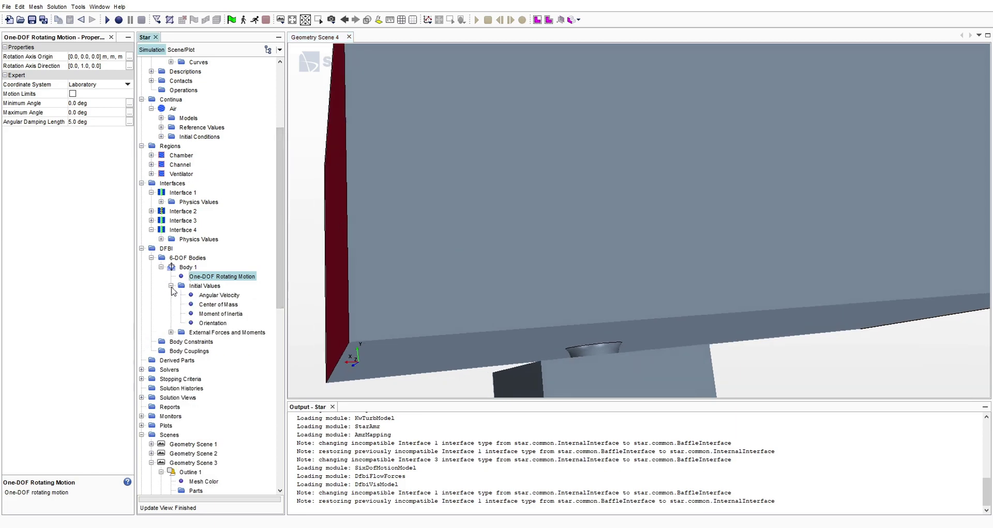
click(204, 296)
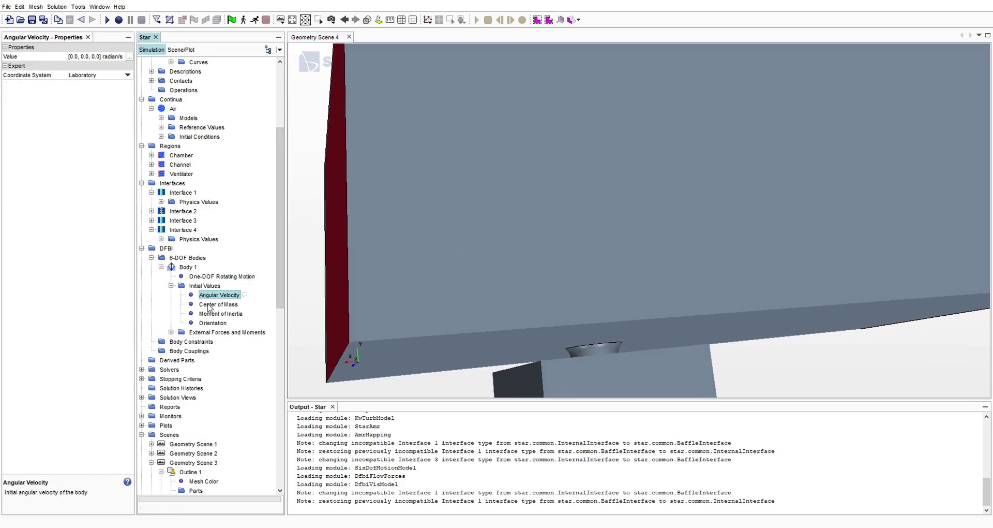
click(219, 305)
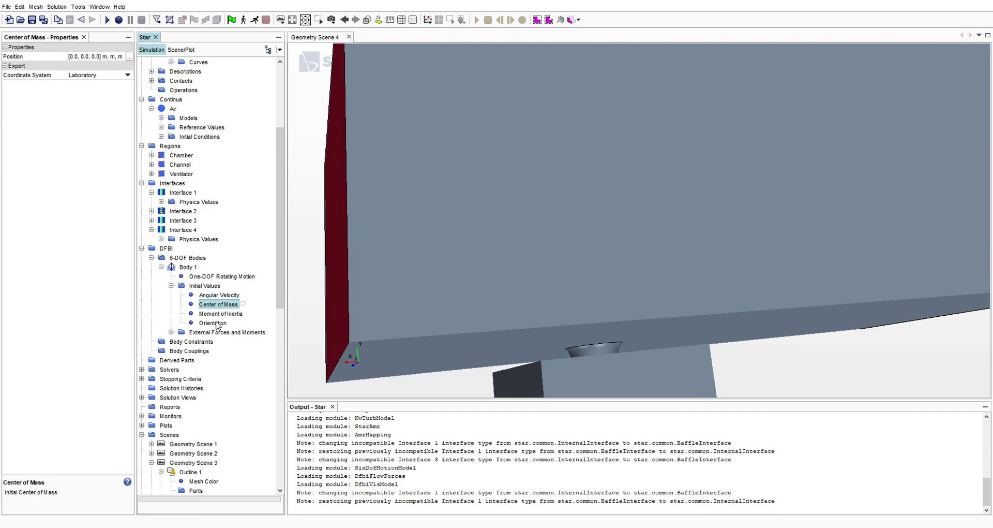
click(221, 314)
click(221, 305)
click(221, 314)
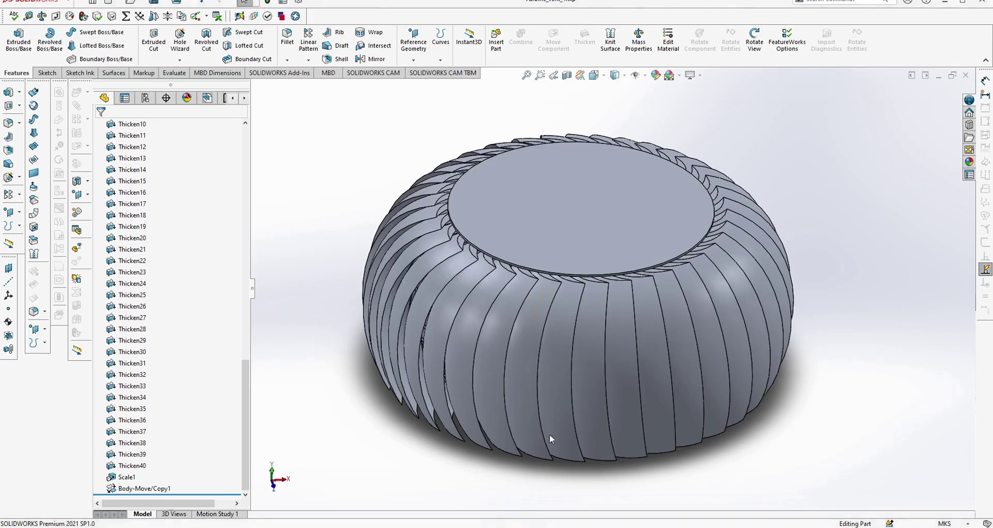
- Switch to the SOLIDWORKS turbine vent part and show its Mass Properties with the 5.00 kg mass
key(f)
middle_drag(405, 249, 513, 259)
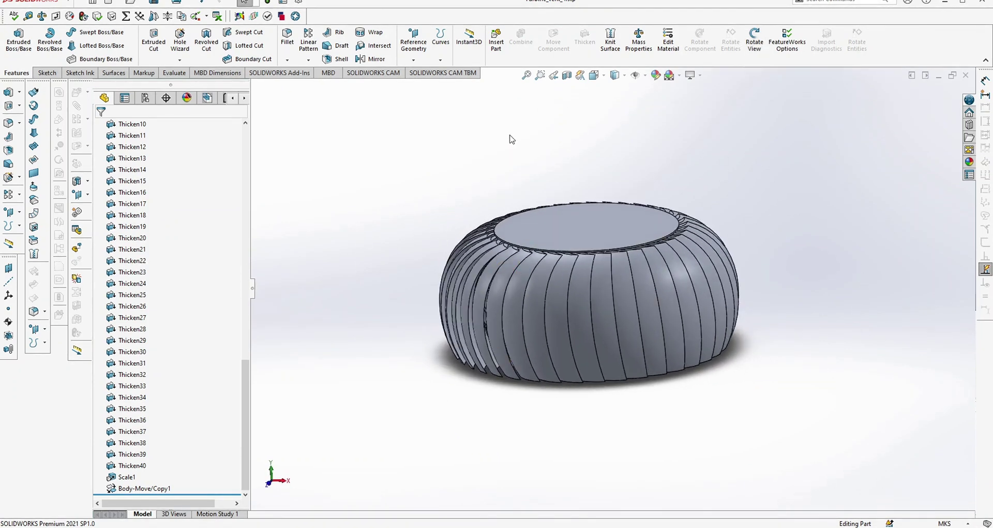
scroll(508, 188, down, 3)
middle_drag(535, 195, 589, 194)
scroll(587, 193, down, 3)
scroll(680, 216, up, 4)
ctrl+middle_drag(679, 216, 619, 173)
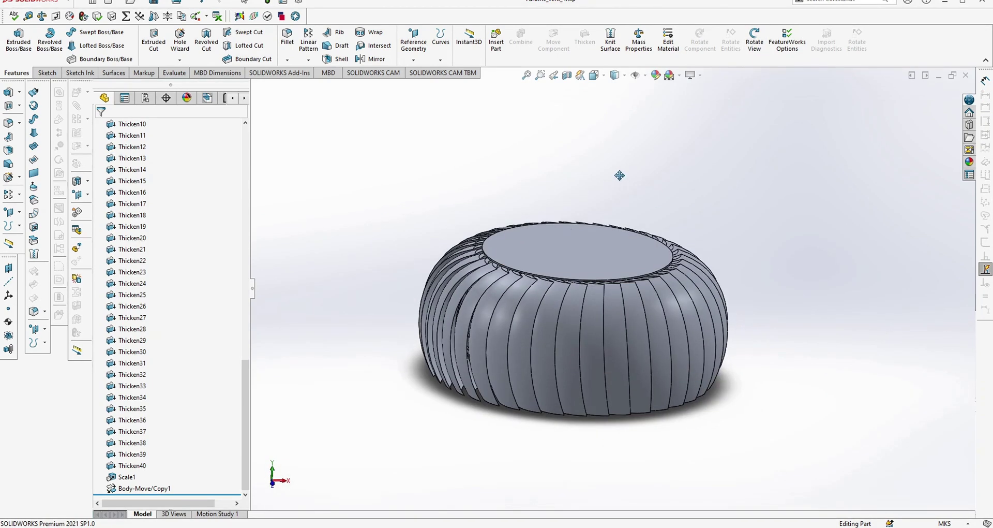
click(639, 39)
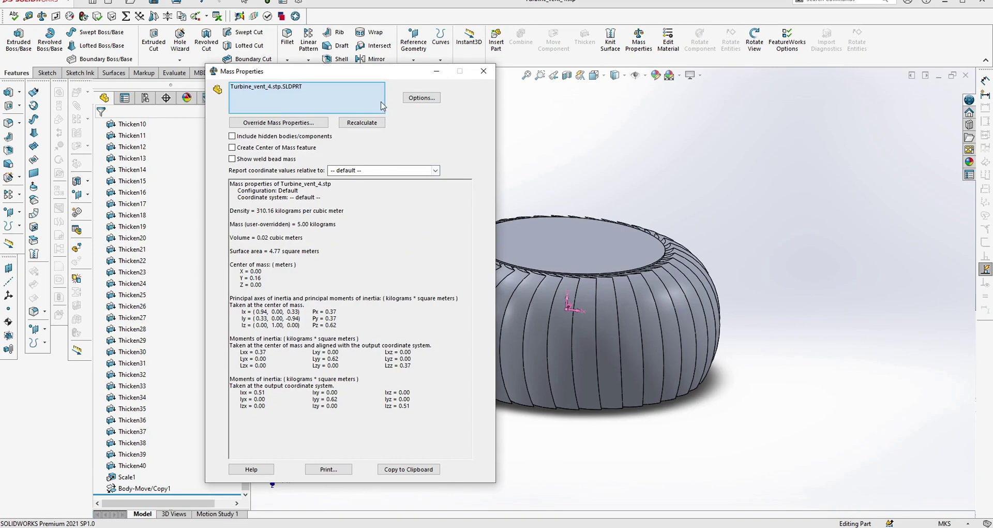
drag(380, 73, 309, 61)
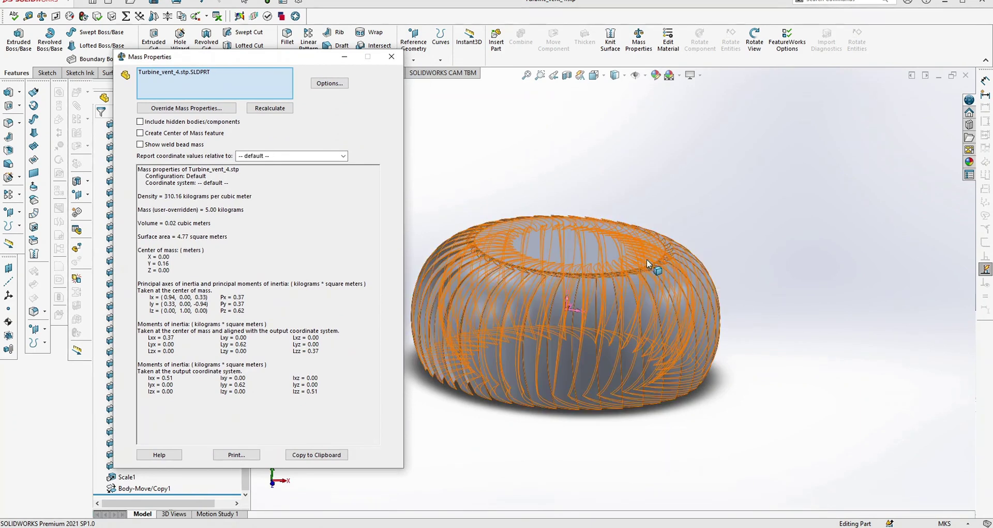
- Orbit the turbine vent to inspect its underside and top oblique view
middle_drag(693, 212, 663, 144)
middle_drag(659, 235, 537, 294)
middle_drag(585, 222, 686, 320)
middle_drag(639, 369, 601, 294)
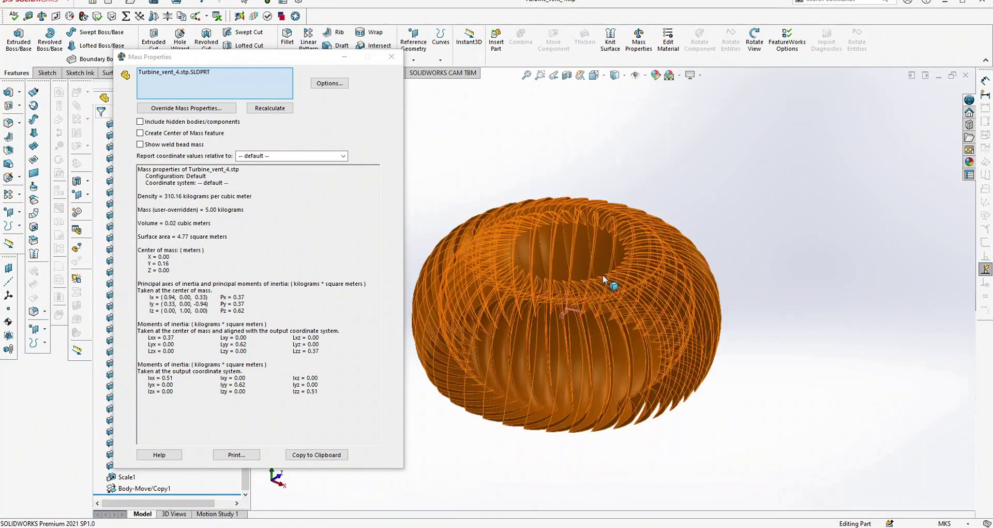
mouse_move(512, 297)
middle_down()
mouse_move(549, 292)
mouse_move(603, 368)
mouse_move(553, 338)
mouse_move(635, 265)
mouse_move(662, 326)
middle_up()
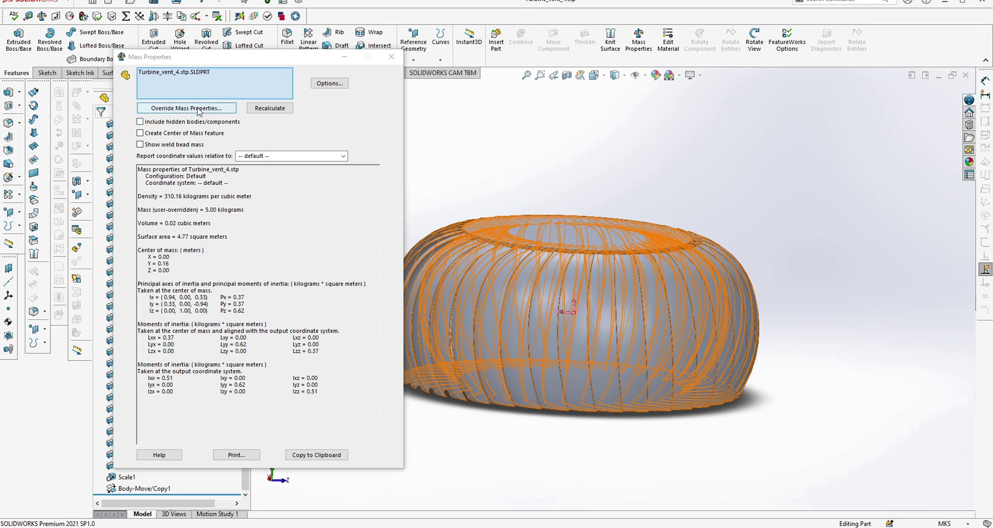
click(199, 109)
double_click(446, 61)
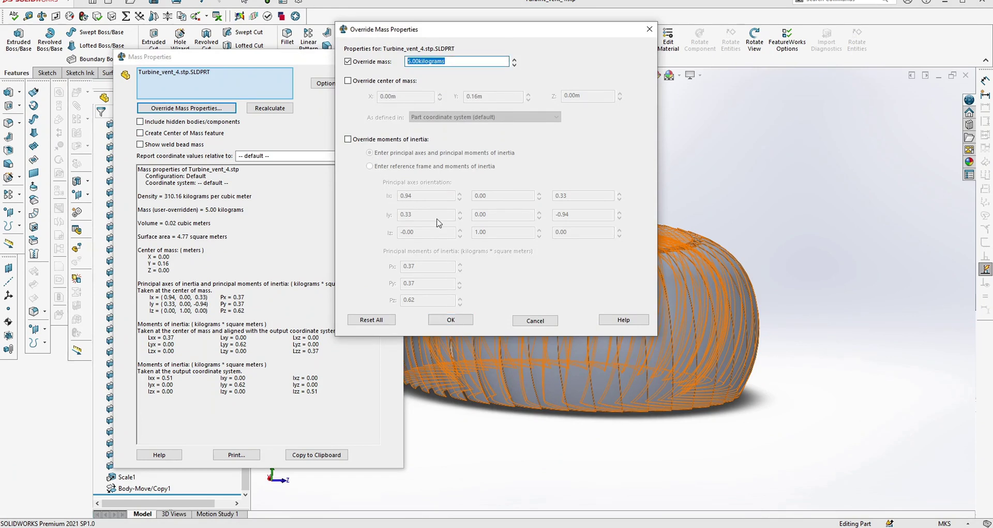
click(451, 320)
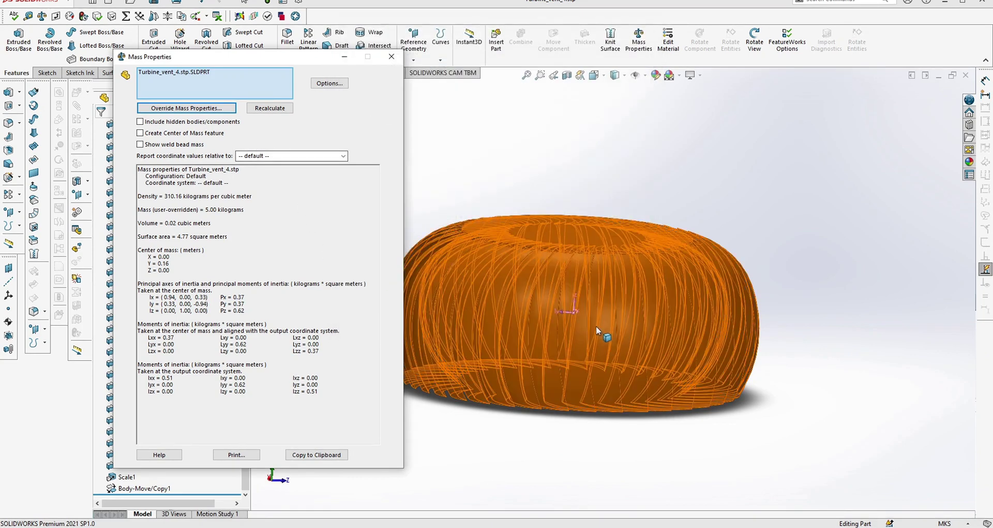
click(590, 291)
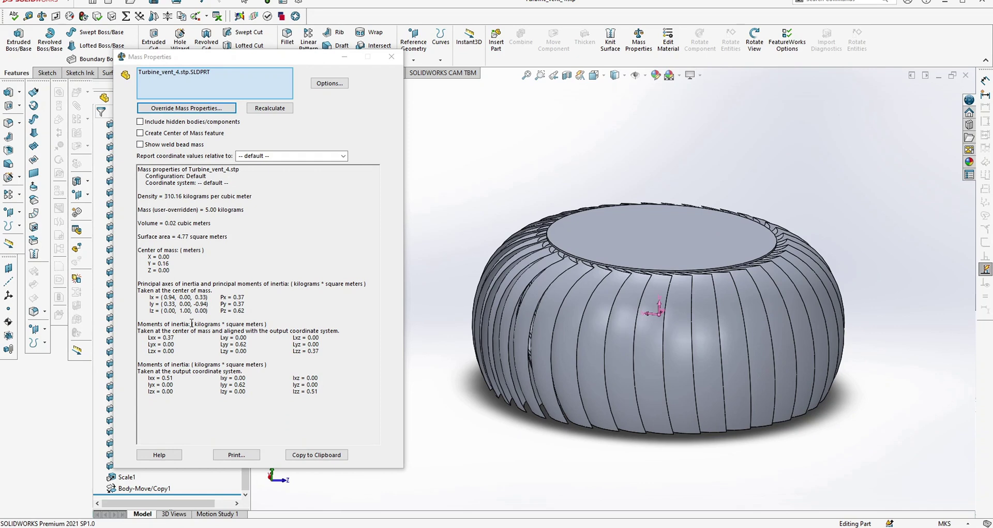
middle_drag(644, 315, 662, 311)
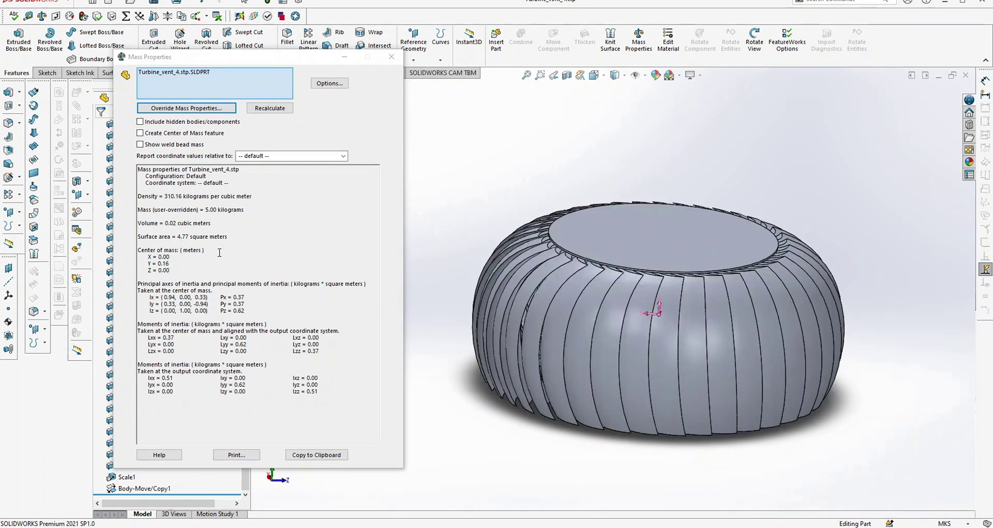
click(165, 254)
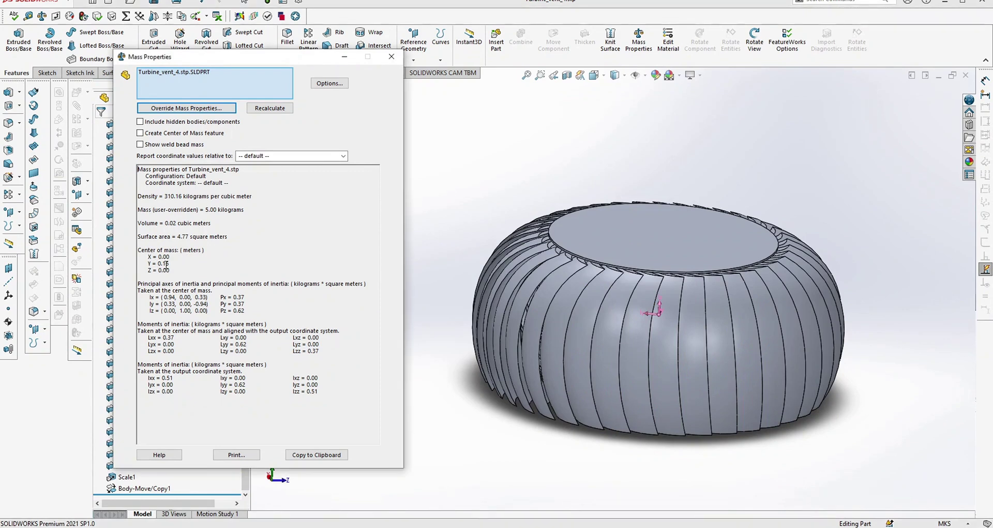
drag(148, 263, 169, 262)
click(169, 263)
drag(167, 324, 308, 357)
click(308, 358)
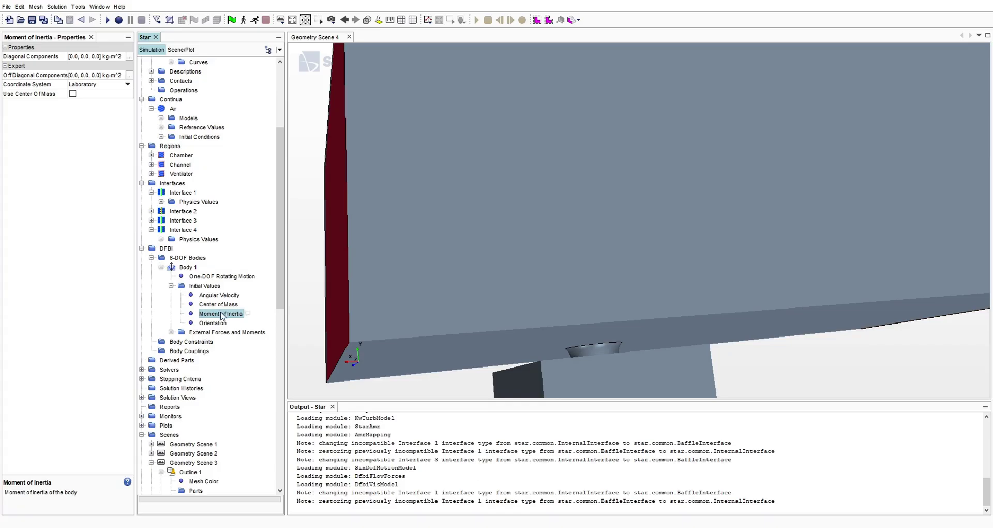
click(219, 305)
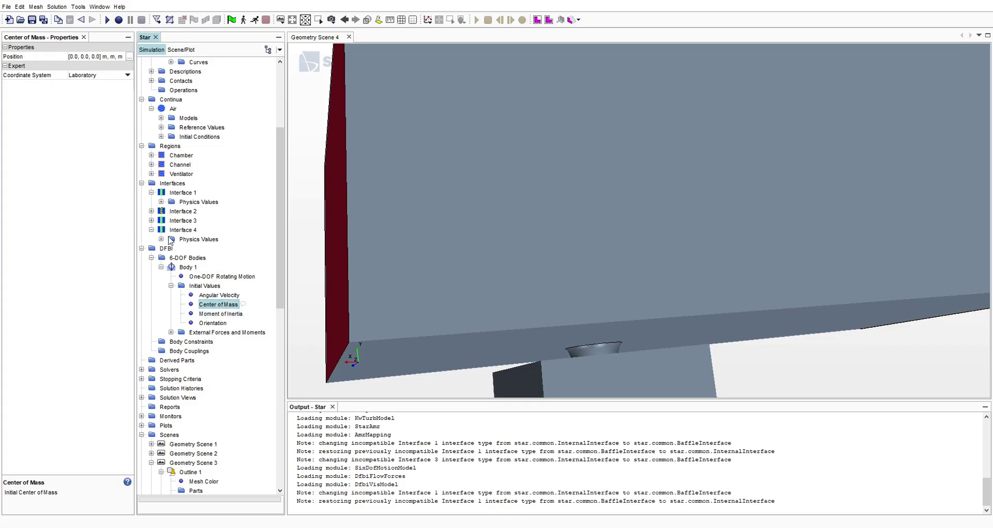
- Set Body 1's initial centre of mass position to [0.0, 0.16, 0.0] m
click(82, 60)
click(81, 58)
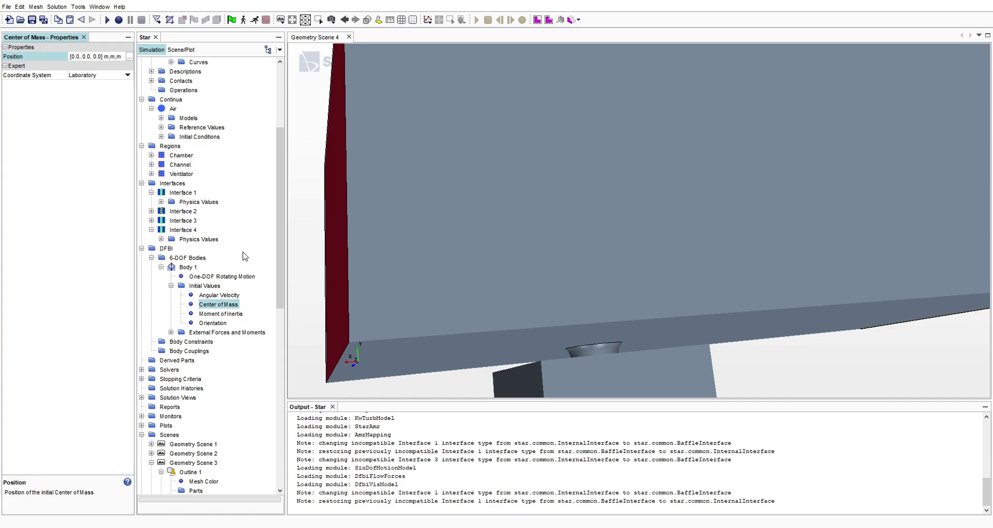
key(Return)
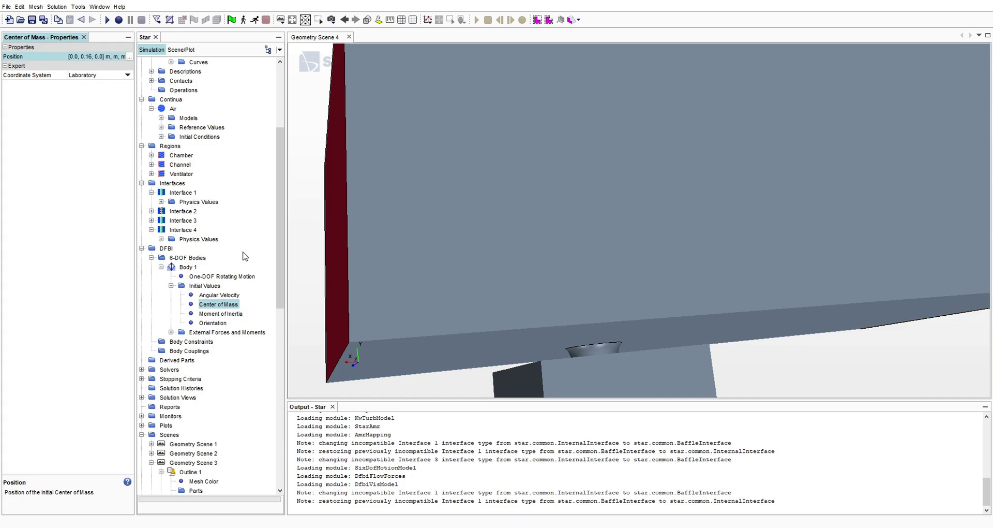
- Set the one-DOF rotation axis origin to [0.0, 0.16, 0.0] m and recheck the initial values
click(205, 277)
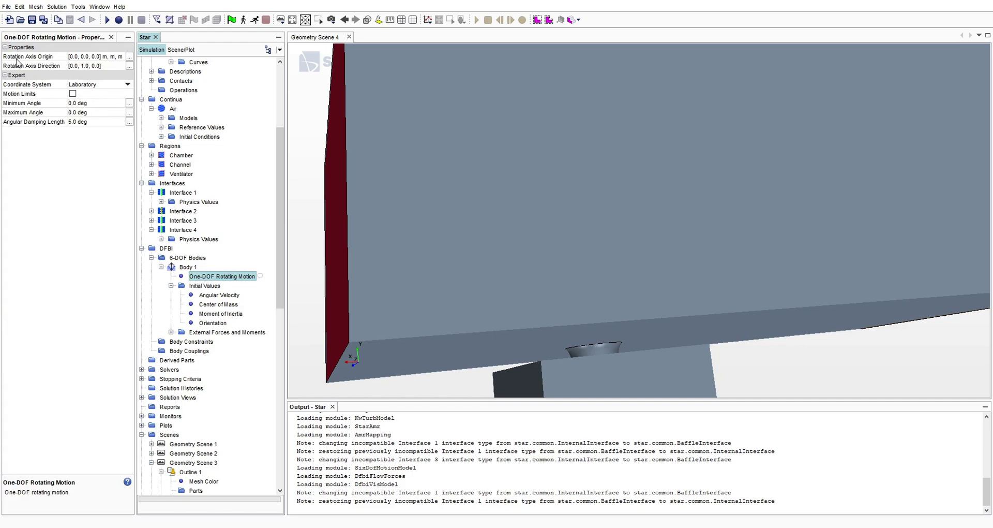
click(87, 57)
click(88, 57)
key(BackSpace)
text(16)
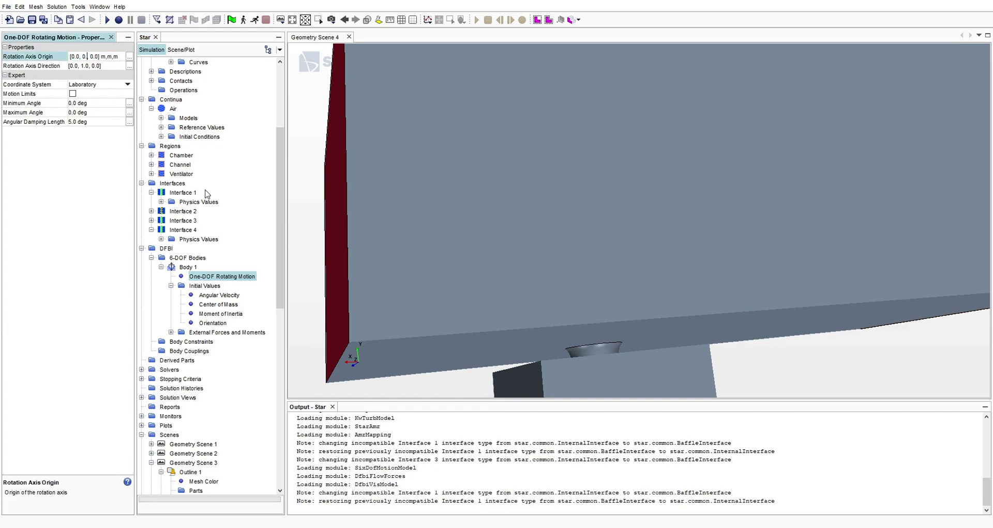
key(Return)
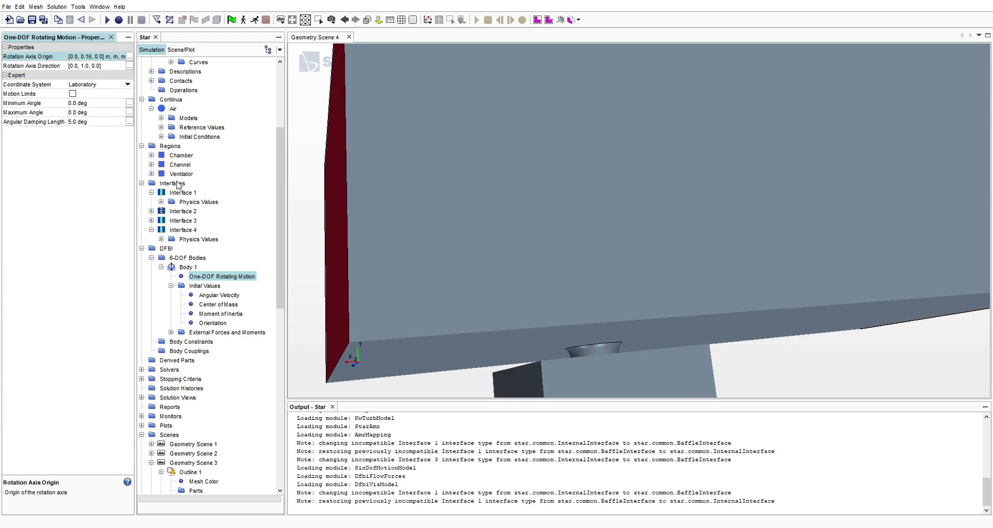
click(216, 295)
click(217, 304)
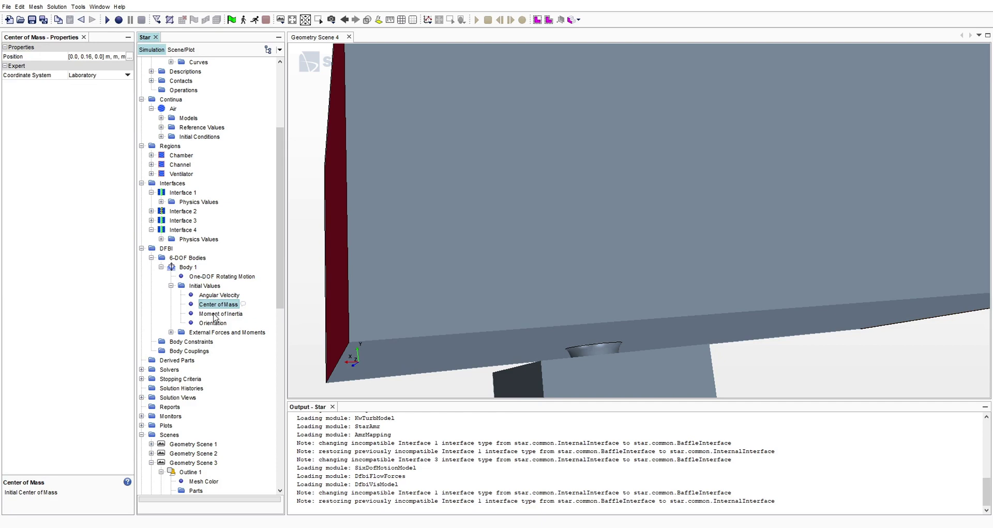
click(215, 313)
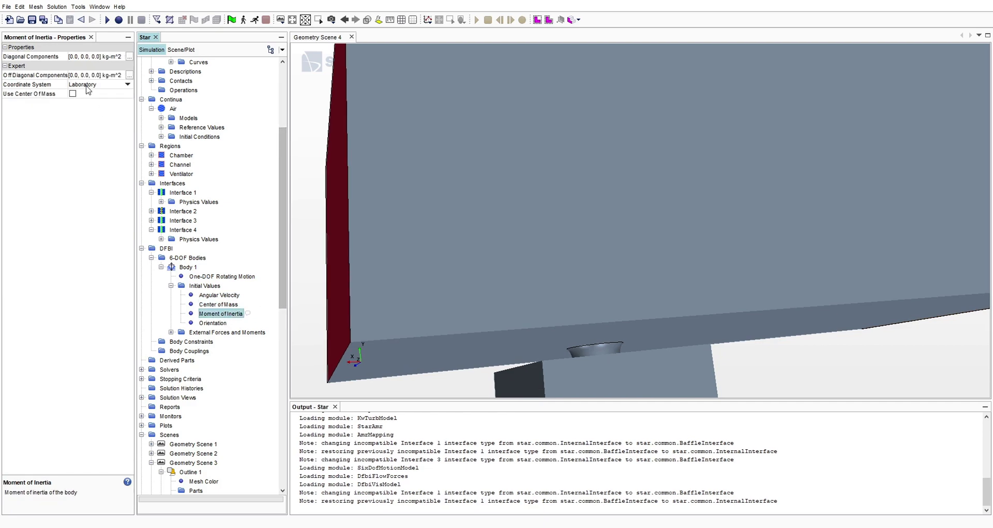
click(81, 57)
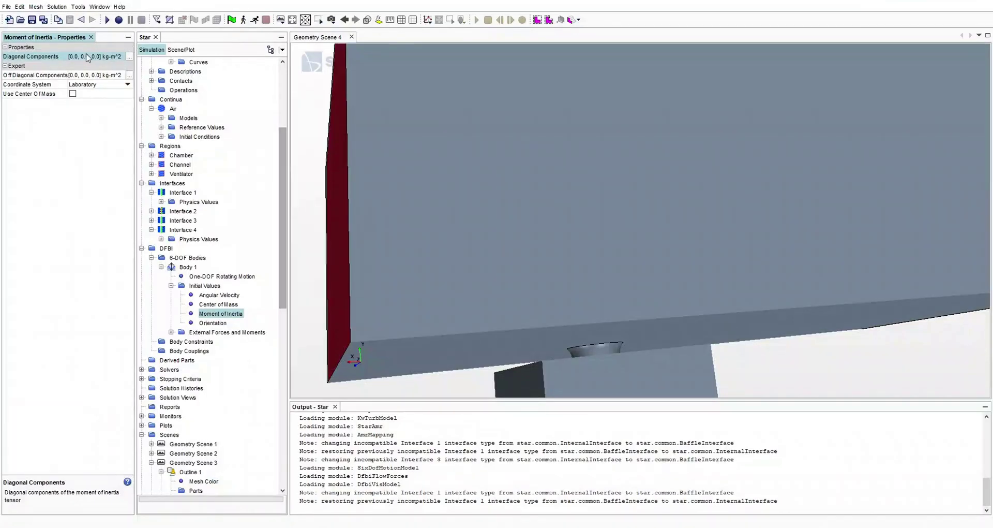
click(79, 56)
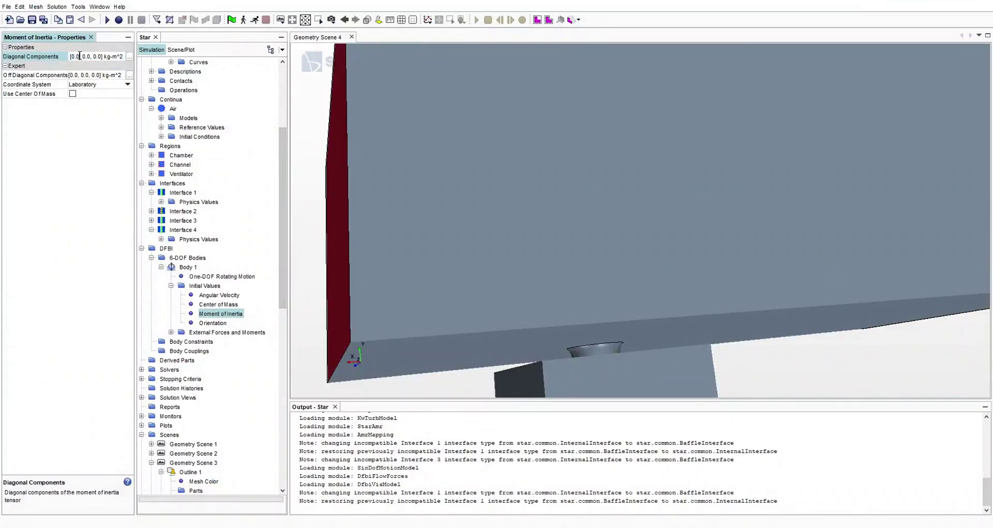
key(BackSpace)
text(37)
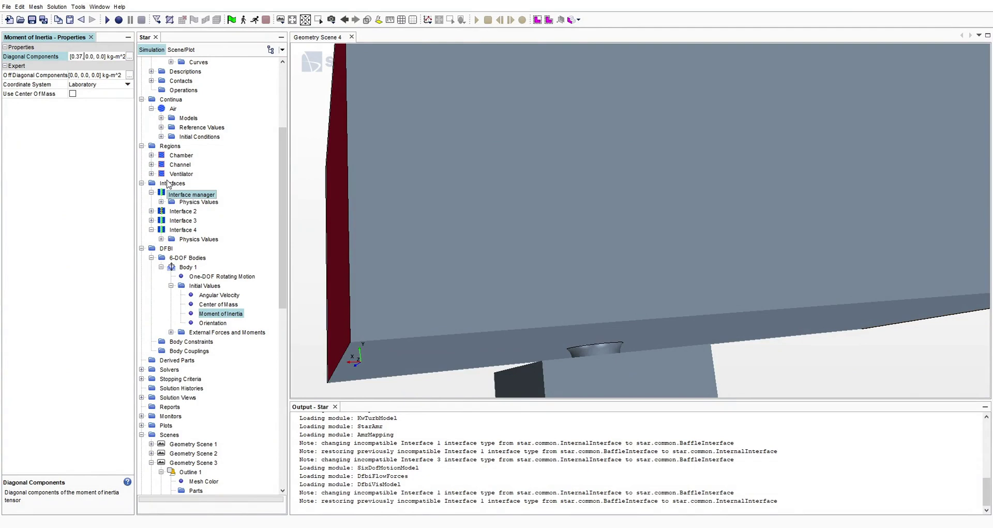
key(BackSpace)
text(62)
text(3)
key(Return)
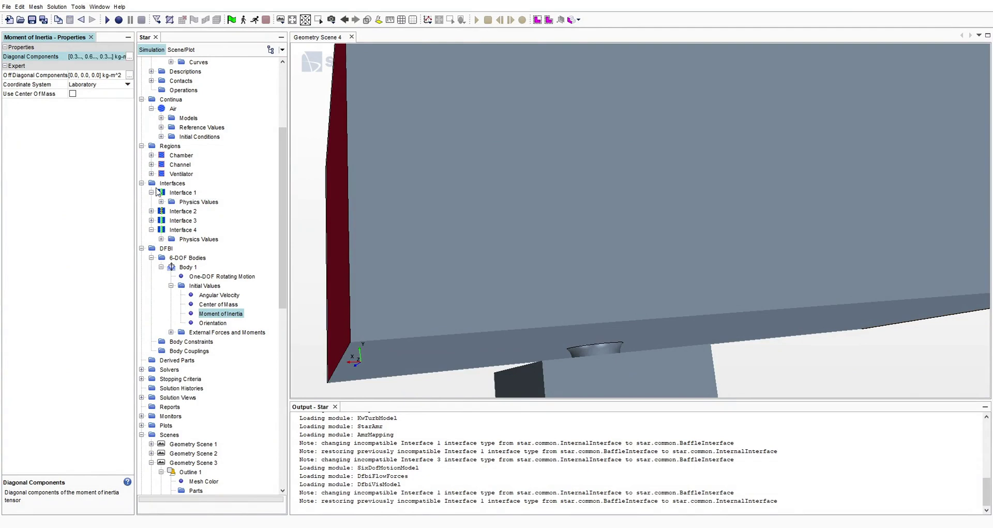
click(204, 285)
click(220, 294)
drag(436, 246, 449, 241)
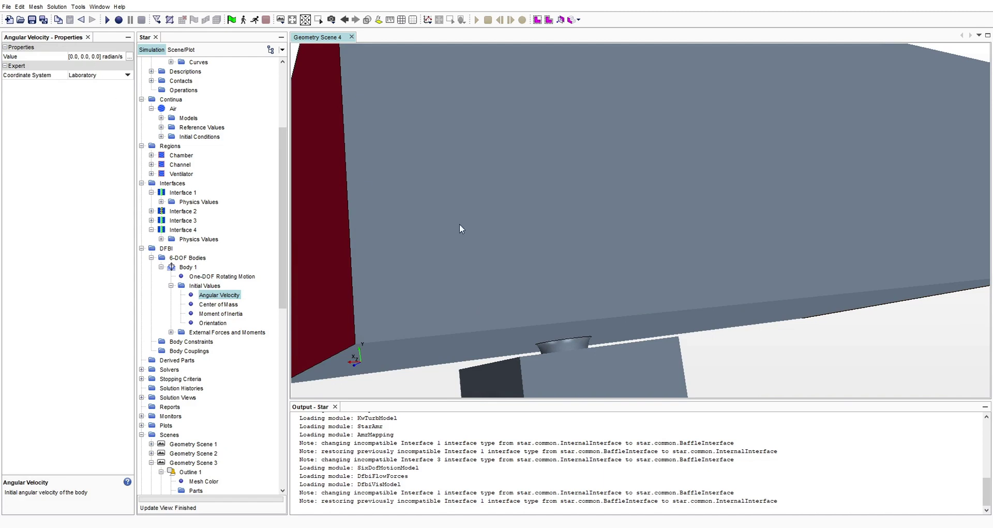
click(171, 286)
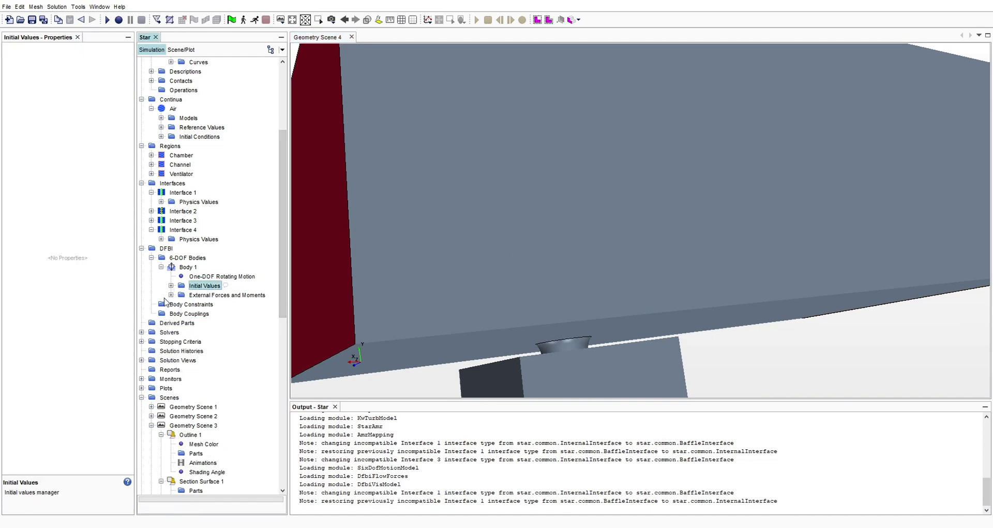
click(160, 267)
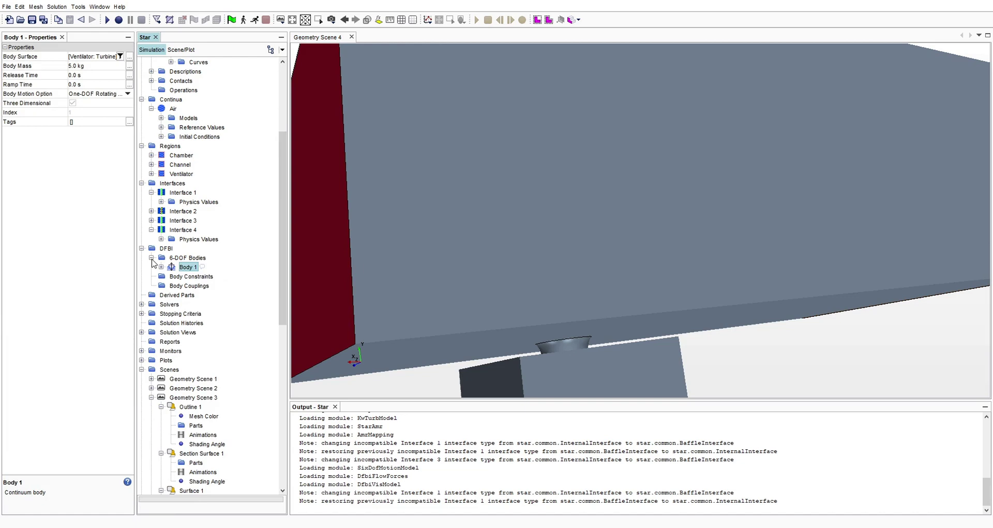
click(151, 258)
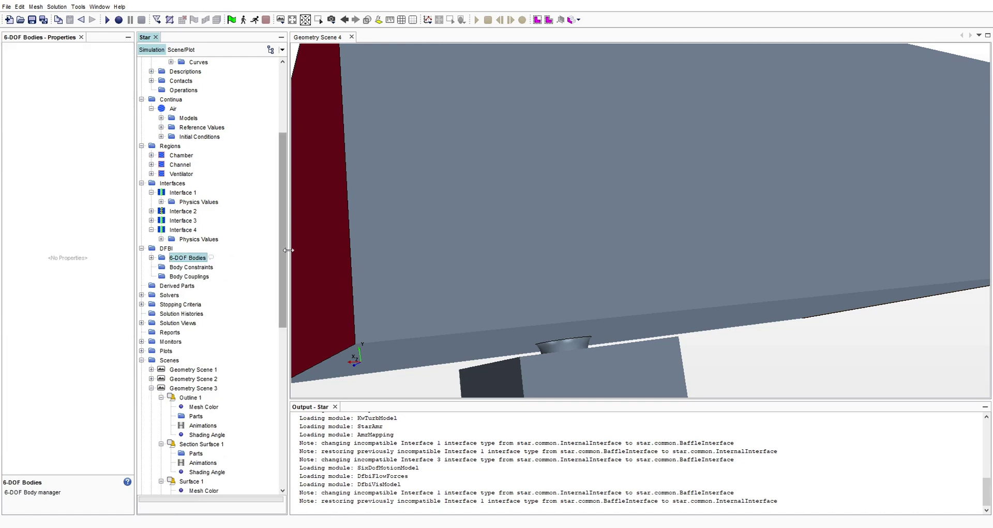
scroll(231, 225, up, 4)
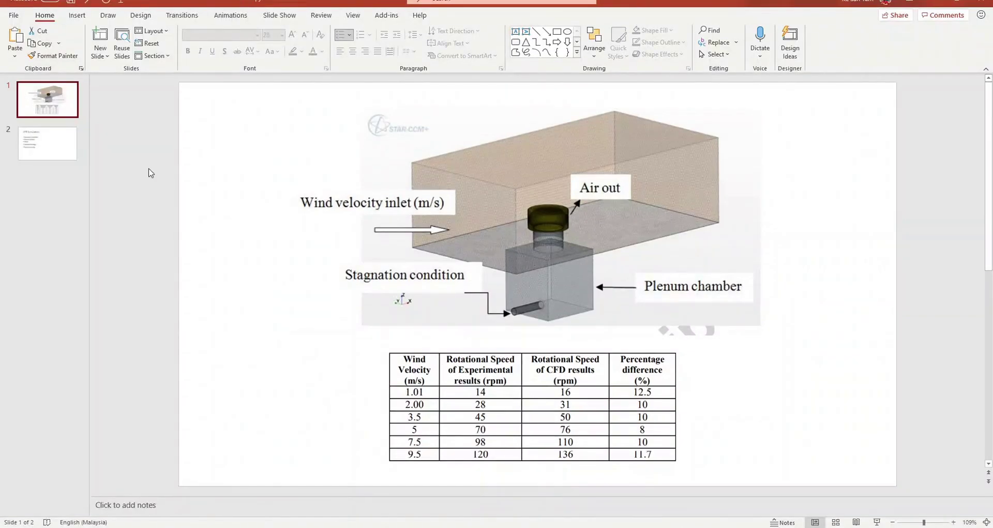
click(58, 149)
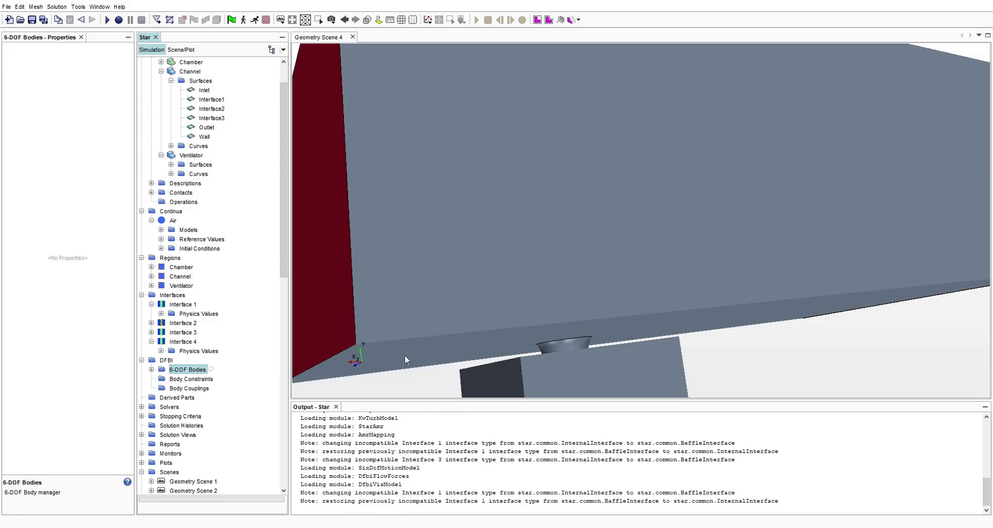
scroll(475, 225, down, 3)
scroll(492, 197, up, 2)
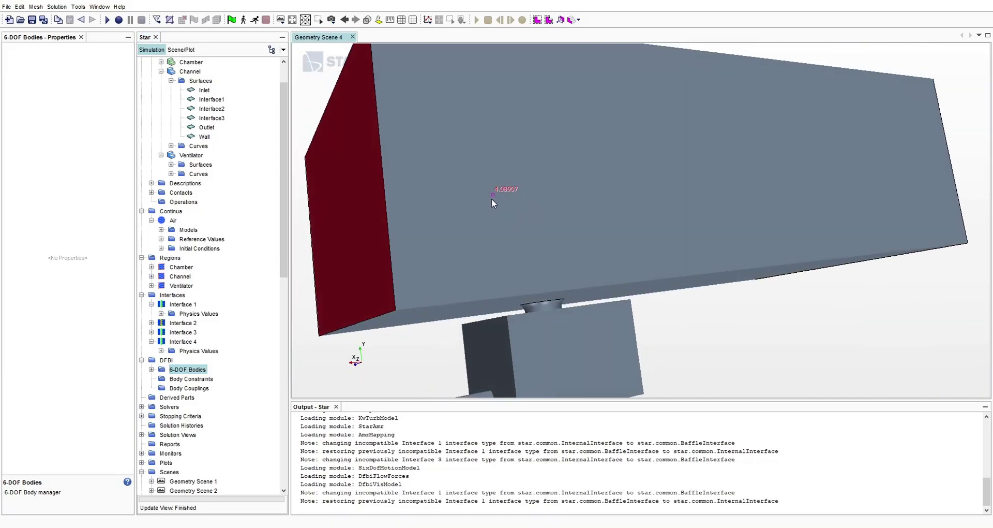
- Hide the Channel part's surfaces and add a new Automated Mesh operation under Operations
scroll(270, 214, up, 2)
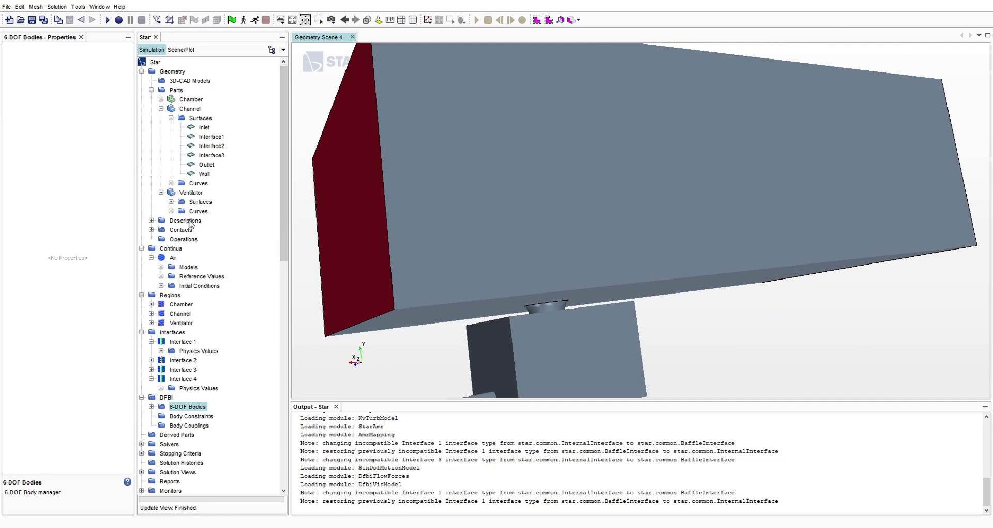
click(161, 109)
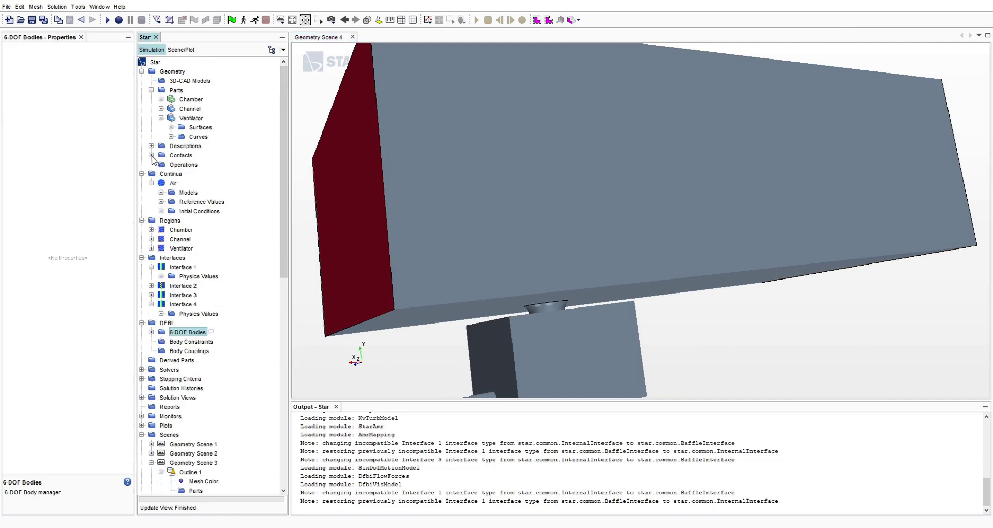
click(184, 164)
right_click(185, 165)
mouse_move(215, 171)
mouse_move(309, 175)
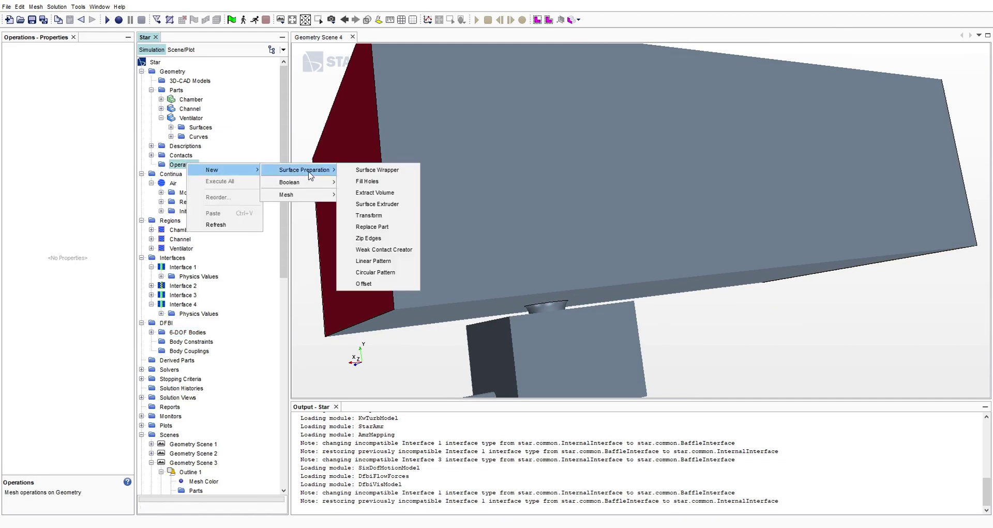
mouse_move(290, 195)
click(362, 193)
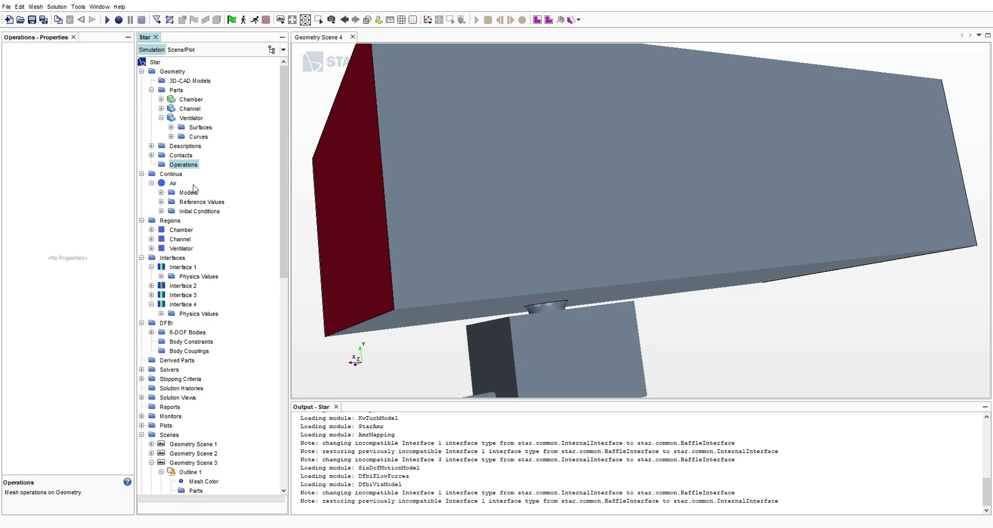
- Include the Chamber part, select the Trimmed Cell Mesher, and create the operation
click(354, 127)
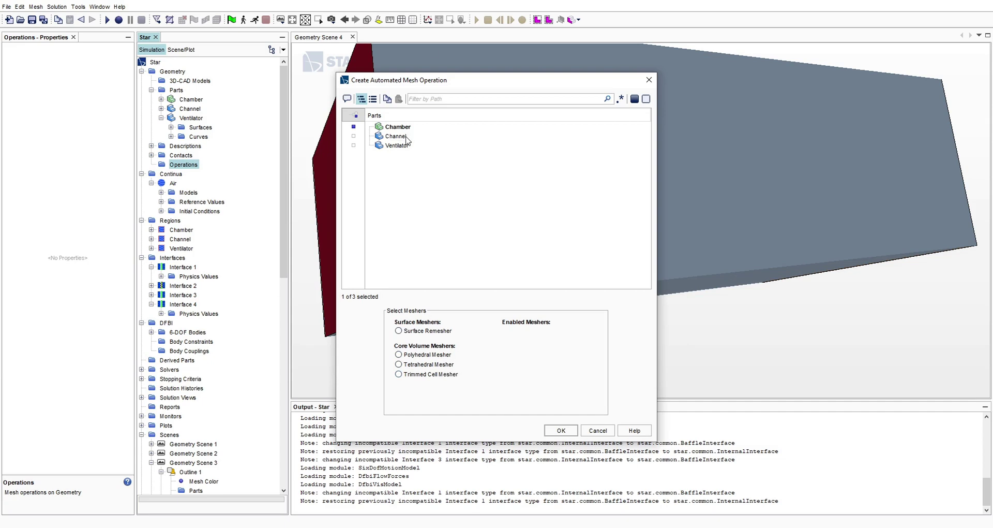
click(398, 374)
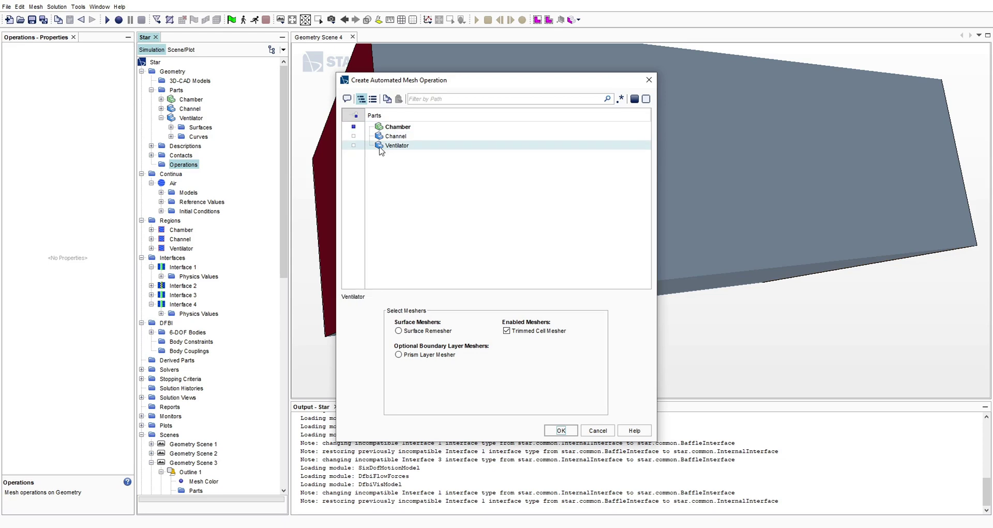
click(561, 431)
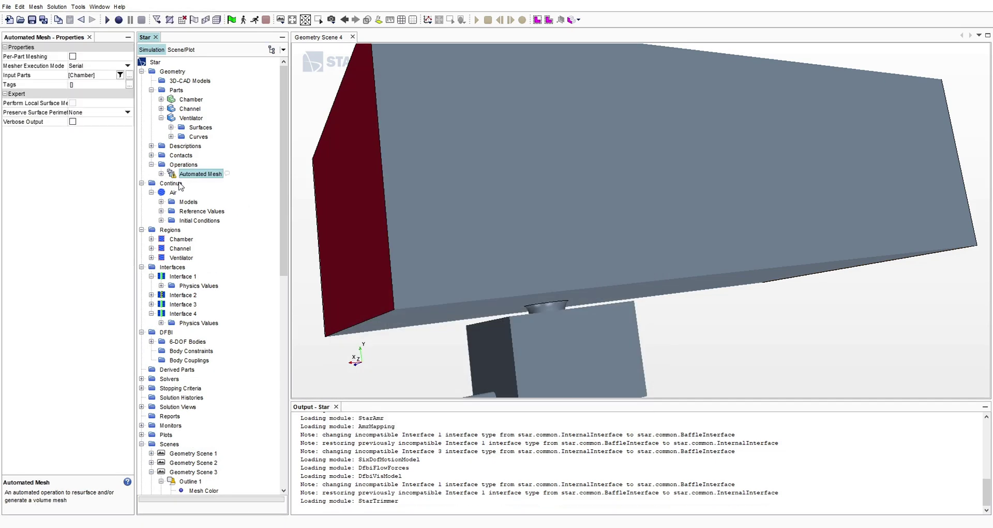
- Rename the Automated Mesh operation to Chamber
click(202, 174)
text(C)
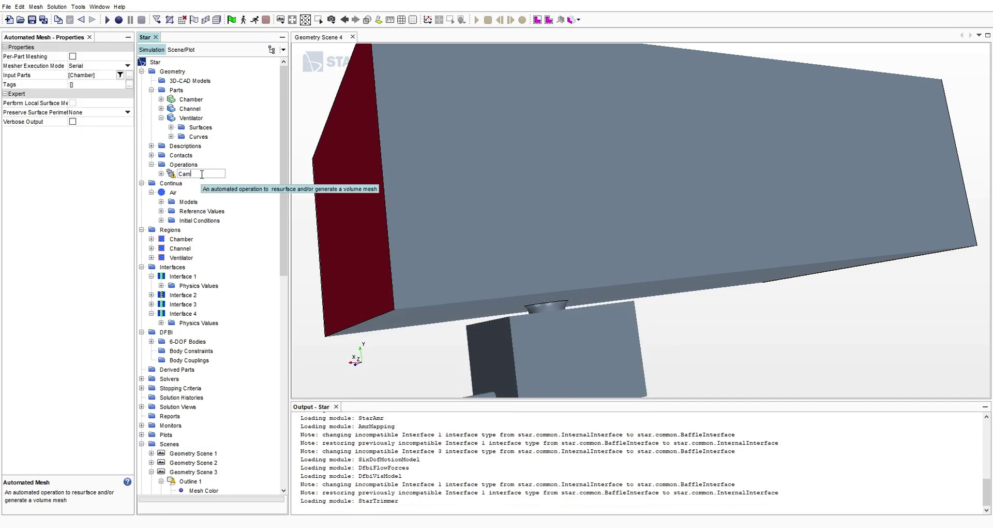
text(hamber)
key(Return)
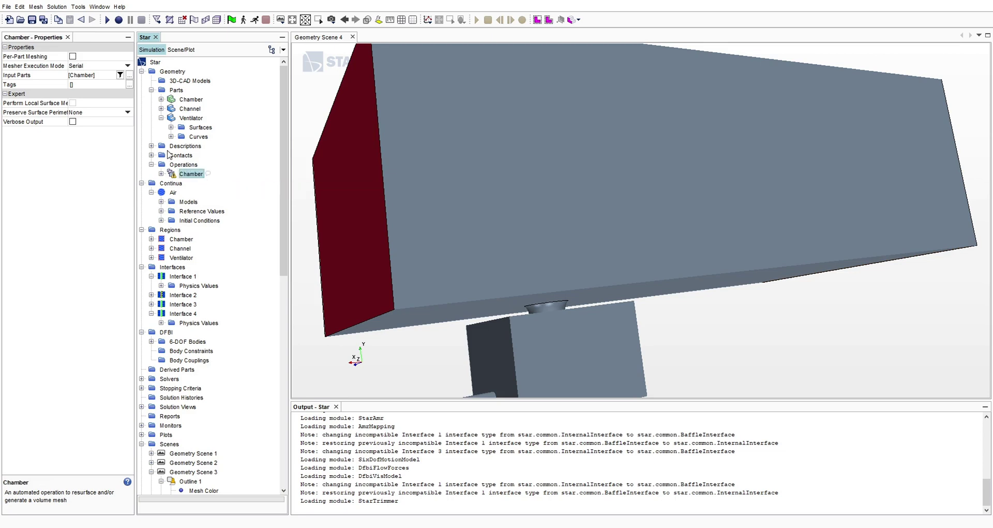
- Set the Chamber operation's default Base Size to 0.1 m
click(161, 174)
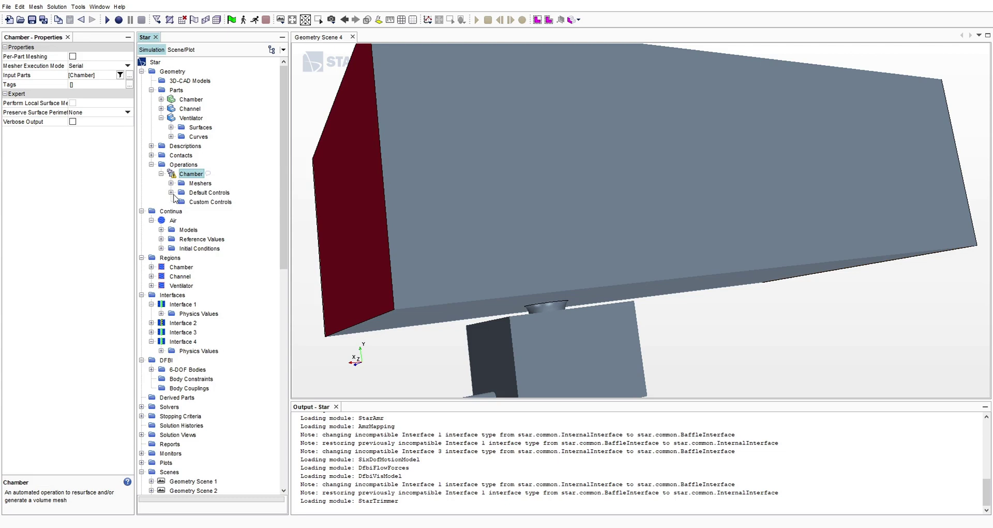
click(171, 192)
click(214, 203)
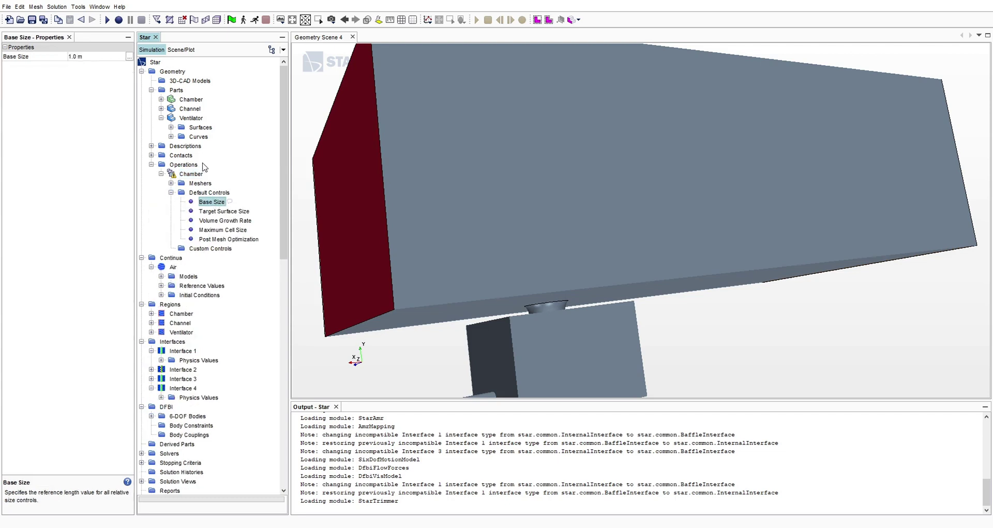
click(100, 57)
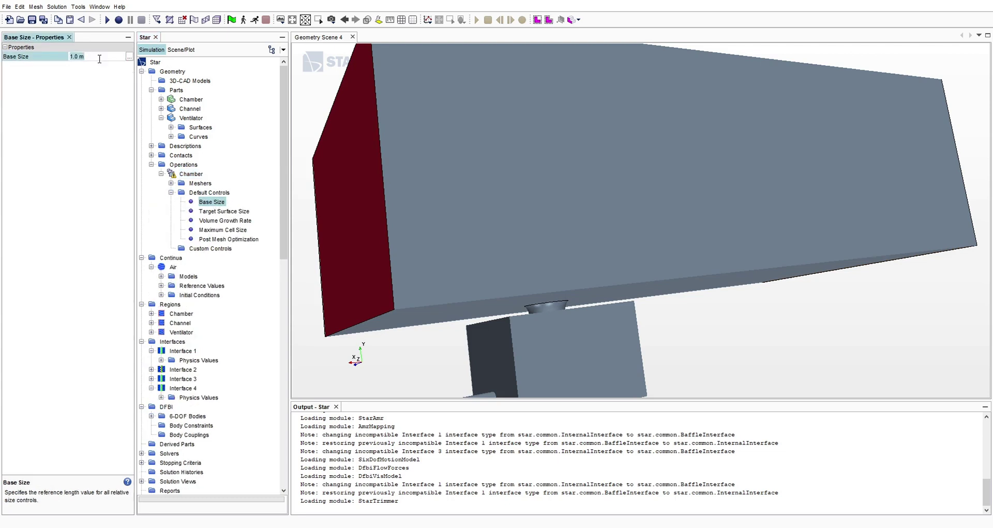
key(ctrl+a)
text(0.1)
key(Return)
drag(566, 304, 516, 271)
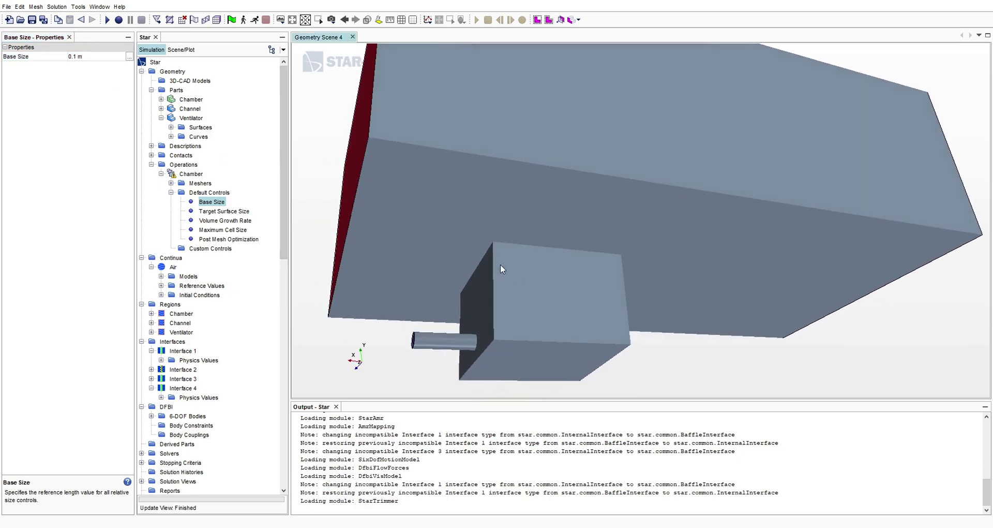
drag(439, 220, 509, 246)
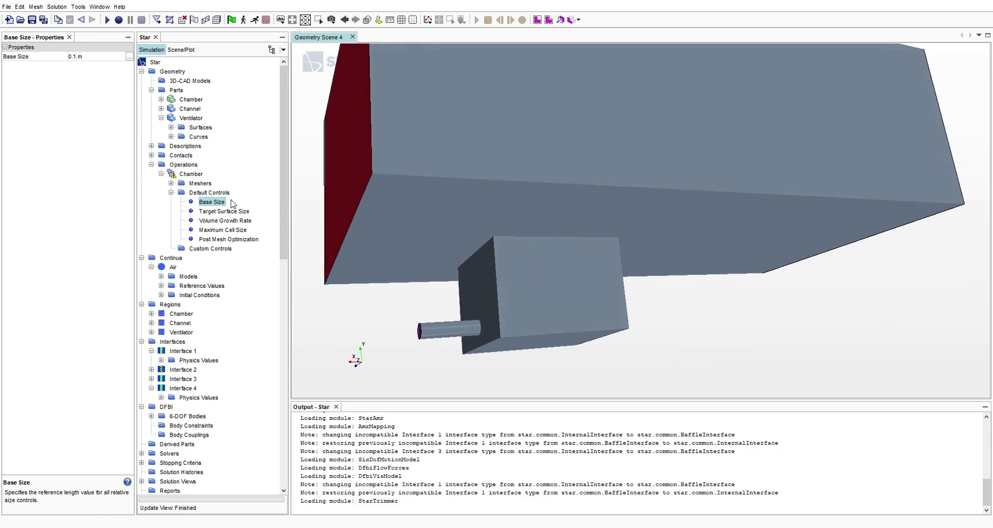
right_click(194, 178)
- Execute the Chamber mesh (8129 cells) and display it in a new Mesh Scene 1
click(220, 196)
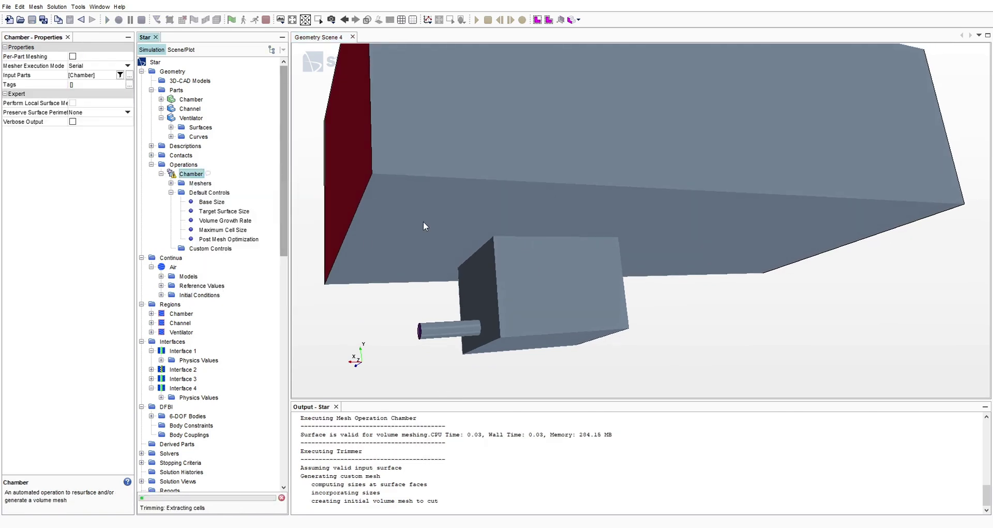
click(281, 21)
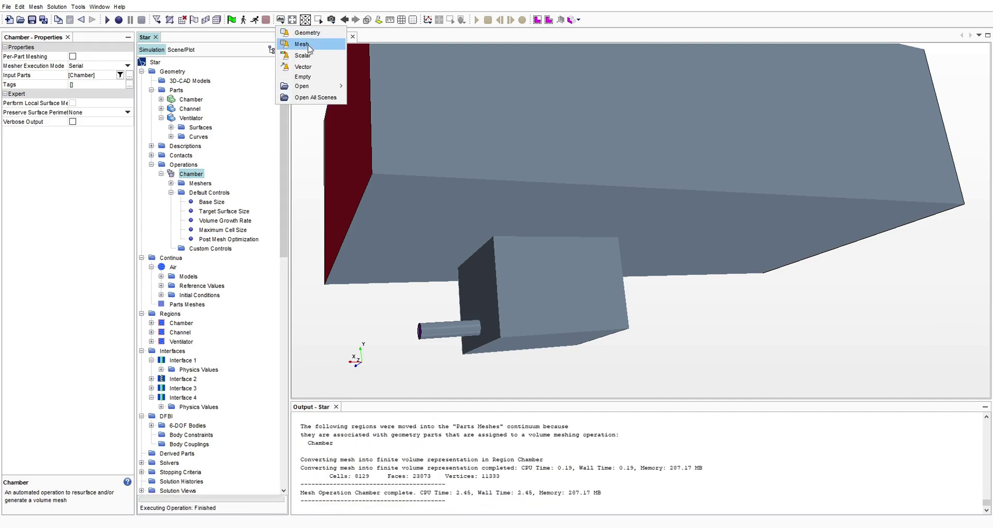
click(303, 42)
drag(603, 289, 751, 259)
- Add Surface Remesher and Automatic Surface Repair to the Chamber operation's meshers
right_click(189, 175)
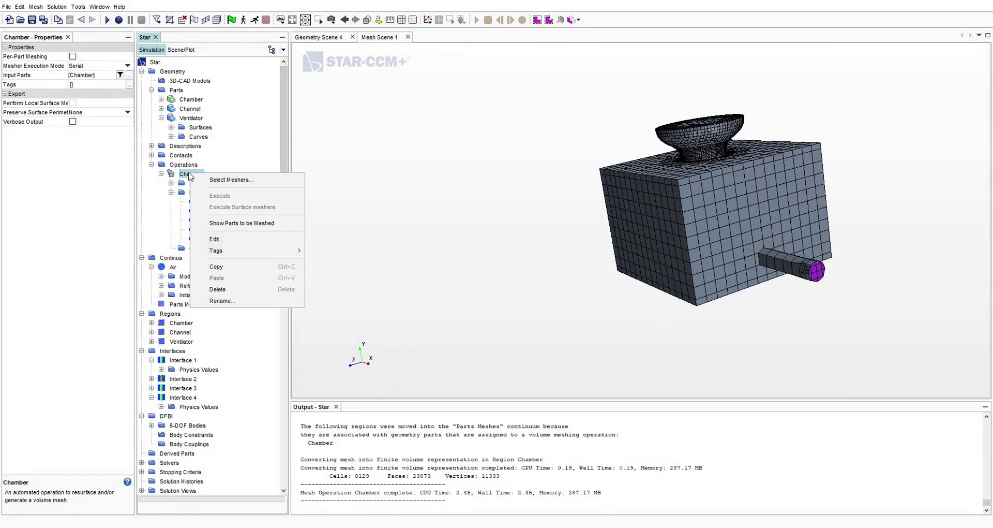
click(215, 180)
click(447, 224)
click(468, 224)
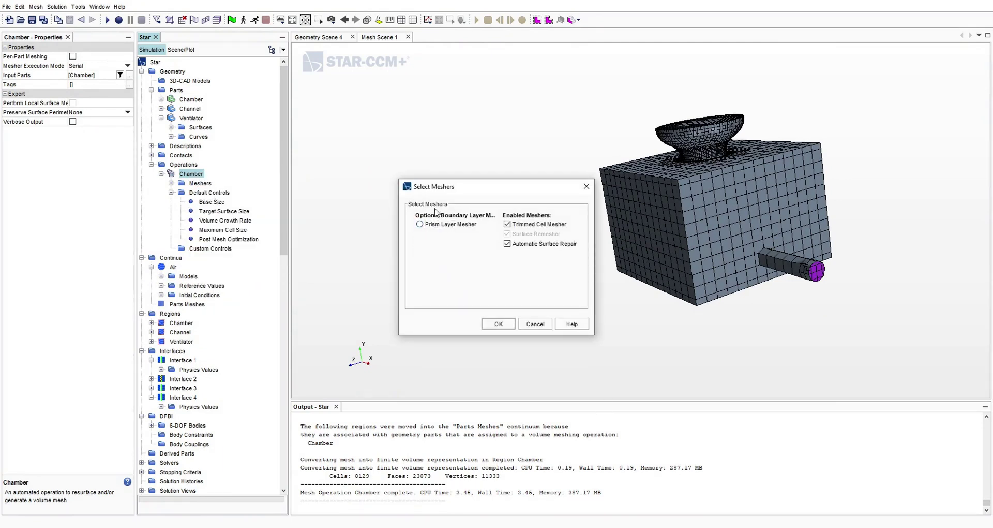
click(498, 323)
- Re-execute the Chamber mesh and inspect the refined 6465-cell result
right_click(196, 177)
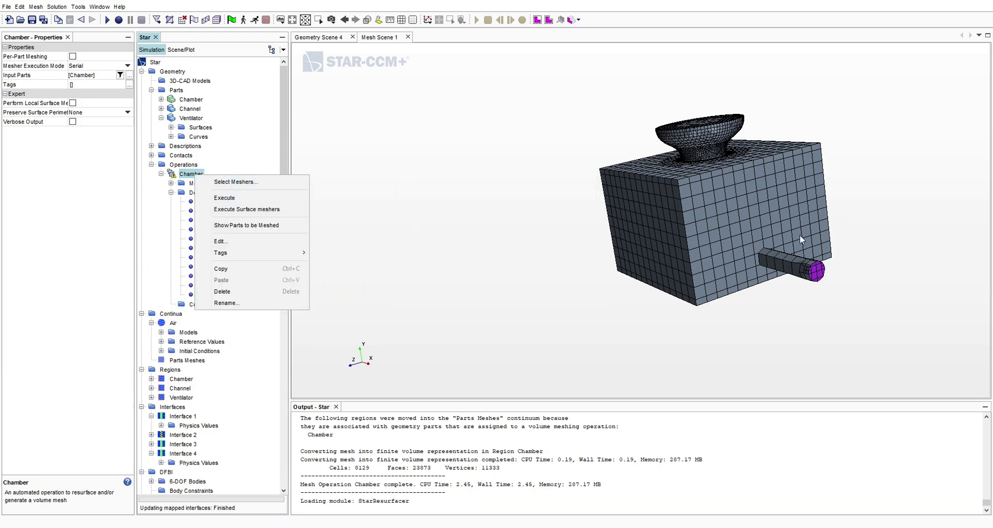
click(241, 198)
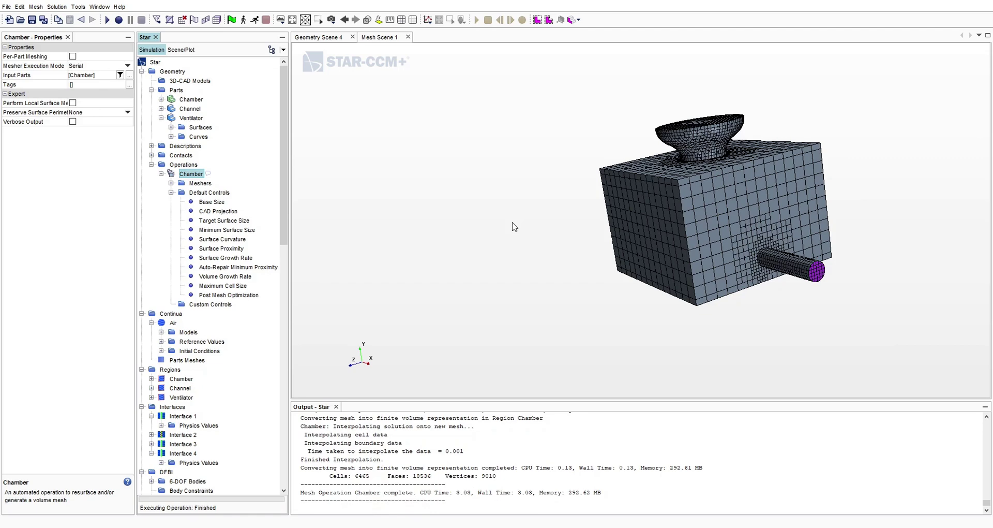
drag(721, 197, 823, 266)
scroll(793, 259, up, 3)
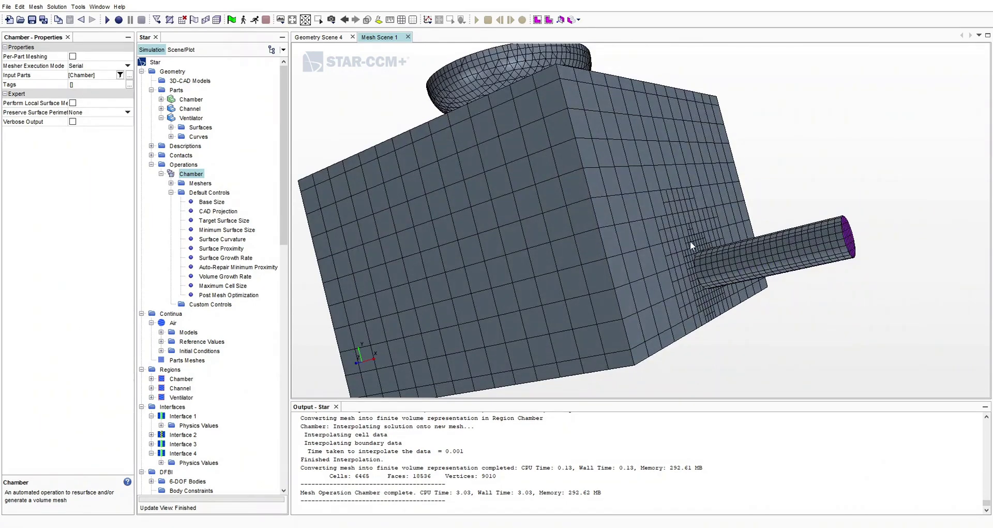
drag(746, 256, 610, 220)
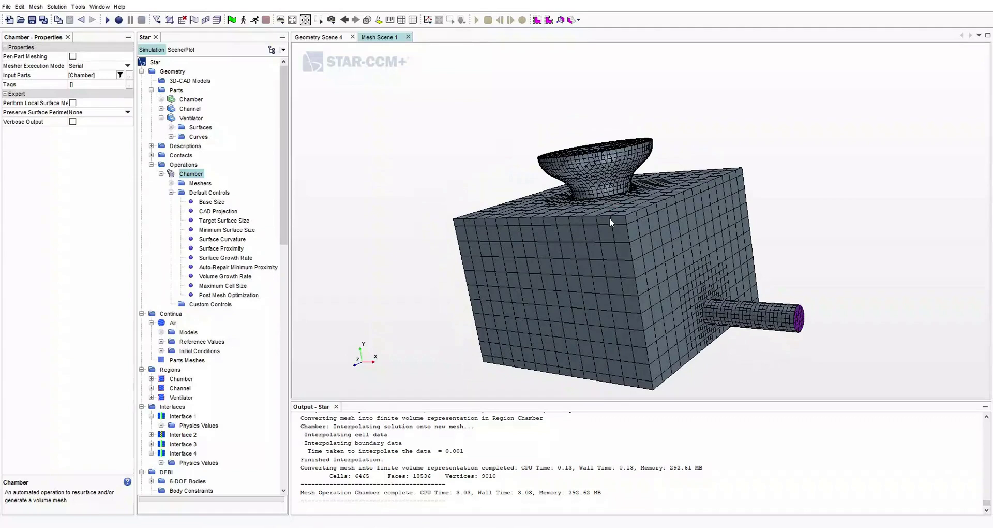
middle_drag(635, 233, 554, 240)
drag(555, 240, 485, 169)
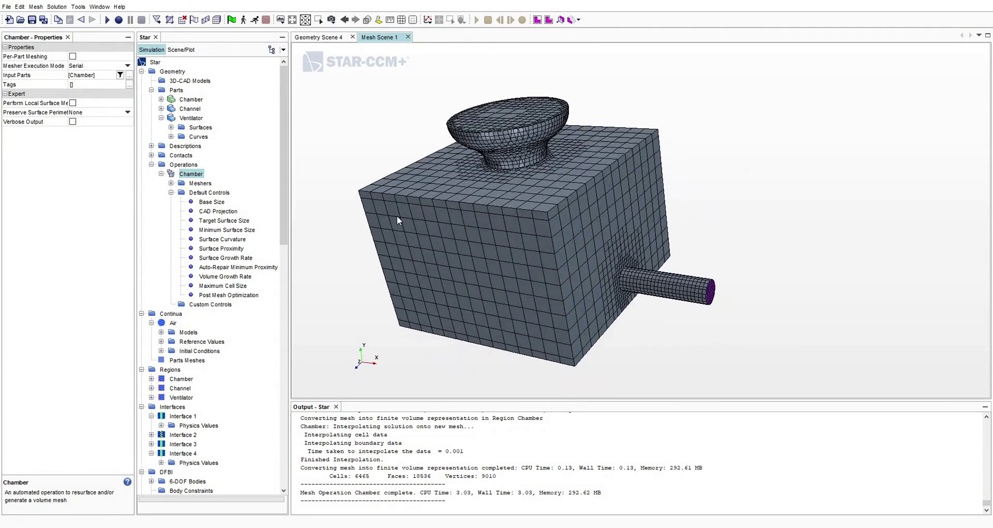
drag(465, 206, 468, 205)
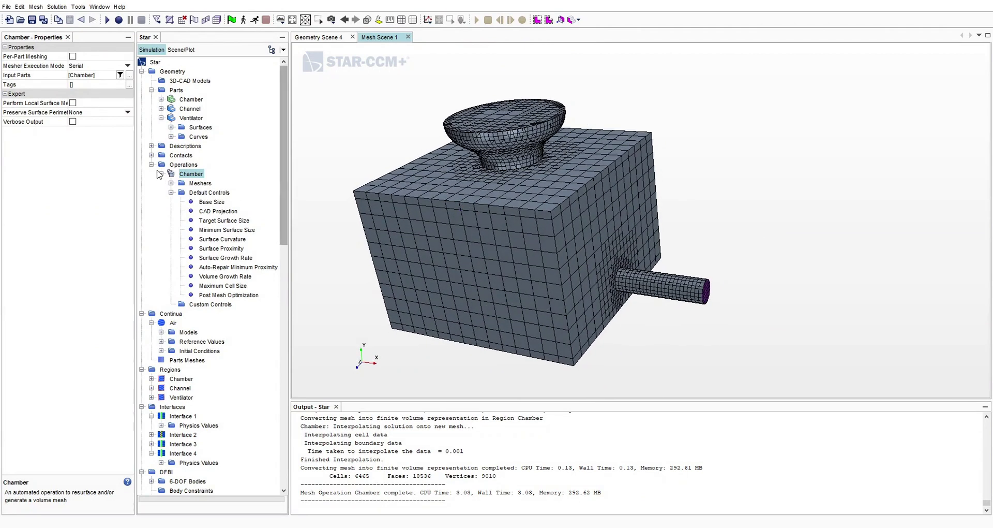
- Create an Automated Mesh for the Channel part with trimmed cells, surface remesher and repair
click(180, 165)
right_click(180, 166)
mouse_move(202, 170)
mouse_move(302, 173)
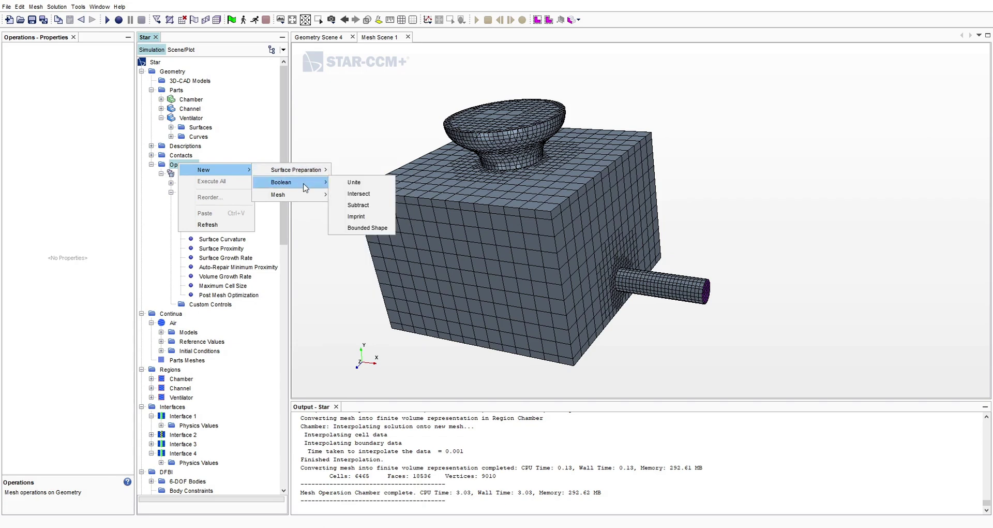
mouse_move(297, 200)
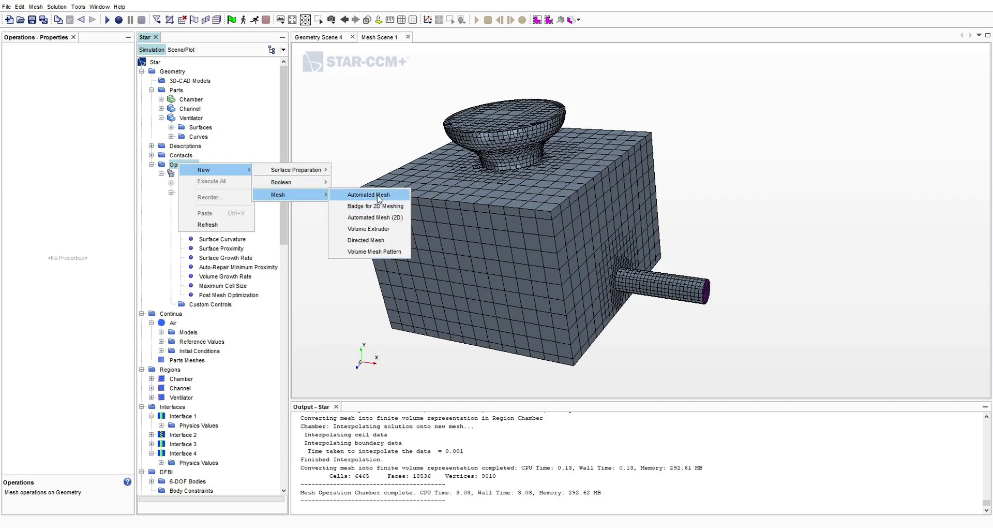
click(378, 196)
click(405, 127)
click(399, 136)
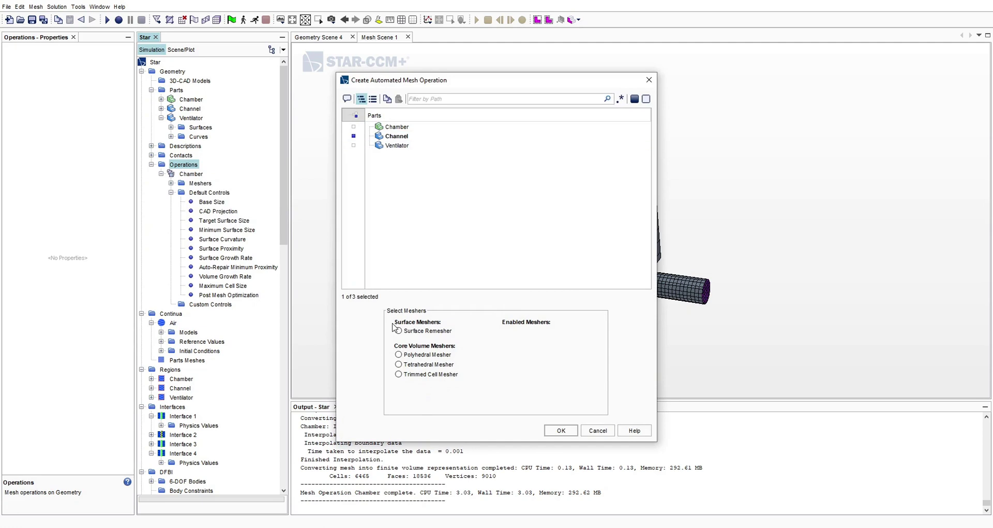
click(446, 375)
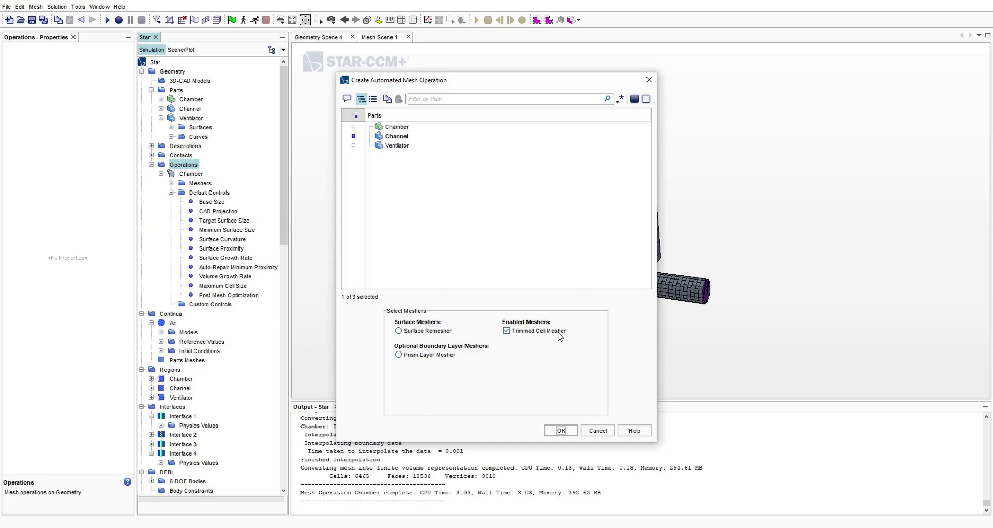
click(436, 332)
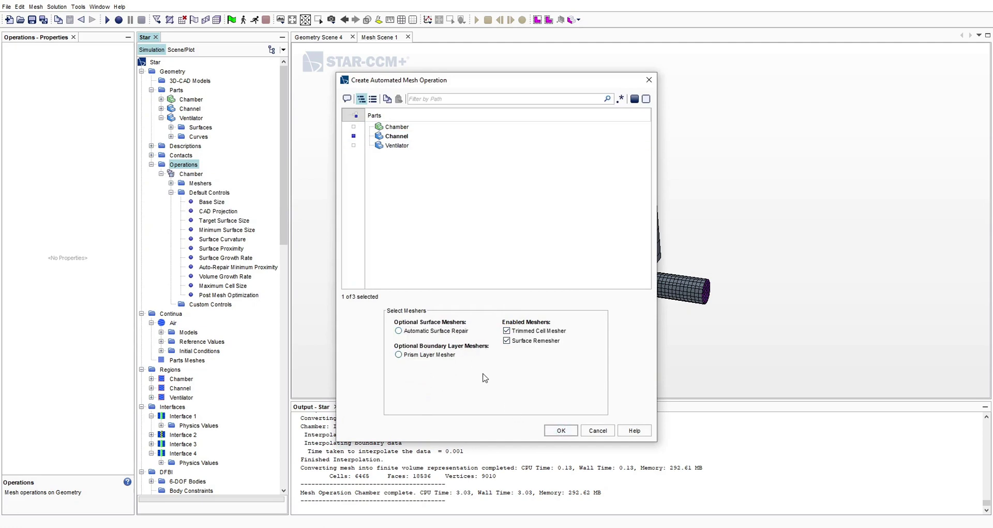
click(448, 331)
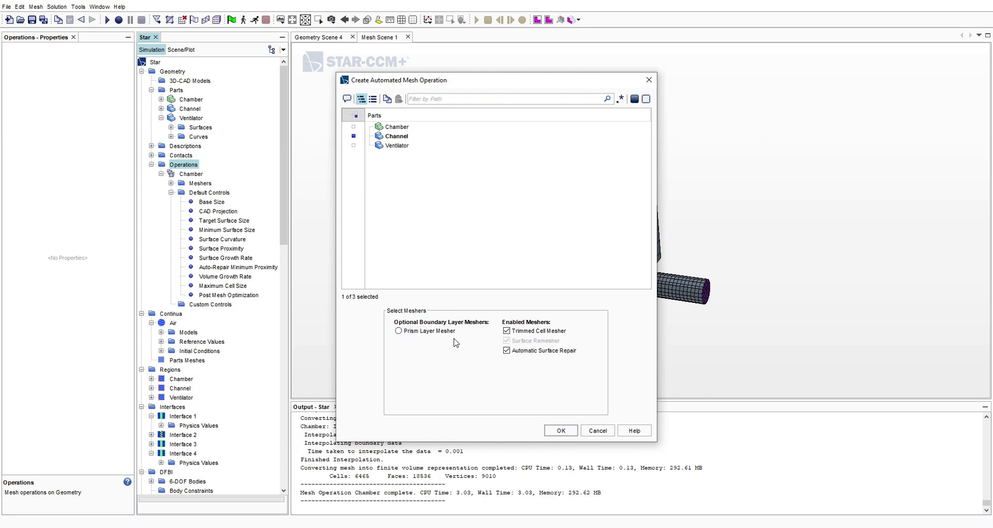
click(562, 430)
- Set the new operation's Default Controls Base Size to 0.2 m
click(161, 313)
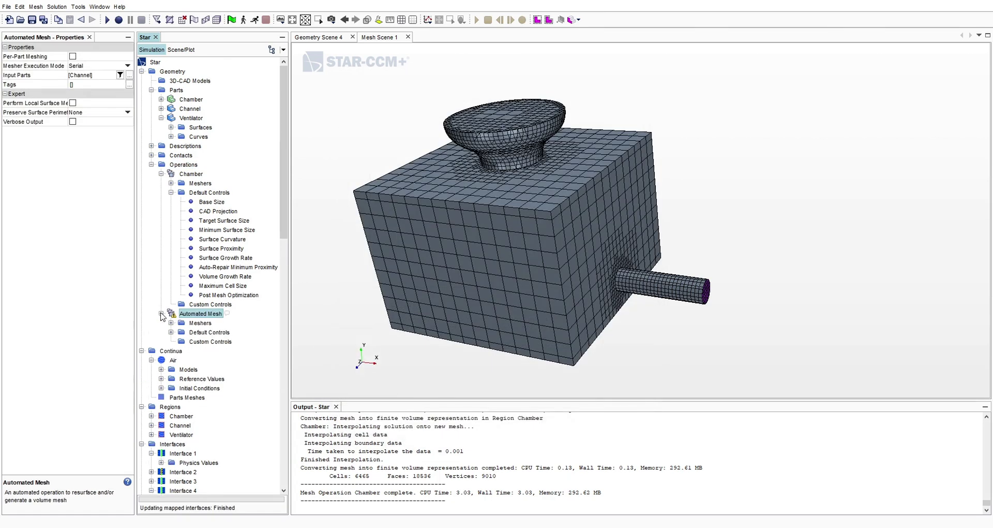
click(190, 324)
click(171, 323)
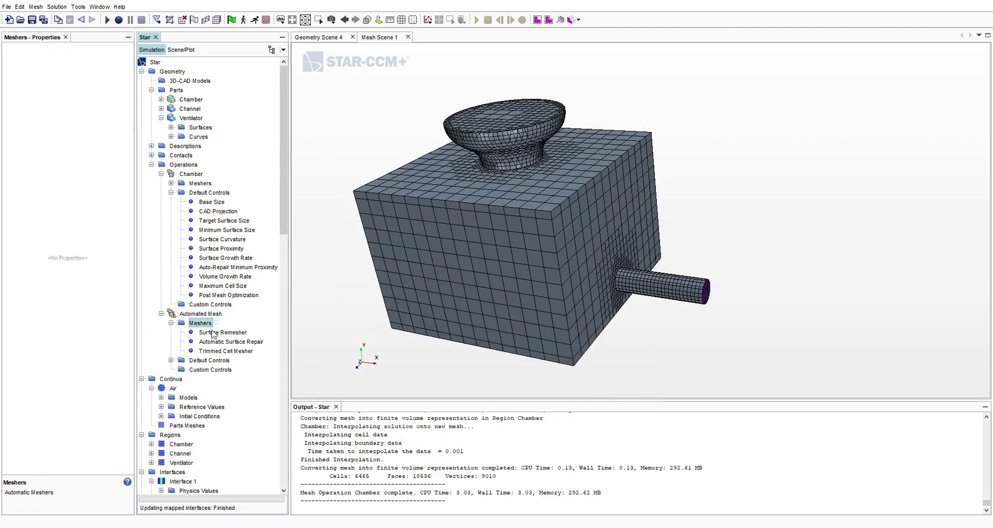
click(223, 332)
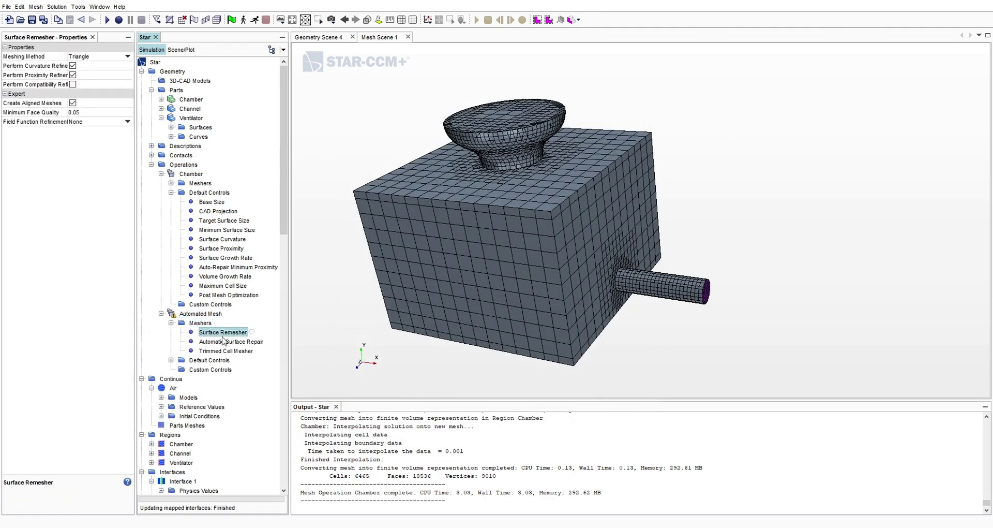
click(170, 360)
click(212, 370)
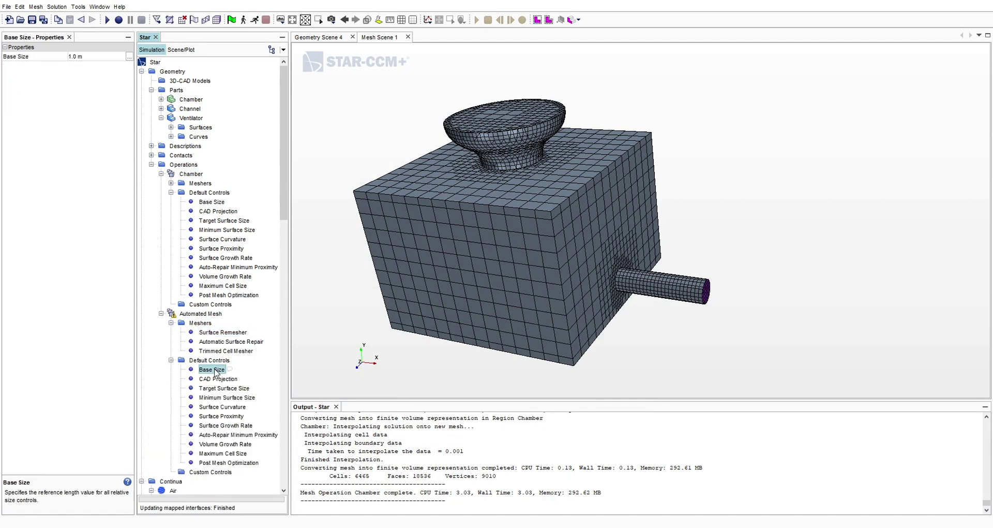
click(83, 56)
text(0.2)
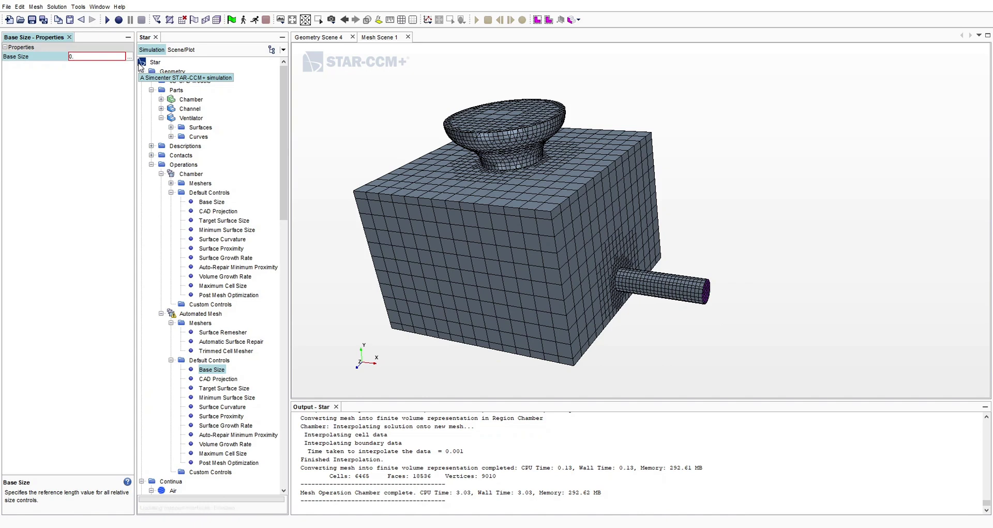
key(Return)
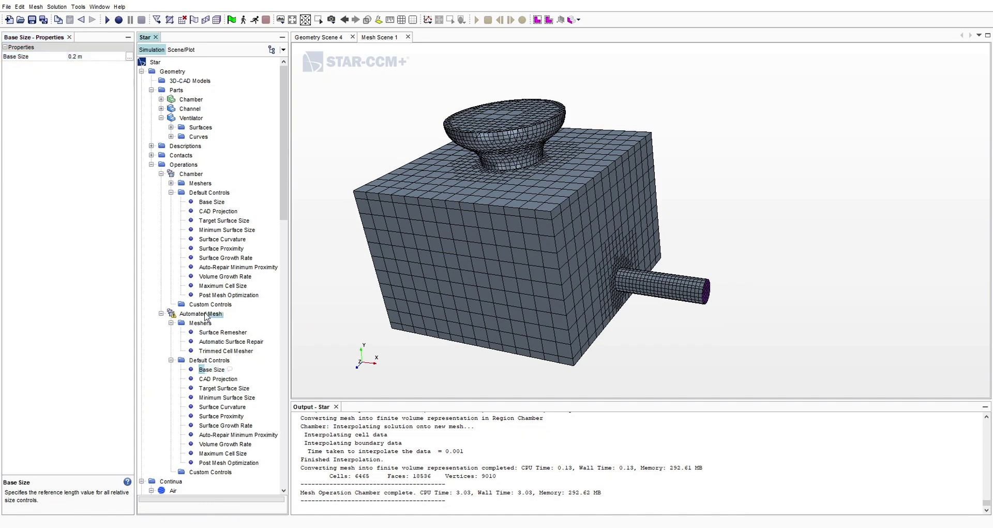
- Rename the operation to Channel and execute it
right_click(209, 316)
click(202, 316)
click(201, 315)
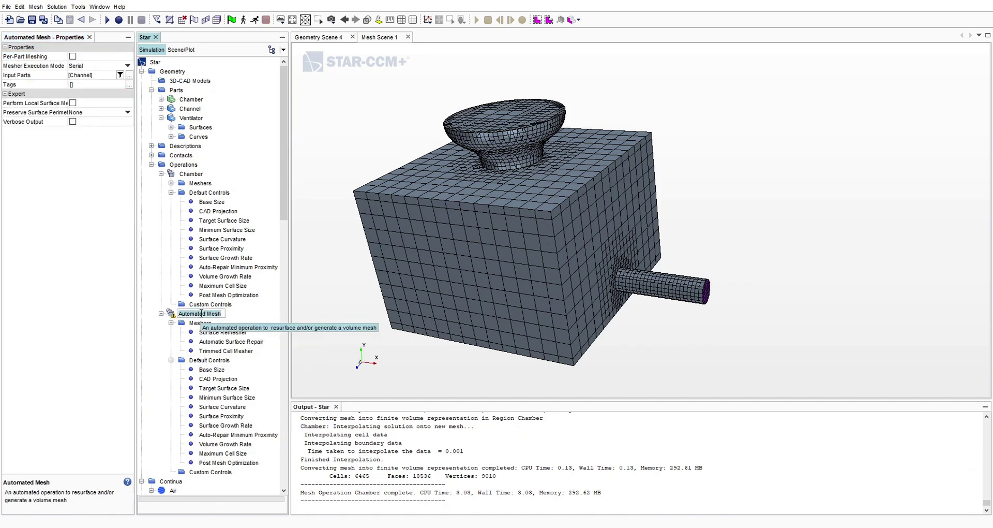
text(Channel)
key(Return)
right_click(201, 316)
click(222, 334)
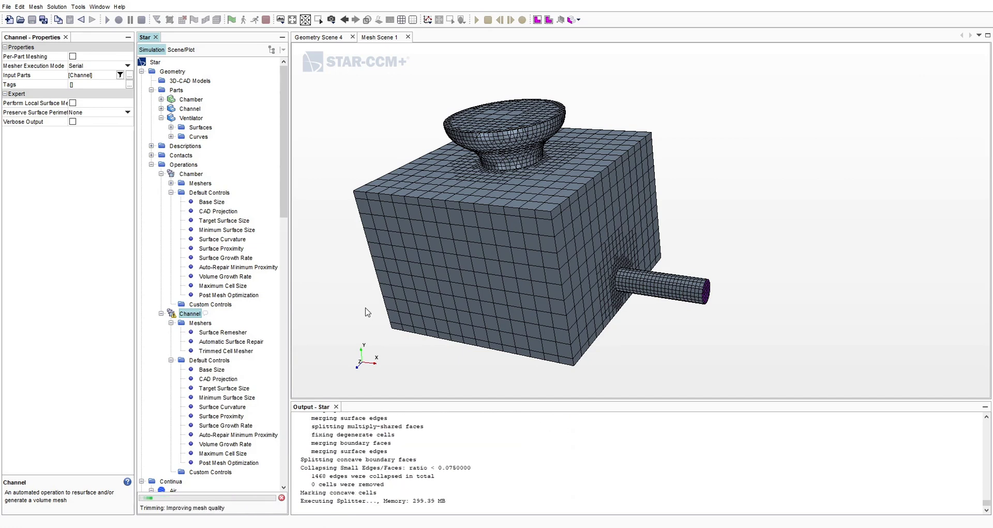
- Orbit Mesh Scene 1 to inspect the finished Channel mesh, then view the Regions node
scroll(408, 312, down, 6)
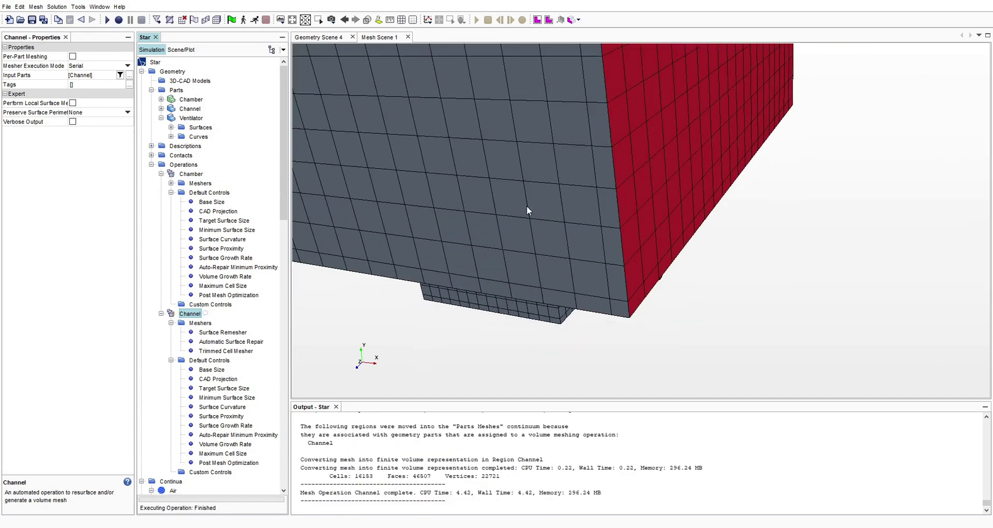
drag(544, 128, 218, 357)
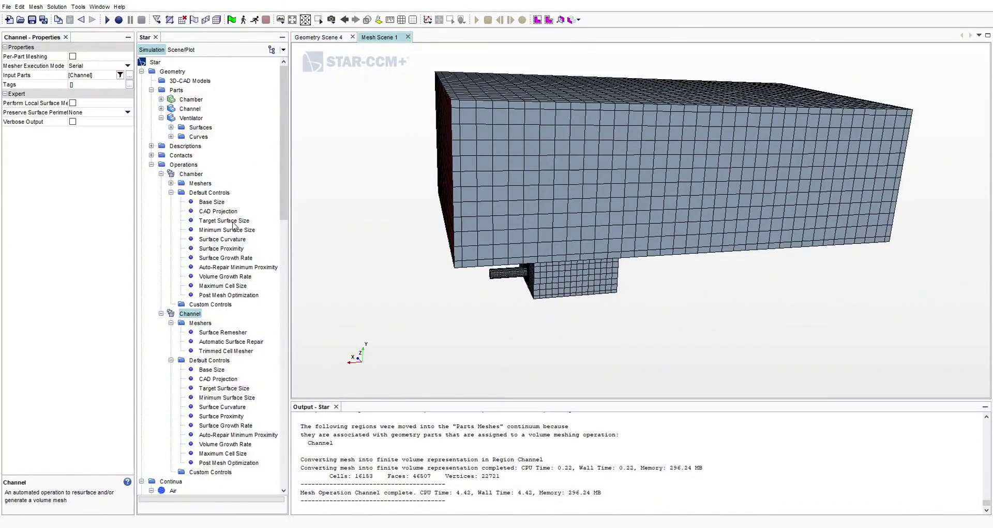
scroll(238, 252, down, 4)
scroll(238, 252, down, 2)
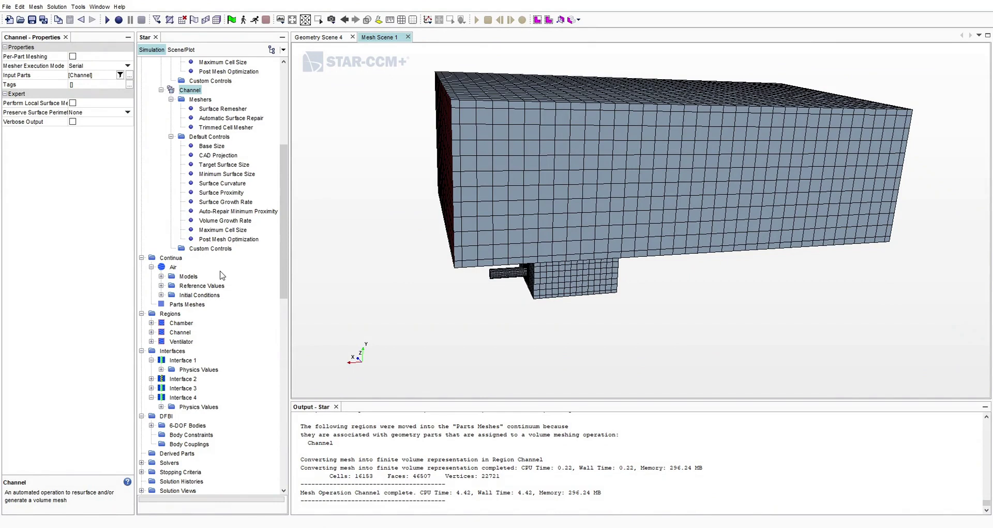
scroll(223, 275, down, 1)
click(170, 277)
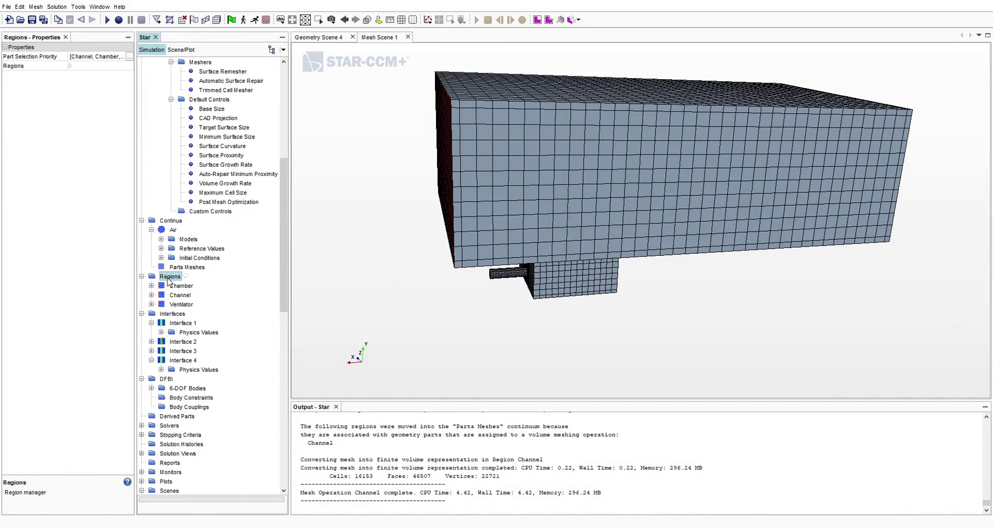
scroll(197, 289, down, 2)
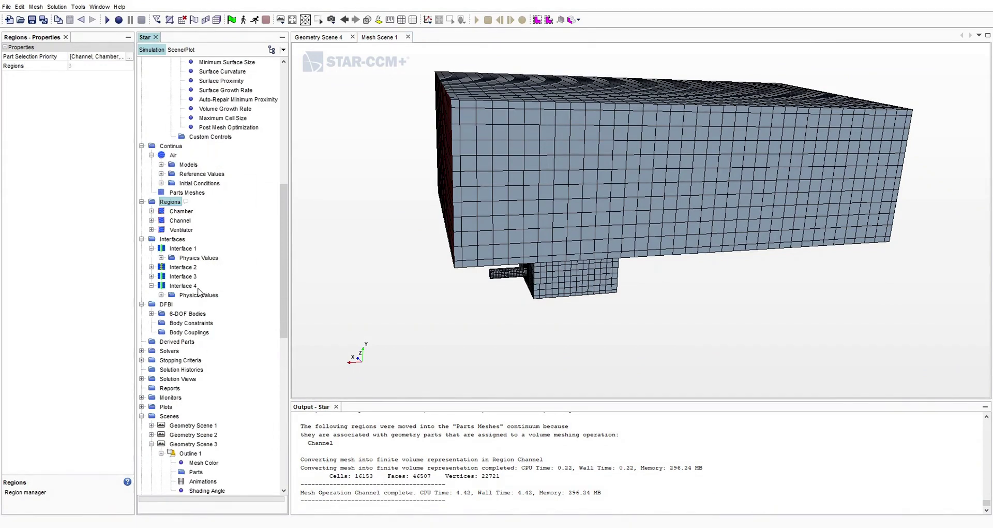
- Create a Plane section derived part at about x = -0.047 m through Channel, Chamber and Ventilator
right_click(177, 342)
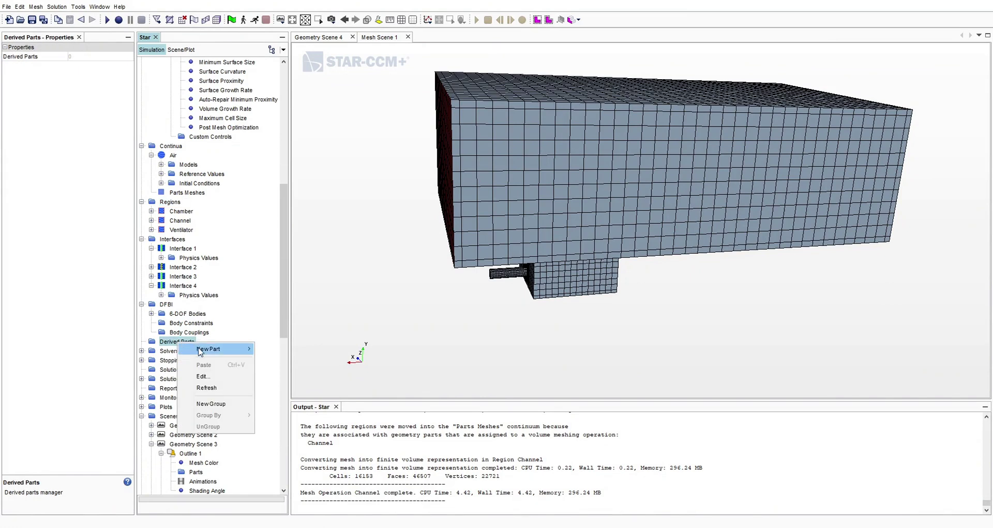
mouse_move(203, 353)
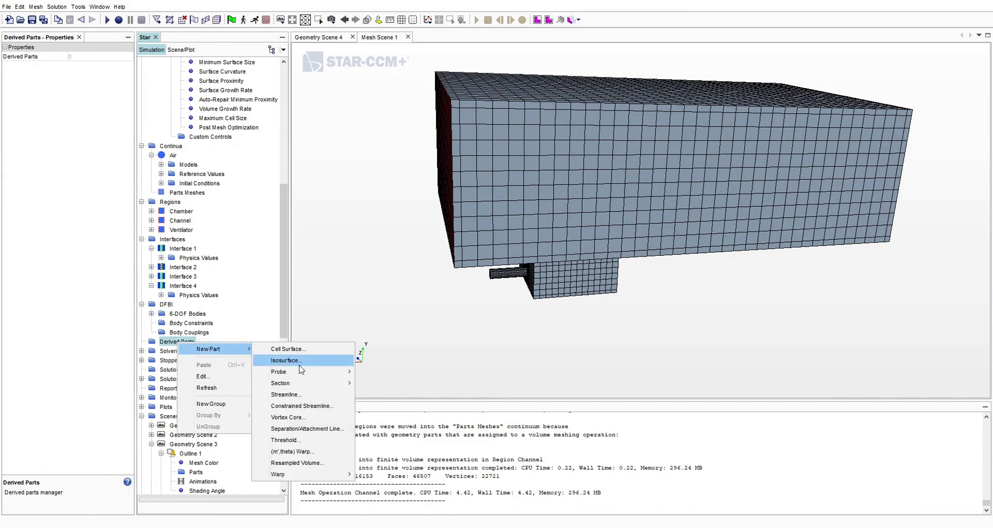
mouse_move(308, 388)
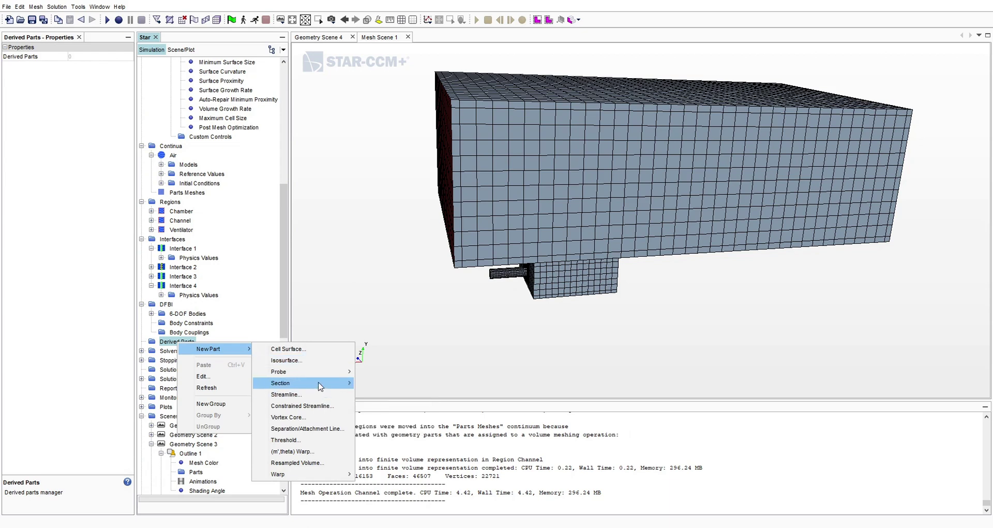
mouse_move(340, 386)
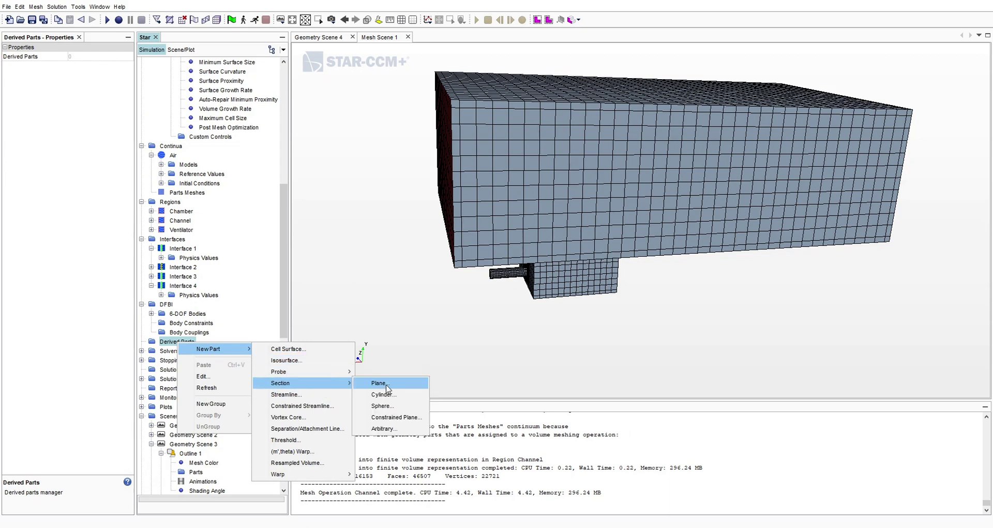
click(388, 388)
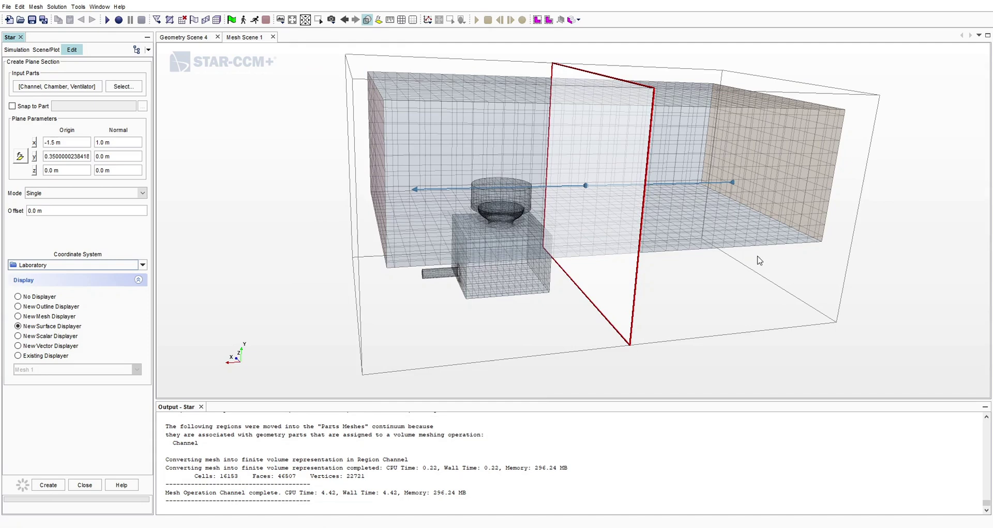
drag(763, 341, 628, 348)
drag(627, 186, 545, 190)
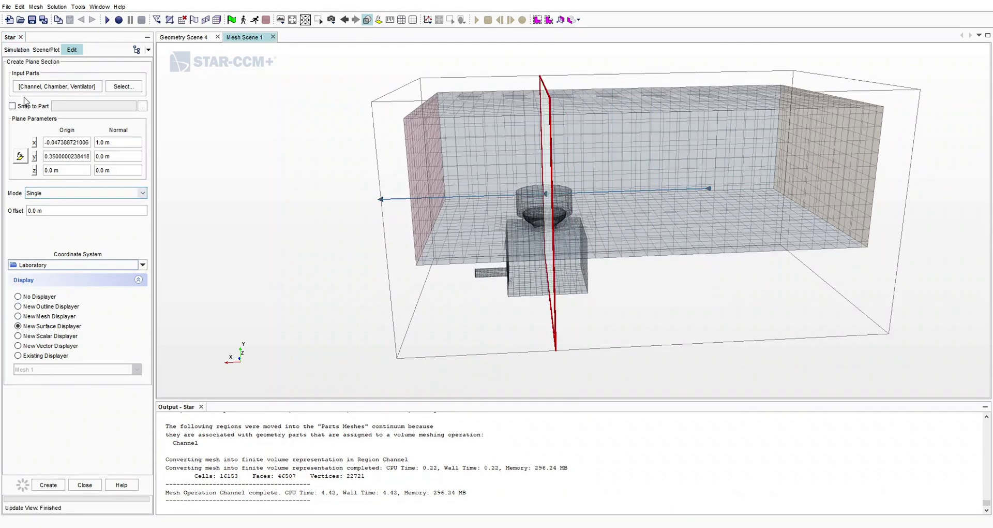
click(48, 485)
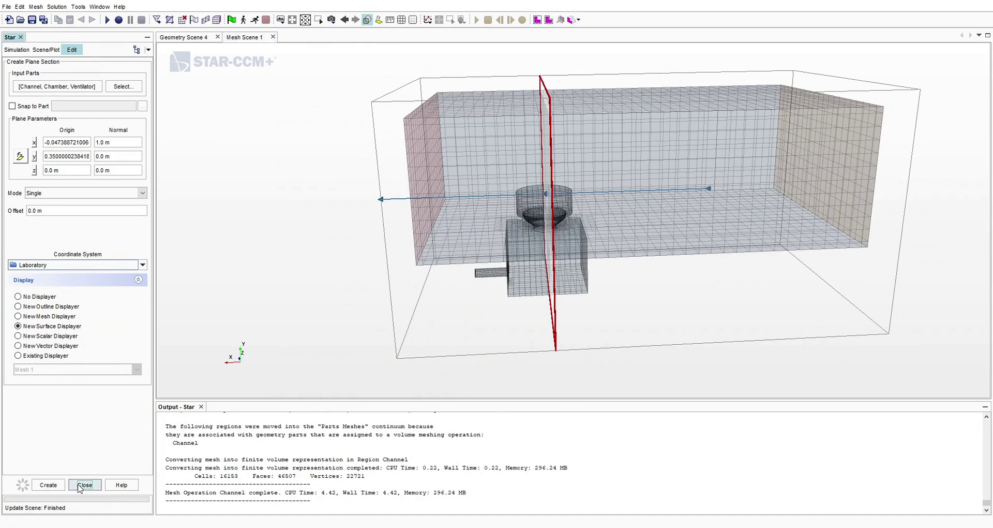
click(84, 485)
drag(600, 248, 648, 354)
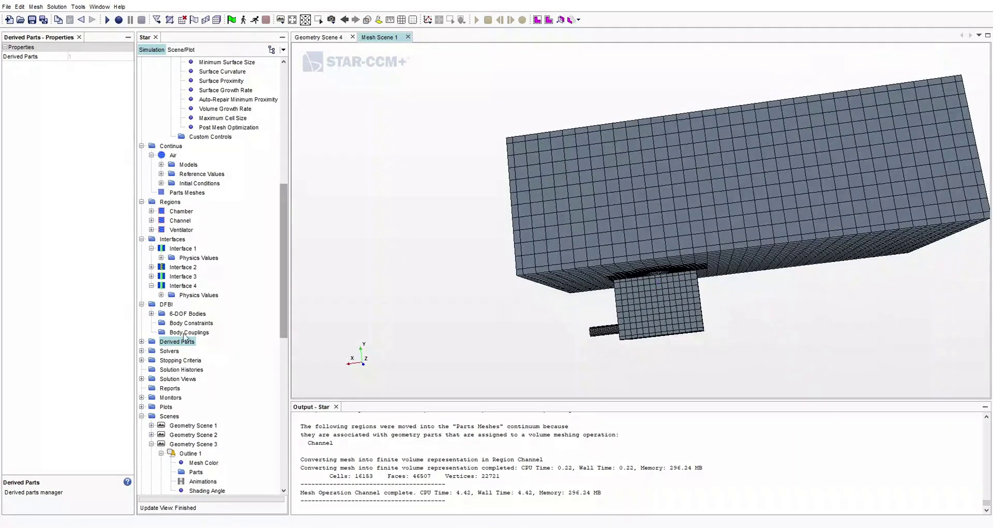
- Create a new Mesh scene, Mesh Scene 2, from the Scenes node
scroll(199, 372, down, 10)
scroll(200, 372, down, 4)
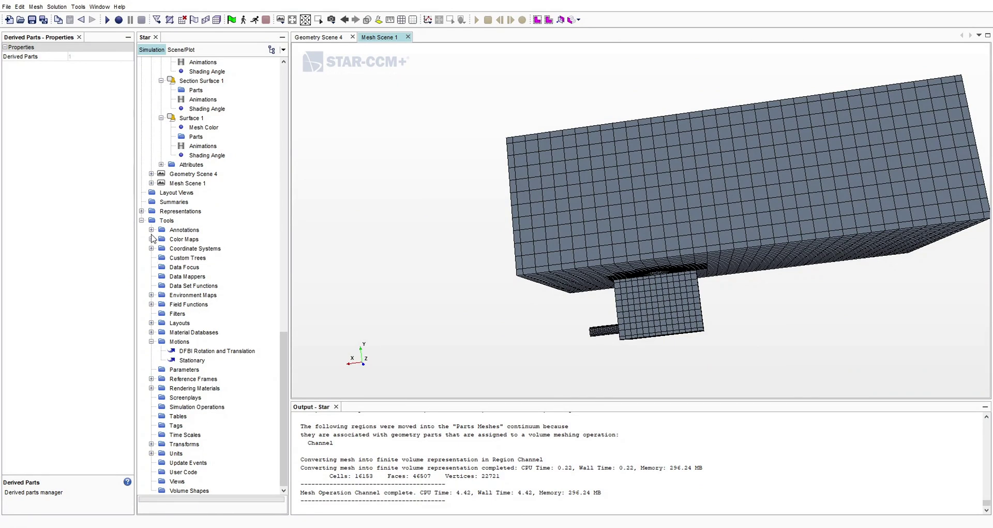
scroll(155, 235, up, 9)
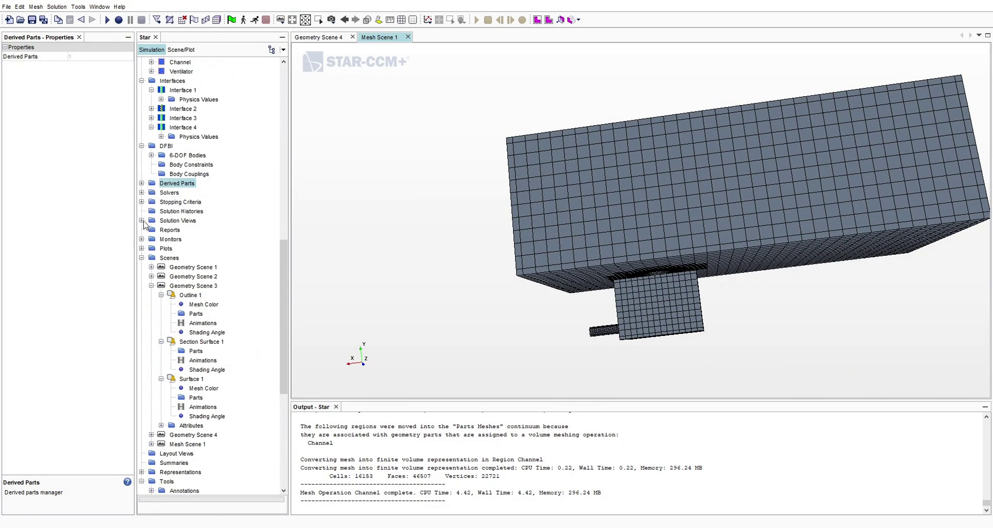
scroll(159, 260, up, 3)
scroll(160, 260, down, 5)
click(163, 184)
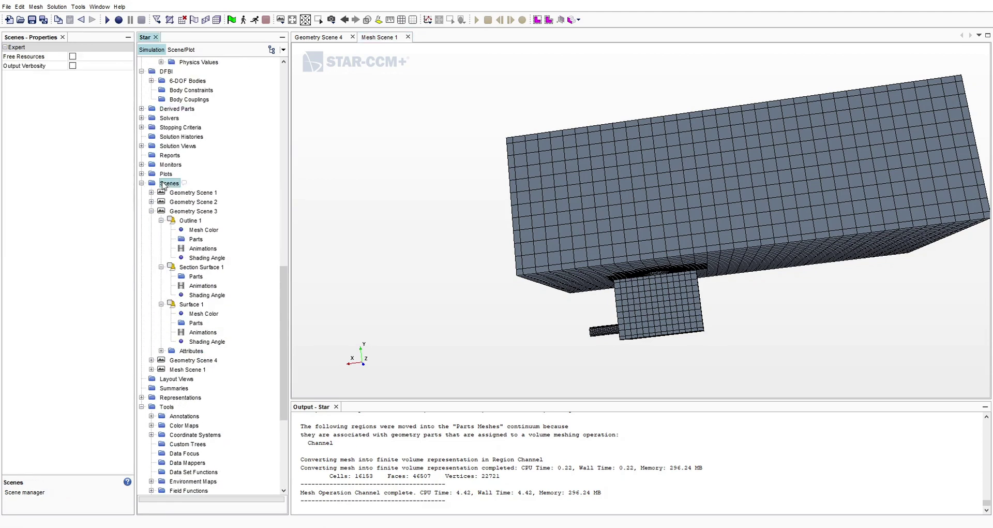
right_click(167, 184)
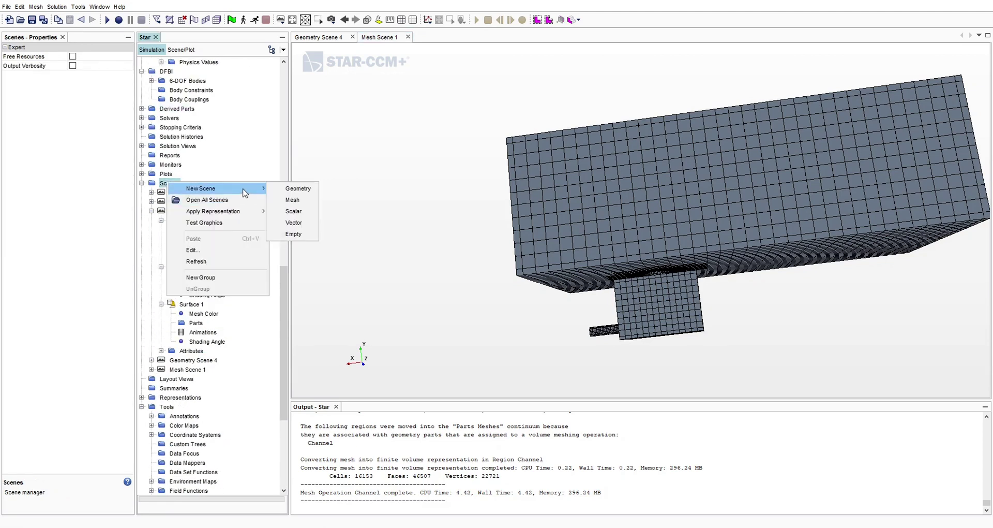
click(284, 205)
- Expand Mesh Scene 2's Mesh 1 displayer to its Parts showing Chamber, Channel and Ventilator
click(186, 379)
click(183, 388)
click(161, 389)
click(203, 397)
click(195, 407)
click(171, 407)
scroll(196, 453, down, 3)
click(162, 388)
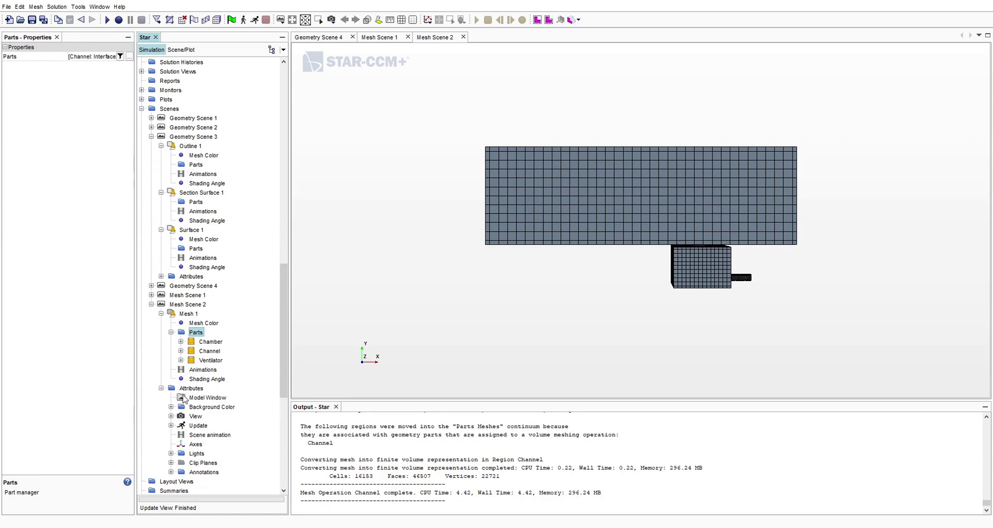
- Set Mesh 1 to display only the Plane Section derived part
click(87, 58)
click(249, 74)
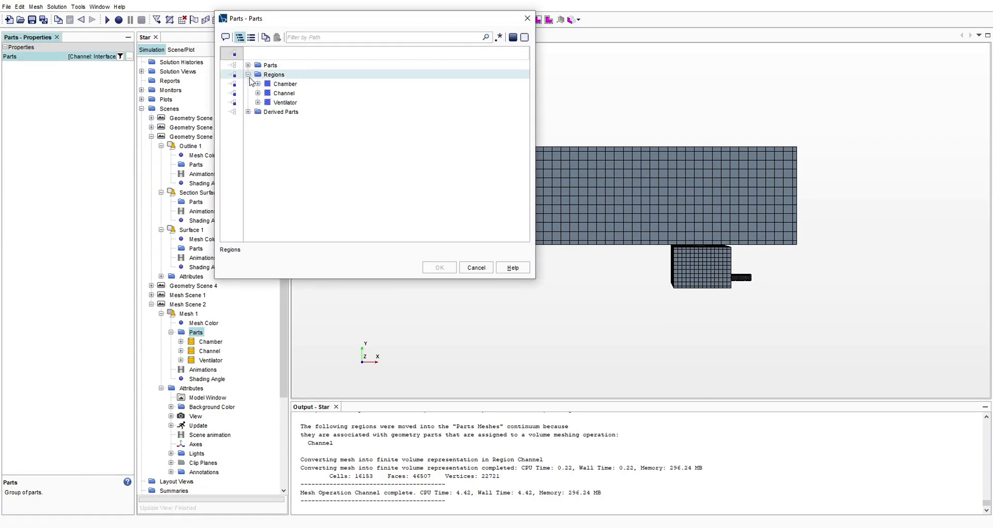
click(248, 74)
click(249, 74)
click(248, 75)
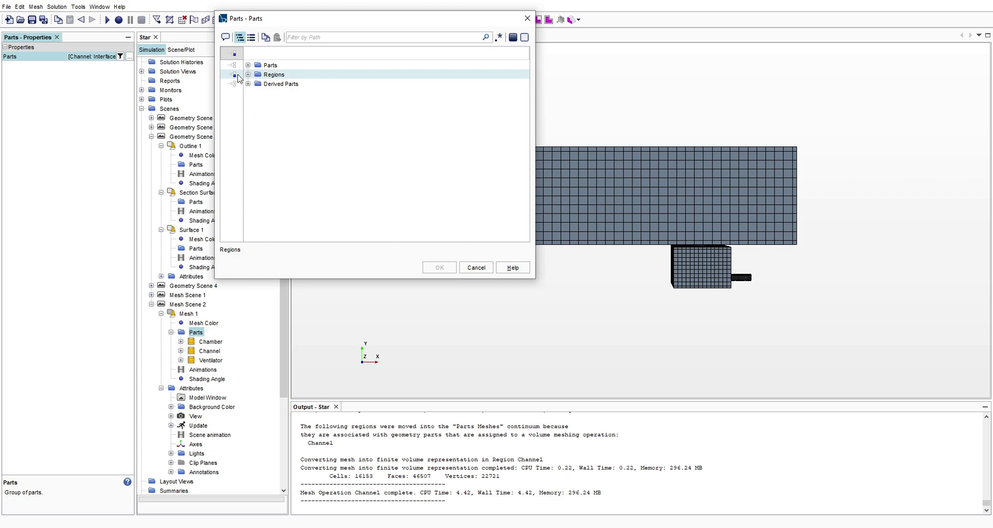
click(248, 84)
click(266, 94)
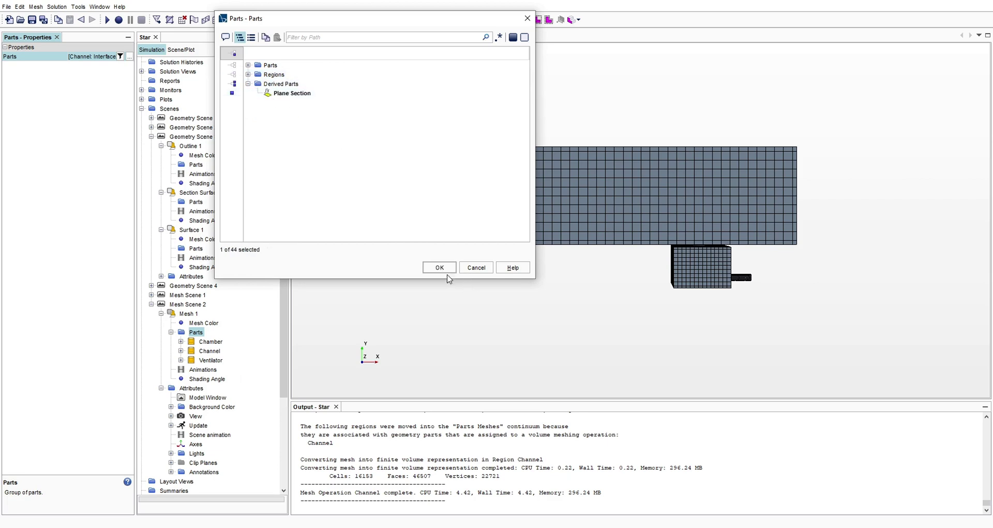
click(446, 266)
- Zoom onto the sliced mesh face-on and scroll the tree up to Geometry > Operations
drag(747, 245, 642, 197)
scroll(640, 194, up, 5)
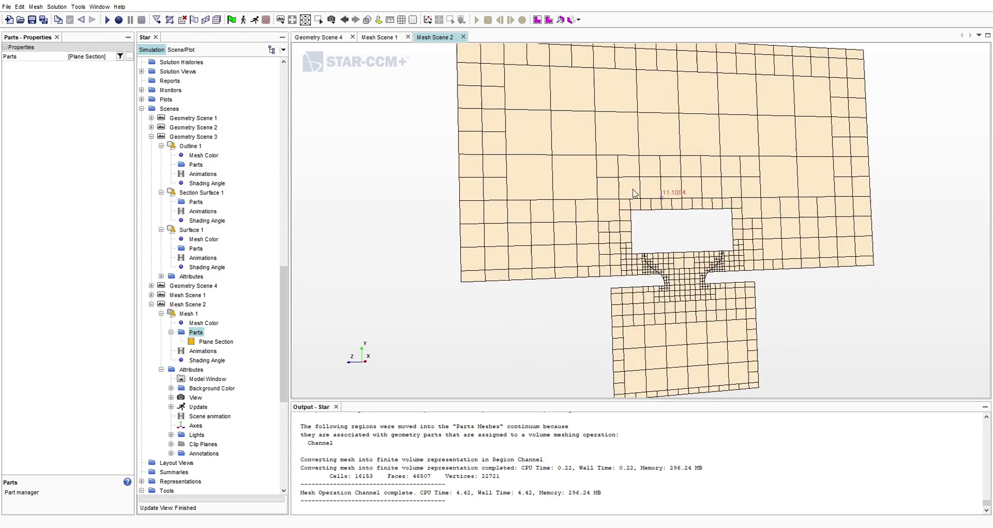
scroll(639, 193, up, 2)
scroll(638, 191, down, 5)
drag(636, 189, 554, 157)
drag(541, 193, 538, 275)
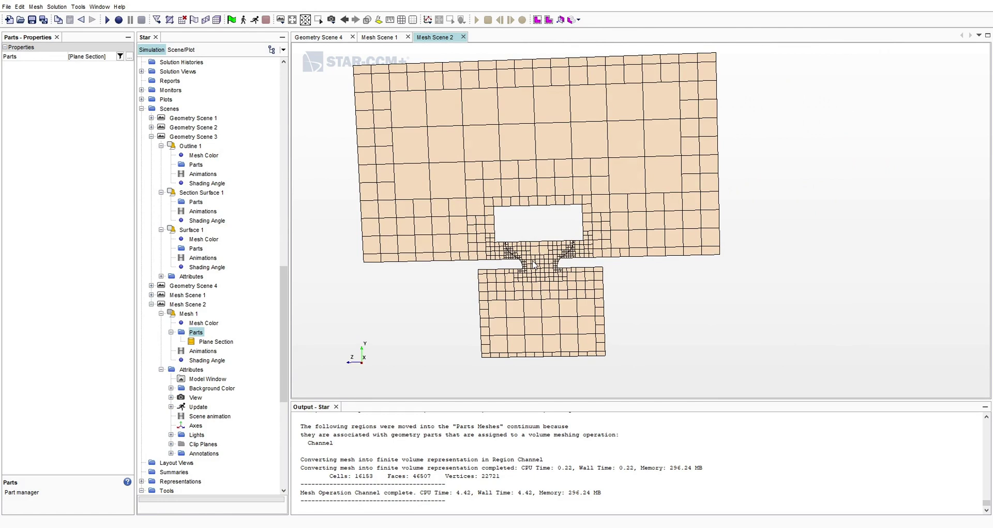
scroll(535, 263, up, 5)
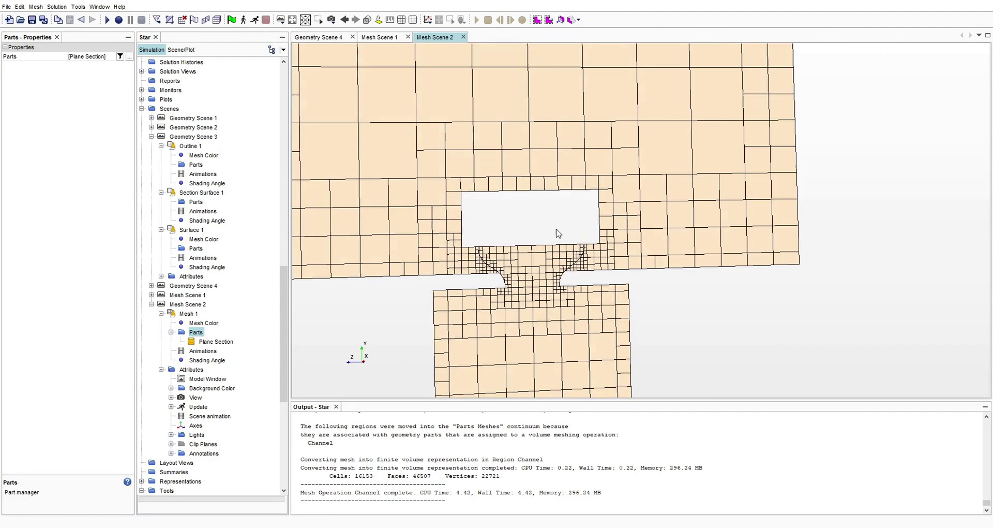
drag(289, 256, 336, 257)
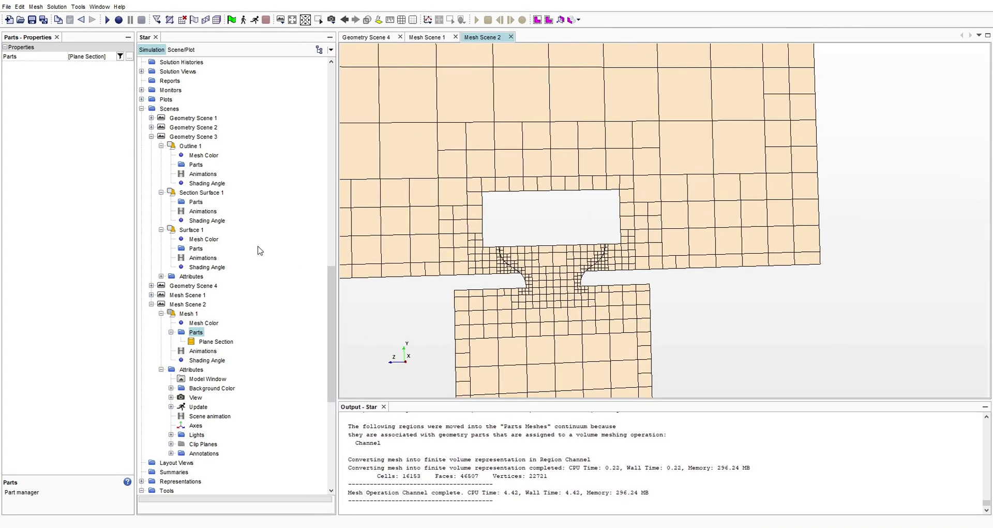
scroll(259, 248, up, 15)
scroll(261, 233, up, 6)
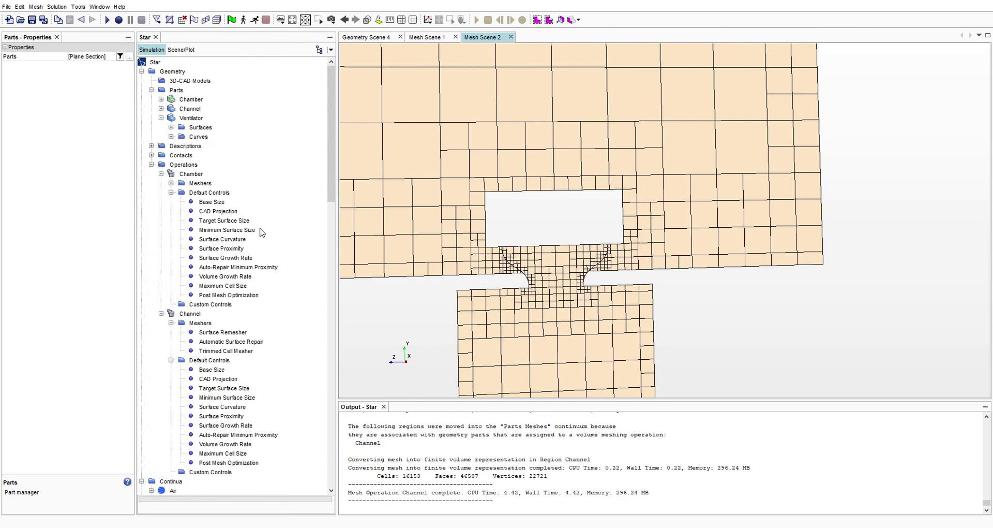
right_click(183, 164)
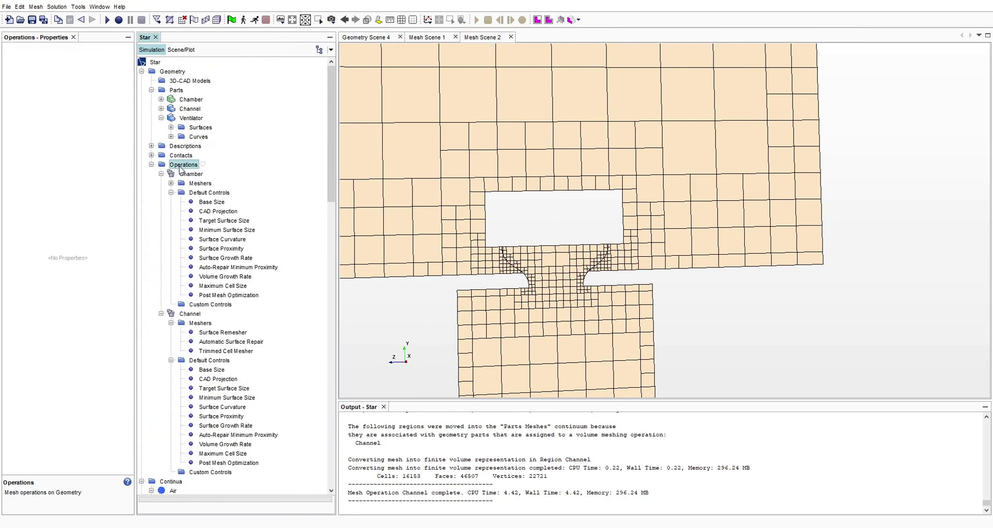
- Create an Automated Mesh for the Ventilator part with trimmed cells, surface remesher and repair
mouse_move(235, 173)
mouse_move(308, 184)
mouse_move(282, 198)
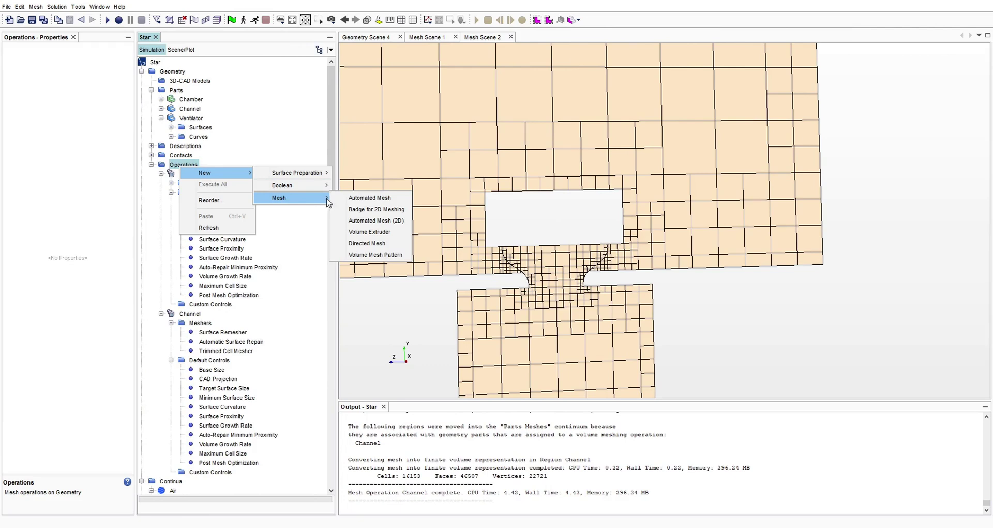
click(357, 197)
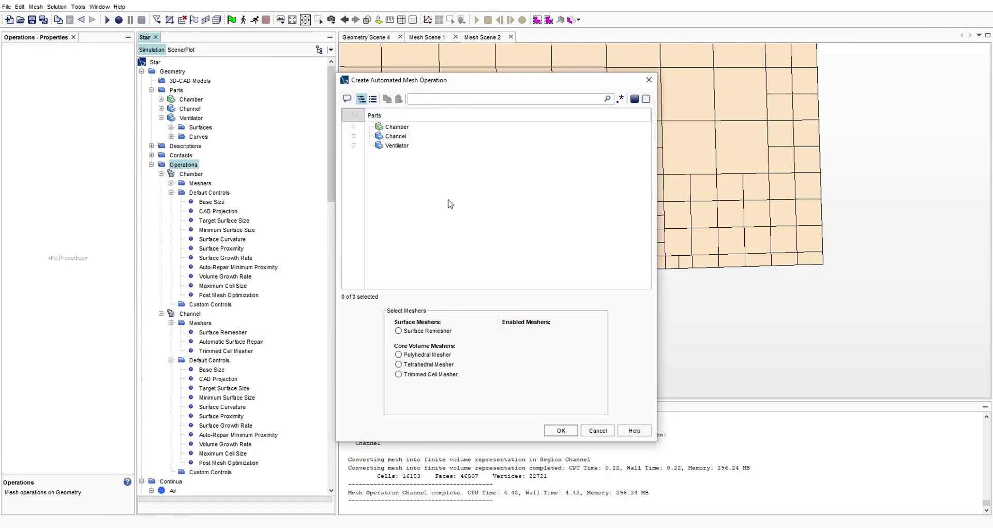
click(430, 374)
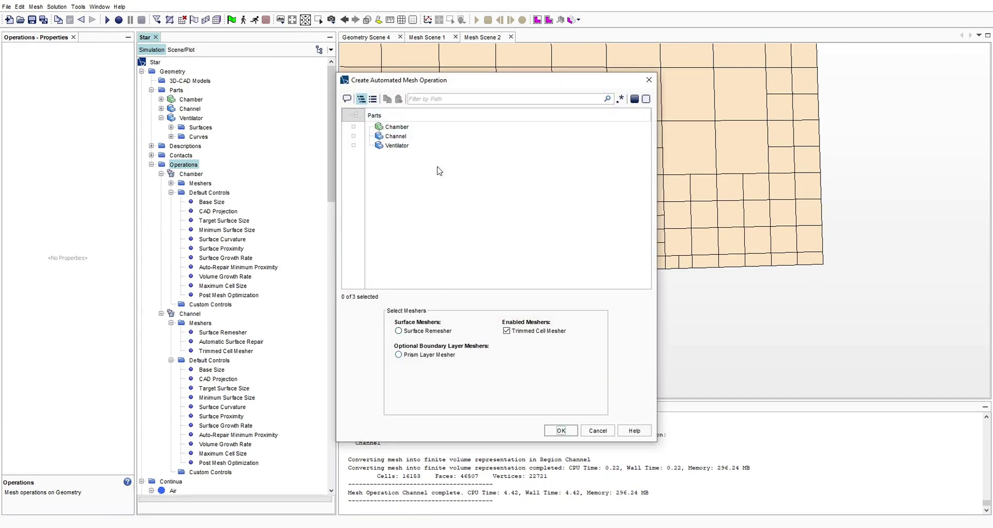
click(398, 145)
click(432, 332)
click(437, 333)
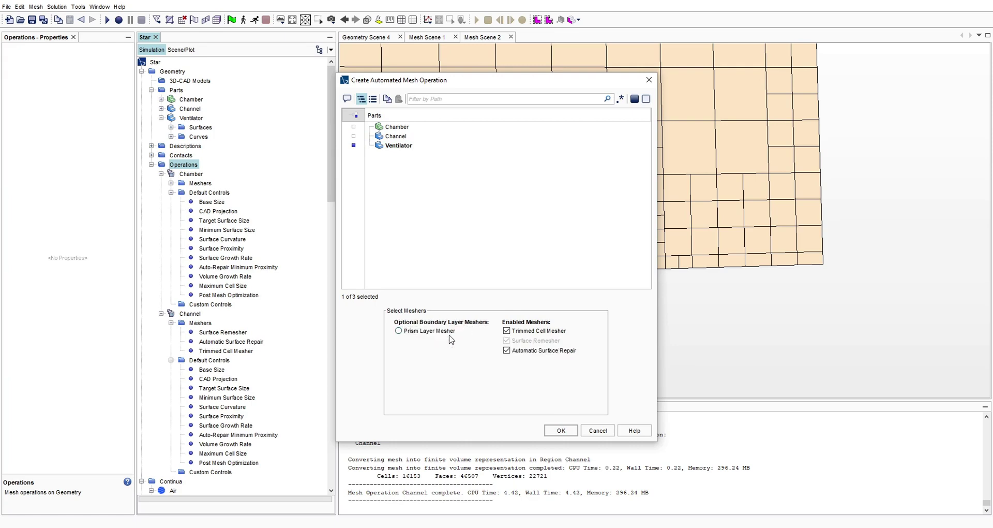
click(561, 430)
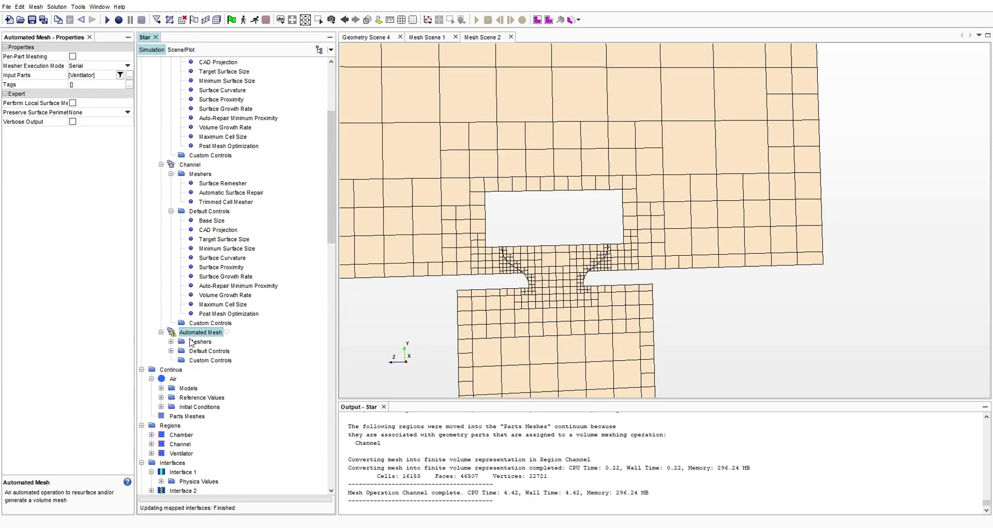
- Rename the new mesh operation to Ventilator
click(171, 342)
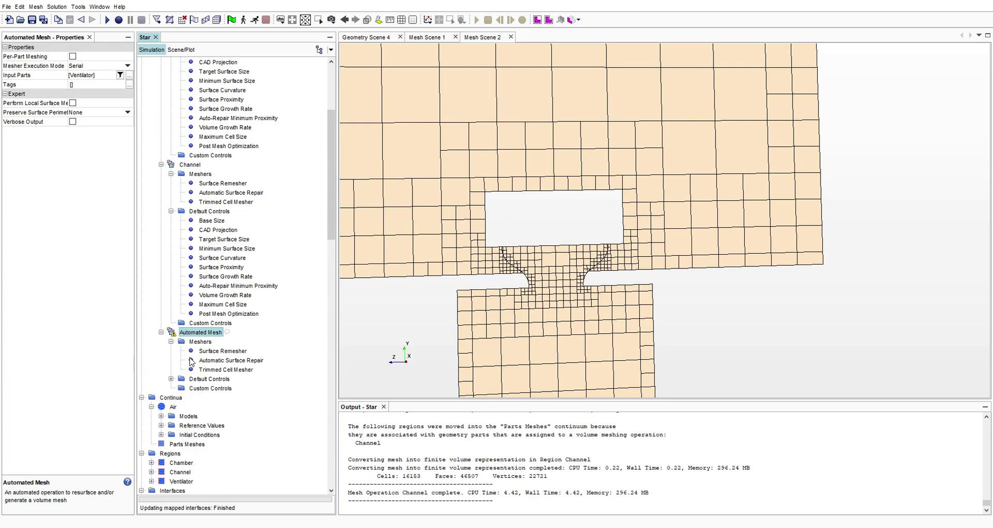
scroll(214, 354, down, 3)
click(201, 258)
text(Vent)
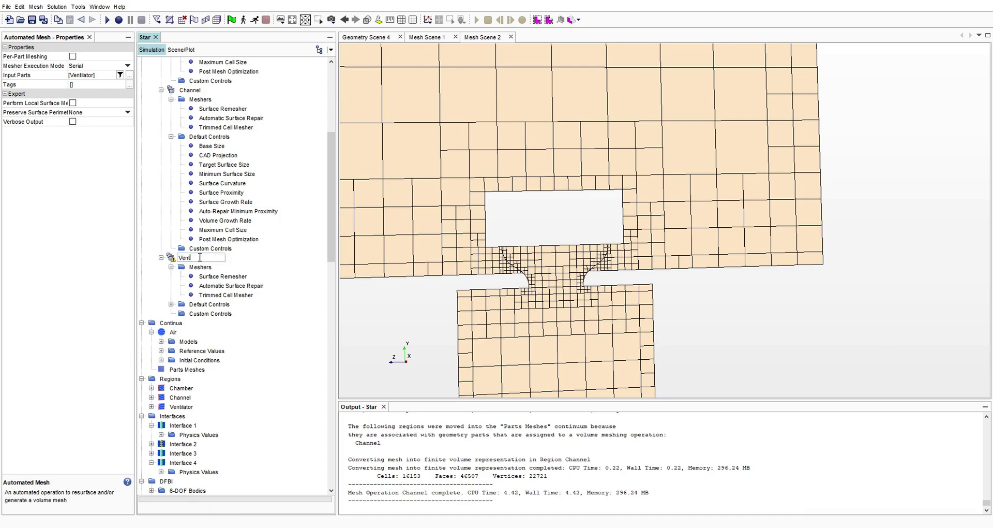
text(ilator)
key(Return)
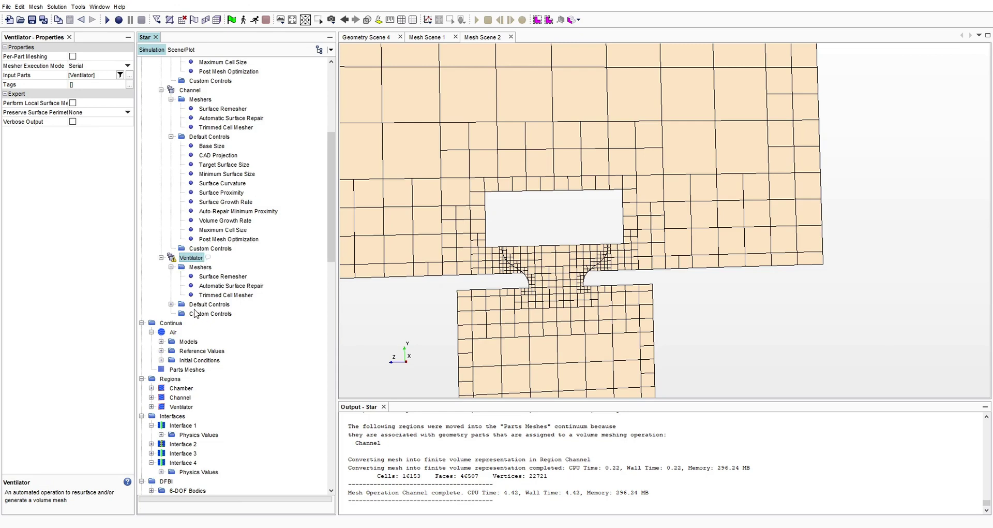
- Set the Ventilator operation's Default Controls Base Size to 0.03 m
click(172, 304)
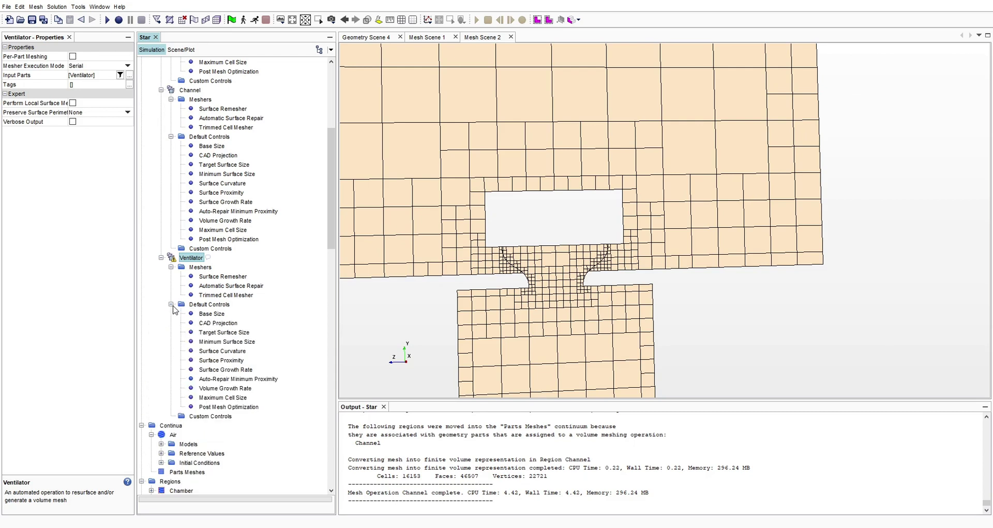
click(222, 315)
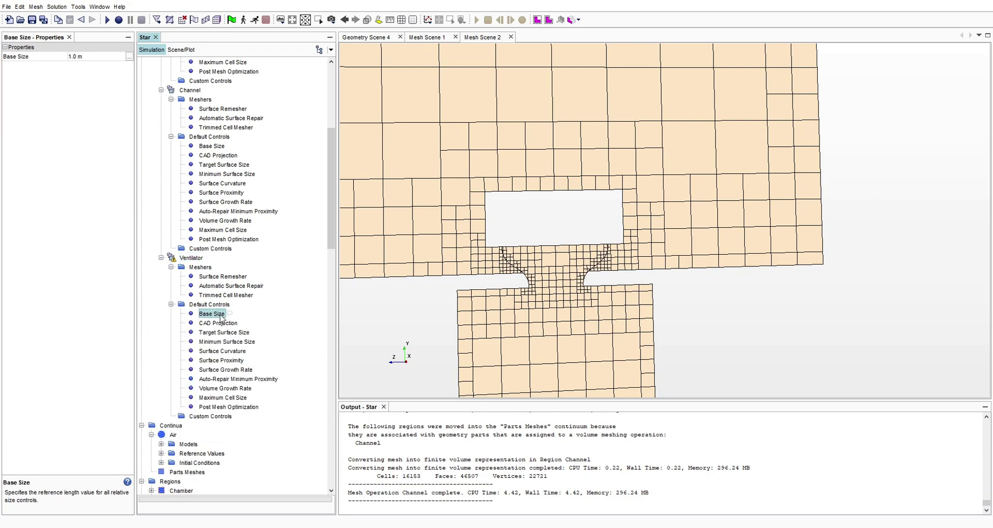
click(95, 58)
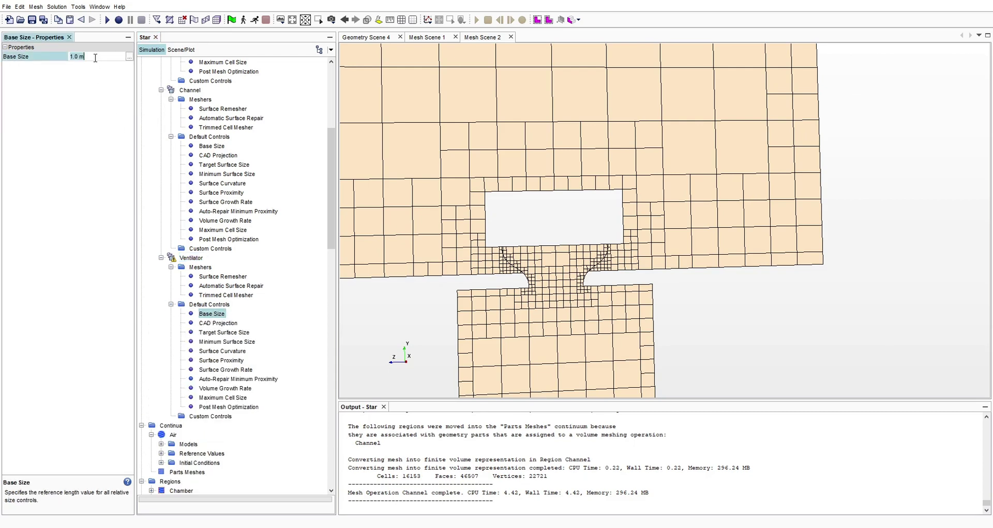
text(0.03)
key(Return)
- Execute the Ventilator mesh operation, producing 453530 cells in Mesh Scene 2's section
right_click(197, 259)
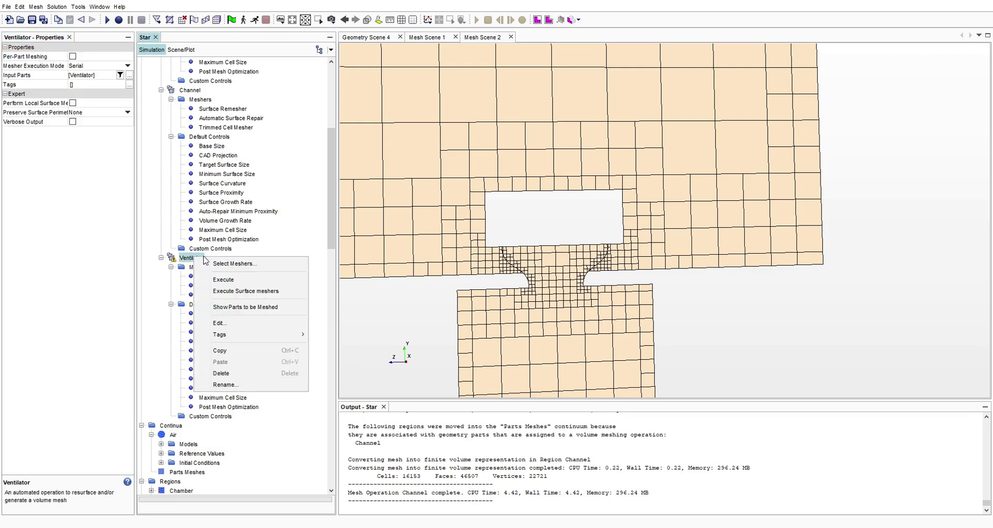
click(221, 281)
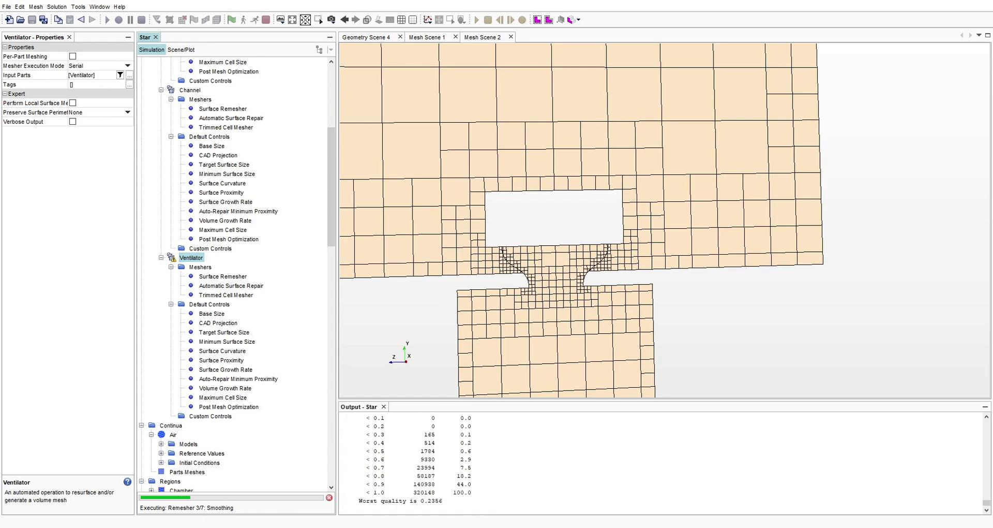
scroll(559, 233, up, 3)
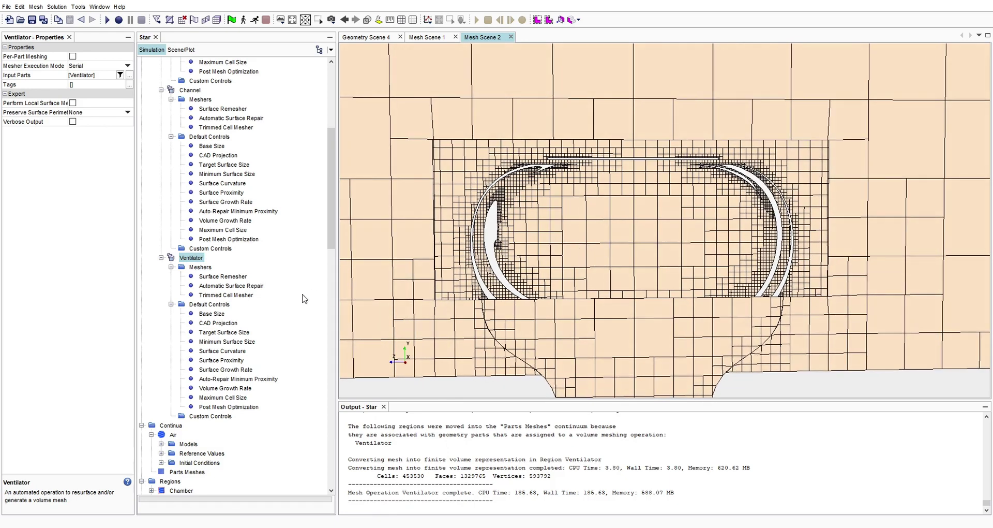
- Zoom Mesh Scene 2 in and out on the fine cells around the ventilator ring
scroll(644, 300, down, 1)
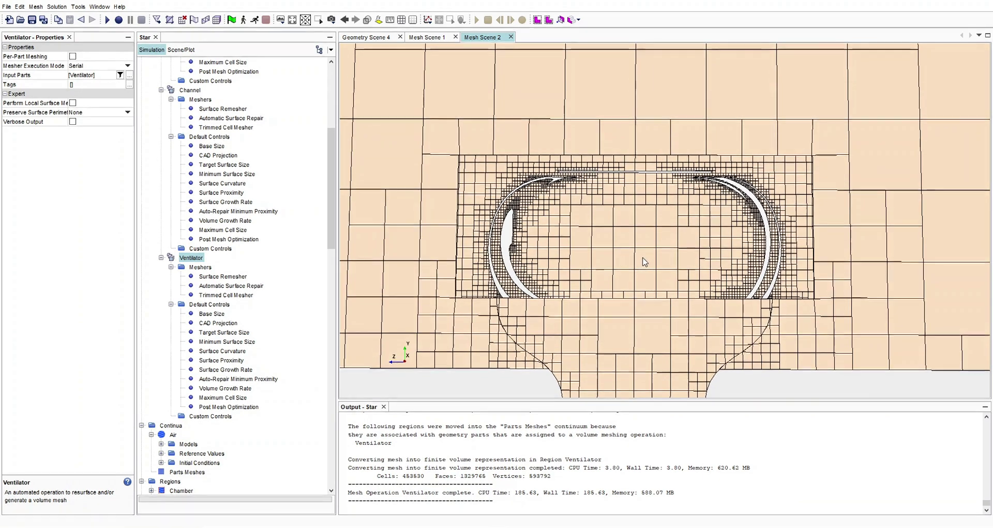
scroll(651, 262, down, 1)
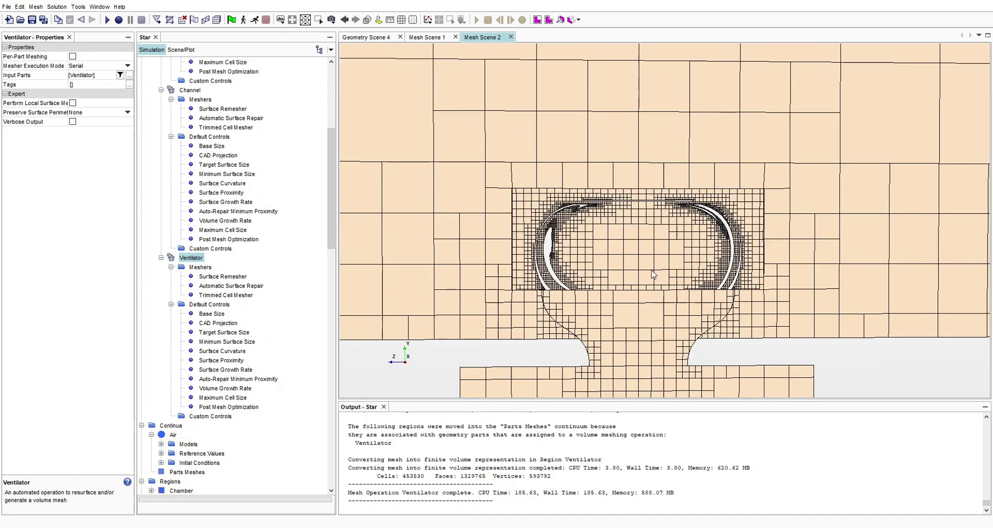
scroll(650, 272, up, 1)
scroll(598, 252, up, 2)
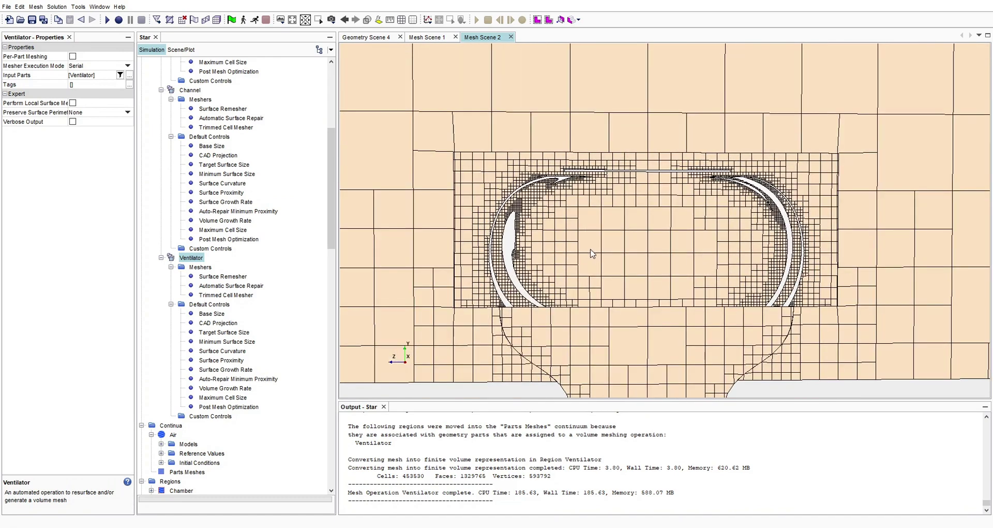
scroll(574, 233, up, 1)
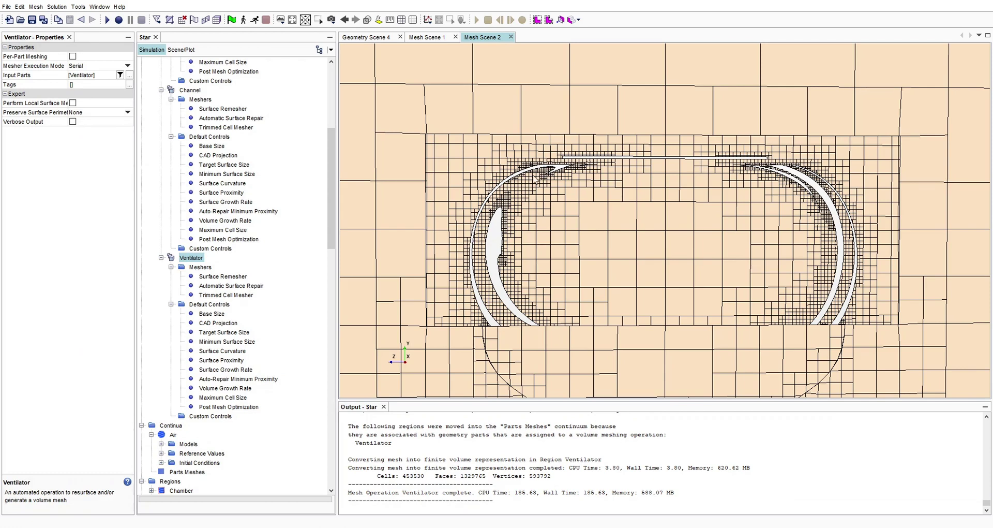
scroll(500, 249, up, 4)
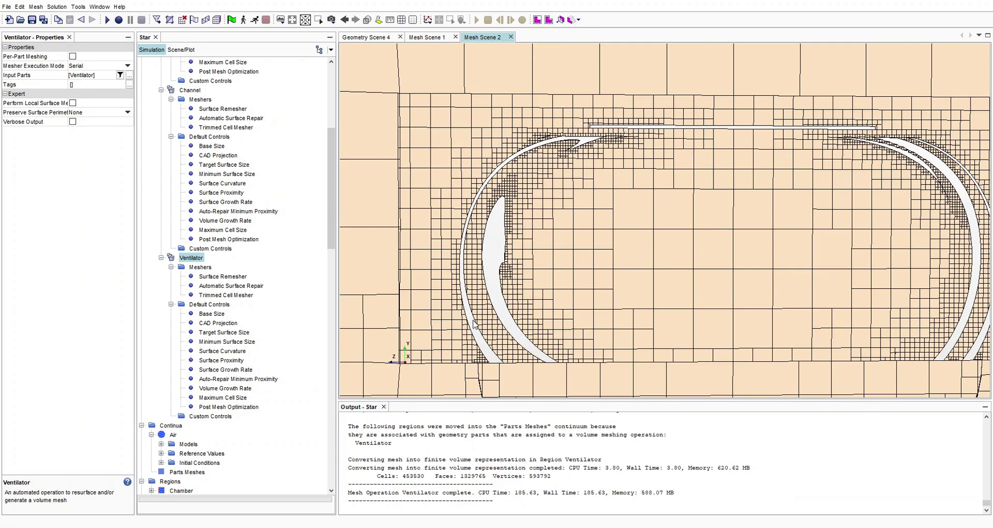
scroll(790, 252, down, 1)
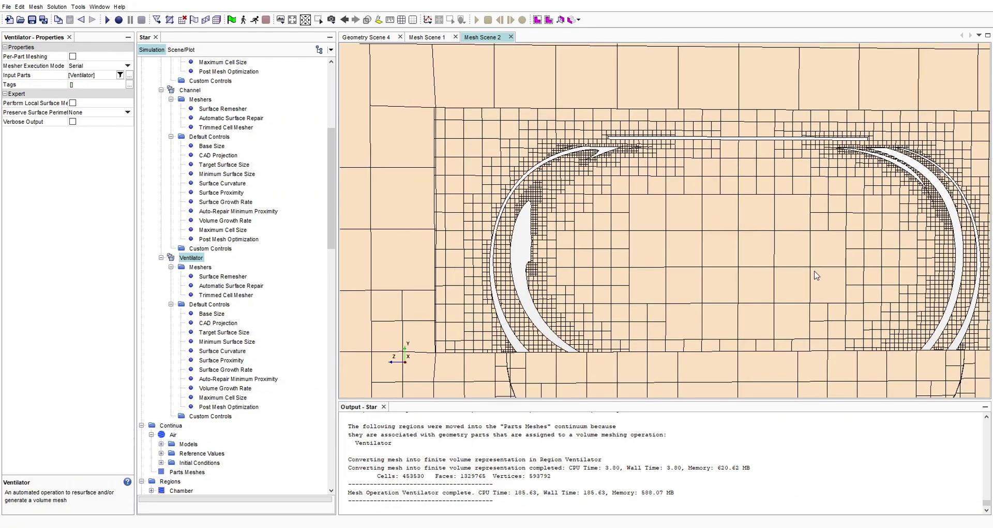
scroll(816, 276, down, 4)
scroll(701, 243, up, 2)
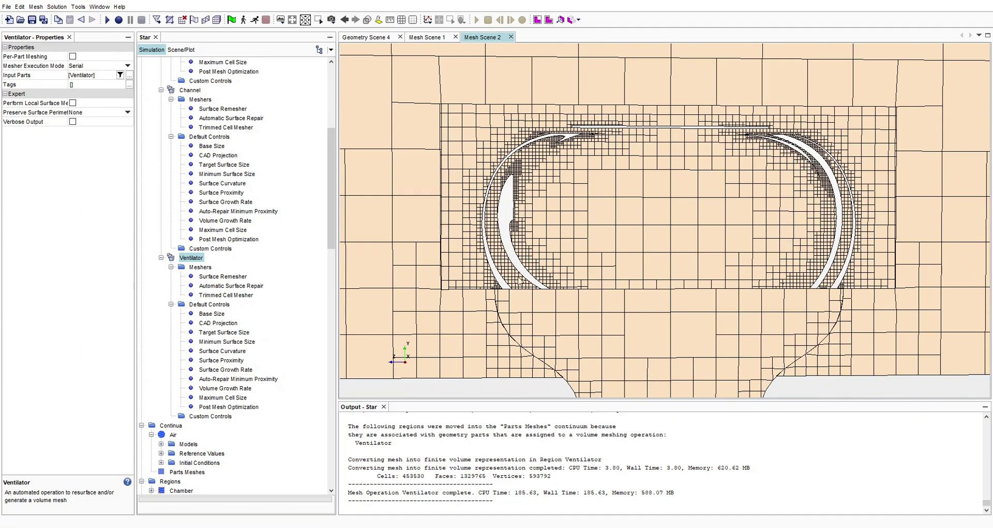
- Rotate the section mesh to inspect the refinement box in 3D, then scroll the tree to the top
drag(660, 314, 571, 320)
drag(636, 273, 520, 251)
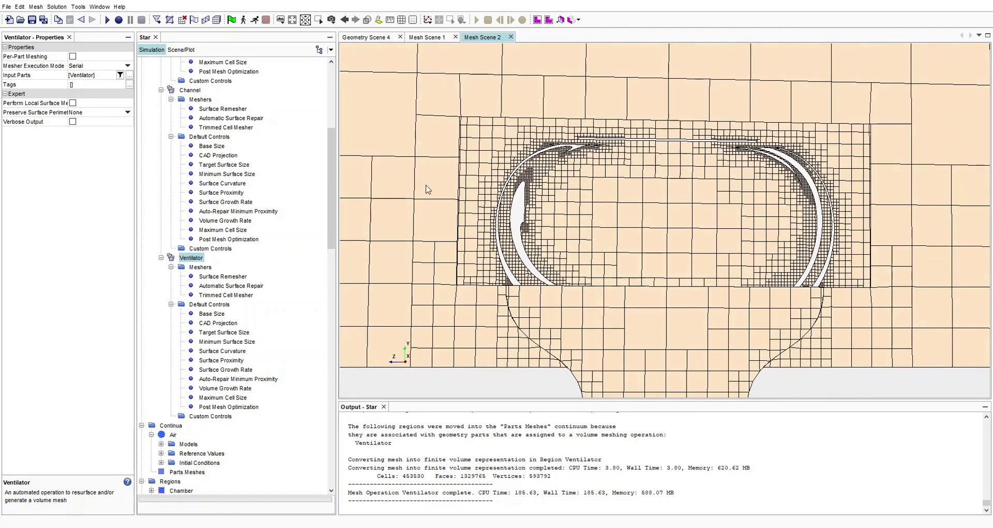
drag(480, 164, 477, 167)
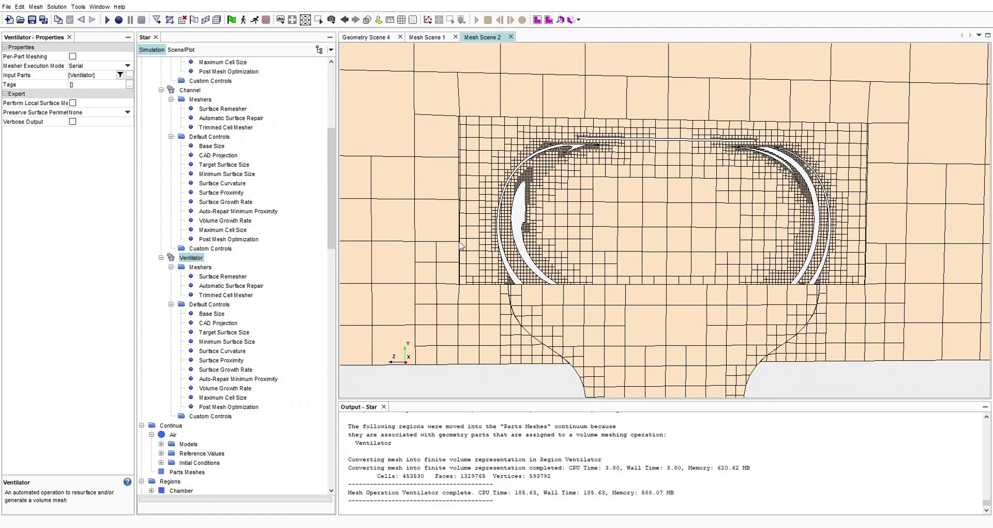
drag(724, 269, 600, 251)
drag(662, 257, 659, 237)
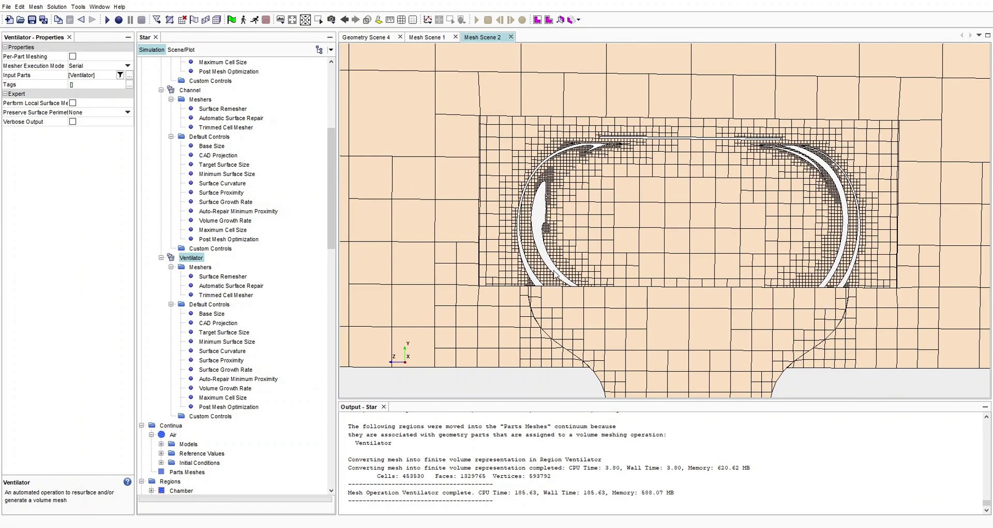
drag(495, 209, 543, 155)
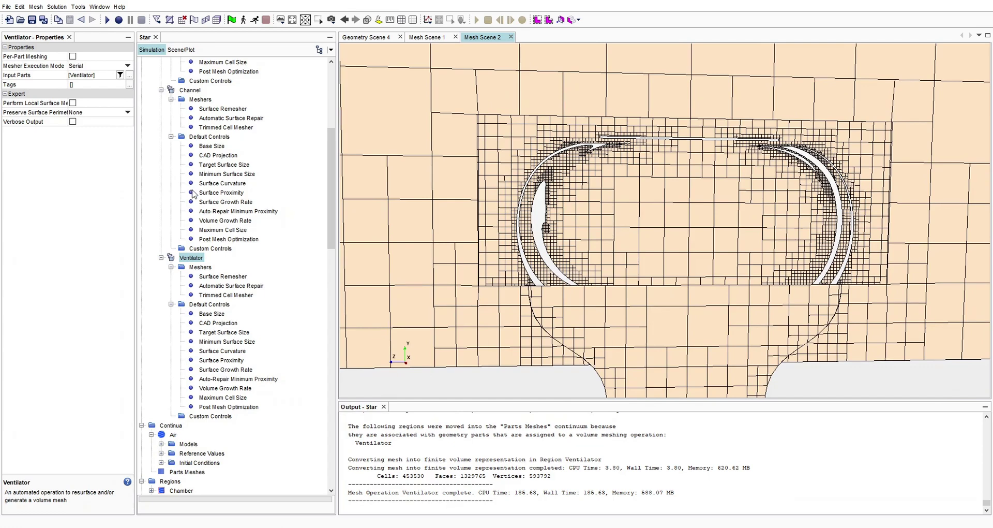
scroll(193, 194, up, 8)
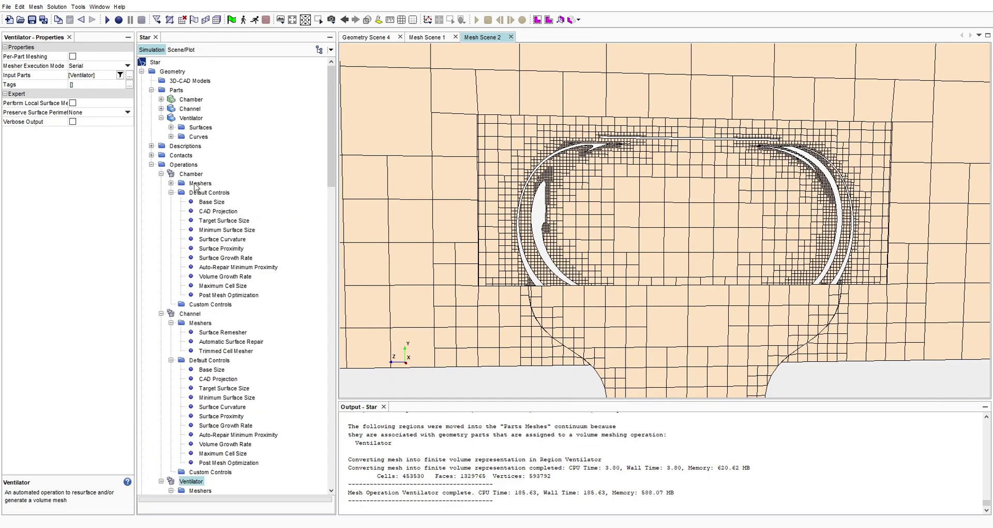
- Add a new surface control under the Chamber operation's custom controls
click(191, 174)
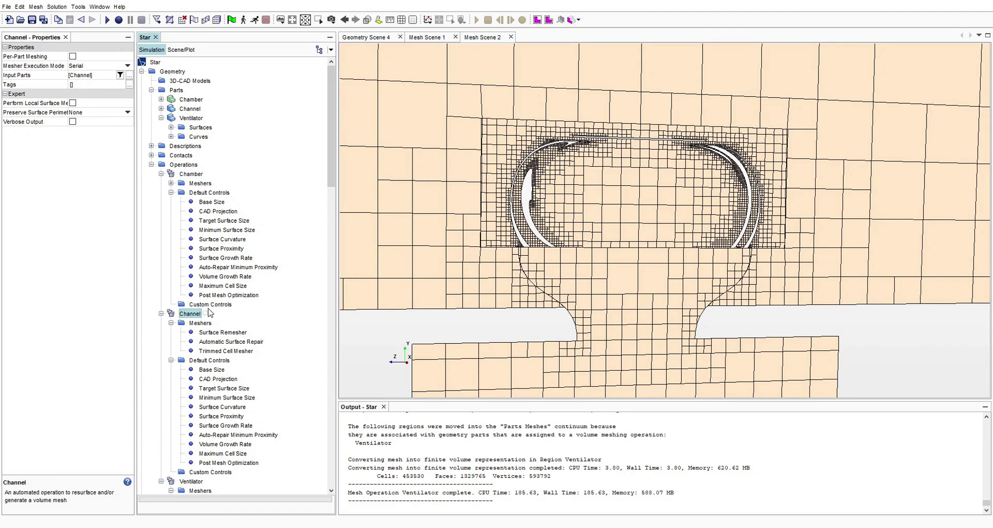
click(205, 304)
right_click(210, 305)
mouse_move(241, 313)
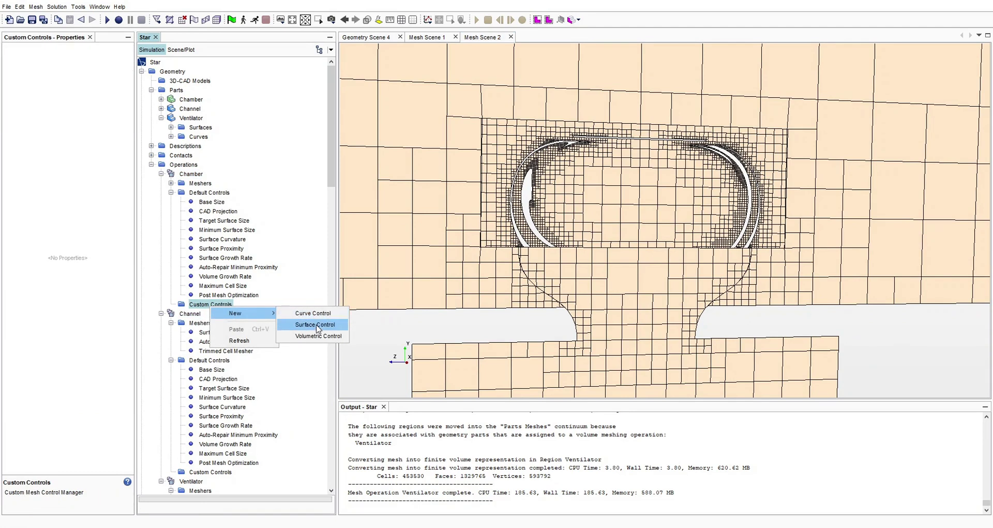
click(313, 325)
click(171, 305)
click(217, 314)
click(181, 313)
click(219, 323)
click(191, 323)
click(217, 314)
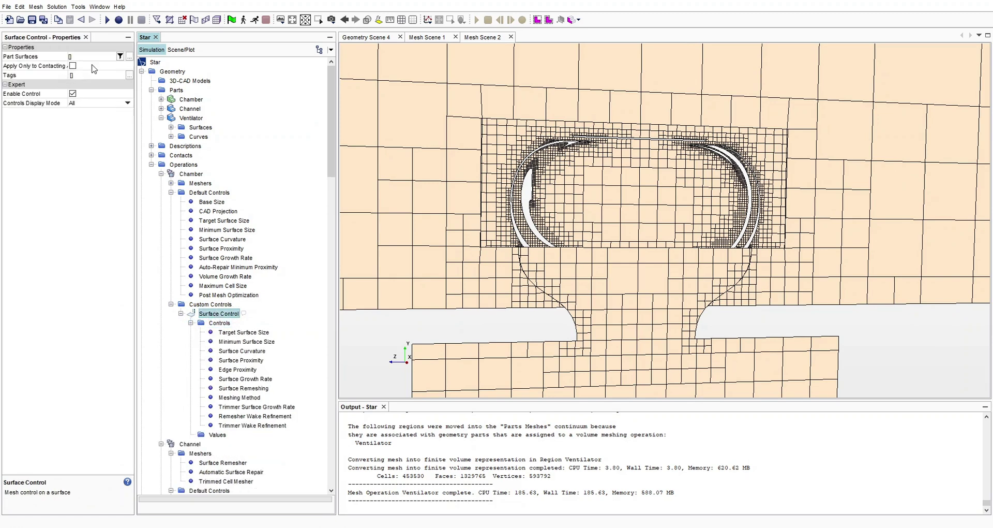
- Apply the surface control to the Interface1 and Interface2 part surfaces
click(105, 58)
click(107, 85)
click(108, 95)
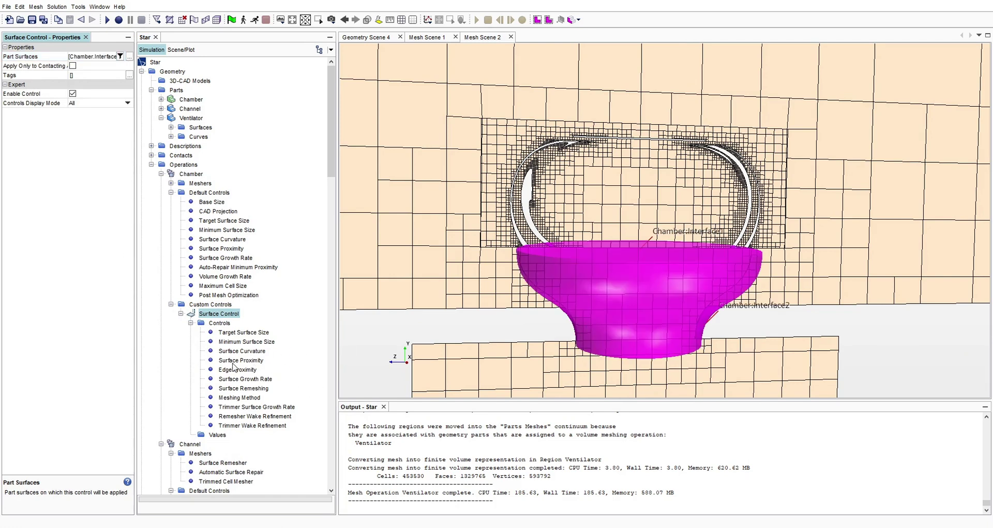
- Make the control's target surface size custom at 20% of base
click(243, 334)
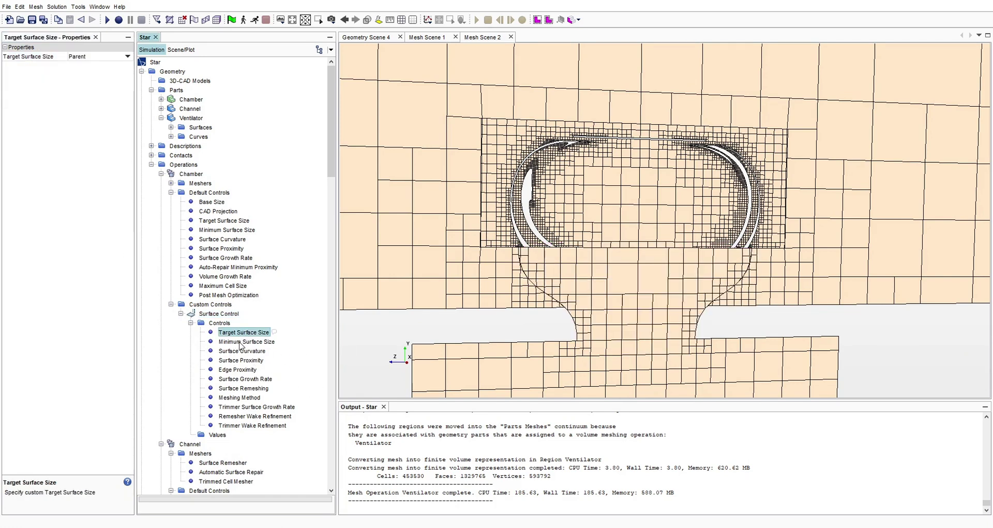
click(93, 58)
click(104, 74)
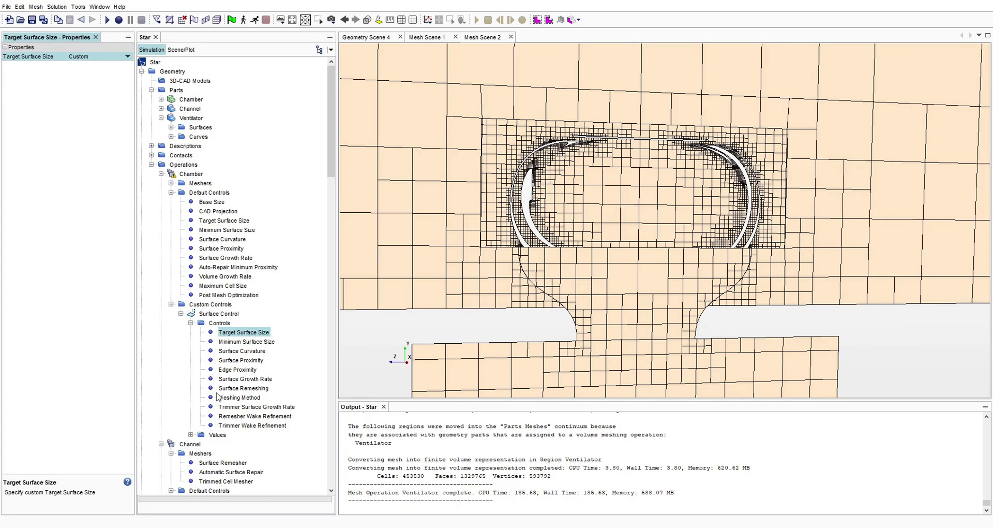
click(191, 435)
click(239, 443)
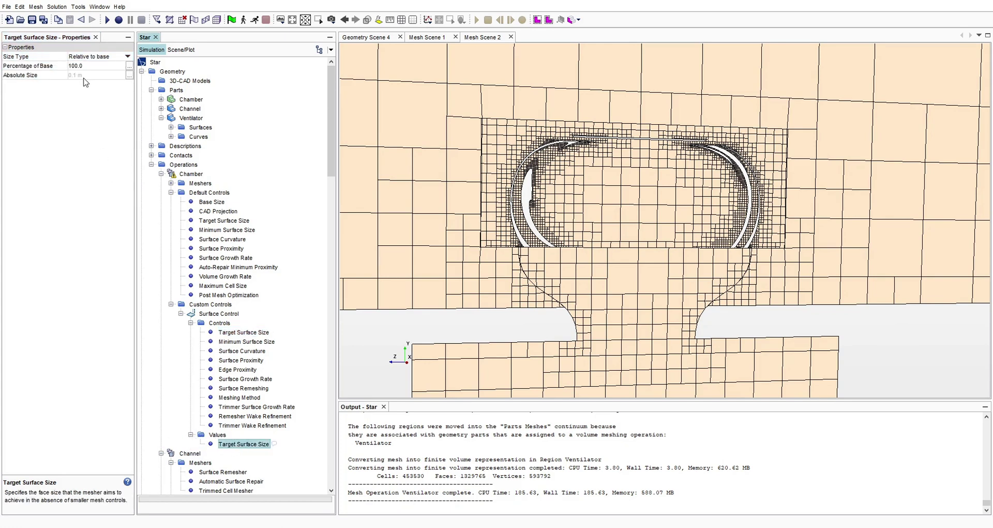
click(95, 66)
text(20)
key(Return)
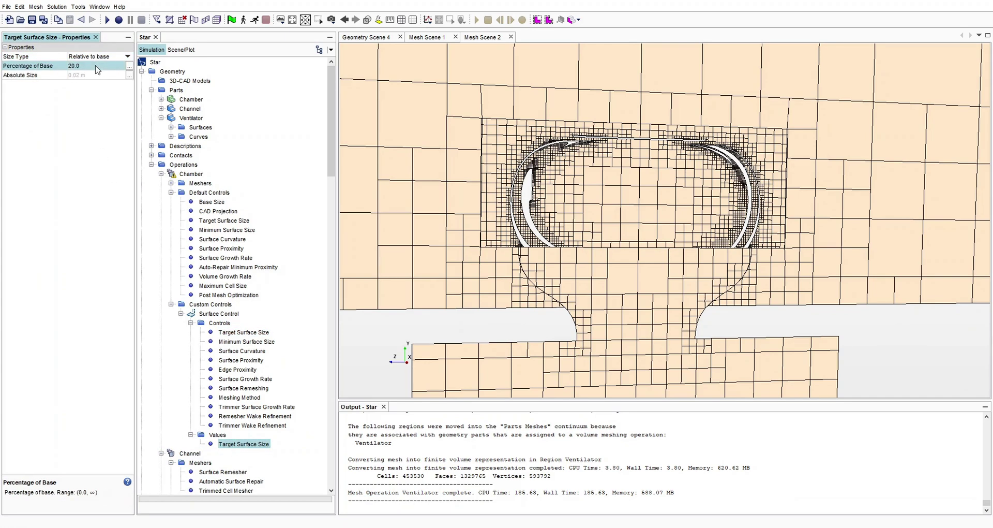
click(191, 174)
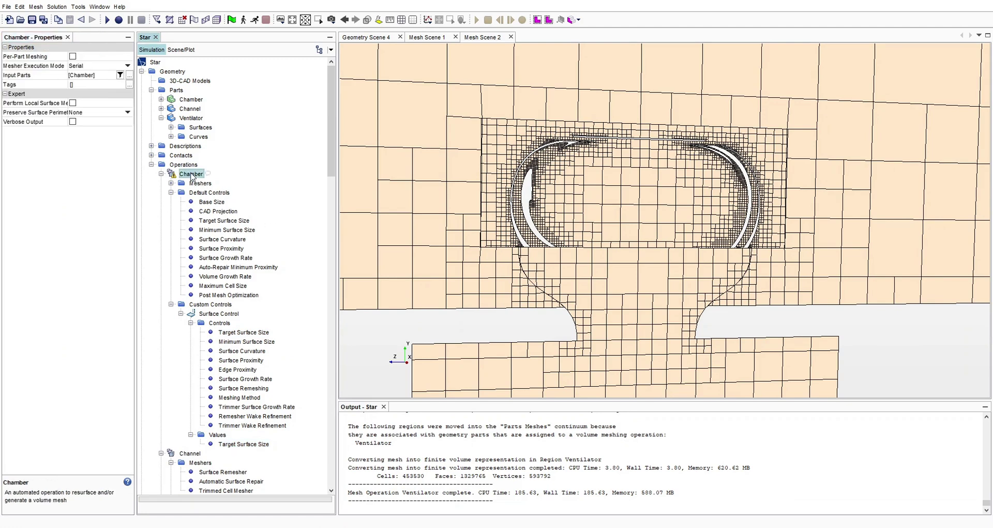
- Execute the Chamber mesh operation with the 20% interface size
right_click(190, 174)
click(221, 195)
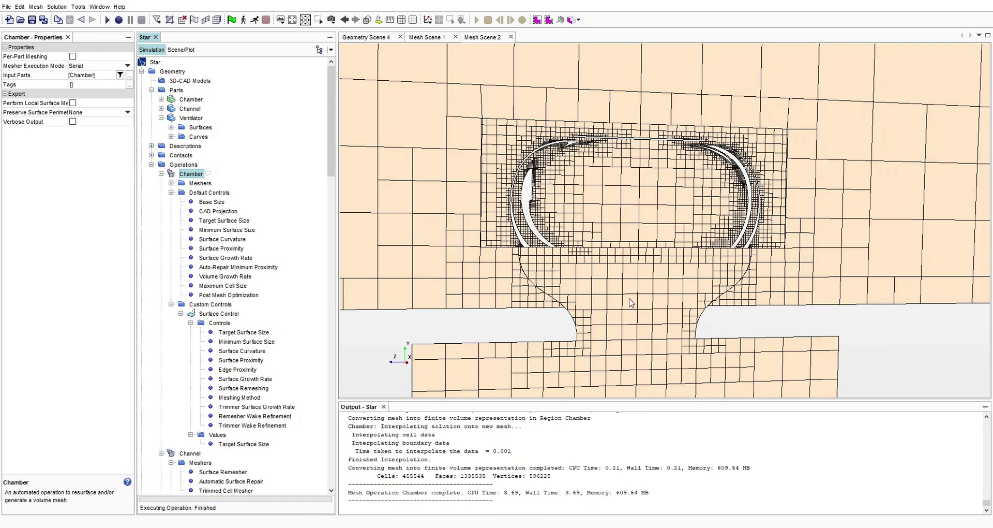
scroll(645, 282, up, 3)
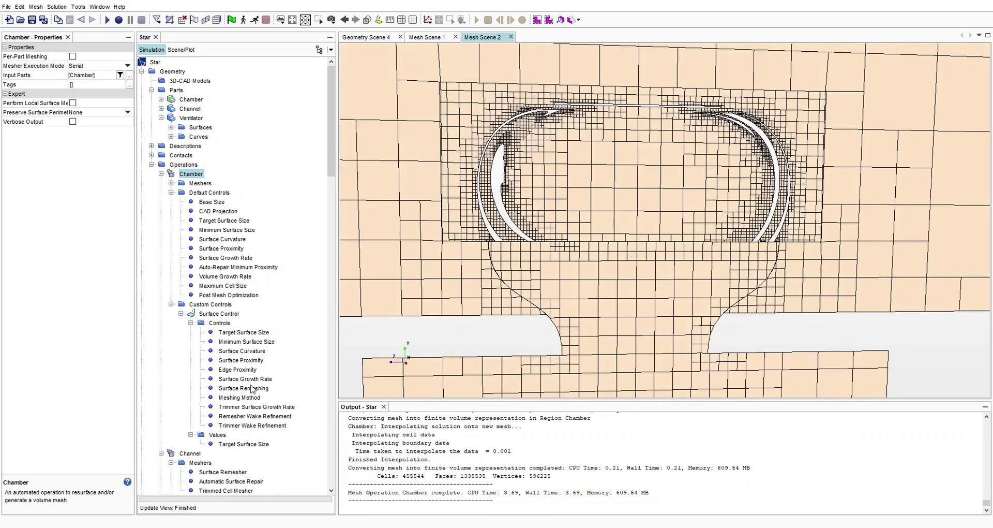
- Lower the interface target size to 10.0% of base and re-execute Chamber (474669 cells)
click(235, 445)
click(98, 65)
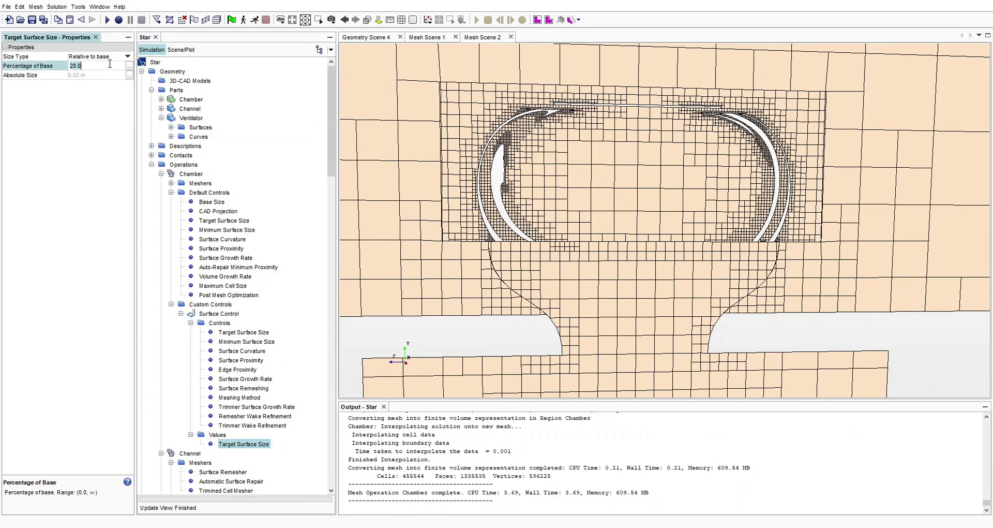
key(ctrl+a)
text(10.0)
key(Return)
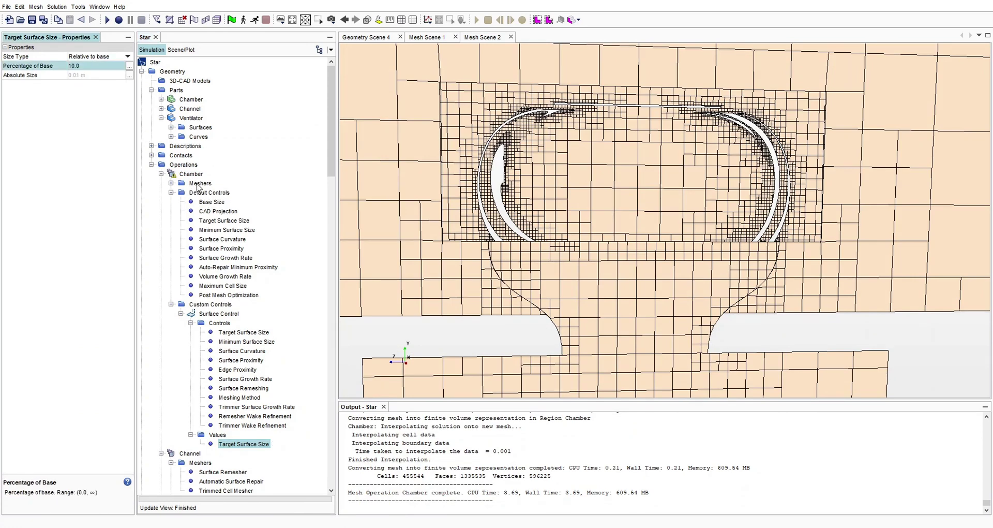
click(194, 176)
right_click(193, 176)
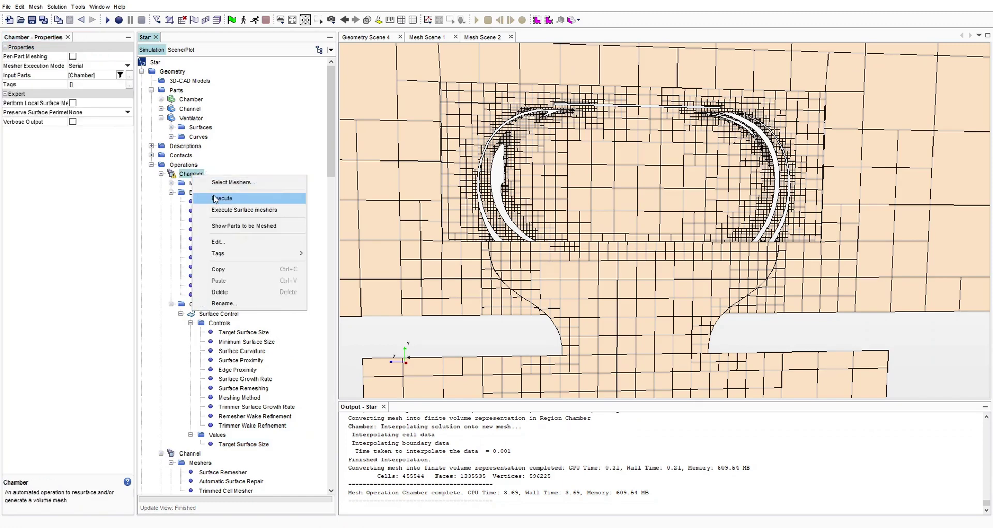
click(217, 197)
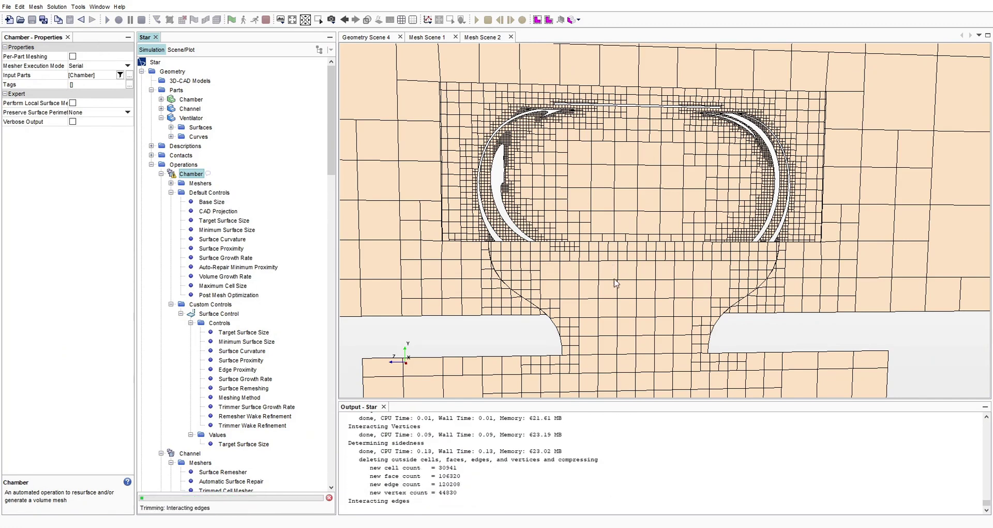
click(244, 444)
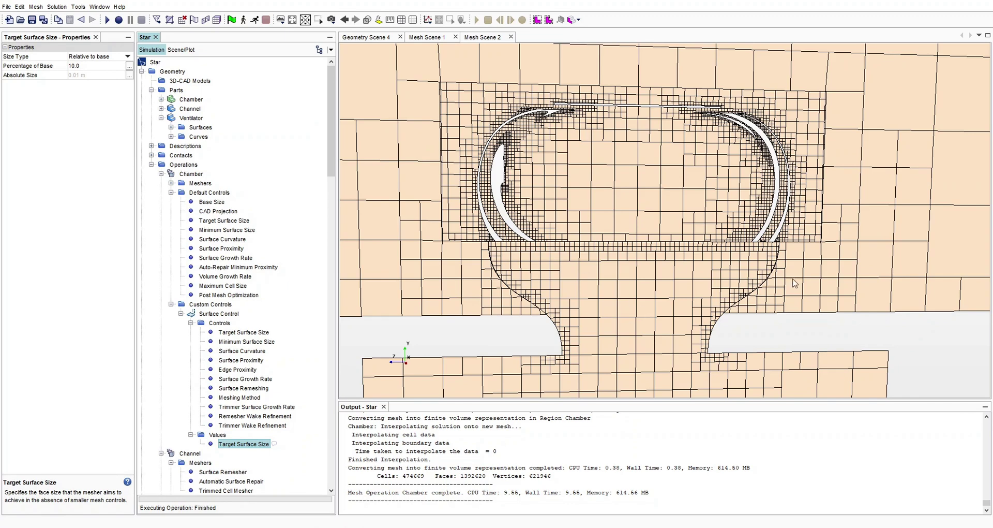
scroll(792, 282, down, 2)
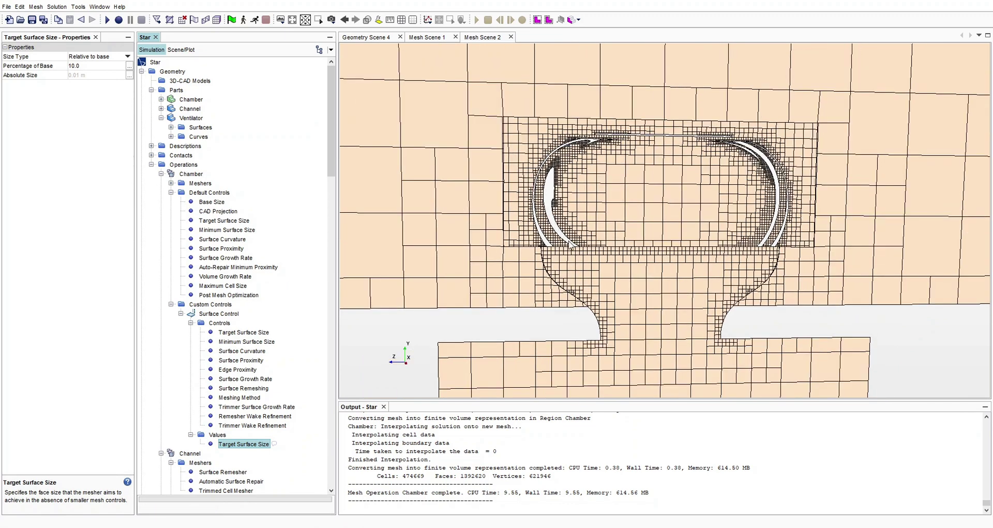
scroll(561, 222, up, 2)
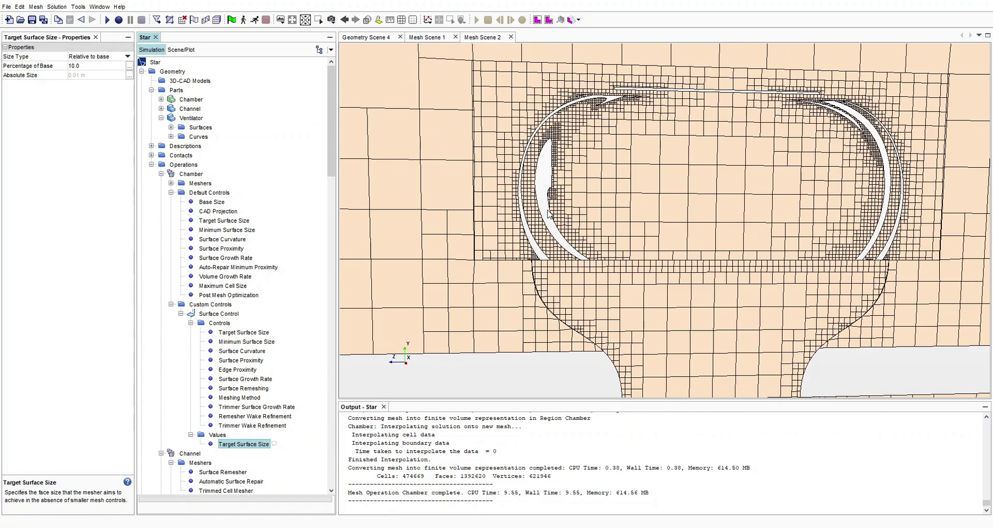
scroll(841, 187, down, 1)
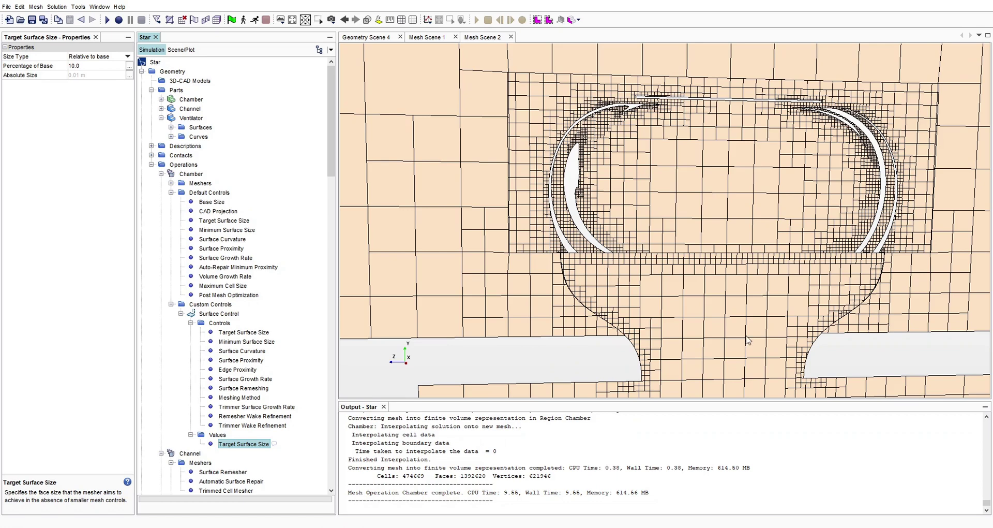
scroll(714, 220, down, 2)
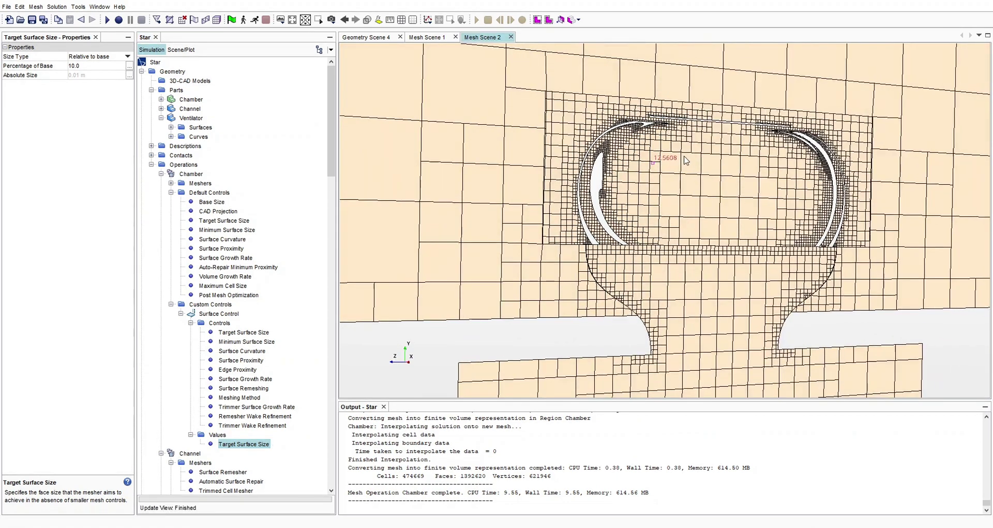
drag(841, 298, 571, 250)
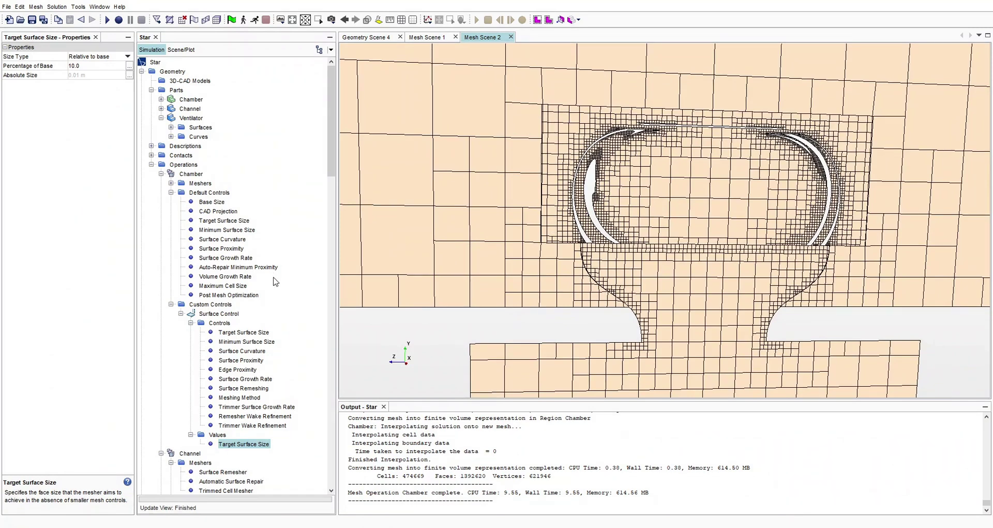
scroll(191, 344, down, 3)
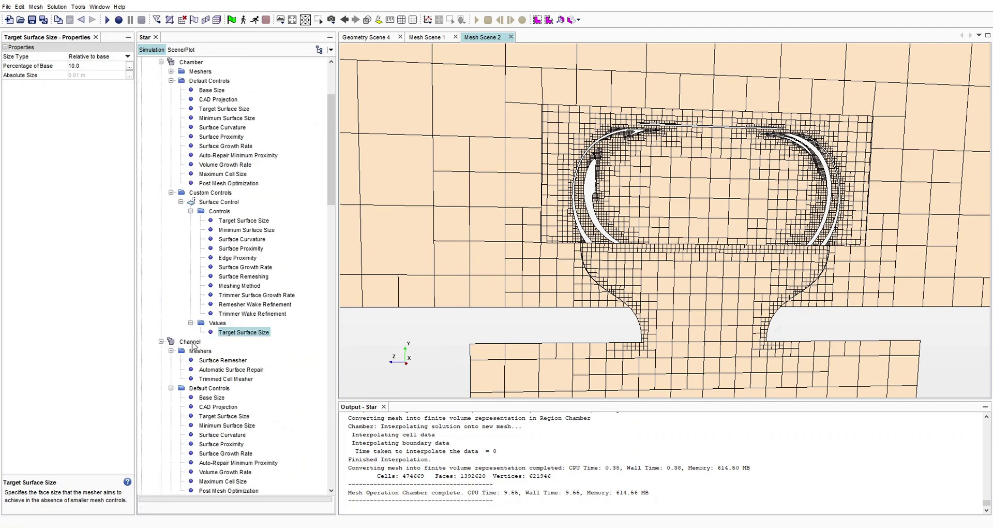
- Add a new surface control under the Channel operation's custom controls
click(192, 342)
scroll(223, 281, down, 4)
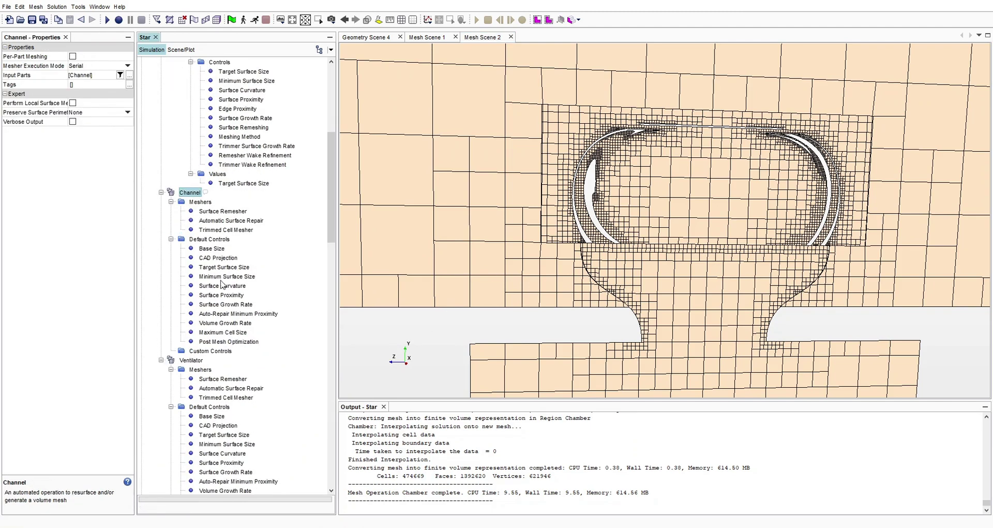
right_click(211, 350)
mouse_move(243, 358)
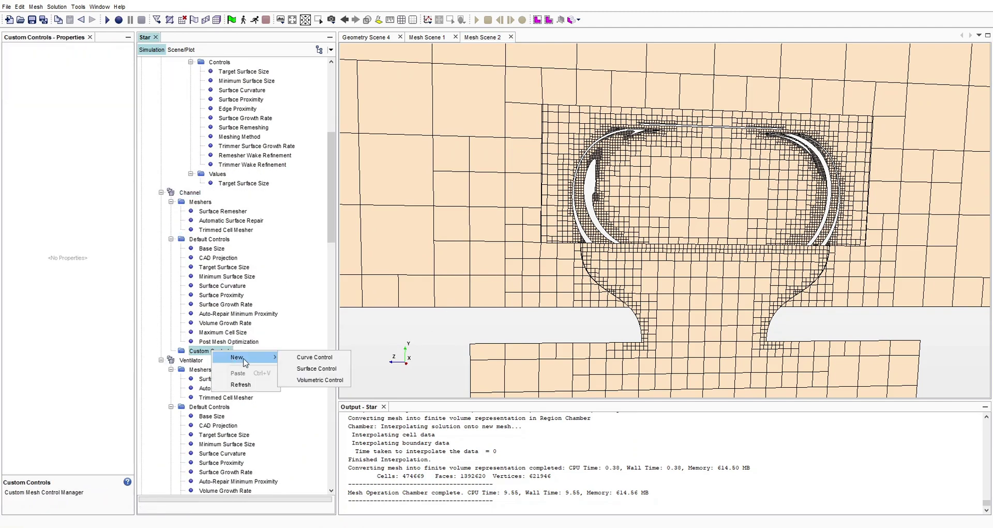
click(325, 368)
click(171, 352)
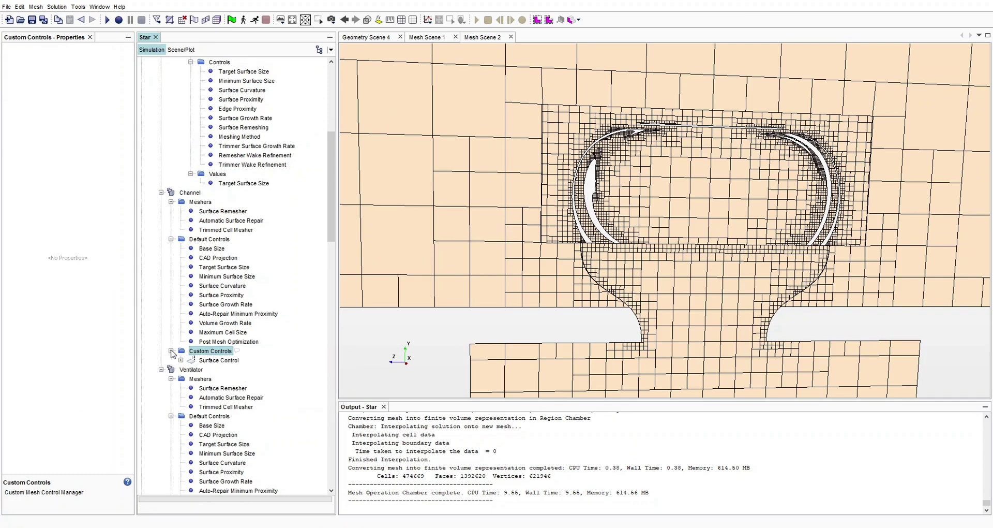
right_click(215, 354)
mouse_move(218, 361)
click(180, 356)
click(208, 362)
click(181, 360)
click(213, 369)
click(191, 369)
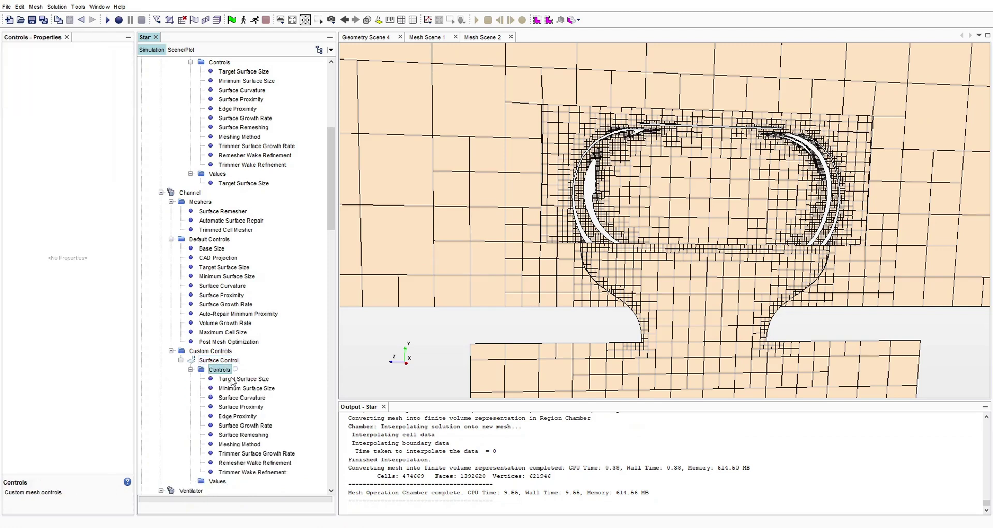
click(245, 380)
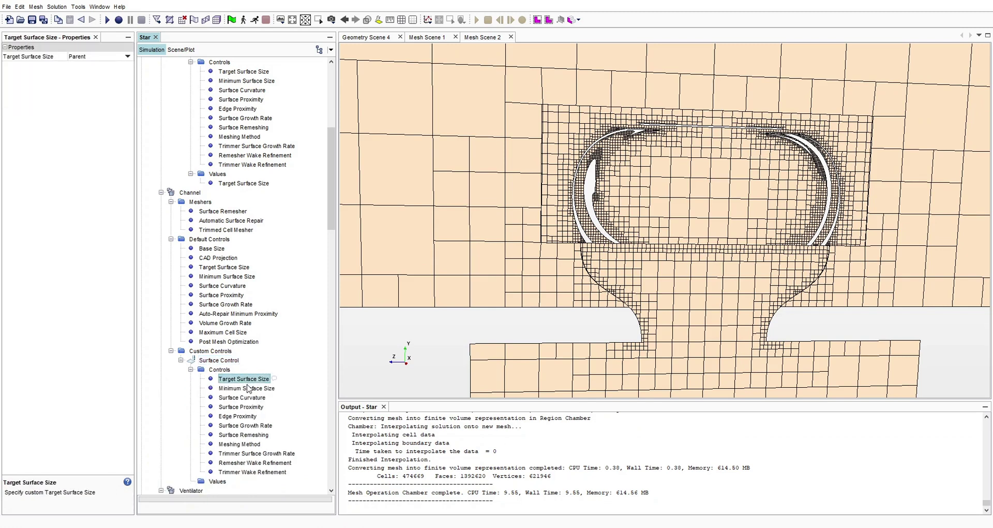
- Assign the Channel surface control to the Channel Interface1 part surface
click(211, 351)
click(222, 361)
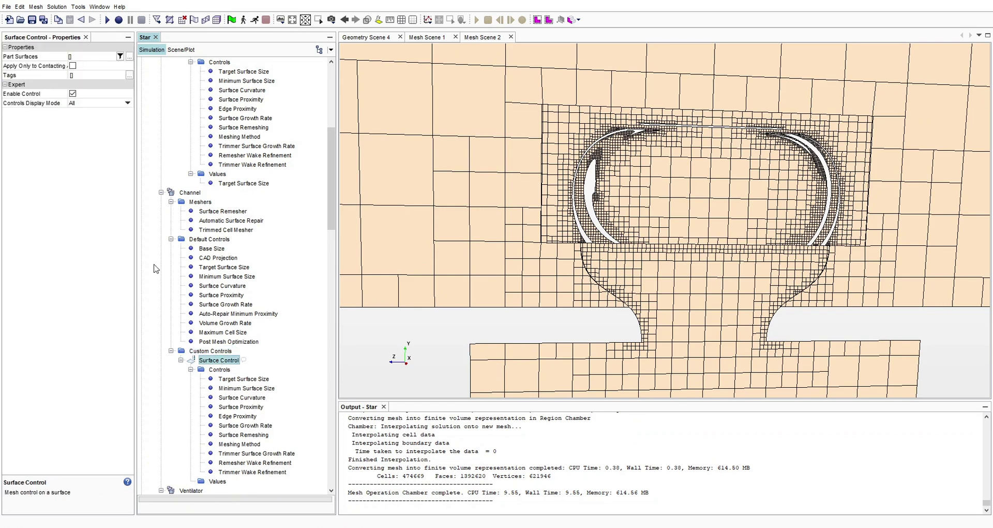
click(91, 57)
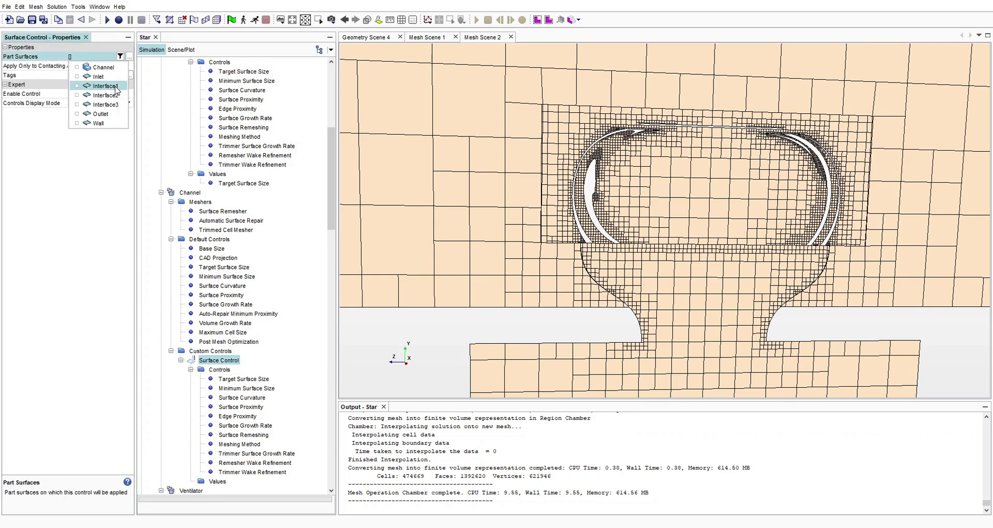
click(117, 97)
click(116, 98)
click(109, 105)
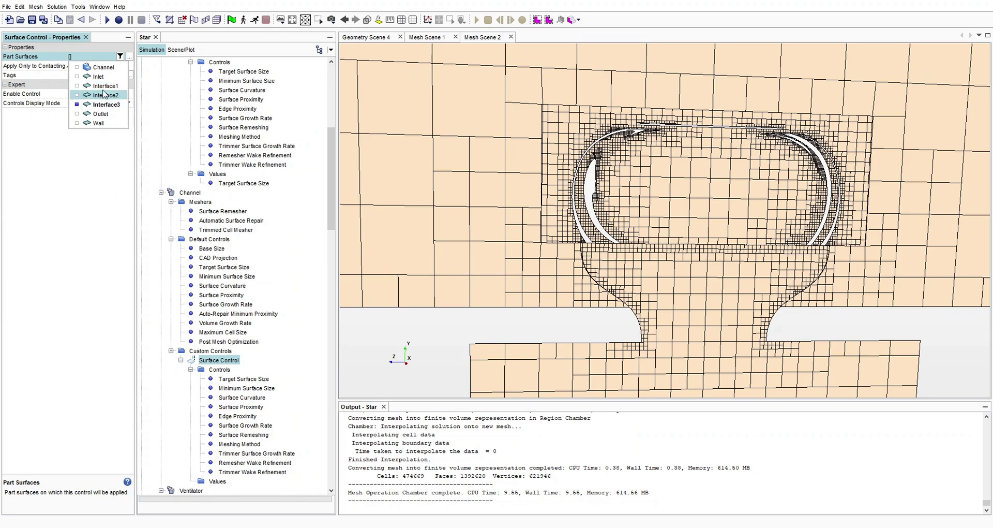
click(105, 86)
drag(537, 236, 551, 211)
scroll(226, 251, down, 4)
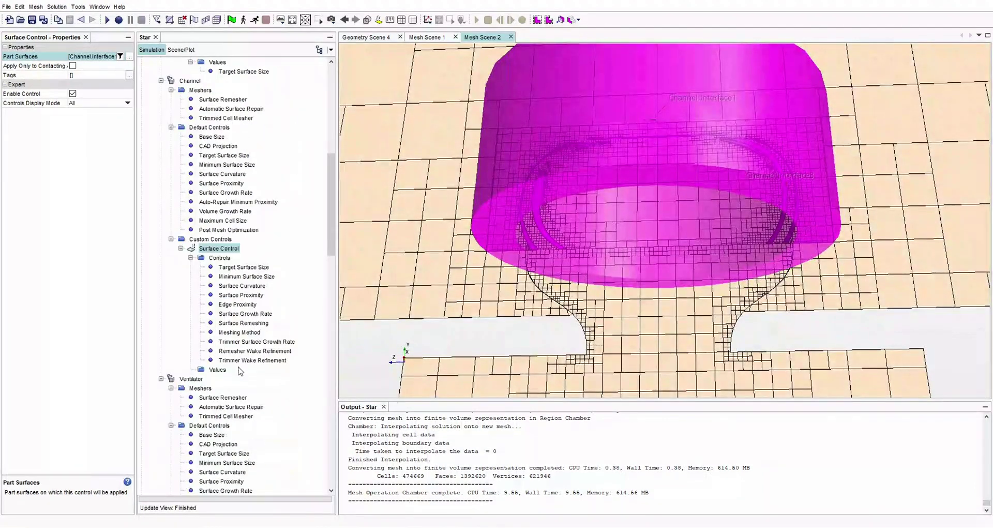
- Make the control's target surface size custom at 10% of base (0.02 m)
click(243, 267)
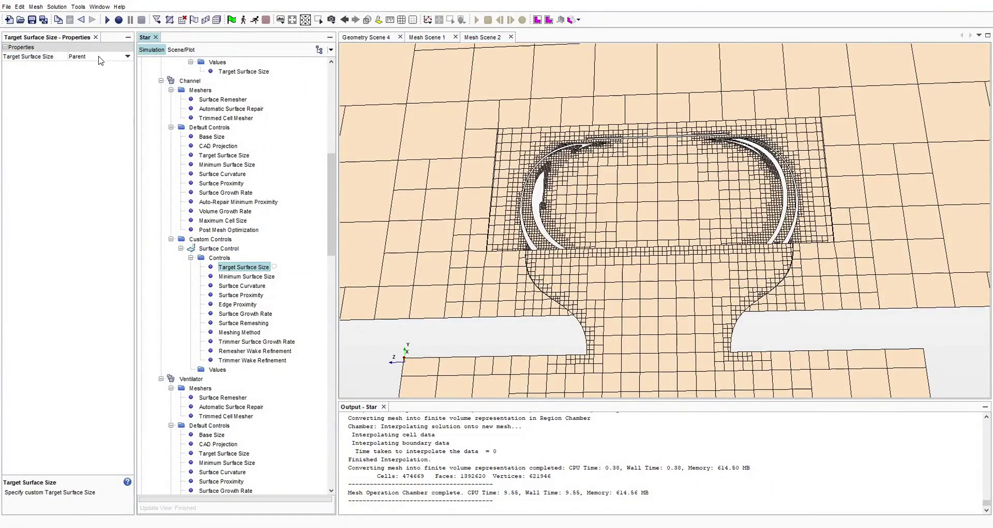
click(127, 56)
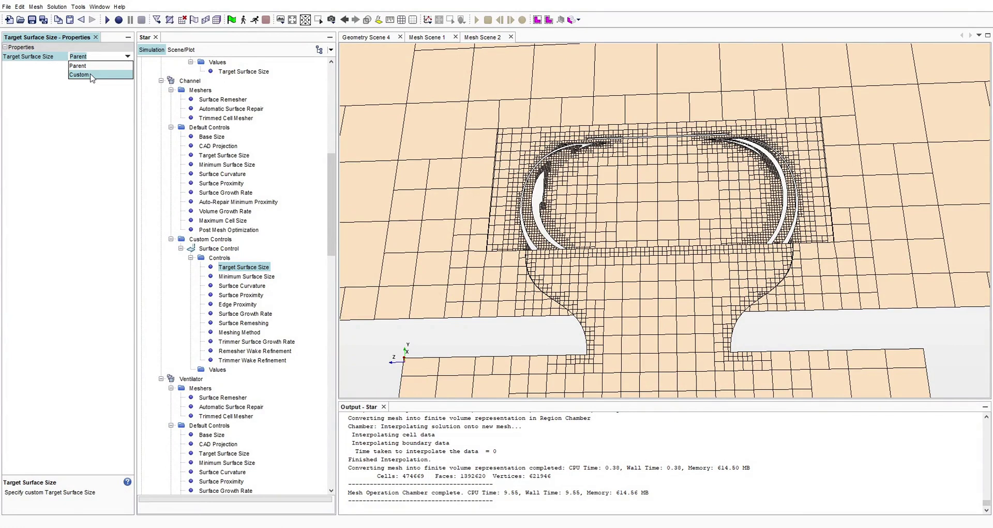
click(80, 74)
click(191, 370)
click(217, 369)
click(243, 379)
click(87, 66)
text(10)
key(Return)
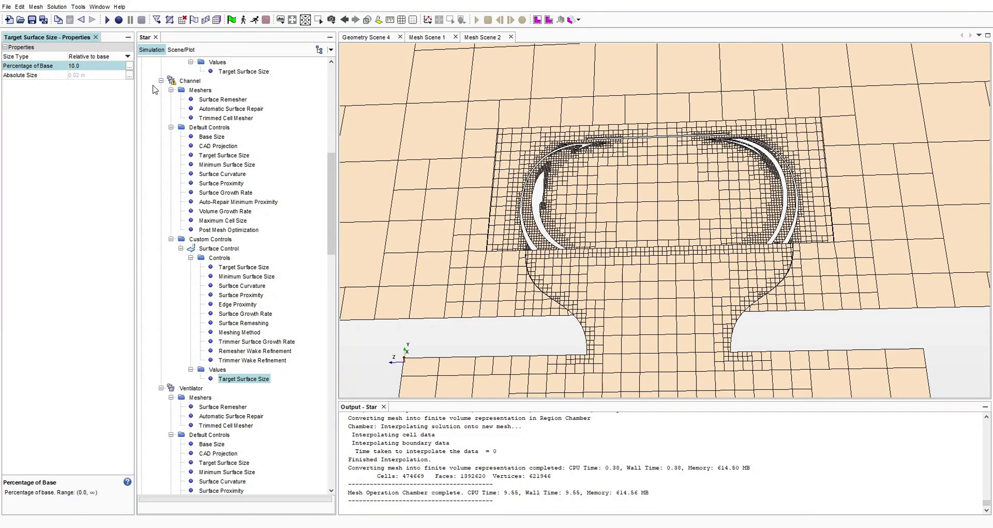
- Check the custom controls' menus and bring up the Channel mesh operation's actions
right_click(211, 240)
click(213, 248)
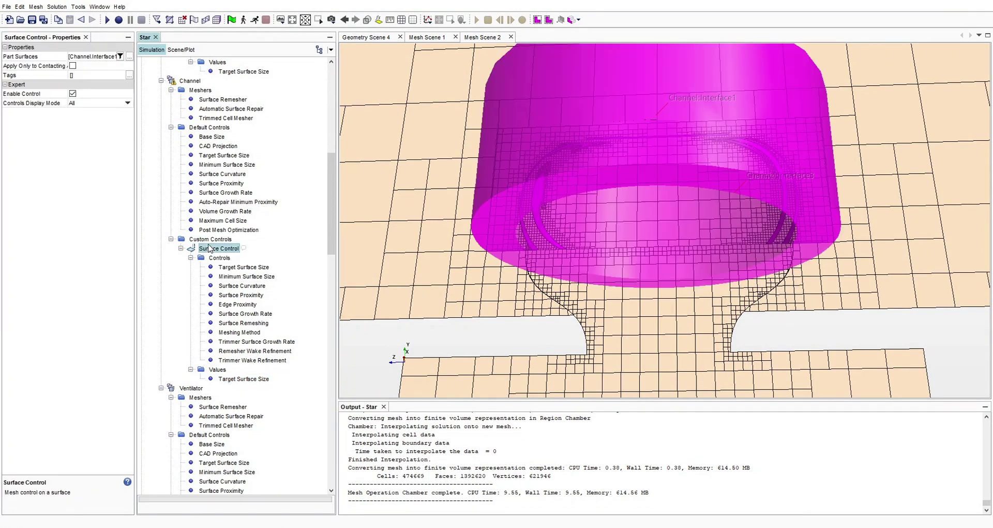
right_click(209, 248)
key(Escape)
click(212, 241)
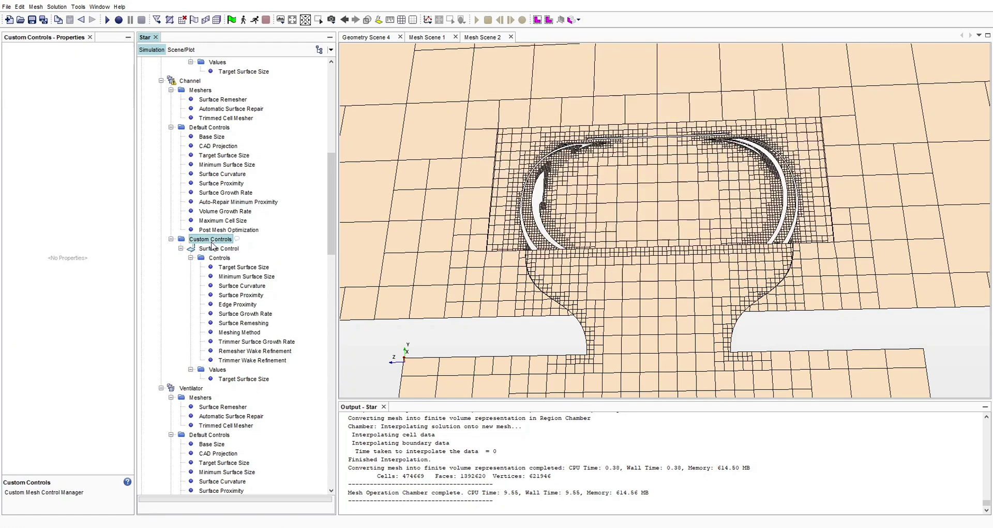
right_click(213, 243)
key(Escape)
click(211, 256)
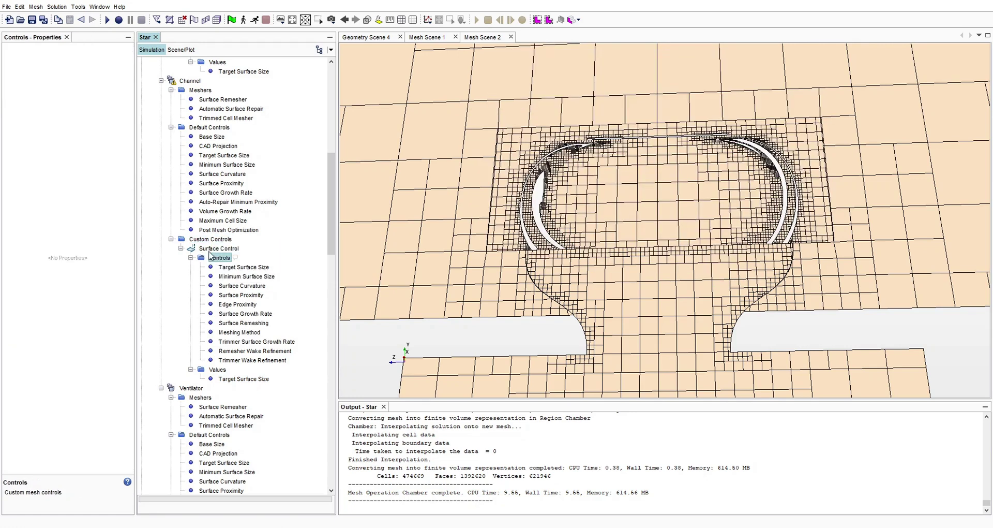
click(190, 81)
right_click(190, 81)
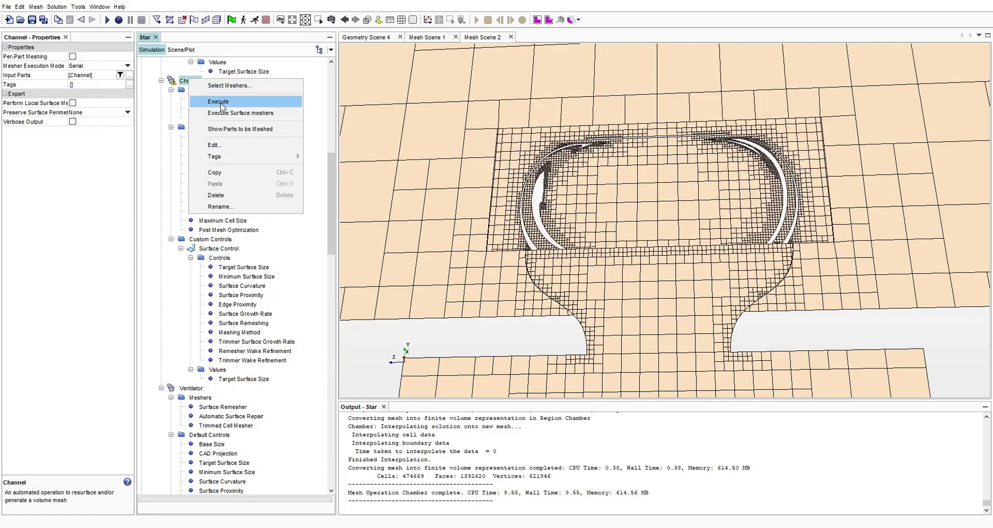
- Regenerate the Channel mesh (405499 cells) and orbit the section mesh to inspect it
key(Escape)
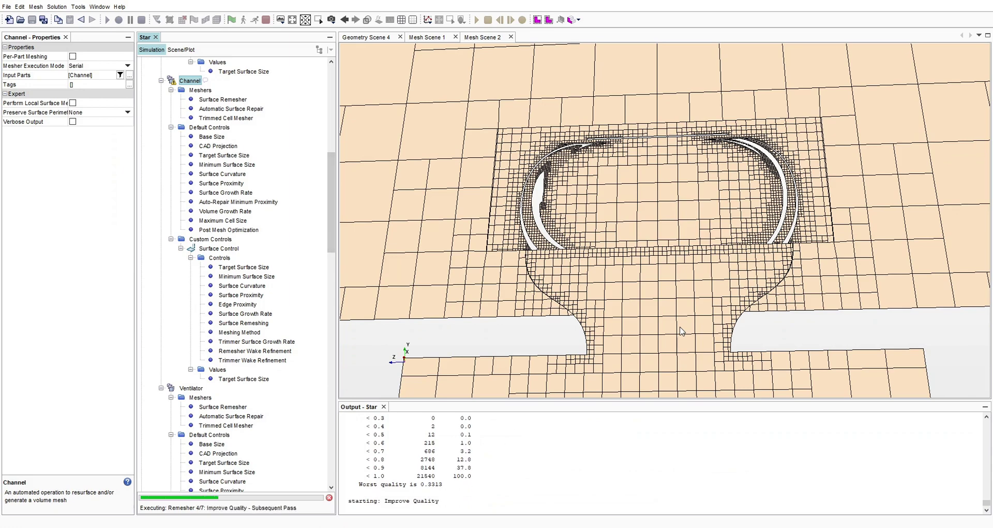
scroll(598, 242, down, 3)
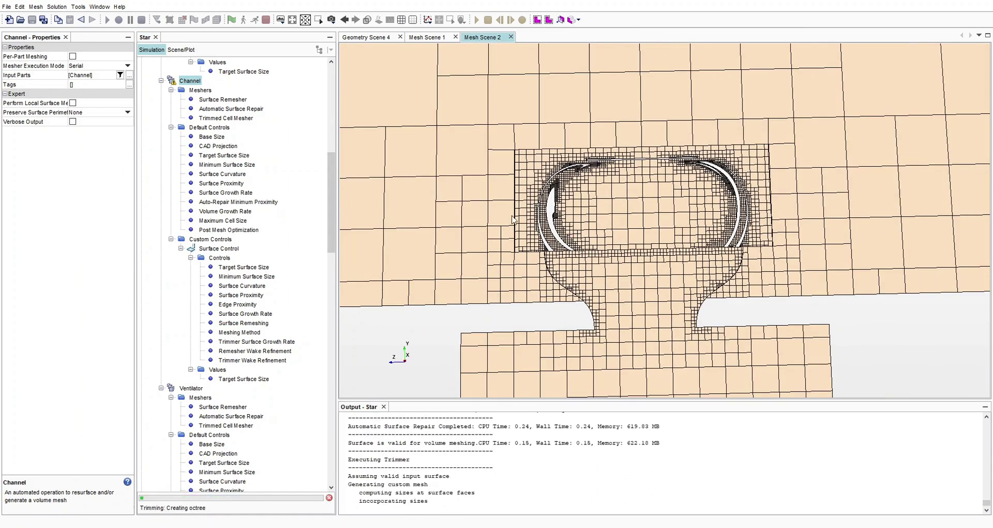
scroll(536, 251, up, 3)
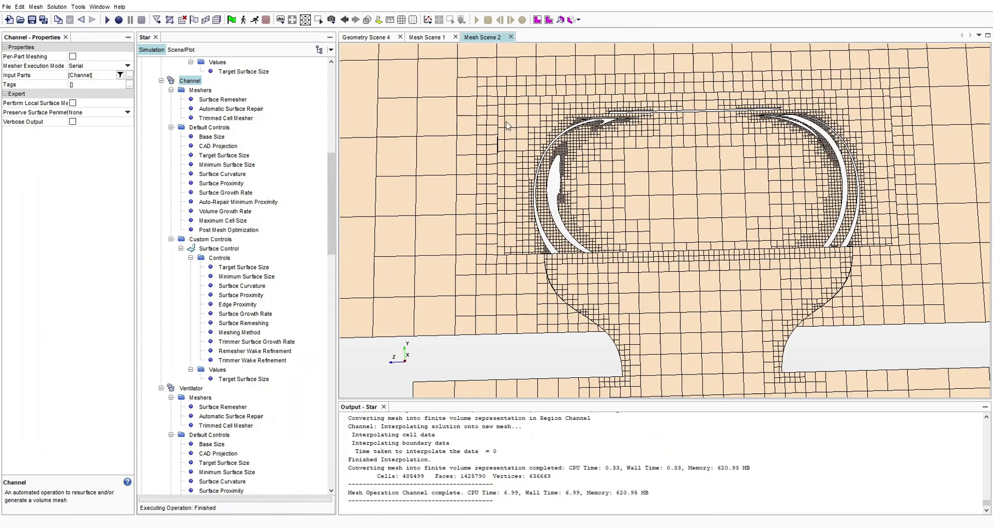
scroll(620, 155, down, 1)
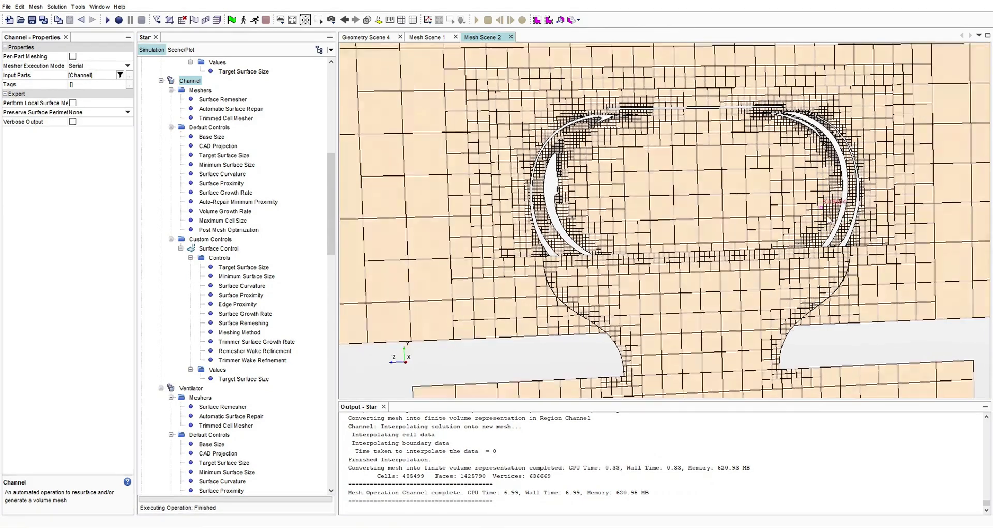
scroll(529, 99, up, 1)
drag(529, 100, 511, 86)
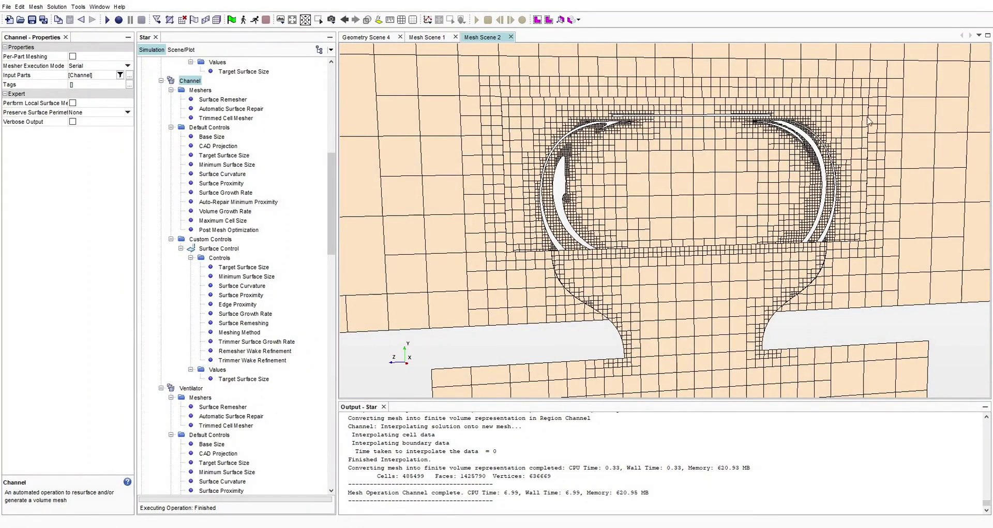
scroll(580, 140, down, 4)
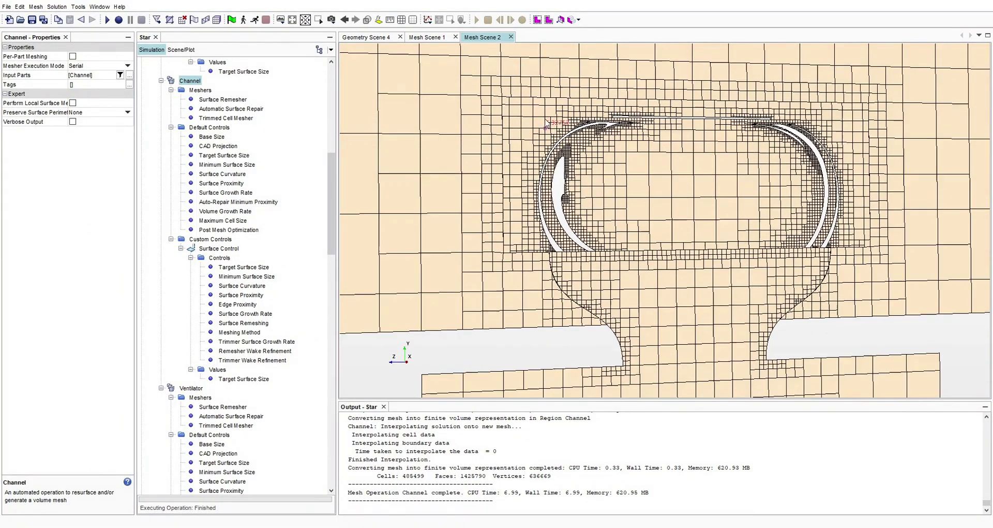
scroll(627, 177, down, 3)
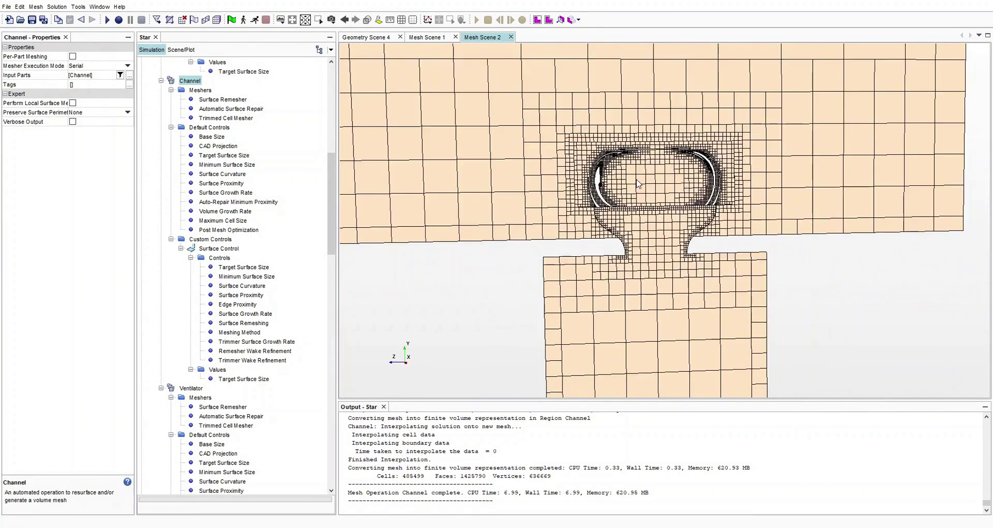
drag(641, 186, 680, 187)
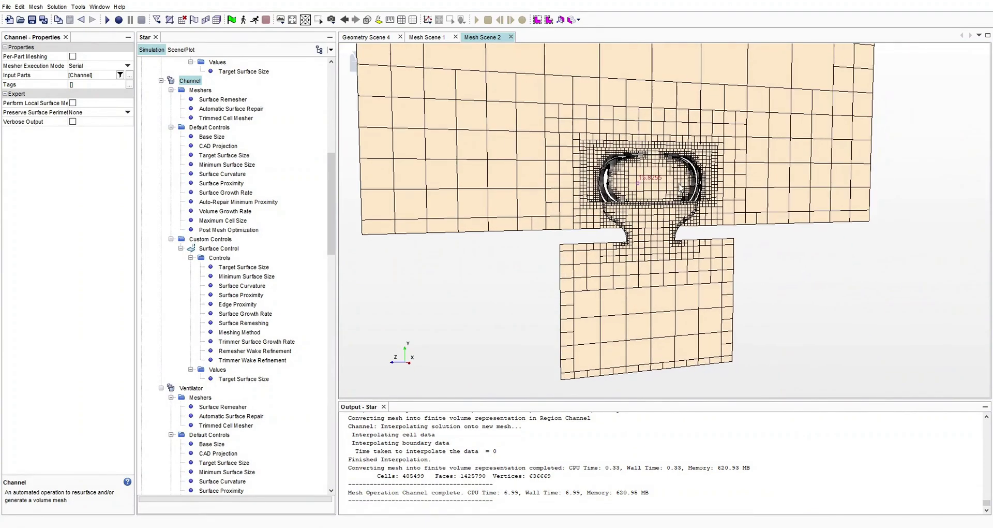
- Collapse the Channel controls, meshers and geometry Operations branches in the tree
click(171, 239)
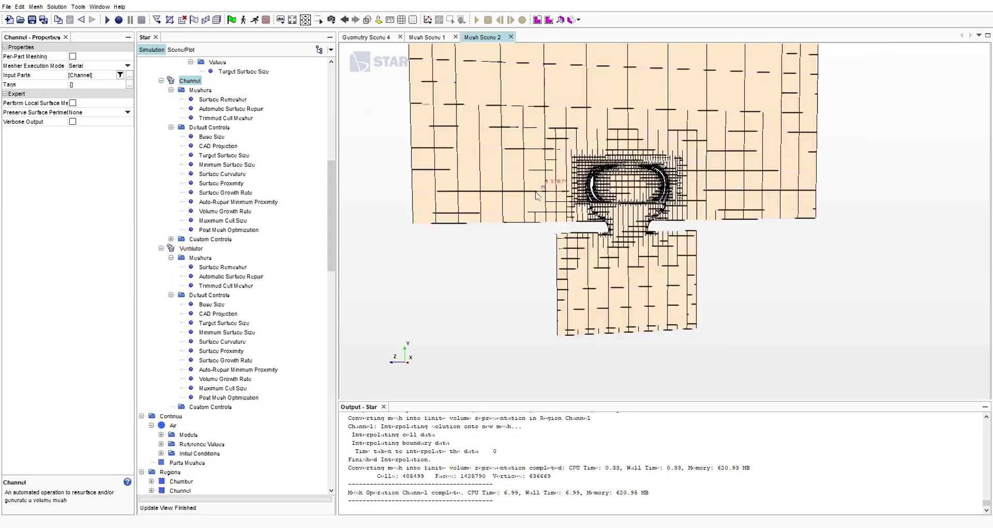
click(171, 127)
click(171, 90)
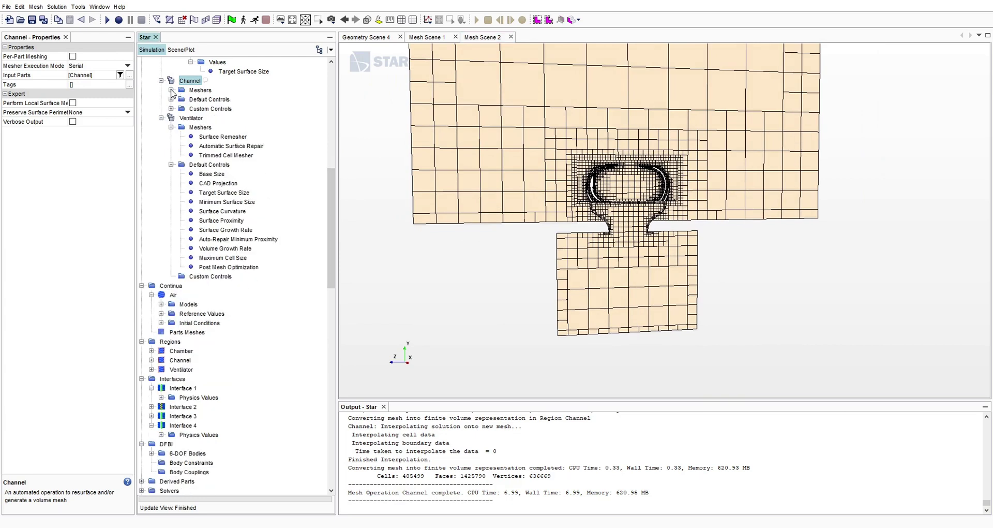
scroll(168, 163, up, 7)
scroll(170, 165, up, 8)
click(151, 164)
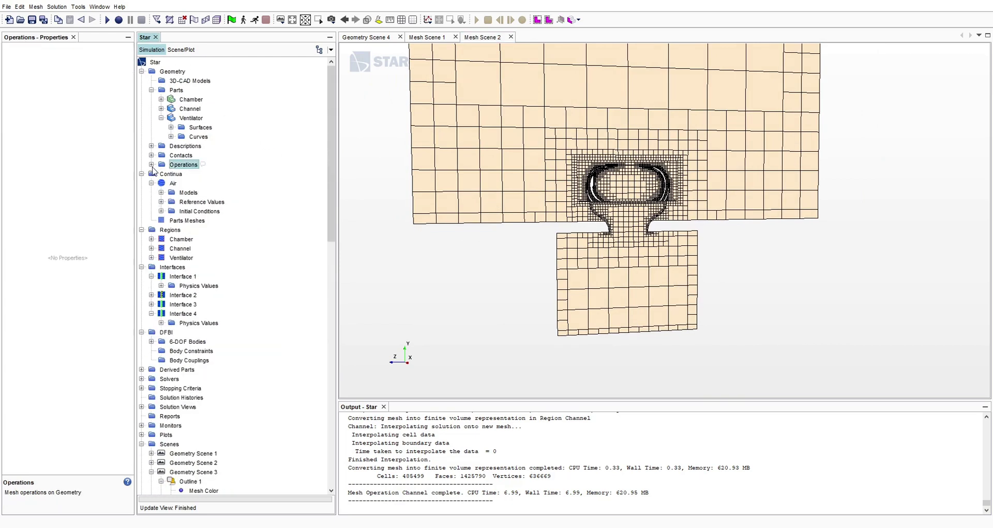
drag(690, 208, 563, 206)
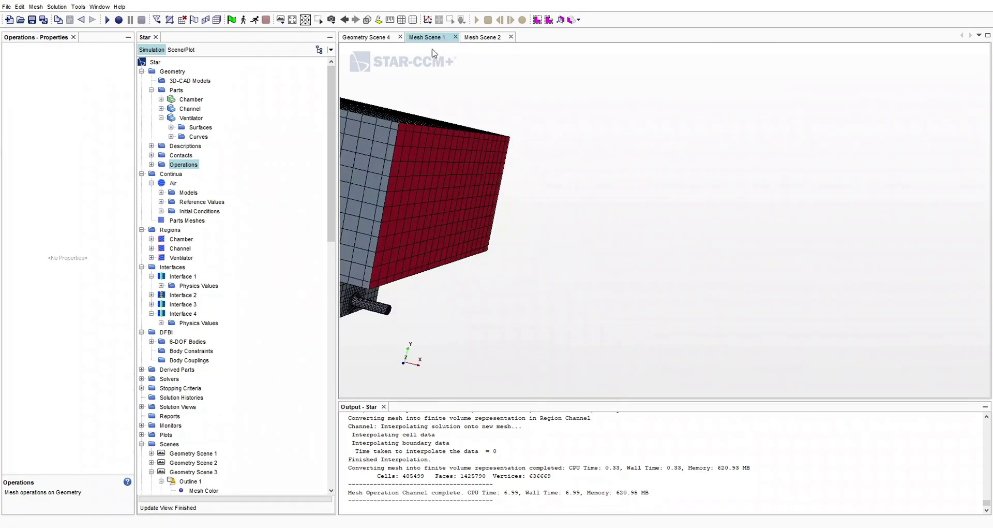
- Compare the mesh in Mesh Scene 2 and Mesh Scene 1, ending on a flat side view
click(486, 37)
scroll(485, 88, up, 4)
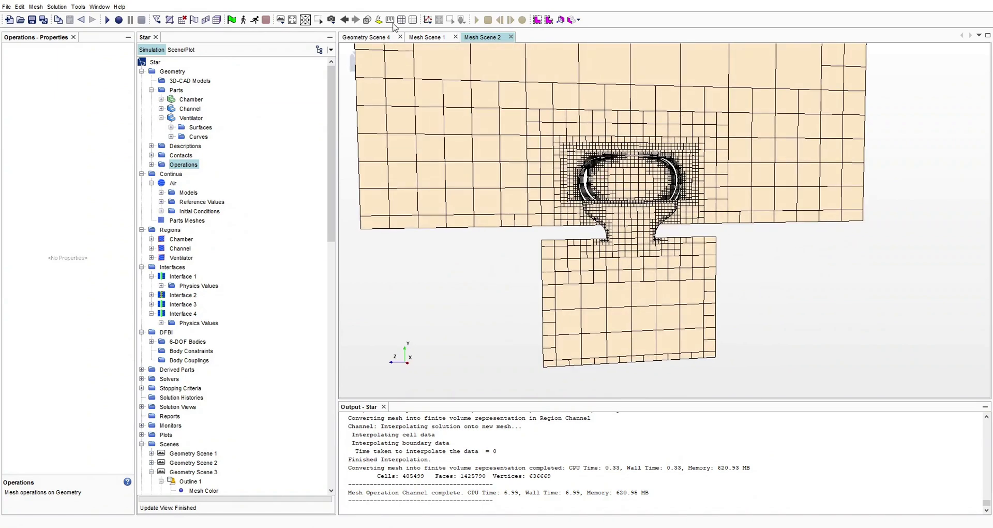
click(432, 37)
drag(458, 196, 463, 369)
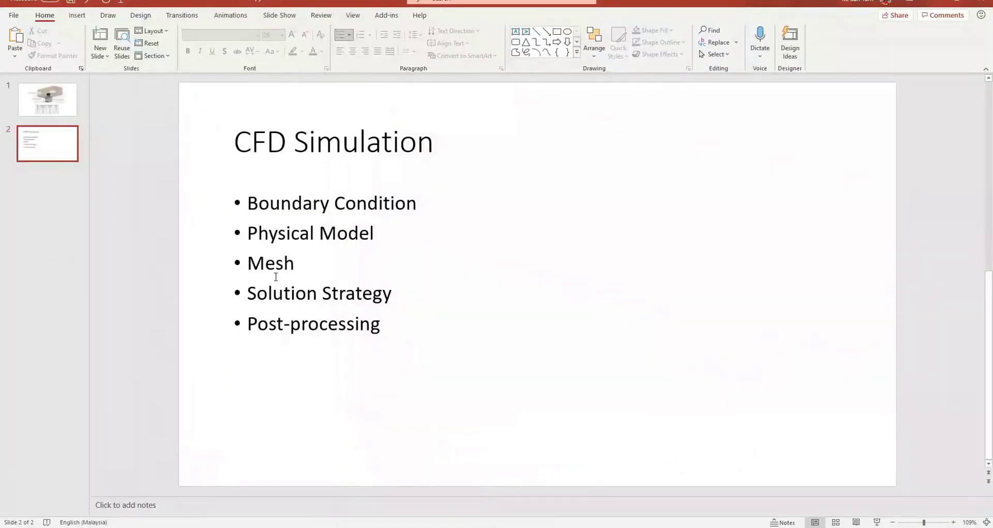
click(265, 257)
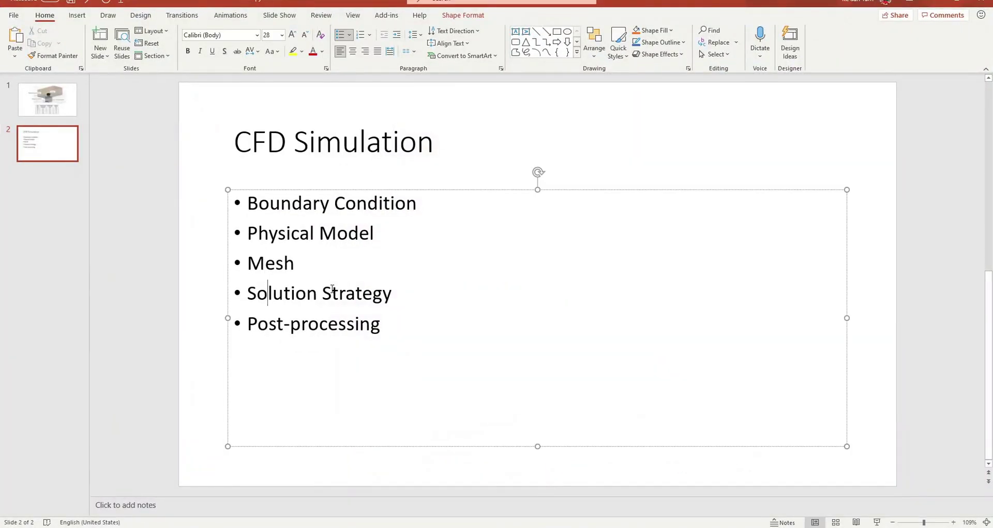
drag(248, 293, 396, 299)
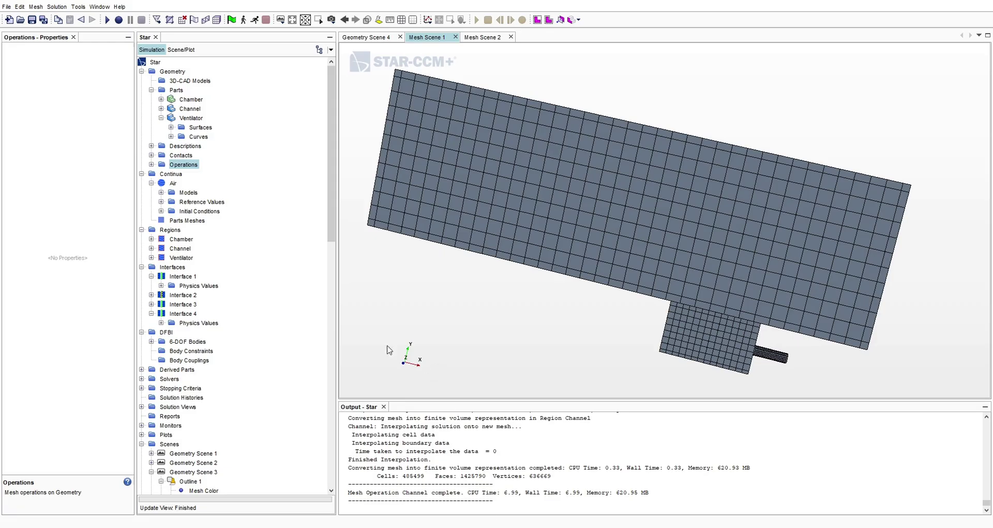
scroll(249, 305, down, 6)
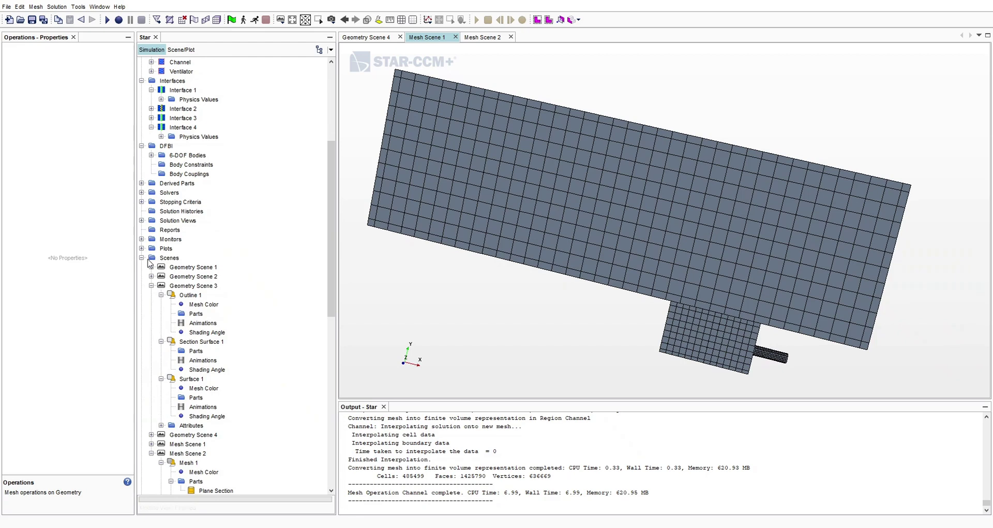
- Collapse the Scenes branch and view the whole meshed box and pipe
click(141, 258)
drag(672, 245, 582, 252)
drag(853, 274, 574, 284)
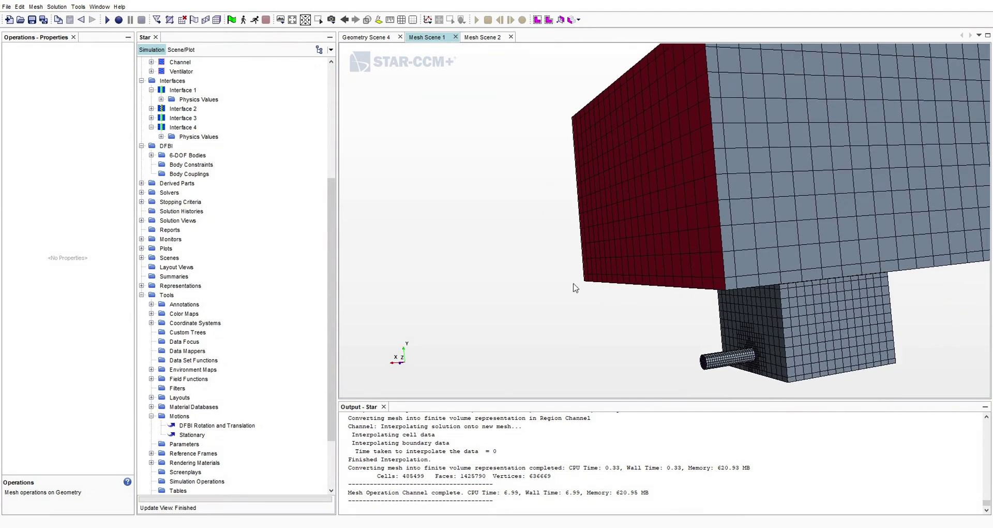
drag(806, 259, 501, 277)
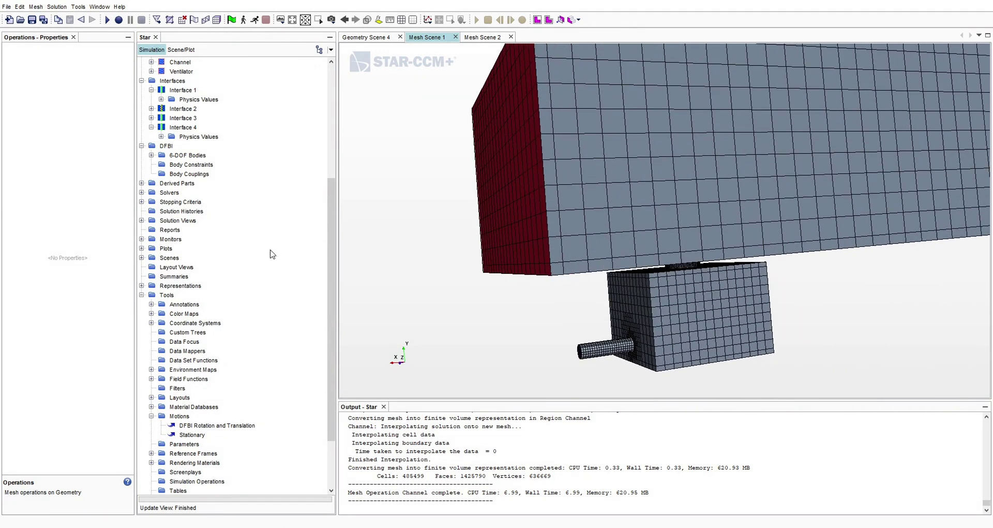
- Collapse Tools and Interfaces, expand Derived Parts and Solvers, and bring up the Reports options
click(142, 296)
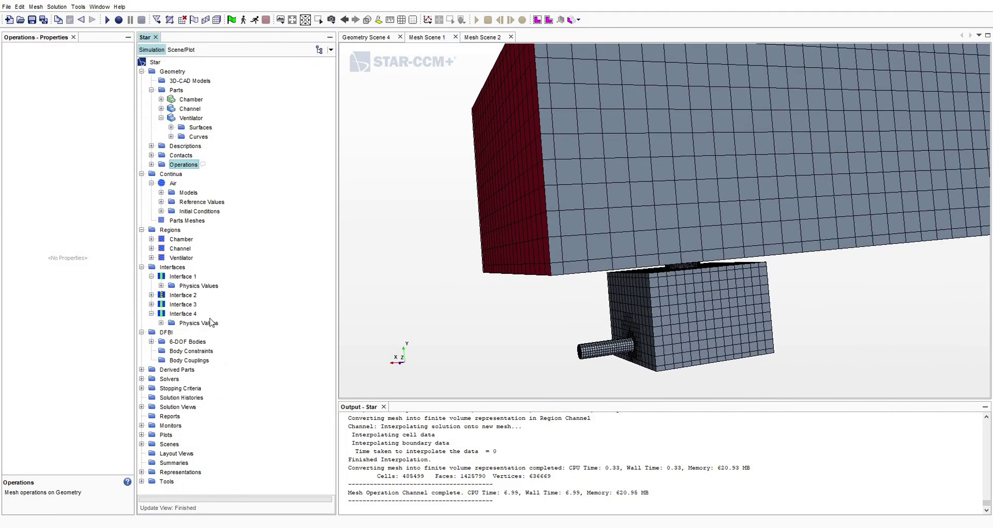
click(141, 268)
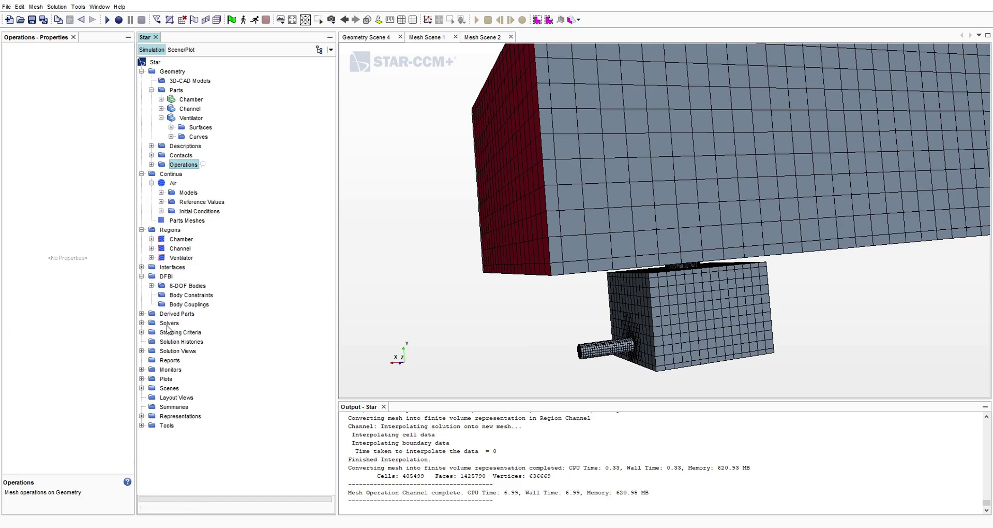
click(141, 314)
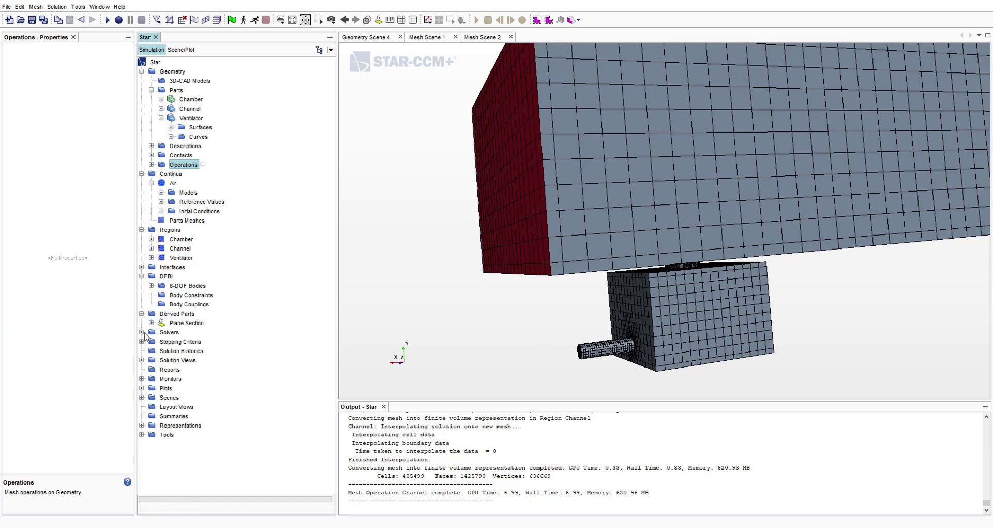
click(142, 332)
scroll(199, 348, down, 1)
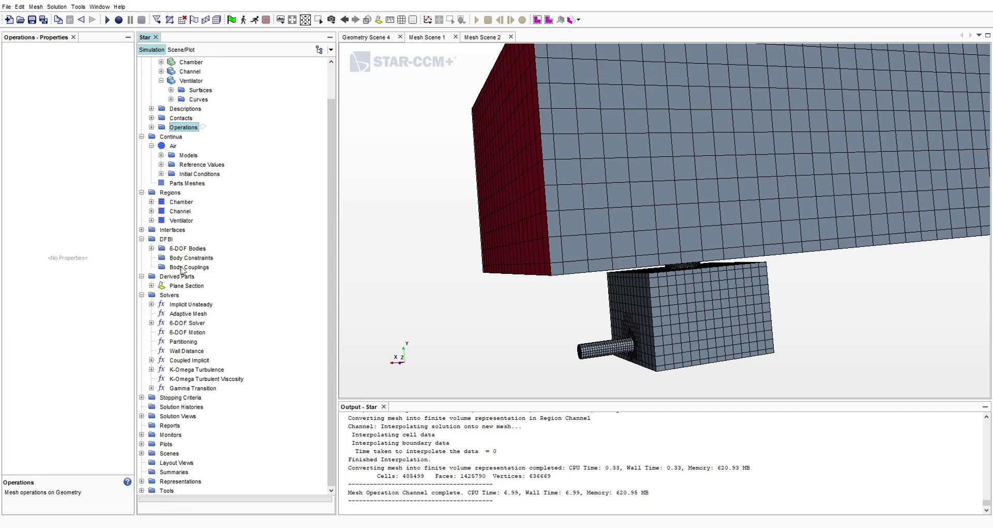
click(168, 426)
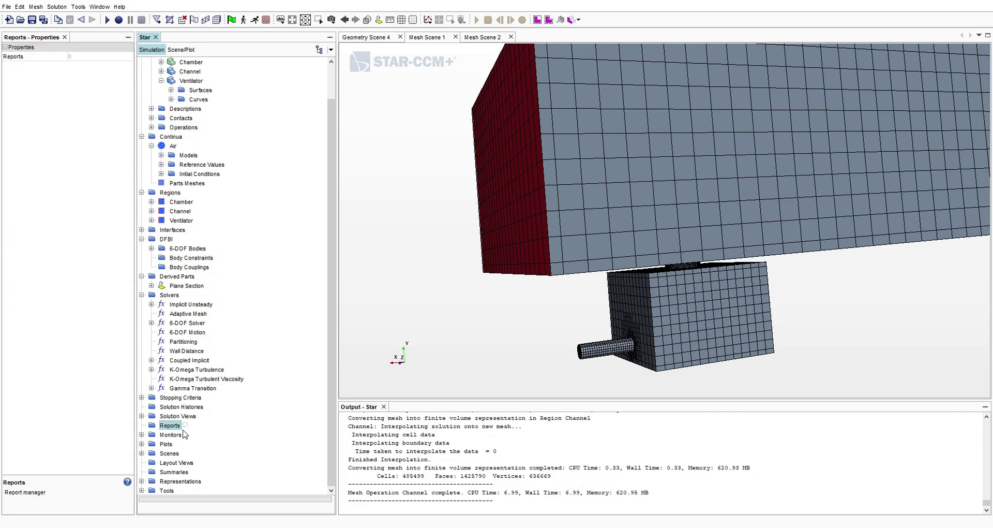
right_click(172, 431)
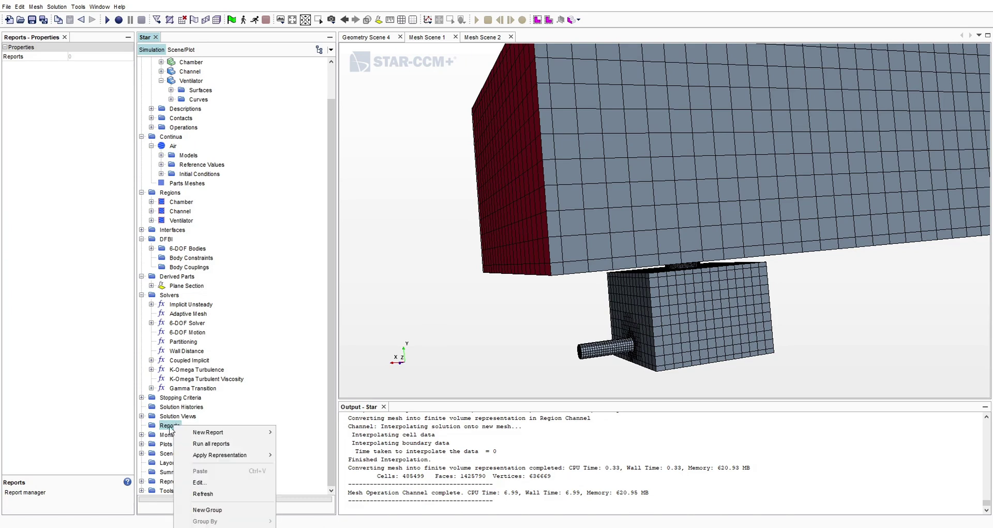
- Create an Element Count report covering all regions: Chamber, Channel and Ventilator
mouse_move(202, 433)
mouse_move(292, 437)
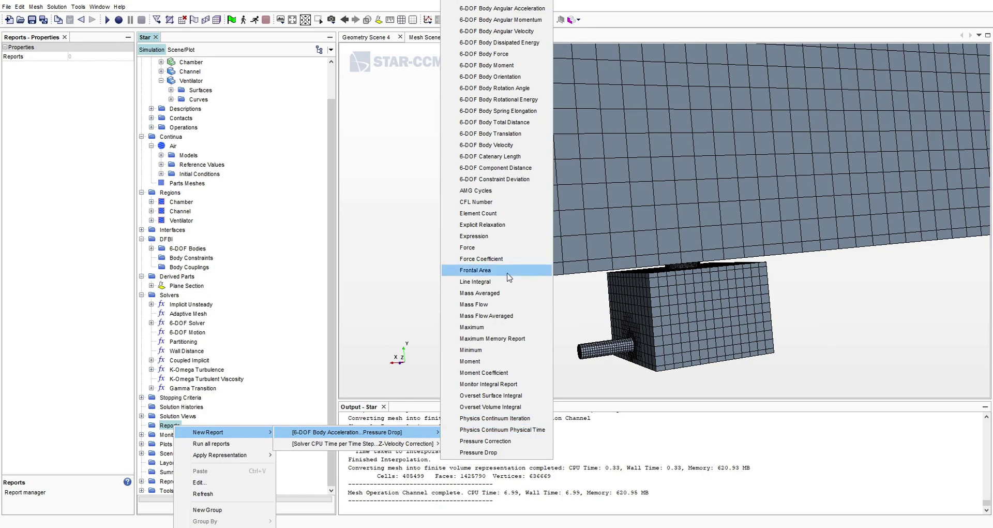
click(478, 213)
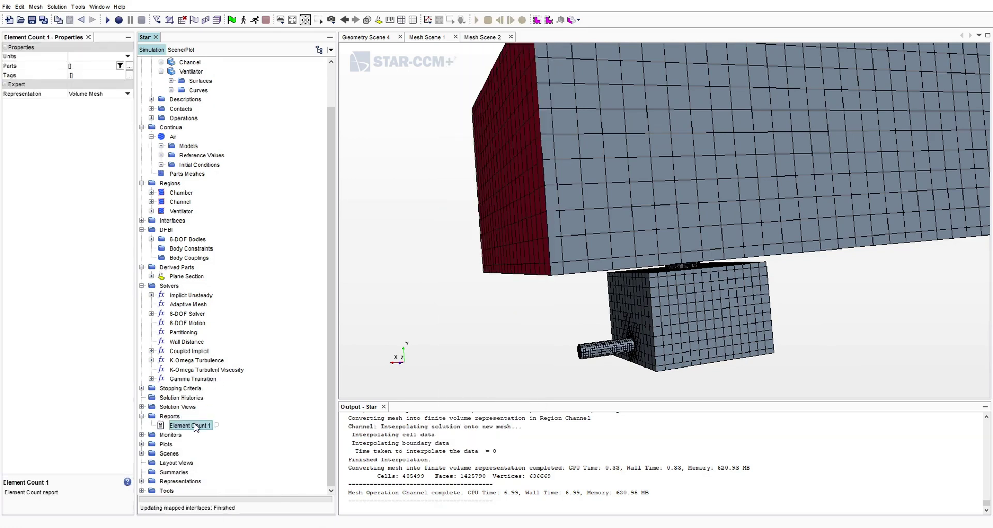
right_click(195, 426)
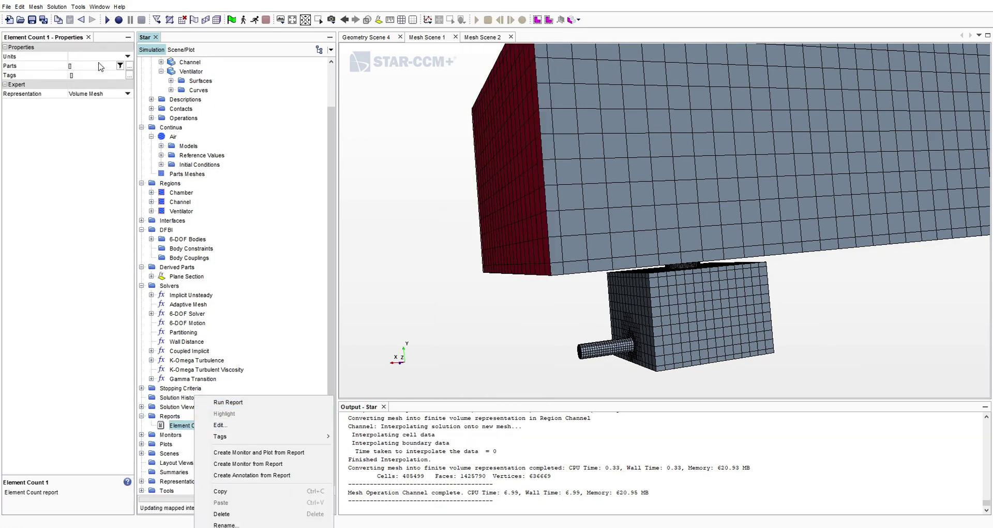
click(129, 66)
click(249, 75)
click(233, 75)
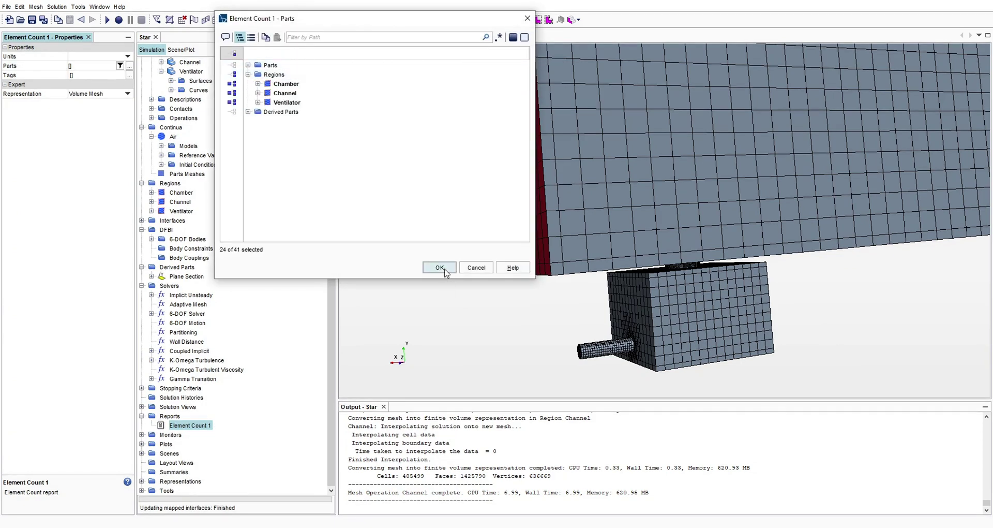
click(440, 267)
- Run Element Count 1 and read its 6.990870e+05 element total in the enlarged Output panel
right_click(178, 428)
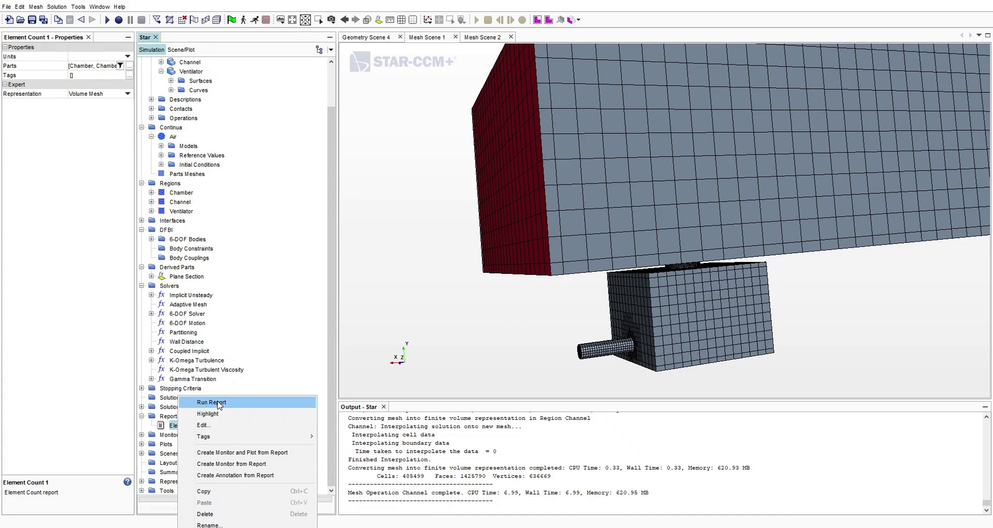
click(217, 408)
drag(548, 399, 548, 345)
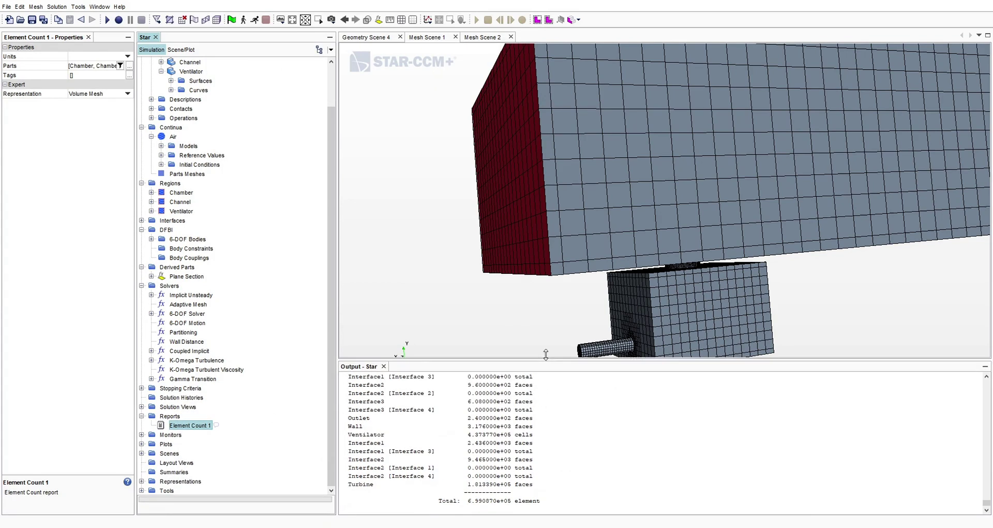
scroll(516, 373, up, 5)
scroll(515, 388, down, 5)
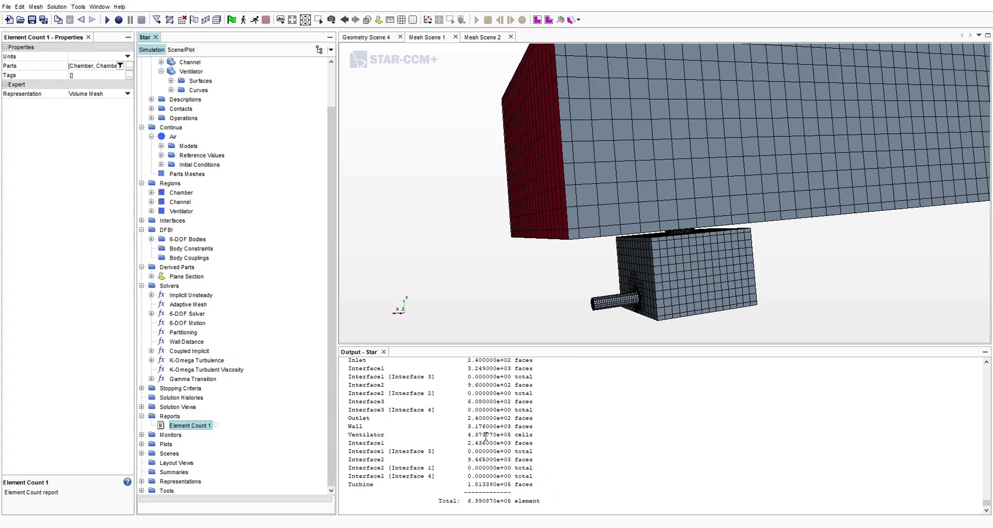
scroll(649, 212, down, 3)
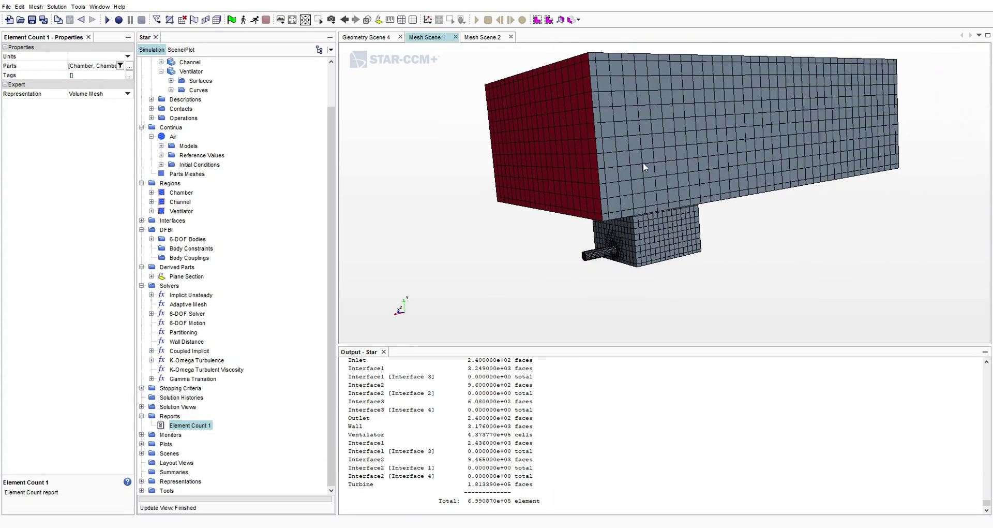
middle_drag(654, 172, 579, 179)
drag(580, 179, 498, 107)
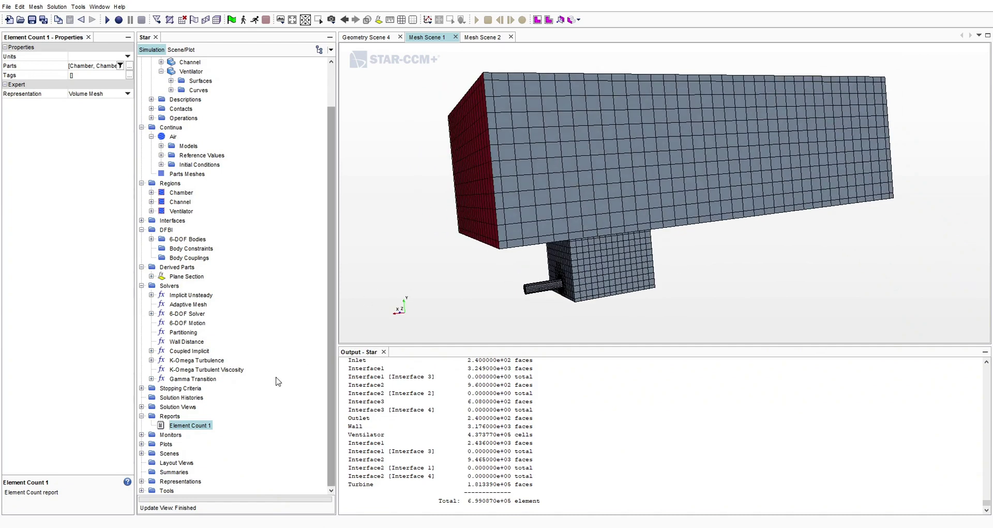
right_click(177, 415)
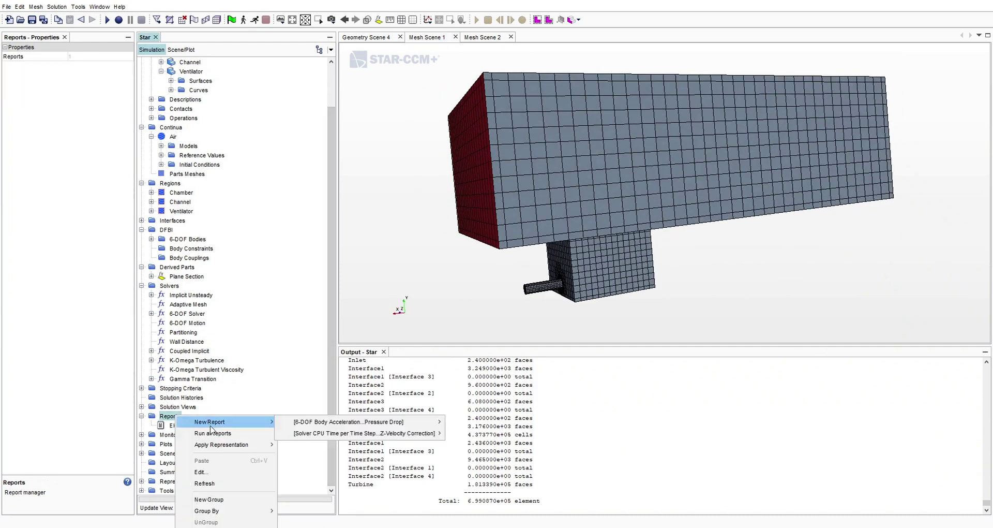
- Close the open report menus and rotate the mesh view
mouse_move(233, 422)
mouse_move(362, 426)
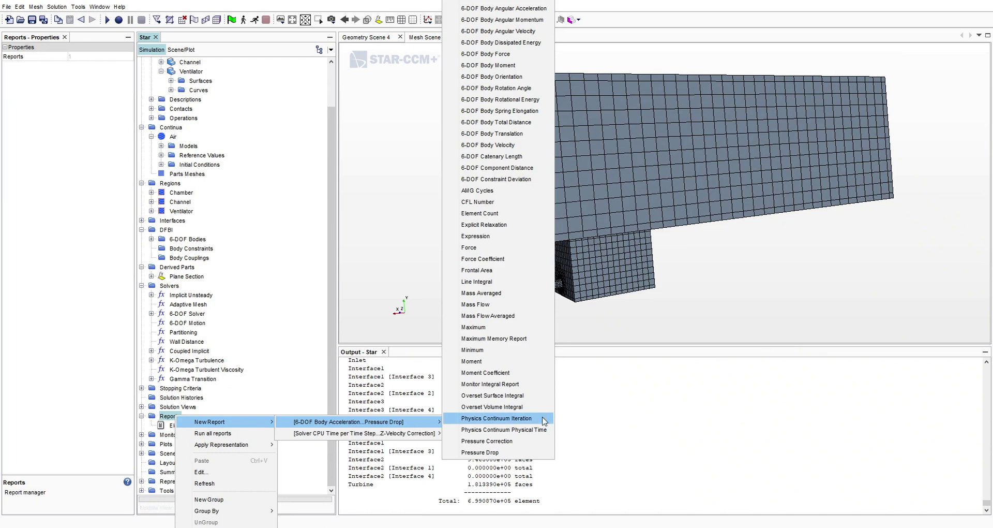
click(687, 343)
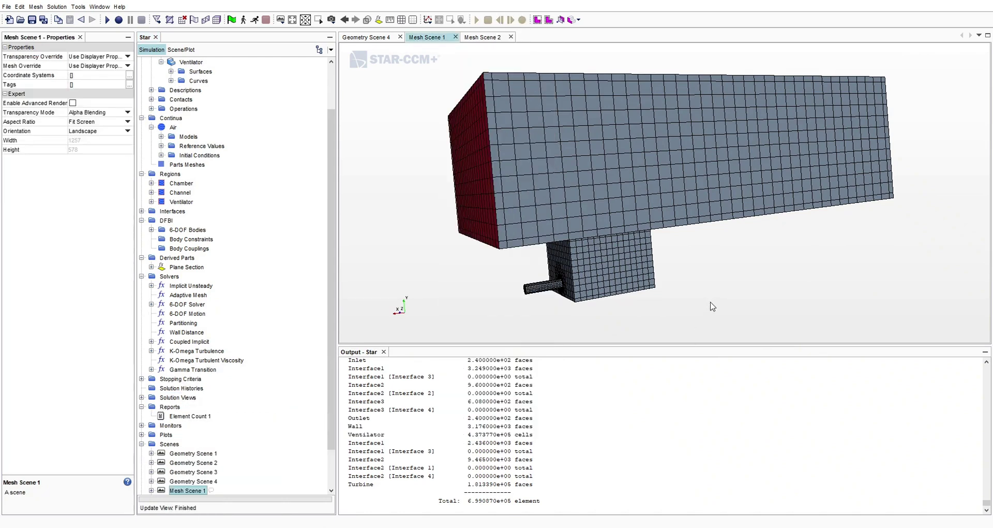
drag(709, 306, 714, 215)
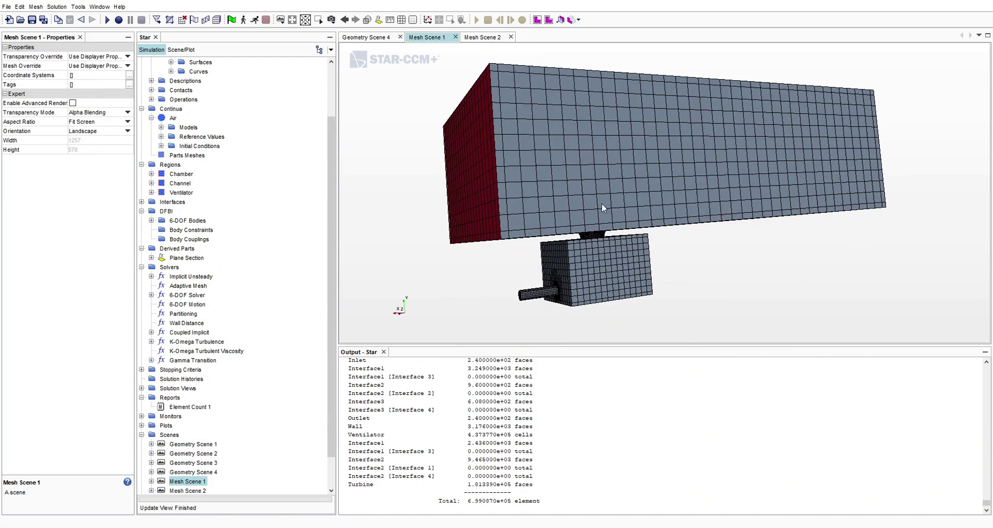
scroll(186, 434, down, 2)
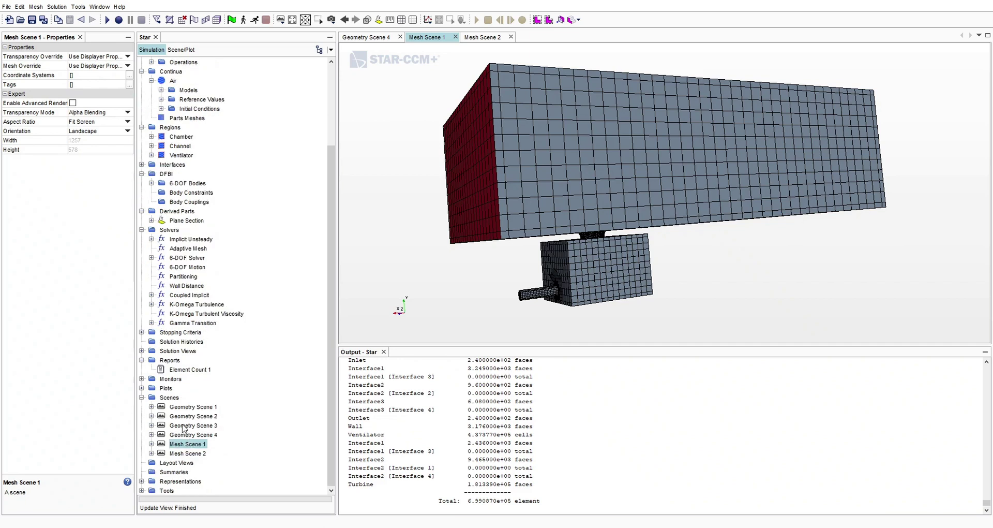
- Add a new 6-DOF Body Angular Velocity report under Reports
right_click(176, 361)
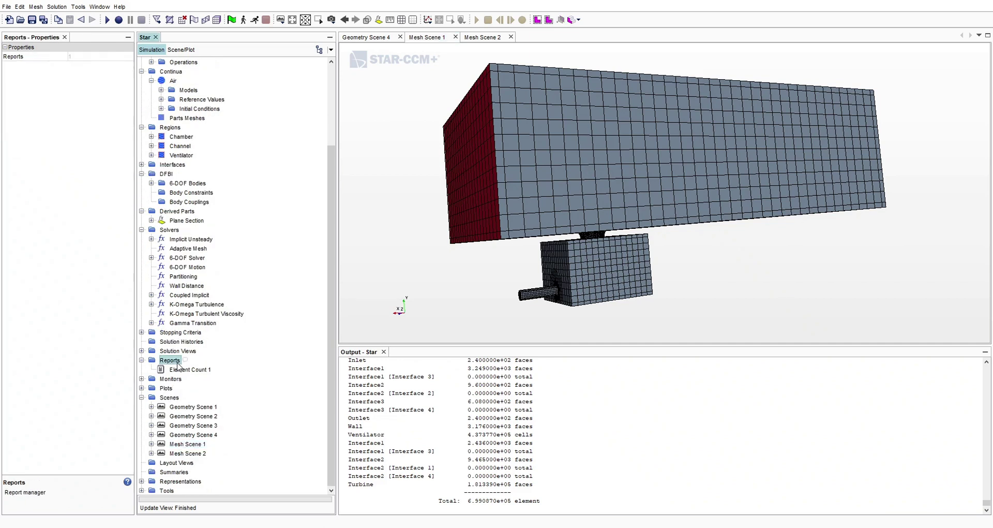
mouse_move(212, 370)
mouse_move(376, 372)
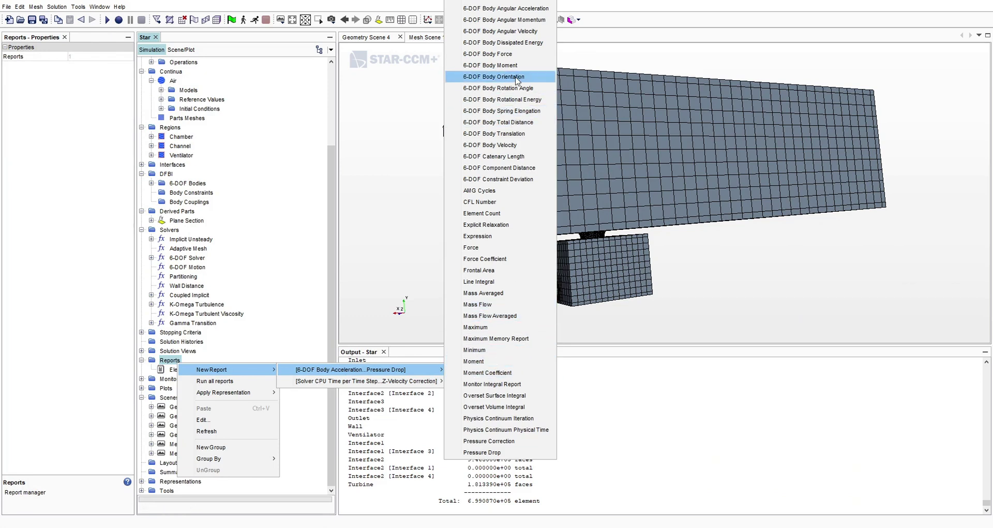
click(538, 31)
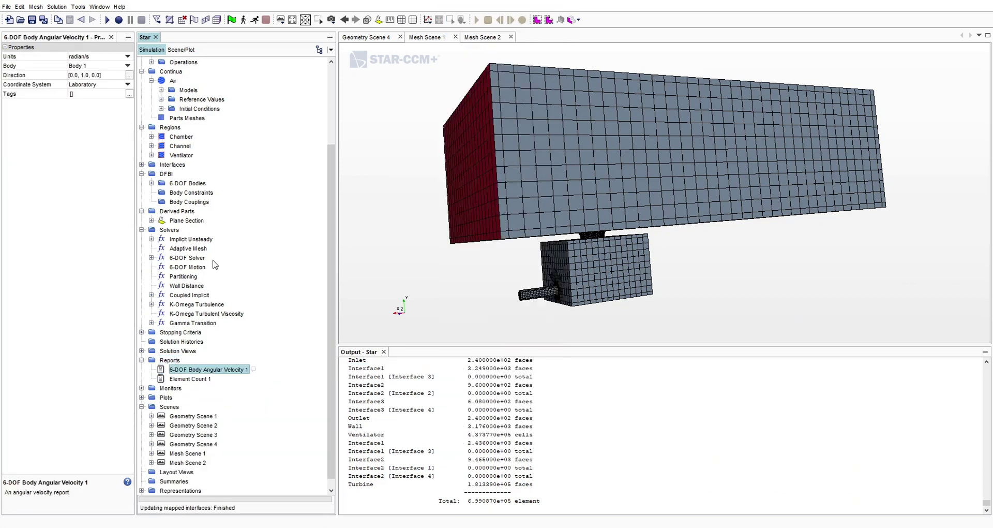
- Set the report's direction to [0.0, -1.0, 0.0] and its units to rpm
click(85, 76)
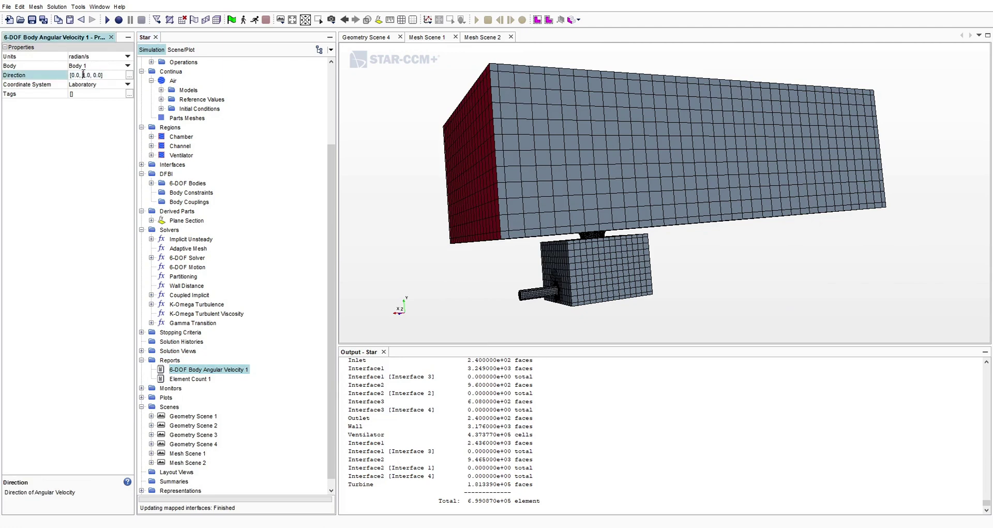
text(-)
key(Return)
click(92, 58)
click(93, 57)
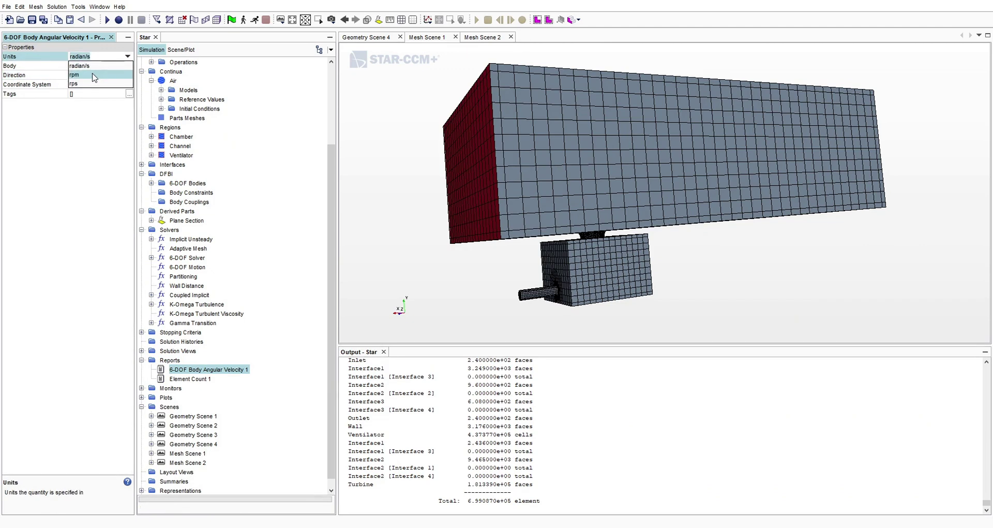
click(94, 76)
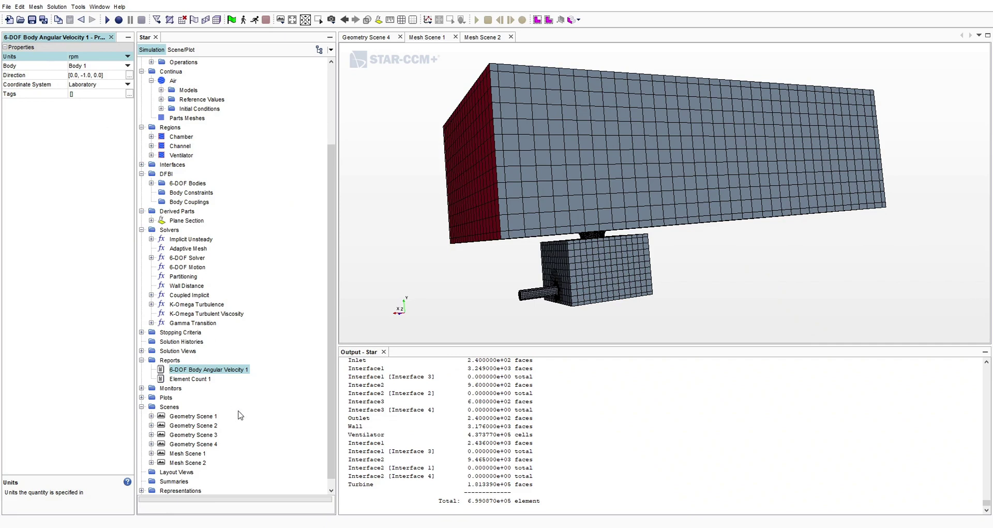
- Create a monitor and plot from the 6-DOF Body Angular Velocity 1 report
scroll(231, 392, down, 1)
right_click(203, 361)
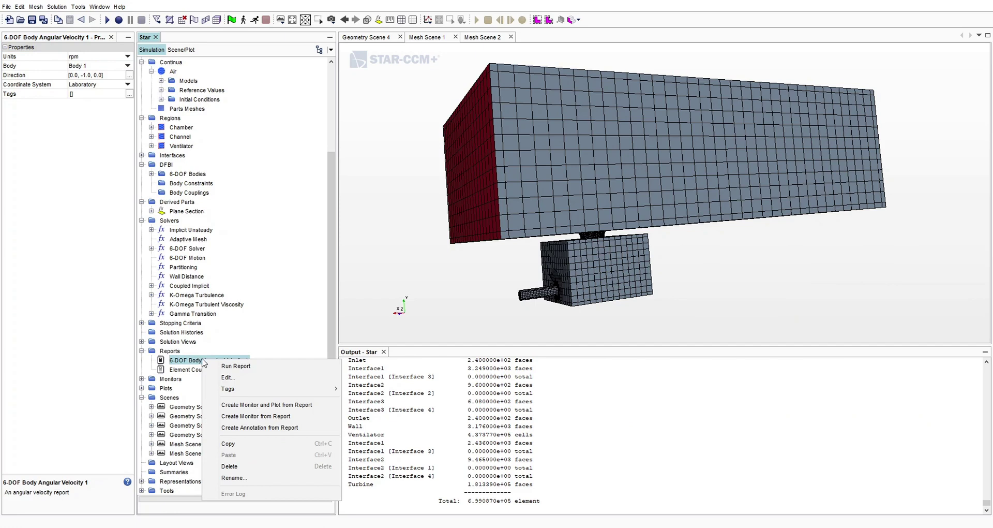
click(261, 405)
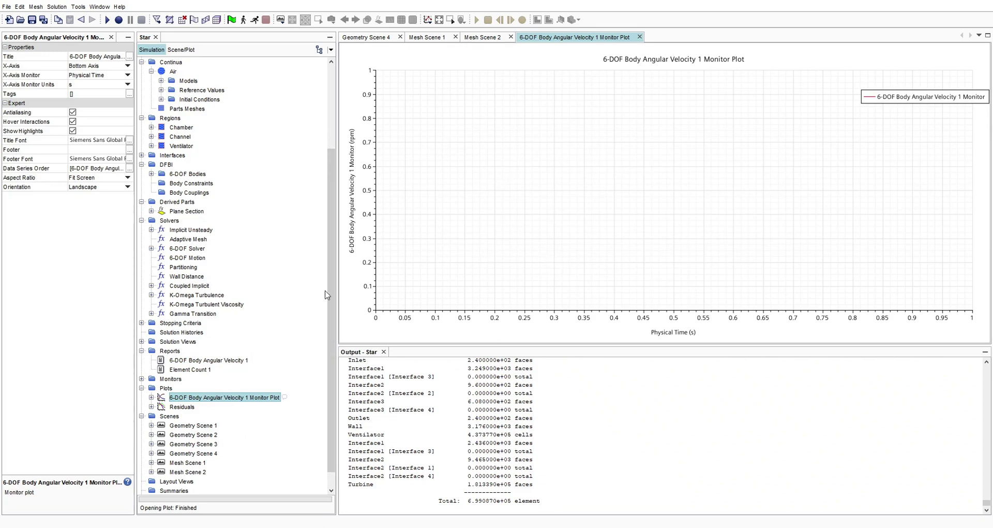
scroll(223, 351, down, 1)
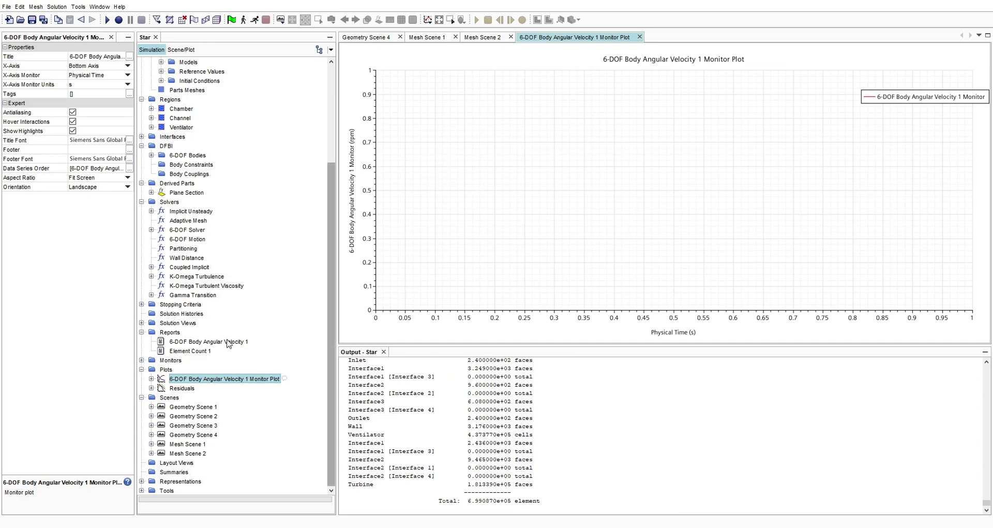
click(171, 333)
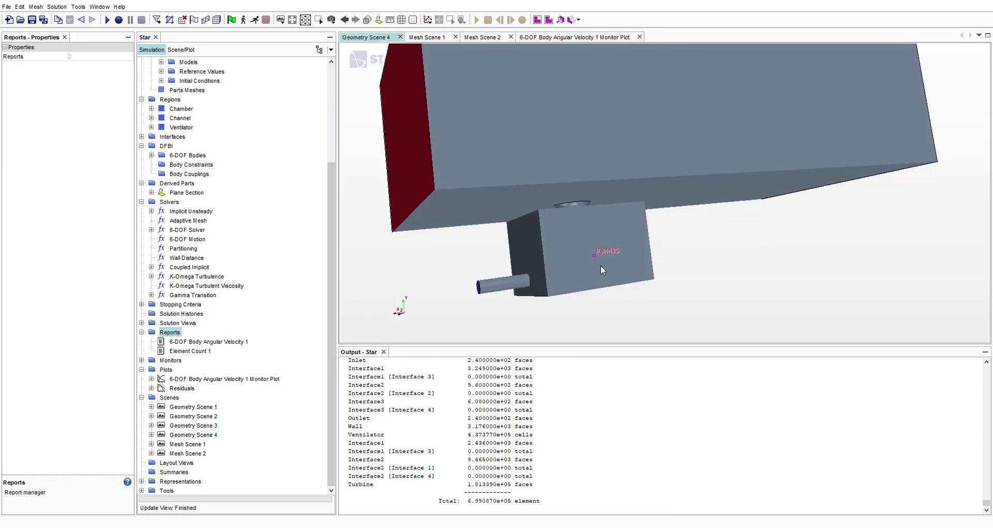
- Add a new 6-DOF Body Angular Acceleration report for Body 1
drag(600, 265, 614, 268)
right_click(168, 334)
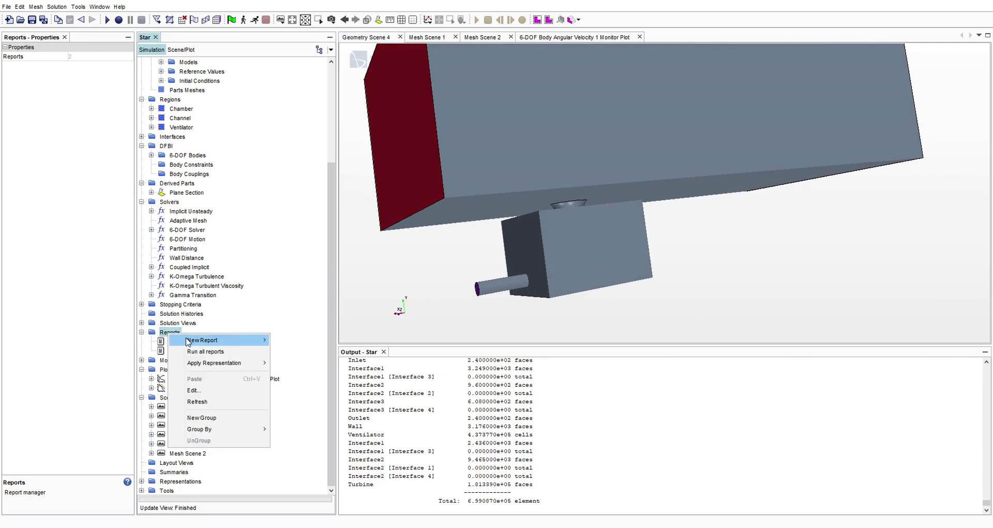
mouse_move(237, 343)
mouse_move(293, 342)
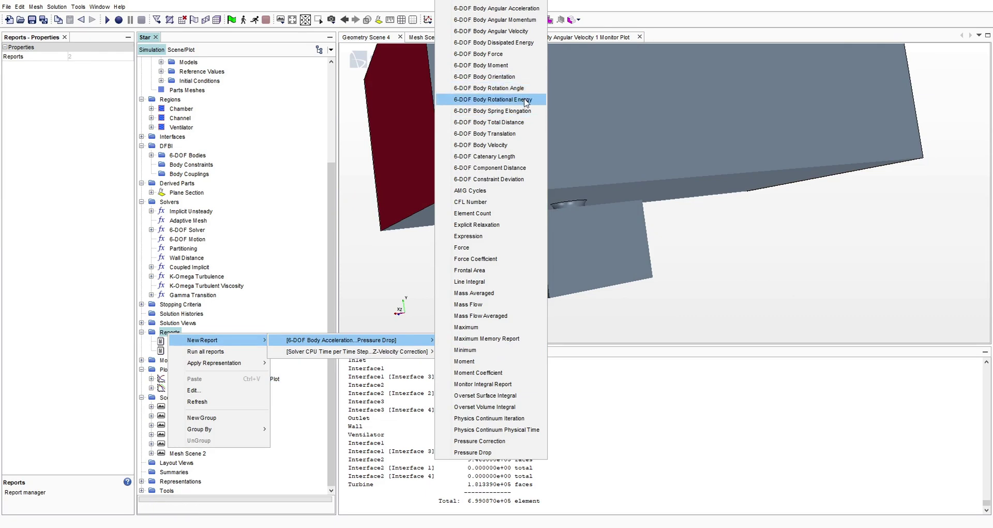
click(536, 11)
- Reverse the acceleration report's direction to [0.0, -1.0, 0.0]
click(86, 75)
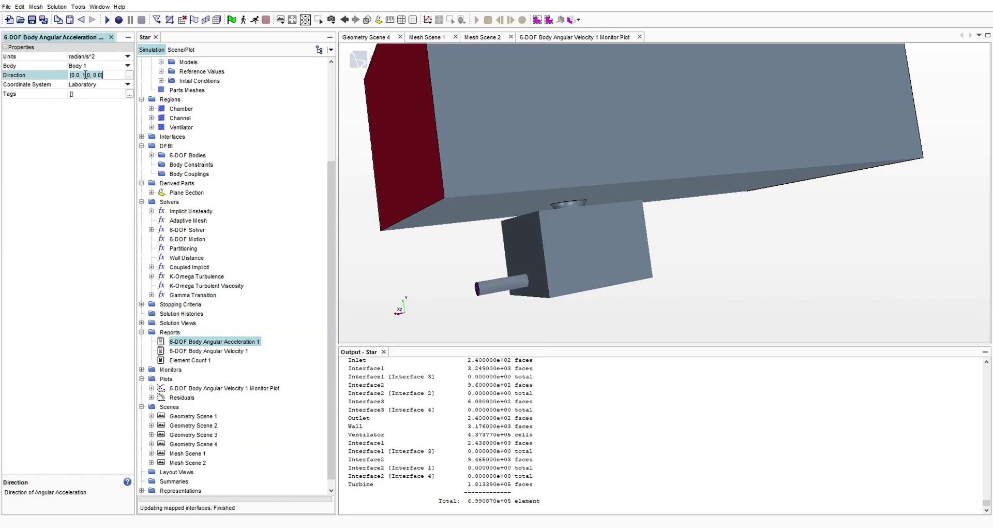
click(84, 76)
text(-)
key(Return)
key(Up)
key(Up)
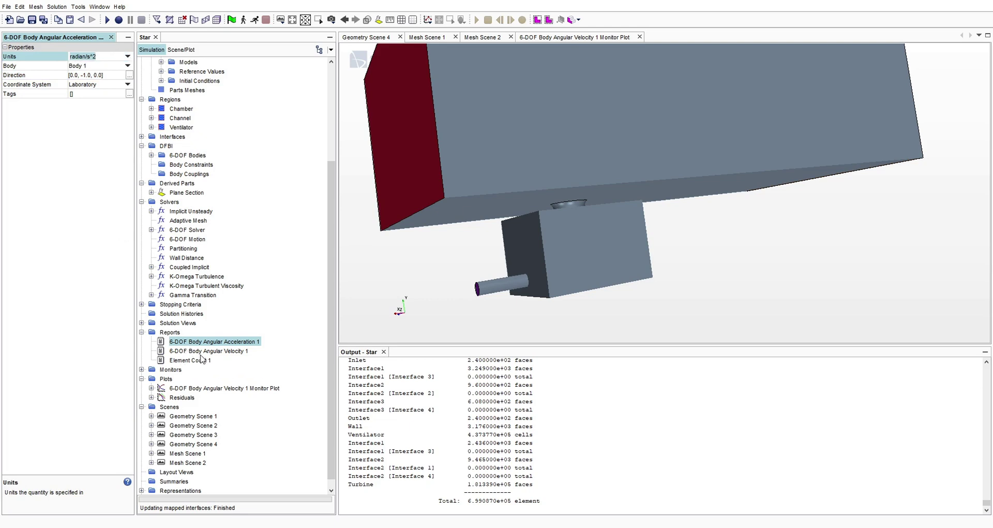
click(179, 334)
right_click(174, 332)
- Add a Surface Integral report under Reports
mouse_move(340, 346)
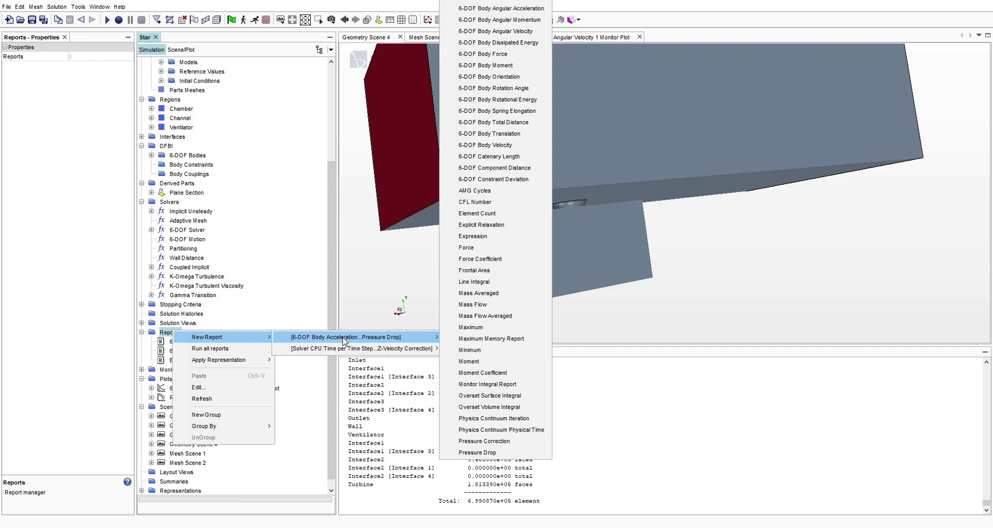
mouse_move(432, 337)
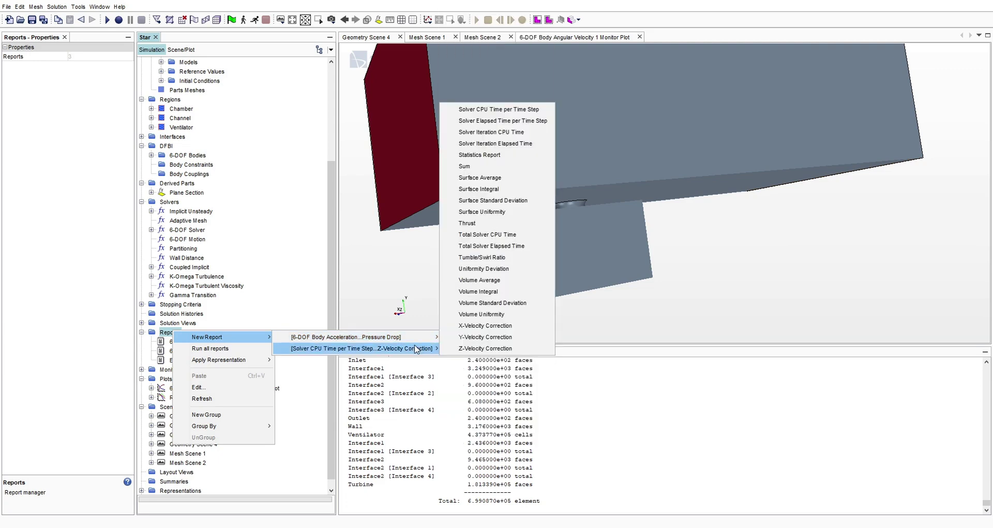
click(525, 190)
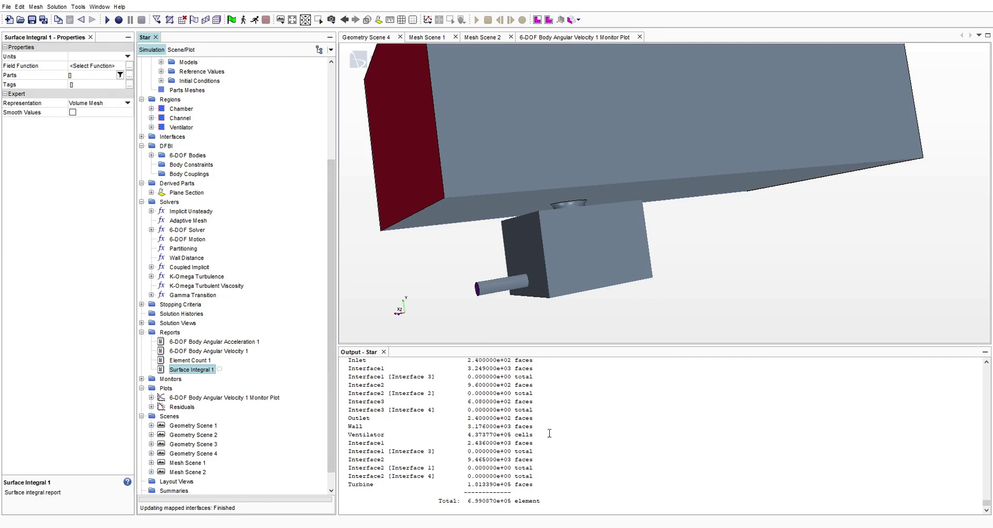
- Orbit the geometry scene to inspect the box and inlet pipe
scroll(618, 293, up, 3)
drag(534, 281, 427, 314)
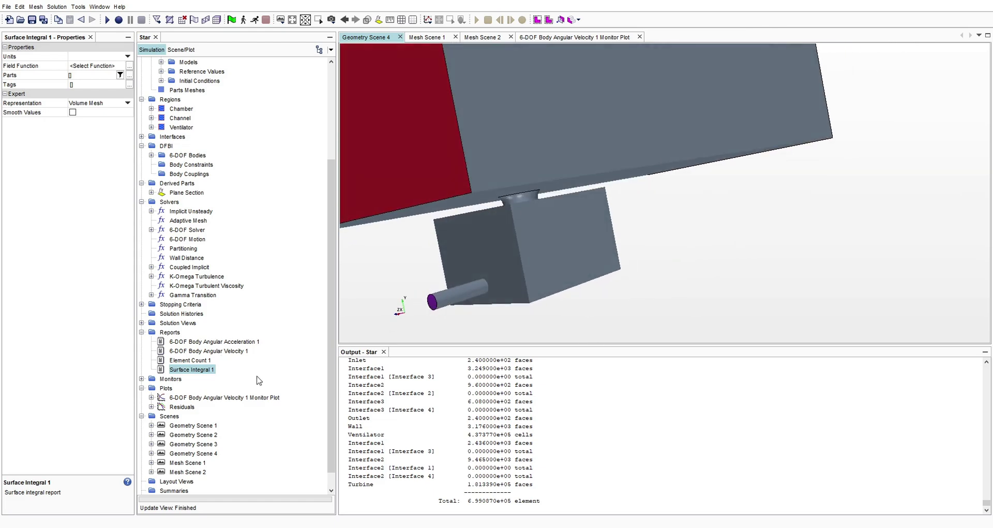
drag(478, 281, 447, 300)
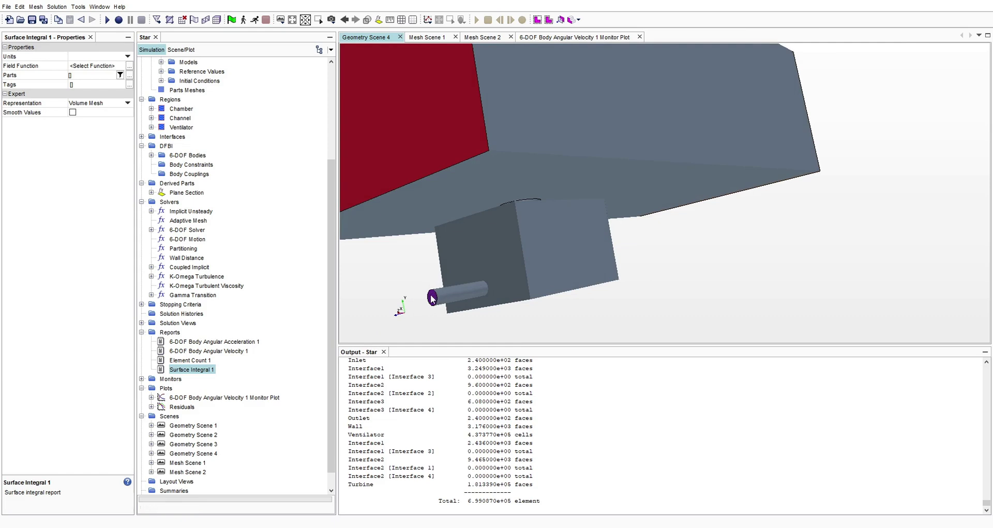
drag(429, 295, 416, 302)
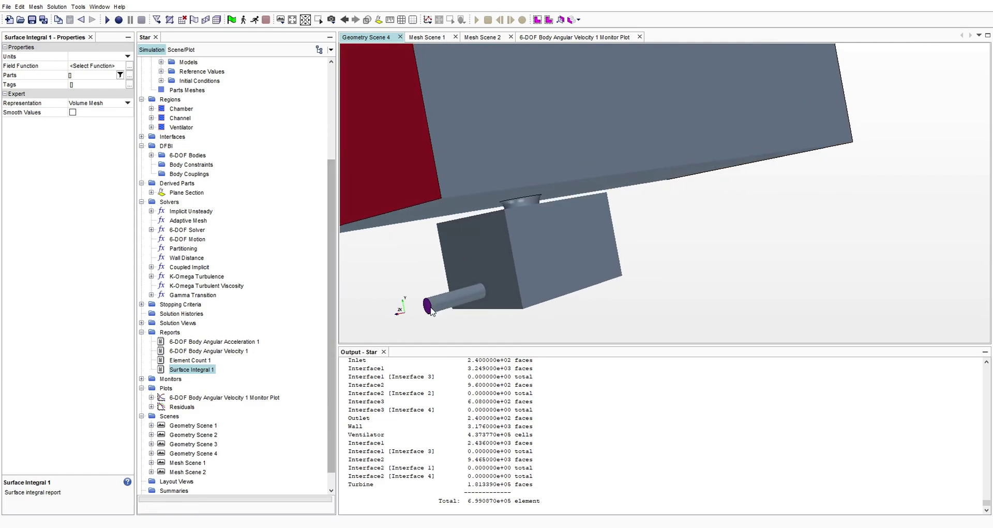
mouse_move(449, 304)
mouse_down()
mouse_move(498, 292)
mouse_move(447, 304)
mouse_up()
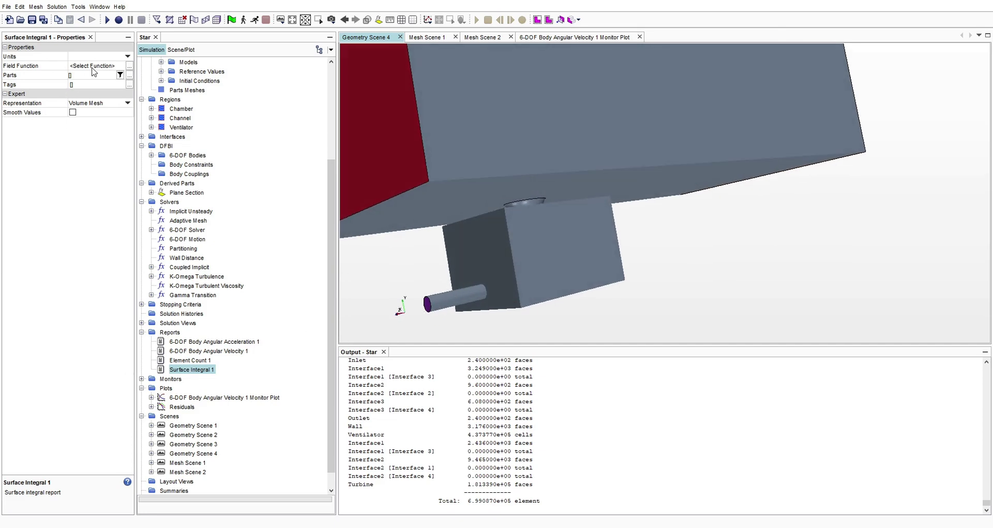
- Set the Surface Integral 1 field function to Mass Flow Rate
click(129, 65)
text(mass)
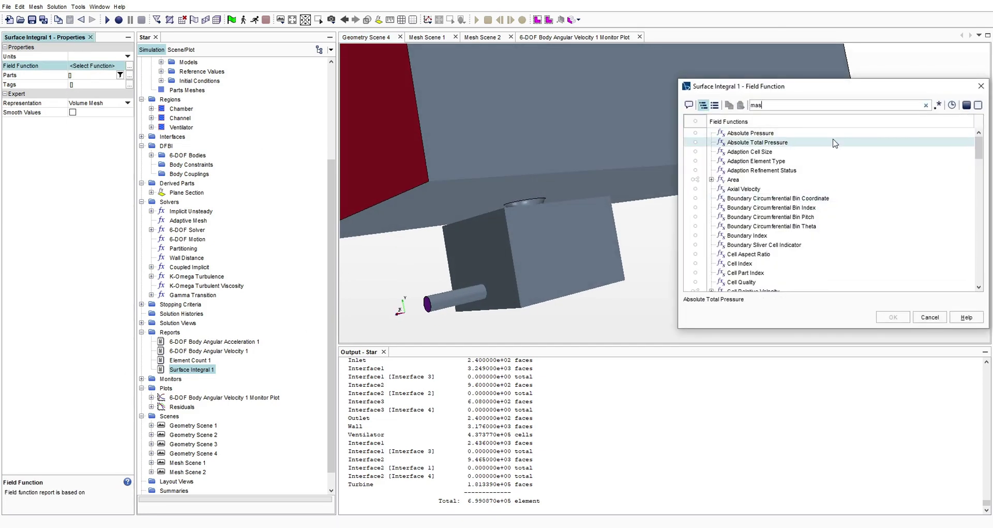
click(745, 133)
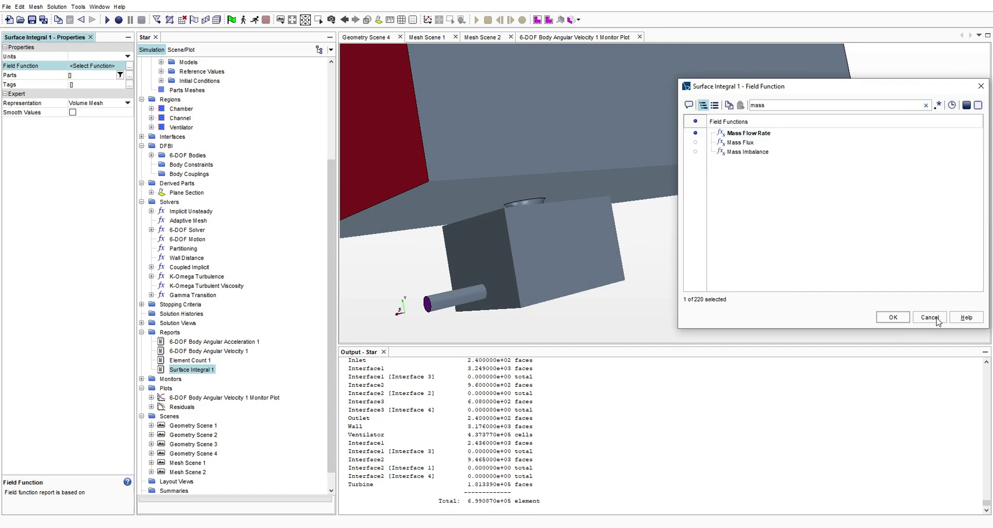
click(894, 317)
- Open the report's Parts list and browse the Chamber and Ventilator region boundaries
click(130, 75)
click(253, 85)
click(248, 83)
click(249, 74)
click(270, 65)
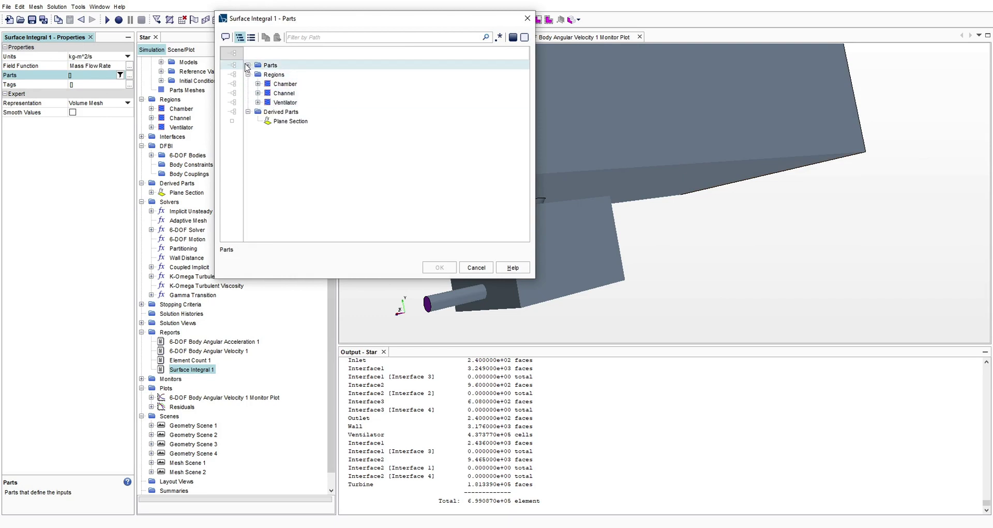
click(249, 65)
click(285, 112)
click(285, 130)
click(257, 130)
click(327, 159)
key(Down)
key(Down)
key(Down)
key(Up)
key(Up)
key(Up)
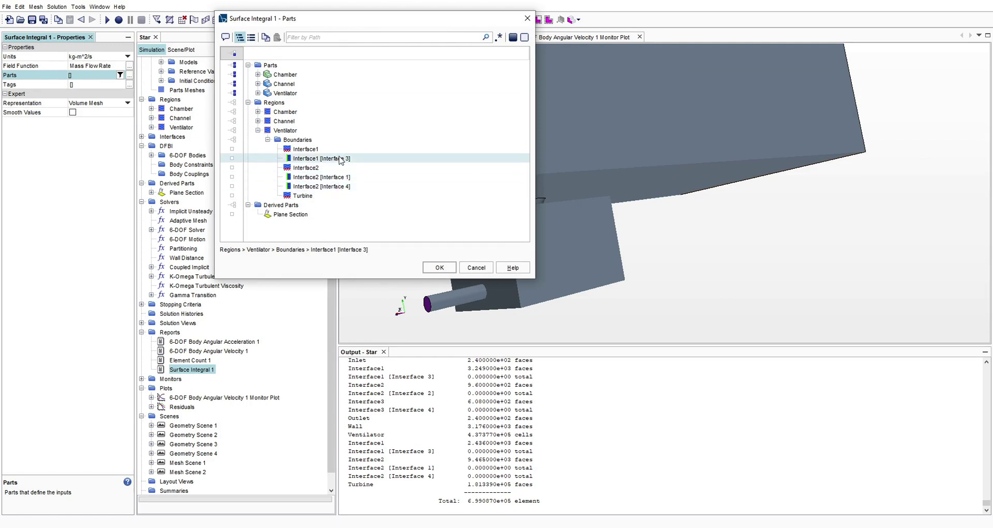
key(Up)
key(Down)
key(Down)
key(Down)
key(Down)
key(Up)
key(Up)
key(Up)
key(Up)
key(Down)
key(Down)
key(Down)
key(Down)
key(Down)
key(Down)
- Check the Chamber's Inflow boundary as the report's only part and confirm
key(Up)
key(Up)
key(Up)
key(Up)
key(Up)
key(Up)
key(Up)
key(Up)
key(Up)
key(Up)
key(Up)
key(Up)
key(Up)
key(Up)
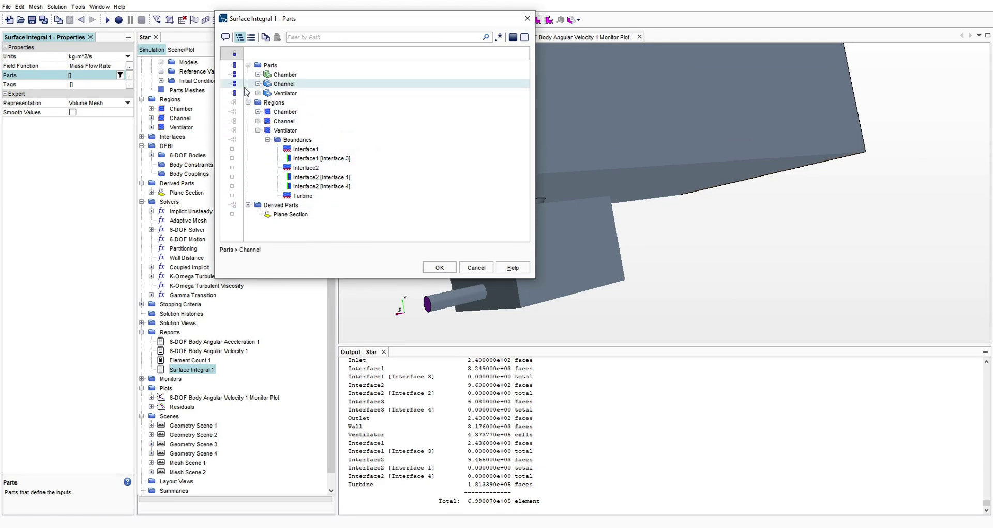
key(Up)
key(Left)
key(Down)
key(Down)
key(Down)
key(Down)
key(Down)
key(Down)
key(Down)
key(Down)
key(Down)
key(Down)
key(Down)
key(Down)
key(Down)
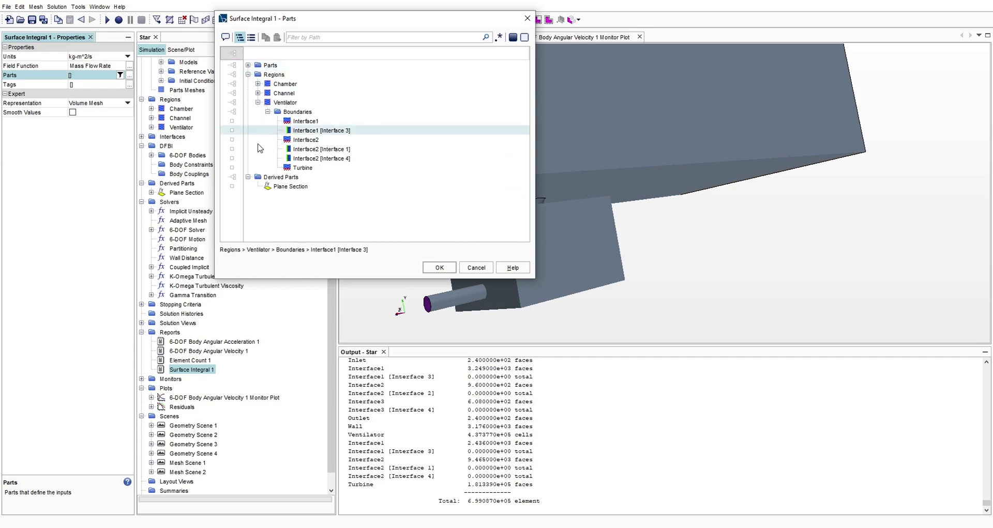
key(Up)
key(Up)
key(Up)
key(Up)
key(Up)
key(Up)
key(Up)
key(Up)
key(Up)
key(Up)
key(Up)
key(Up)
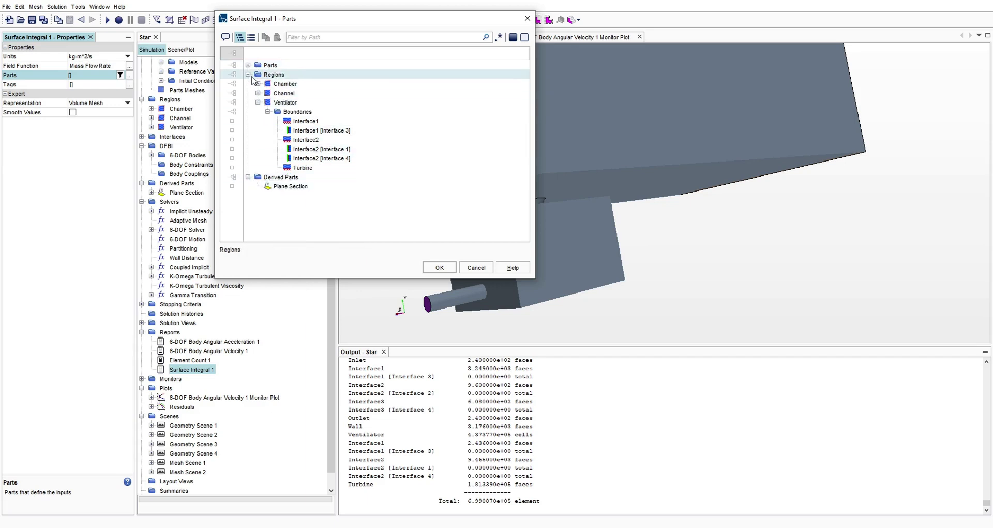
key(Down)
key(Down)
key(Down)
key(Up)
key(Up)
key(Right)
key(Down)
key(Down)
key(Down)
key(Down)
key(Down)
key(Up)
key(Up)
key(Up)
key(space)
key(Down)
key(Down)
click(439, 267)
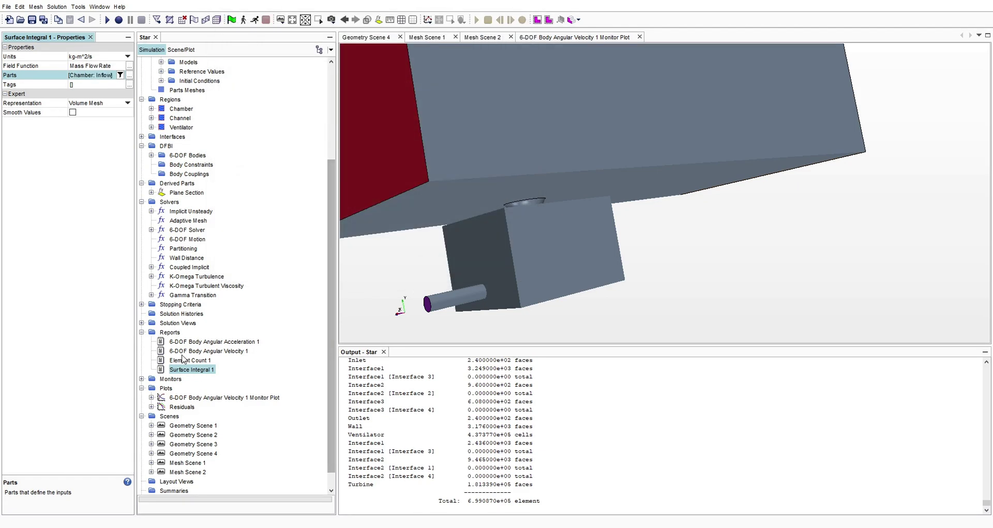
- Rename Surface Integral 1 to 'Mass Flow Rate Inflow'
click(195, 371)
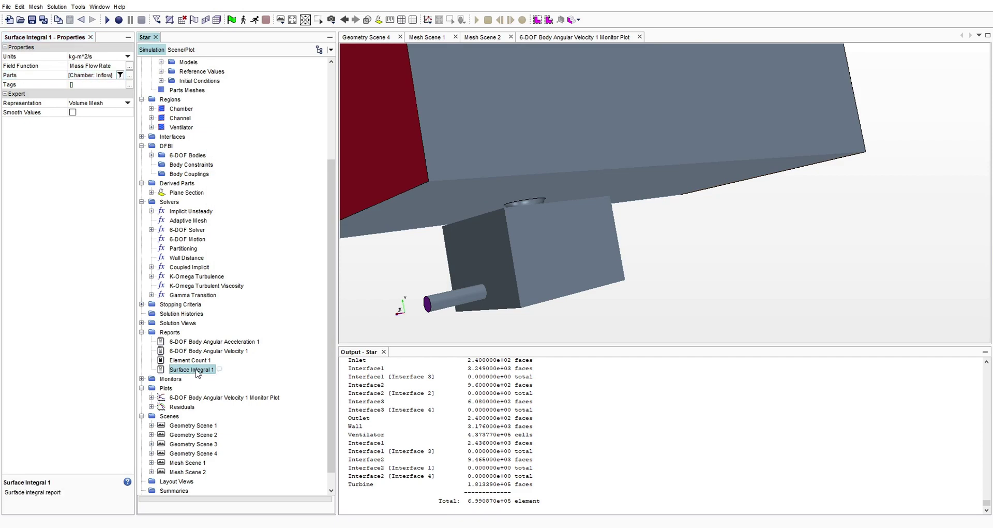
text(Ma)
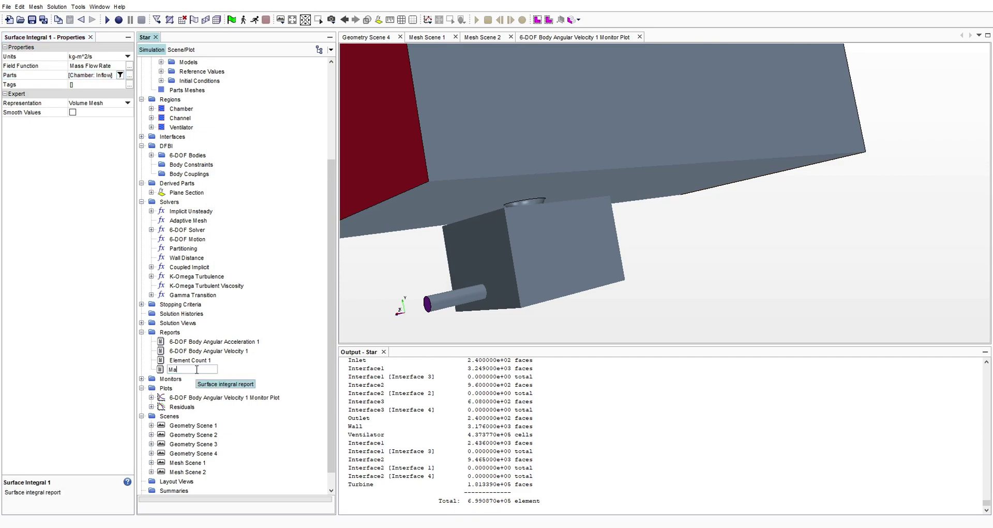
text(ss Flow Rate In)
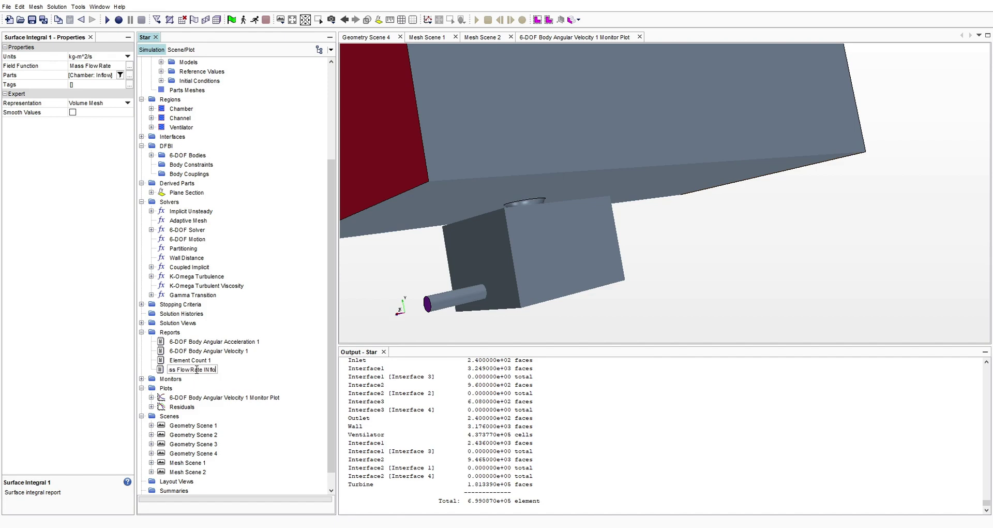
text(flow)
key(Return)
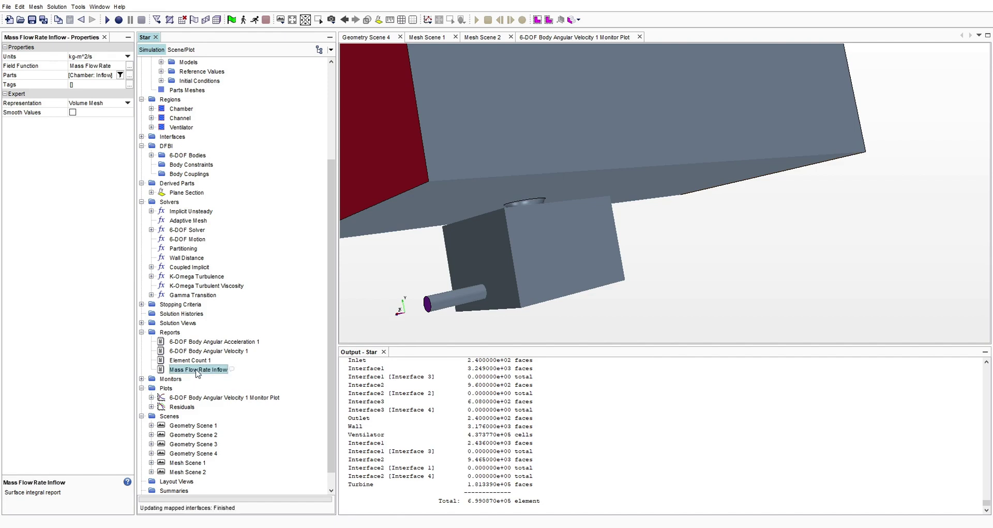
- Create monitors and plots for the Mass Flow Rate Inflow and angular acceleration reports
click(141, 378)
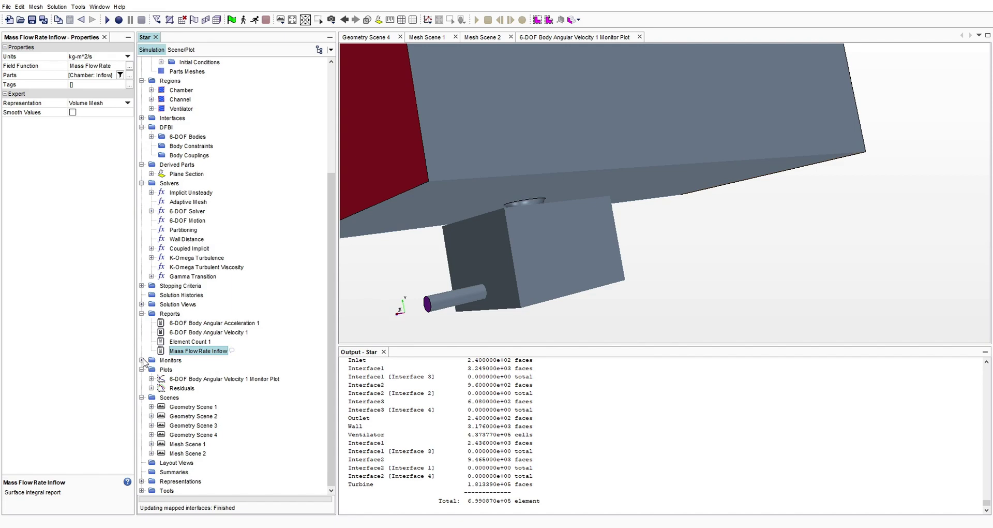
scroll(248, 369, down, 2)
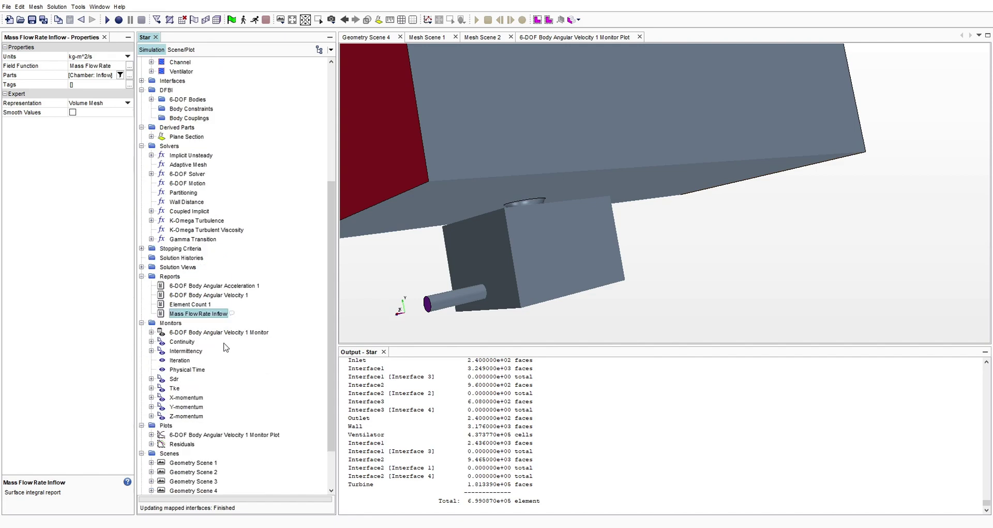
right_click(198, 314)
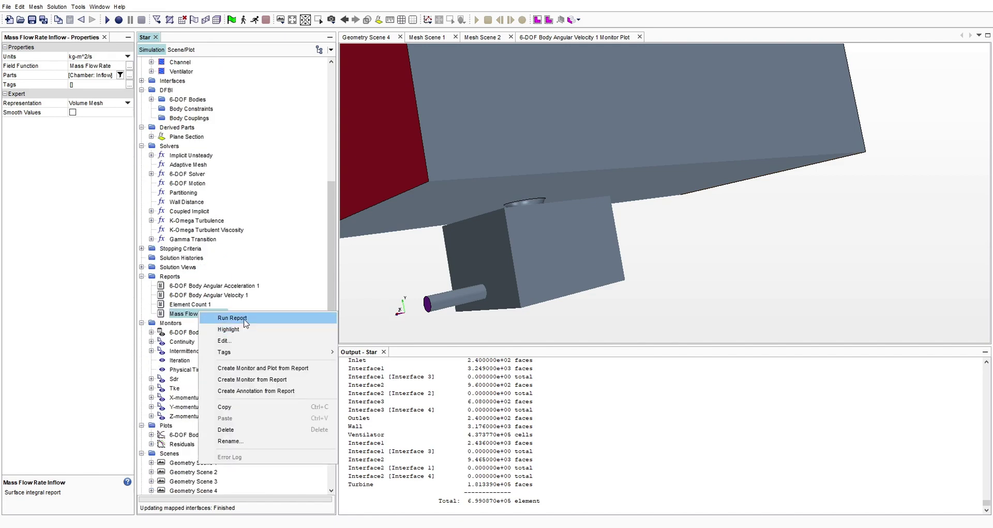
click(253, 368)
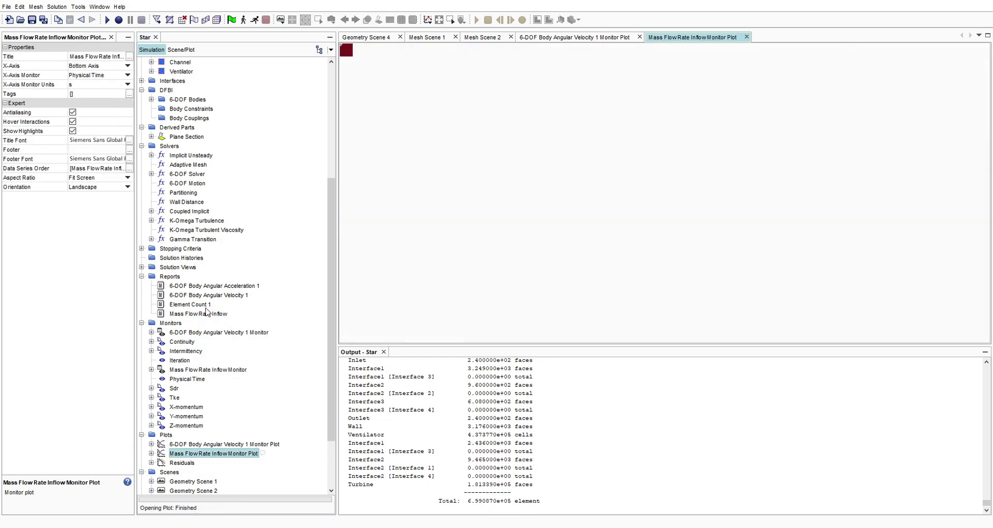
right_click(213, 285)
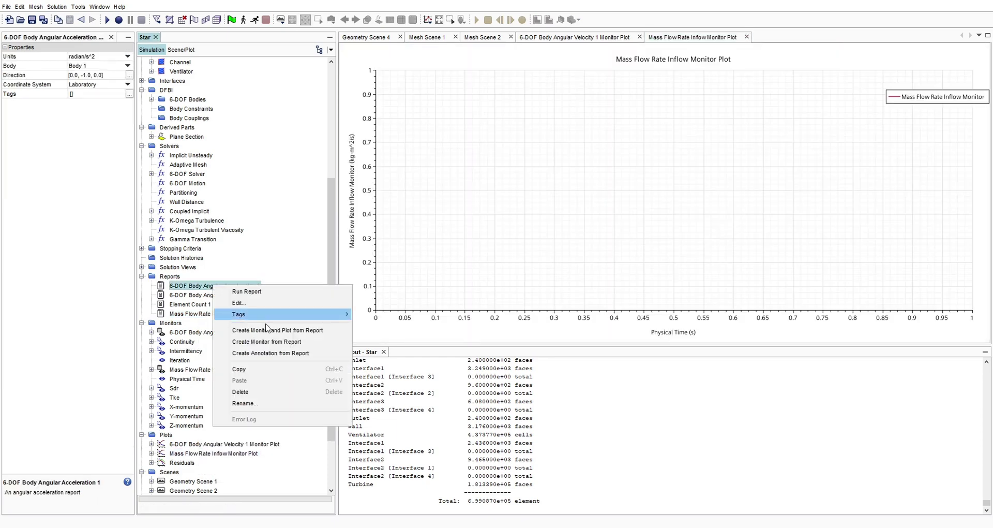
click(267, 330)
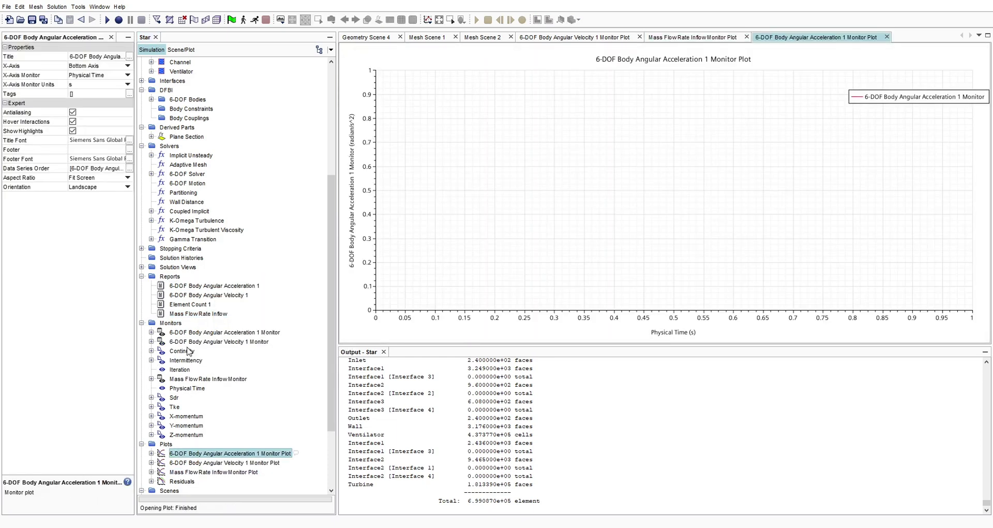
- Select and expand the Implicit Unsteady solver node
scroll(206, 293, up, 3)
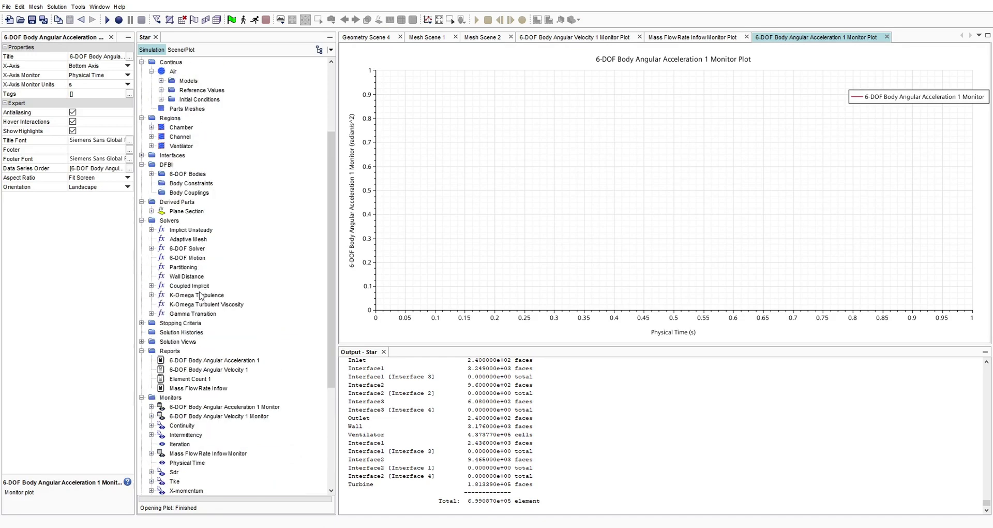
scroll(203, 325, down, 4)
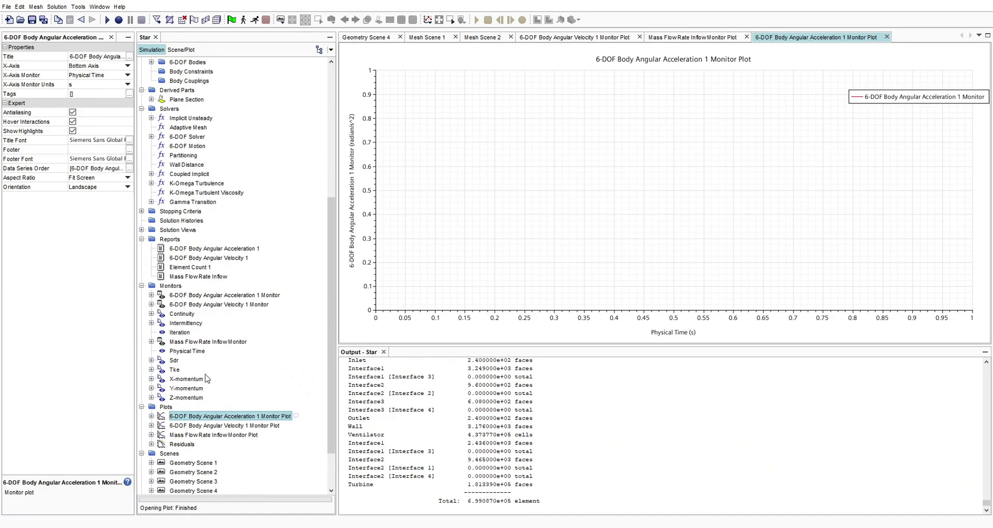
scroll(179, 232, up, 3)
click(193, 193)
click(151, 193)
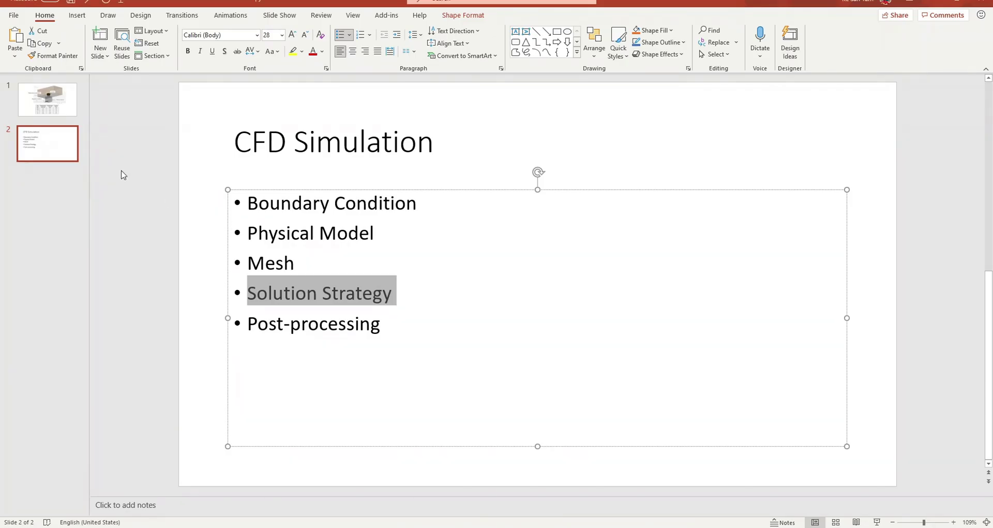
click(47, 108)
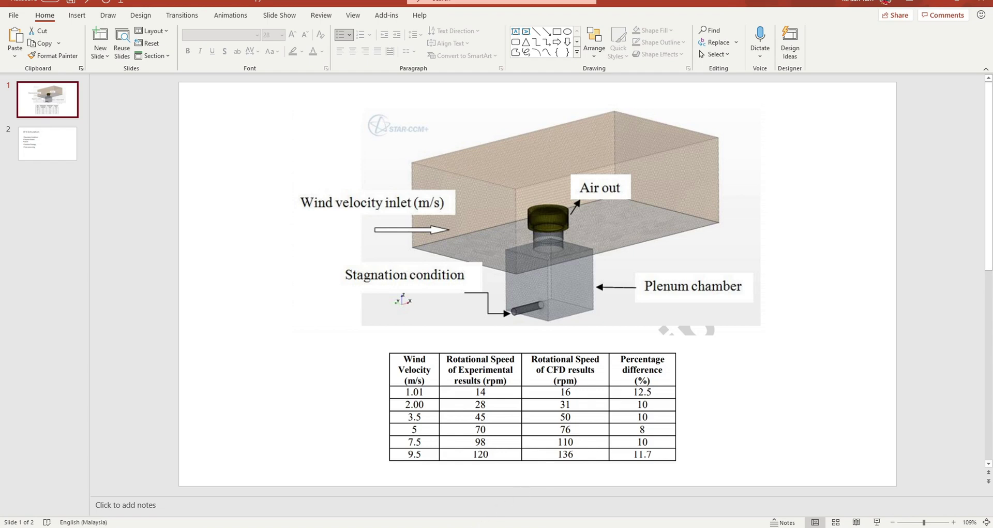
mouse_move(494, 527)
click(495, 497)
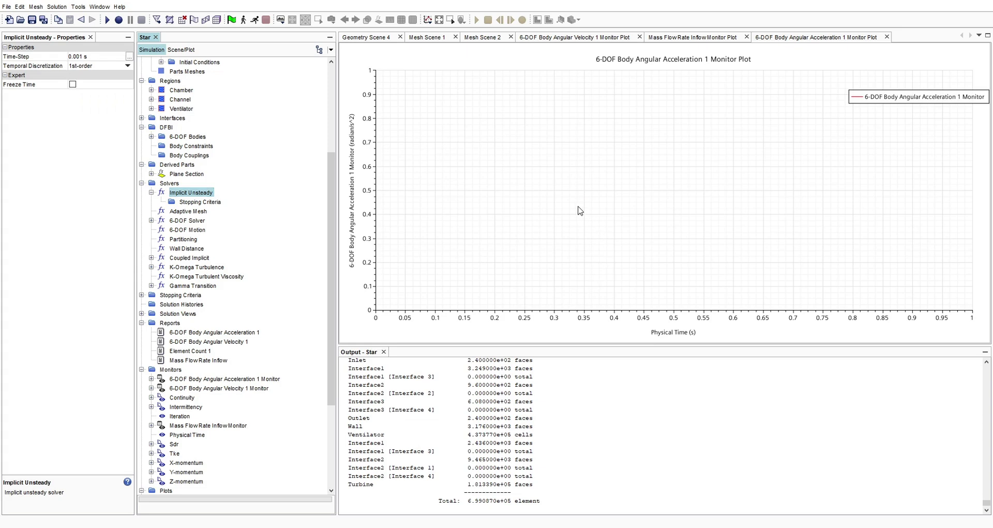
- In Calculator, compute 136 ÷ 60 ≈ 2.267, then 1 ÷ 2.267 ≈ 0.441
key(XF86Calculator)
text(136/)
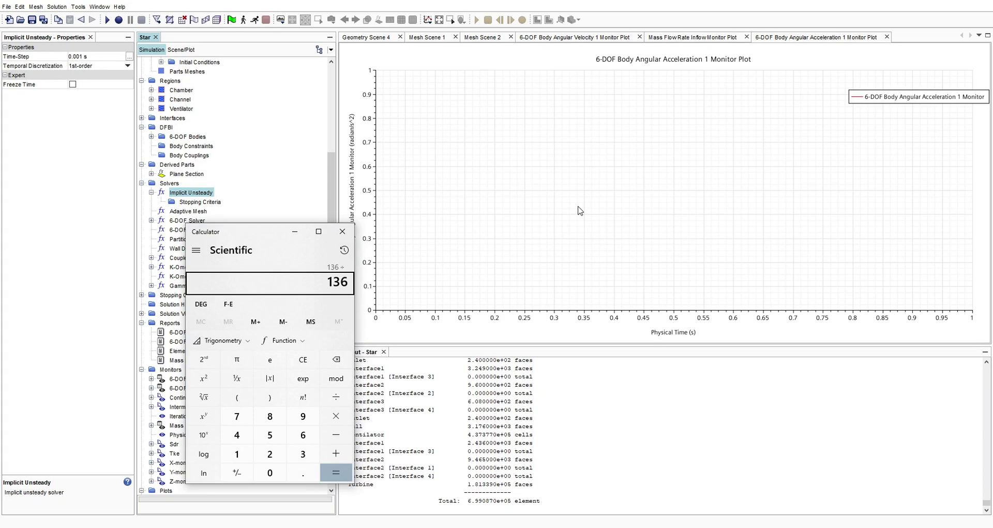
text(60)
key(Return)
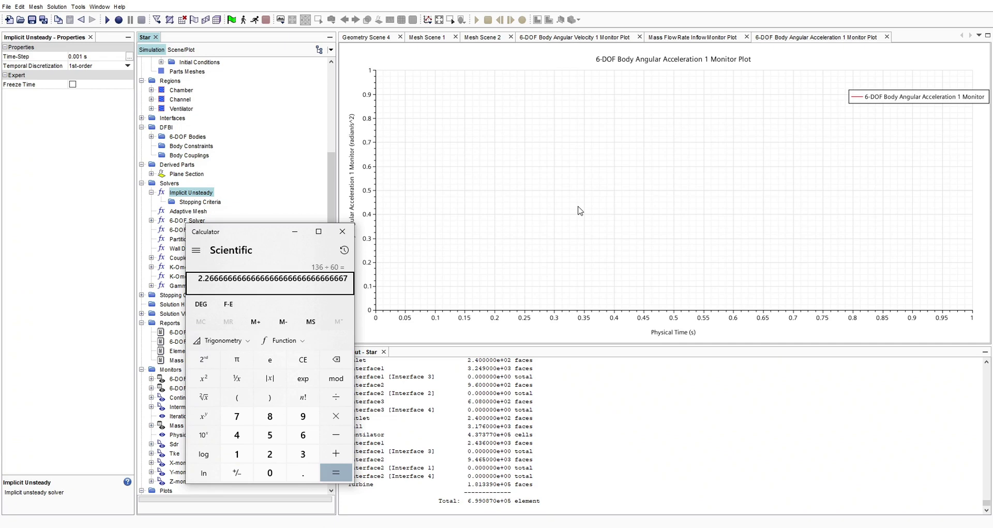
text(1)
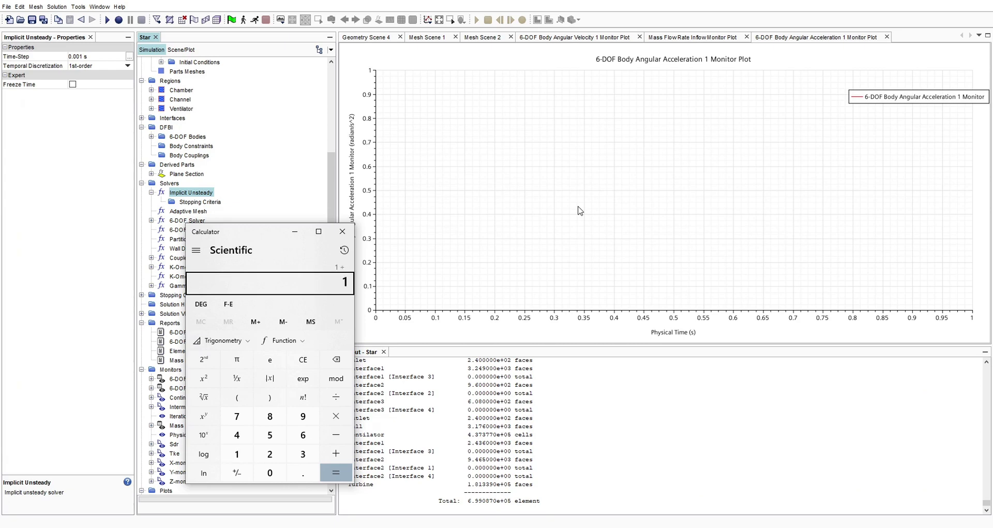
text( + 2.267)
key(Return)
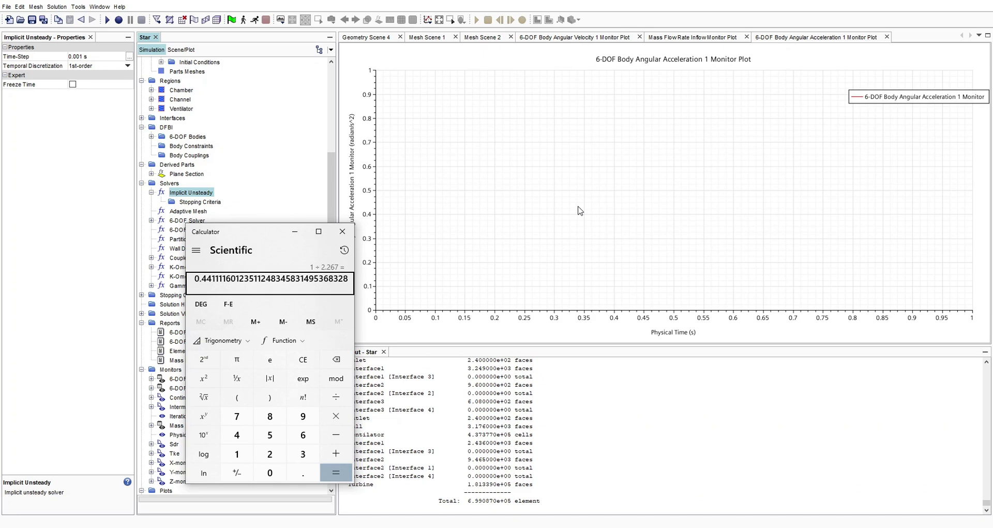
- Divide the previous Calculator result by 180 to get about 0.00245, then minimize Calculator
text(/180)
key(Return)
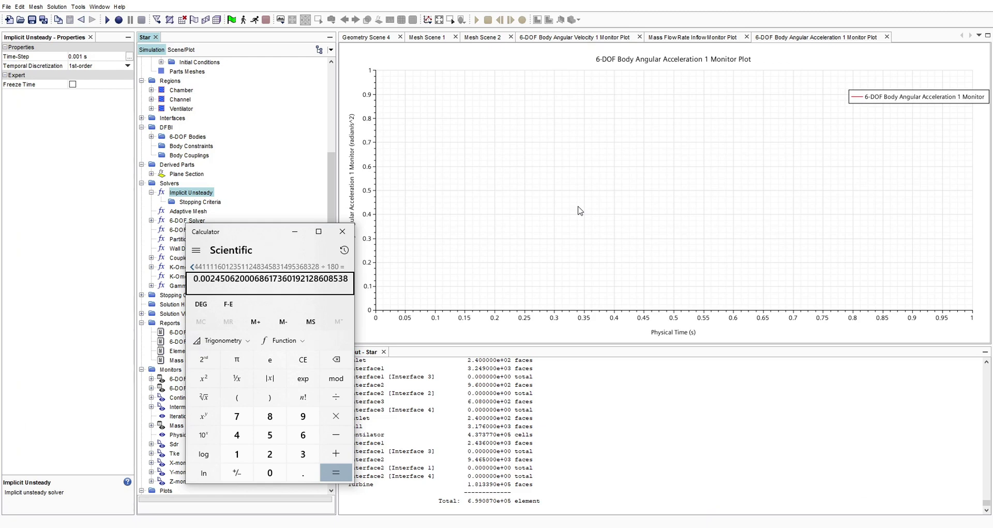
click(295, 232)
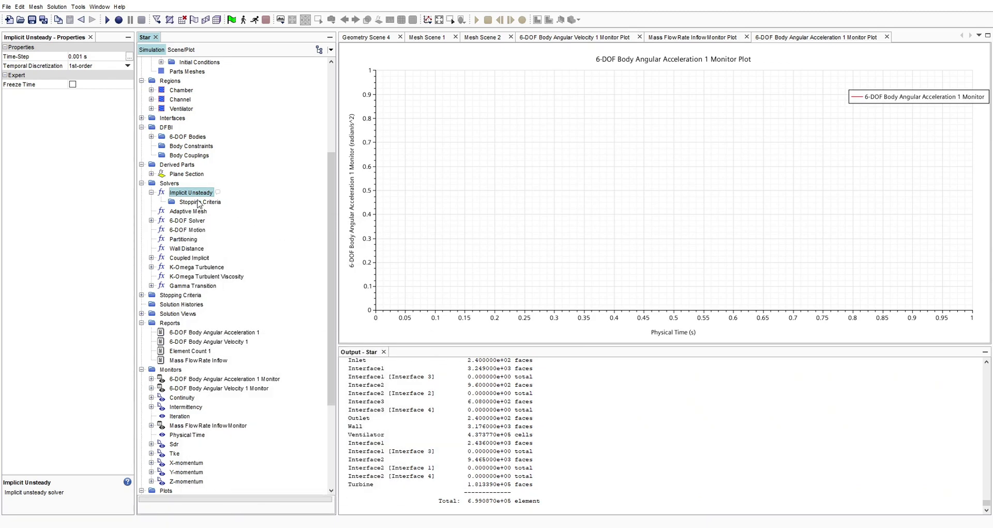
- Set the Implicit Unsteady time step to 0.002 s, review the 6-DOF solver, and launch the run
click(93, 56)
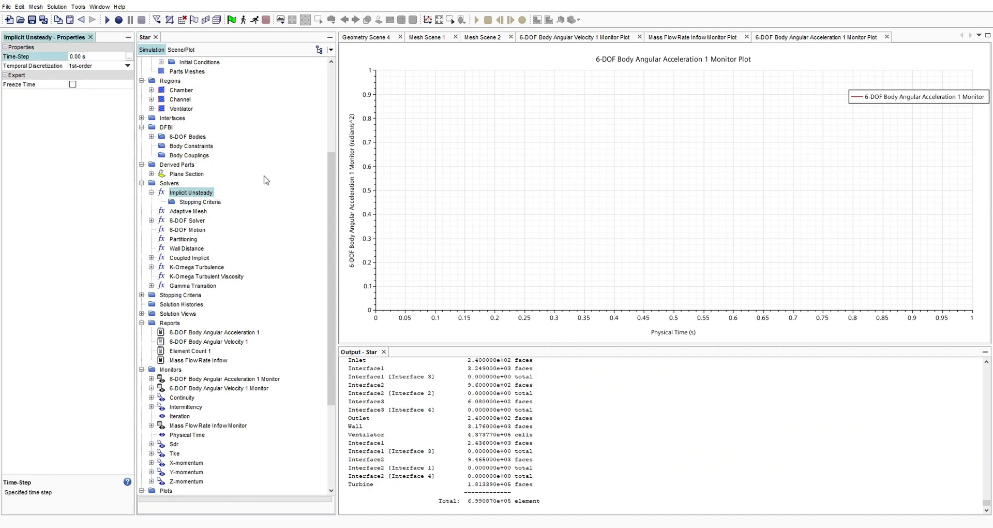
text(2)
key(Return)
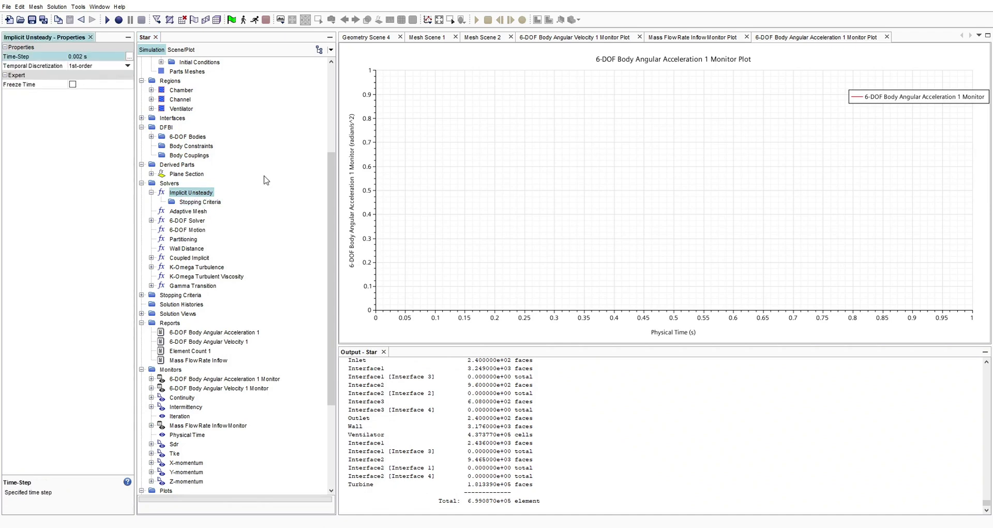
click(191, 211)
double_click(192, 221)
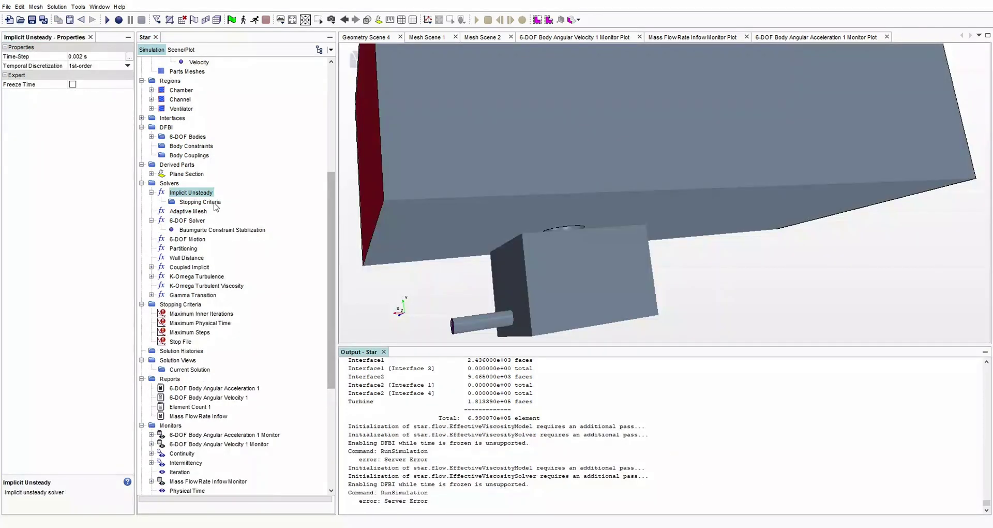
click(187, 191)
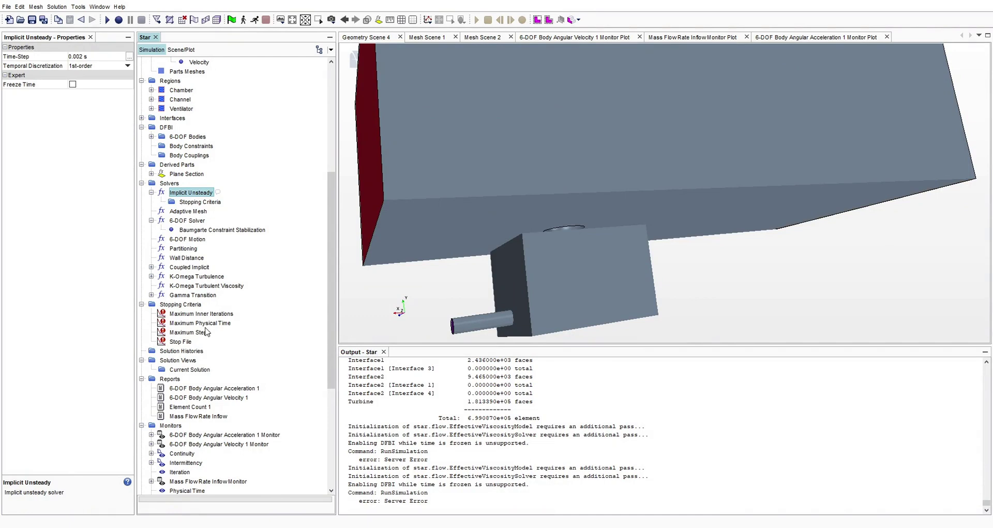
scroll(201, 356, down, 4)
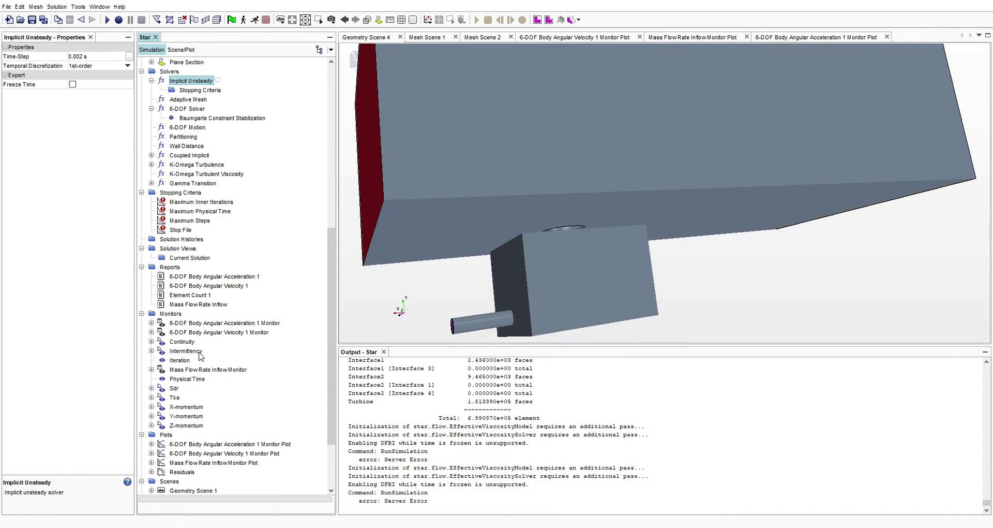
click(255, 20)
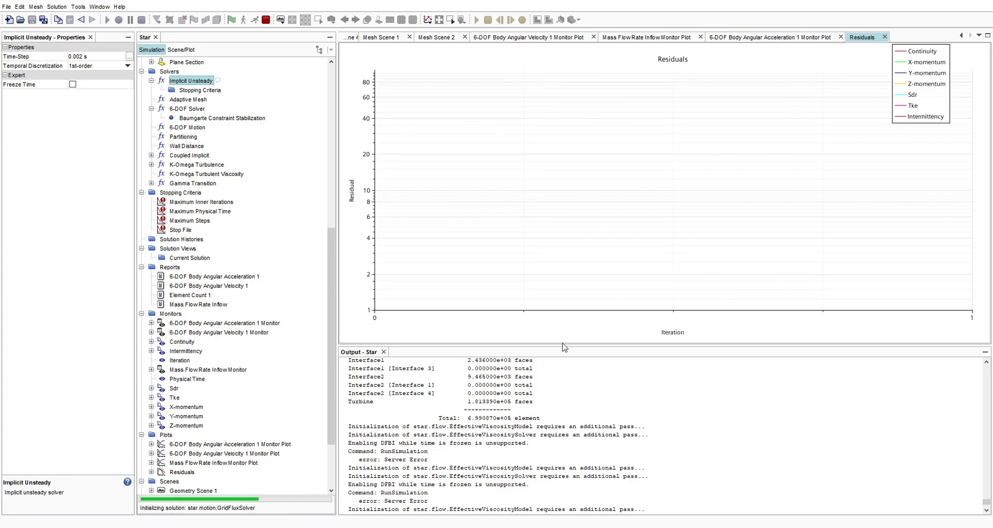
- Enlarge the output log below the residuals plot and show the Maximum Inner Iterations criterion
drag(560, 346, 569, 312)
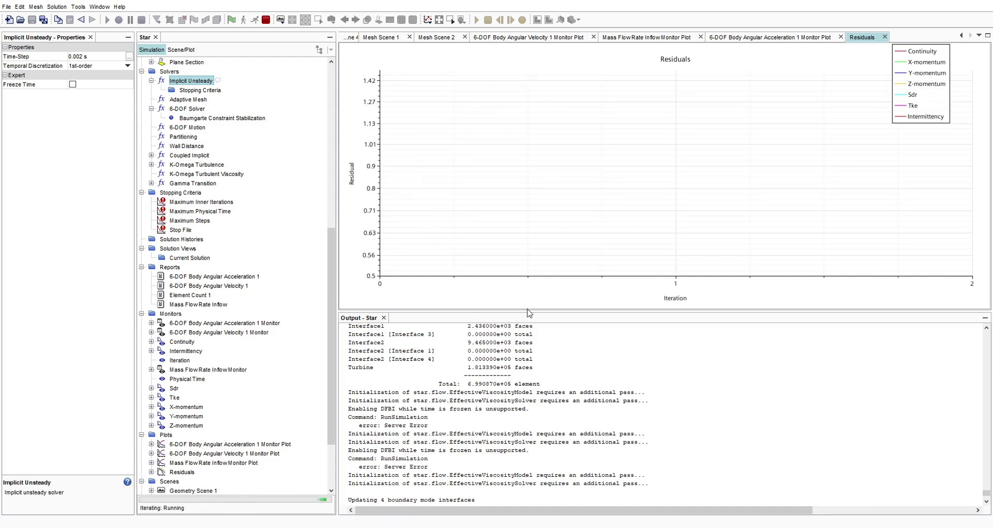
drag(532, 312, 529, 288)
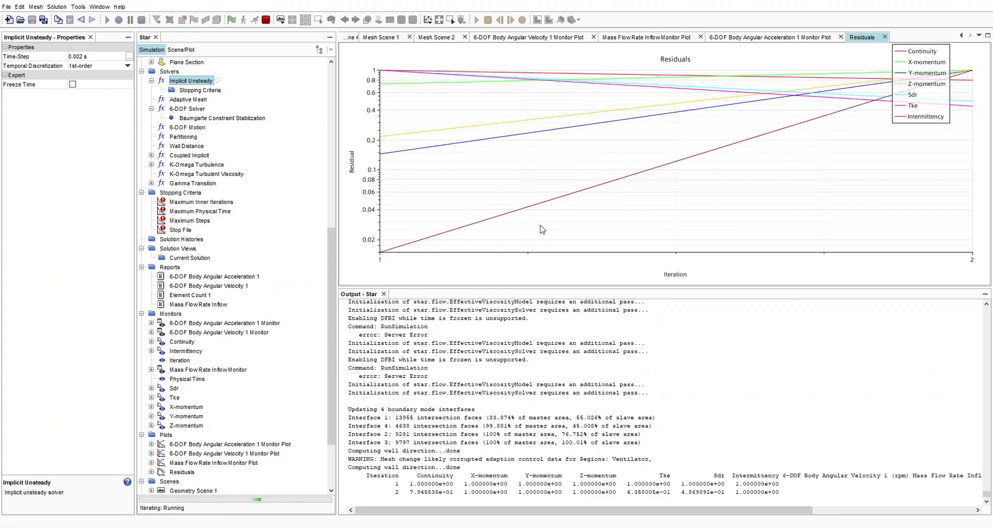
scroll(184, 364, down, 3)
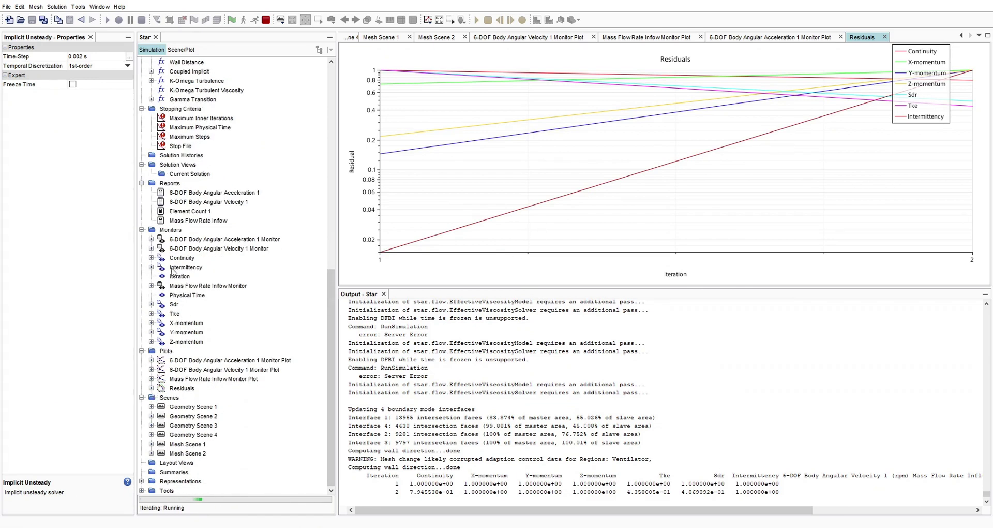
scroll(171, 243, up, 2)
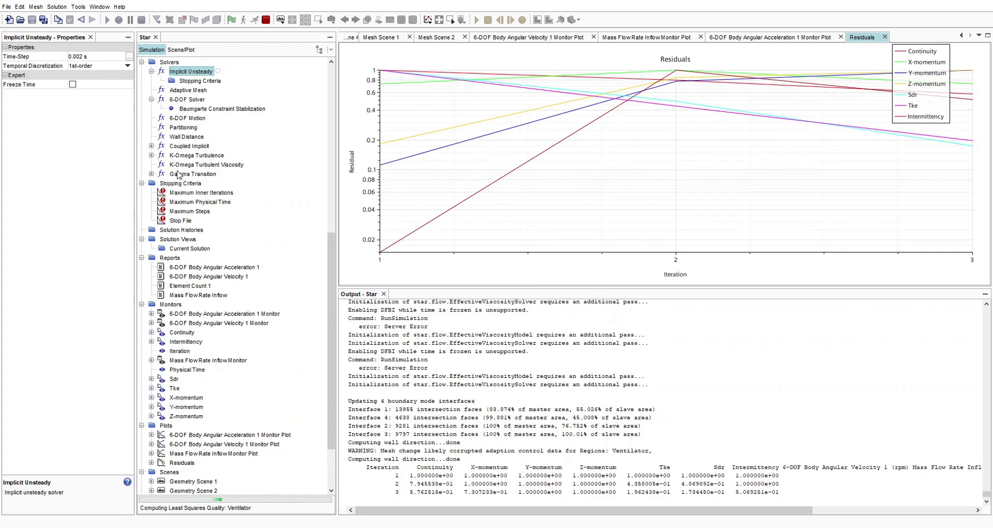
click(194, 195)
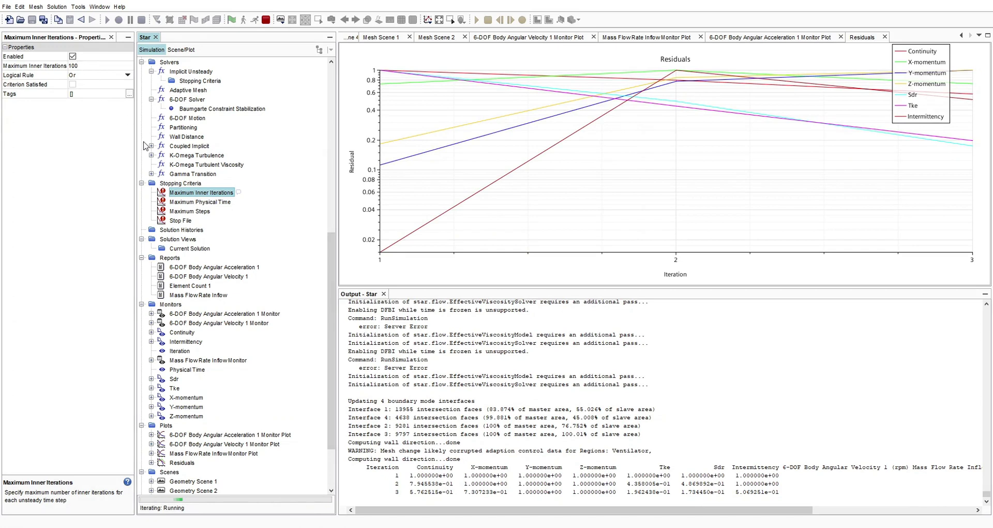
- Limit Maximum Inner Iterations to 20 per time step
click(92, 66)
text(20)
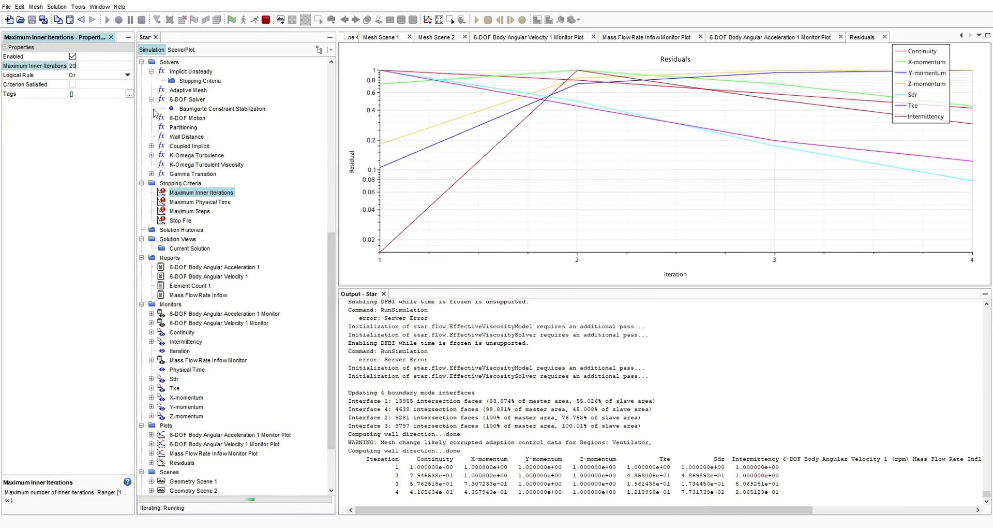
key(Return)
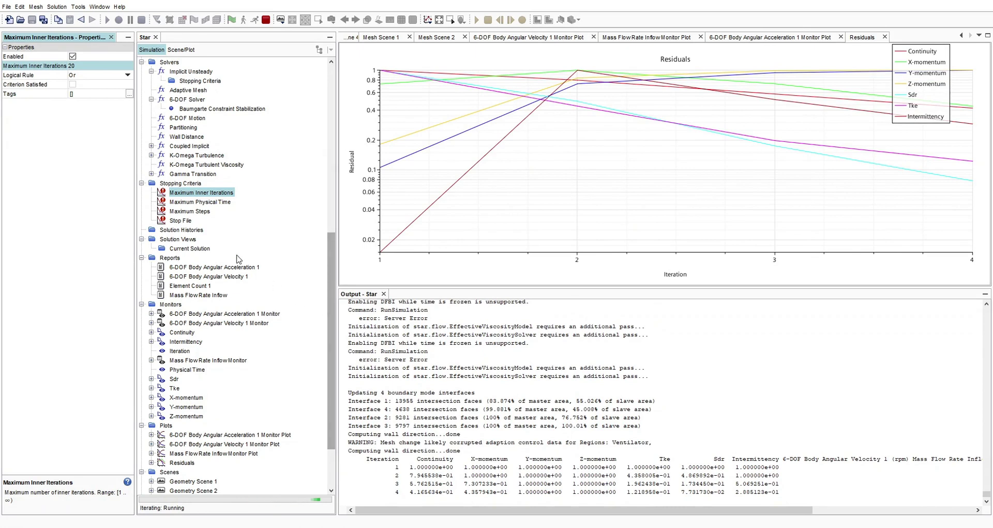
- Disable the Maximum Steps criterion and set Maximum Physical Time to 10.0 s
click(211, 202)
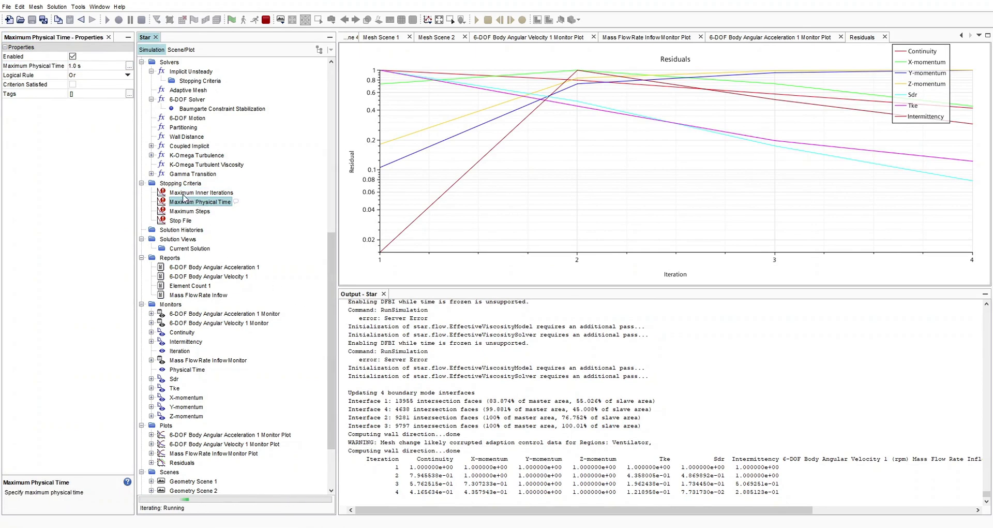
click(189, 212)
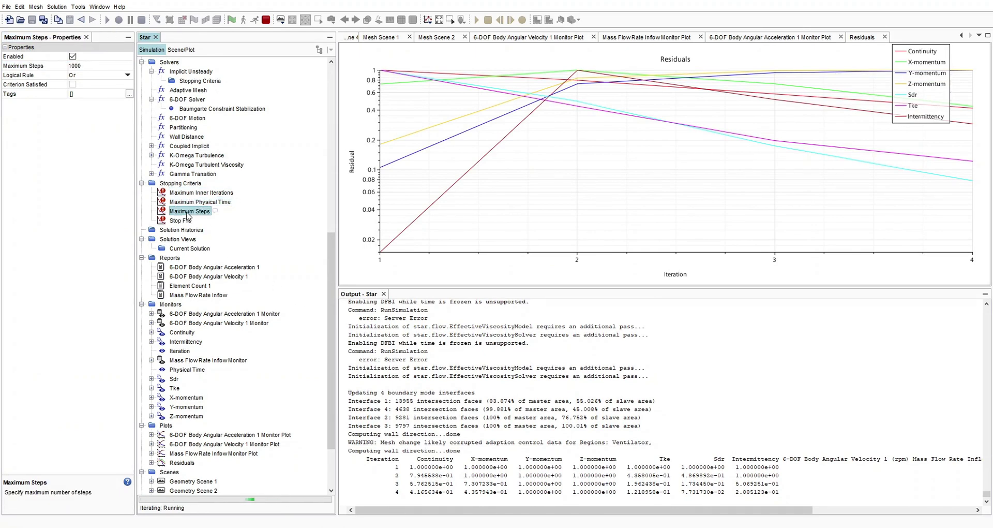
click(73, 56)
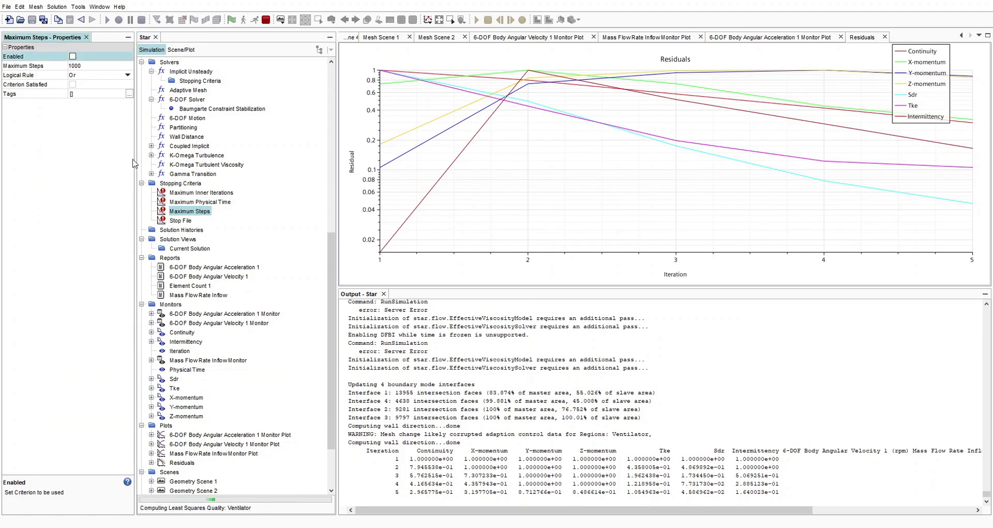
click(200, 202)
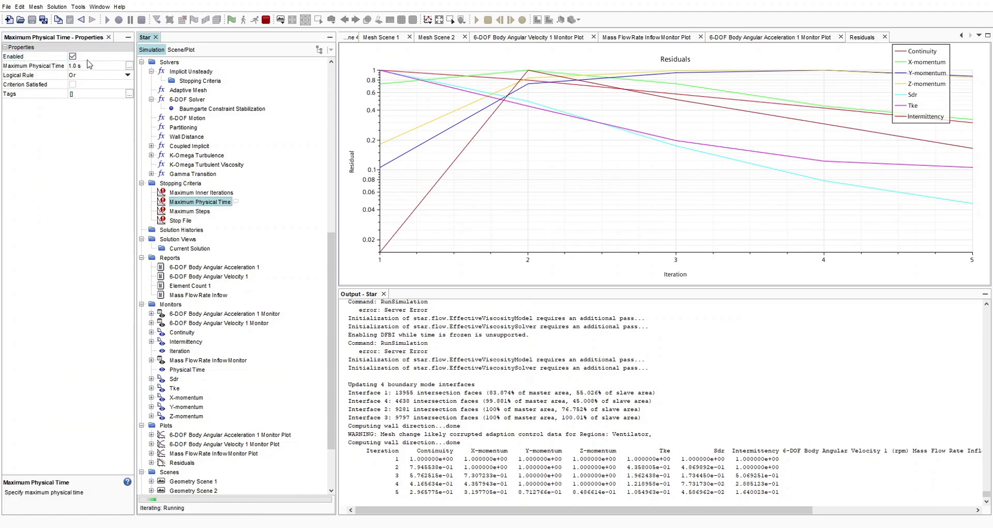
click(94, 66)
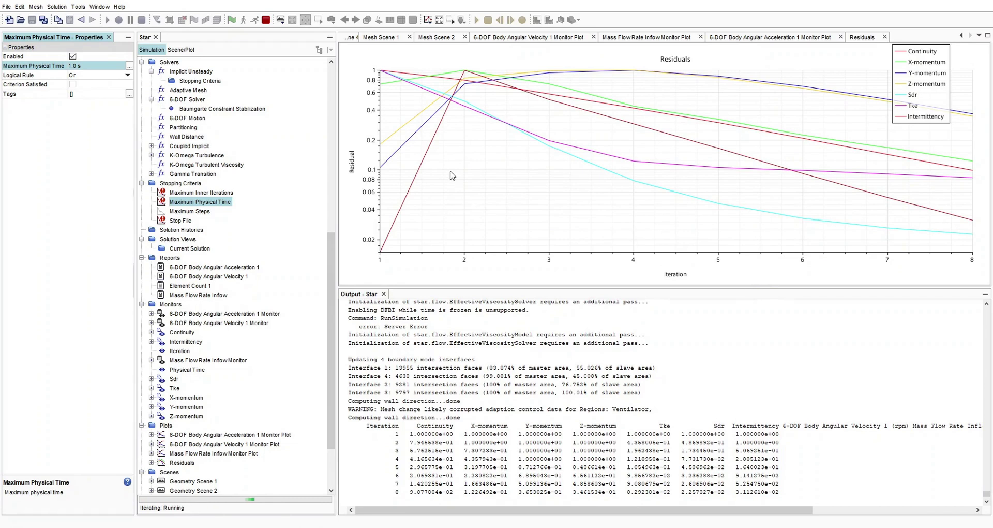
drag(604, 288, 604, 294)
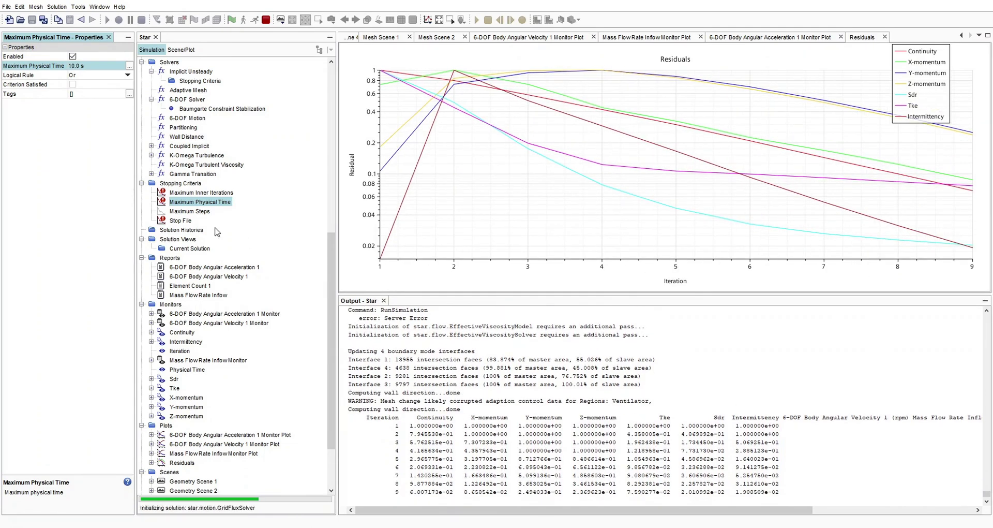
click(206, 193)
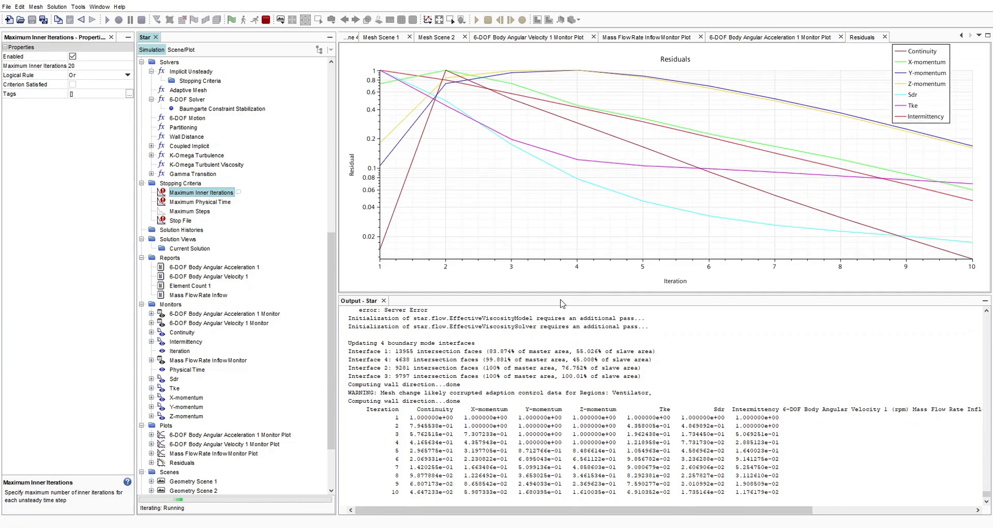
drag(563, 296, 562, 289)
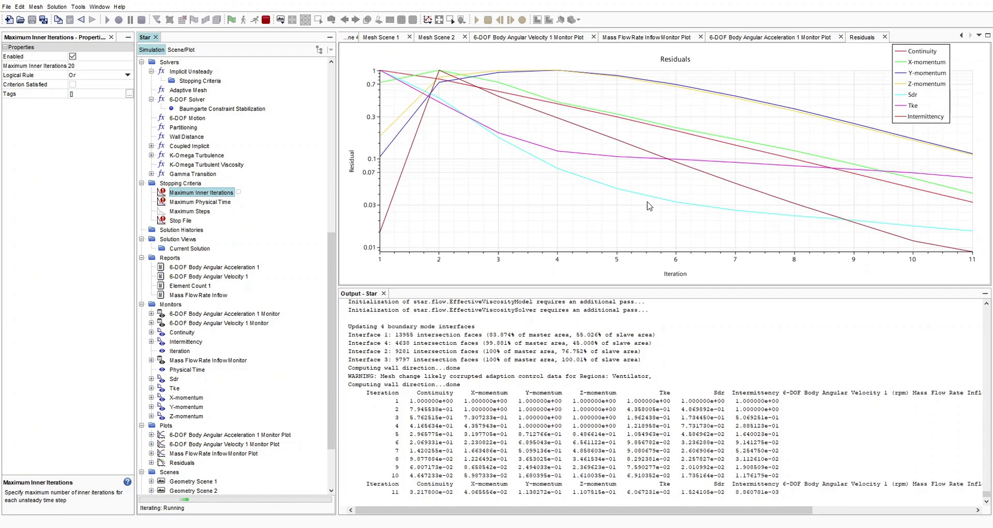
drag(414, 392, 450, 451)
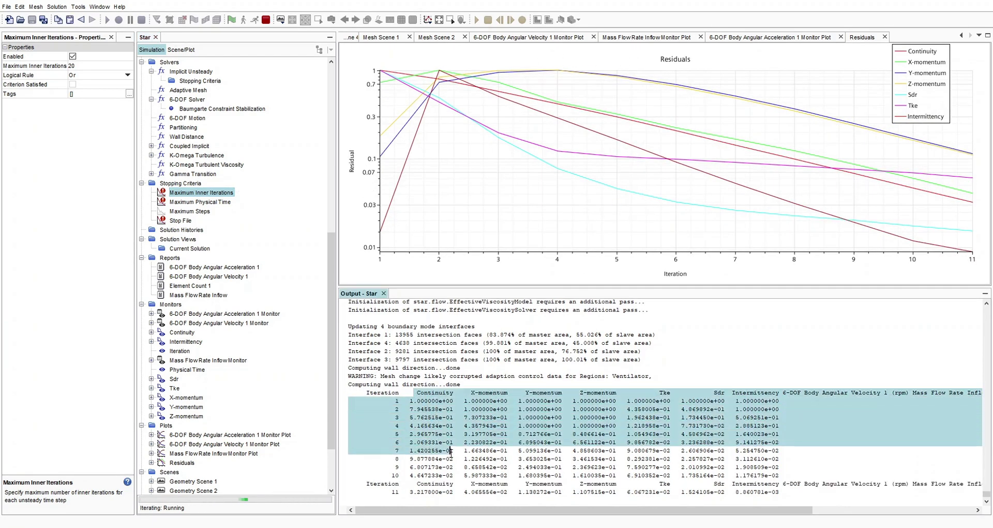
click(451, 450)
drag(431, 409, 723, 474)
click(723, 474)
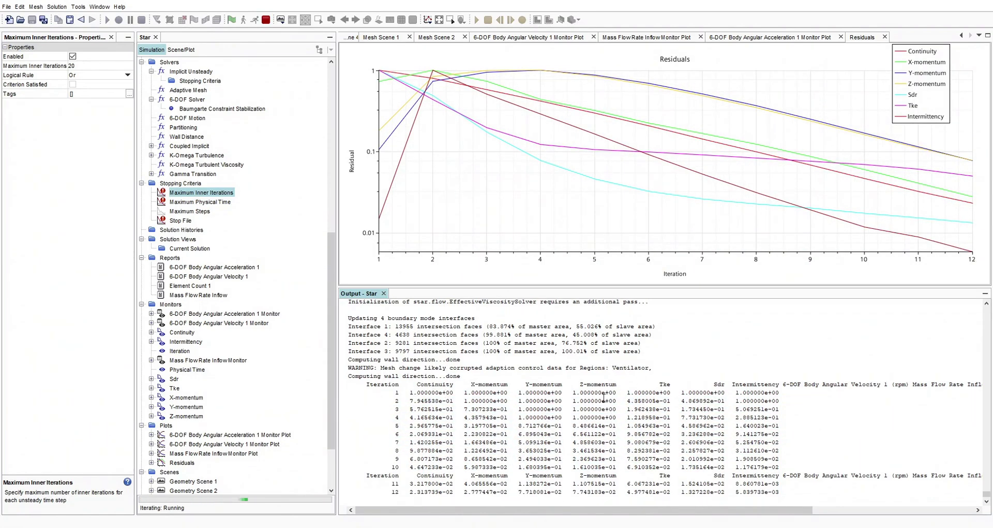
drag(425, 376, 758, 492)
click(649, 381)
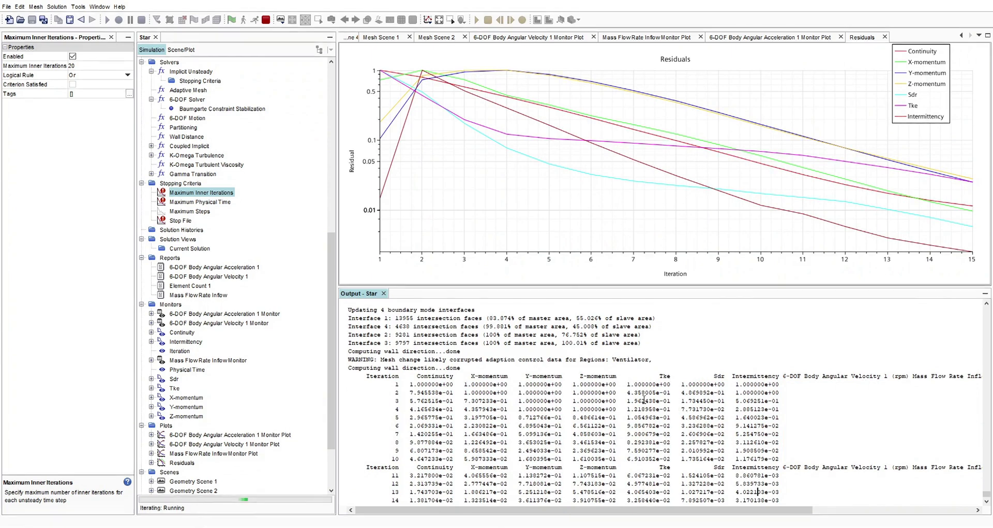
- Stop the running solver, then resume the simulation so it iterates again
click(267, 20)
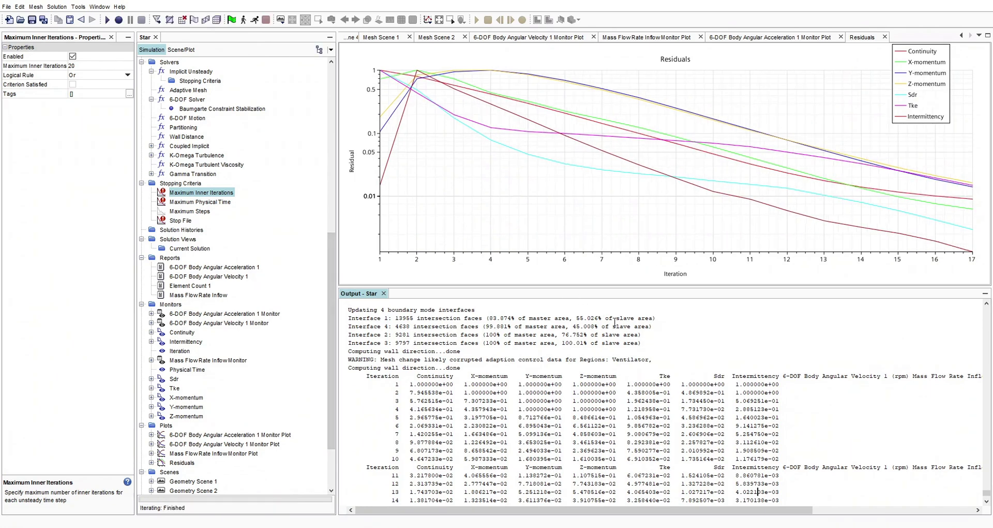
click(255, 20)
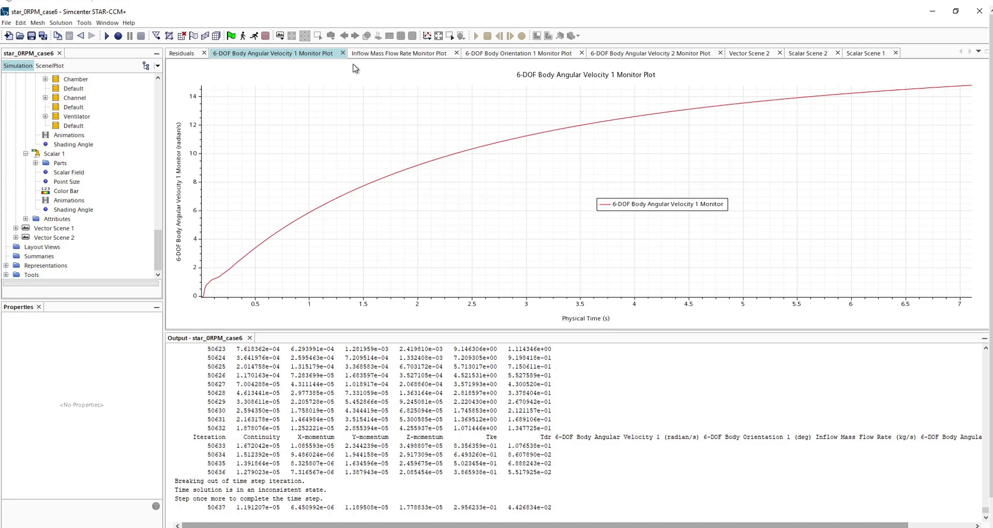
- Display the Inflow Mass Flow Rate Monitor Plot, settling near -0.004 kg/s
click(407, 57)
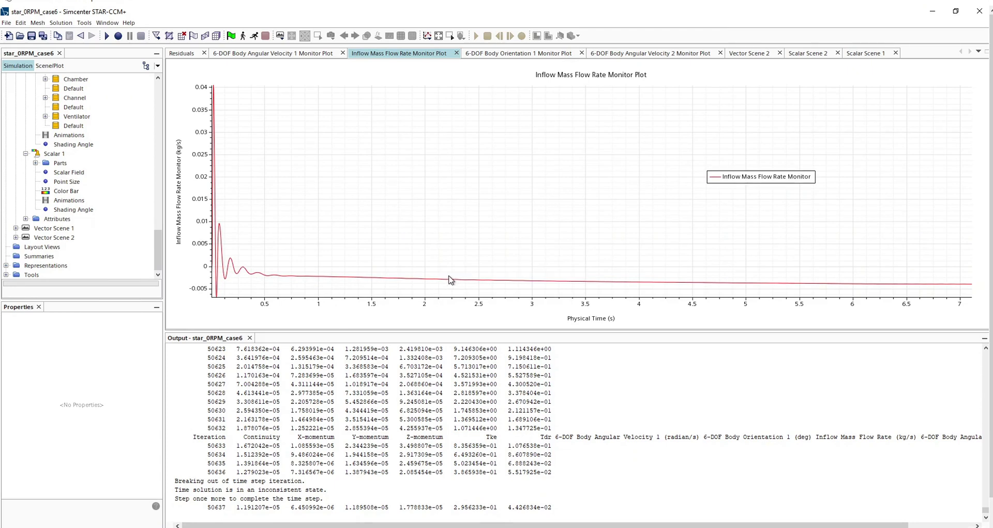
- Read inflow mass flow values over time, then view the body orientation and angular velocity rpm plots
mouse_move(266, 280)
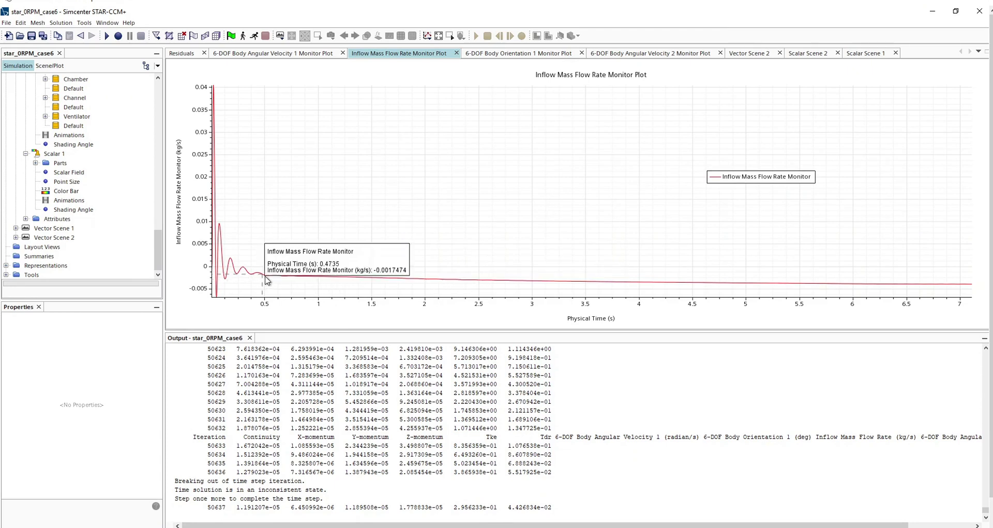
mouse_move(533, 281)
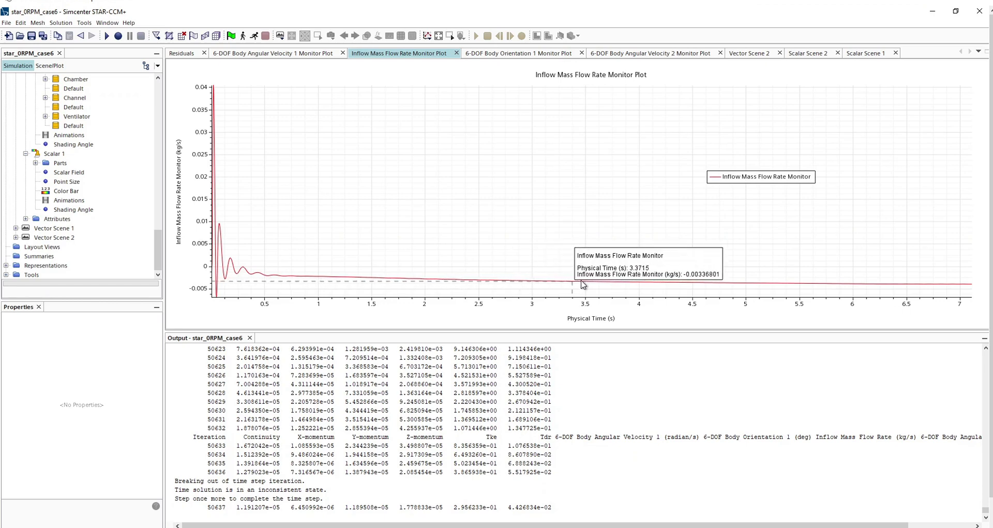
mouse_move(604, 286)
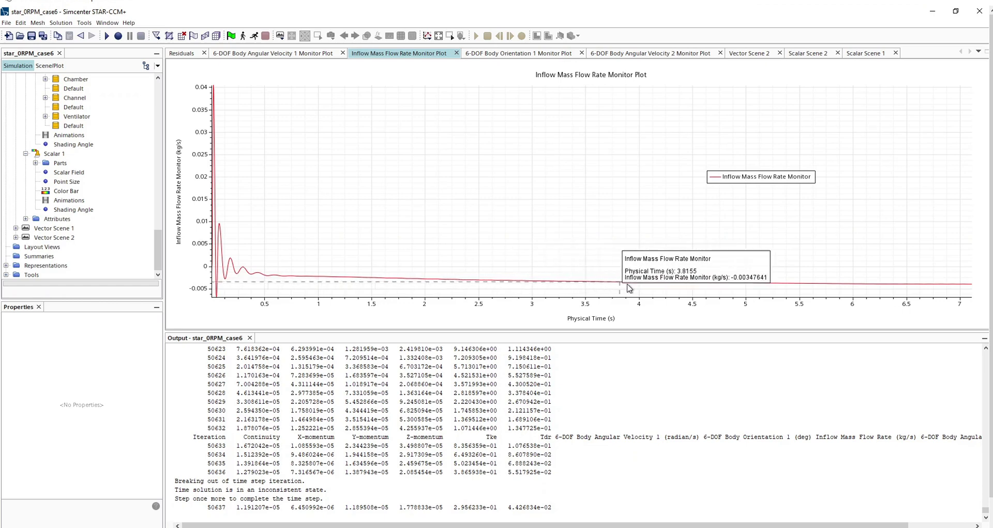
mouse_move(663, 287)
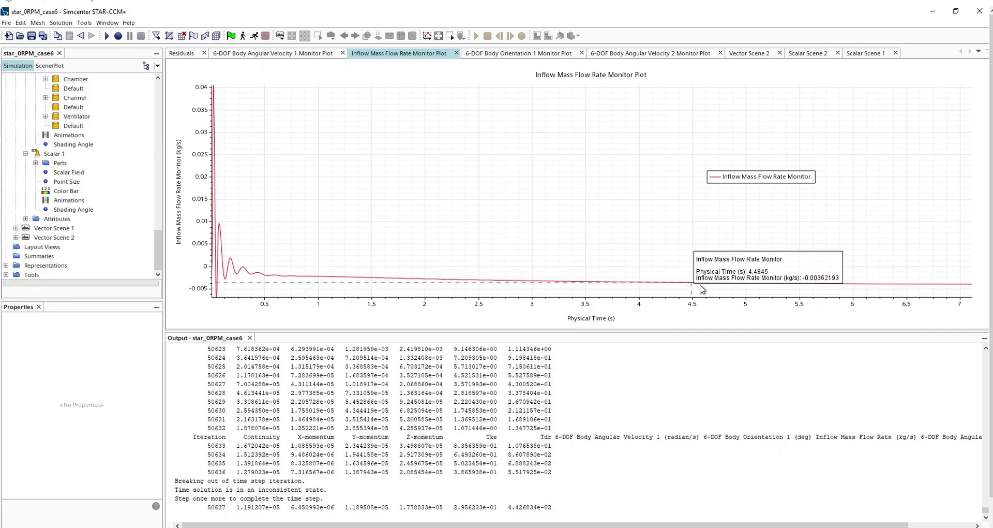
mouse_move(746, 287)
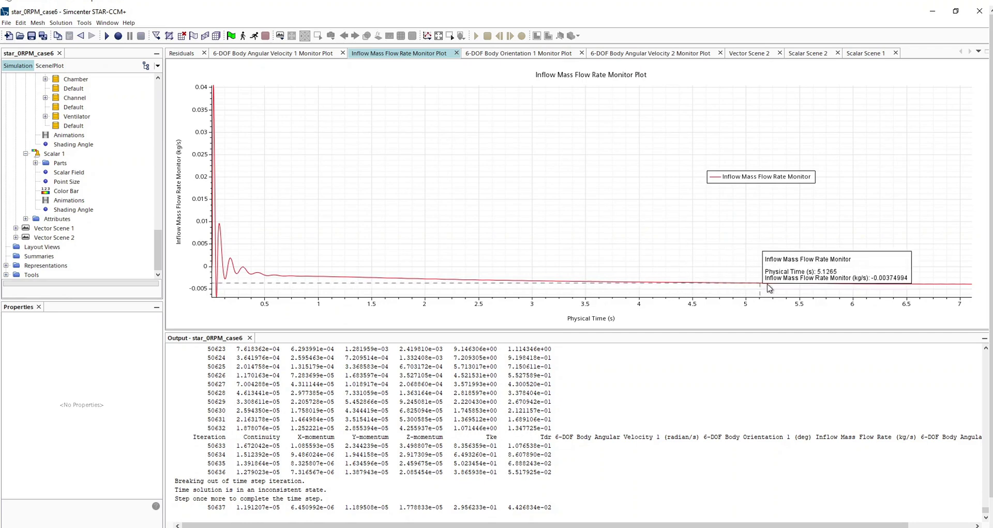
mouse_move(814, 289)
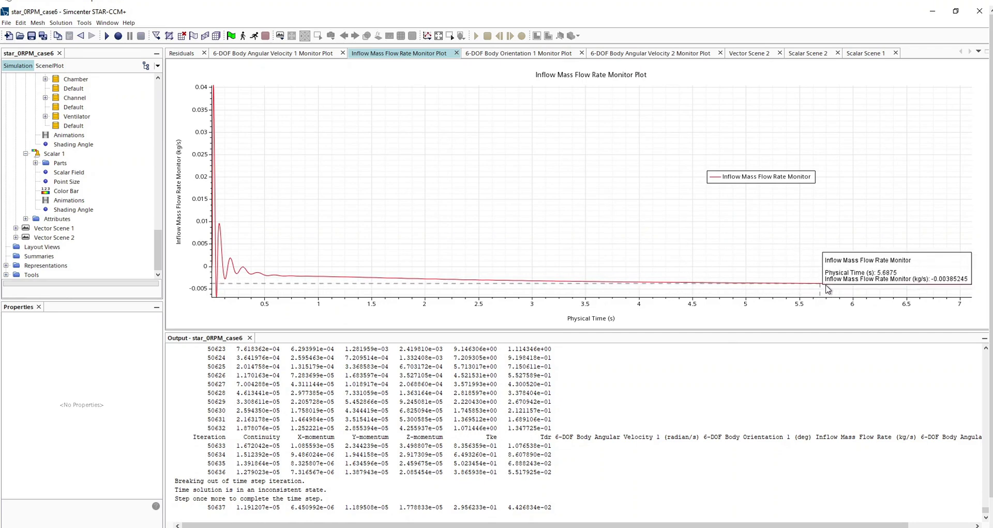
mouse_move(938, 288)
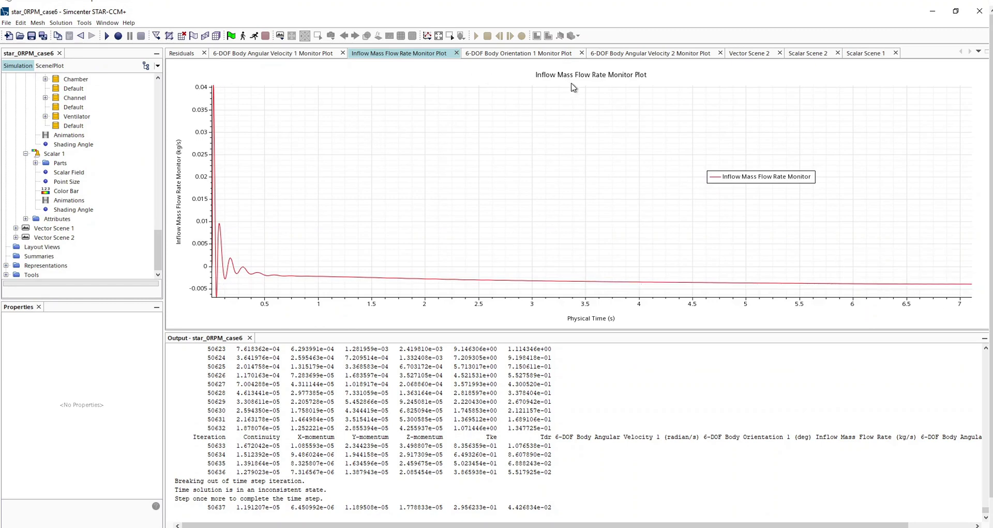
click(531, 53)
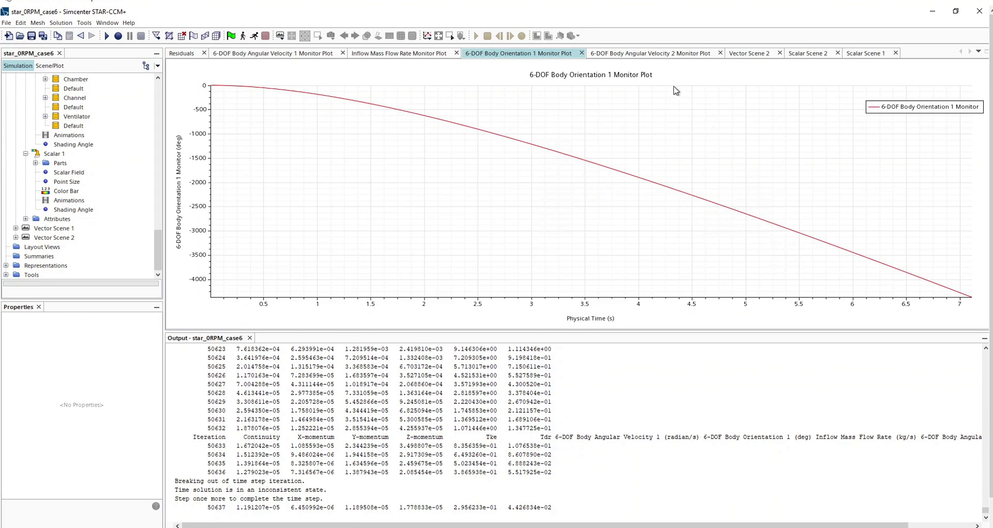
click(698, 54)
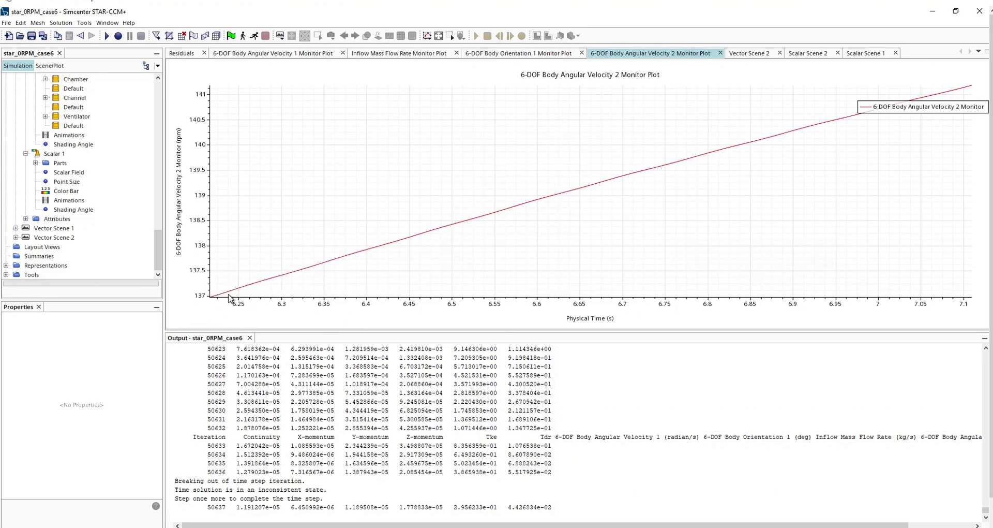
- Read the rotational speed off the 6-DOF Body Angular Velocity 2 curve, about 137–141 rpm
mouse_move(253, 286)
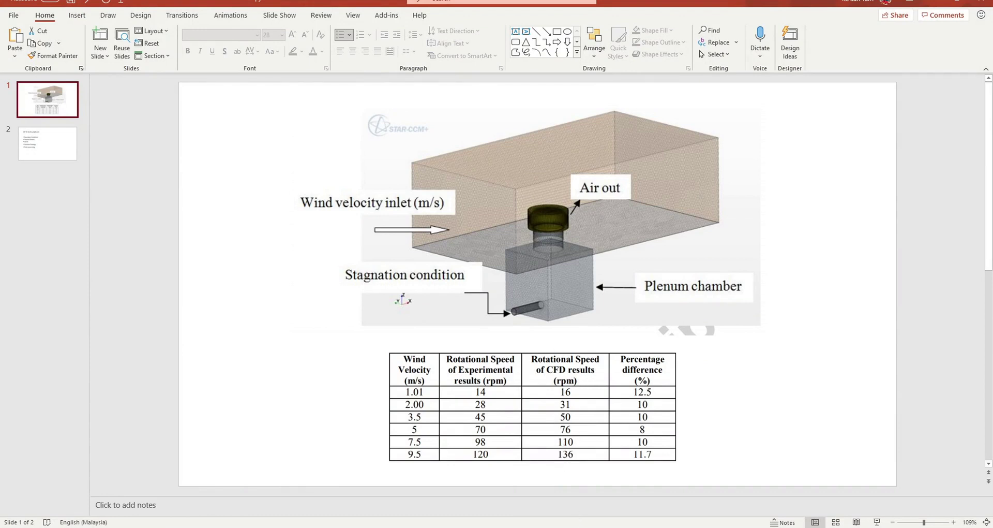
- Return from the RPM comparison slide to STAR-CCM+ and display Vector Scene 2's velocity vectors
key(alt+Tab)
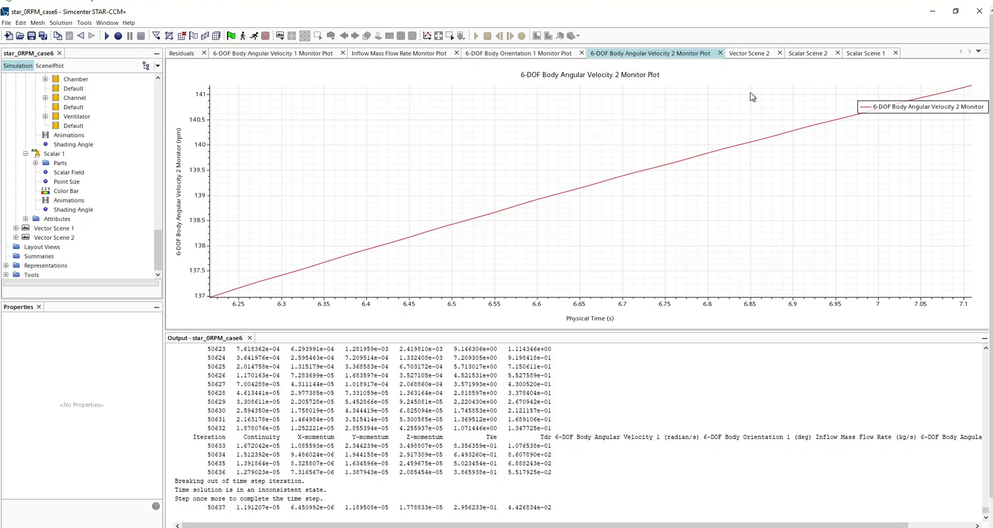
click(761, 55)
- Rotate and zoom Vector Scene 2, then show Derived Parts with its three plane sections
drag(601, 196, 600, 164)
scroll(59, 164, up, 4)
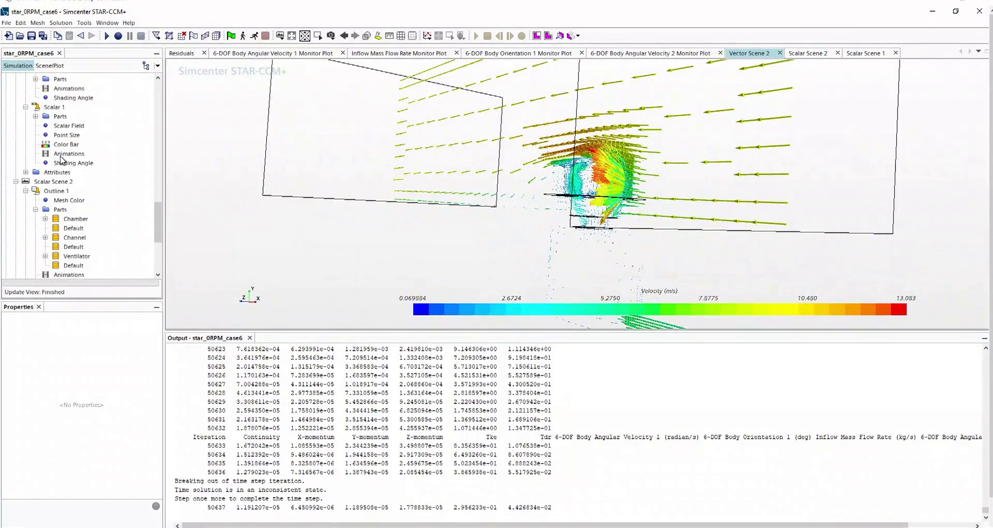
scroll(79, 173, up, 6)
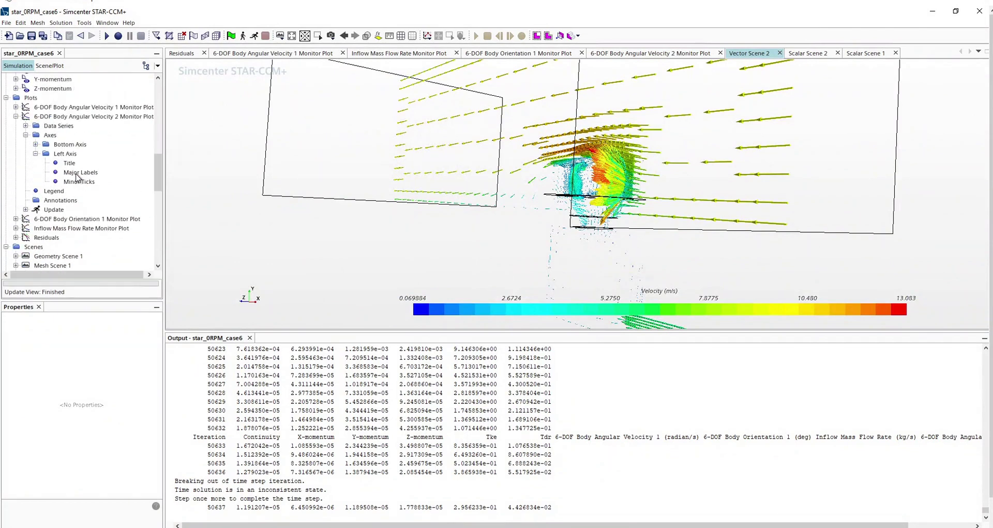
scroll(79, 179, down, 7)
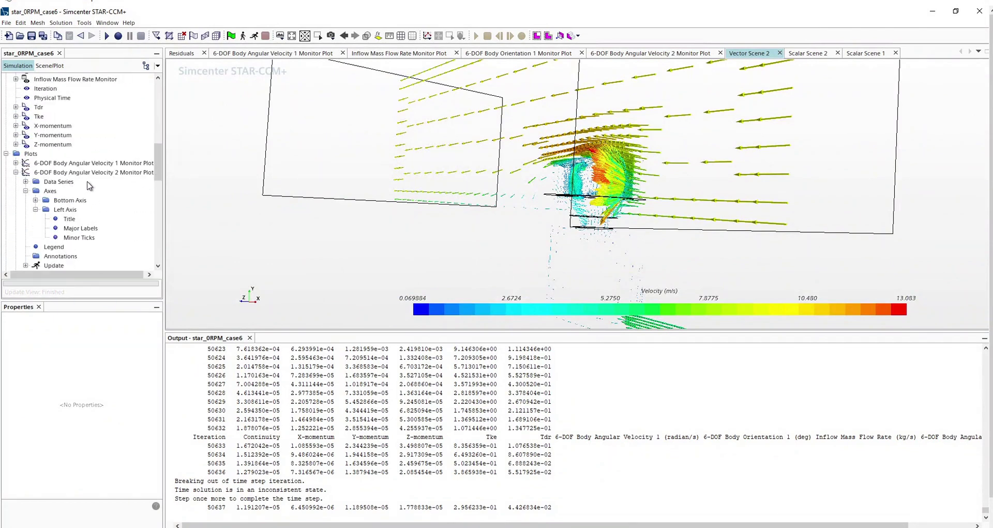
scroll(70, 184, down, 5)
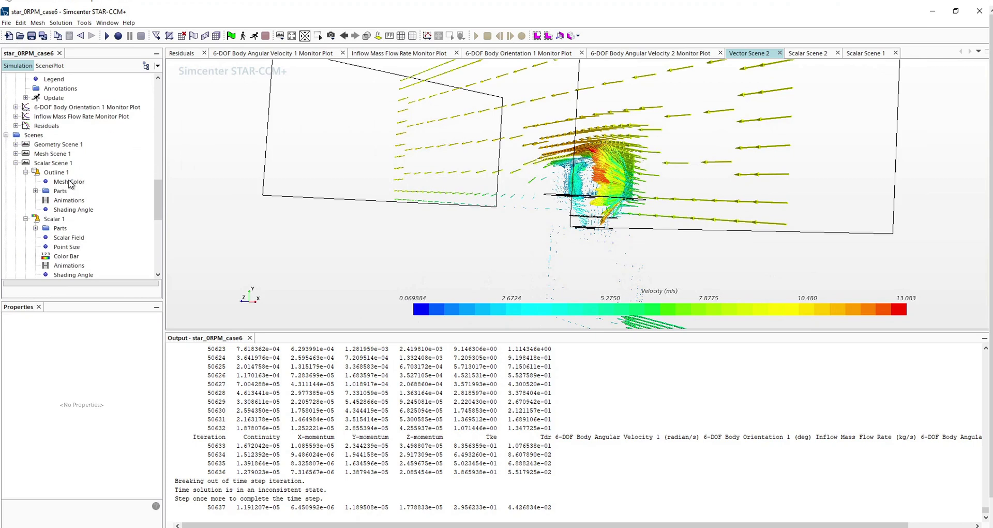
scroll(67, 185, up, 4)
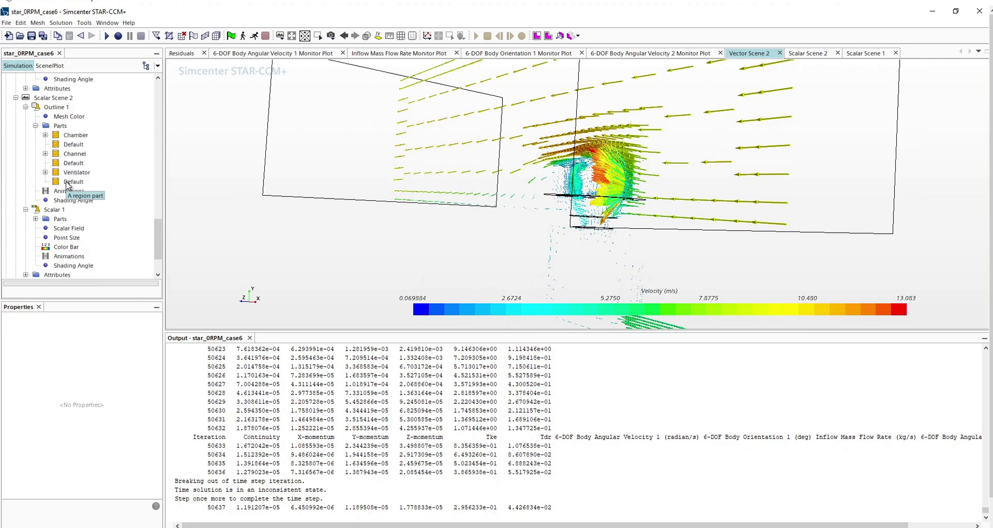
scroll(48, 195, up, 10)
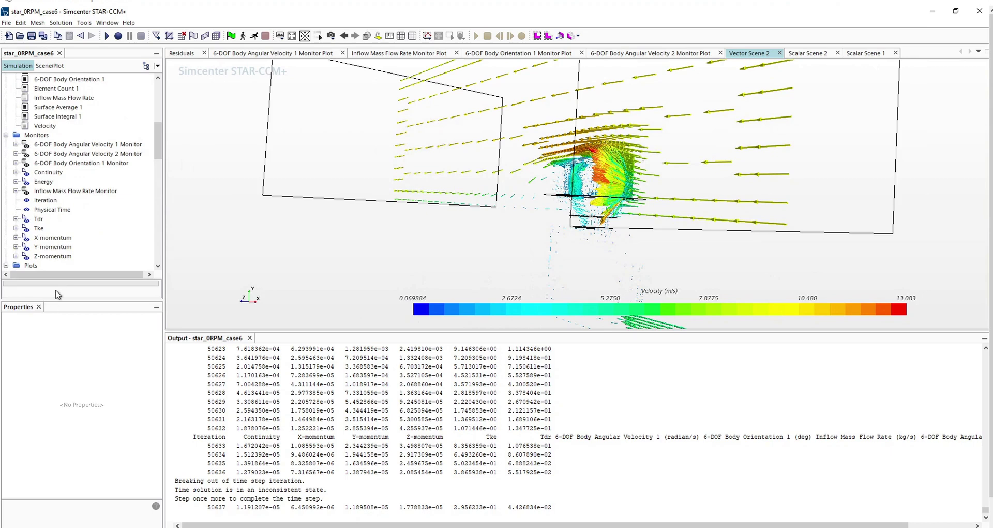
drag(54, 300, 54, 388)
scroll(57, 209, up, 8)
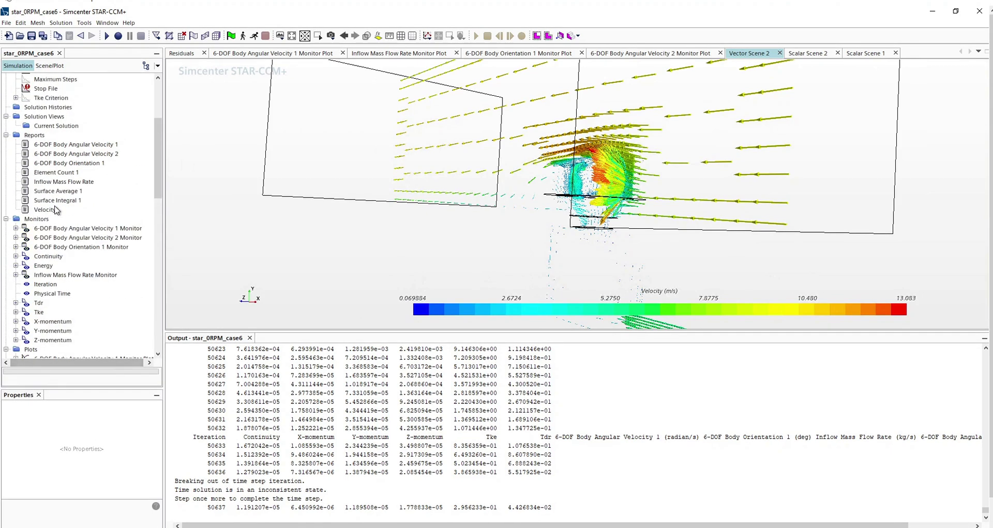
click(41, 135)
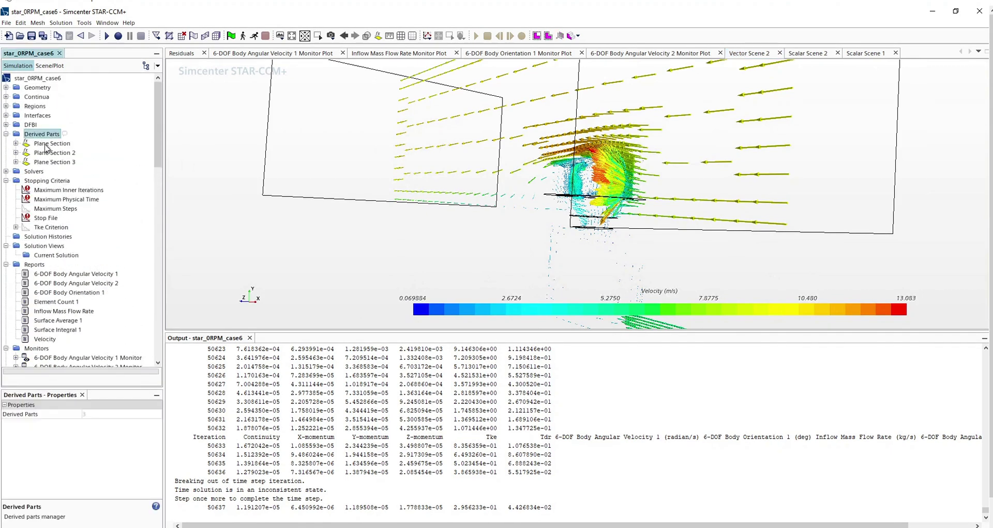
- Orbit and zoom Vector Scene 2 around the ventilator, including from below, to inspect the swirling vectors
drag(694, 129, 54, 155)
drag(422, 117, 541, 116)
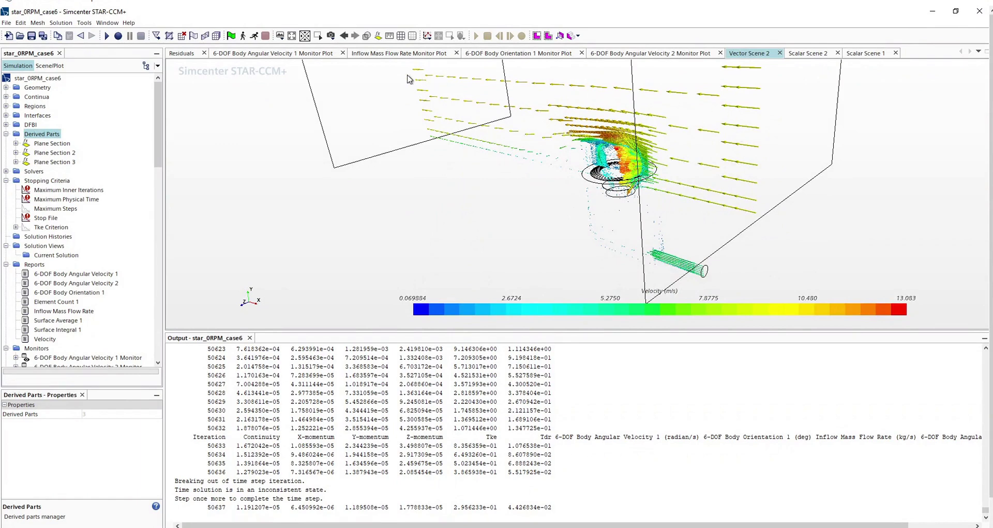
drag(734, 175, 487, 172)
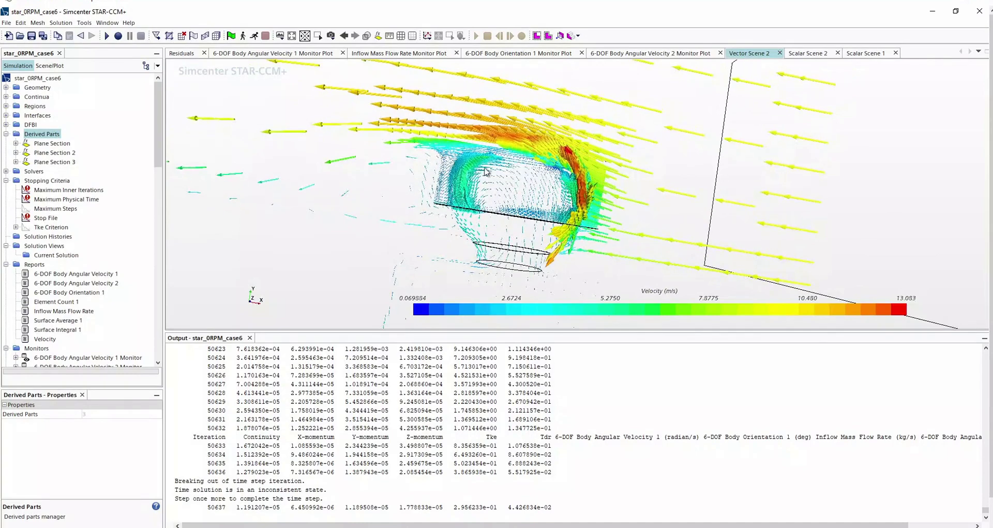
drag(575, 187, 825, 63)
click(820, 54)
- Rotate and zoom Scalar Scene 2's velocity contours, viewing the ventilator from above and around
drag(647, 201, 664, 158)
scroll(638, 247, up, 8)
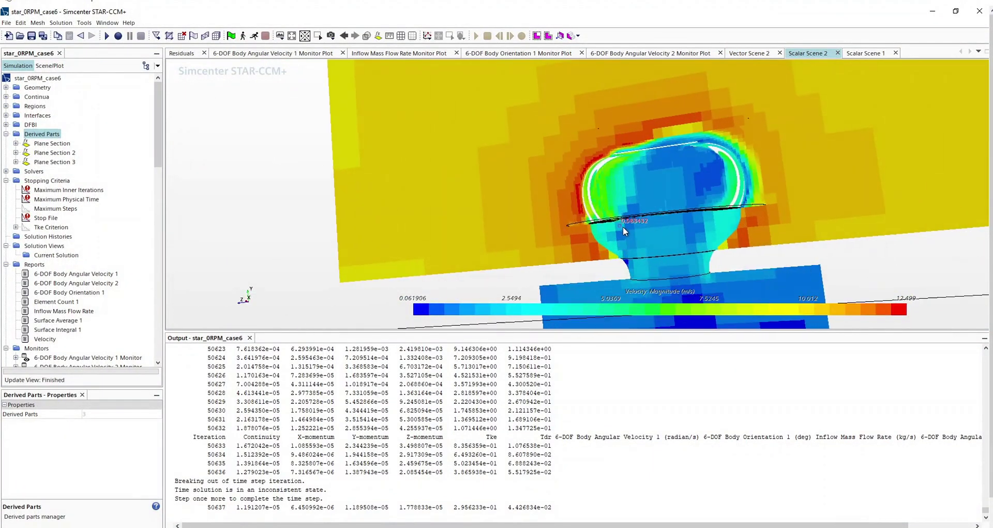
drag(628, 232, 605, 219)
drag(632, 250, 527, 173)
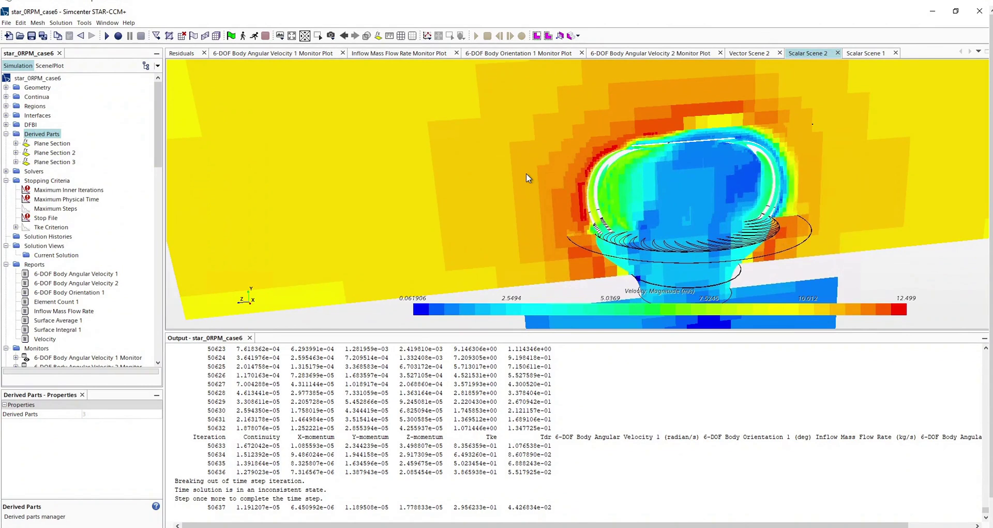
- In Scalar Scene 1, turn and zoom the velocity plane to frame the low-speed wake behind the ventilator
click(866, 53)
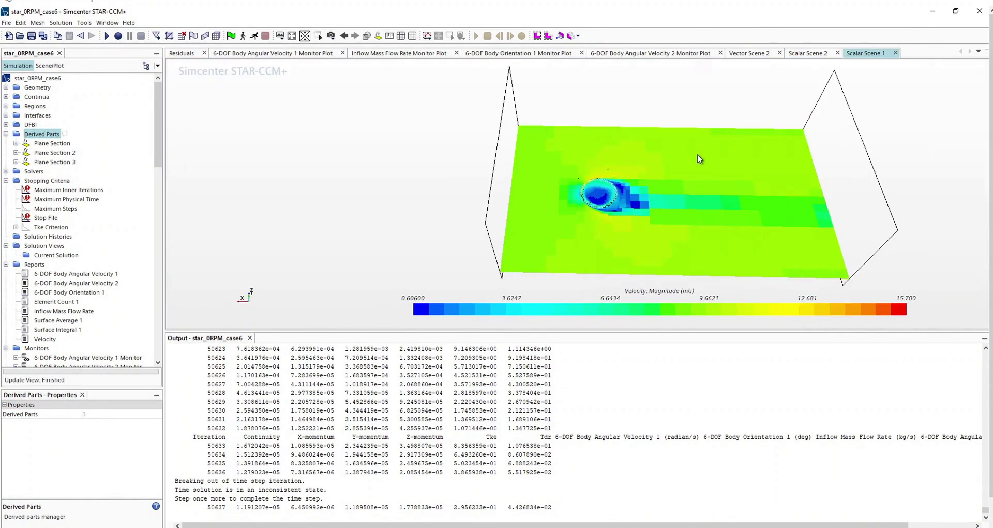
drag(617, 185, 576, 215)
scroll(561, 194, up, 4)
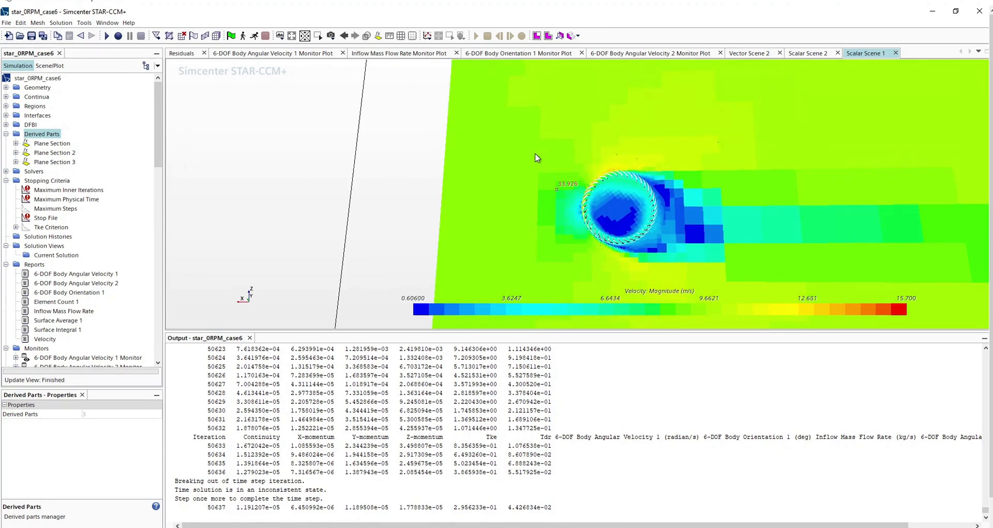
mouse_move(675, 160)
mouse_down()
mouse_move(476, 150)
mouse_move(489, 163)
mouse_move(422, 150)
mouse_move(425, 131)
mouse_move(418, 145)
mouse_move(517, 156)
mouse_up()
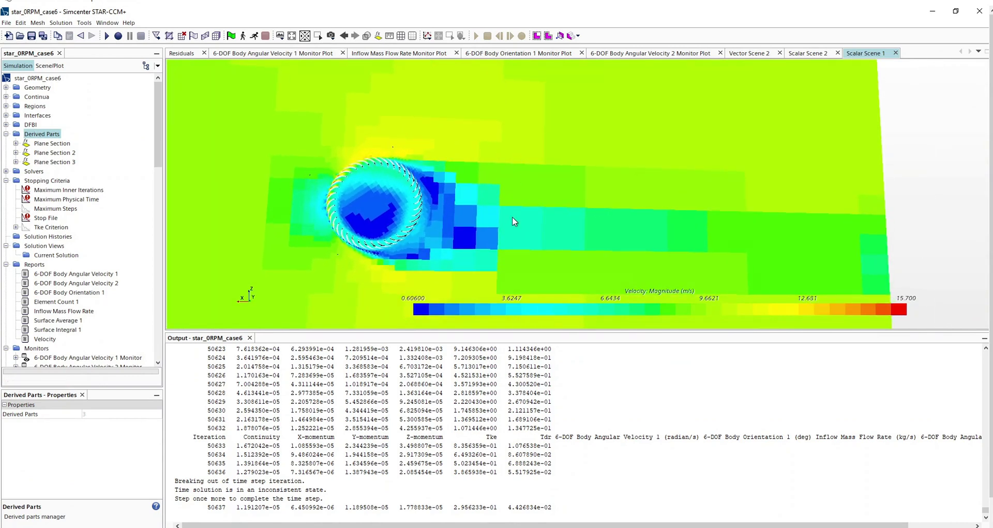